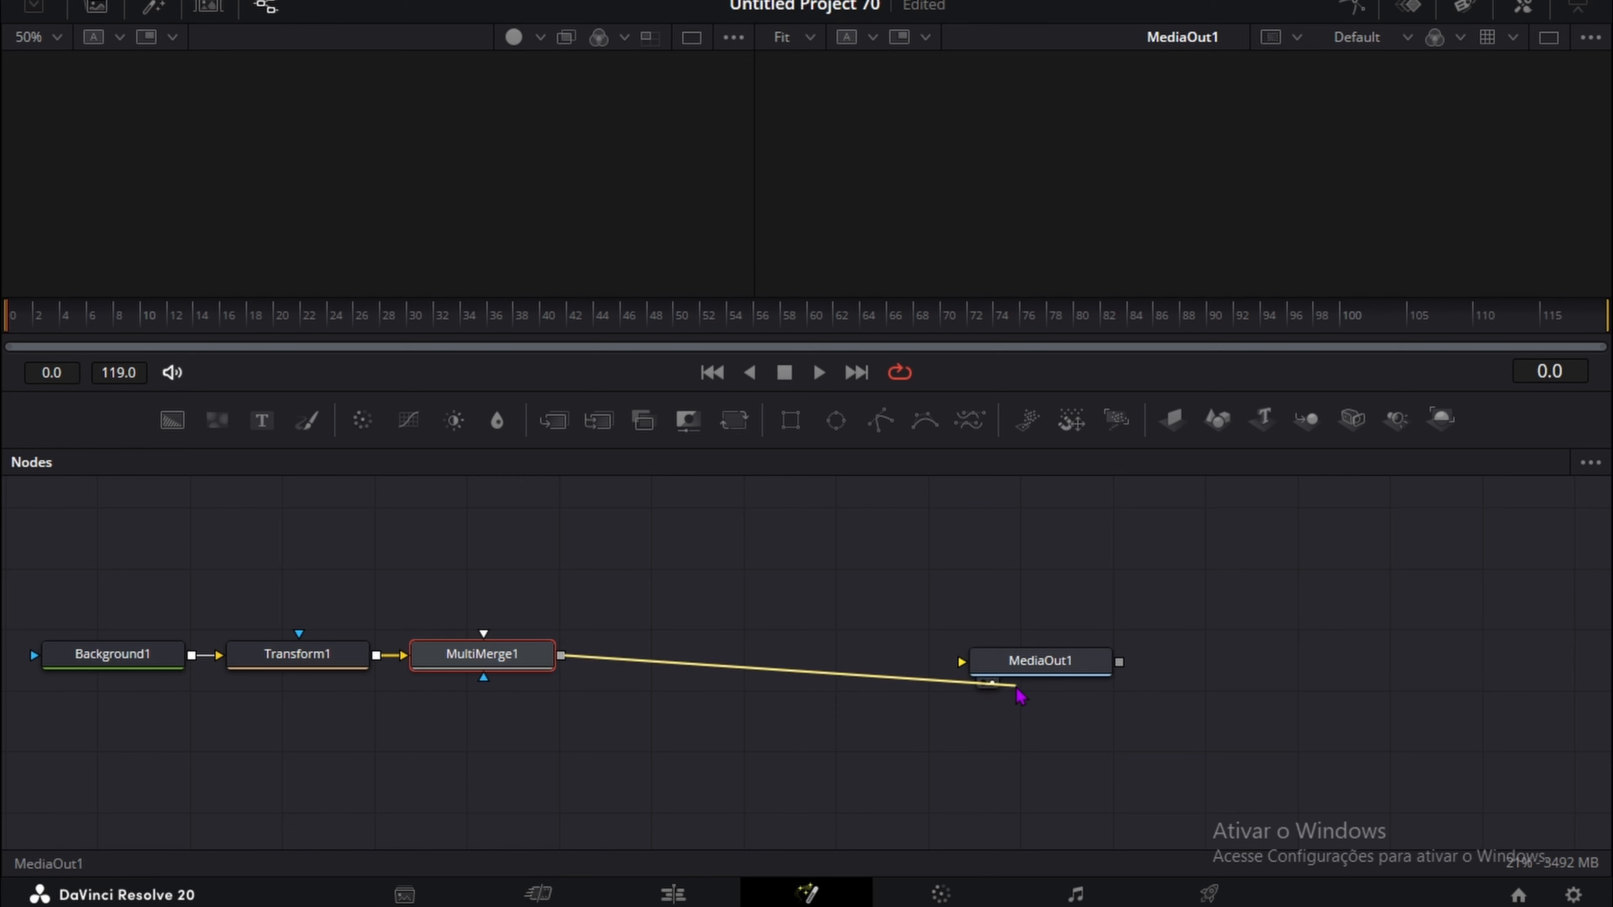
Step: Set the color of Background1 to a very dark navy, with red and green at 0 and blue about 0.106
left_click(162, 658)
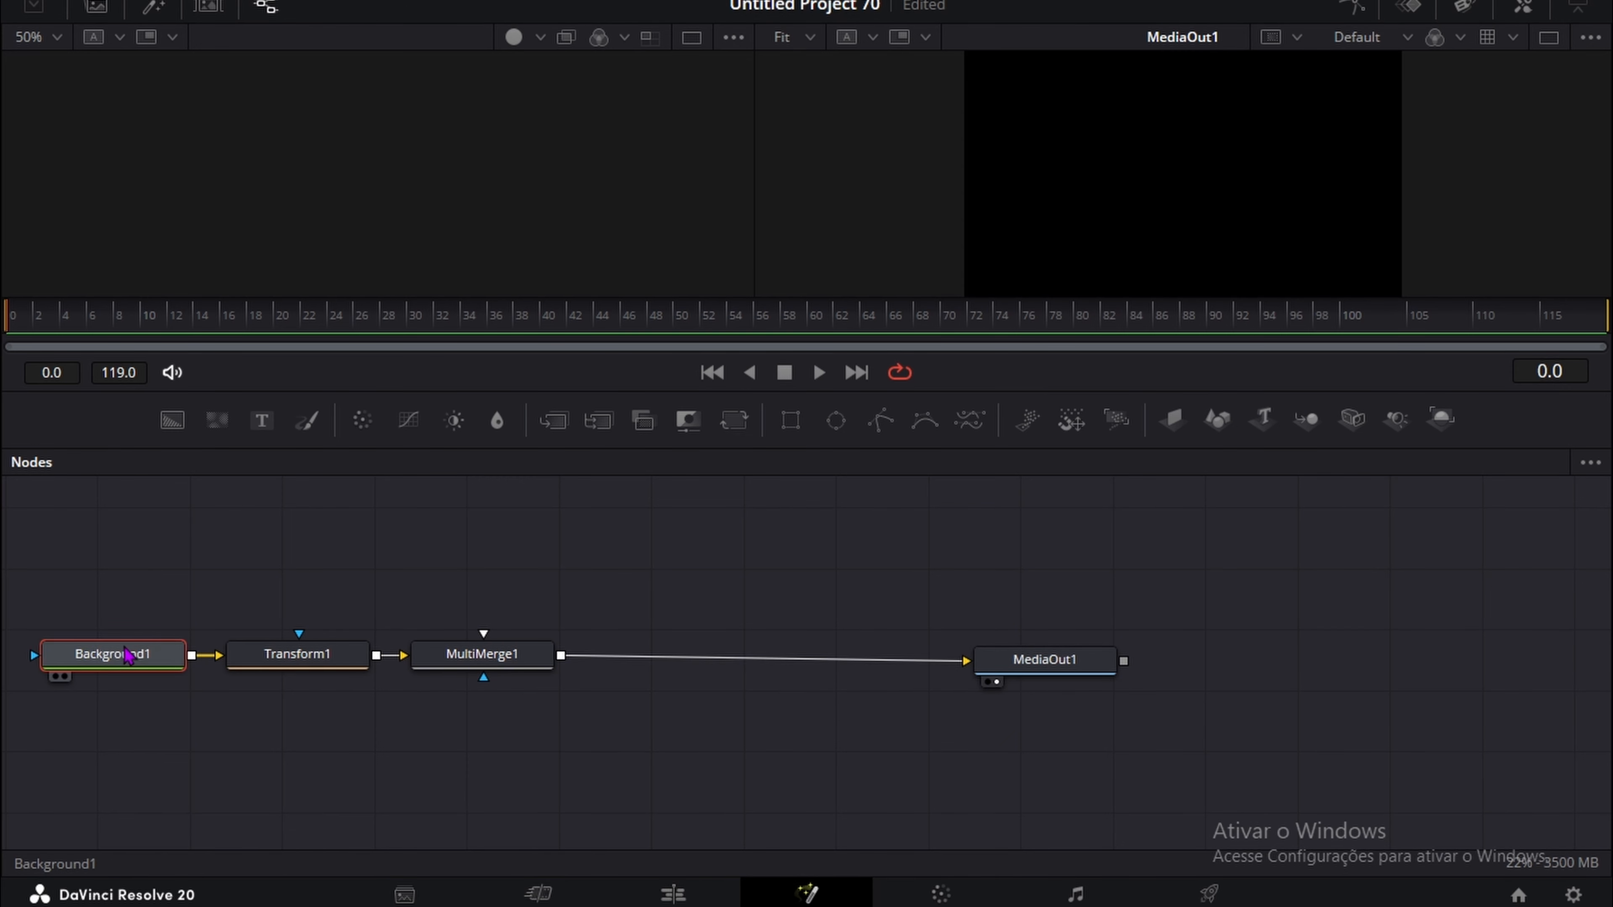
left_click(1523, 6)
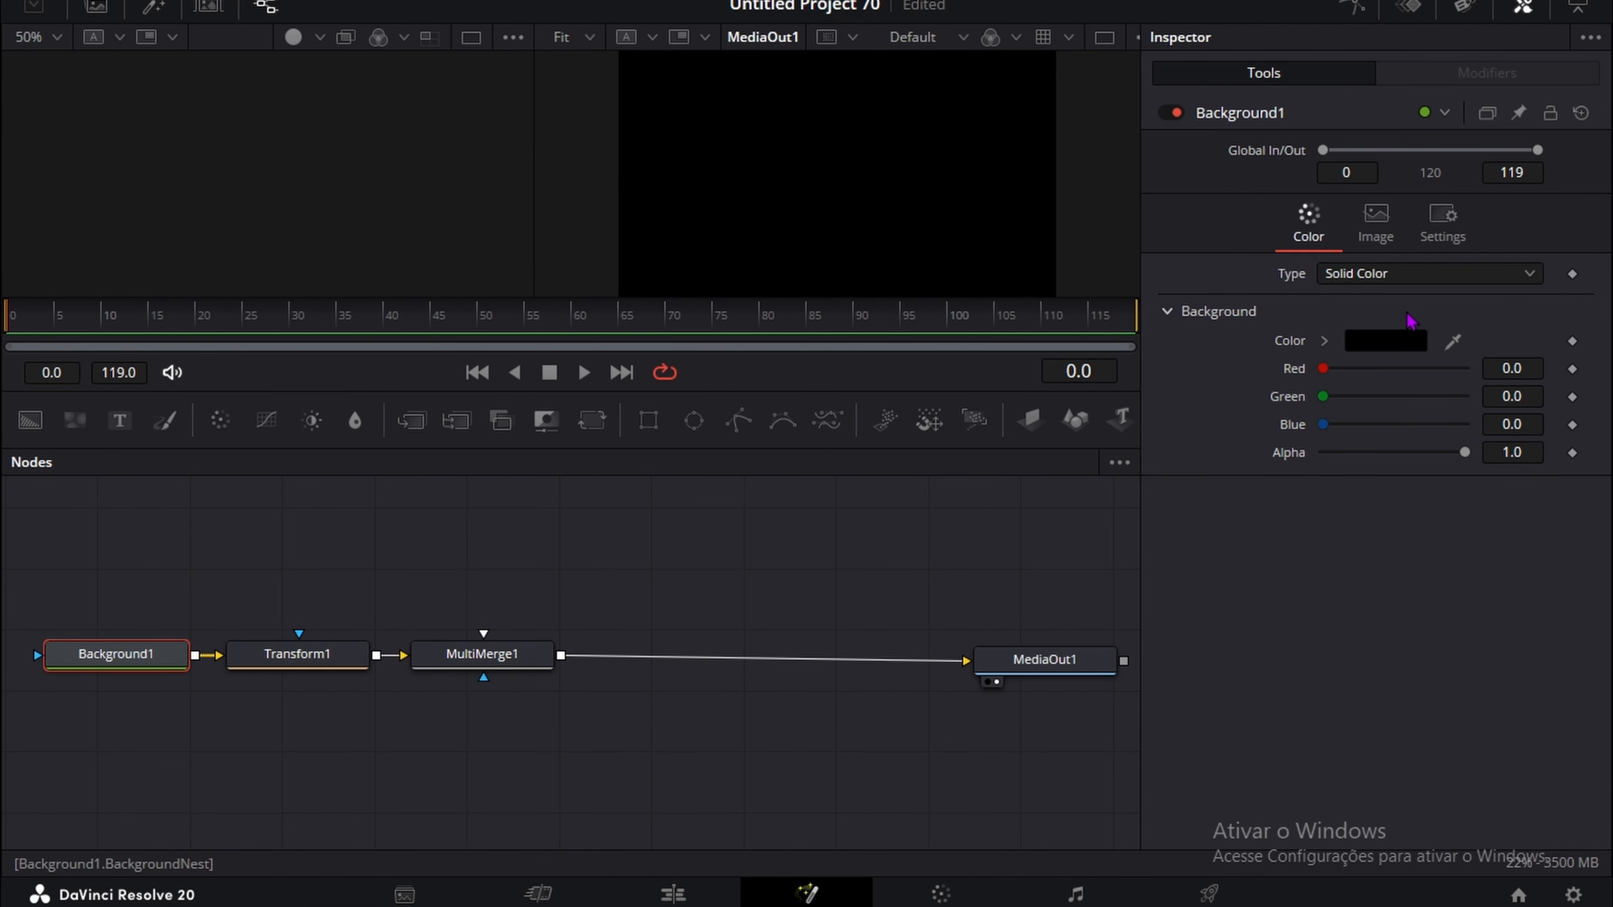
left_click(1386, 341)
left_click(543, 369)
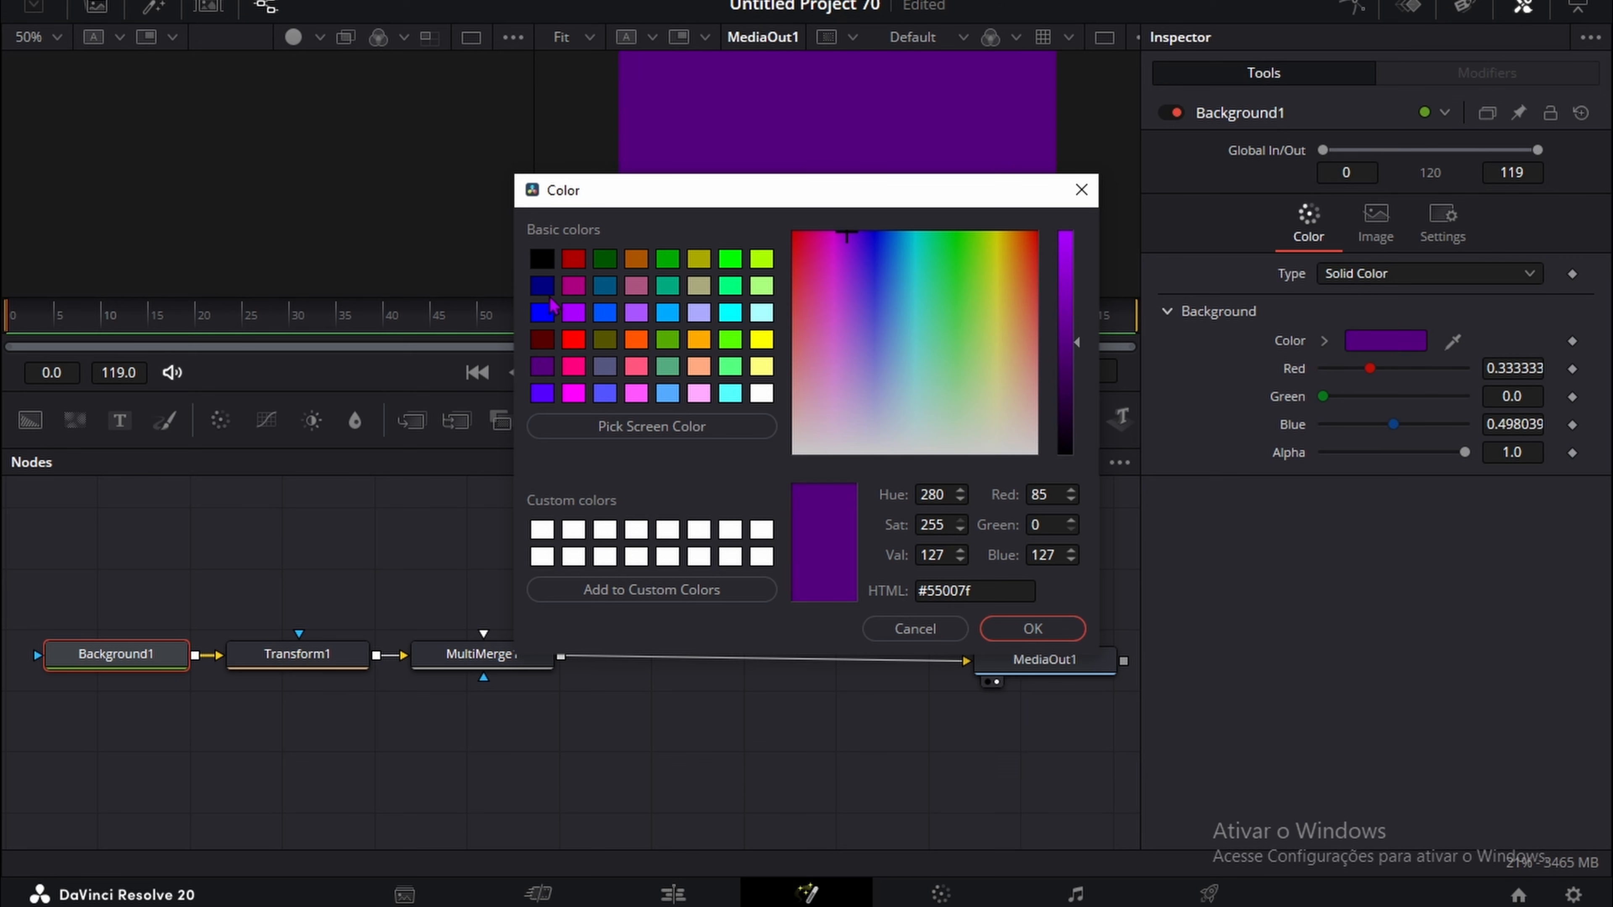
left_click(605, 392)
left_click(543, 313)
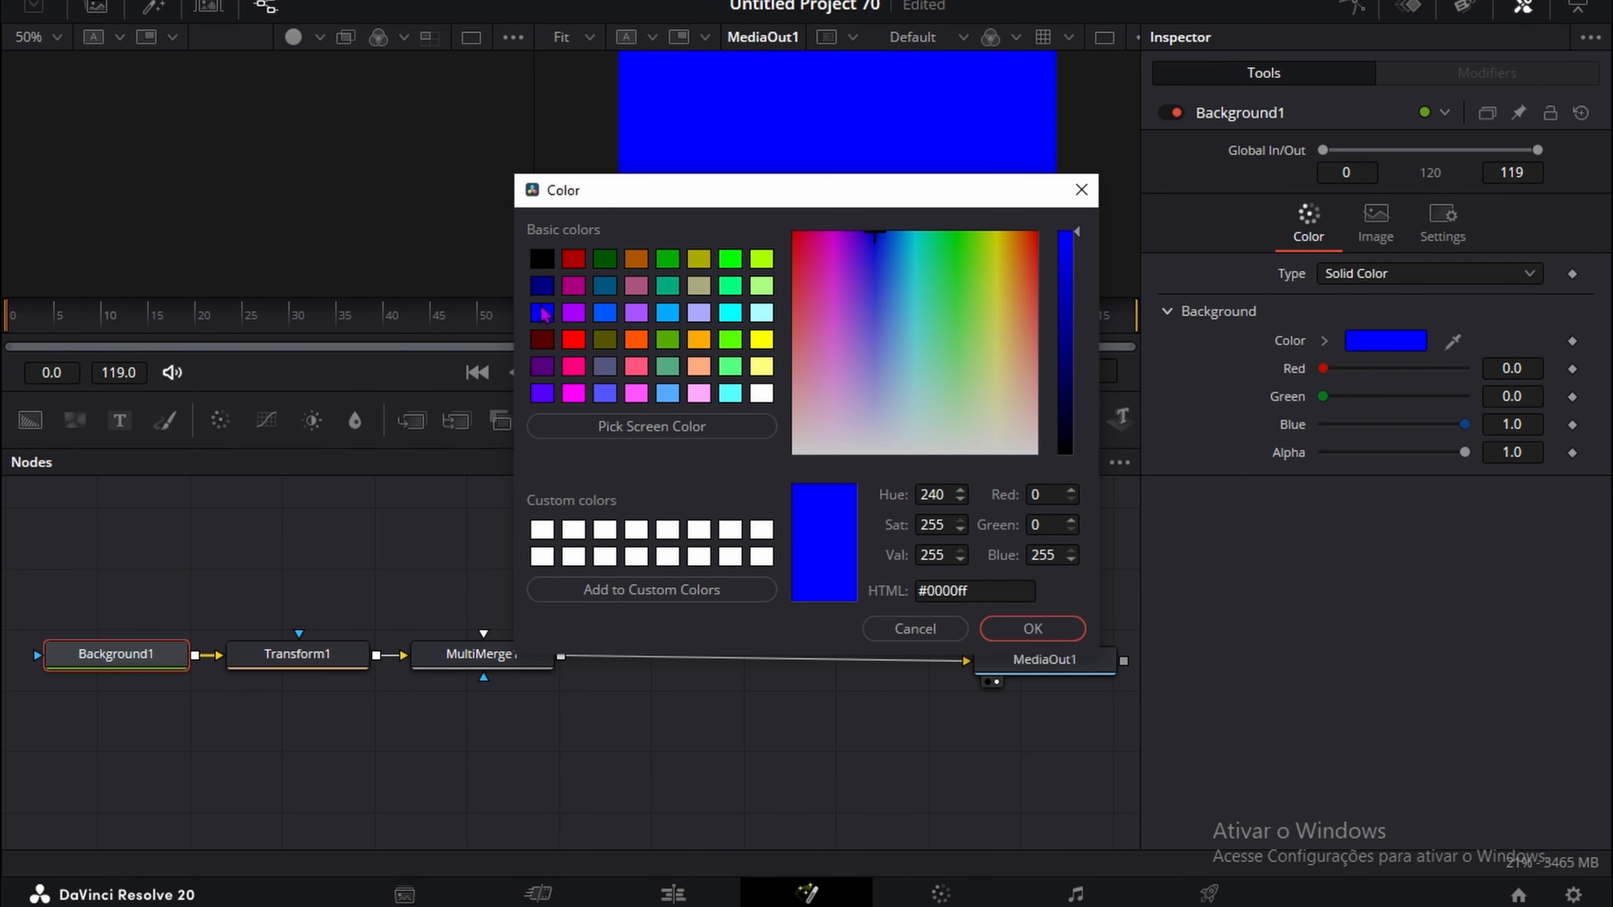
left_click_drag(1065, 389, 1064, 443)
key("Return")
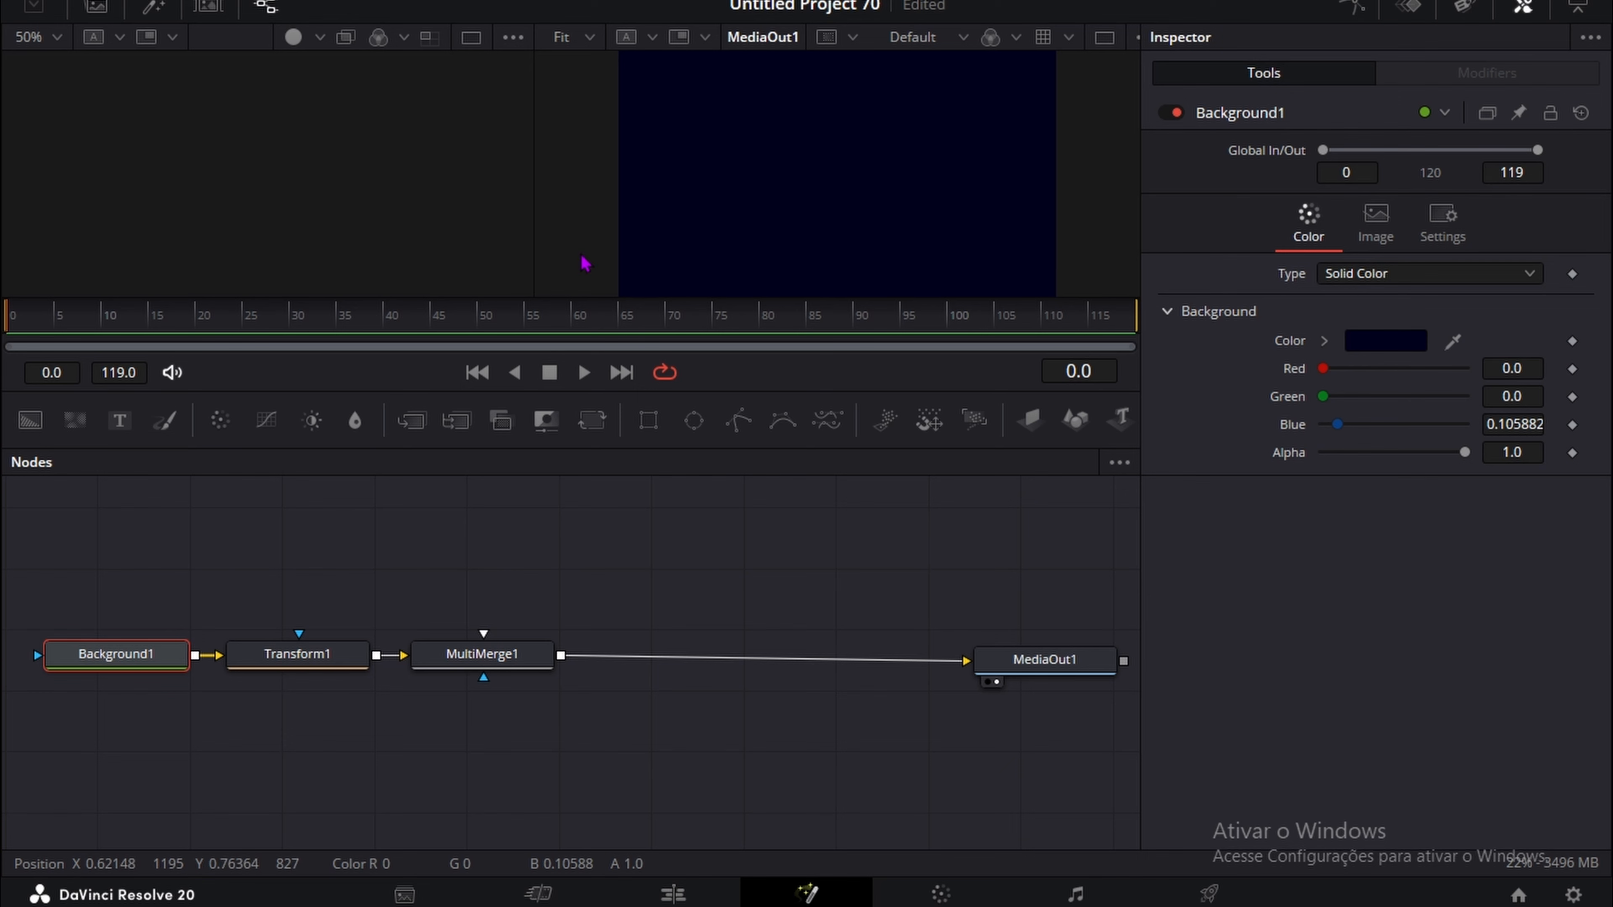
Step: Offset Background1 from the node row and insert a Grid node between it and Transform1
left_click_drag(116, 653, 61, 561)
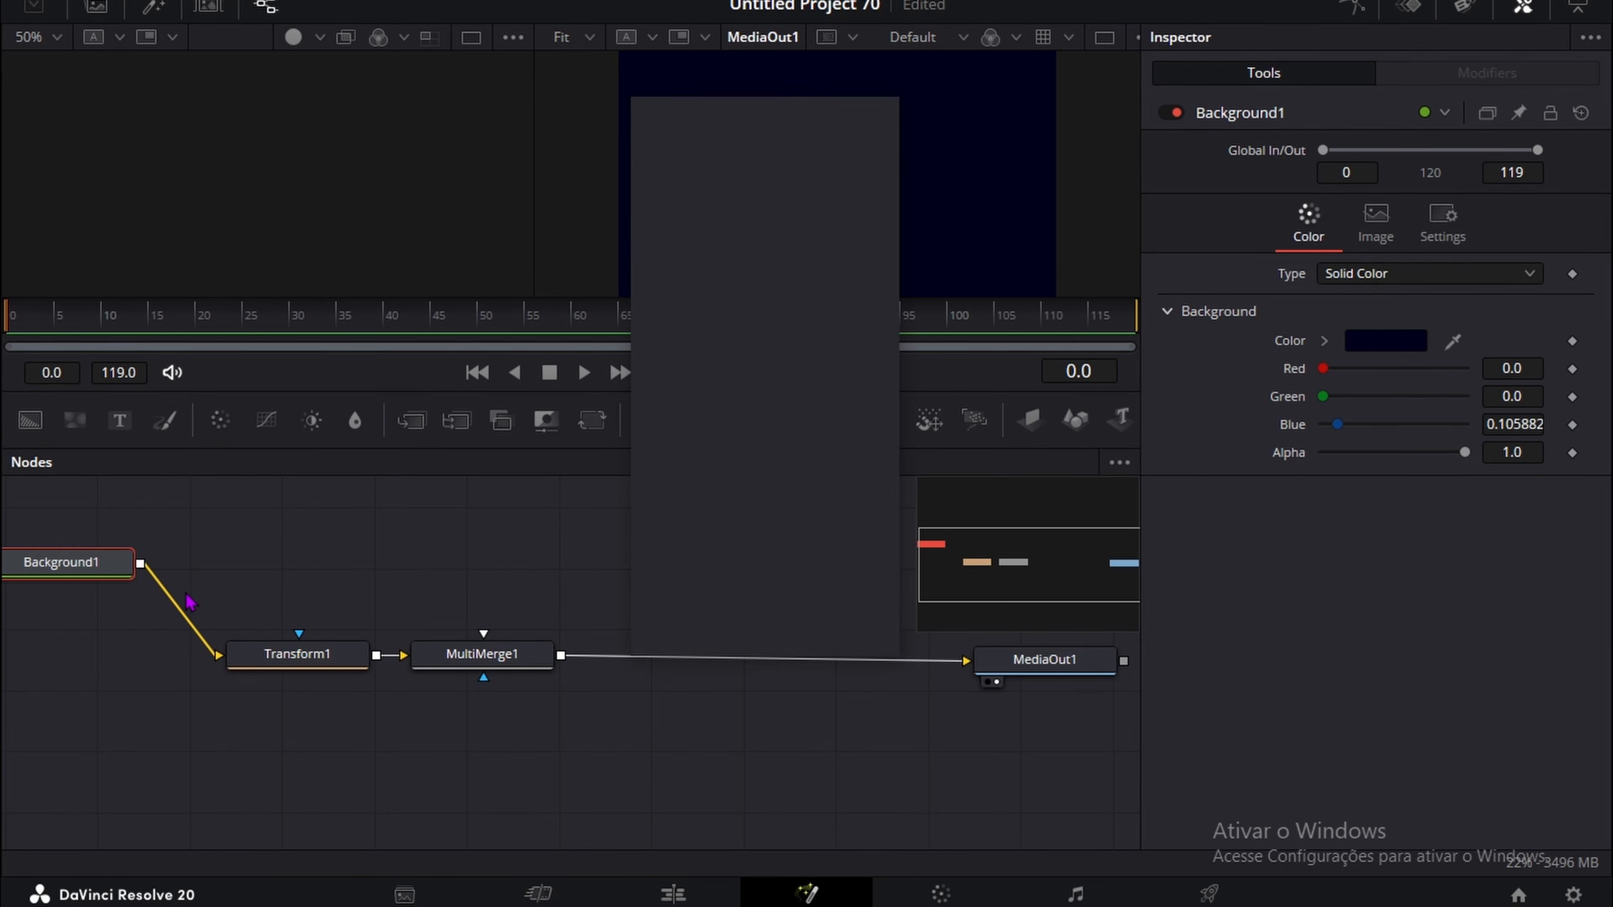
type("gri")
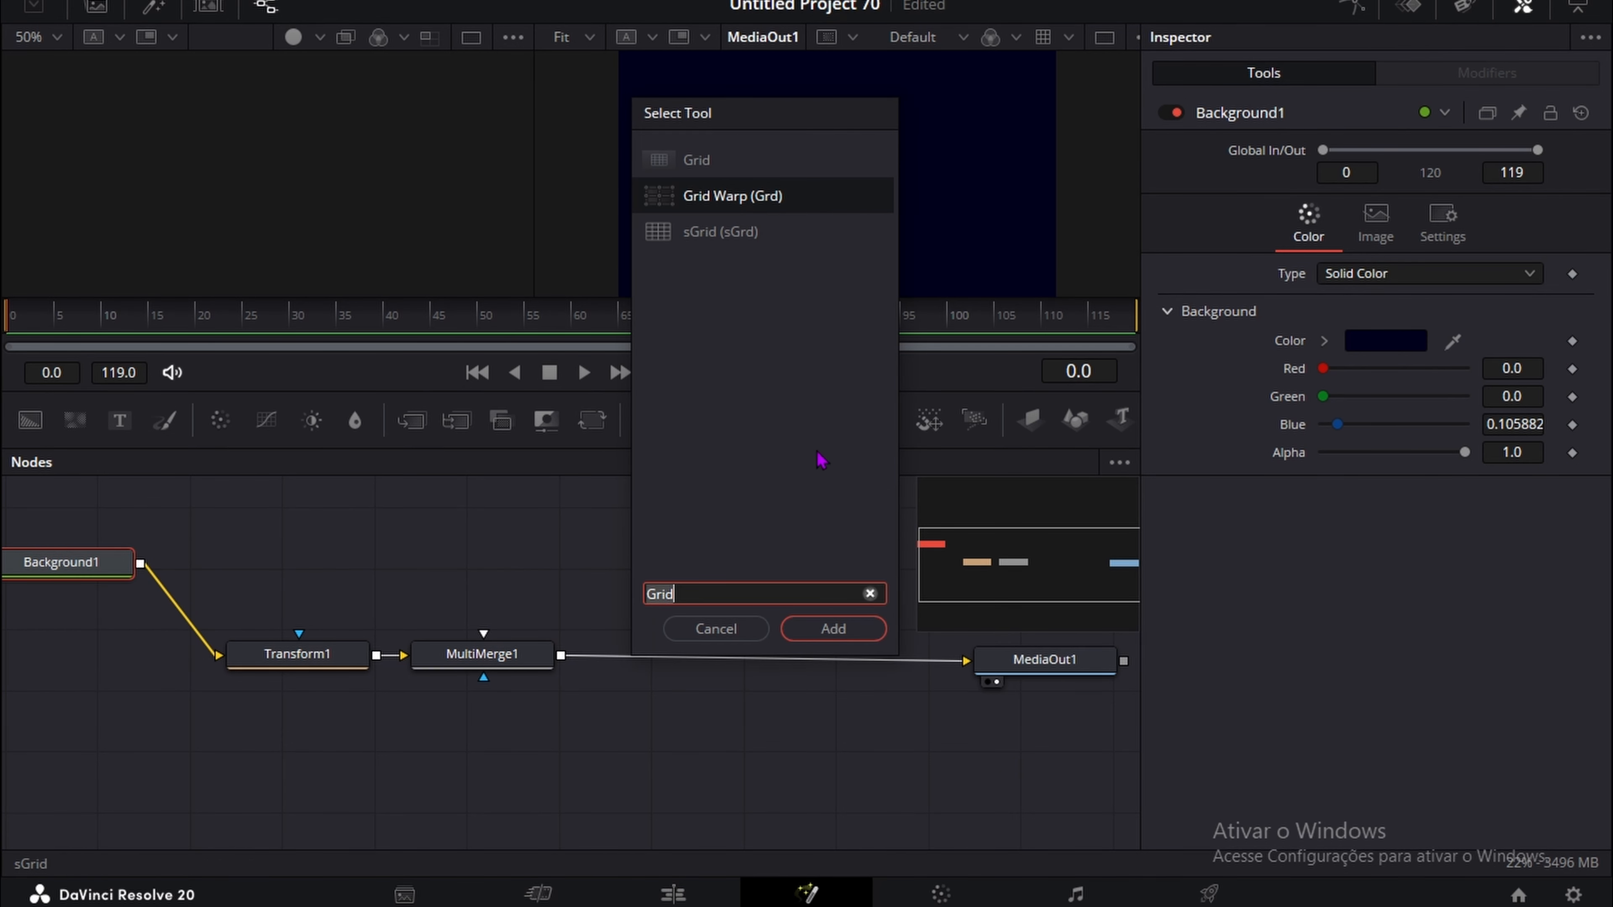
type("d")
left_click(736, 166)
left_click(833, 629)
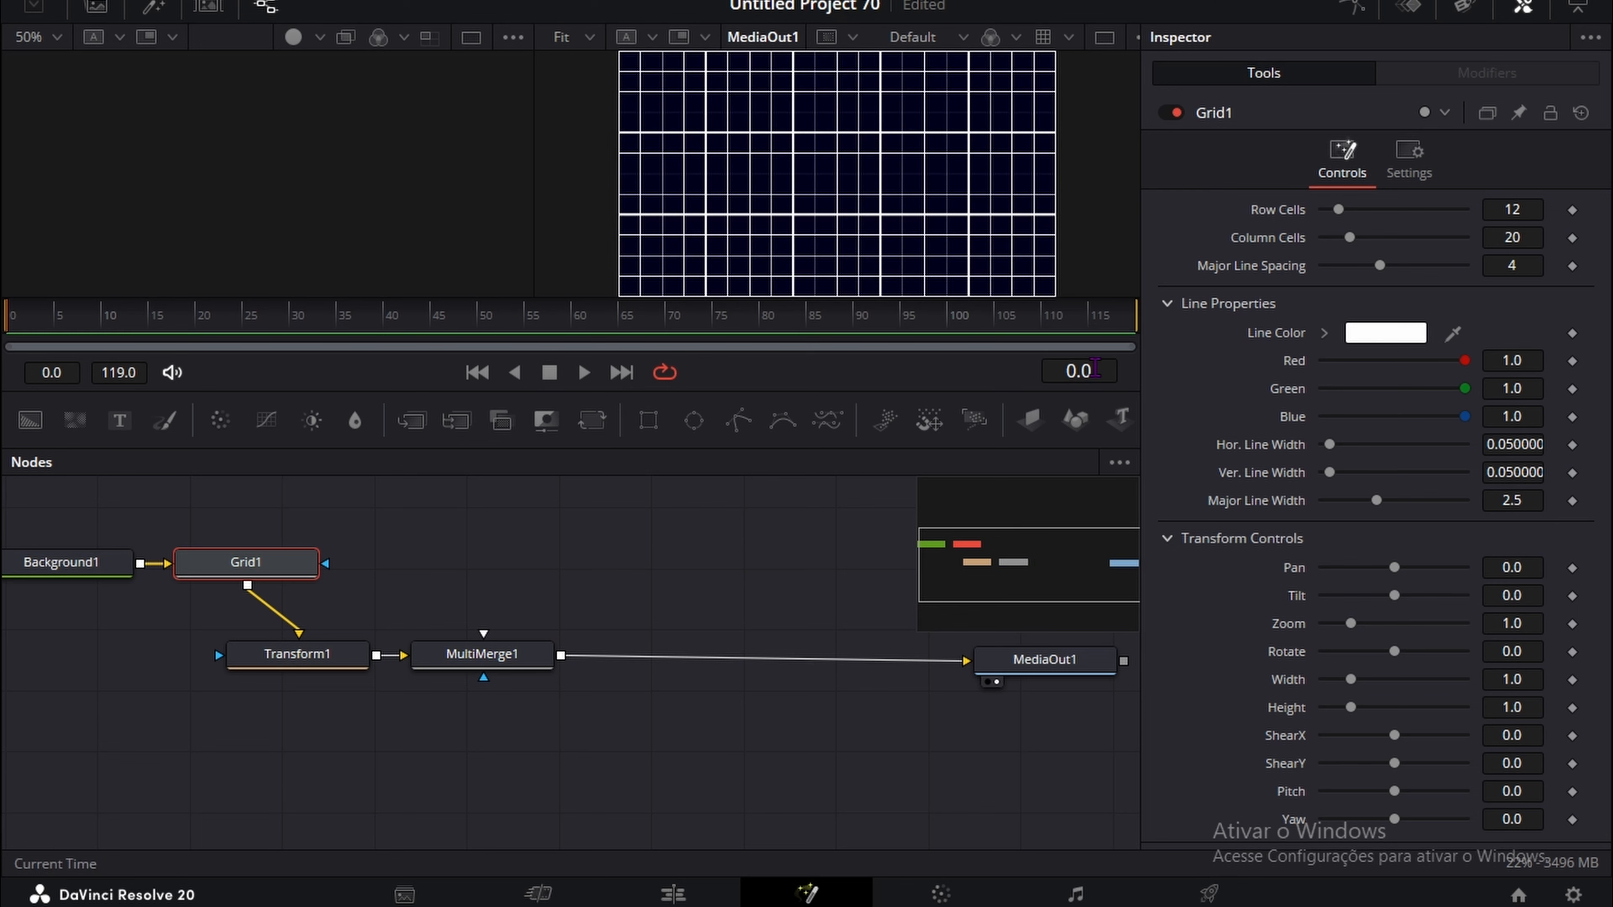
Step: Set the grid to 6 row cells and 15 column cells, with line widths of 0.011 horizontal, 0.009 vertical and 1.564 major
scroll(839, 162, "up", 2)
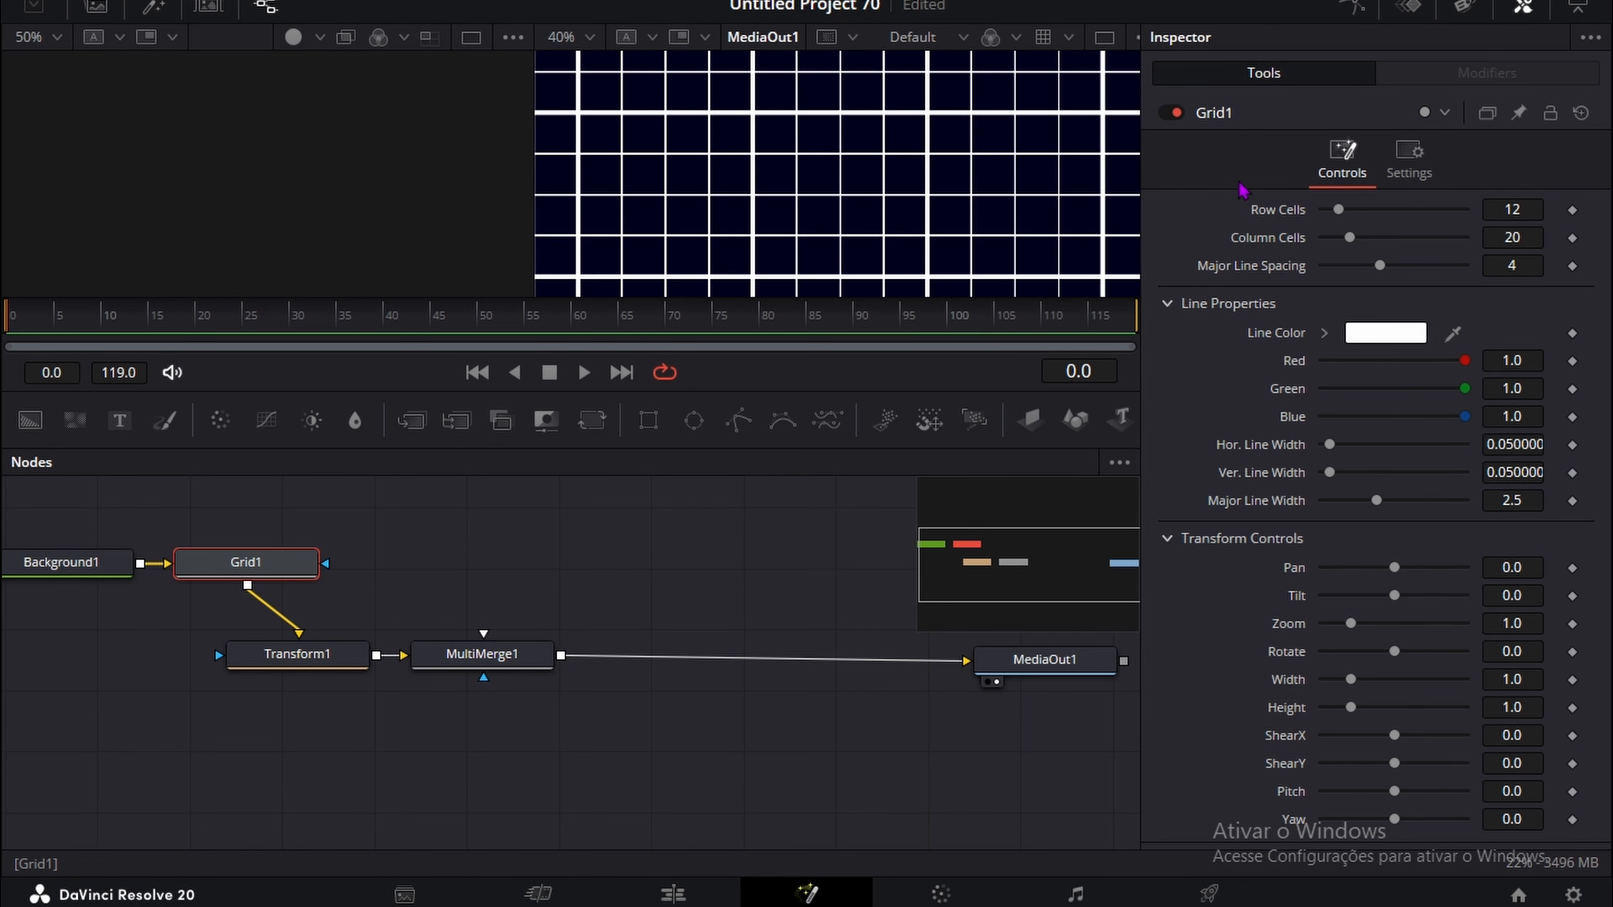
left_click_drag(1509, 206, 1476, 207)
left_click_drag(1510, 237, 1483, 237)
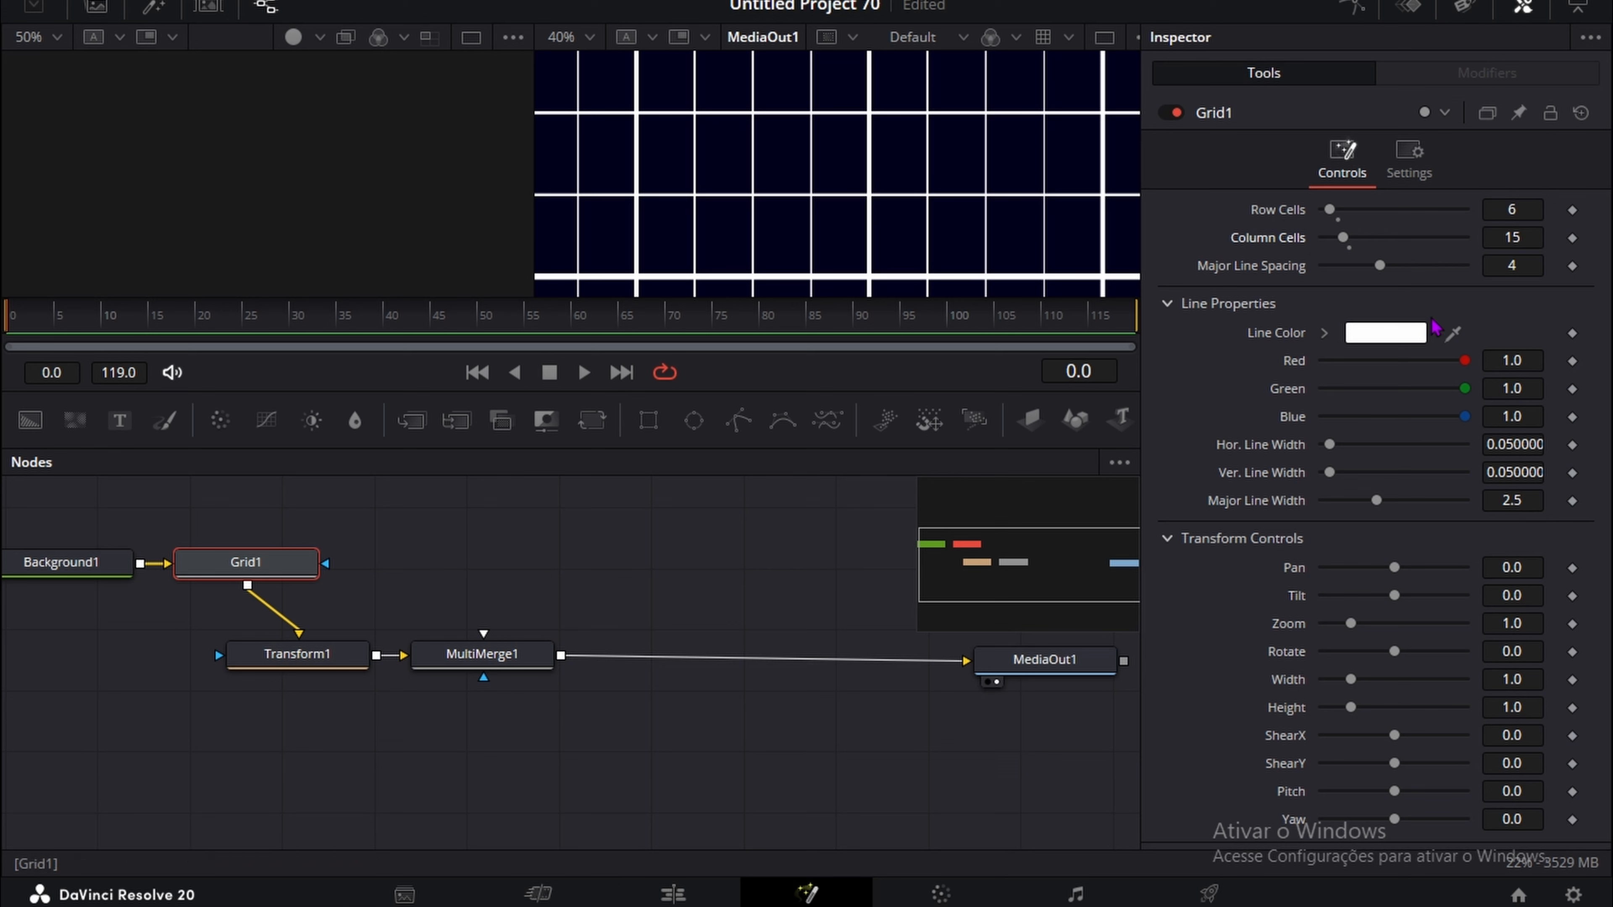
left_click_drag(1523, 444, 1502, 499)
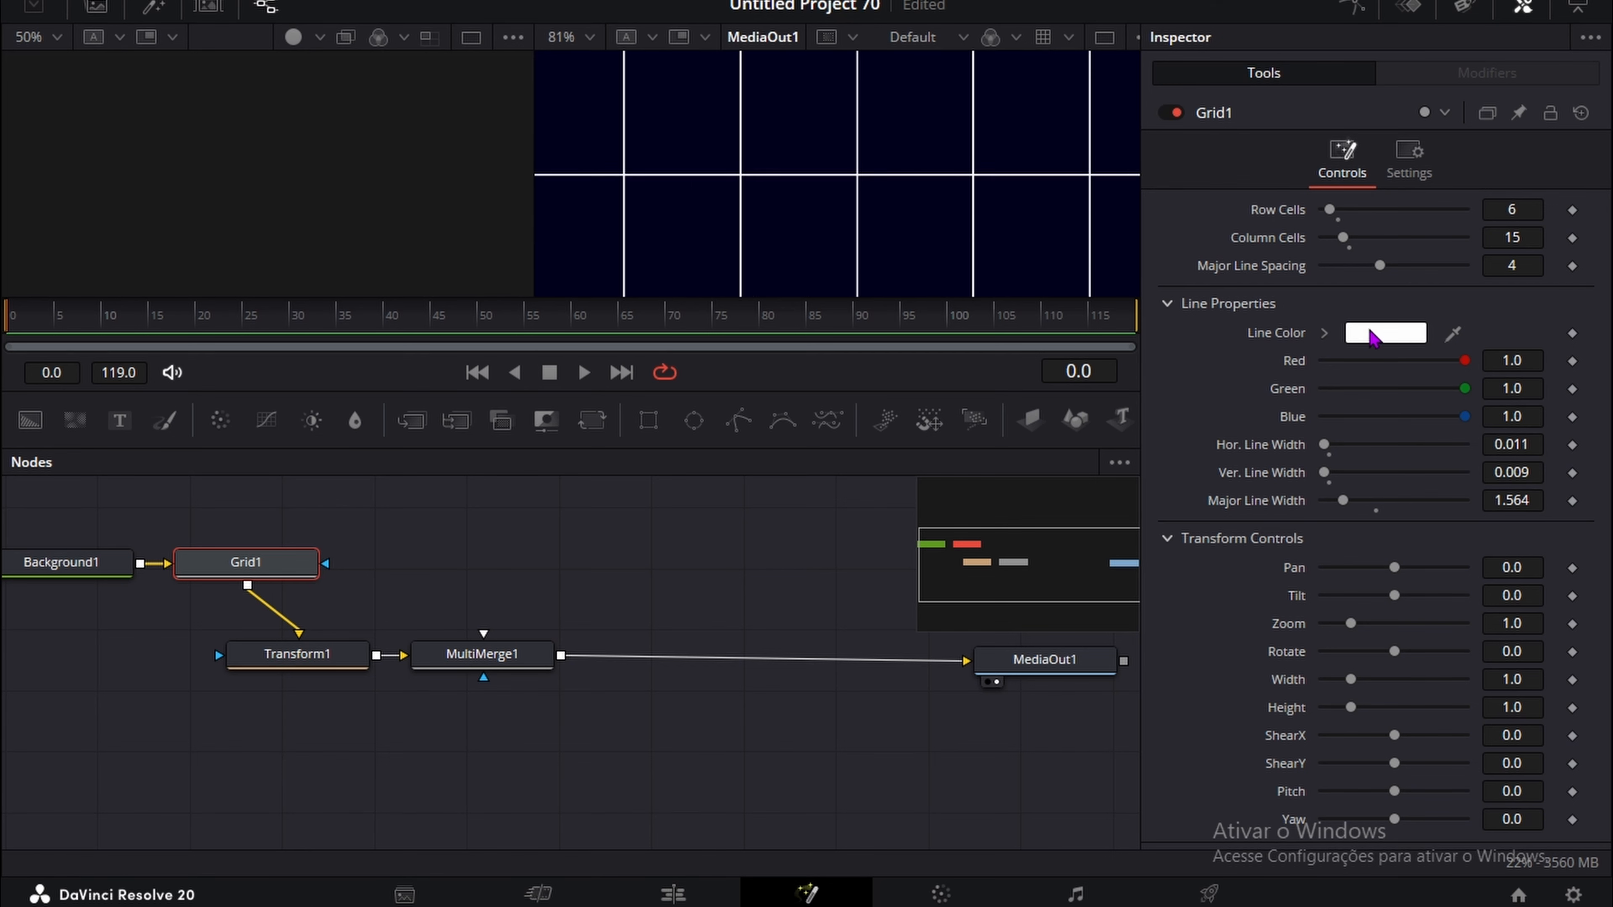
Step: Change the grid's line color to dark grey #4a4a4a
left_click(1372, 332)
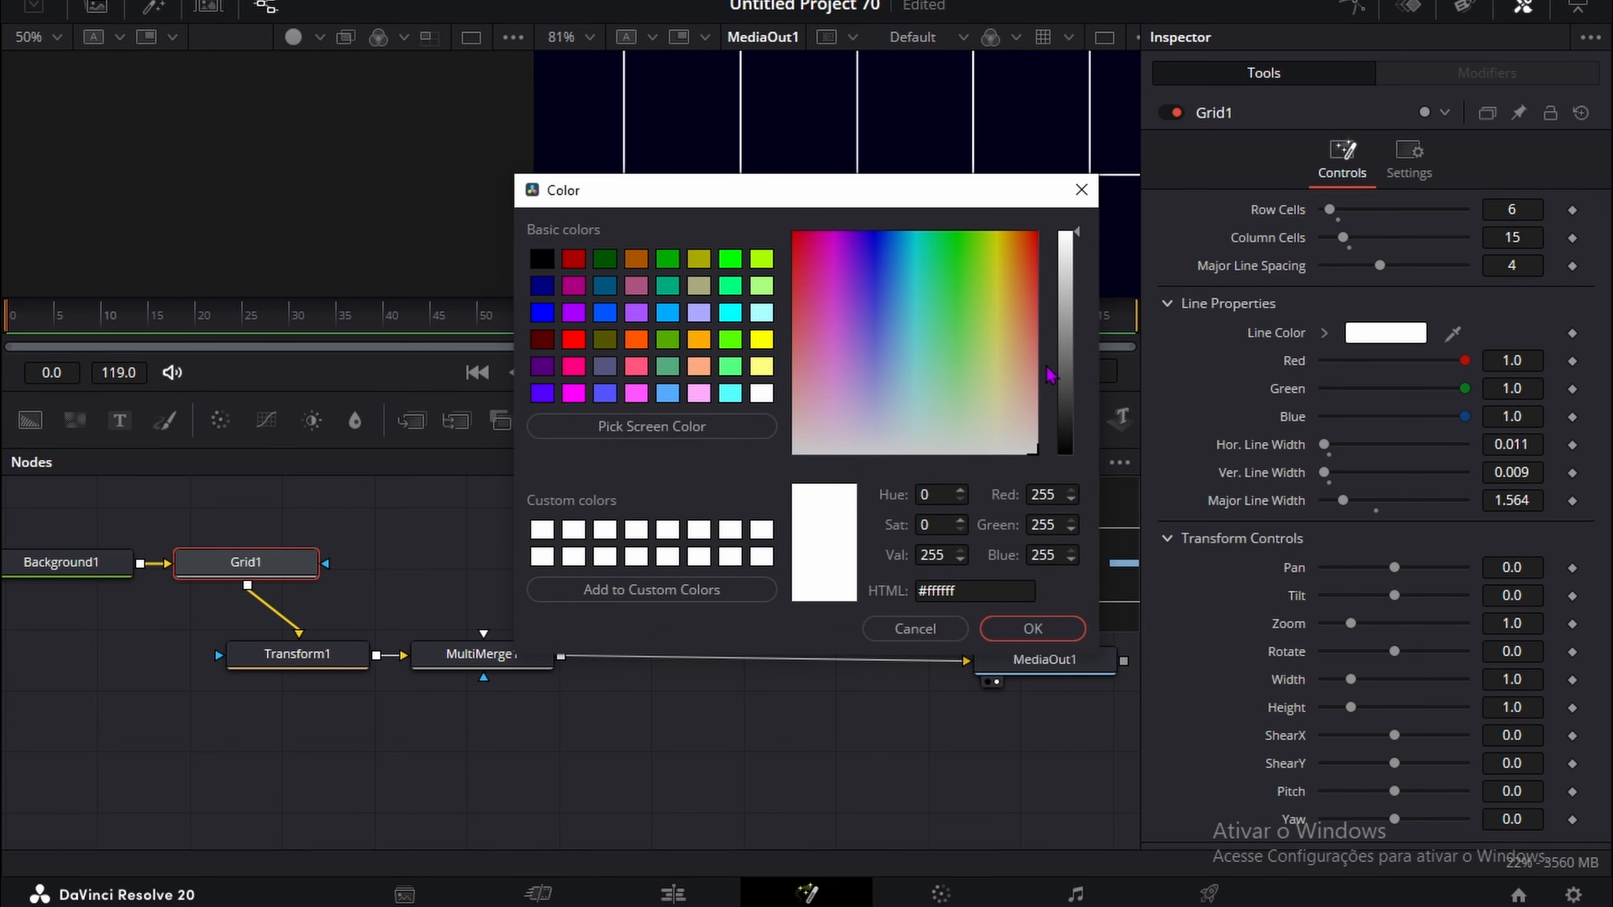
mouse_move(1057, 375)
left_mouse_down()
mouse_move(1054, 414)
mouse_move(1051, 400)
left_mouse_up()
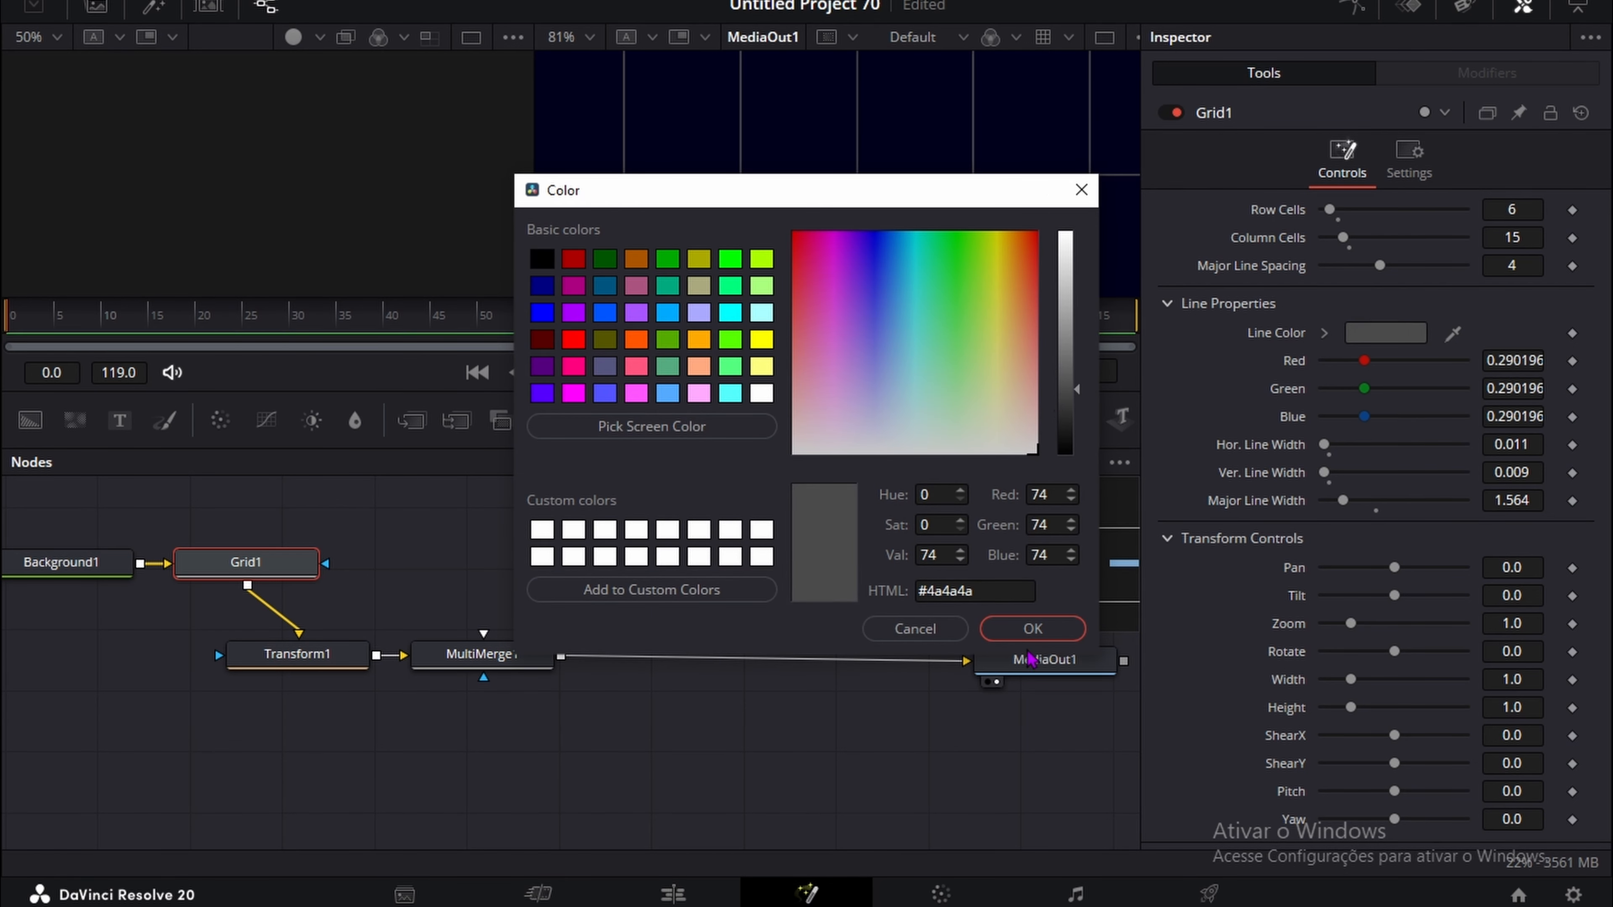
left_click(1032, 628)
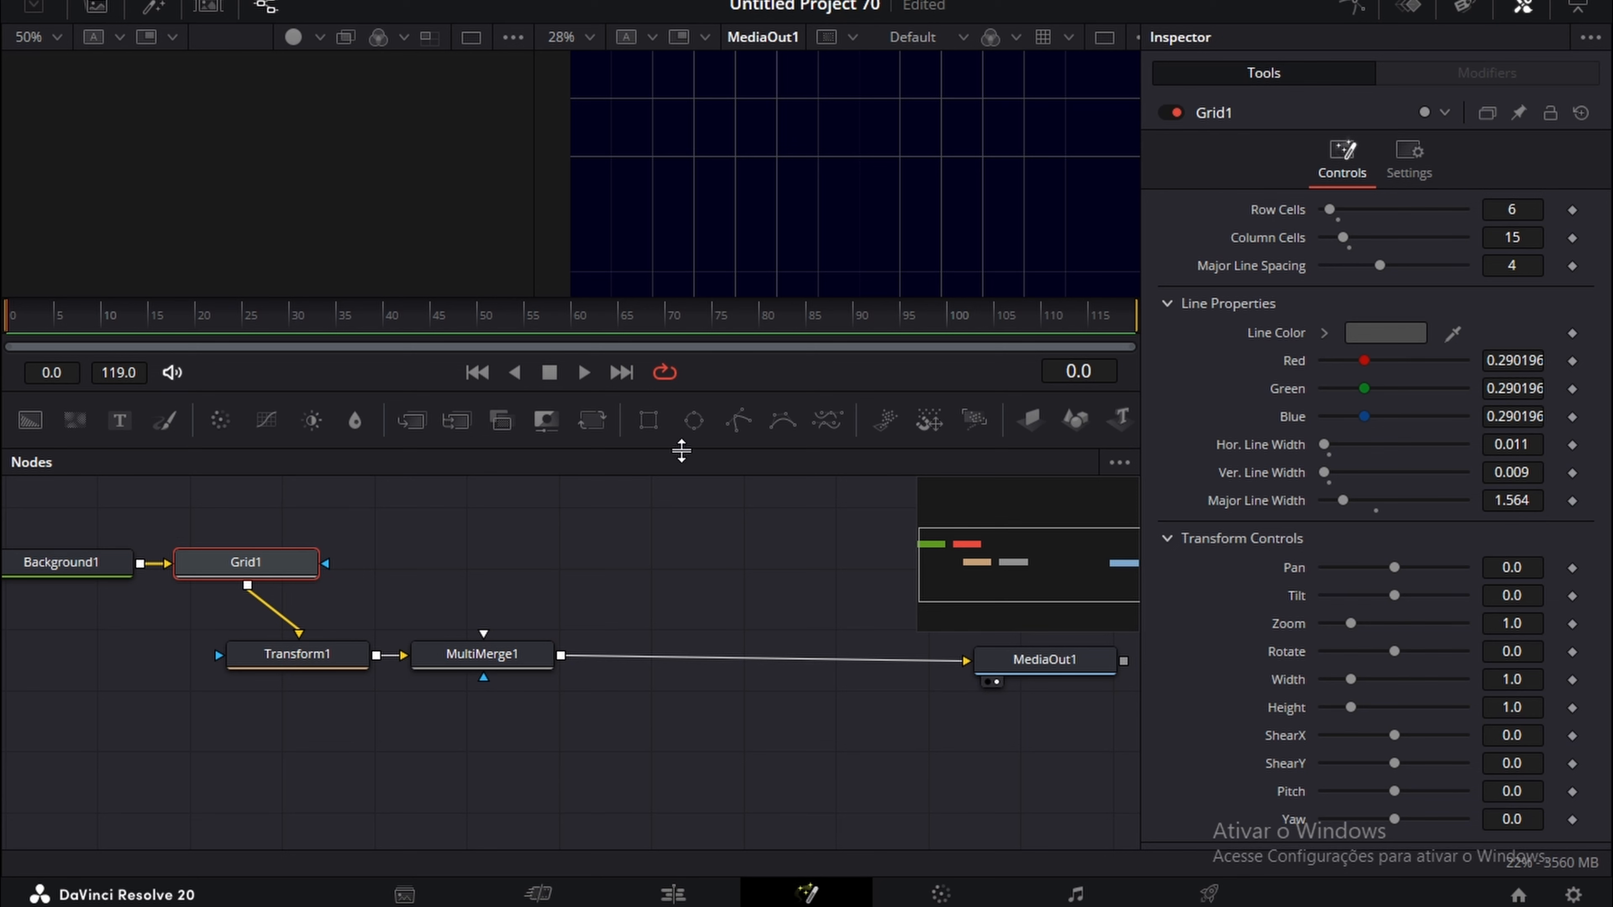
Step: Mask the grid with a Rectangle of width 1.0, height 0.953, soft edge 0.0117 and center Y 0.419
left_click(648, 419)
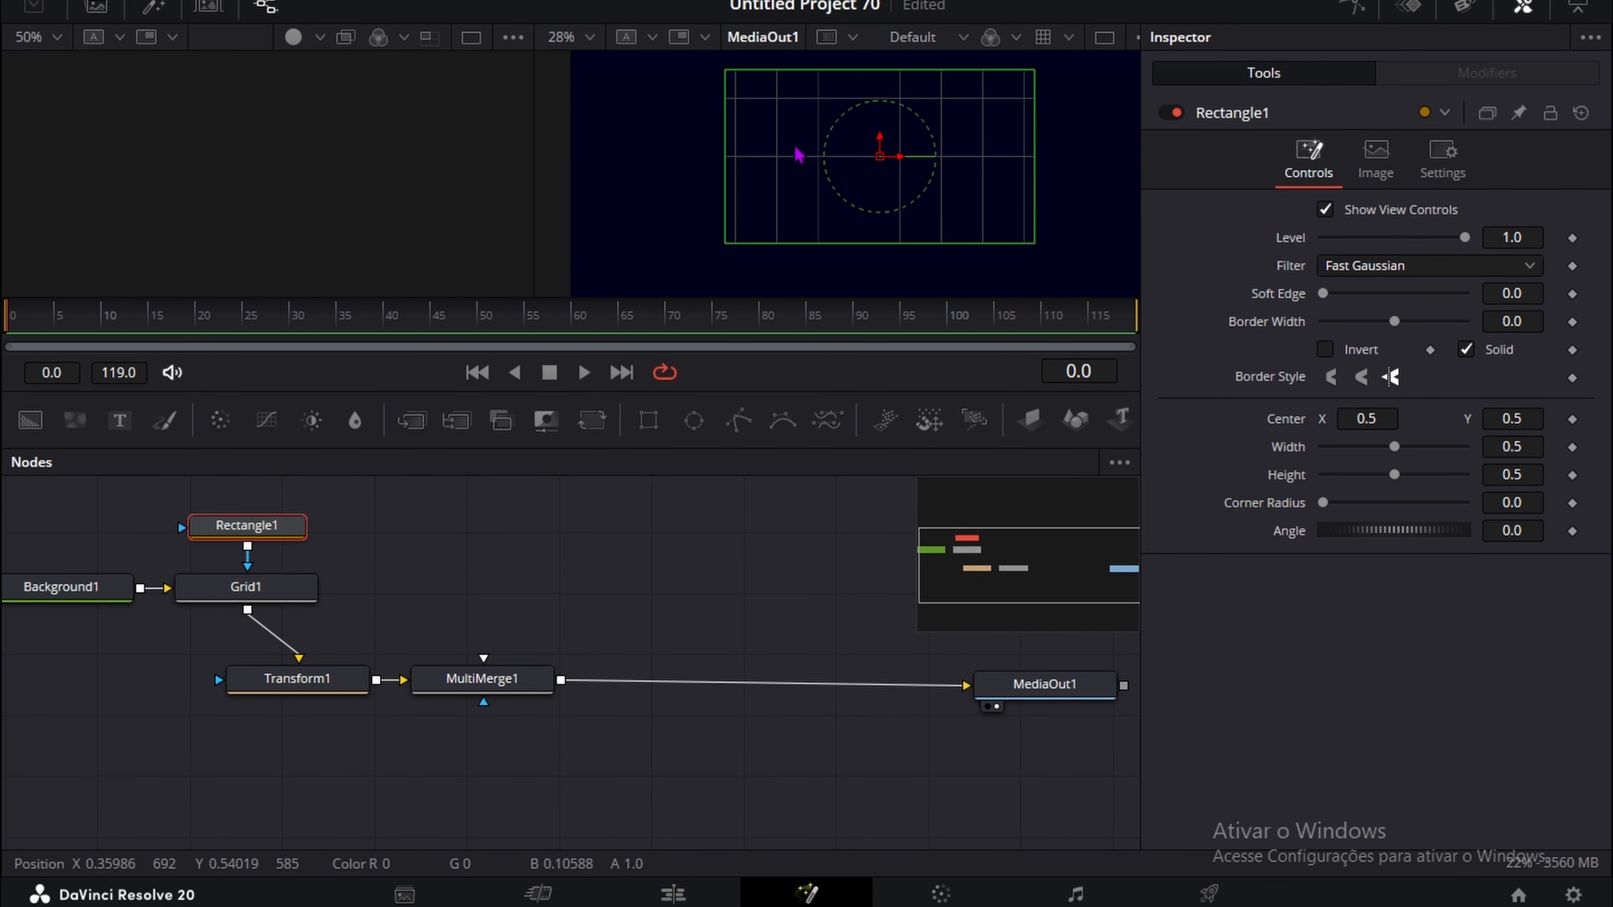
left_click_drag(1394, 447, 1464, 447)
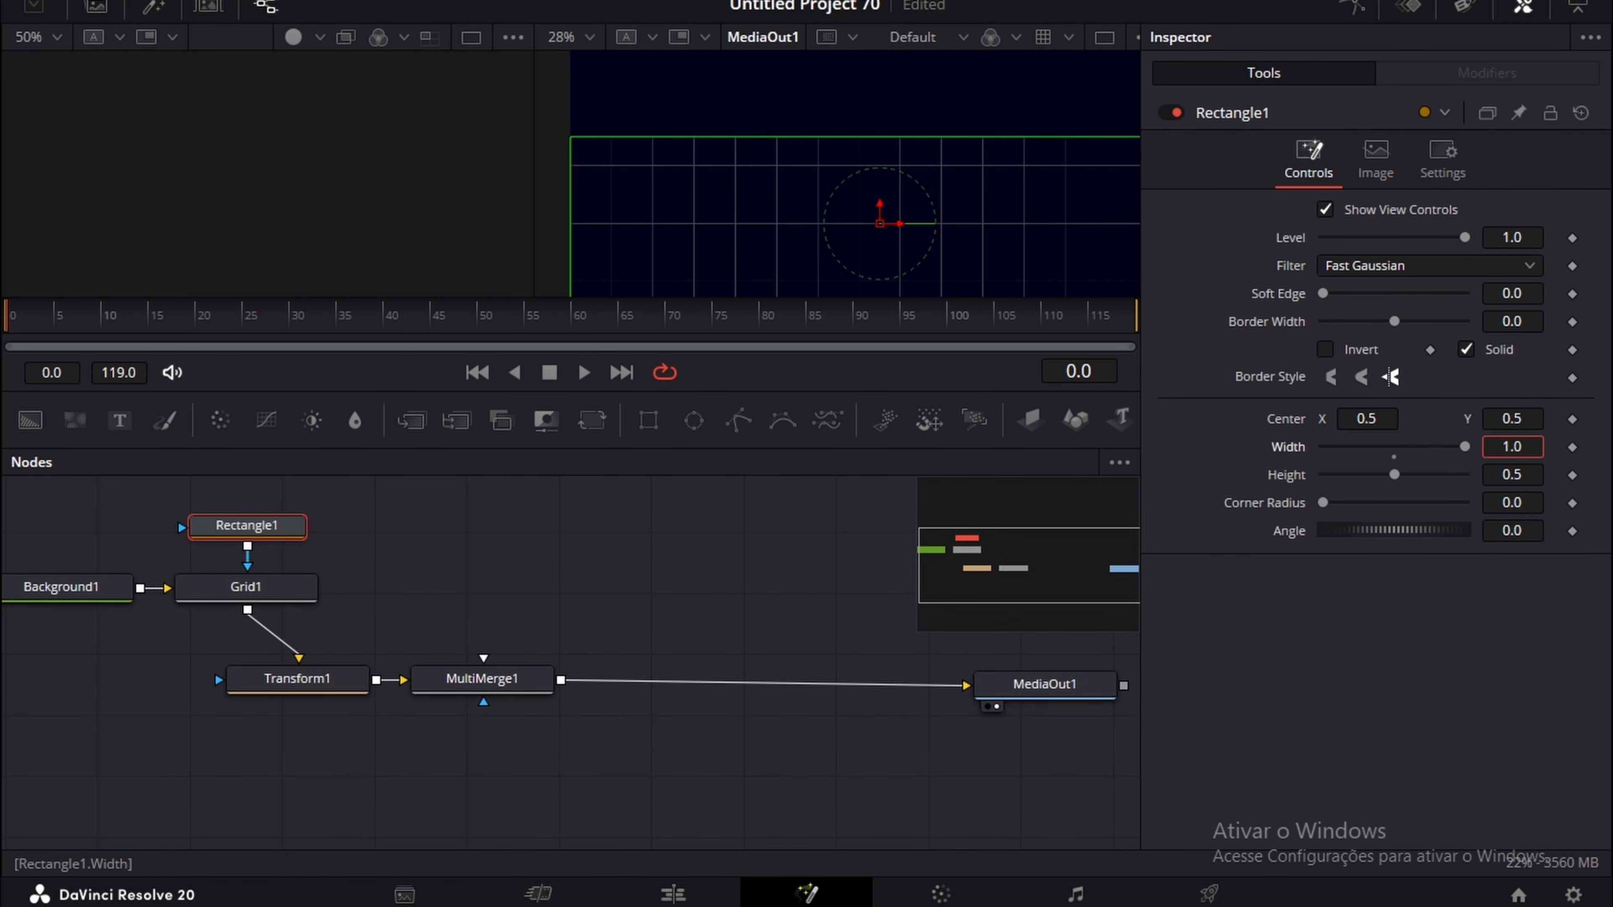
scroll(1079, 254, "down", 3)
left_click_drag(1394, 475, 1458, 475)
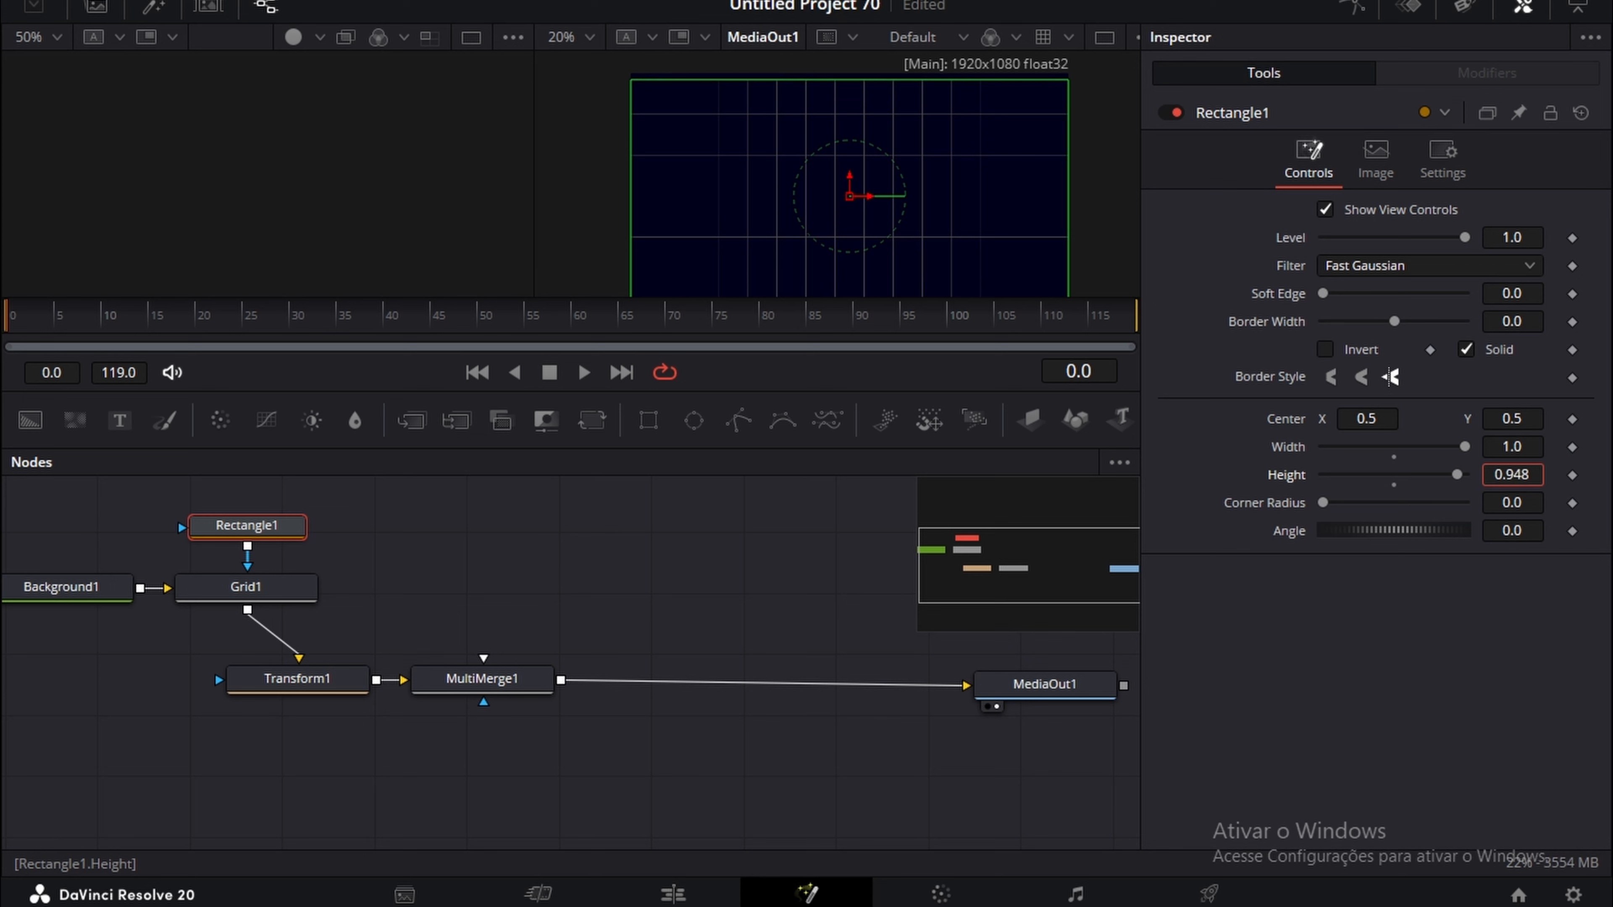
left_click_drag(1323, 294, 1330, 293)
left_click(844, 733)
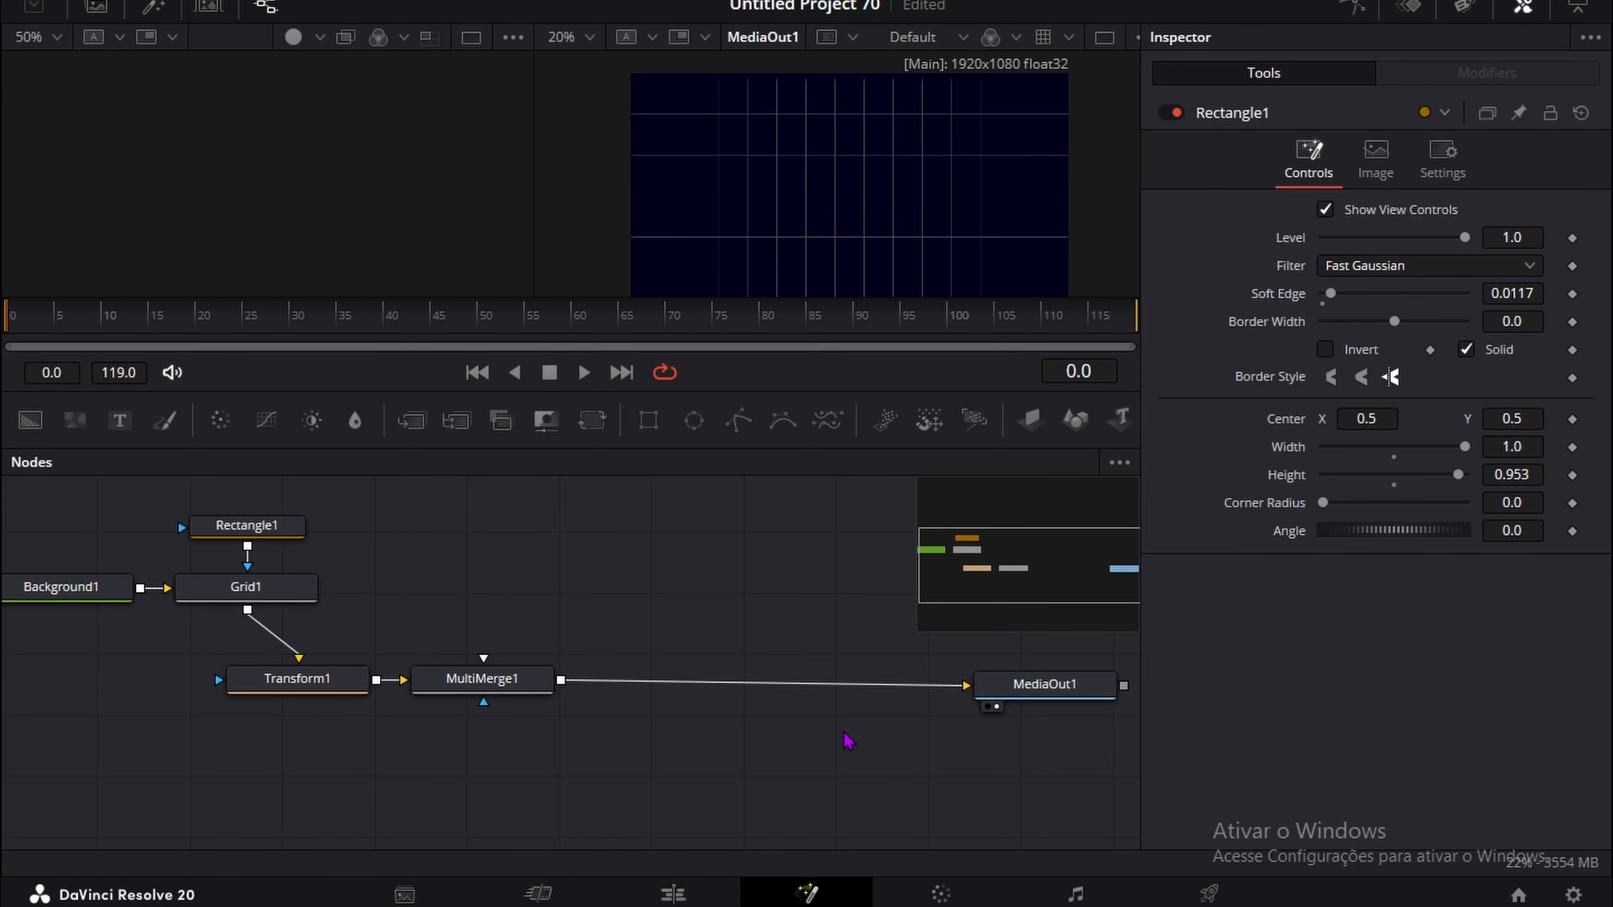
left_click_drag(1511, 419, 1460, 419)
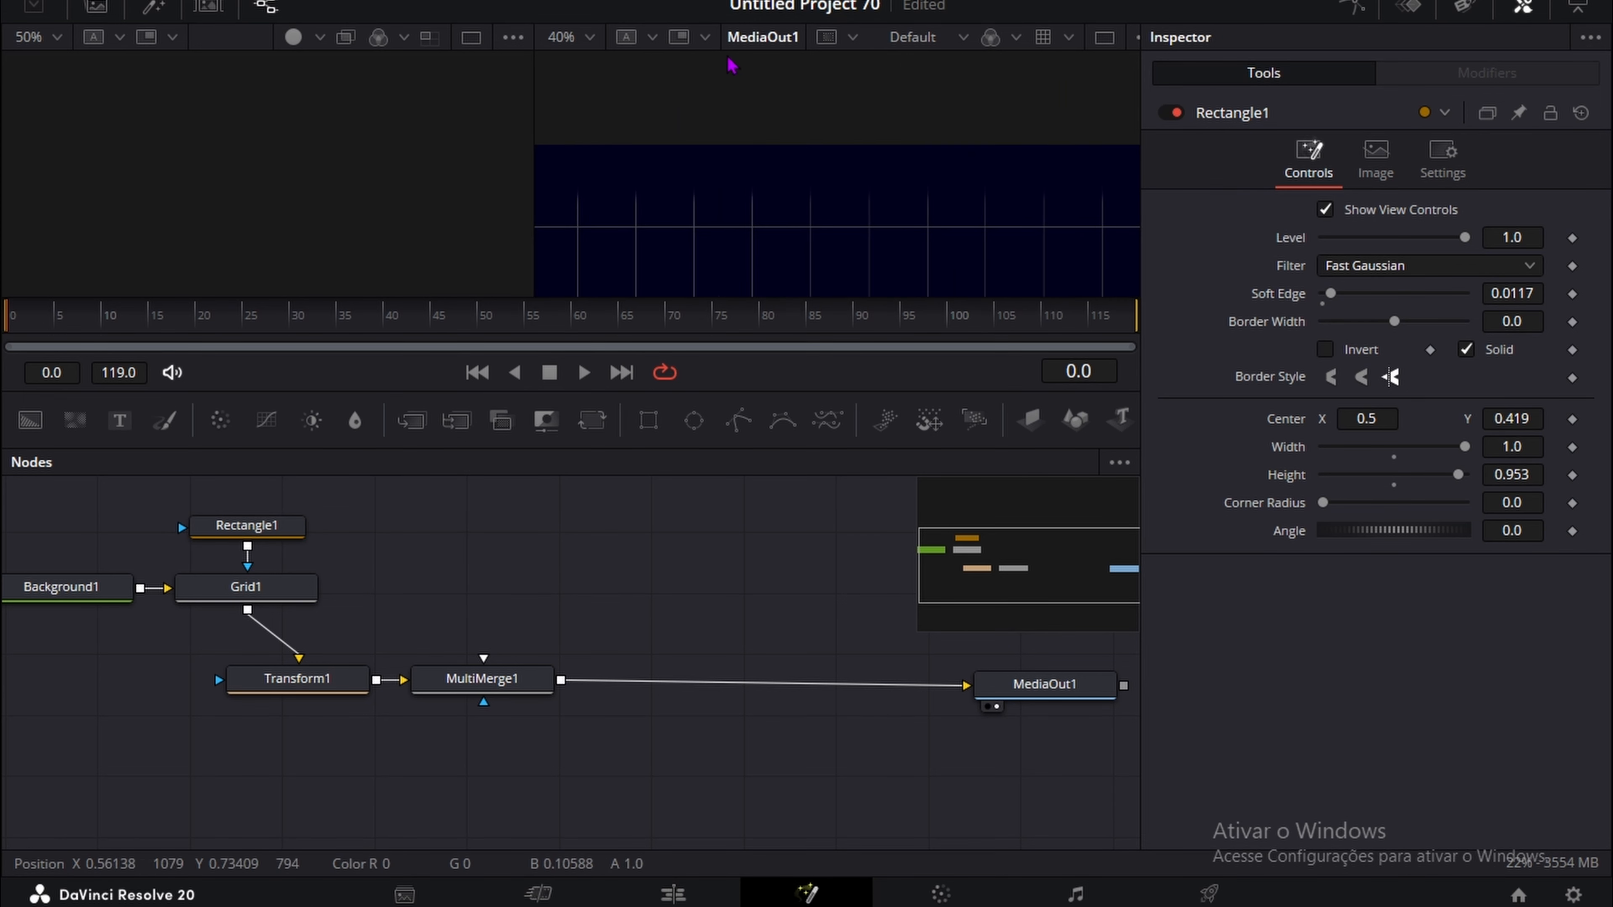
scroll(788, 86, "down", 2)
scroll(790, 133, "up", 2)
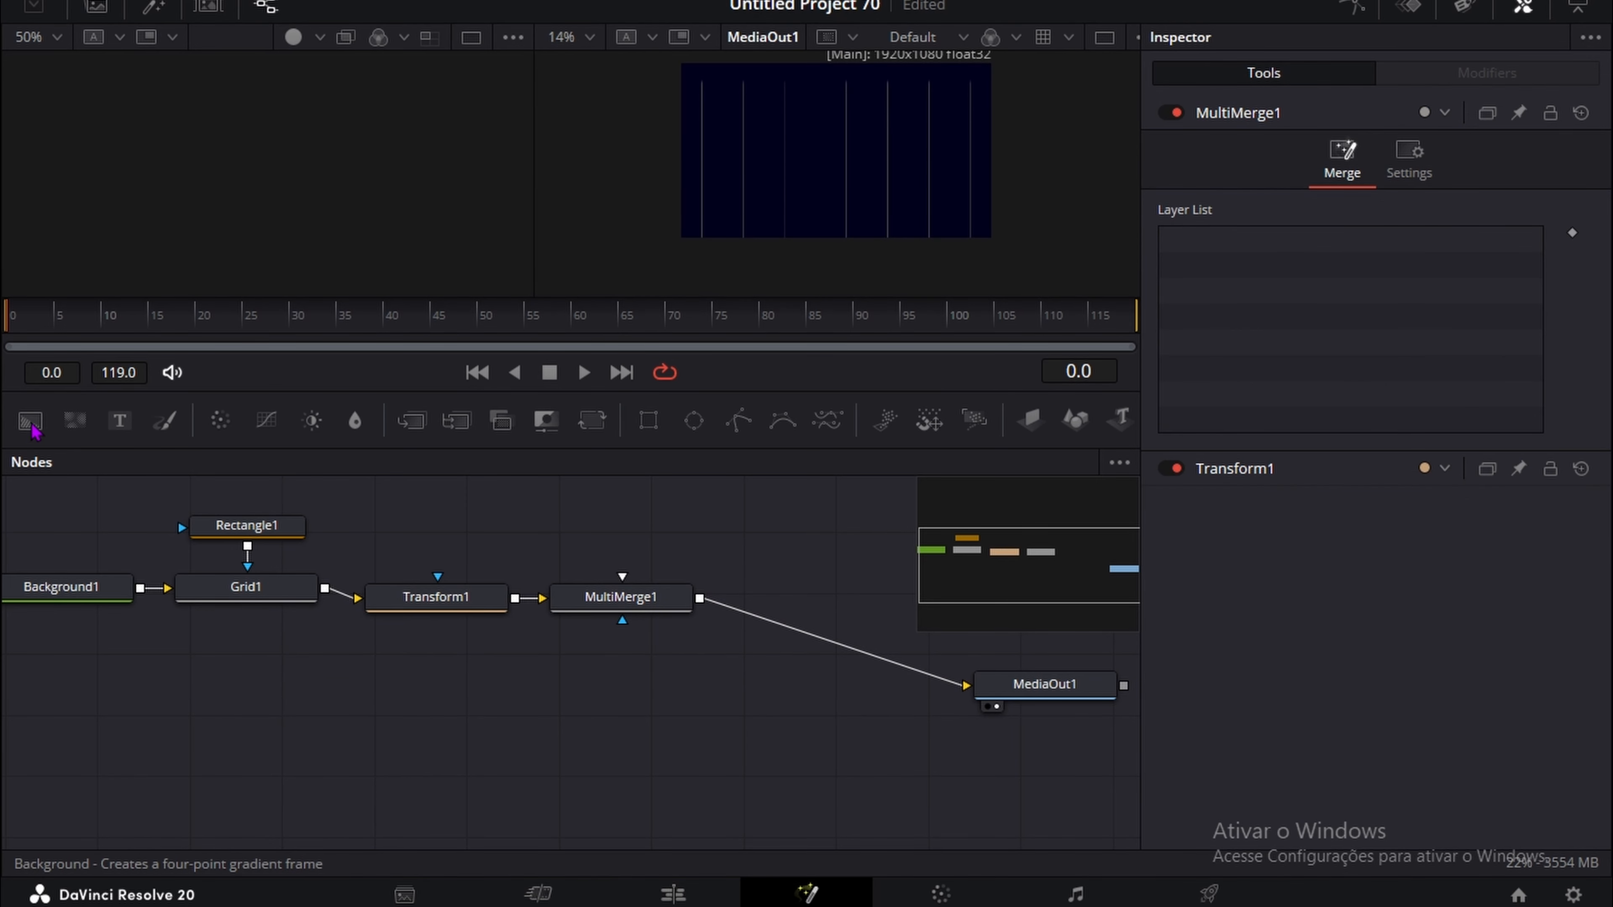
Step: Add a second Background node below the grid chain and mask it with an Ellipse
left_click(31, 424)
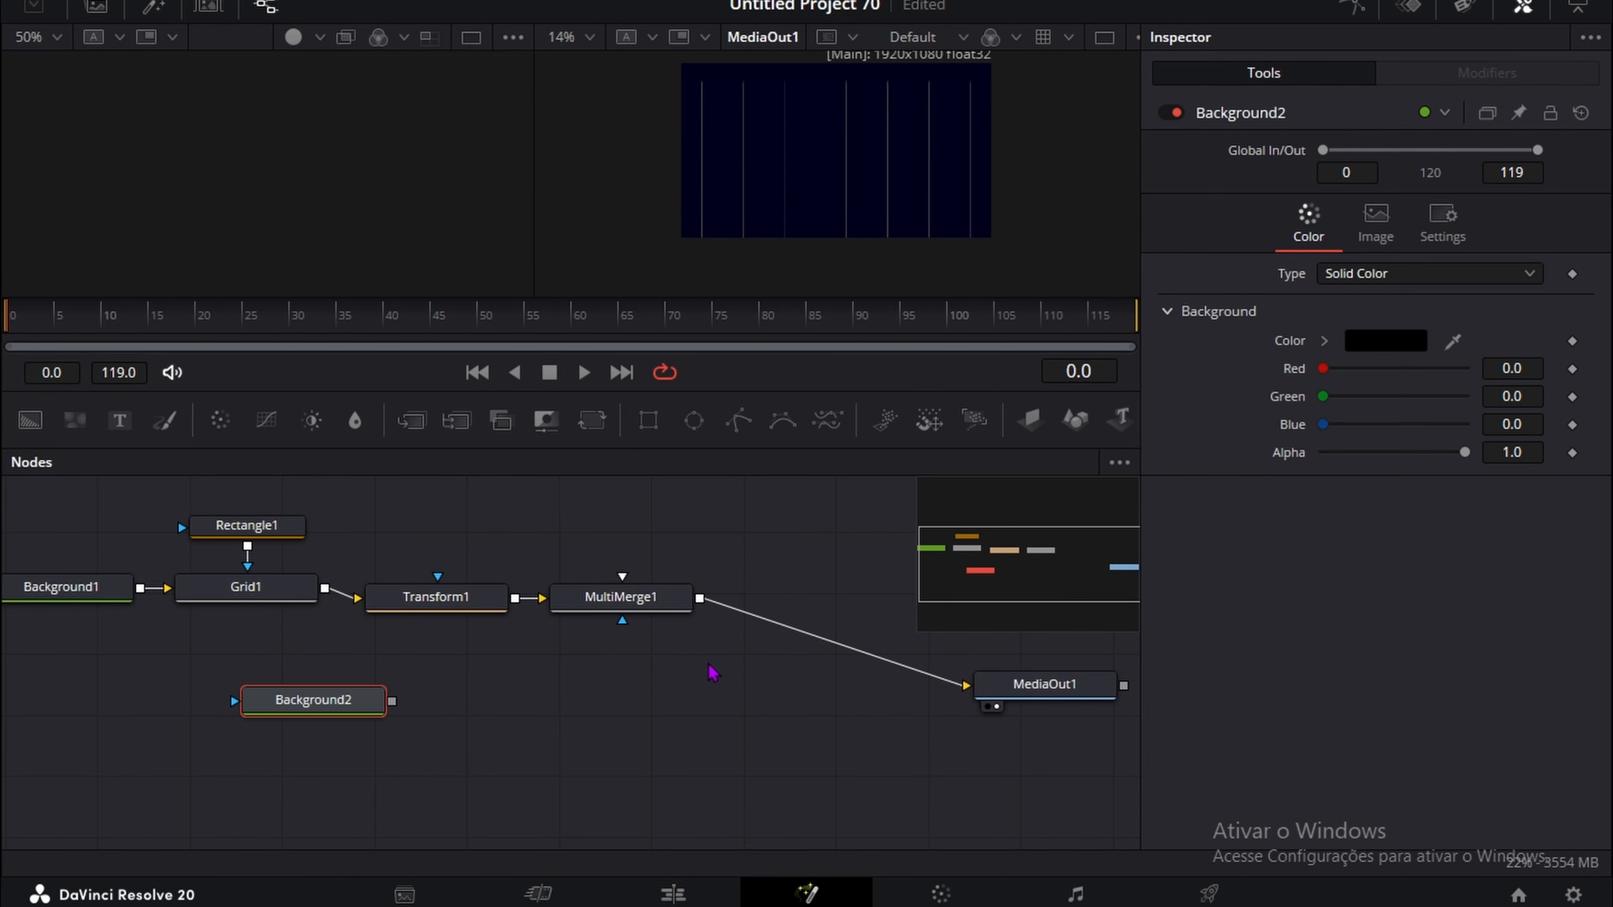
left_click(1523, 6)
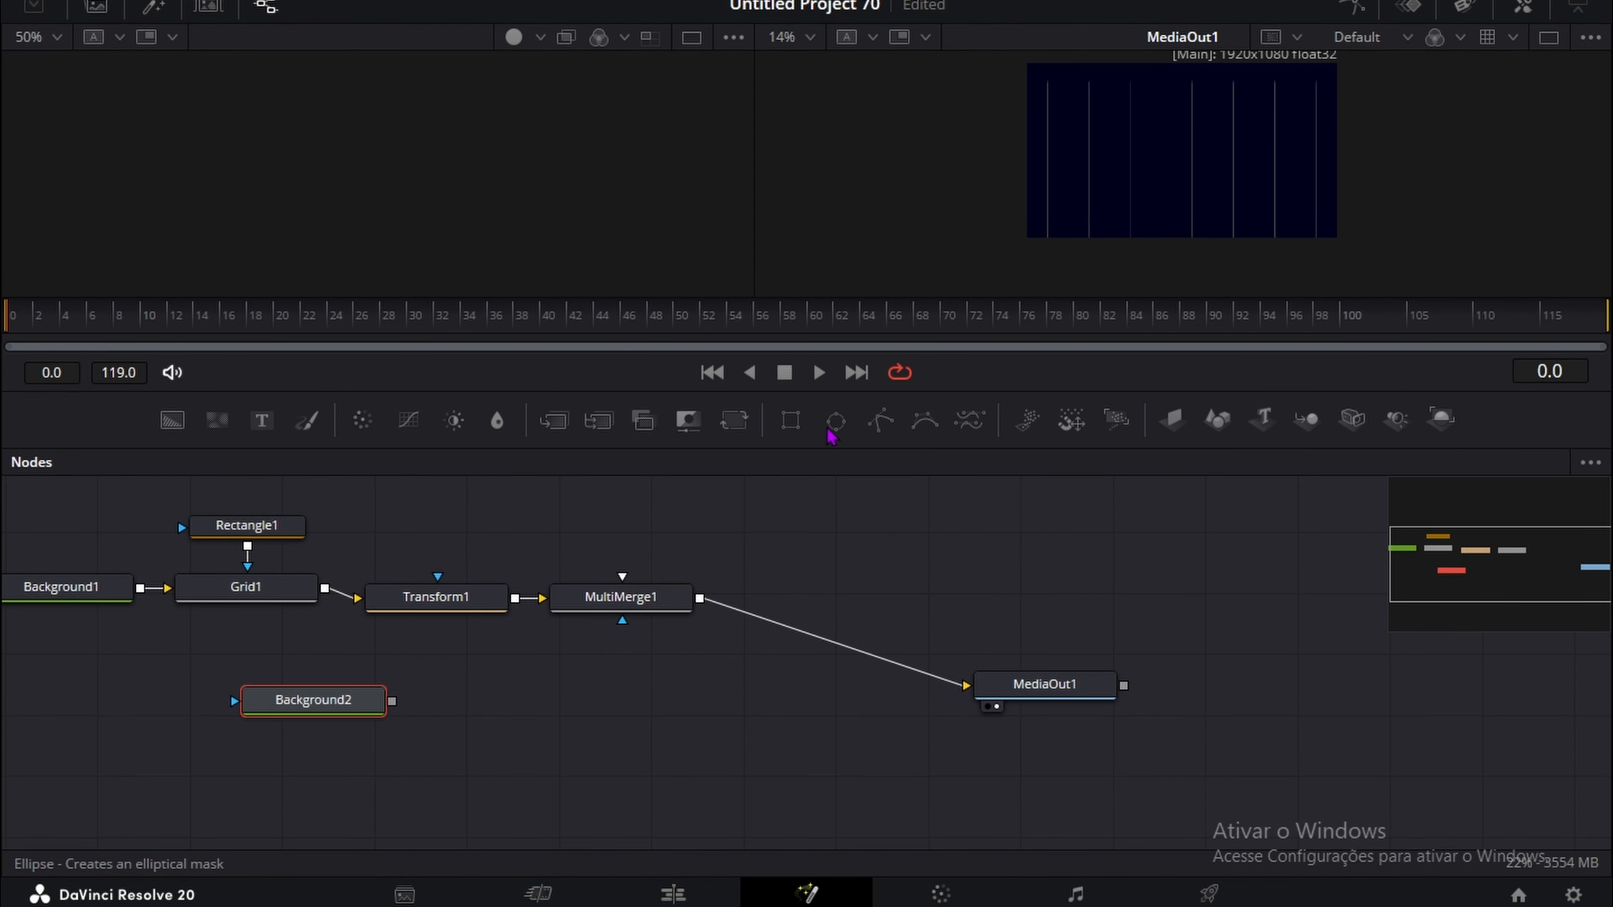
left_click(836, 422)
left_click_drag(357, 699, 435, 710)
Step: Add a Transform node after Background2, arrange the new chain below the grid nodes, and connect it to MultiMerge1
key("shift+space")
type("t")
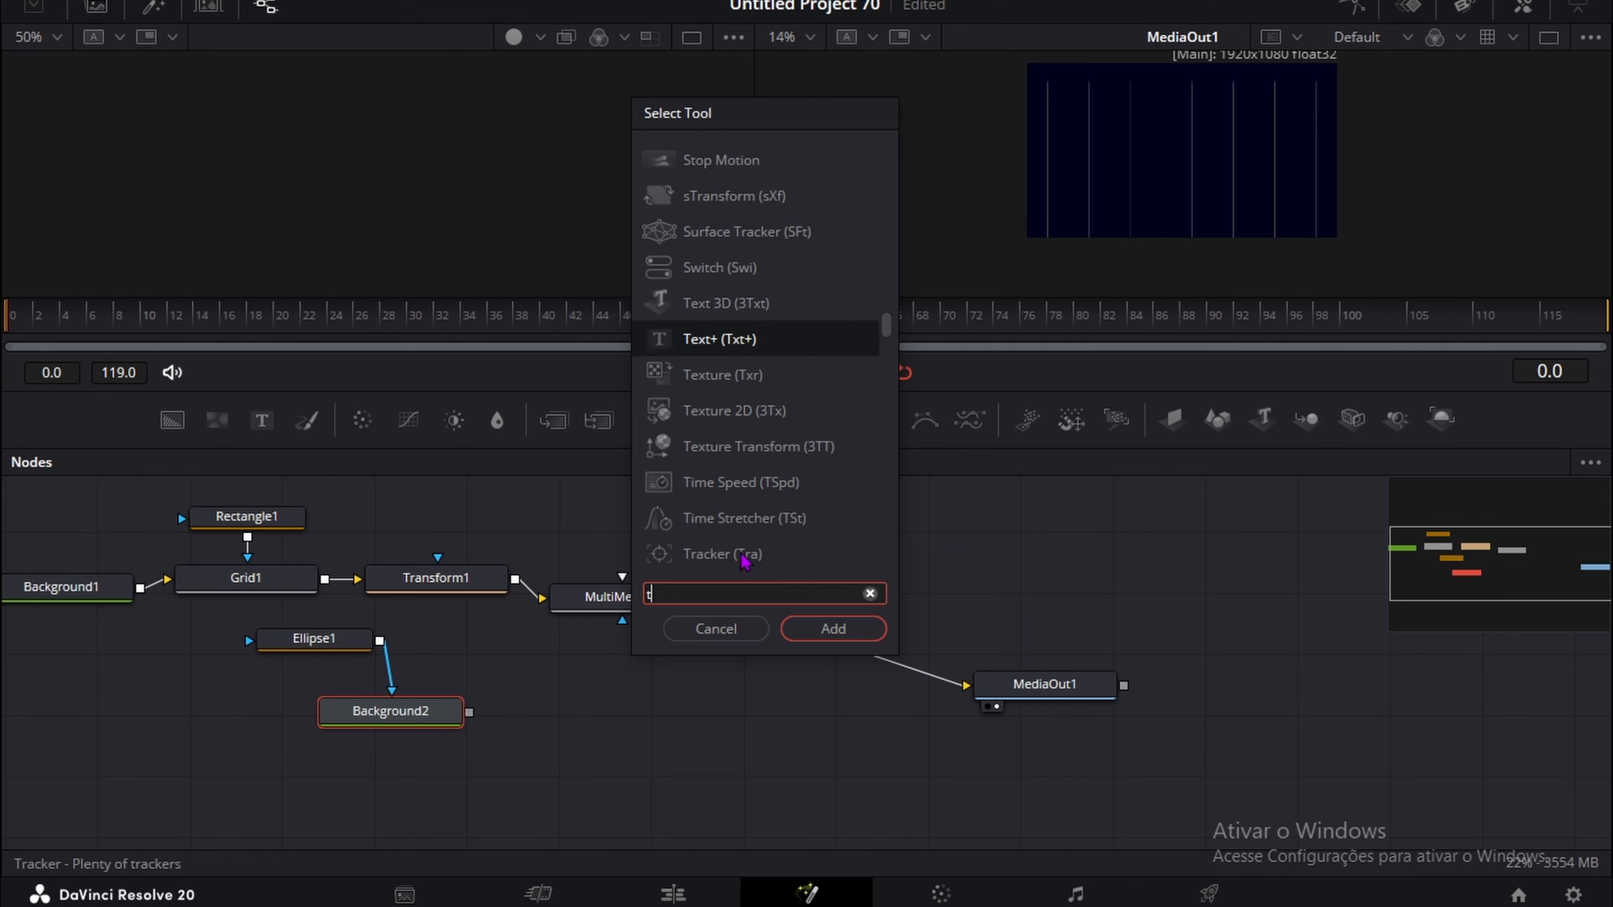
type("ransform")
left_click(833, 629)
left_click_drag(610, 817, 141, 659)
left_click(576, 778)
left_click_drag(478, 729, 478, 705)
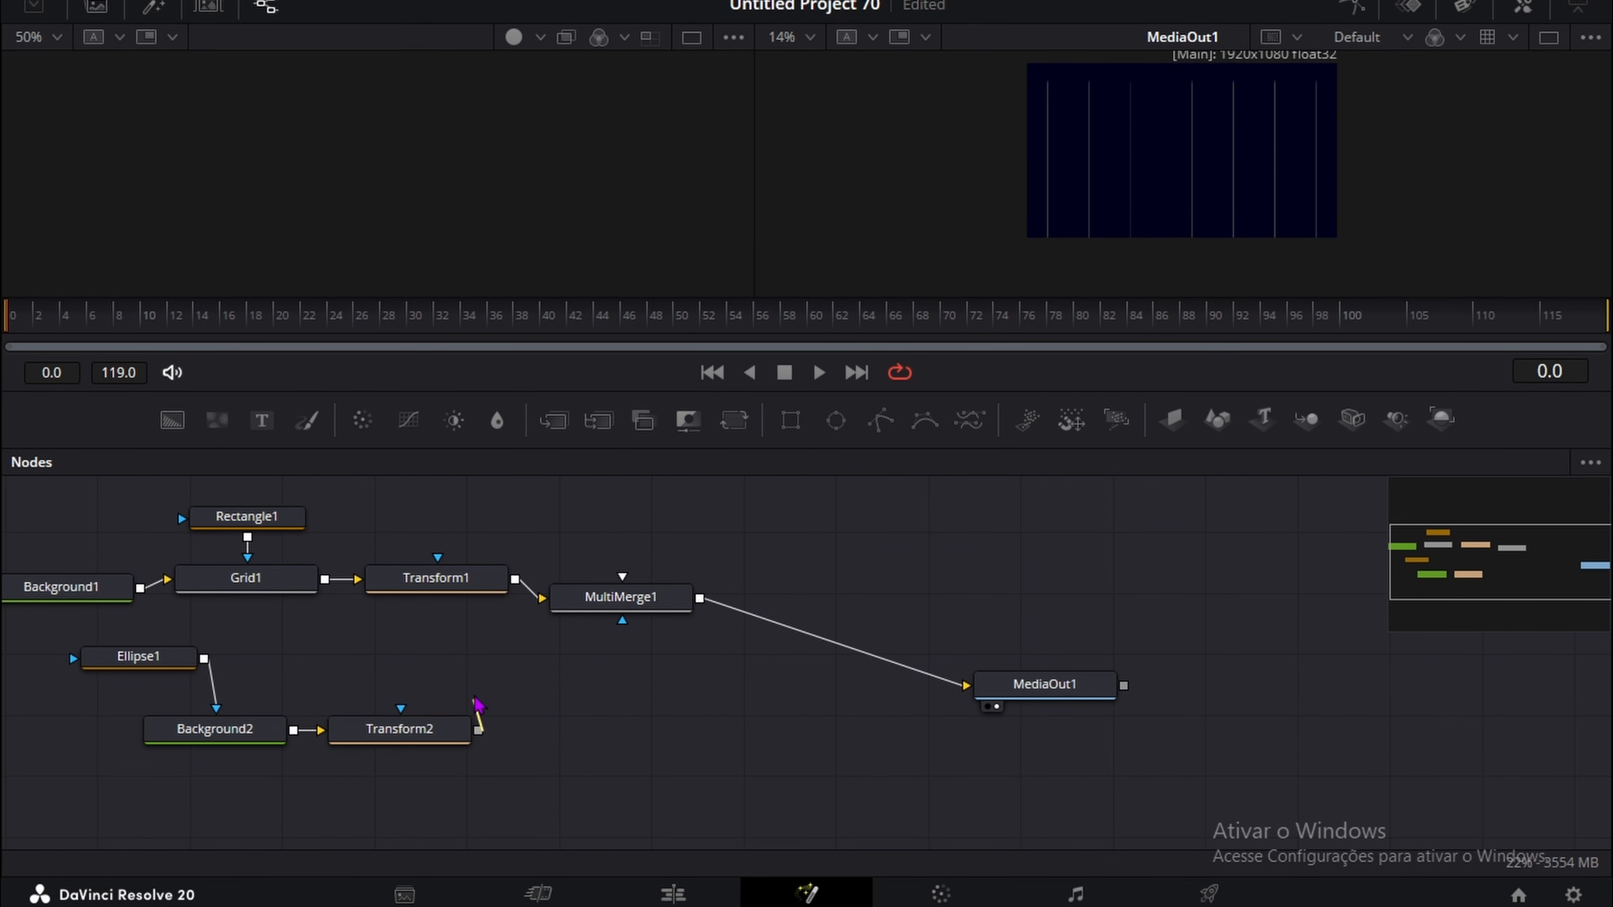
left_click_drag(574, 647, 559, 650)
Step: Turn the Ellipse1 mask into a ring by disabling Solid and setting the border width to about 0.07
left_click(162, 661)
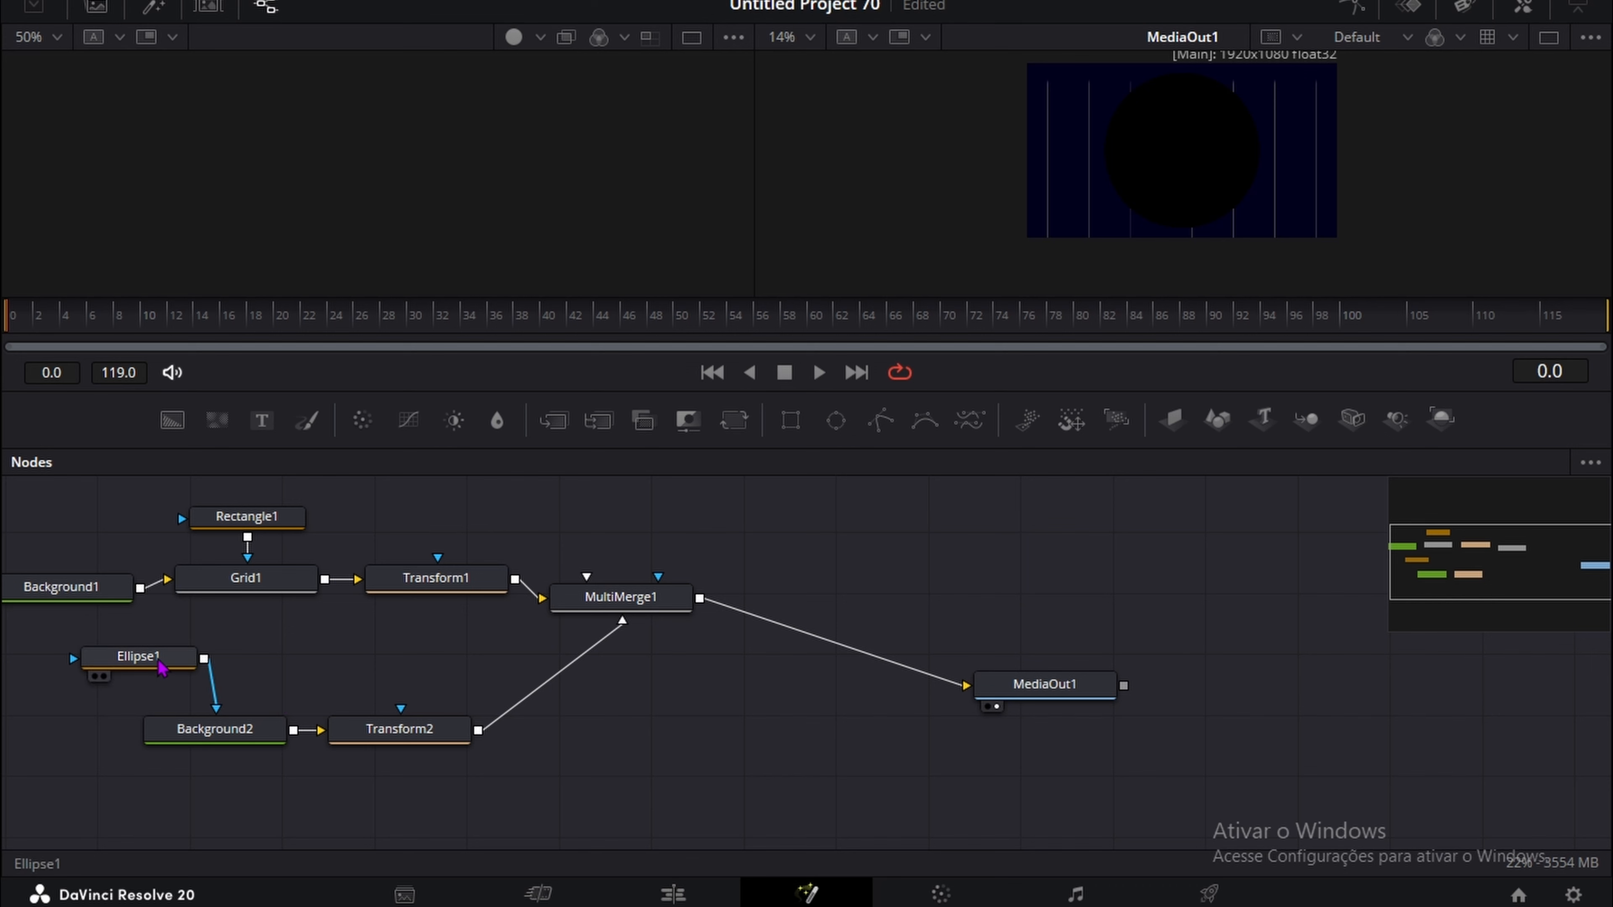
left_click(1523, 8)
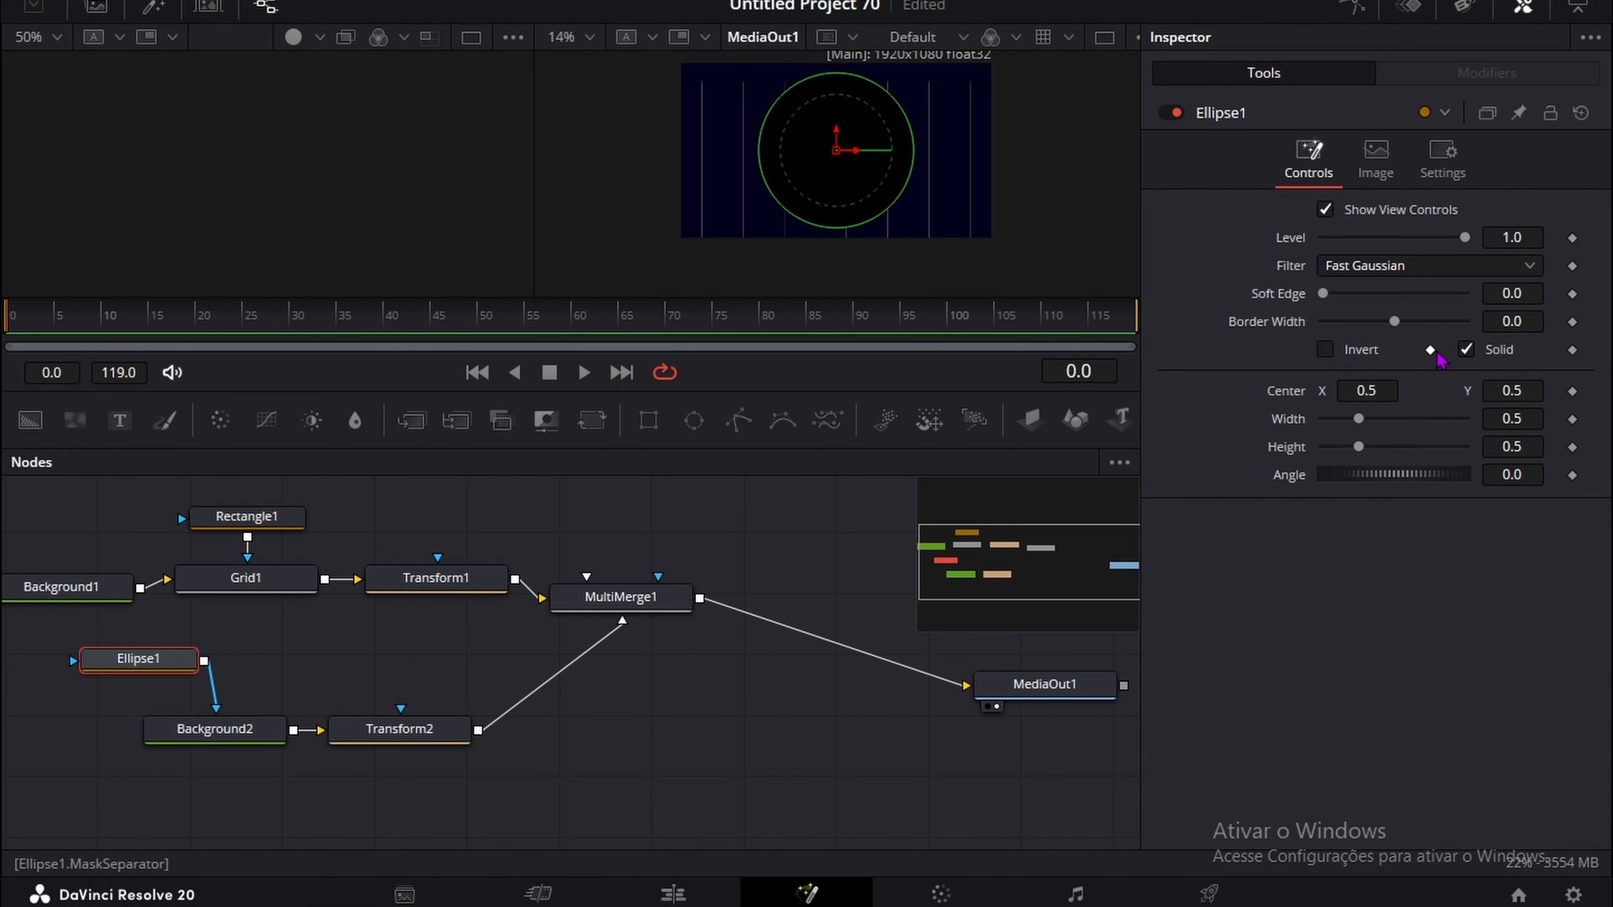
left_click(1466, 350)
left_click_drag(1510, 321, 1524, 330)
left_click(673, 753)
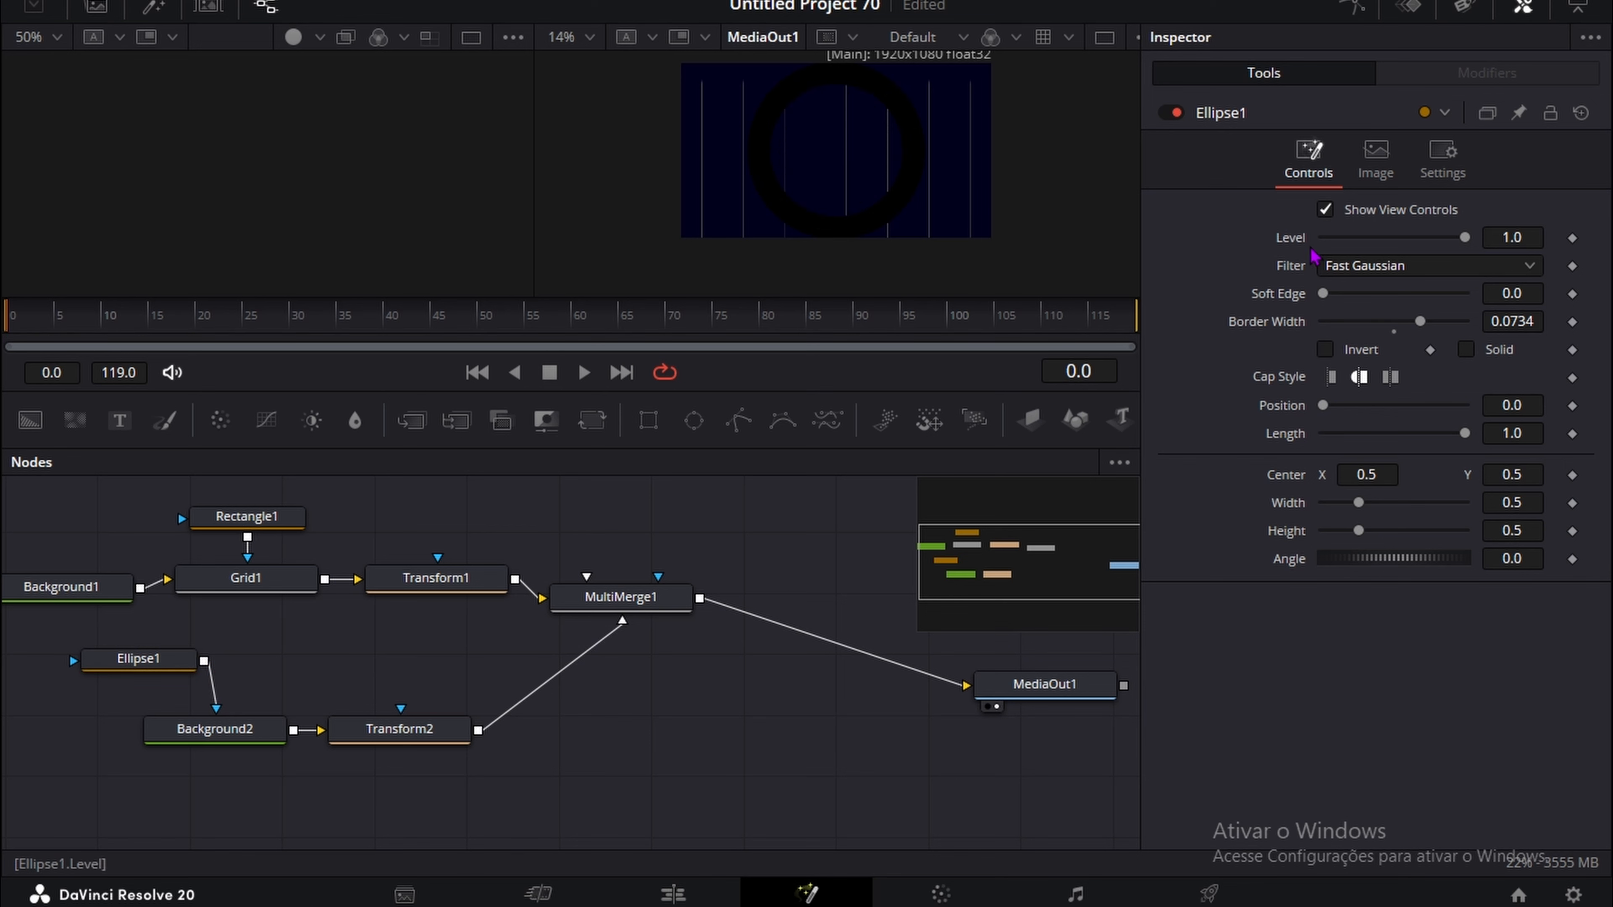
Step: Switch Background2's type to Gradient and move the white color stop to about 0.51
left_click_drag(215, 729, 225, 727)
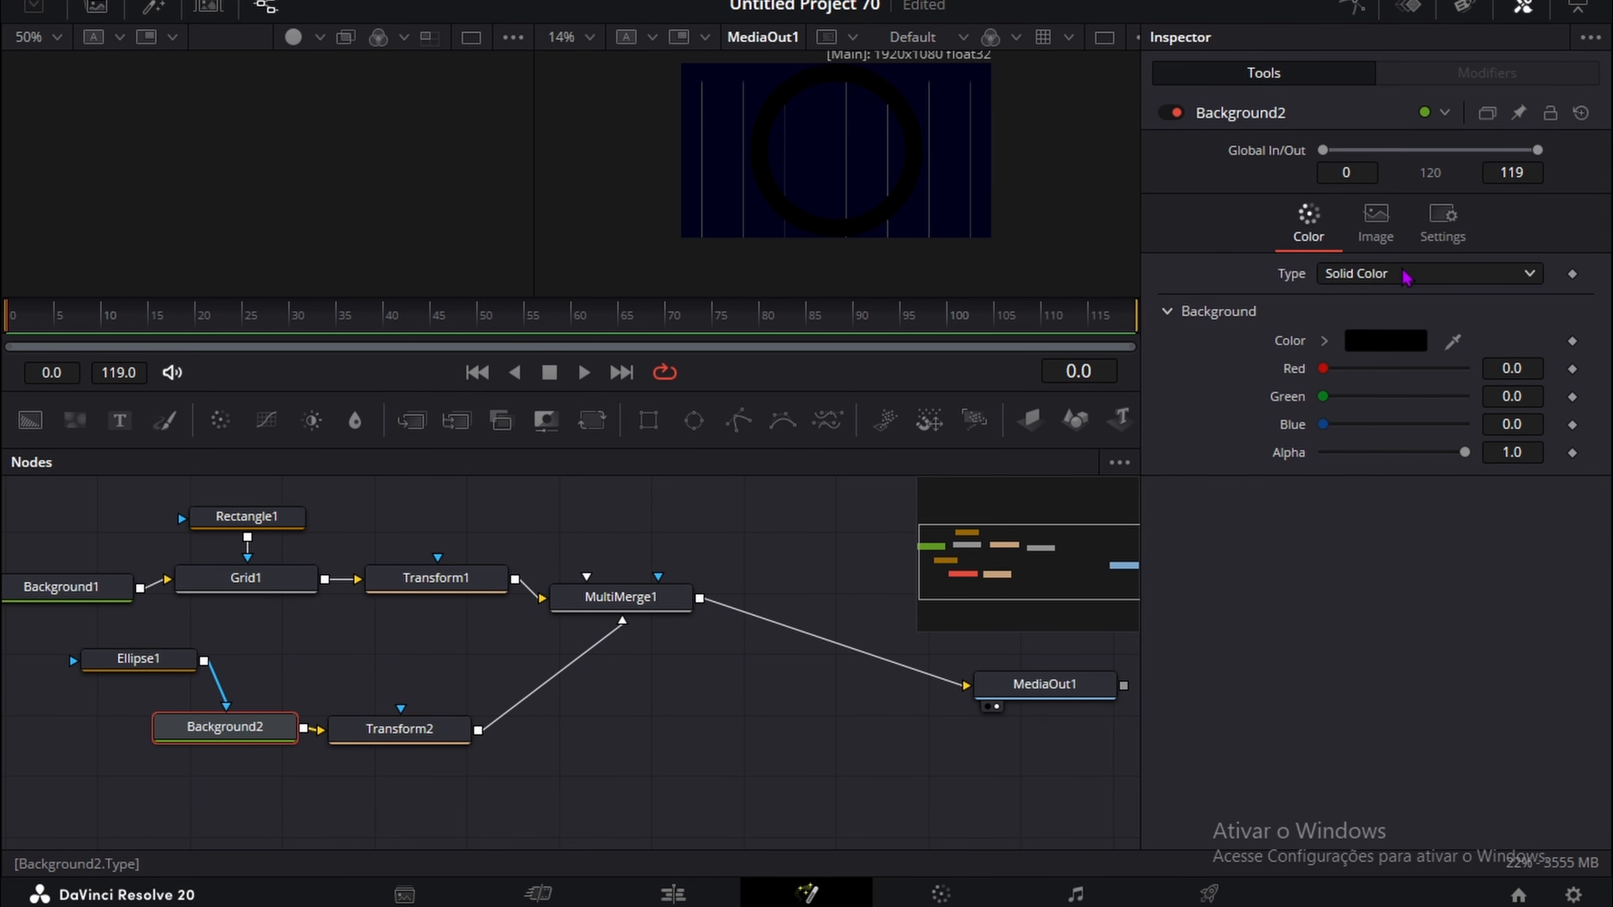
left_click(1390, 280)
left_click(1372, 407)
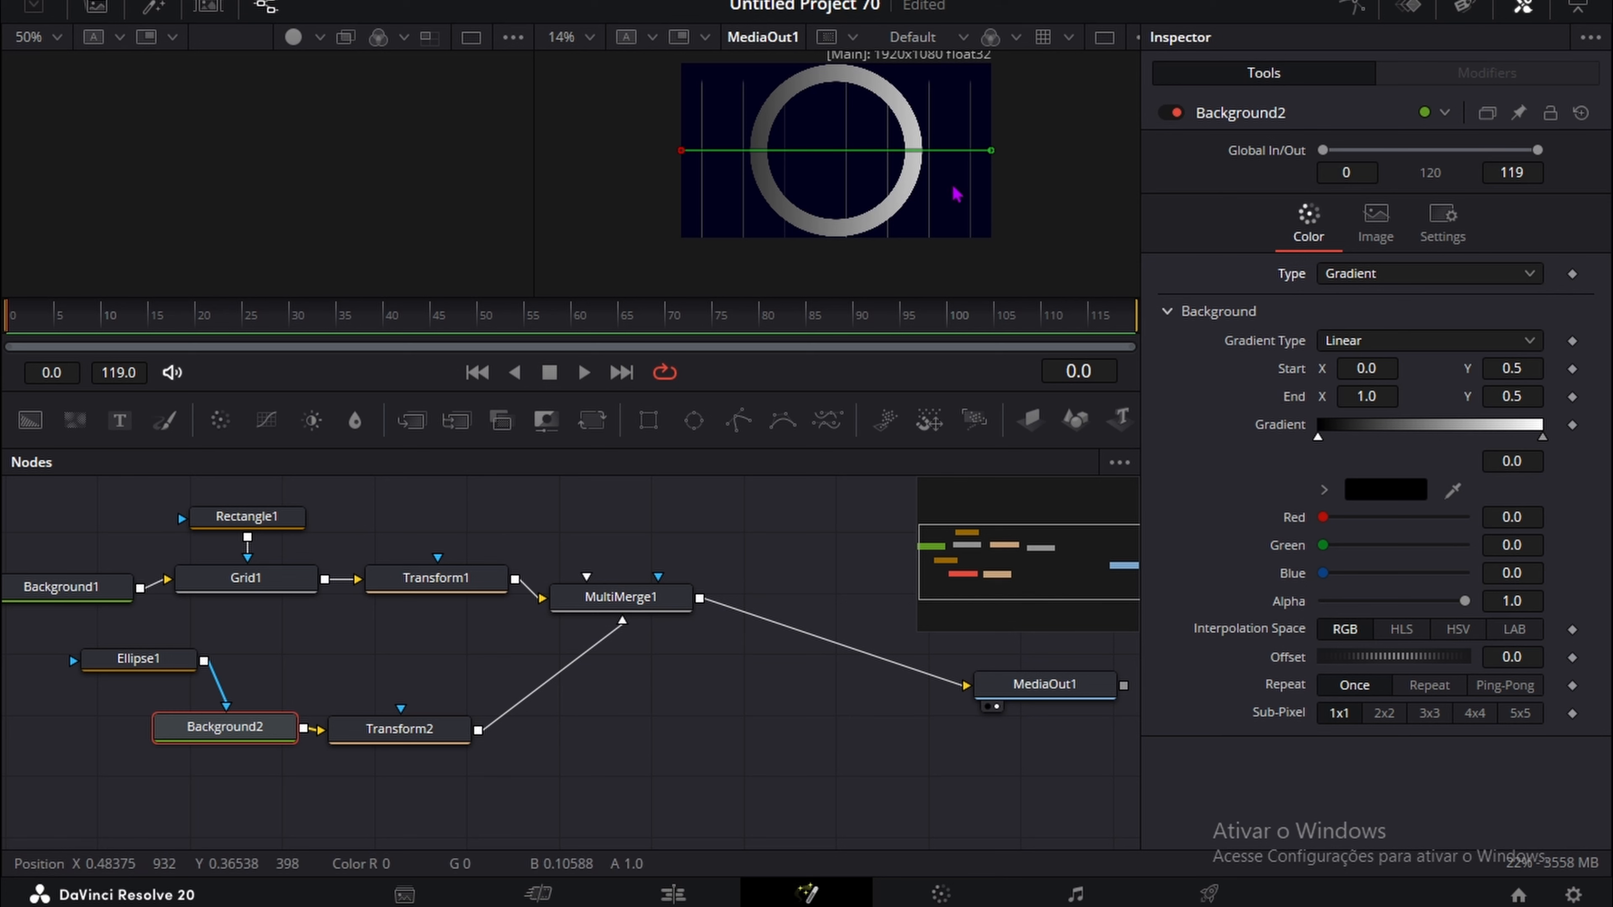
left_click_drag(1543, 438, 1440, 450)
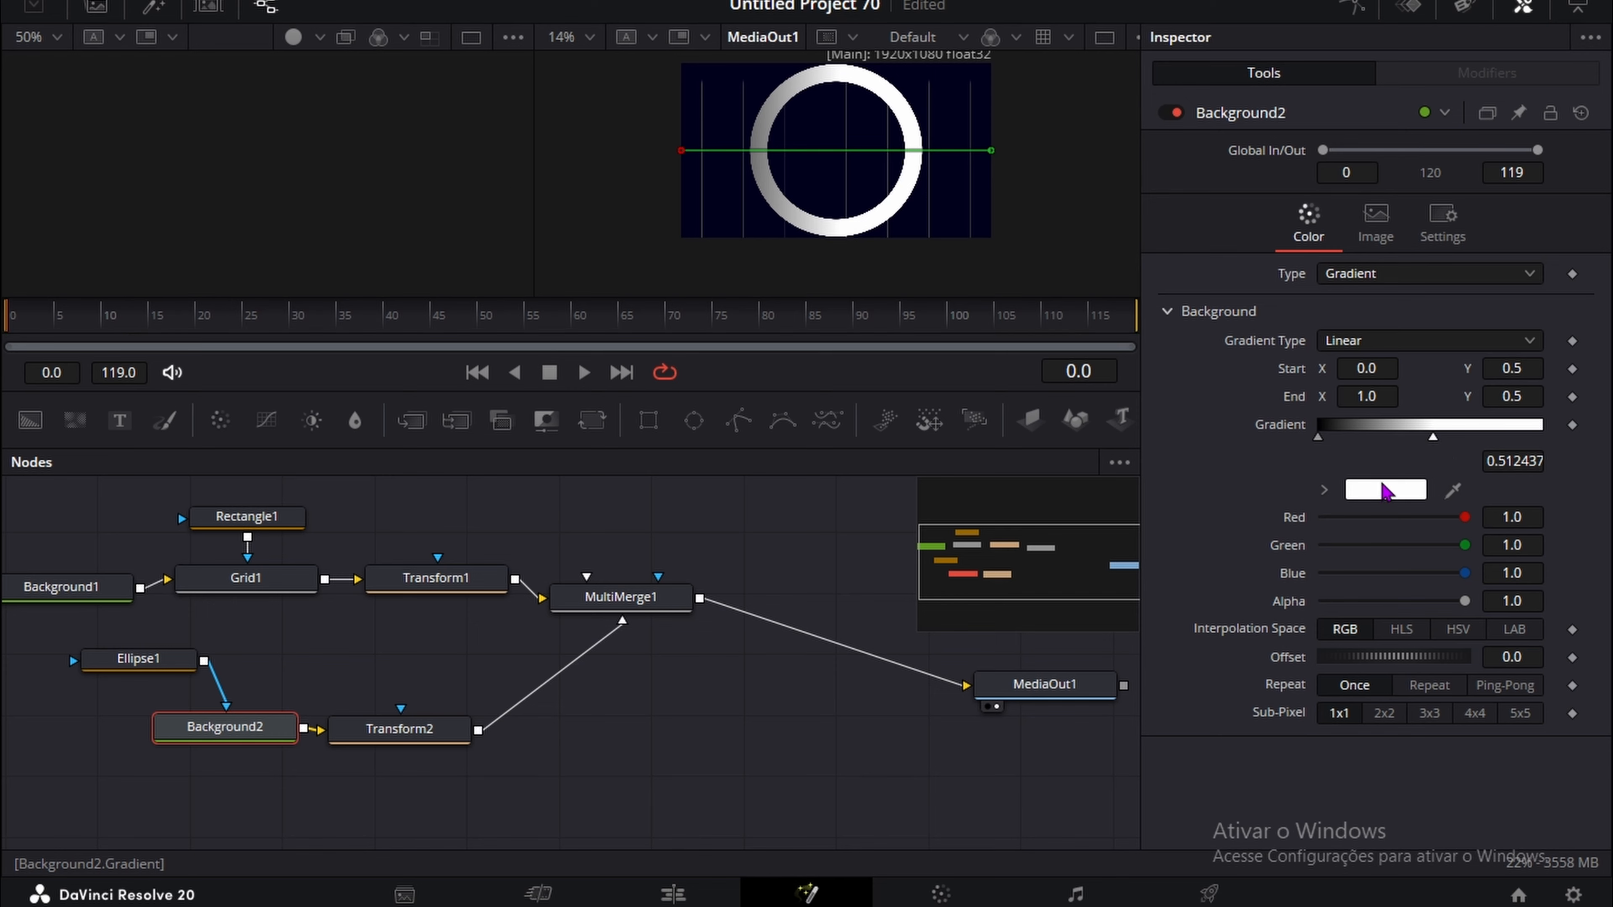
Step: Color the gradient's middle stop pure blue #0000ff
left_click(1386, 490)
left_click(546, 315)
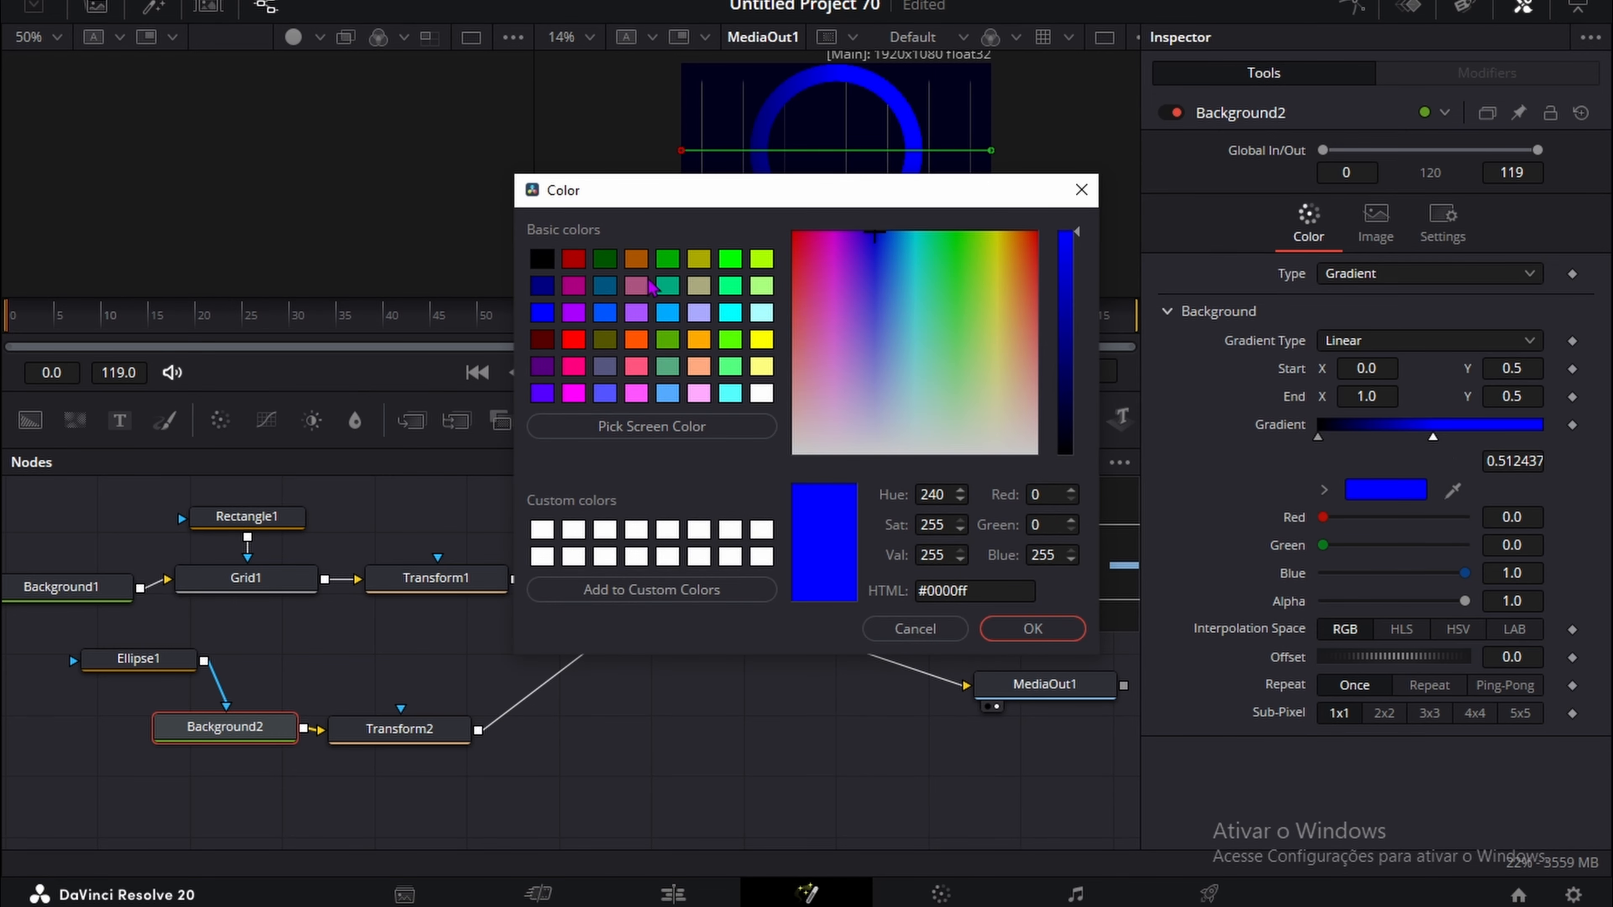
left_click_drag(798, 195, 777, 263)
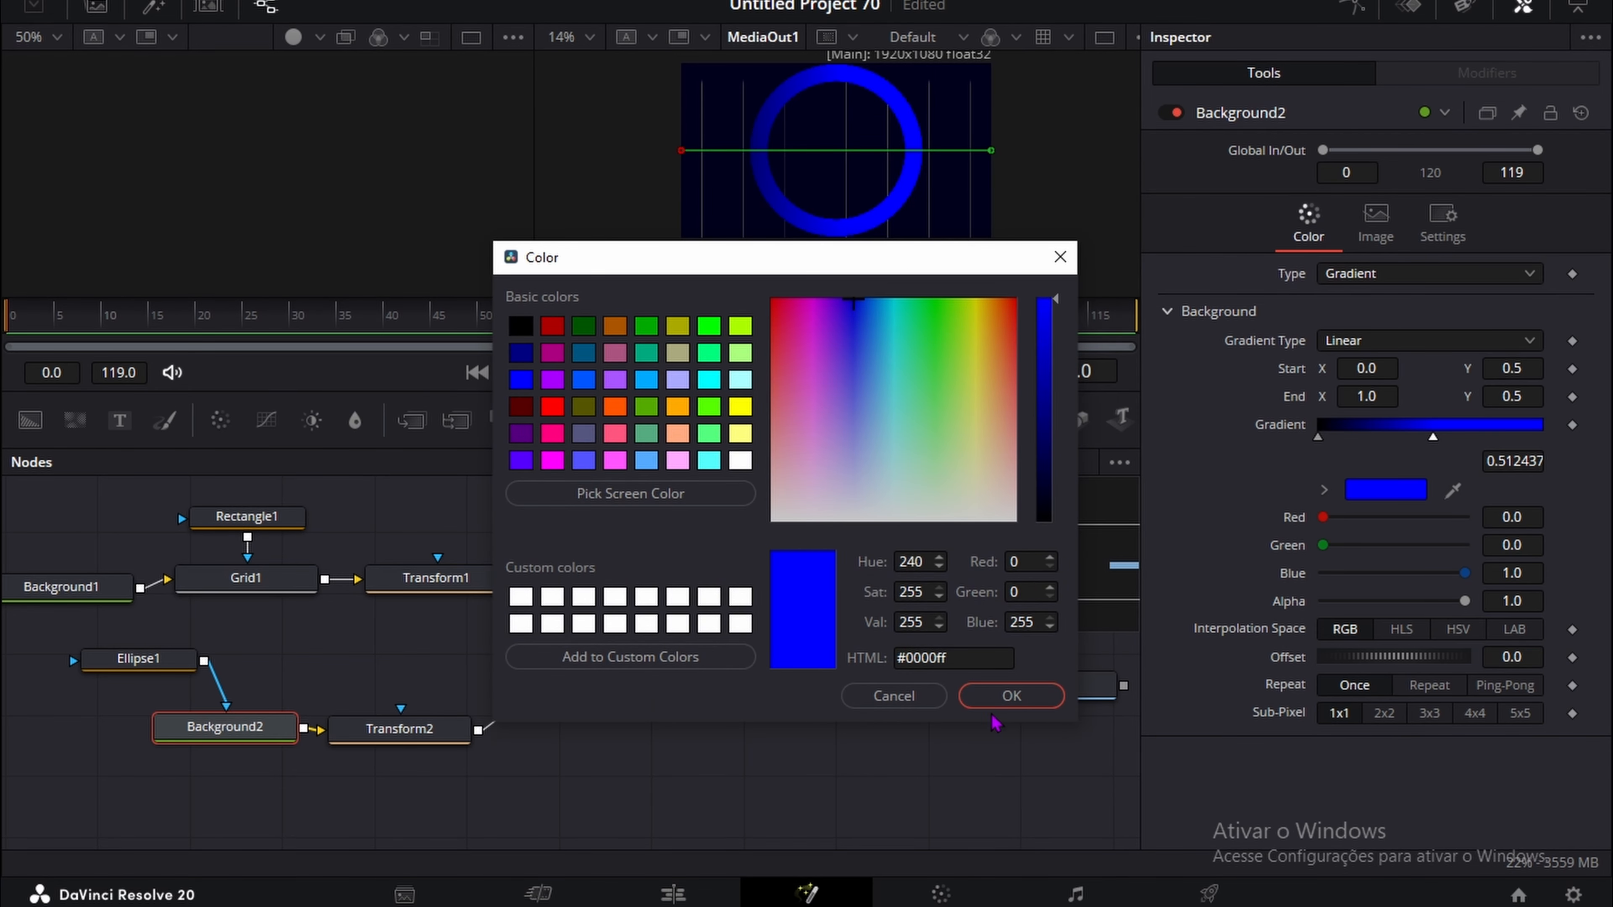
left_click(1010, 696)
Step: Change the gradient's starting stop at 0.0 to white
left_click(1318, 438)
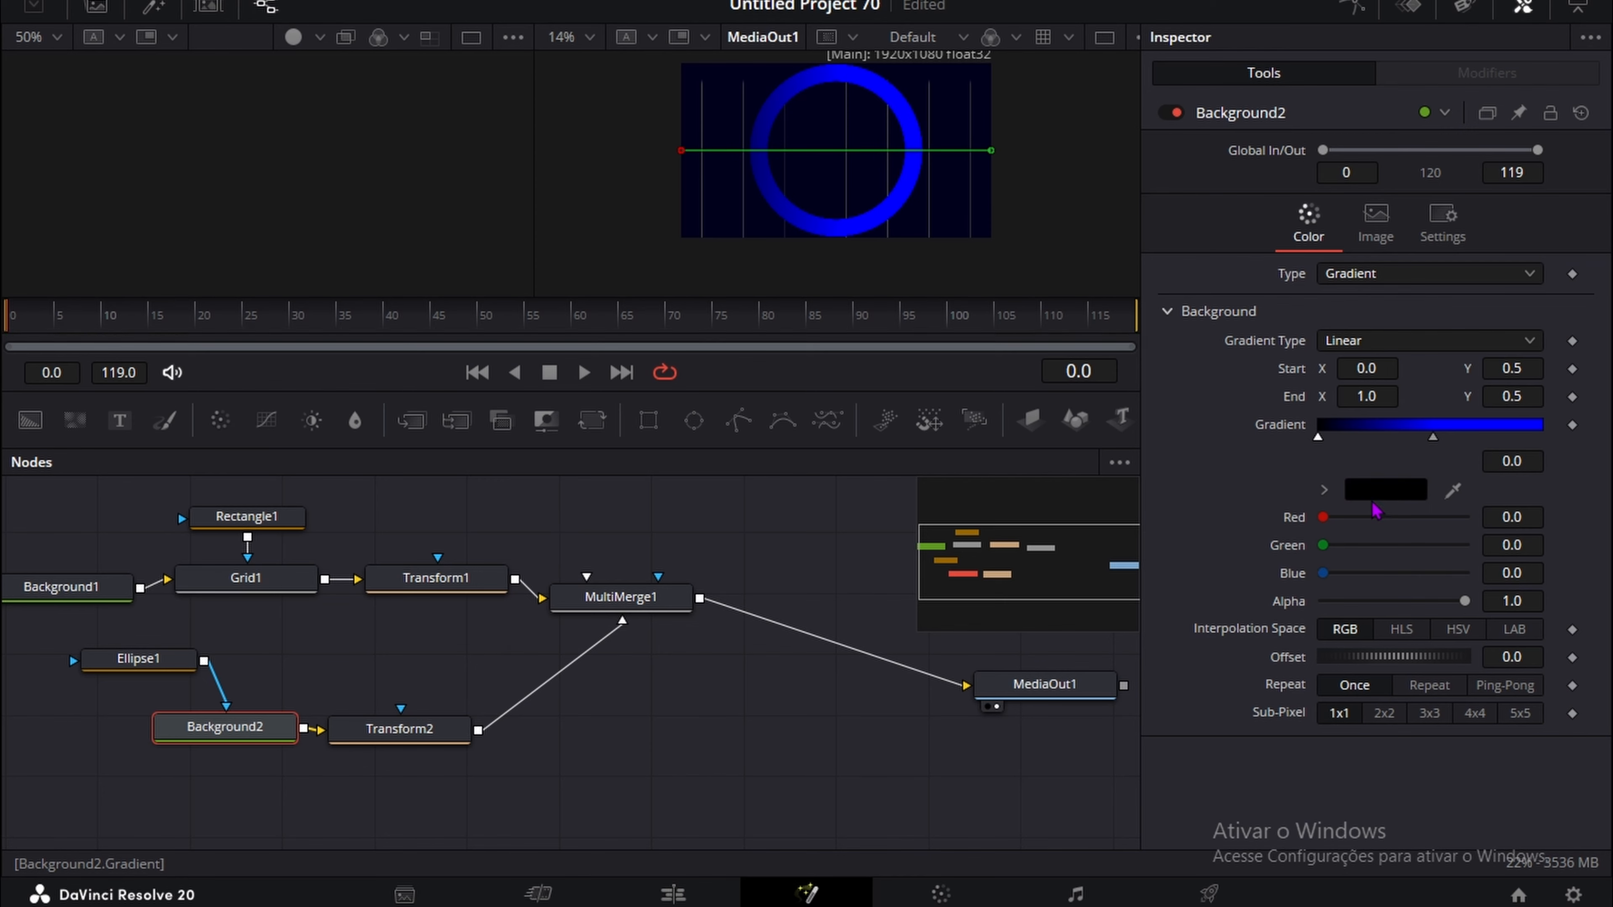
left_click(1383, 490)
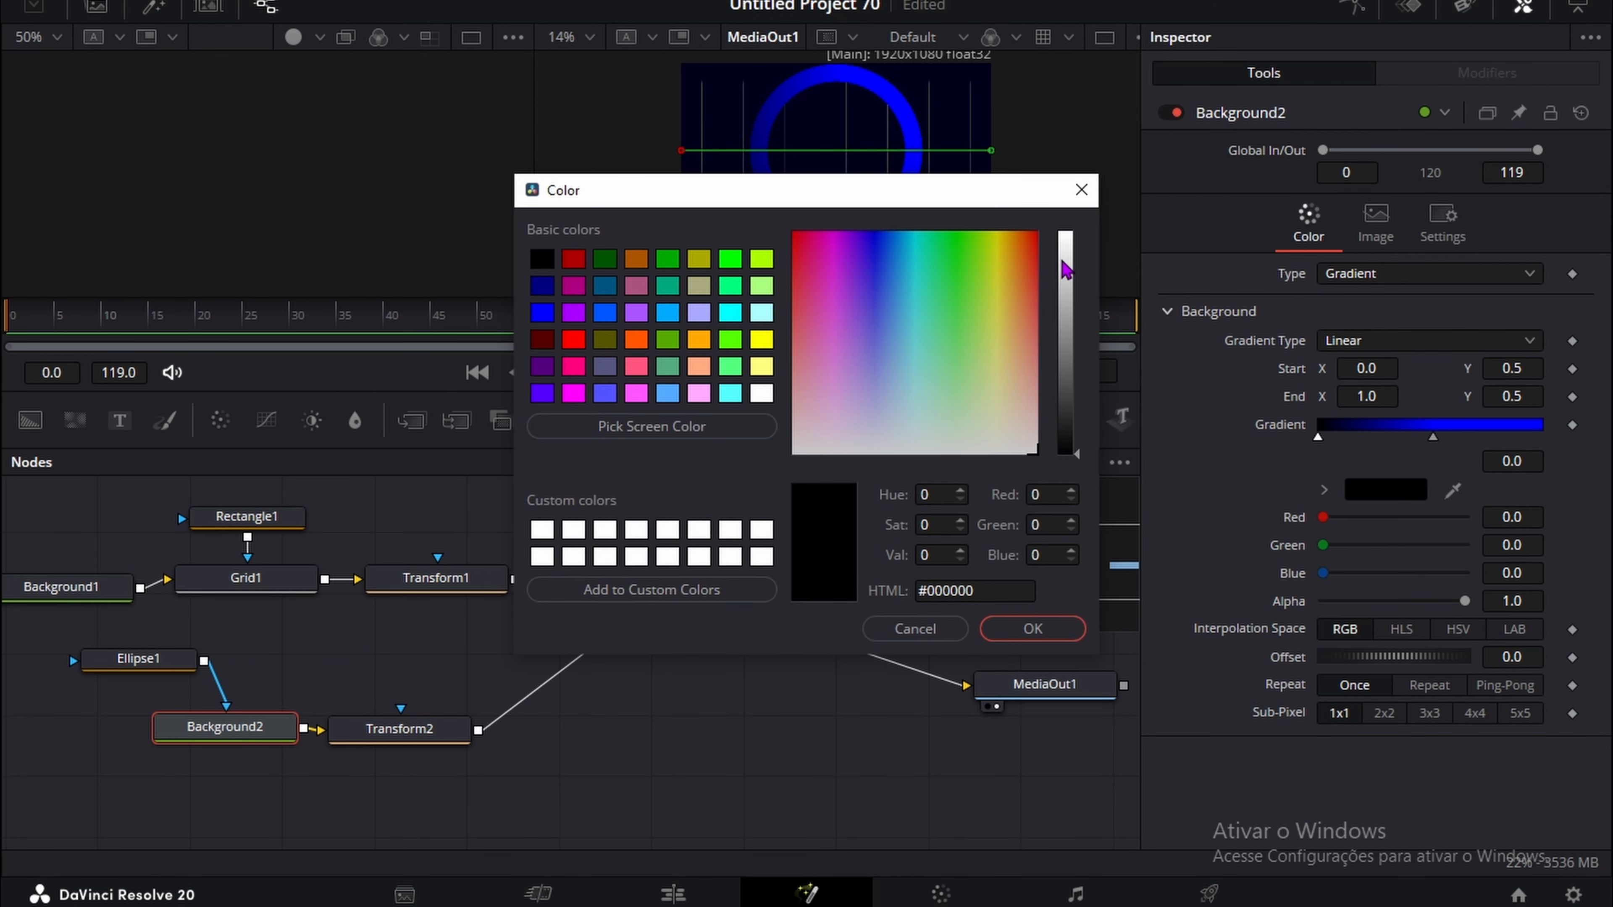
left_click_drag(1068, 270, 1073, 213)
left_click(1033, 629)
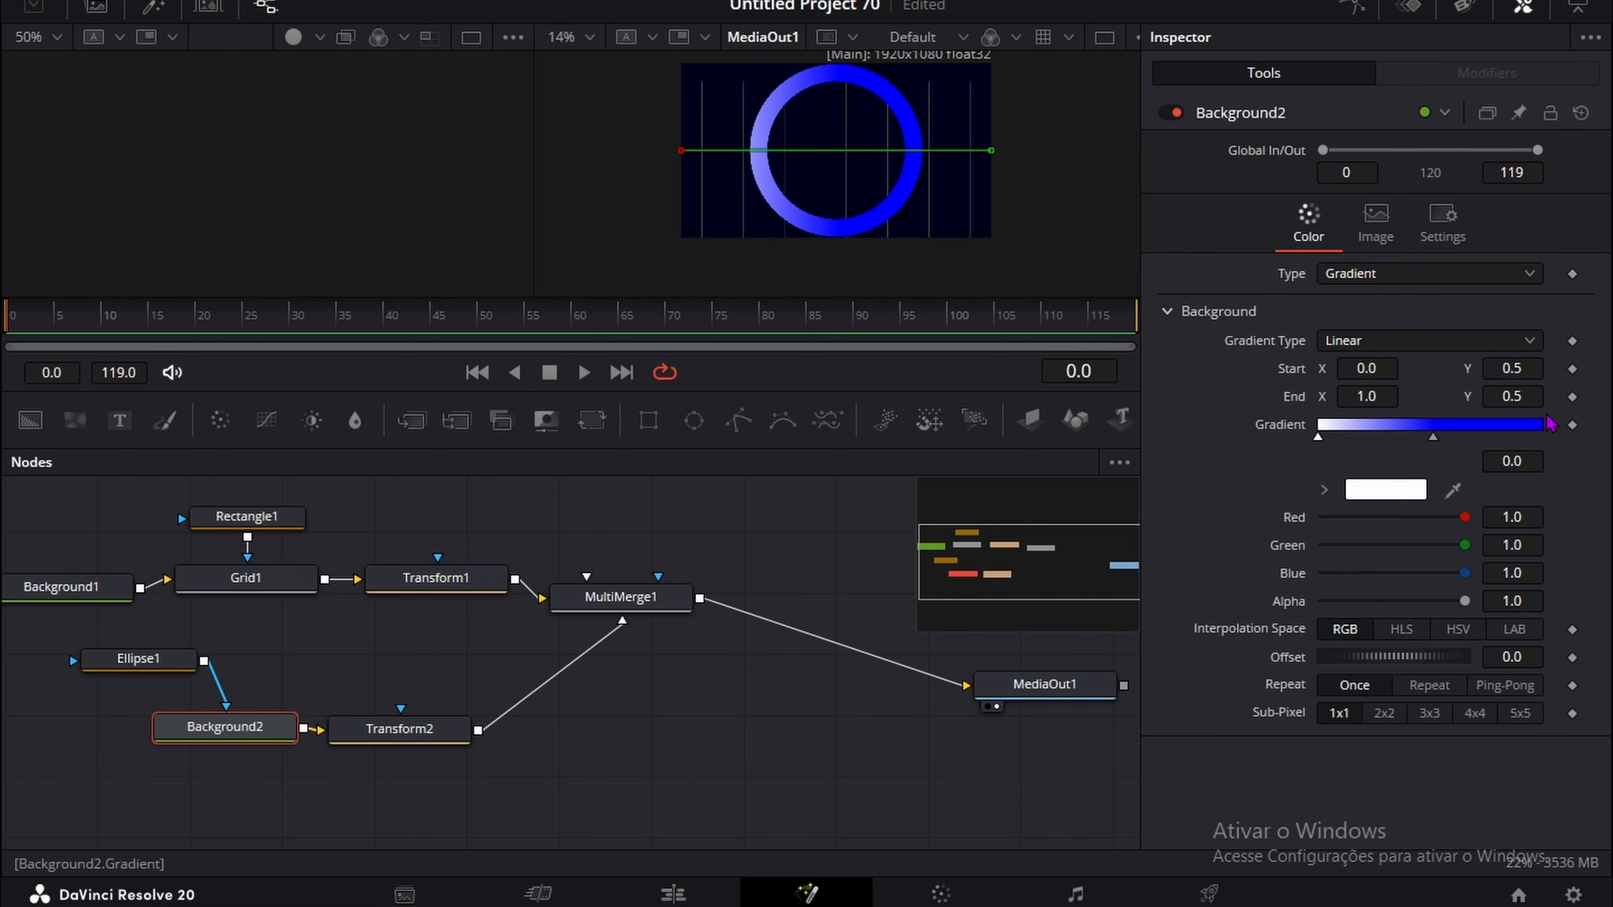
Step: Add a white color stop near the end of Background2's gradient, at about 0.98
left_click(1538, 425)
left_click(1378, 493)
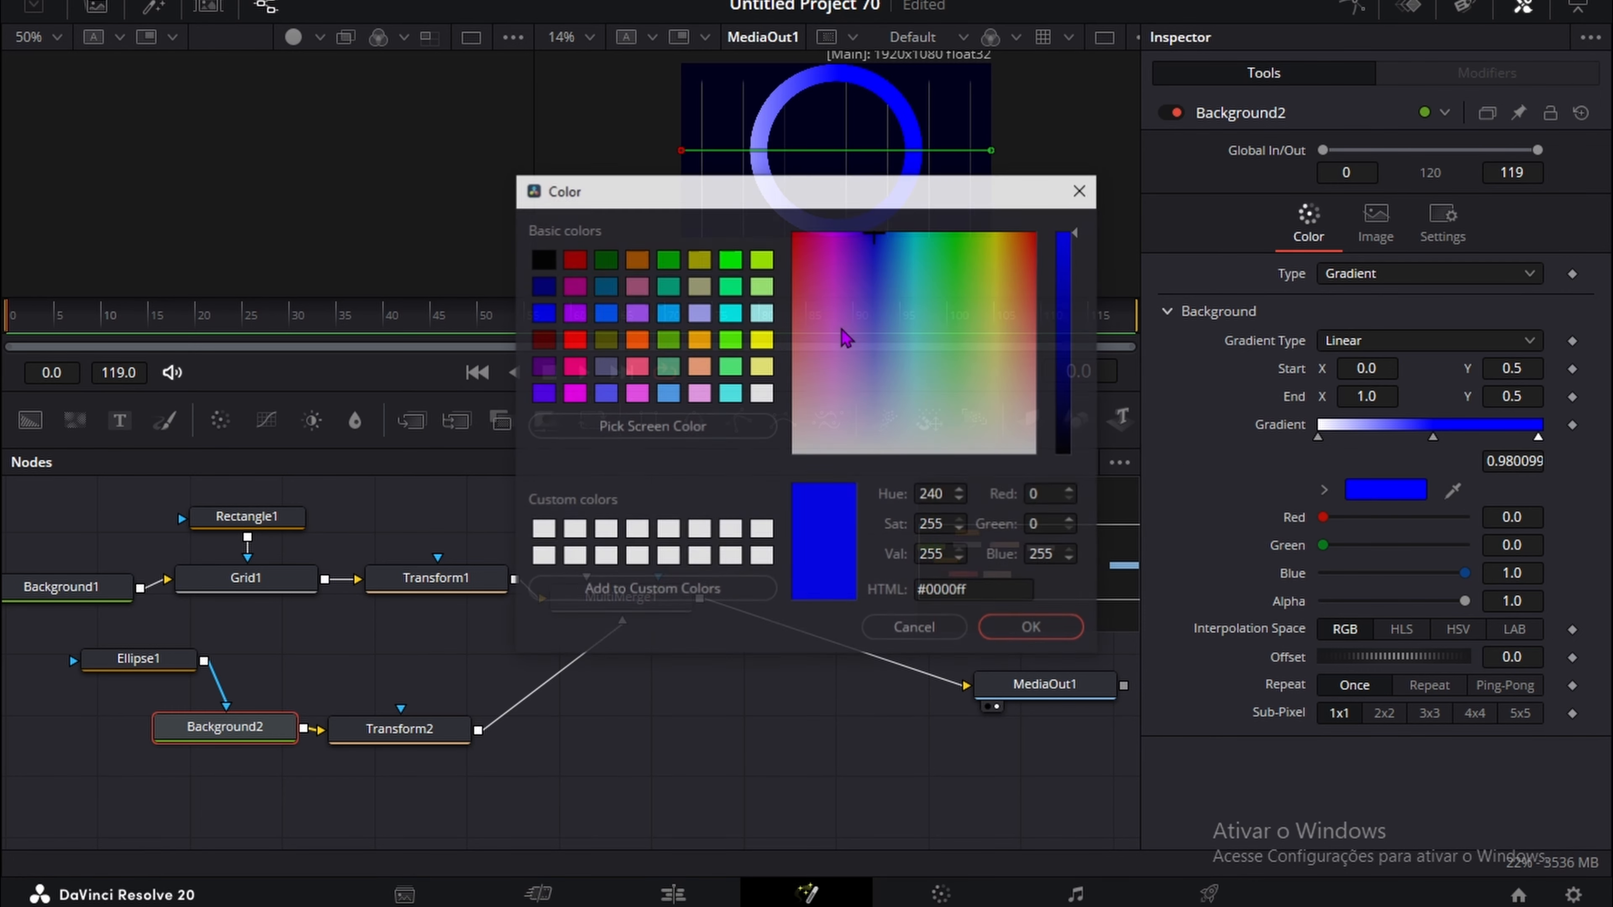
left_click_drag(787, 403, 812, 452)
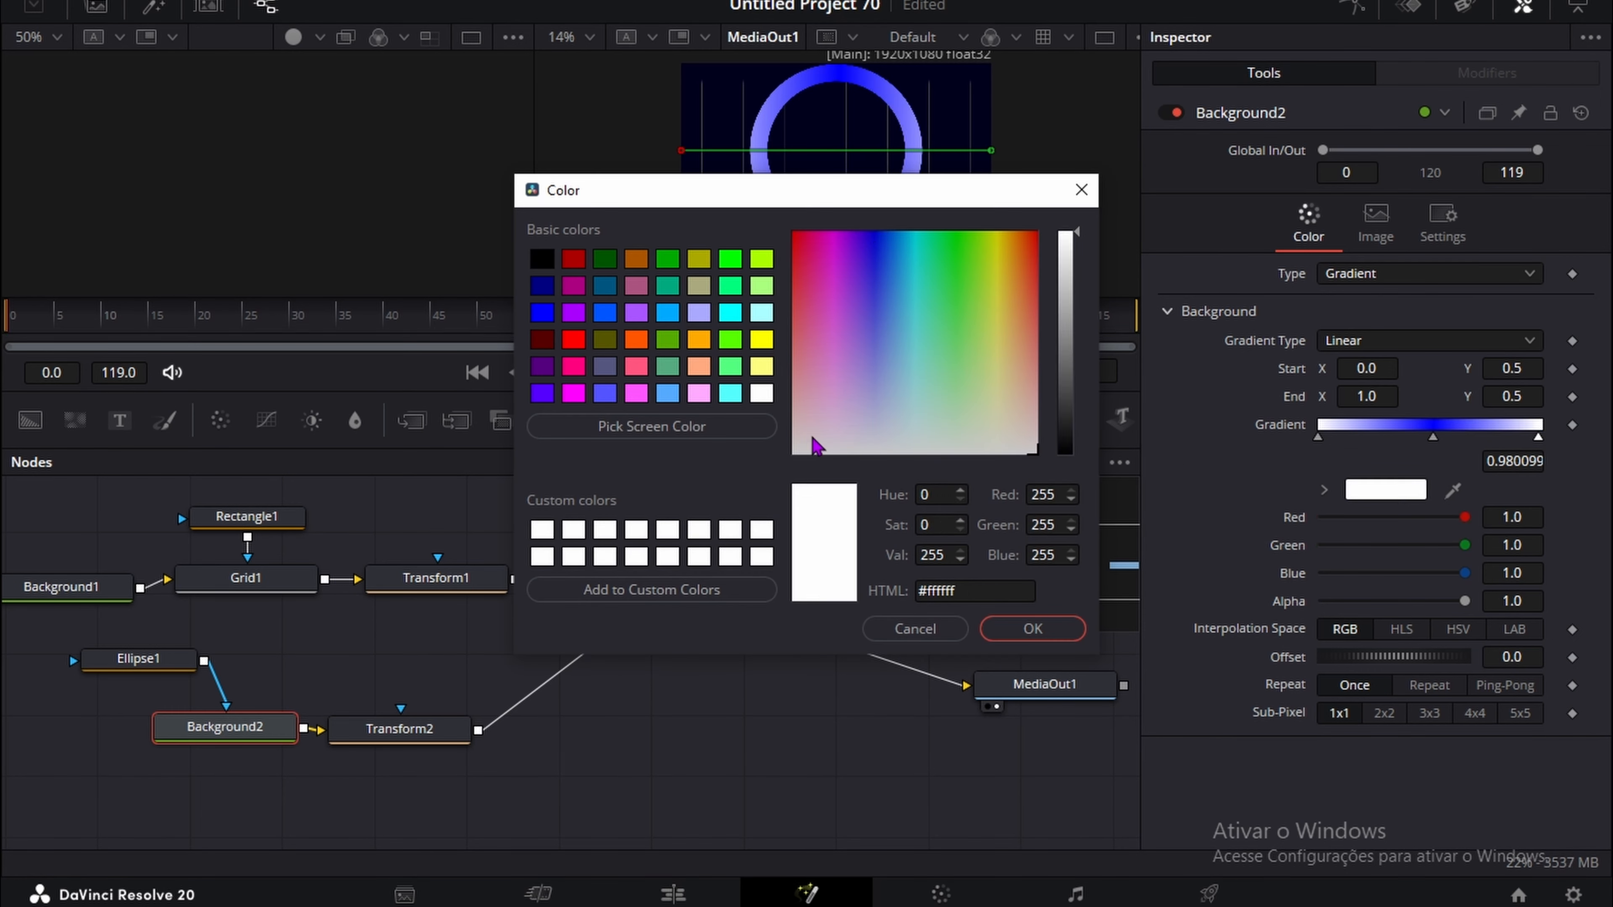
left_click(1033, 629)
Step: Soften the Ellipse1 ring with a Soft Edge of about 0.0063 and thin its Border Width to about 0.048
left_click(141, 661)
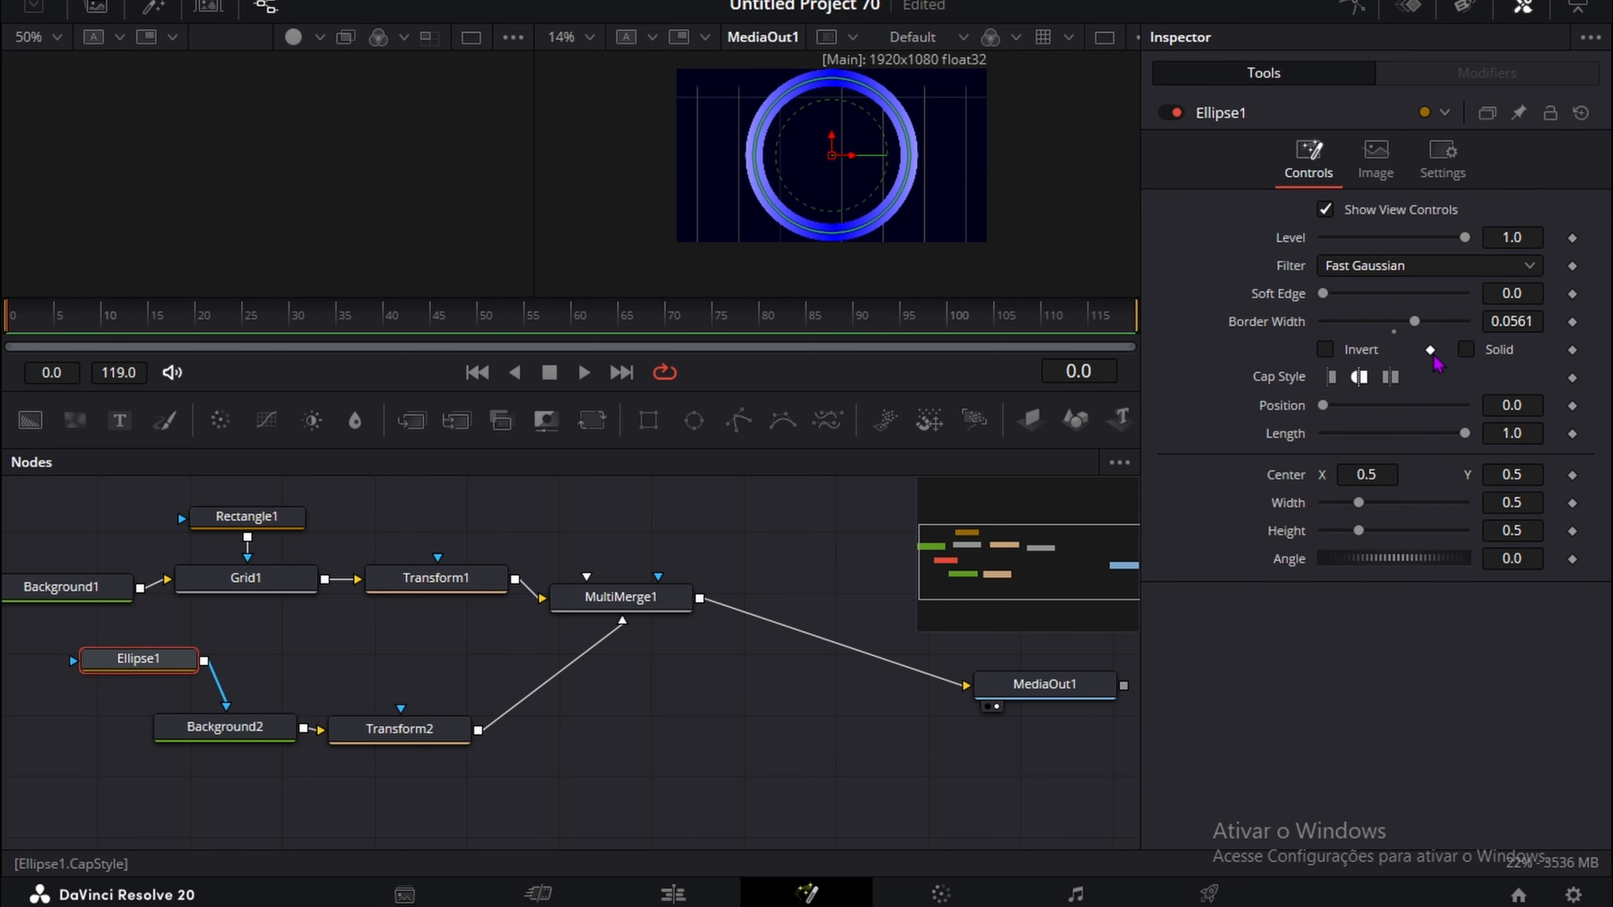
left_click_drag(1505, 294, 1545, 294)
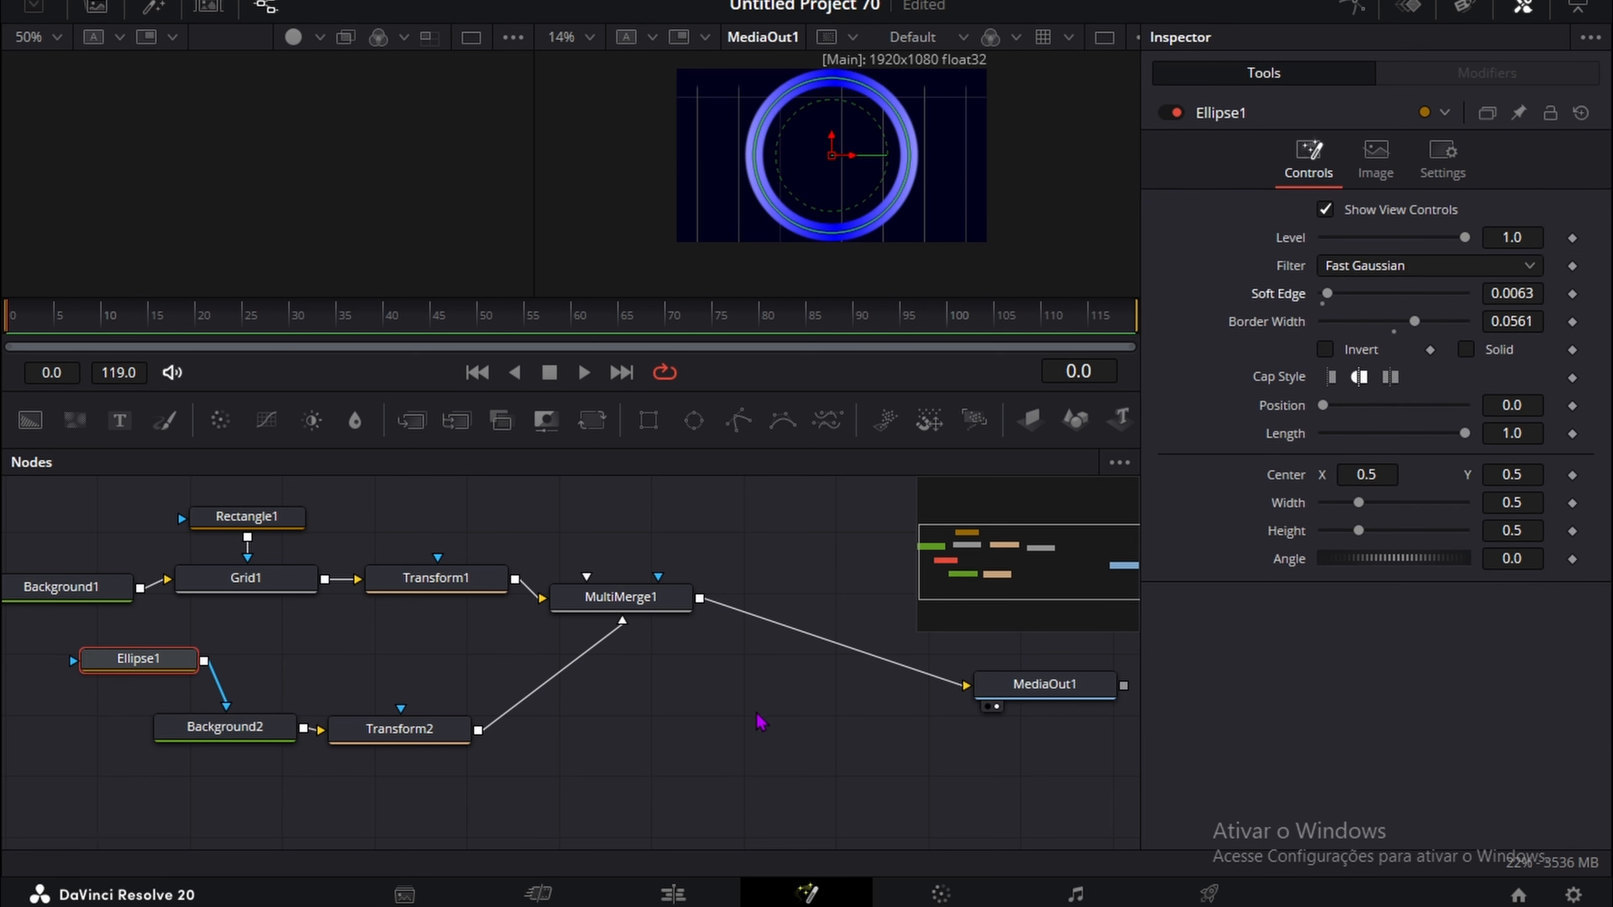
left_click(758, 721)
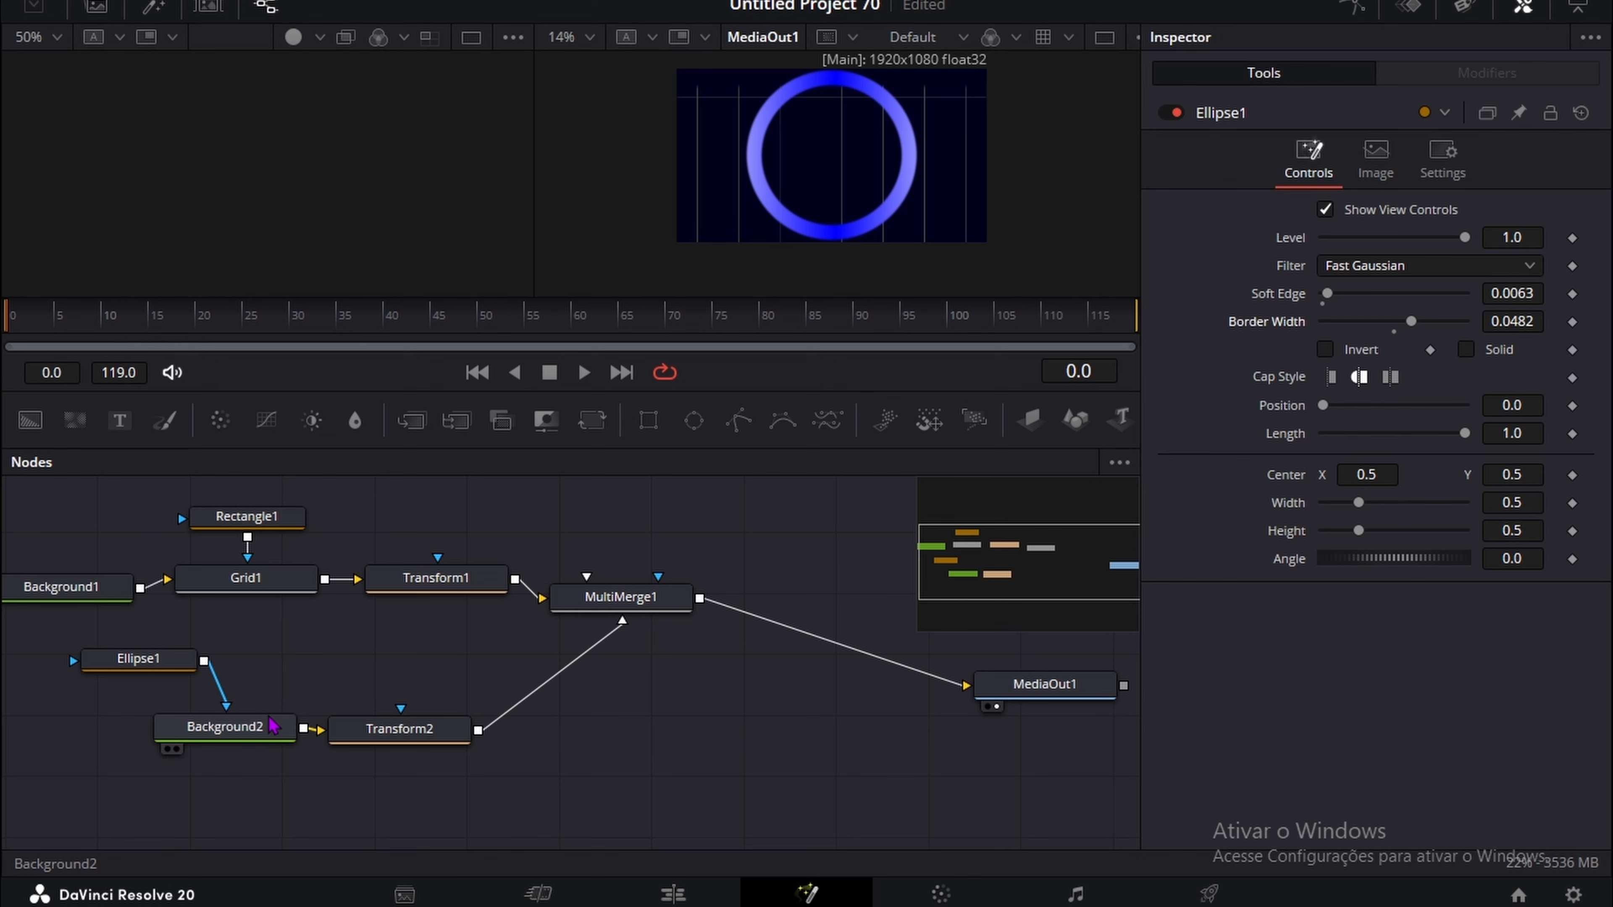
Step: Make room after Background2 and insert a Neo Glow effect between it and Transform2
left_click_drag(225, 728, 107, 736)
left_click(94, 9)
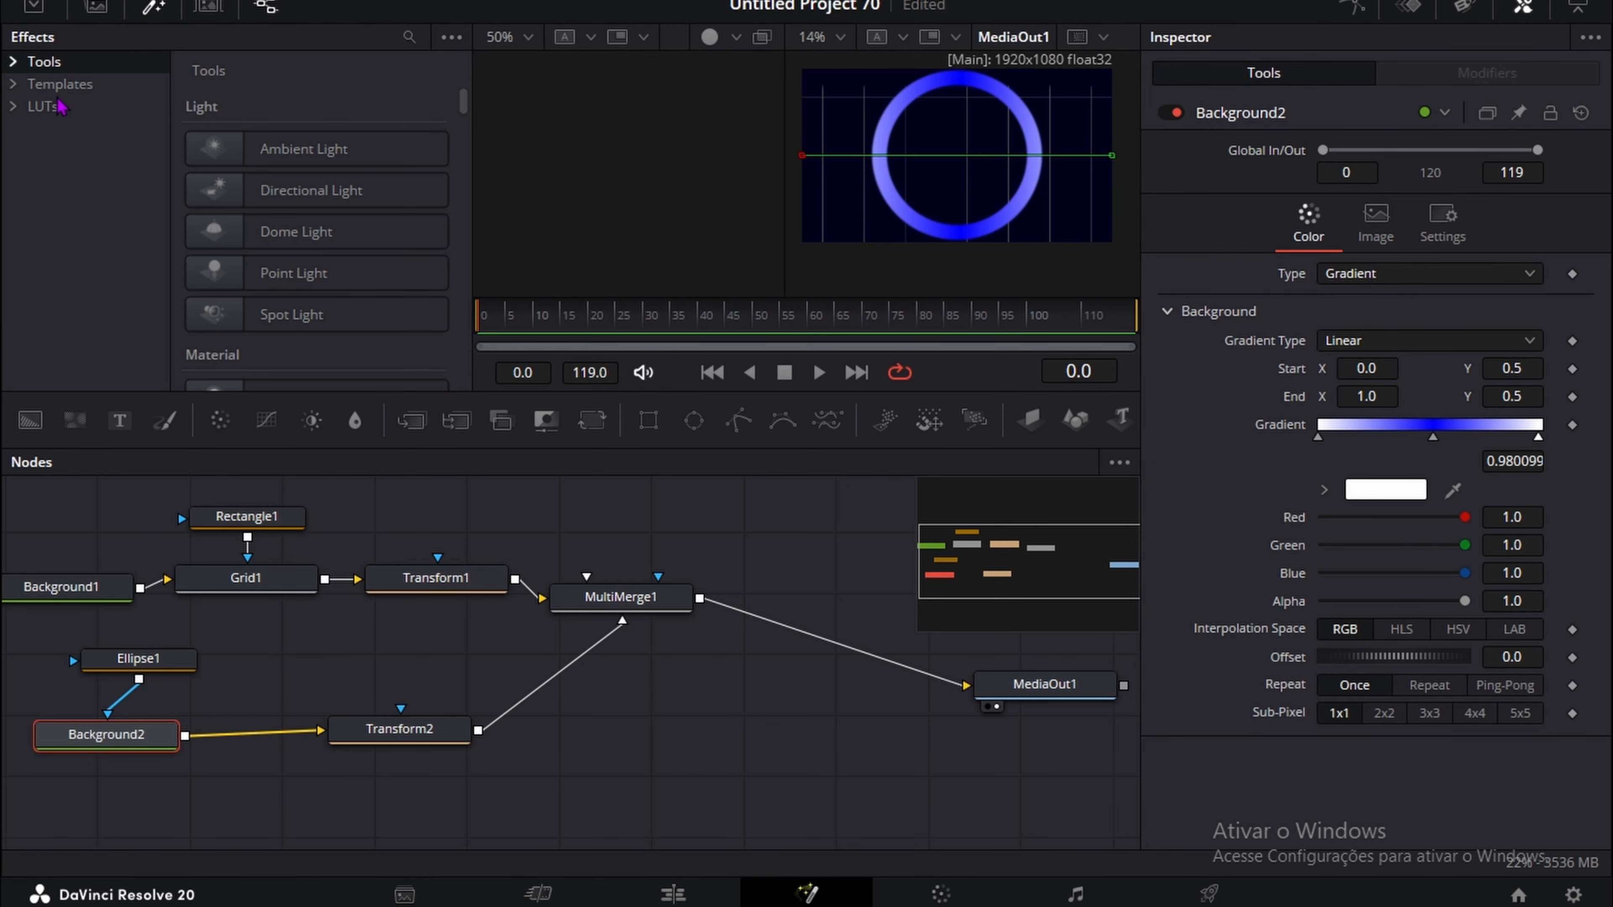
left_click(61, 84)
double_click(324, 159)
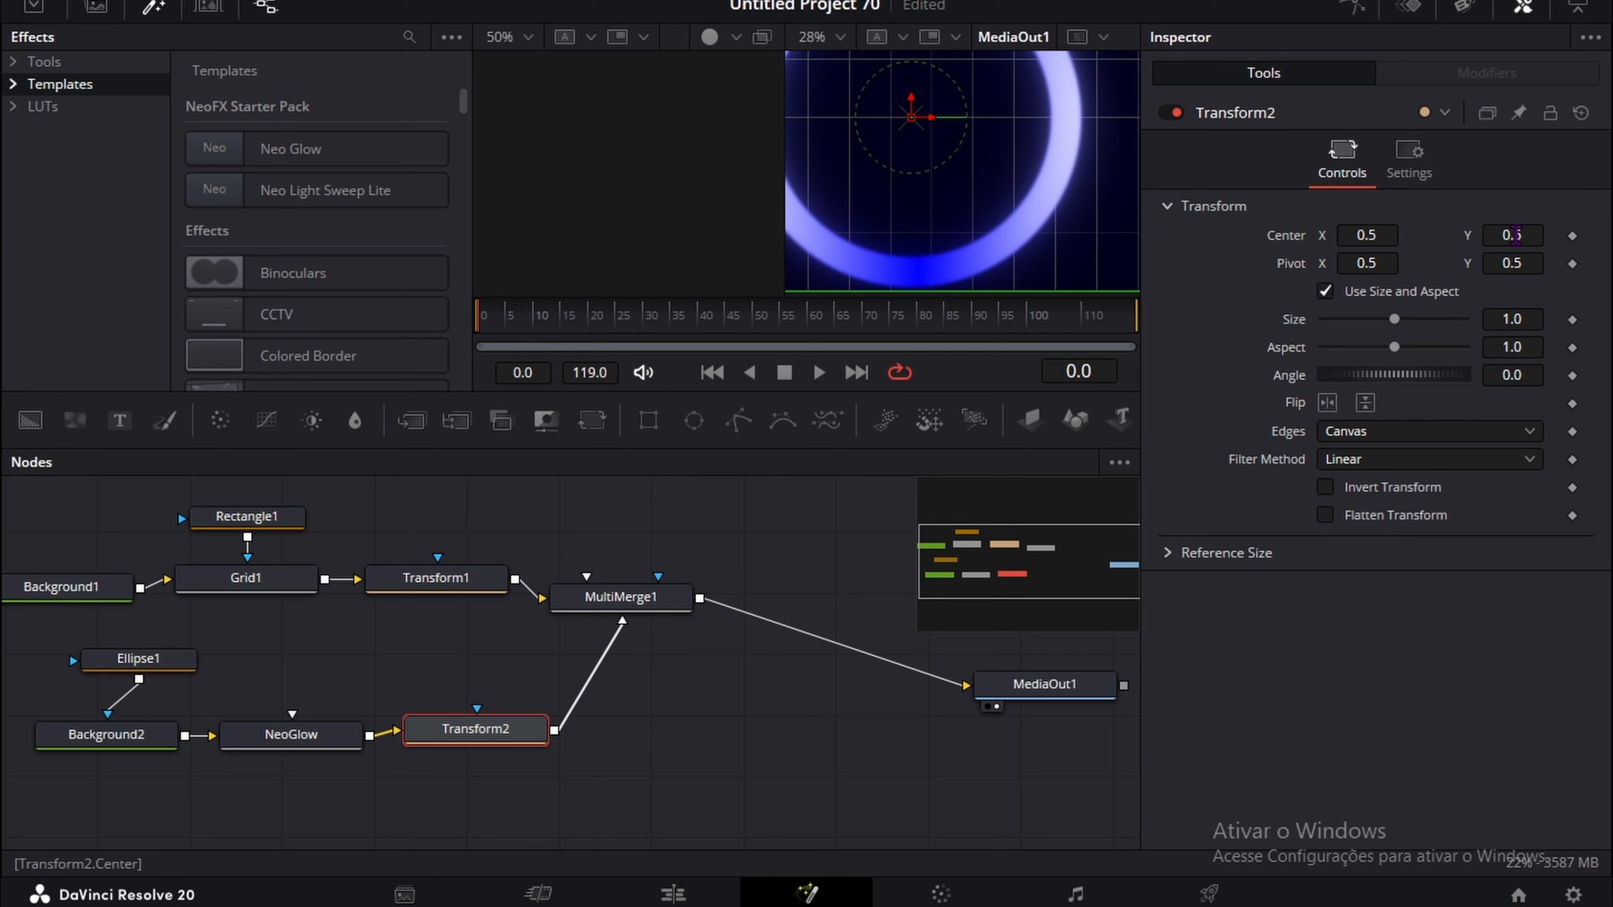
Step: Lower the glowing ring by setting Transform2's Center Y to about -0.135, and hide the effects library
left_click_drag(1517, 236, 767, 239)
scroll(1073, 137, "down", 2)
scroll(1045, 143, "up", 1)
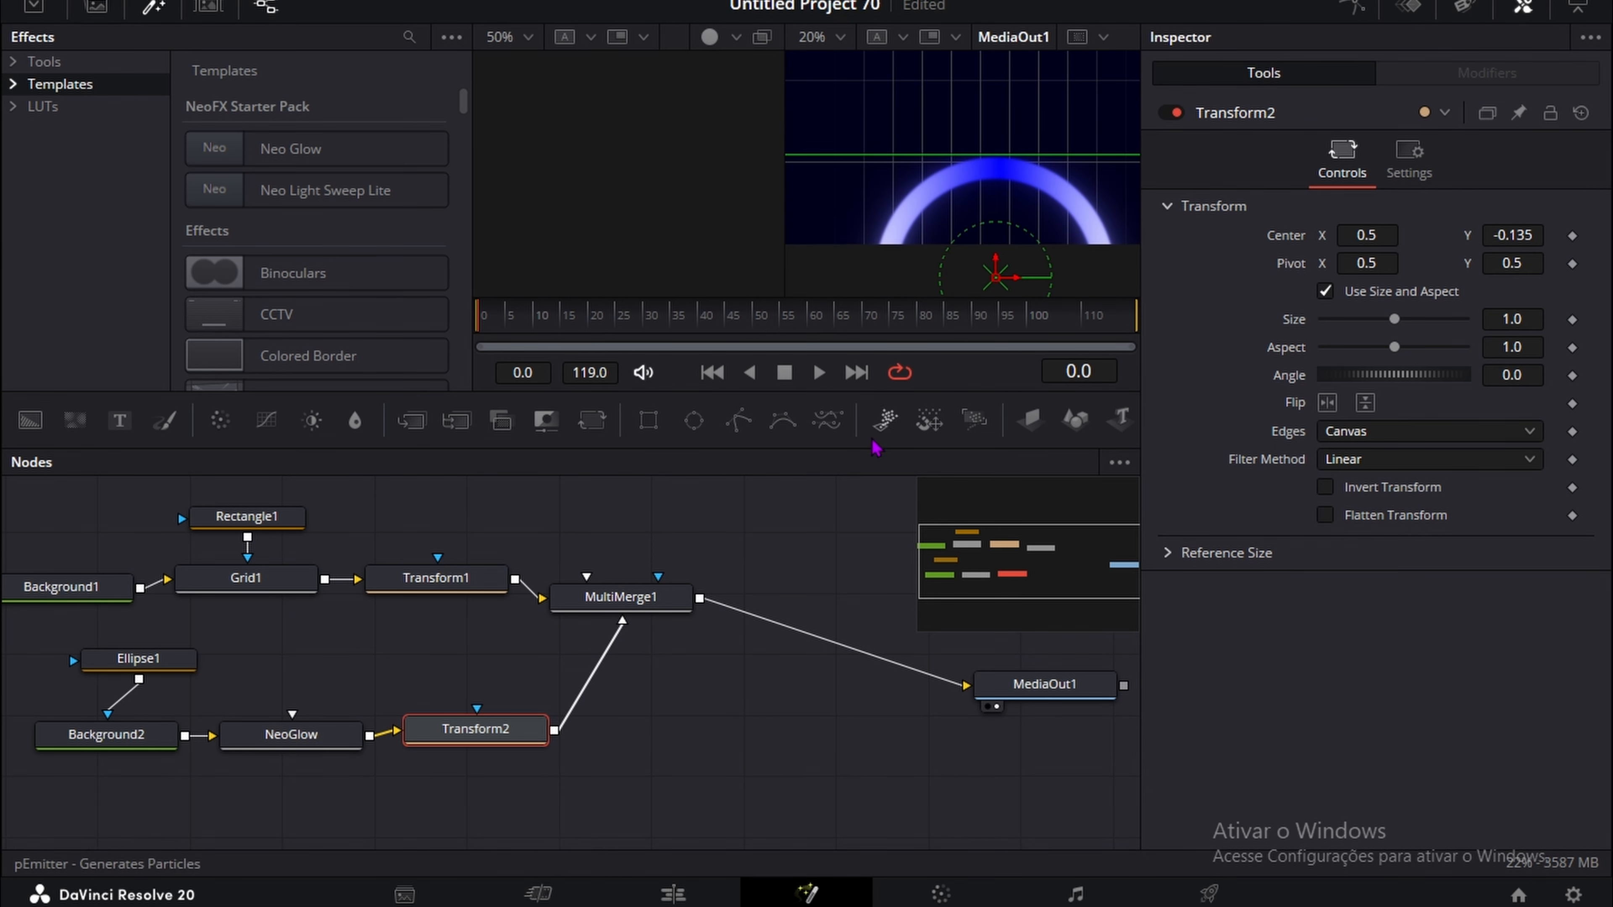
left_click(717, 756)
scroll(948, 62, "up", 2)
left_click(154, 7)
Step: Set the NeoGlow node's Intensity to about 0.316 and Spread to about 0.552
left_click(280, 745)
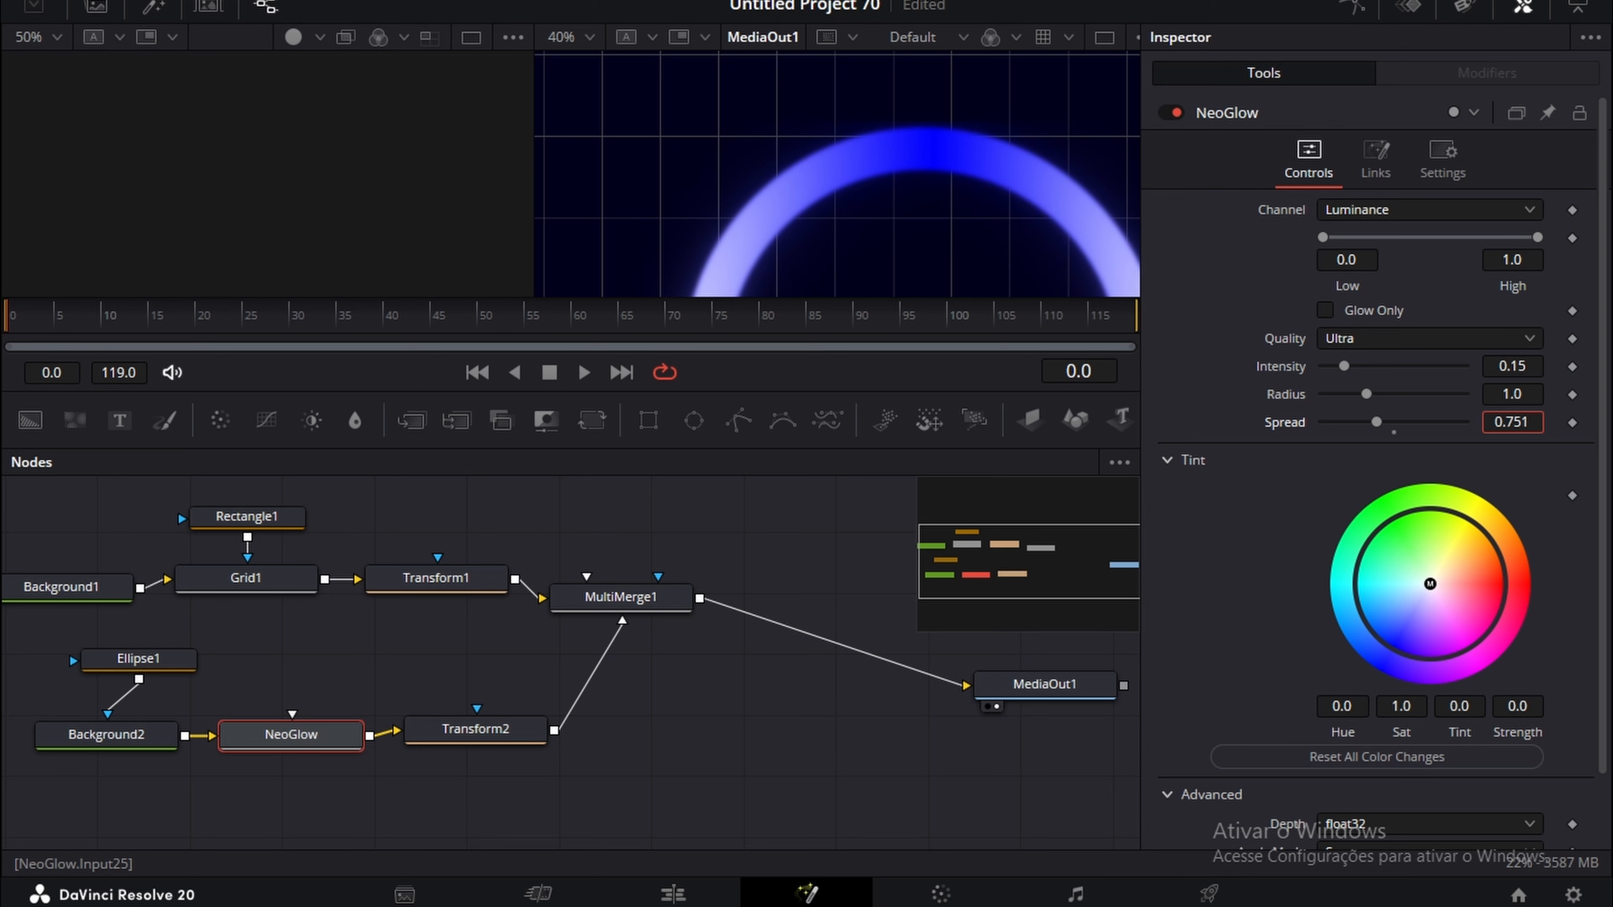
left_click_drag(1511, 362, 1584, 364)
left_click_drag(1507, 420, 1314, 420)
left_click(819, 712)
scroll(892, 257, "up", 1)
left_click_drag(893, 257, 886, 130)
scroll(833, 134, "down", 1)
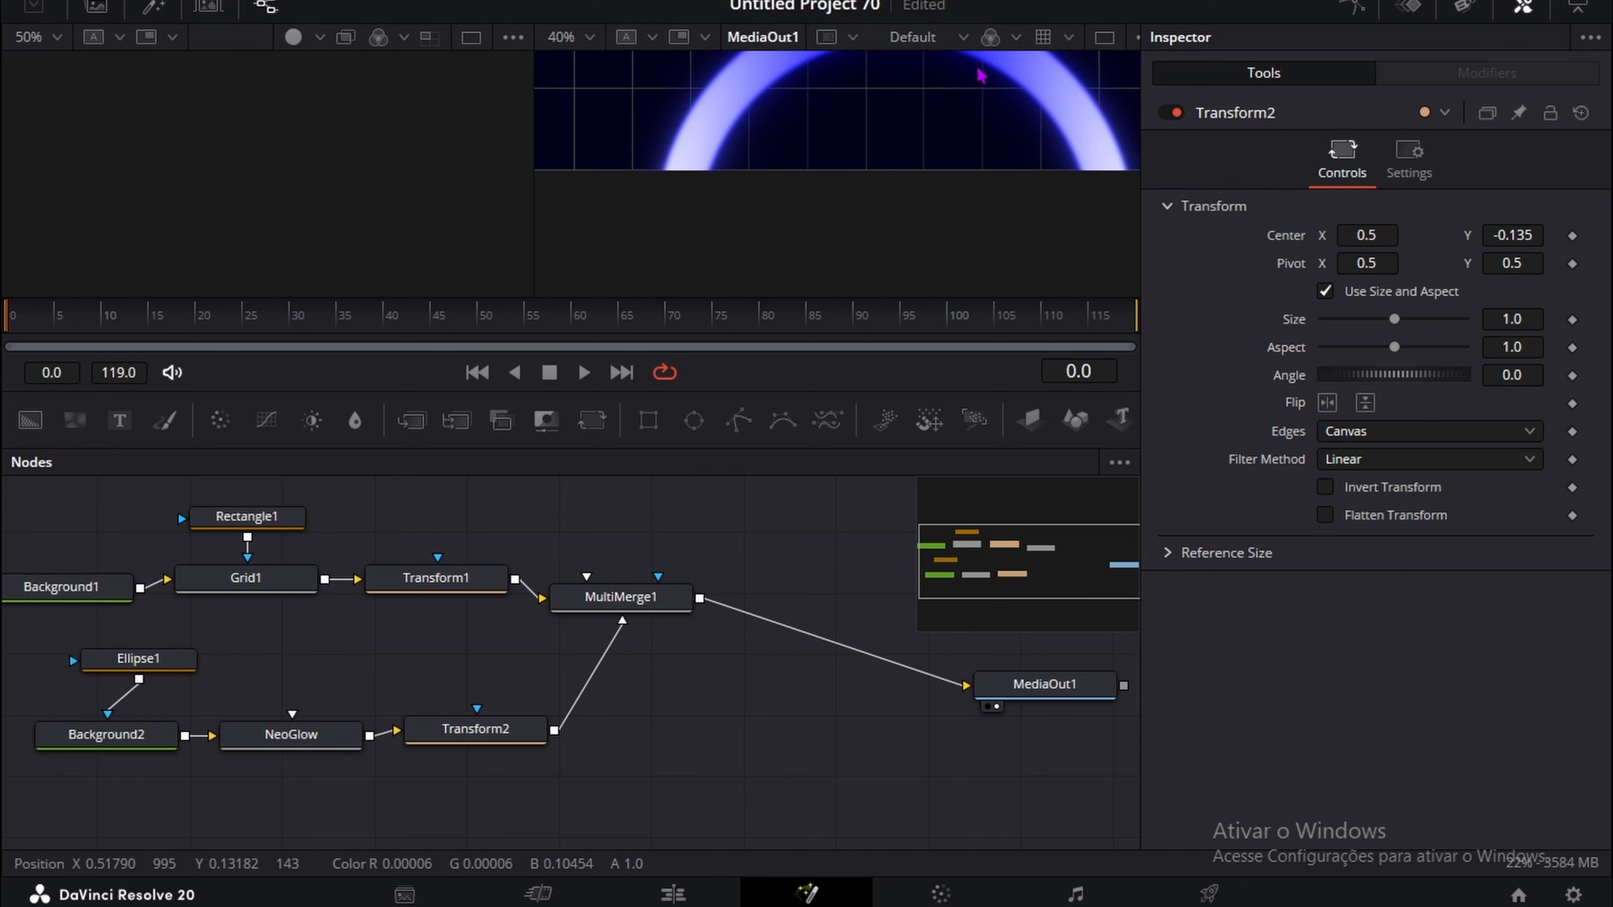
Step: Duplicate the Ellipse1, Background2, NeoGlow and Transform2 chain below the original and connect the copy to MultiMerge1
left_click_drag(697, 810, 76, 643)
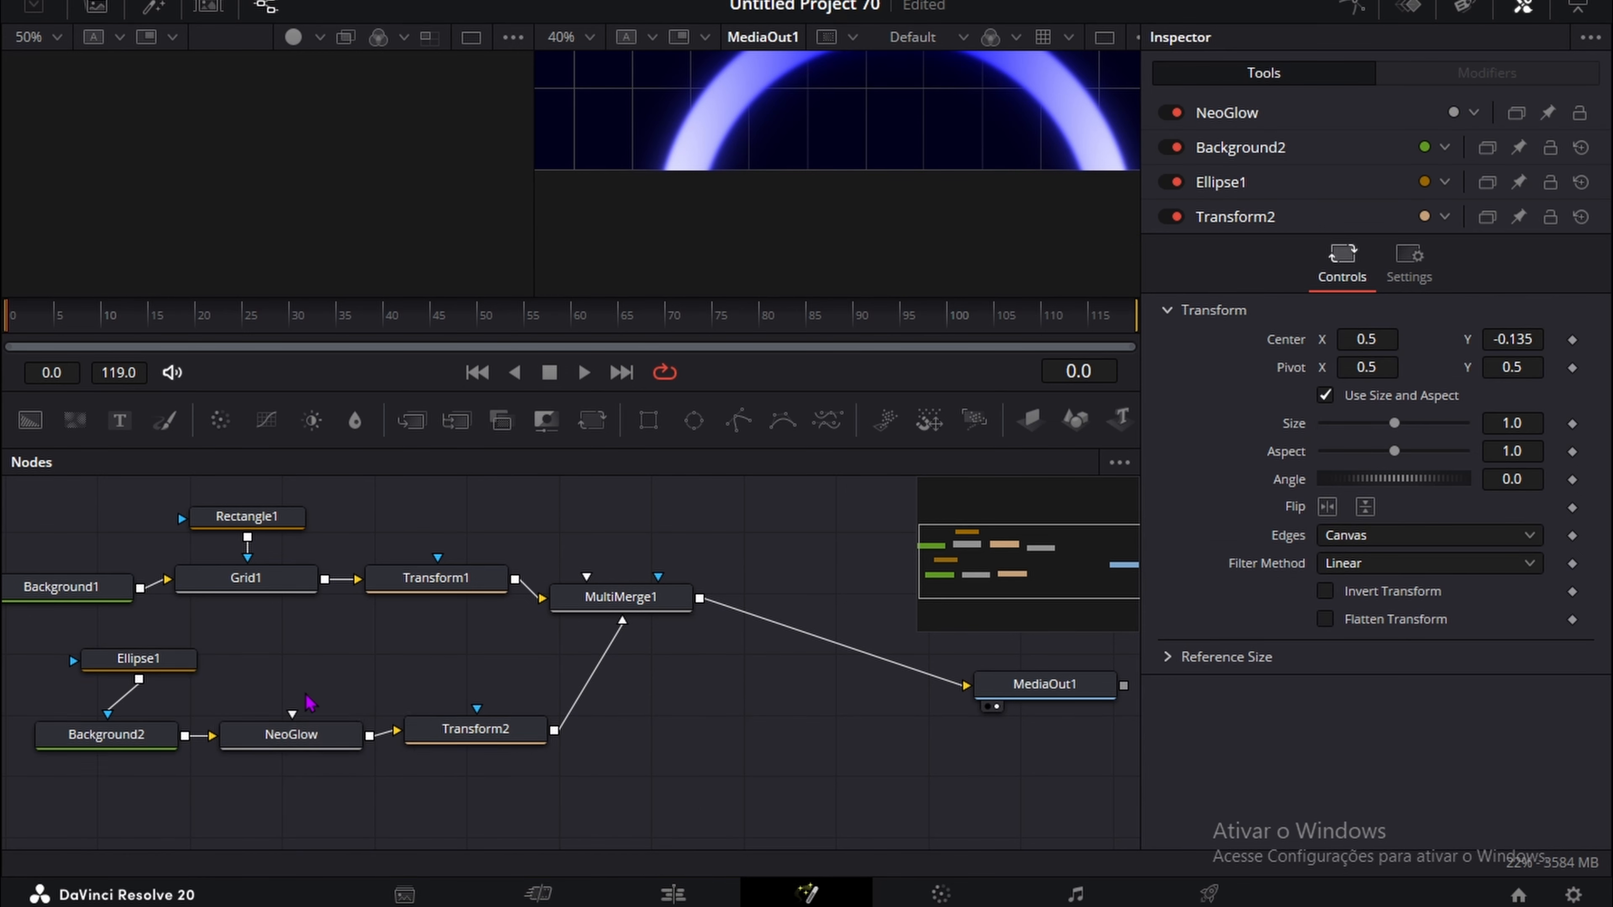
scroll(309, 702, "down", 2)
key("ctrl+c")
key("ctrl+v")
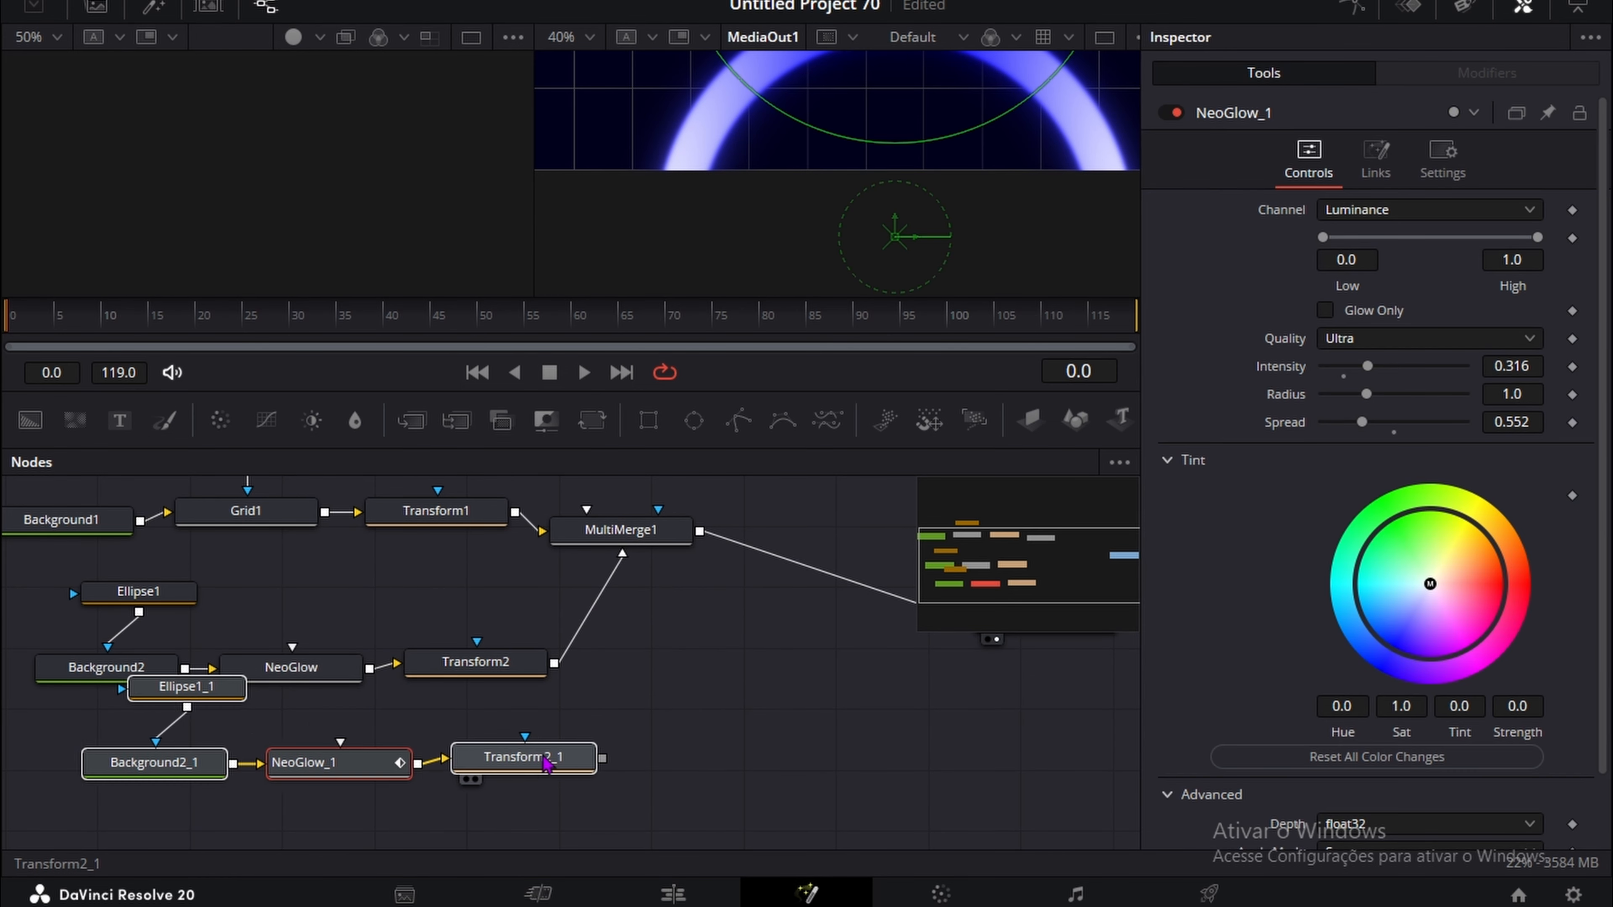
left_click(489, 797)
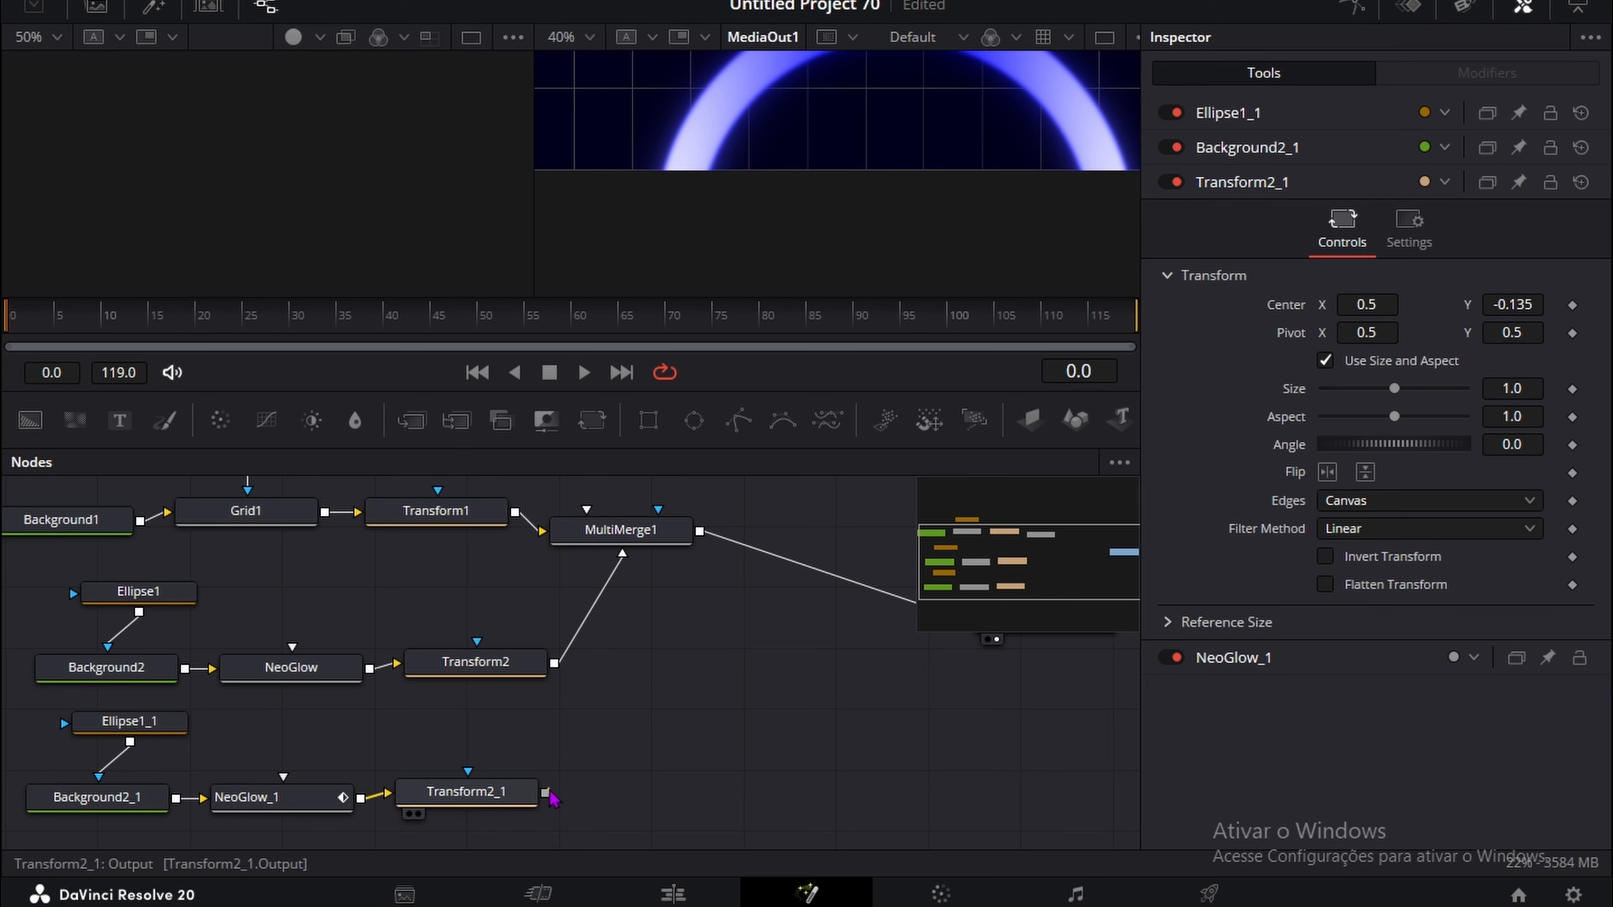
left_click_drag(546, 793, 619, 530)
Step: Delete the duplicated NeoGlow_1 node and change Background2_1's type to Solid Color
left_click(316, 800)
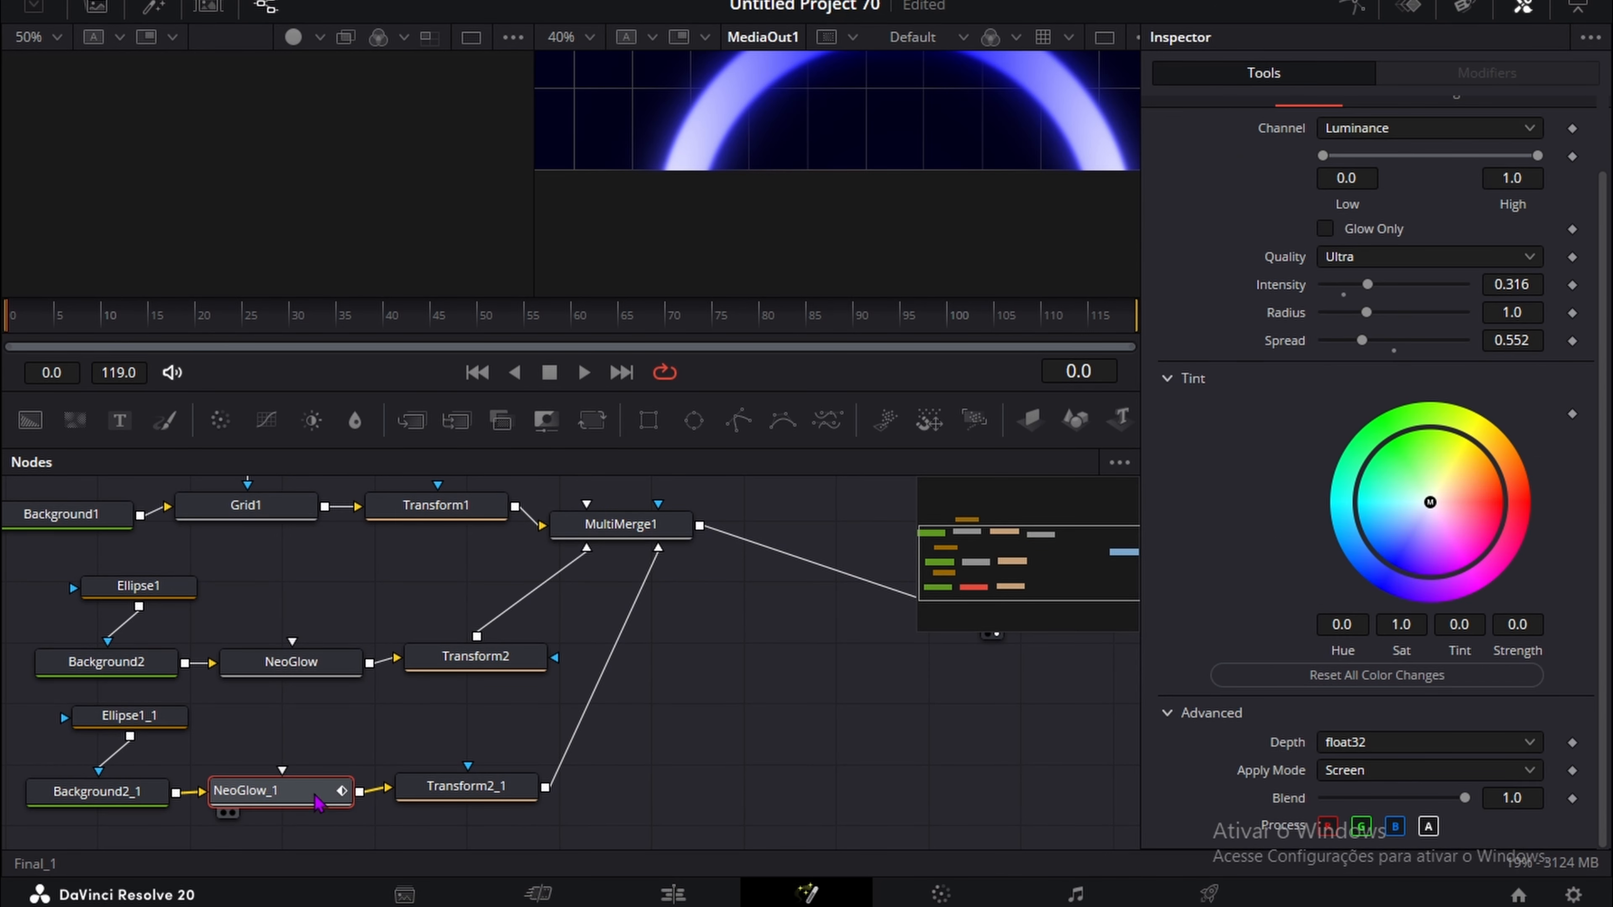
key("Delete")
left_click(153, 793)
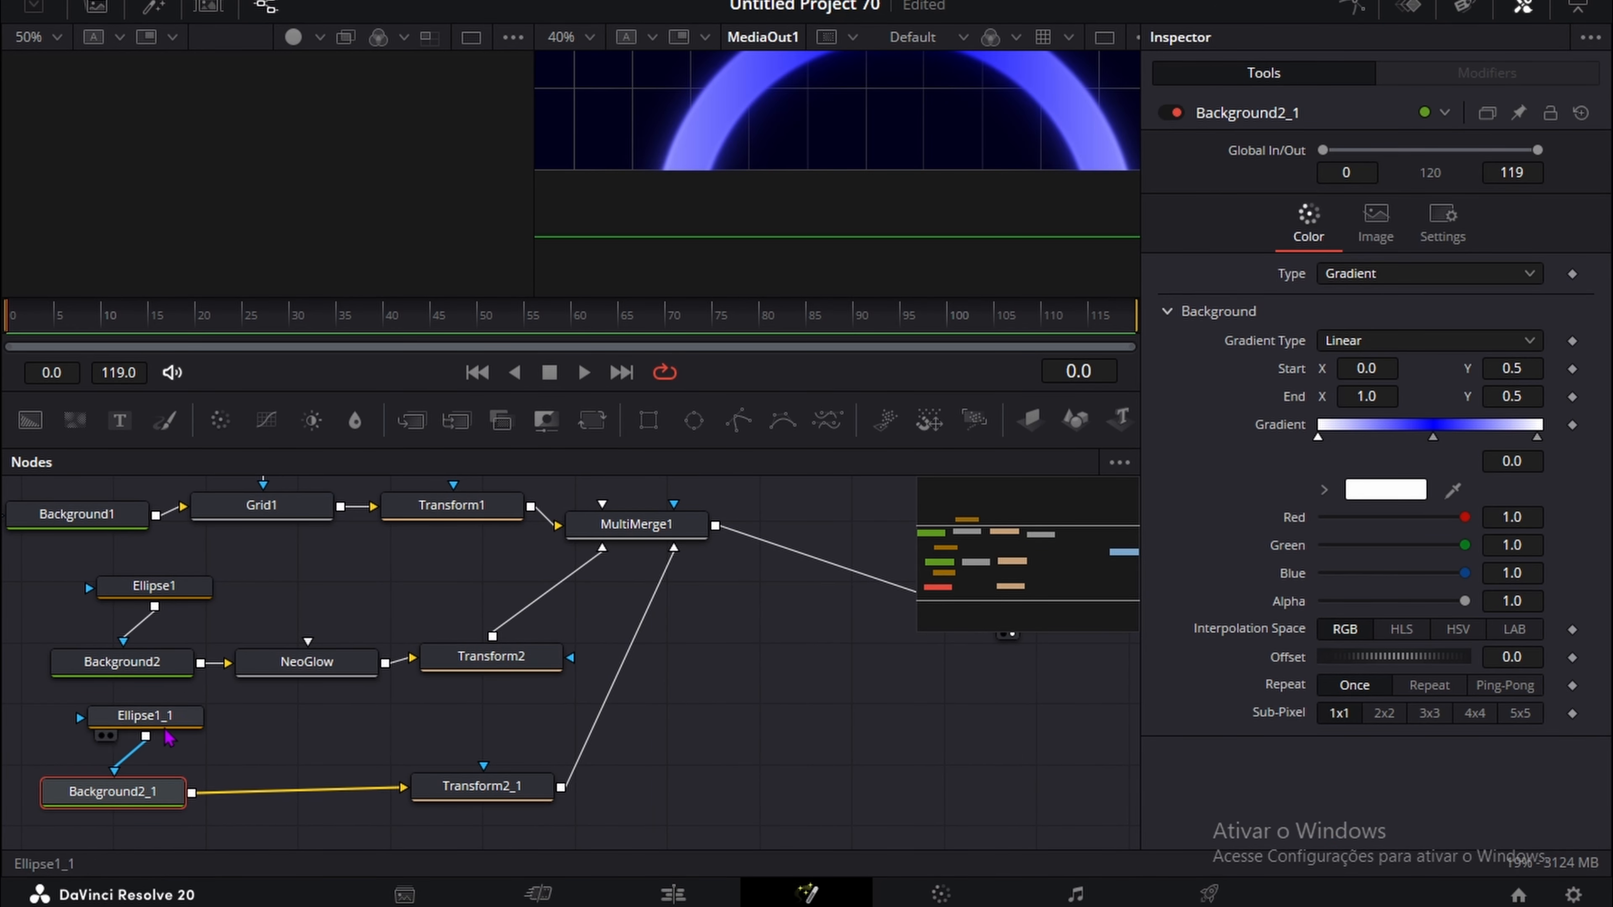
left_click(1397, 343)
left_click(1400, 283)
left_click(1391, 273)
left_click(1358, 304)
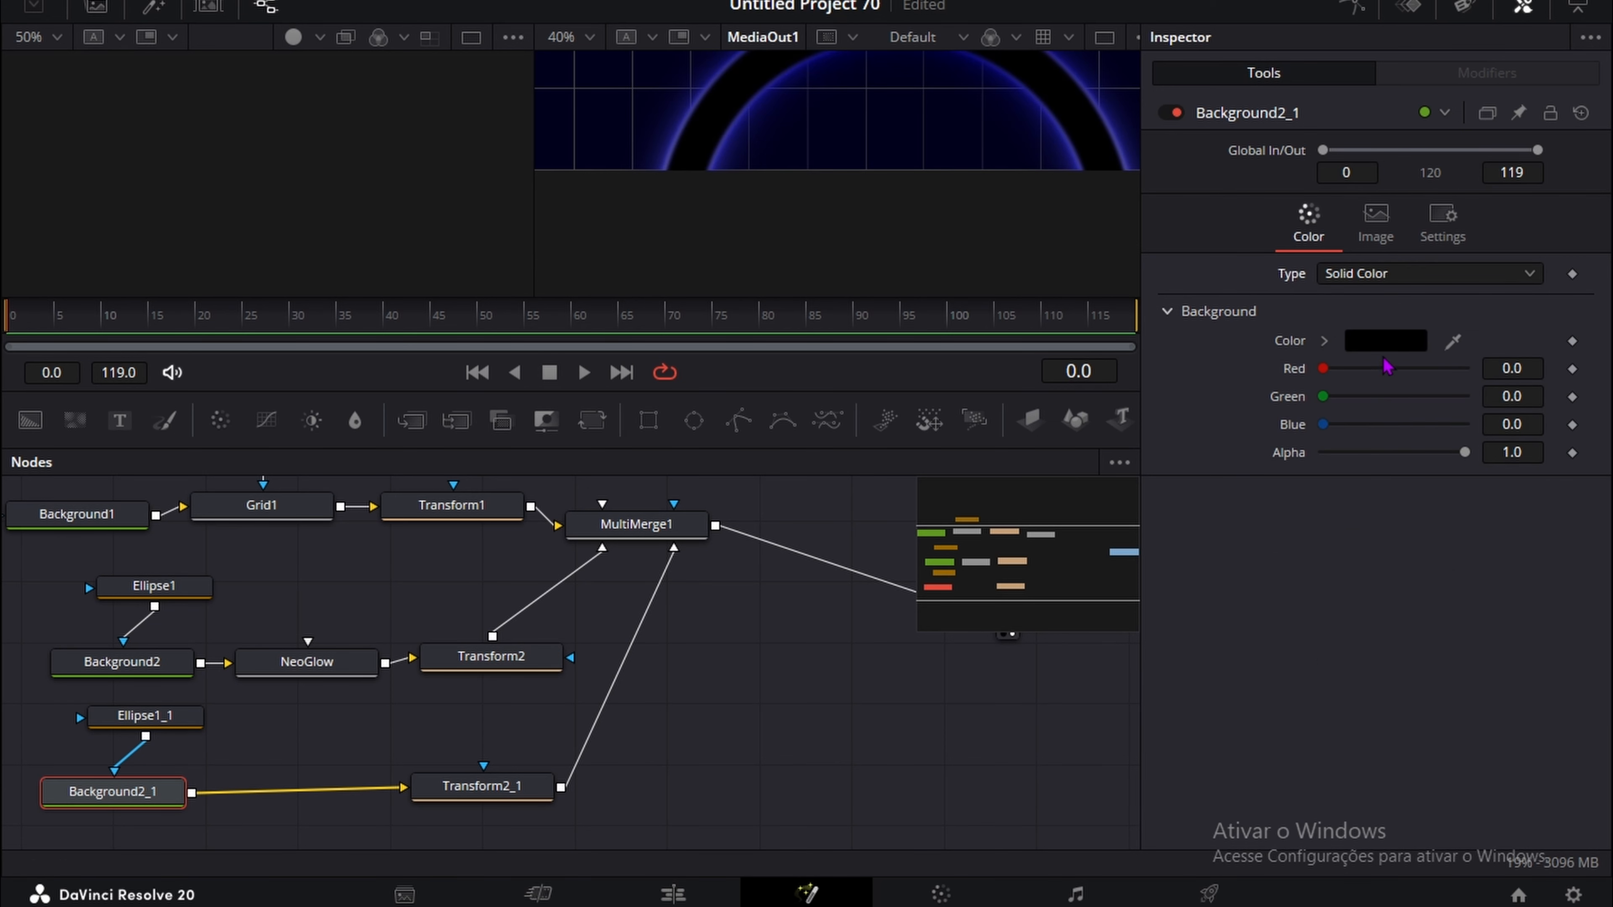
Step: Fill the copied ellipse by enabling Solid on Ellipse1_1 and lower it with Transform2_1's Center Y at -0.23
scroll(949, 133, "down", 2)
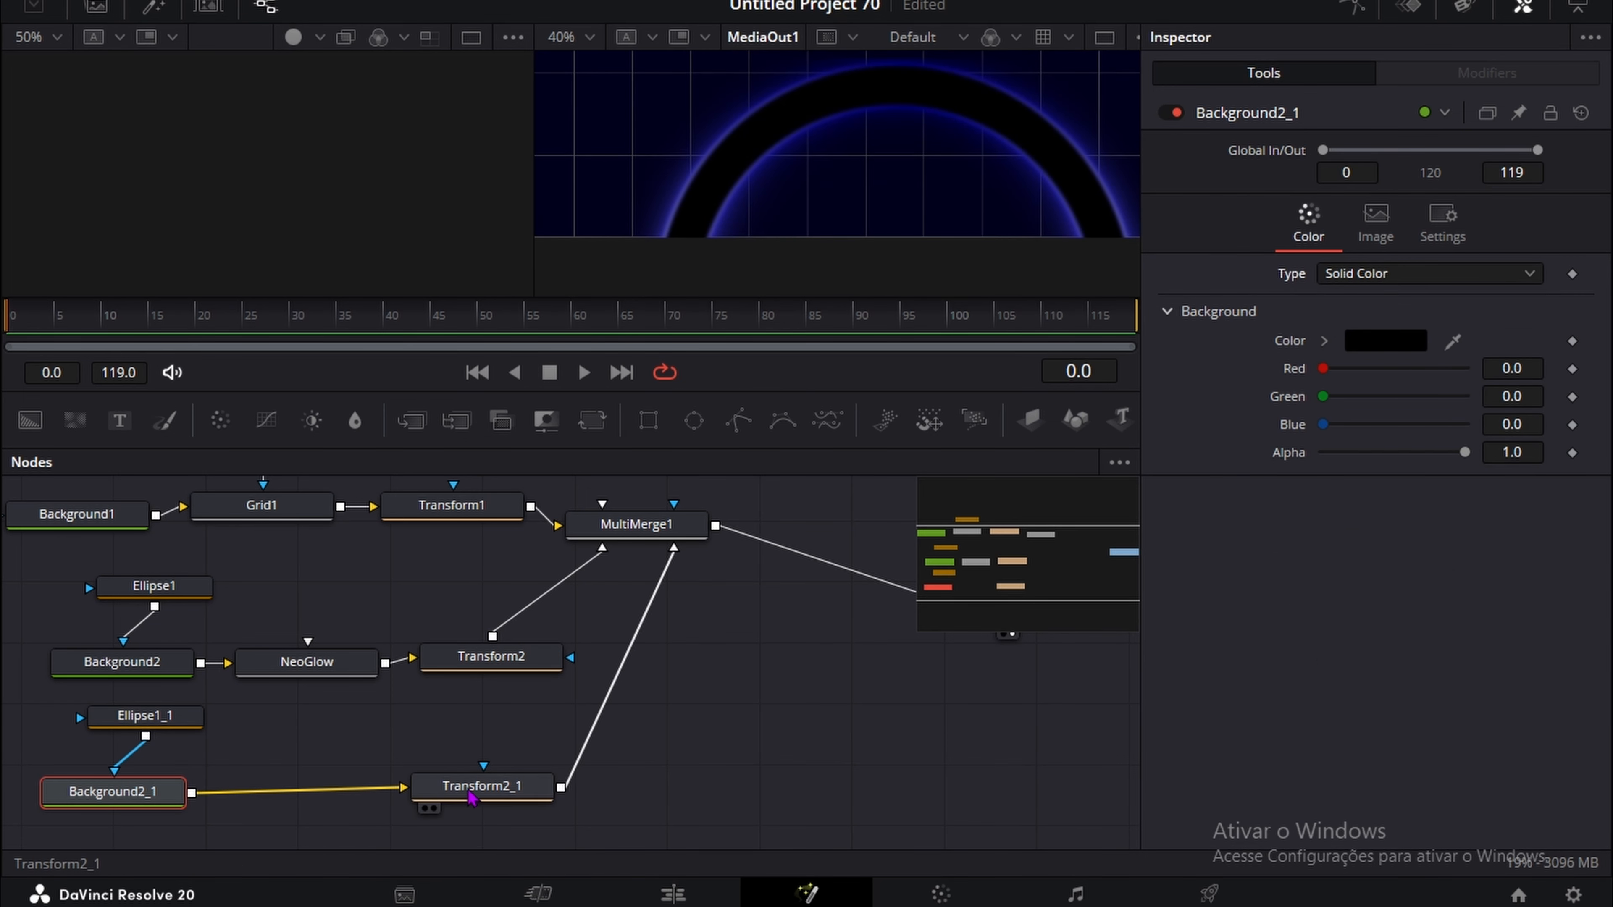
left_click(166, 716)
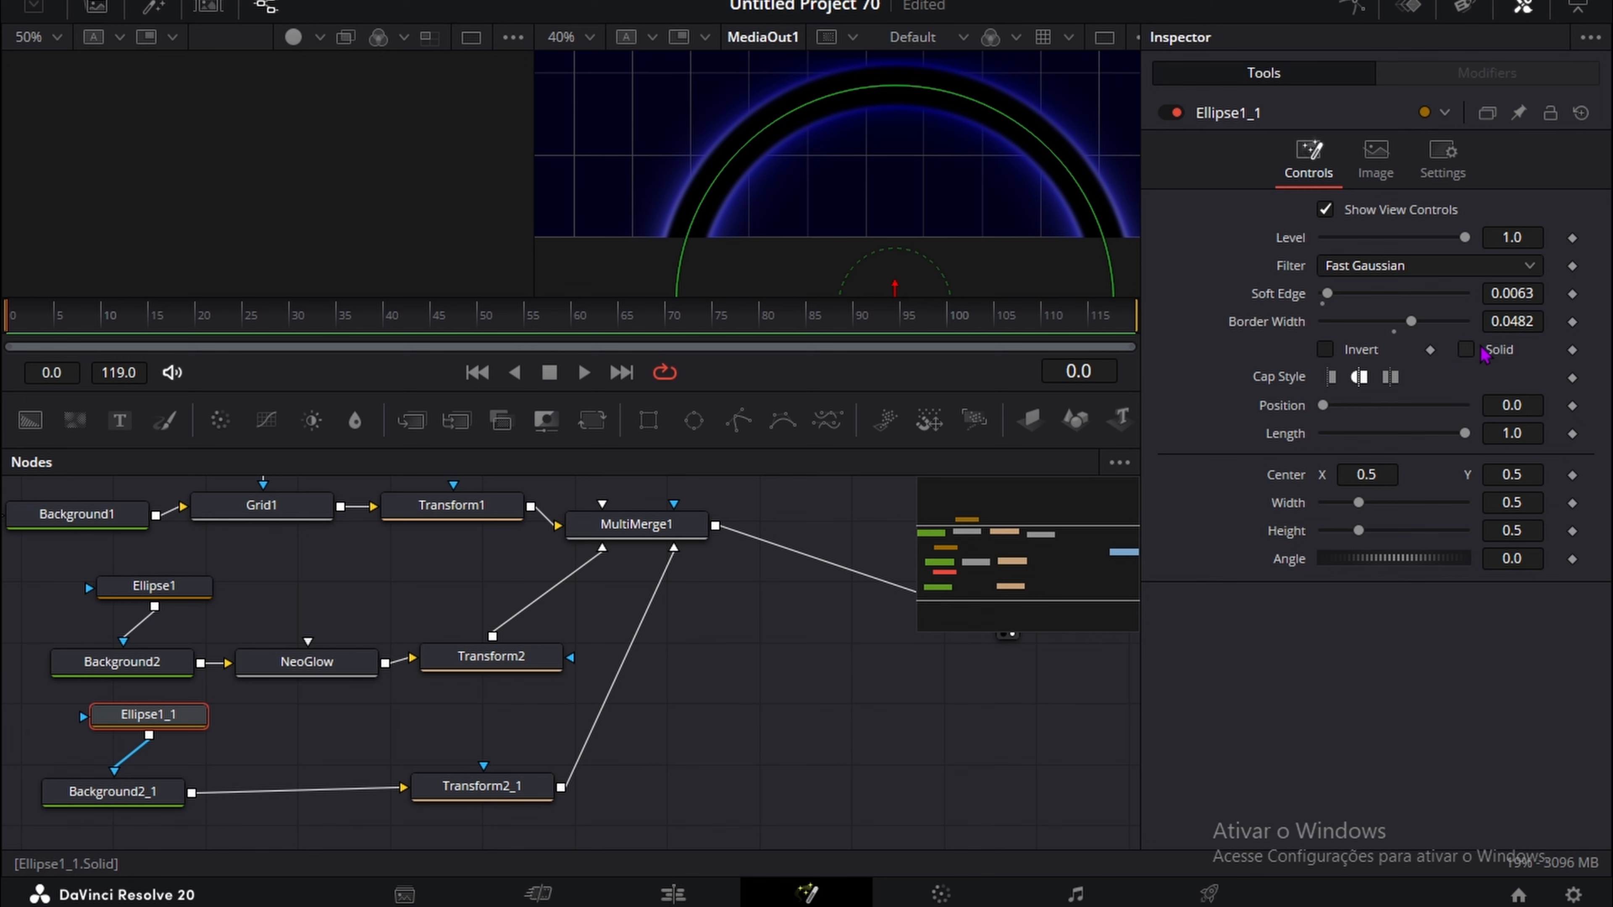
left_click(1482, 353)
left_click(483, 786)
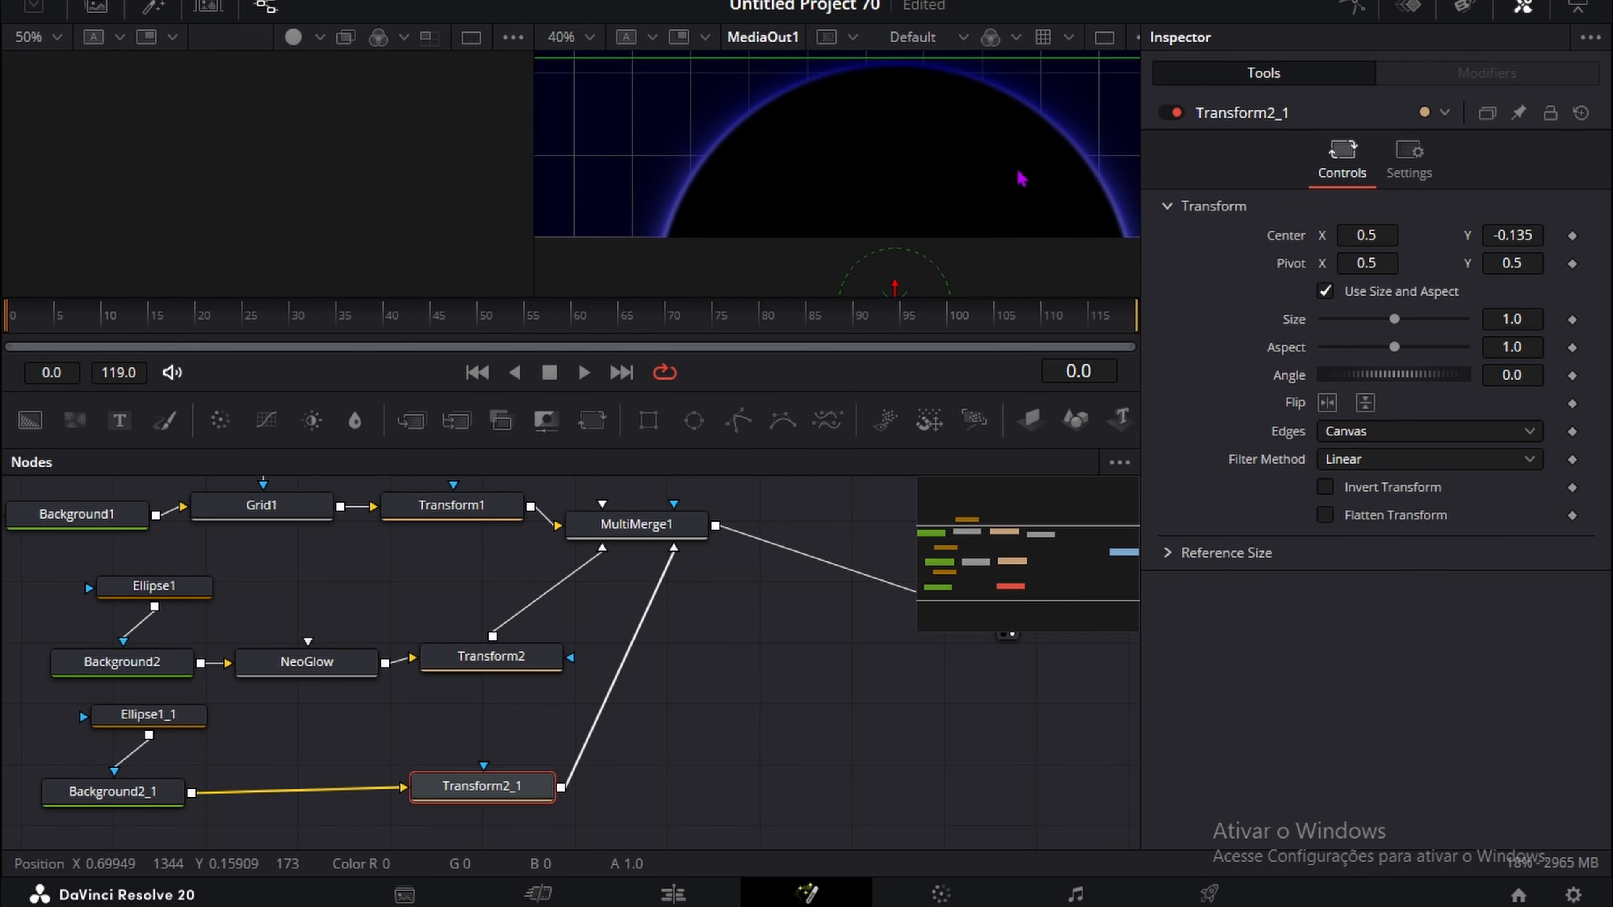
left_click_drag(1513, 236, 1482, 235)
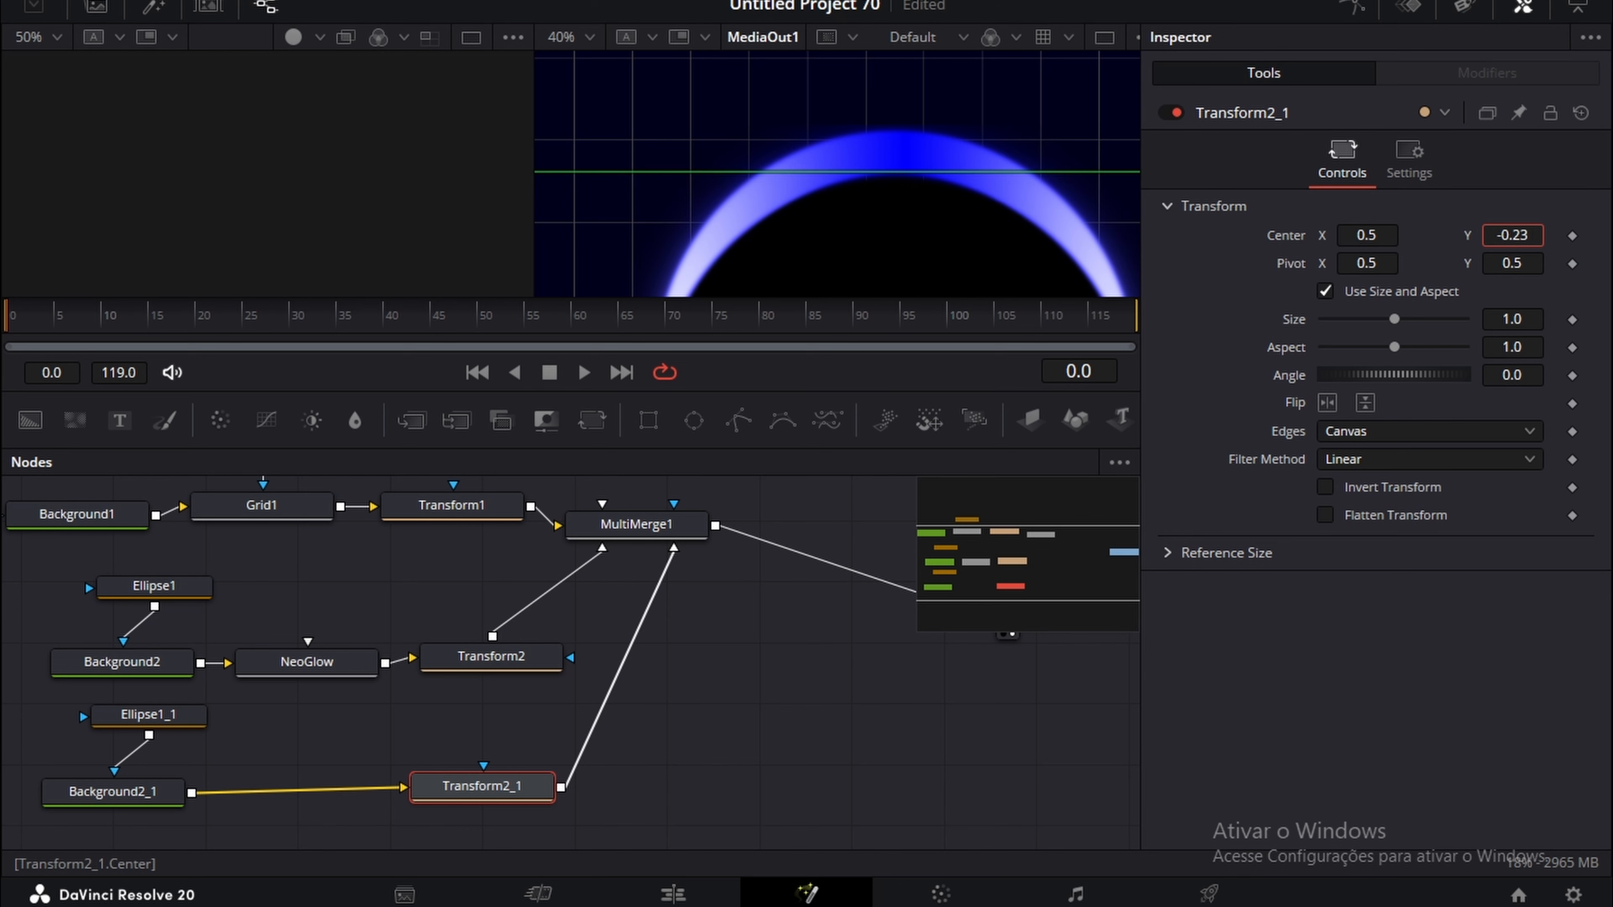
Step: Reduce Ellipse1_1's Level to about 0.898 and its Width to 0.46
scroll(871, 191, "down", 2)
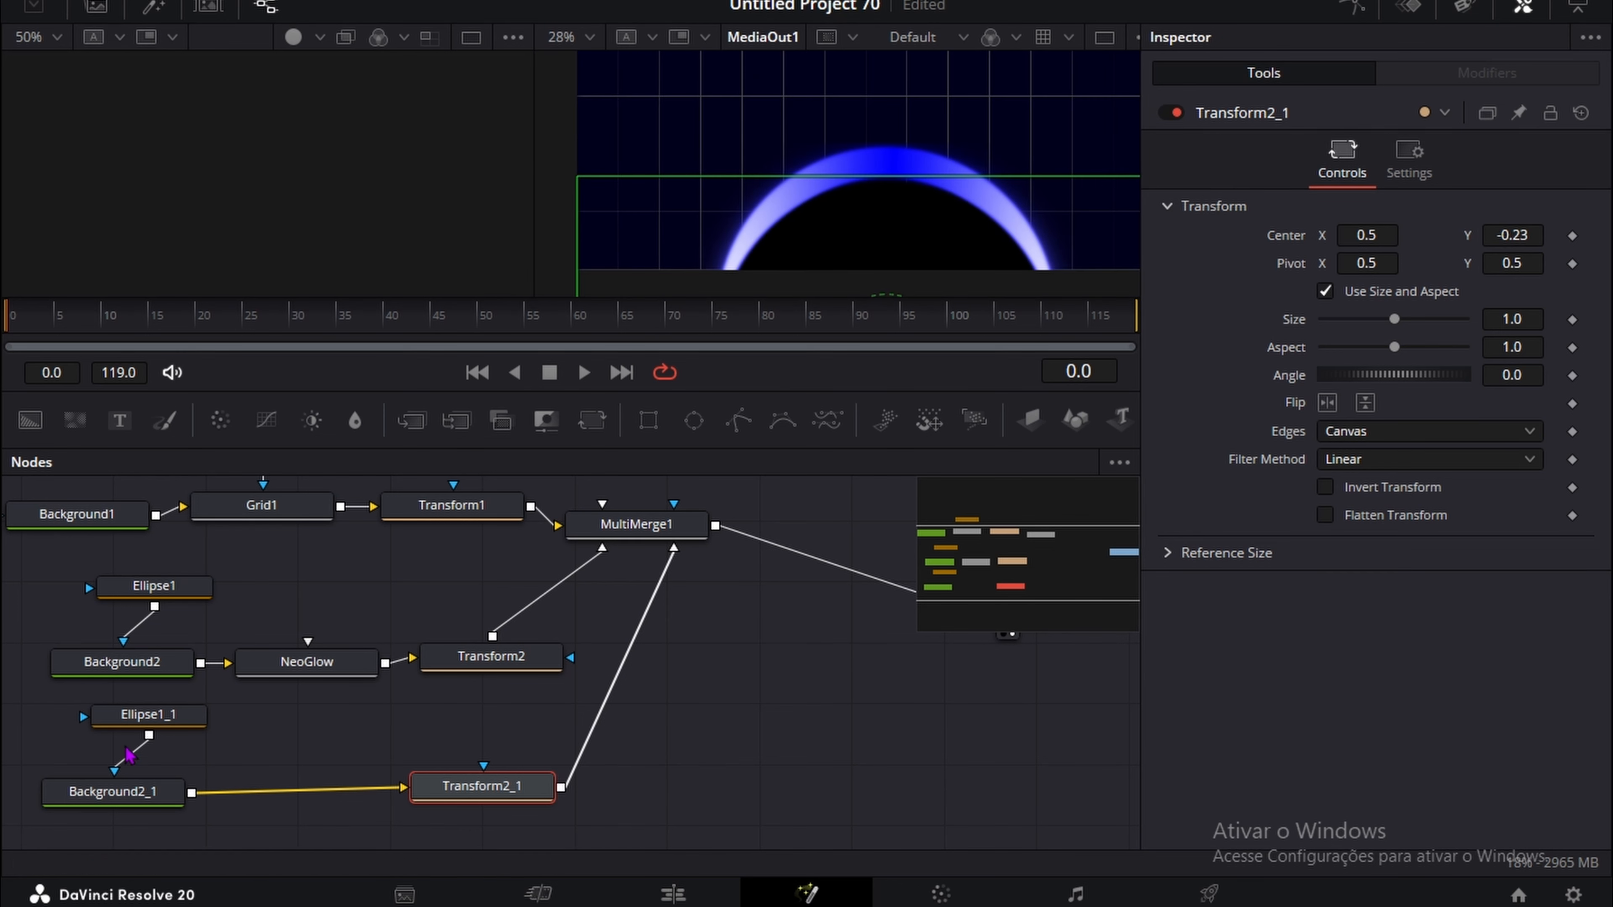
left_click(184, 715)
left_click_drag(1511, 237, 1494, 237)
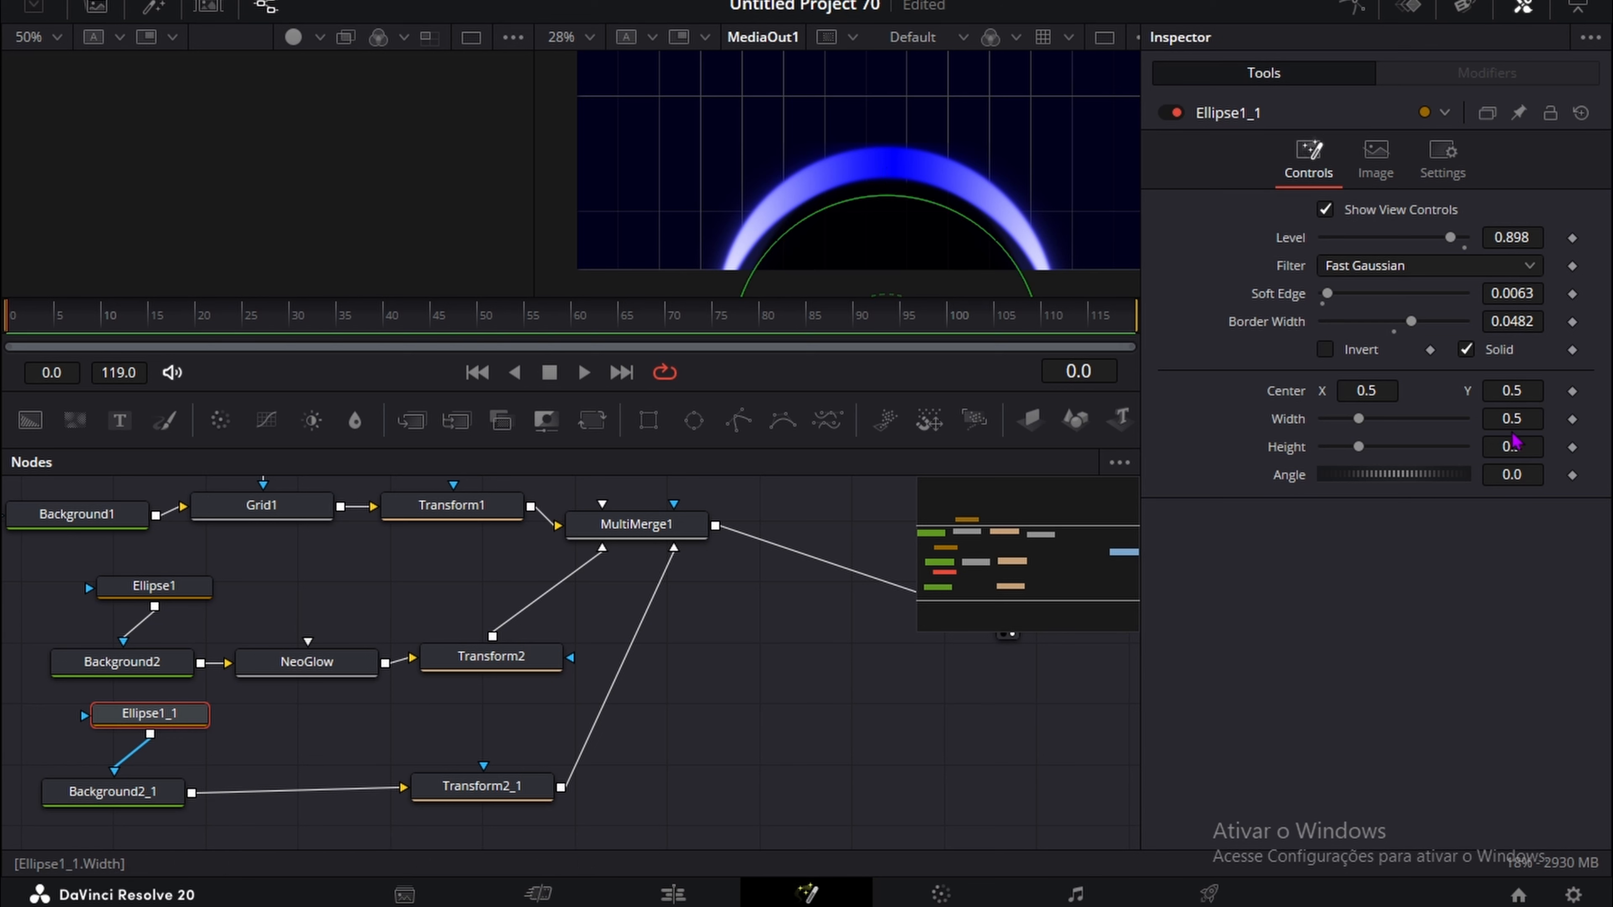
left_click_drag(1511, 419, 1496, 419)
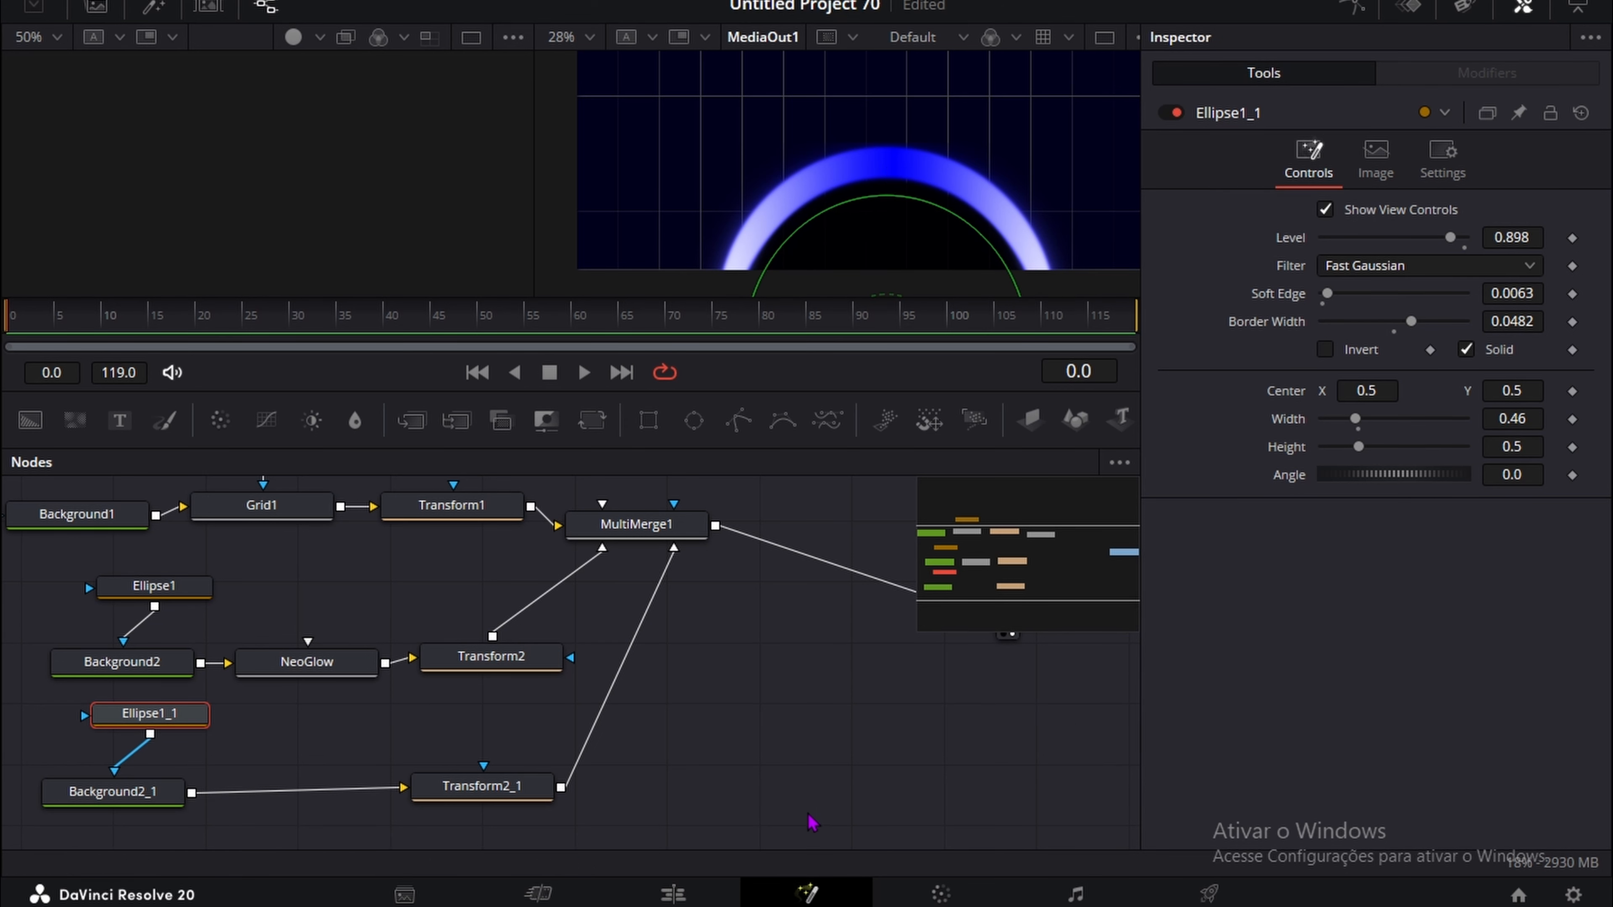
left_click(1004, 150)
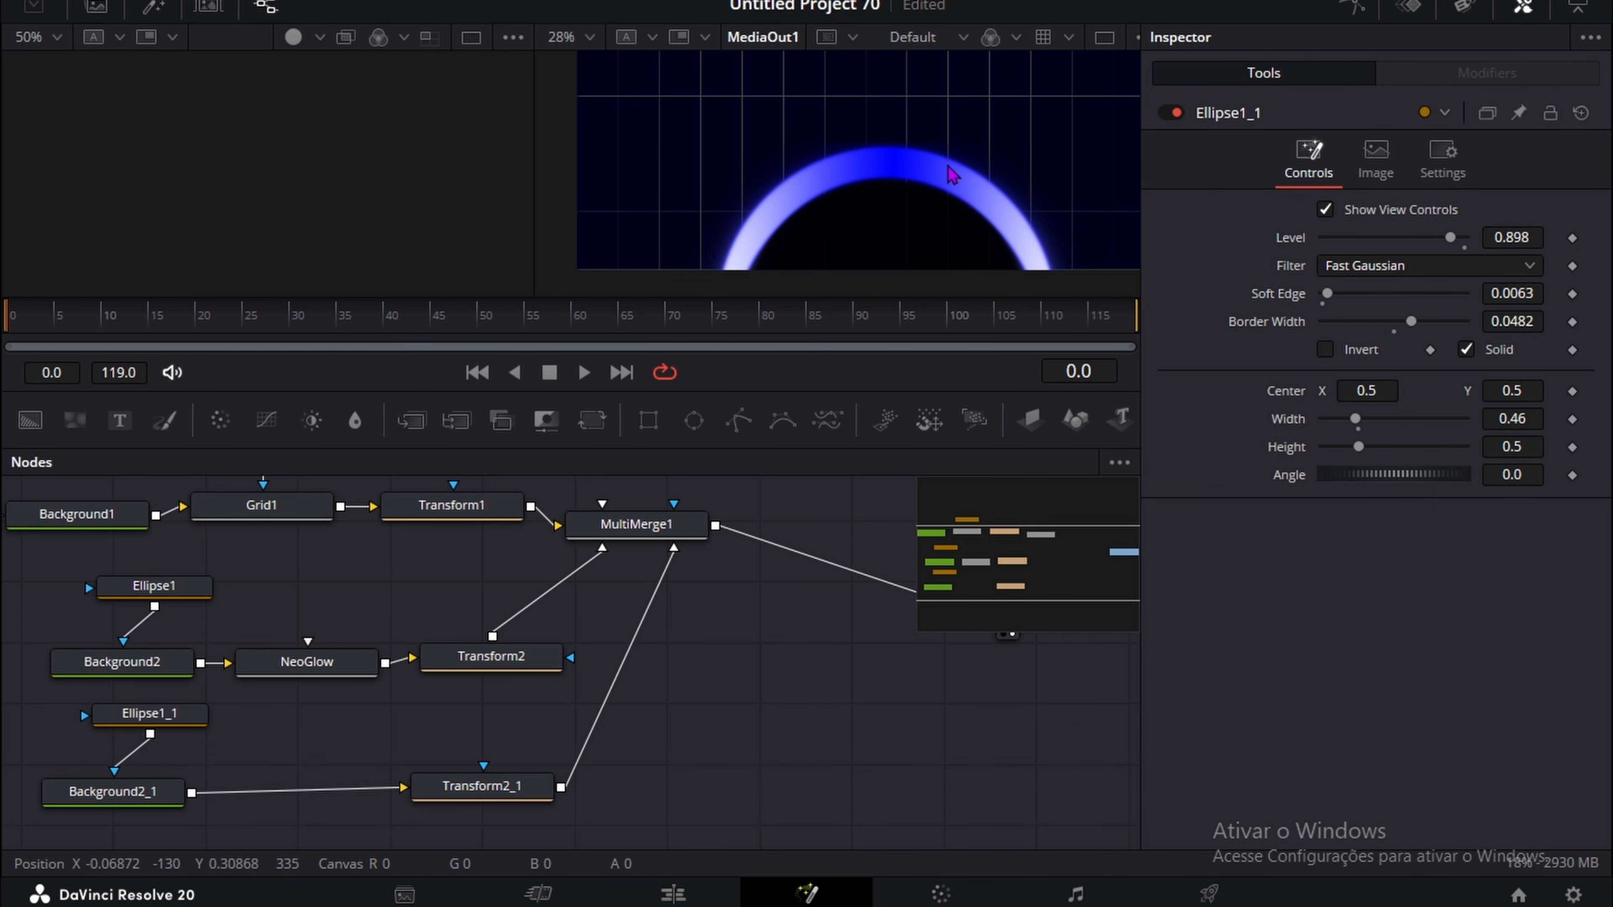
Step: Add a new Background node below the existing chains and mask it with a Rectangle
scroll(949, 169, "up", 2)
scroll(950, 170, "down", 4)
scroll(319, 688, "down", 3)
left_click_drag(31, 420, 590, 756)
left_click(649, 420)
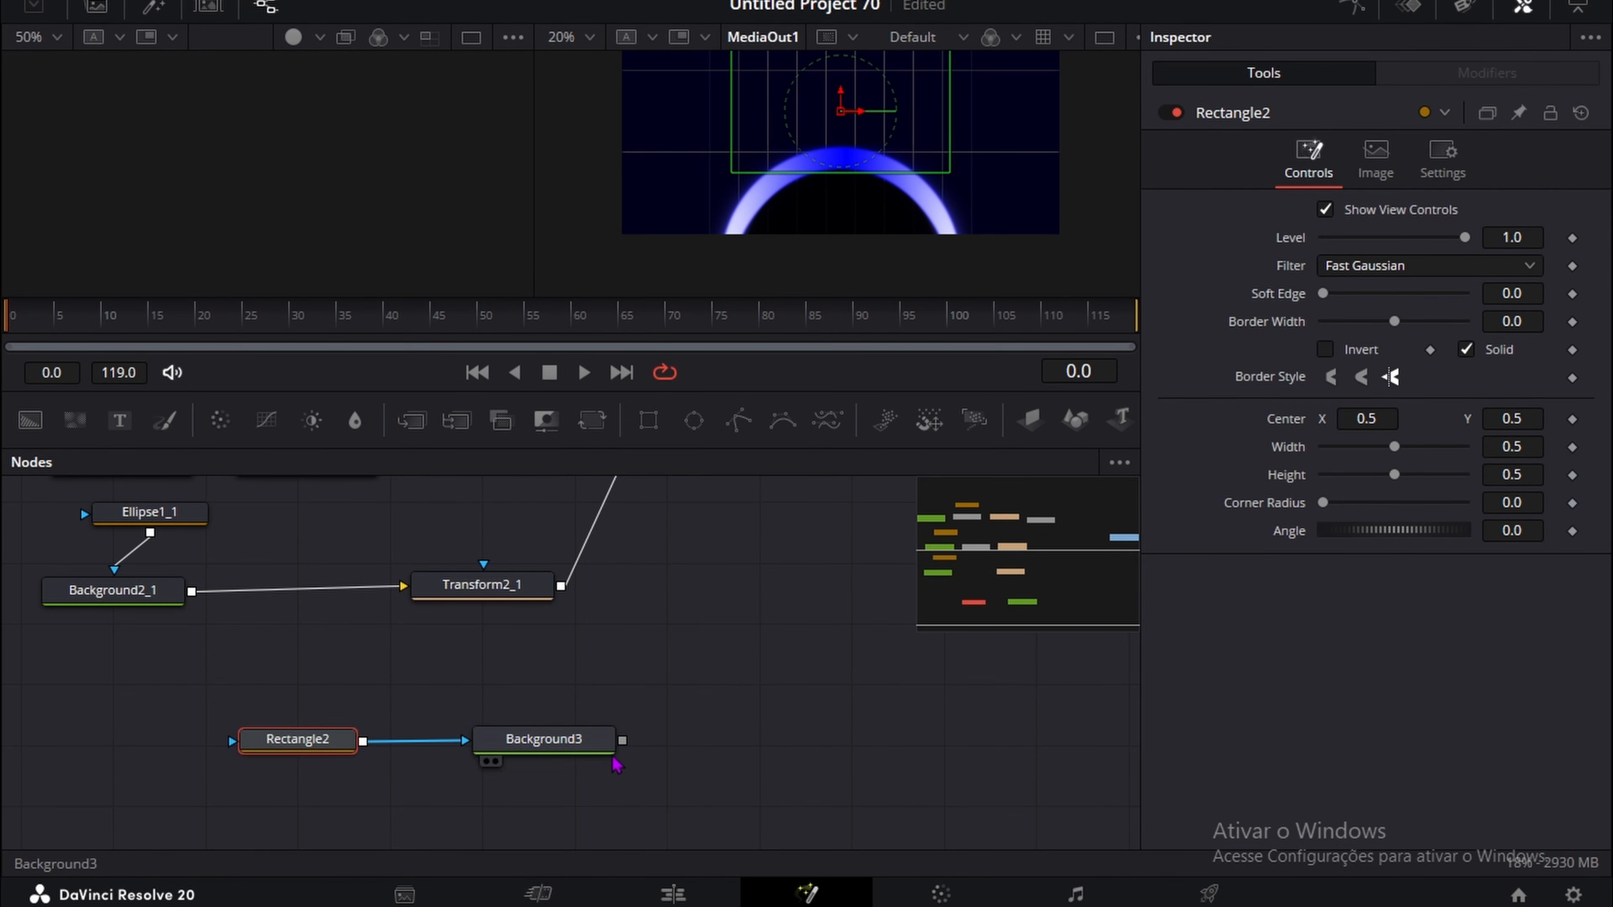
Step: Add a Transform node after Background3
left_click(600, 745)
key("shift+space")
type("Transform")
key("Return")
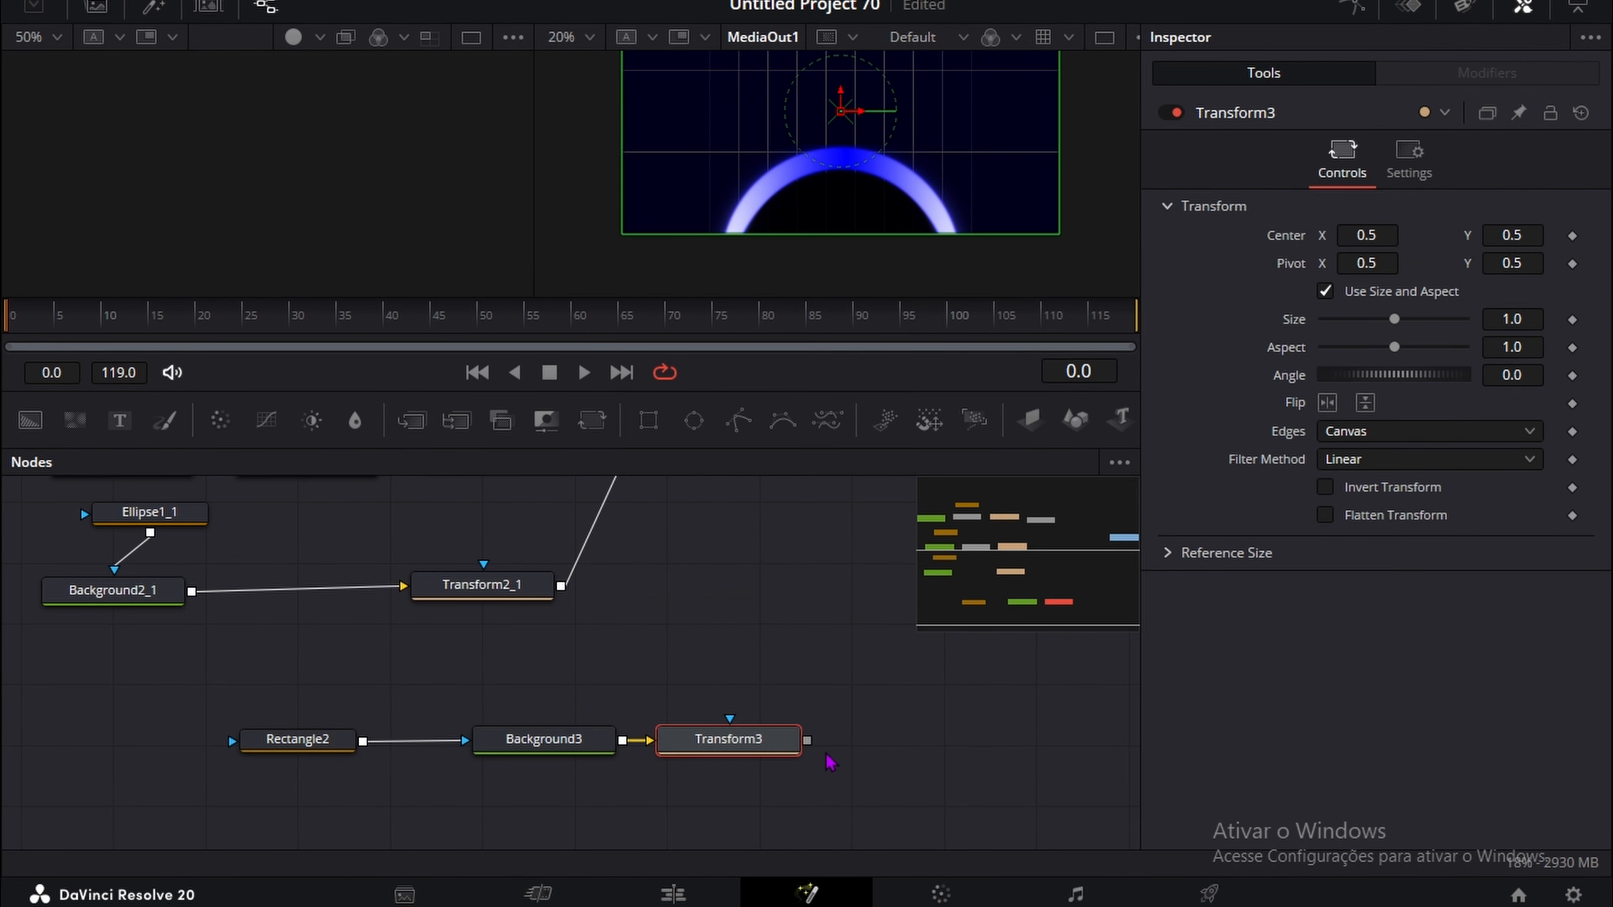
Step: Add a MultiMerge node after Transform3 and connect its output to MultiMerge1
left_click(456, 420)
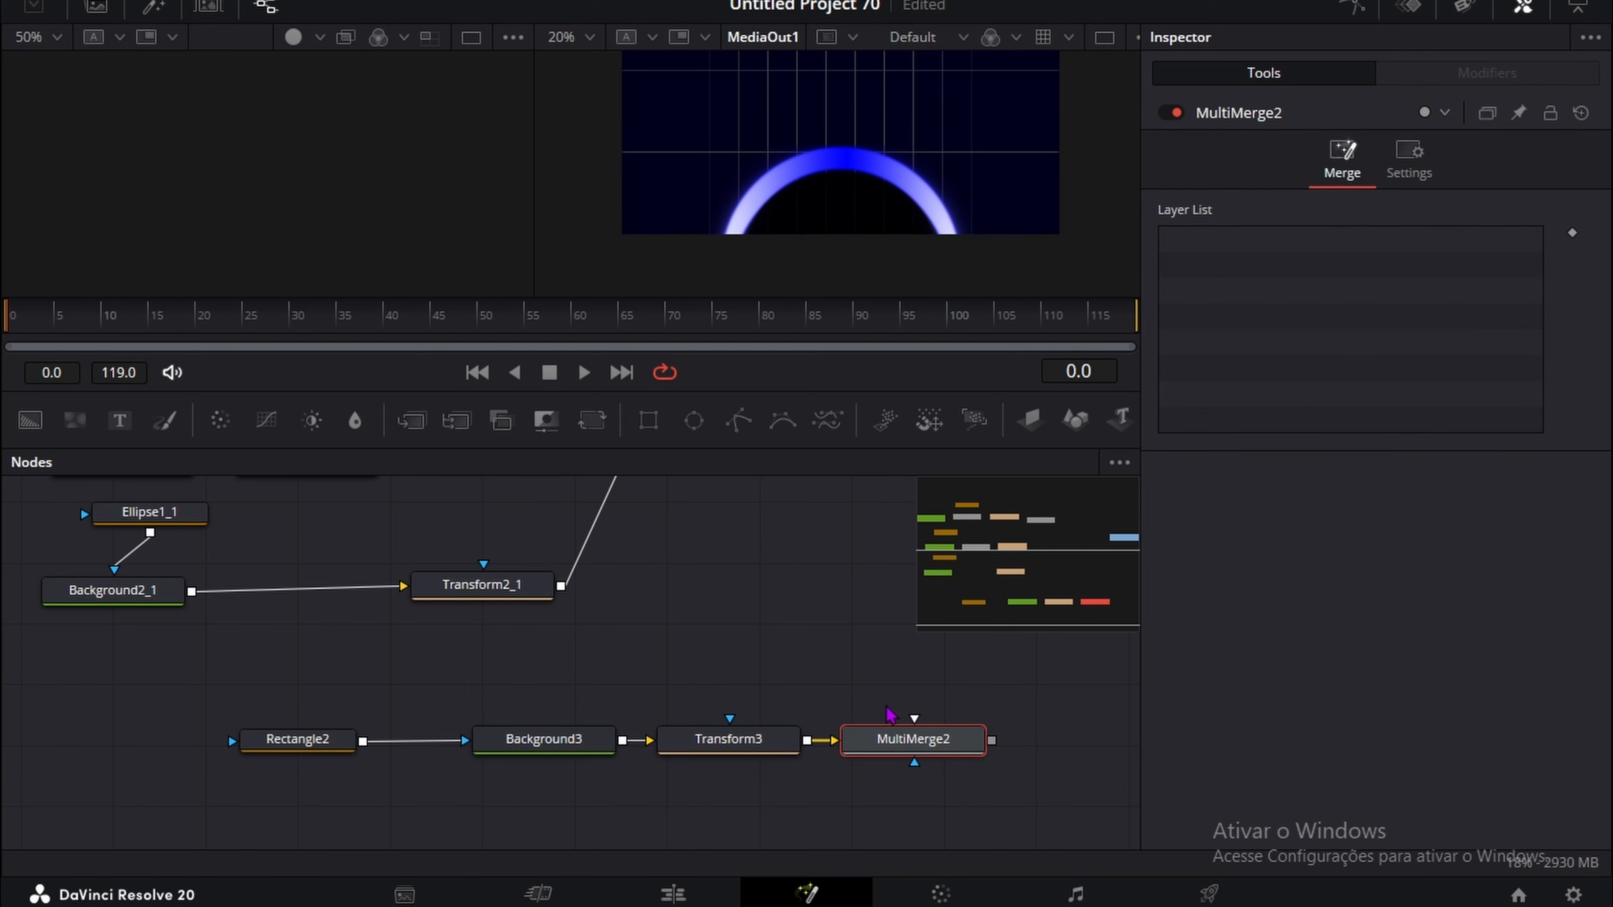
left_click_drag(992, 740, 642, 528)
scroll(597, 582, "down", 3)
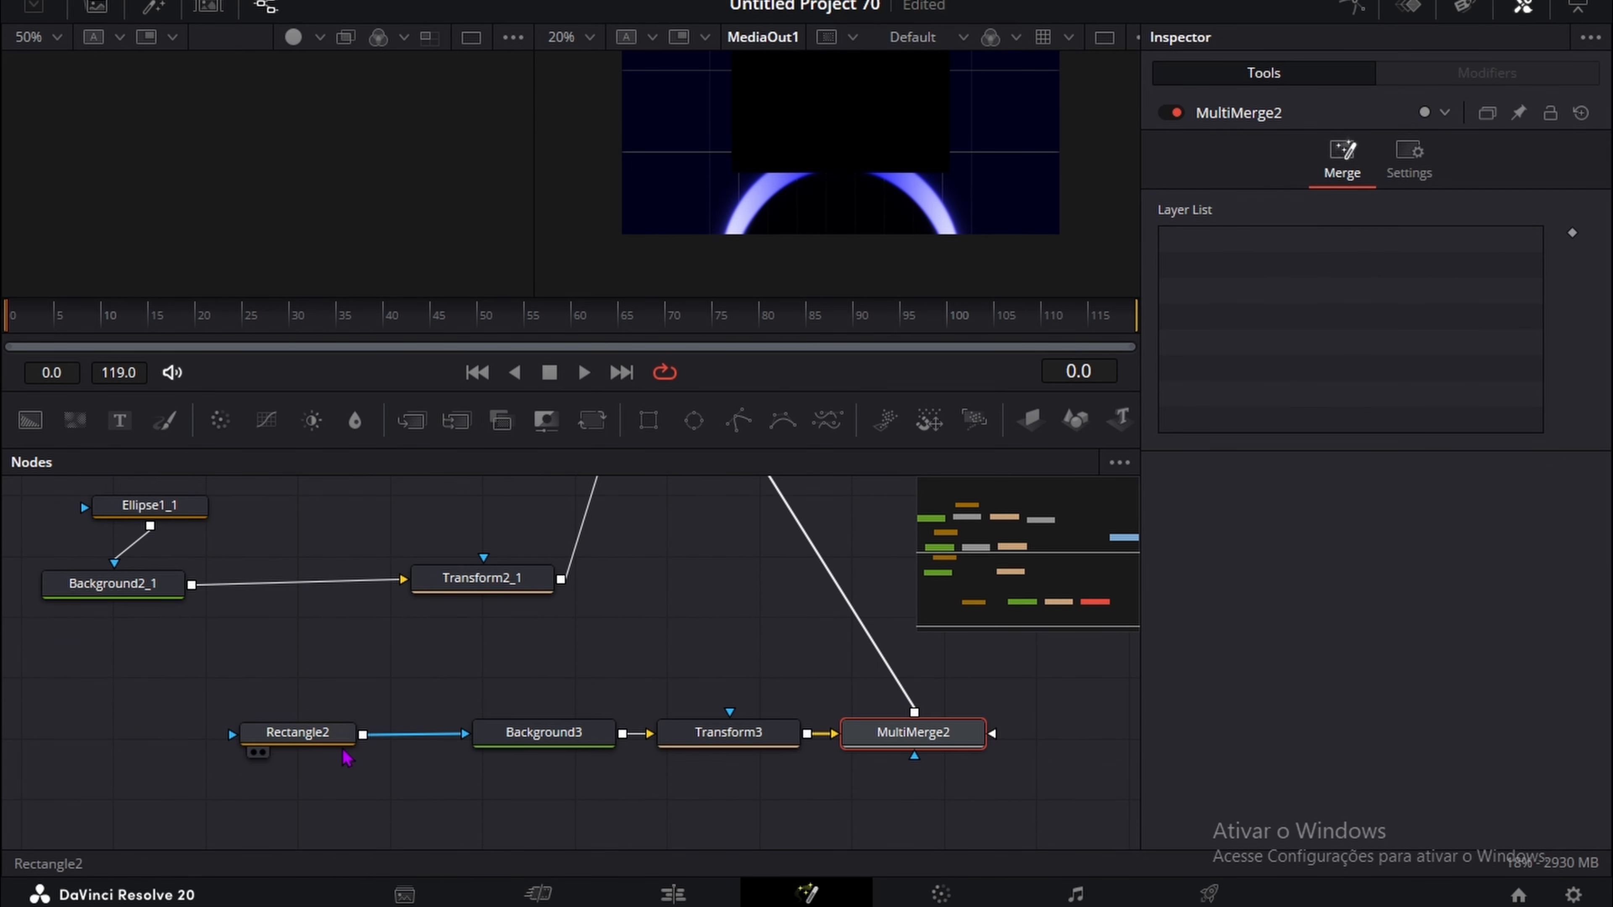
Step: Shape Rectangle2 into a rounded box with Width 0.482, Height 0.412 and Corner Radius 0.389
left_click(340, 738)
scroll(991, 289, "up", 2)
left_click_drag(1538, 448, 1533, 502)
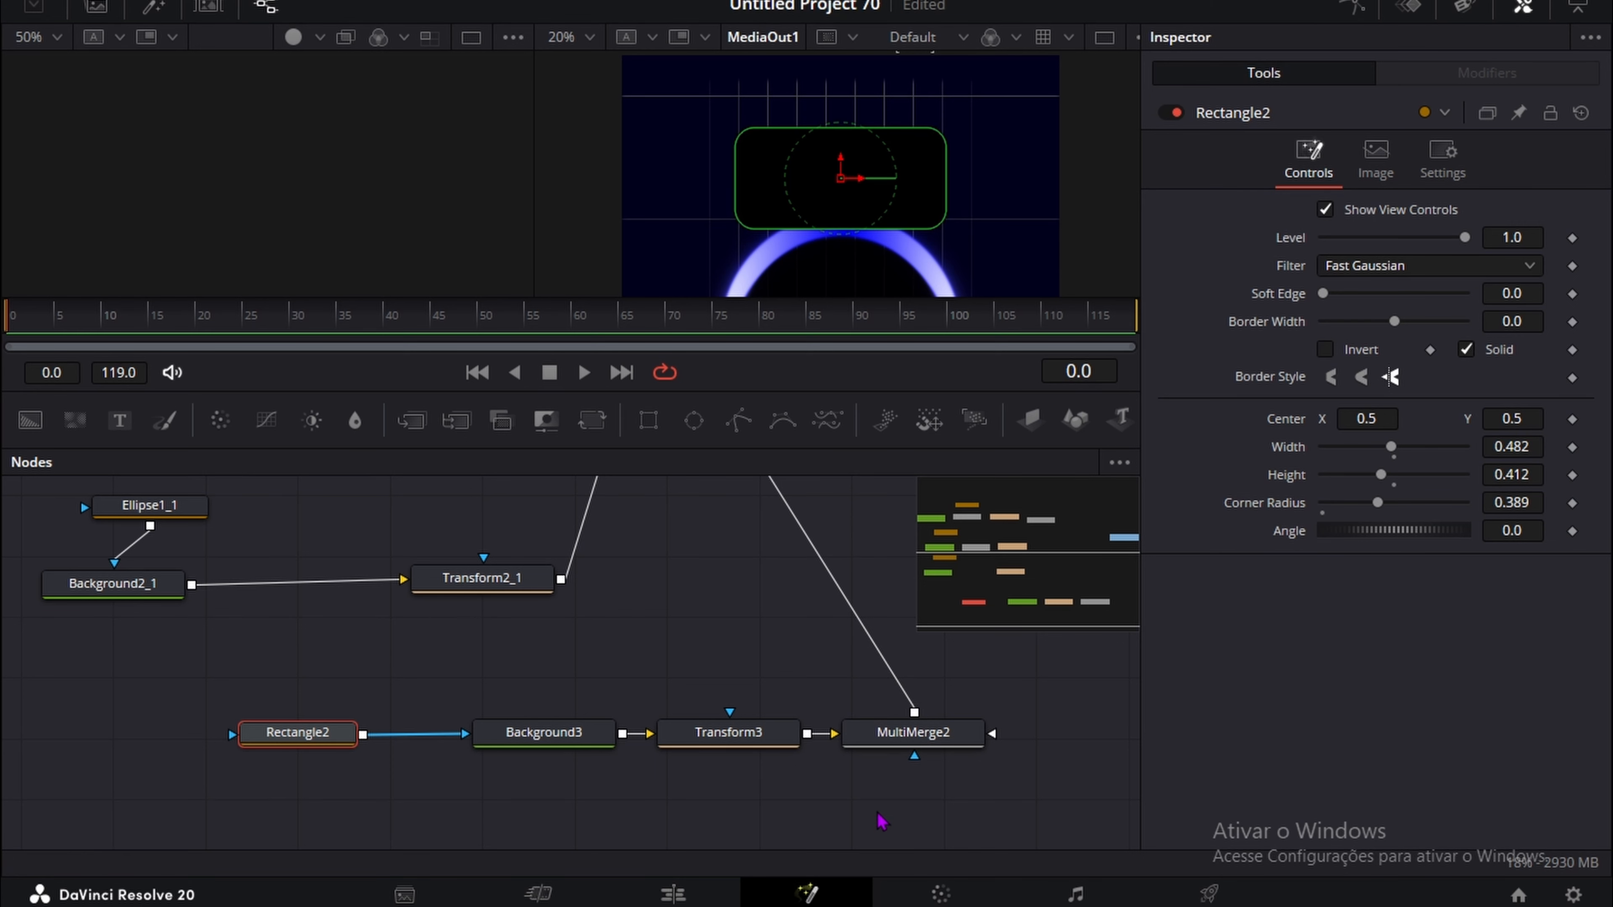
left_click(879, 816)
Step: Switch Background3's type to Vertical and color its Bottom dark blue
scroll(787, 105, "down", 2)
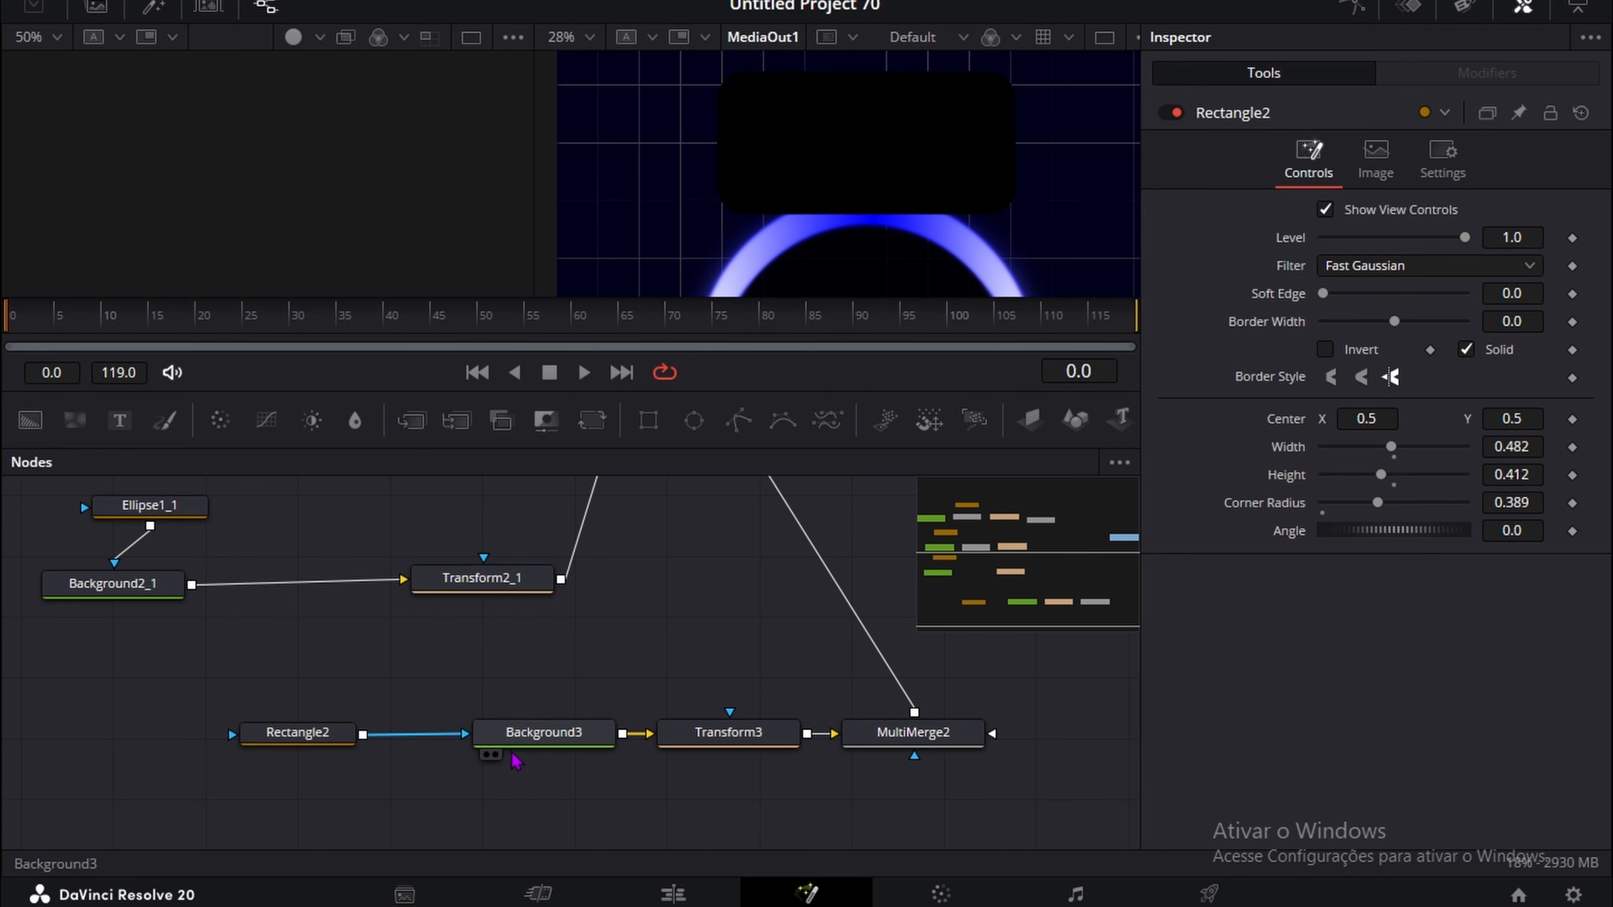
left_click(546, 737)
left_click(1422, 273)
left_click(1374, 351)
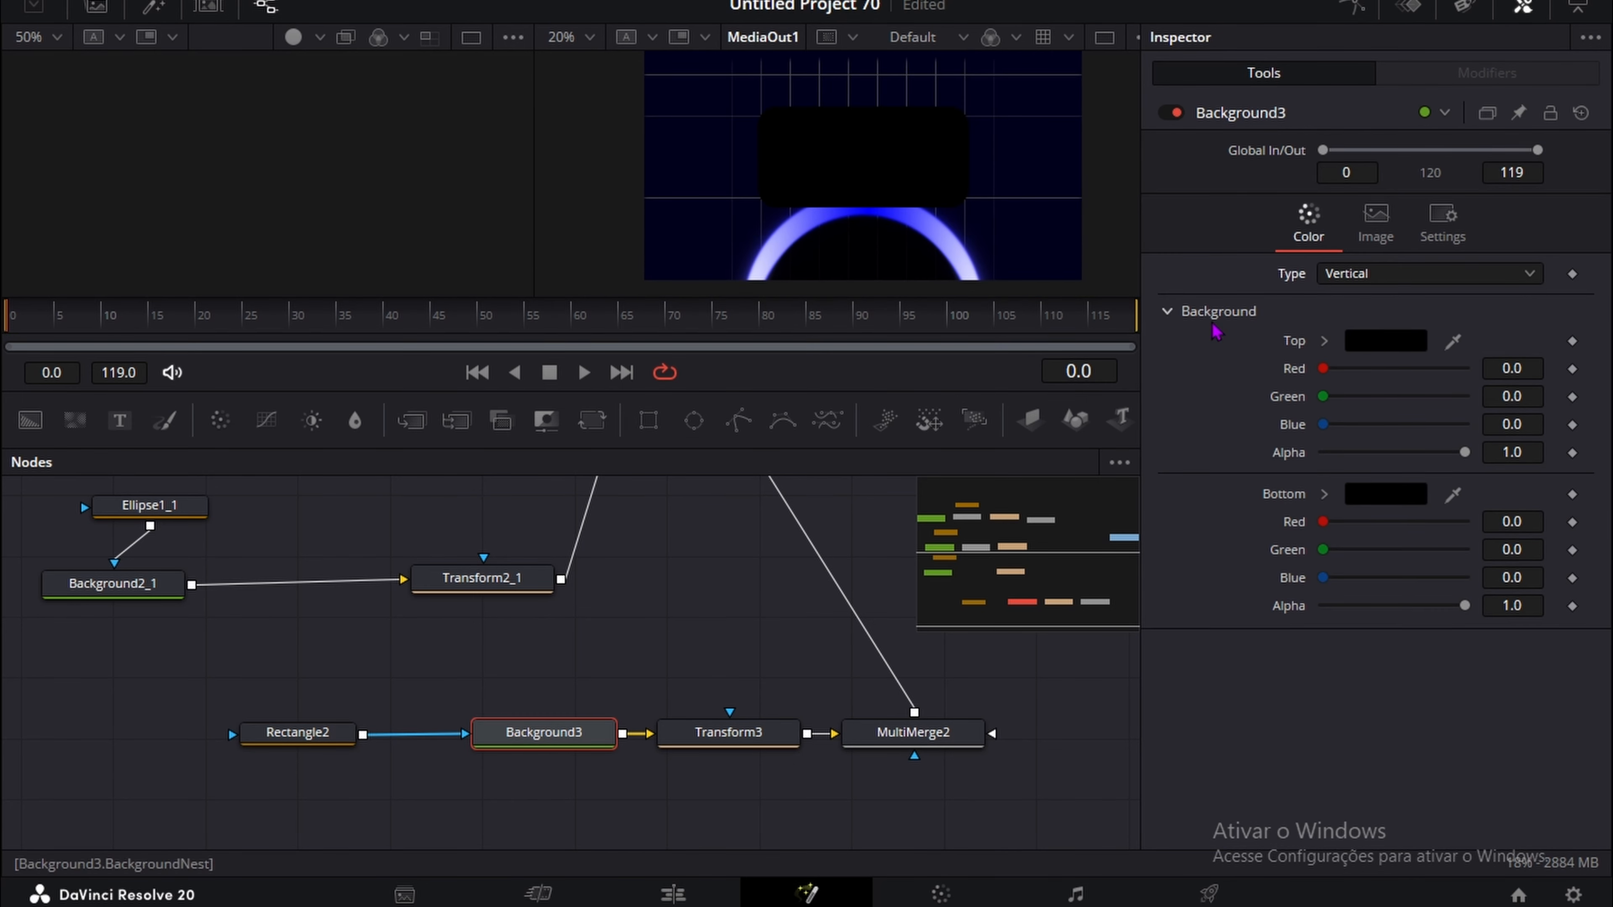
left_click(1383, 495)
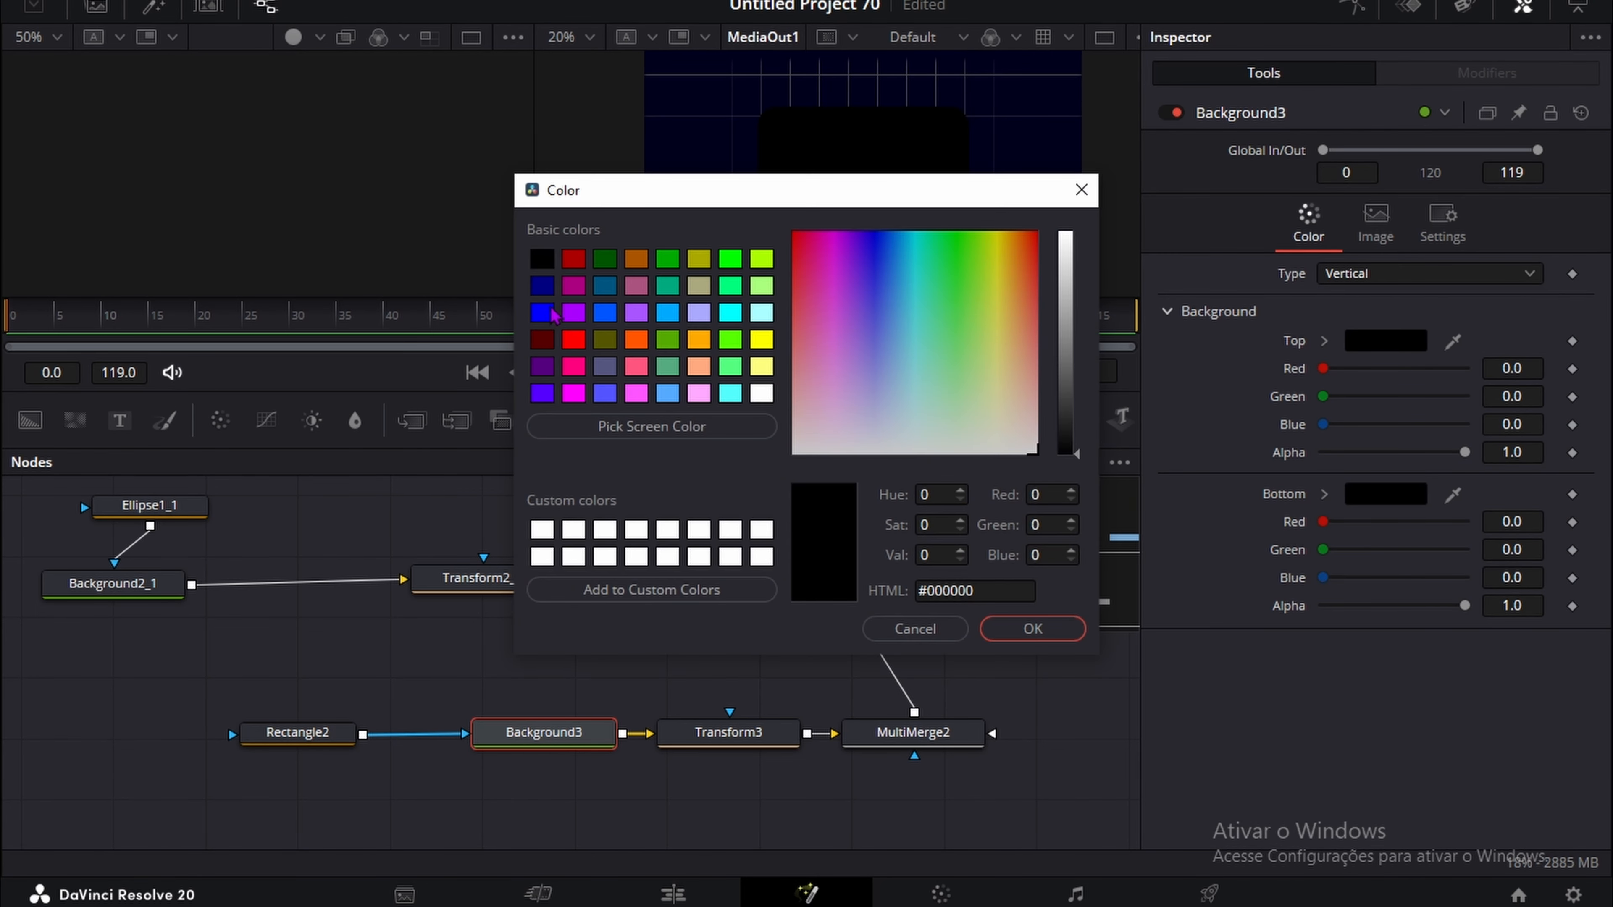
left_click(548, 288)
left_click(1073, 628)
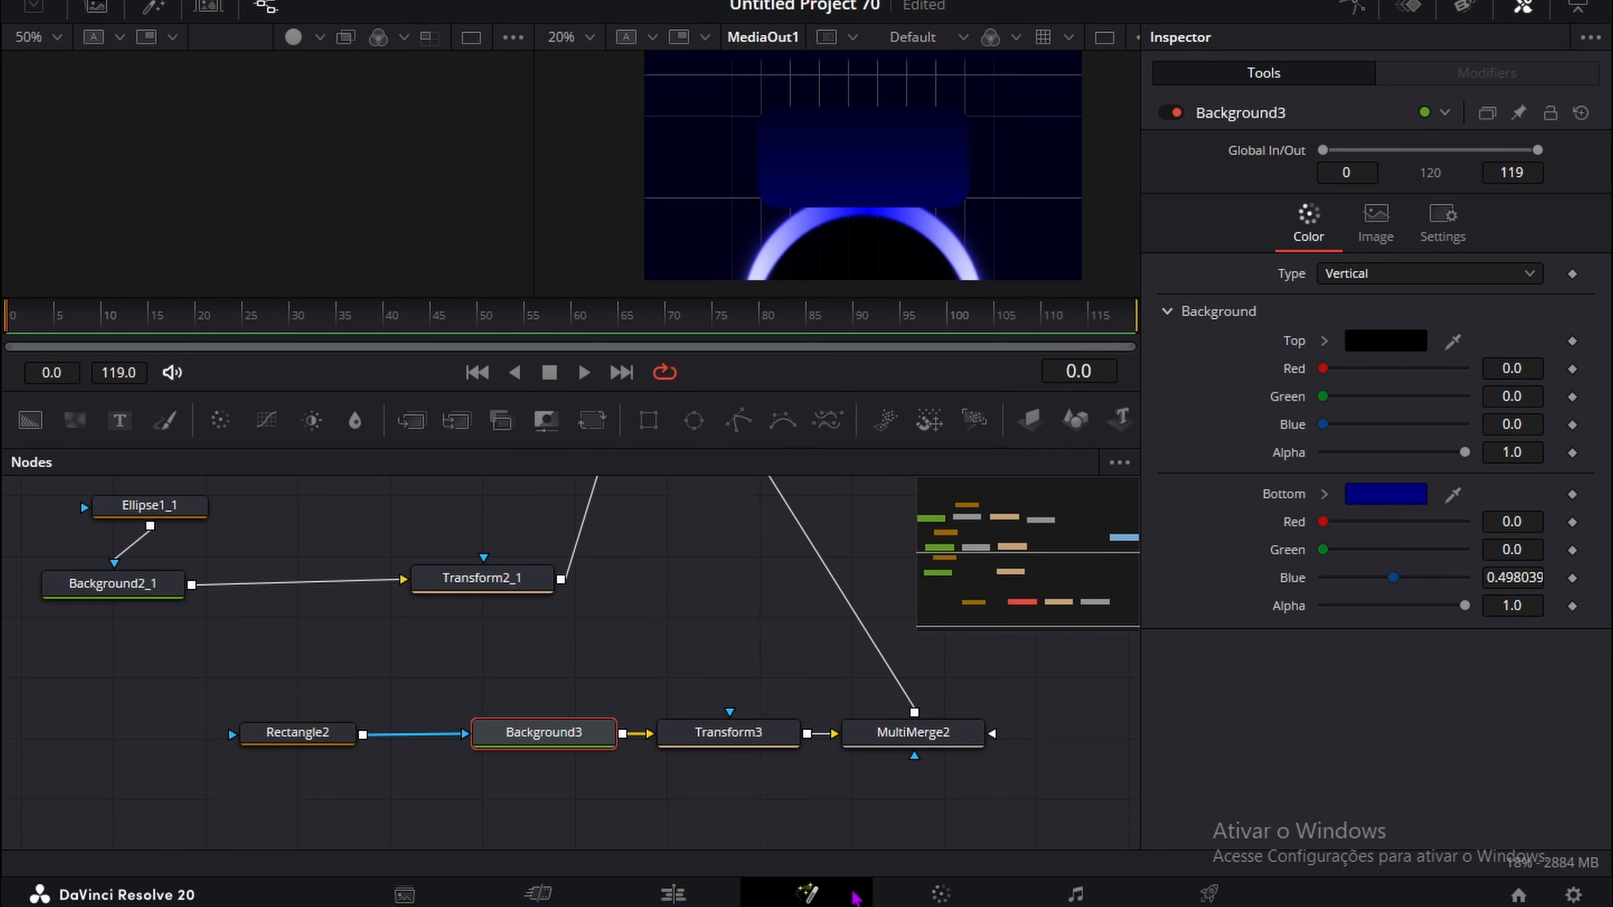
Step: Lower the Alpha of Background3's Bottom color to about 0.751
left_click_drag(1508, 604, 1386, 604)
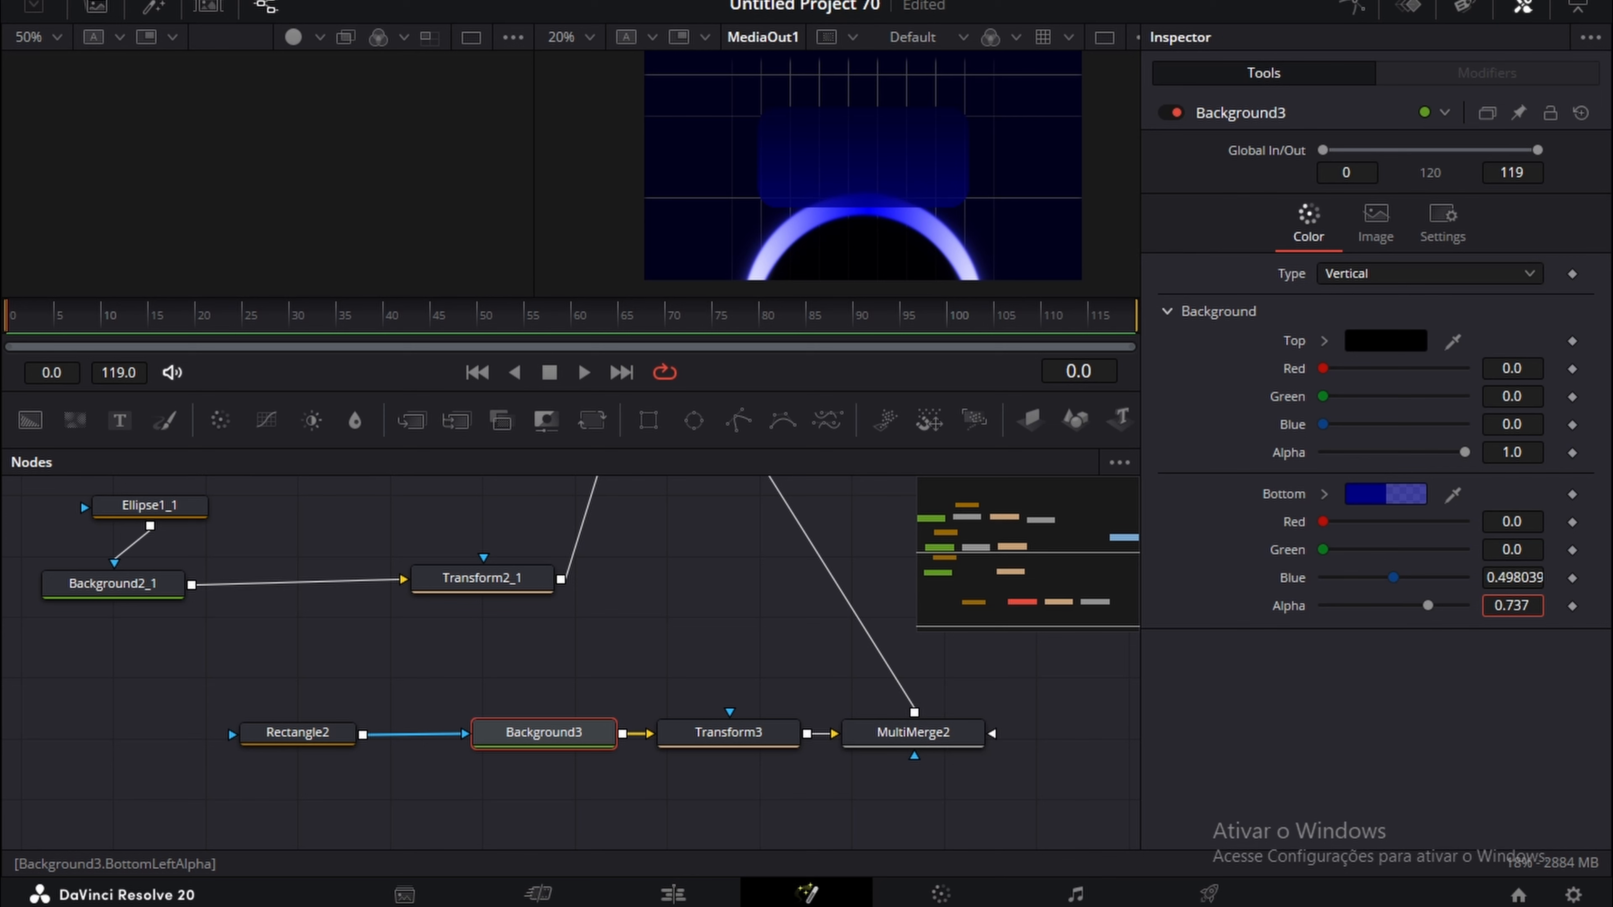
left_click_drag(1350, 603, 1351, 603)
scroll(805, 223, "up", 1)
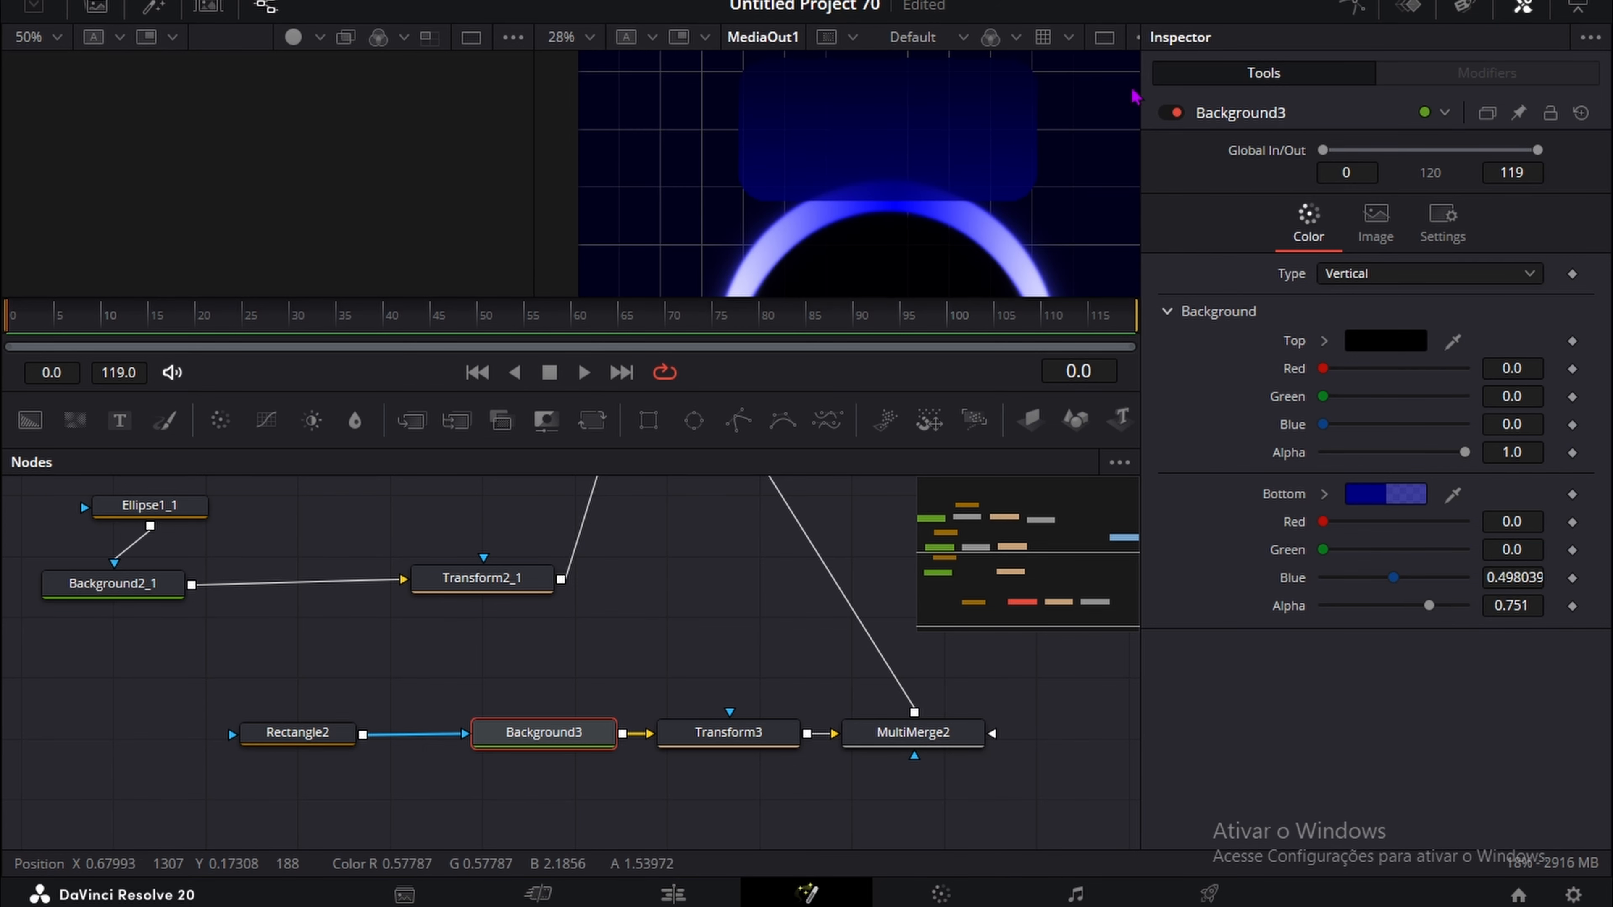
Step: Insert a Blur node between Transform2 and MultiMerge1 and increase its Blur Size to soften the ring
scroll(462, 516, "up", 4)
scroll(379, 579, "down", 1)
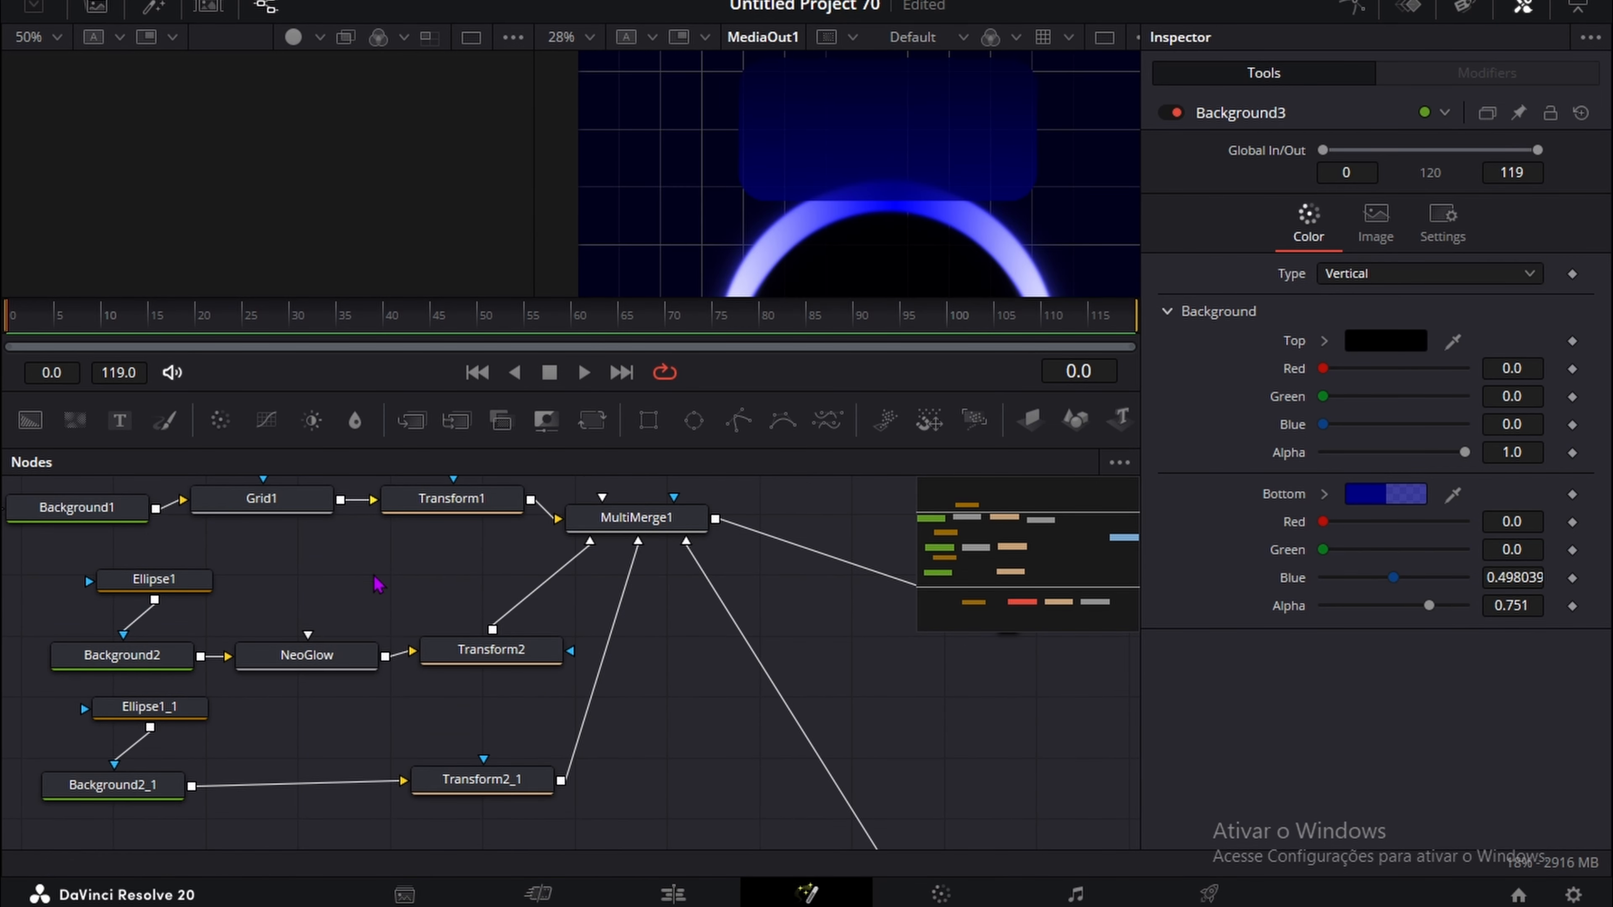
left_click_drag(517, 665, 583, 661)
key("shift+space")
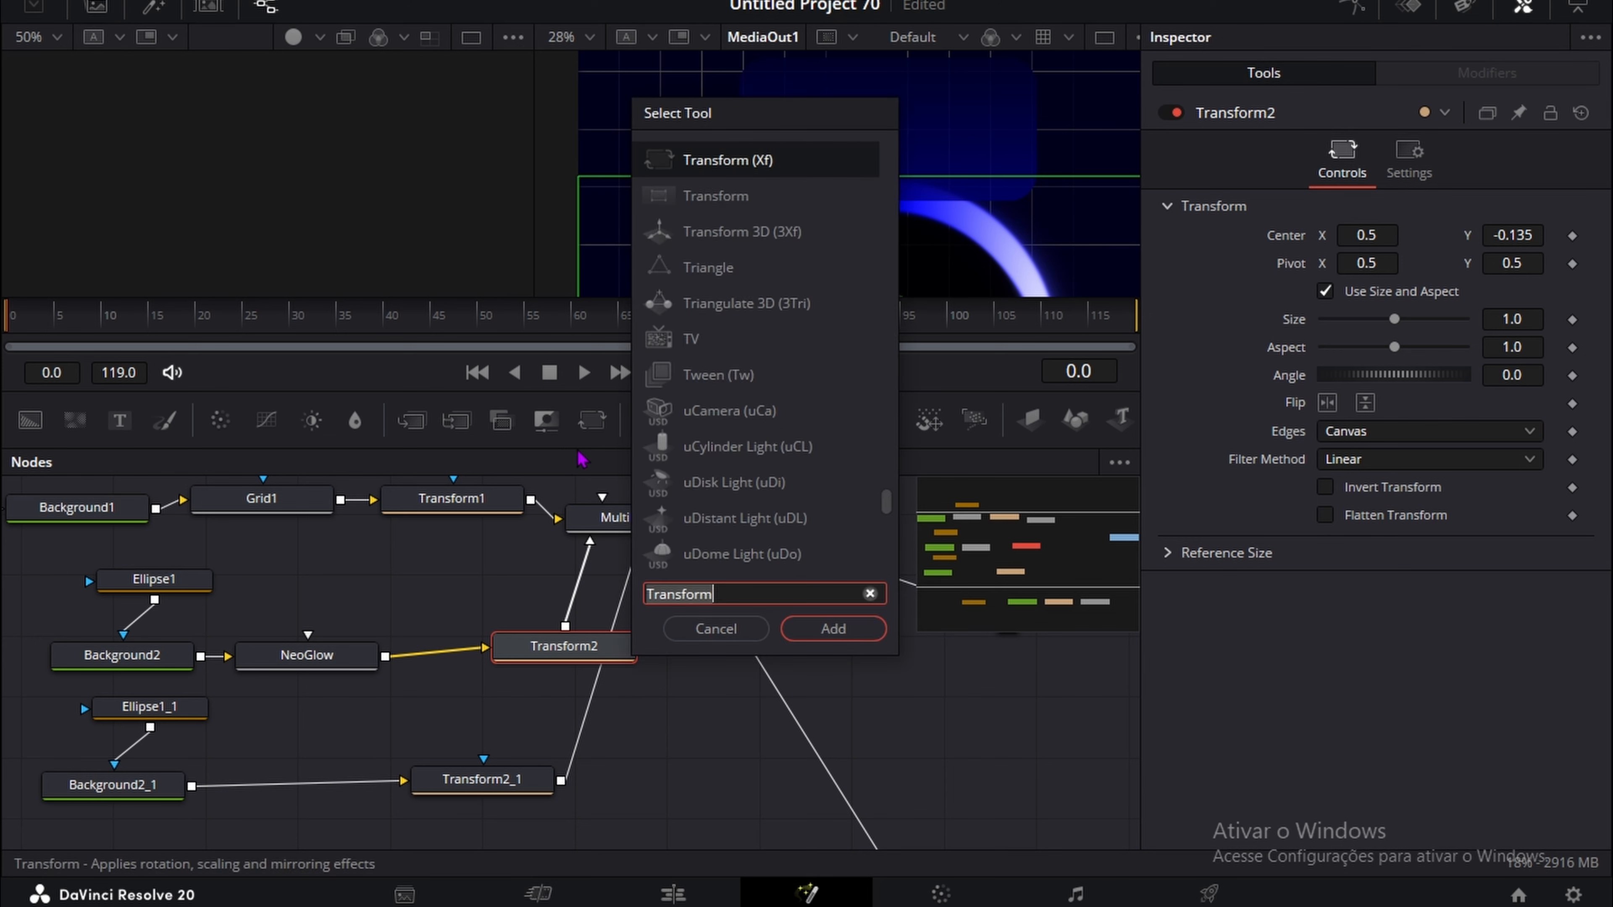
type("blur")
key("Return")
left_click_drag(1509, 293, 1610, 293)
Step: Paste a copy of the Blur node after Transform2_1 and set its Blur Size to about 62.1
left_click(532, 785)
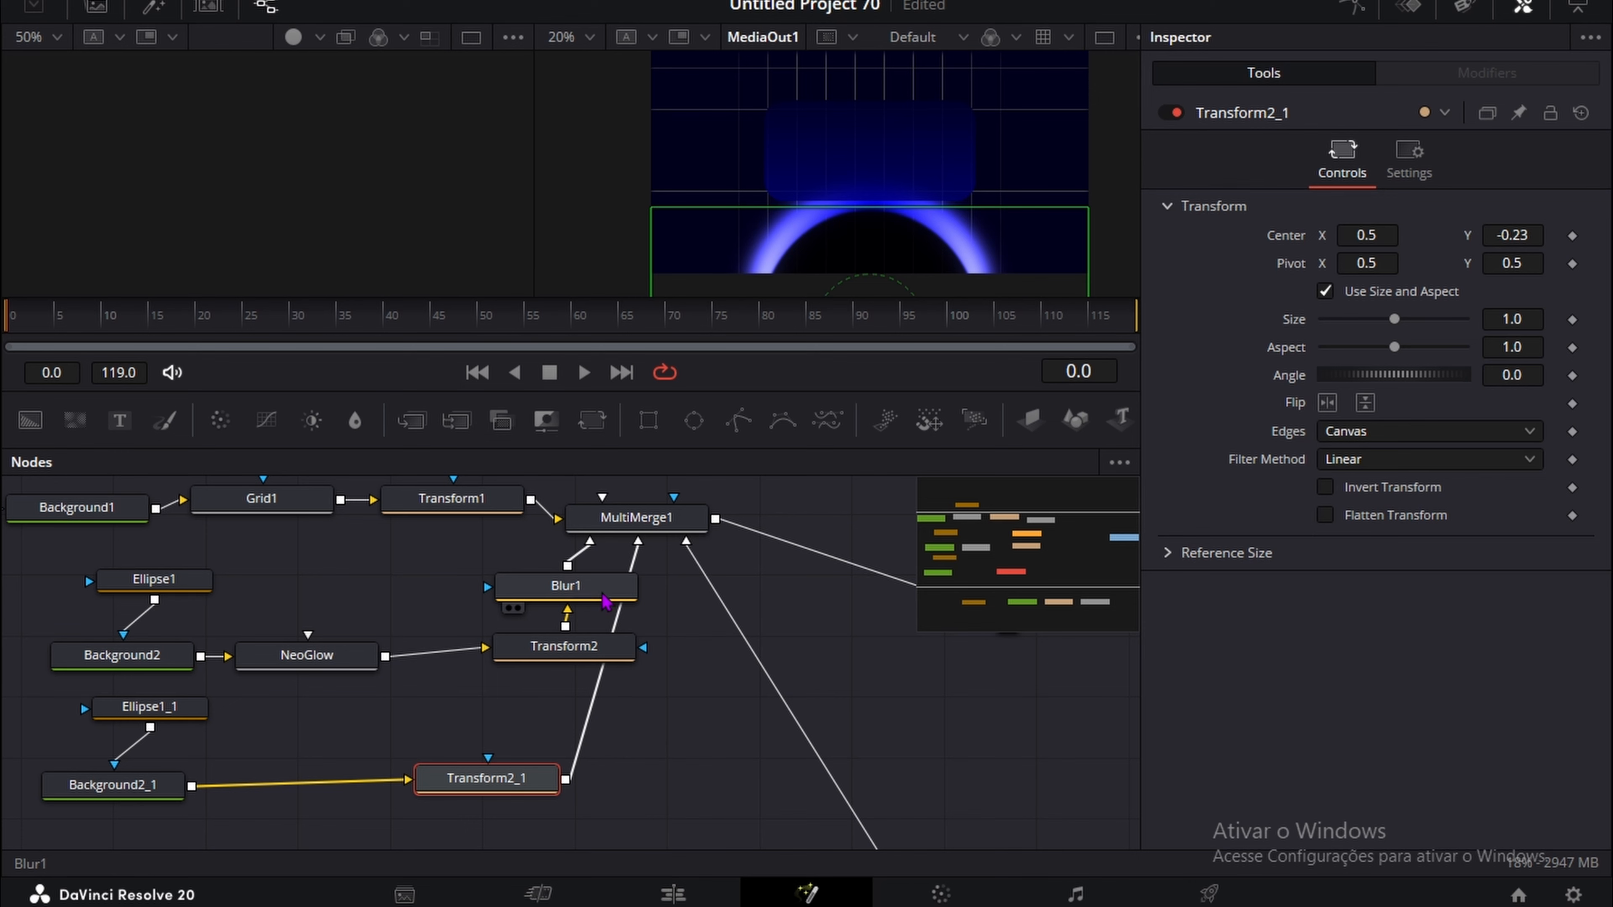
key("ctrl+v")
left_click_drag(1370, 292, 1411, 292)
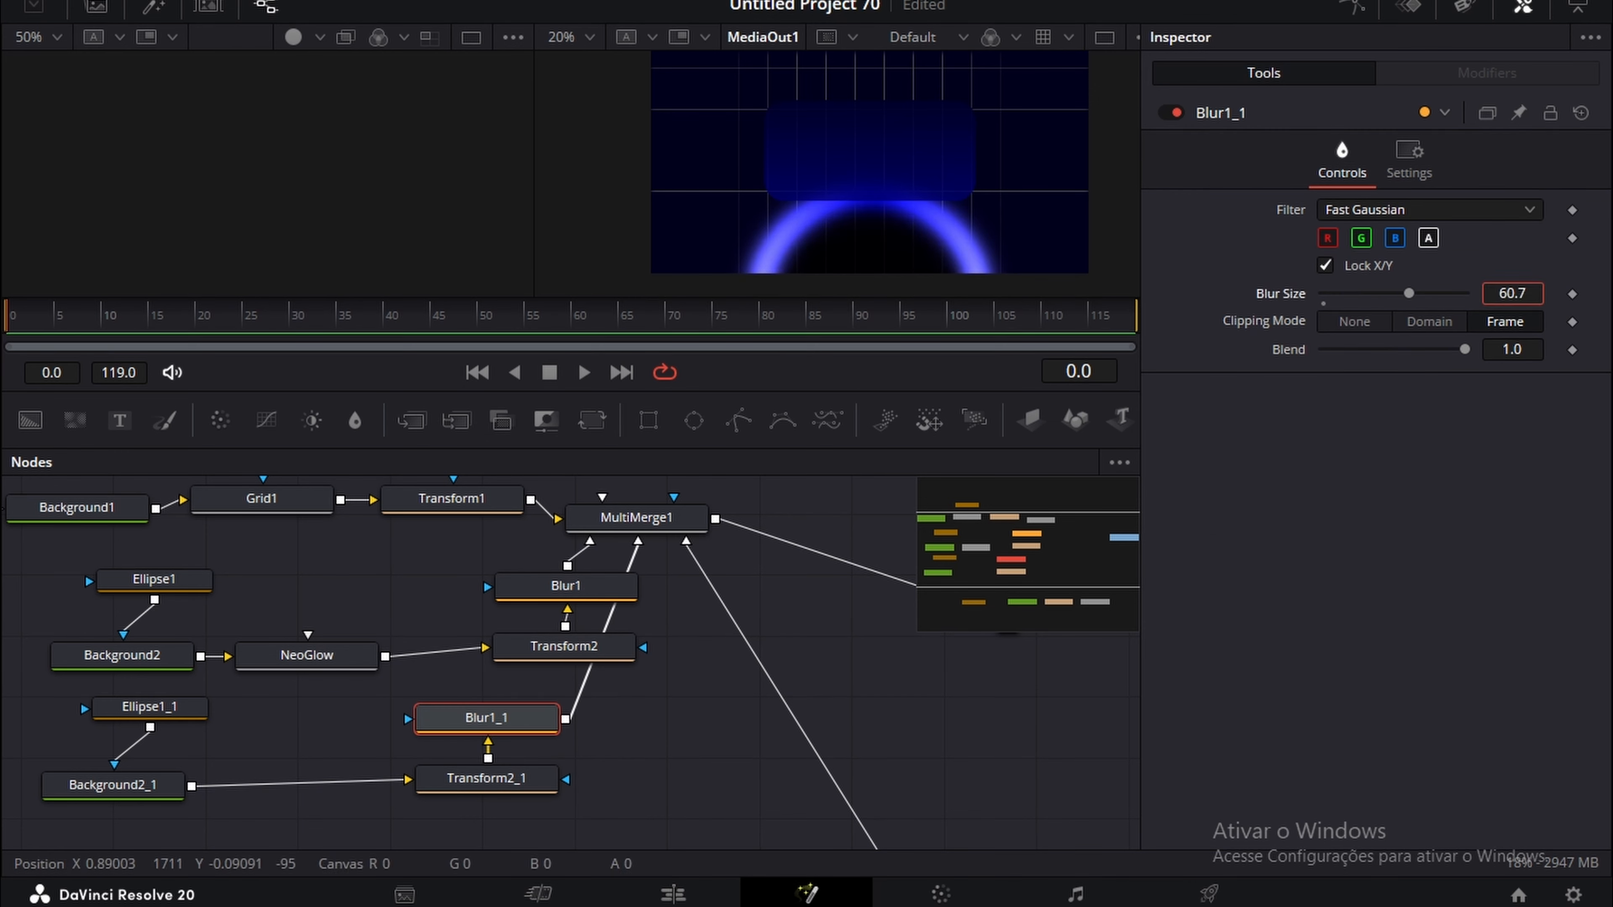
scroll(782, 158, "down", 1)
scroll(801, 159, "up", 1)
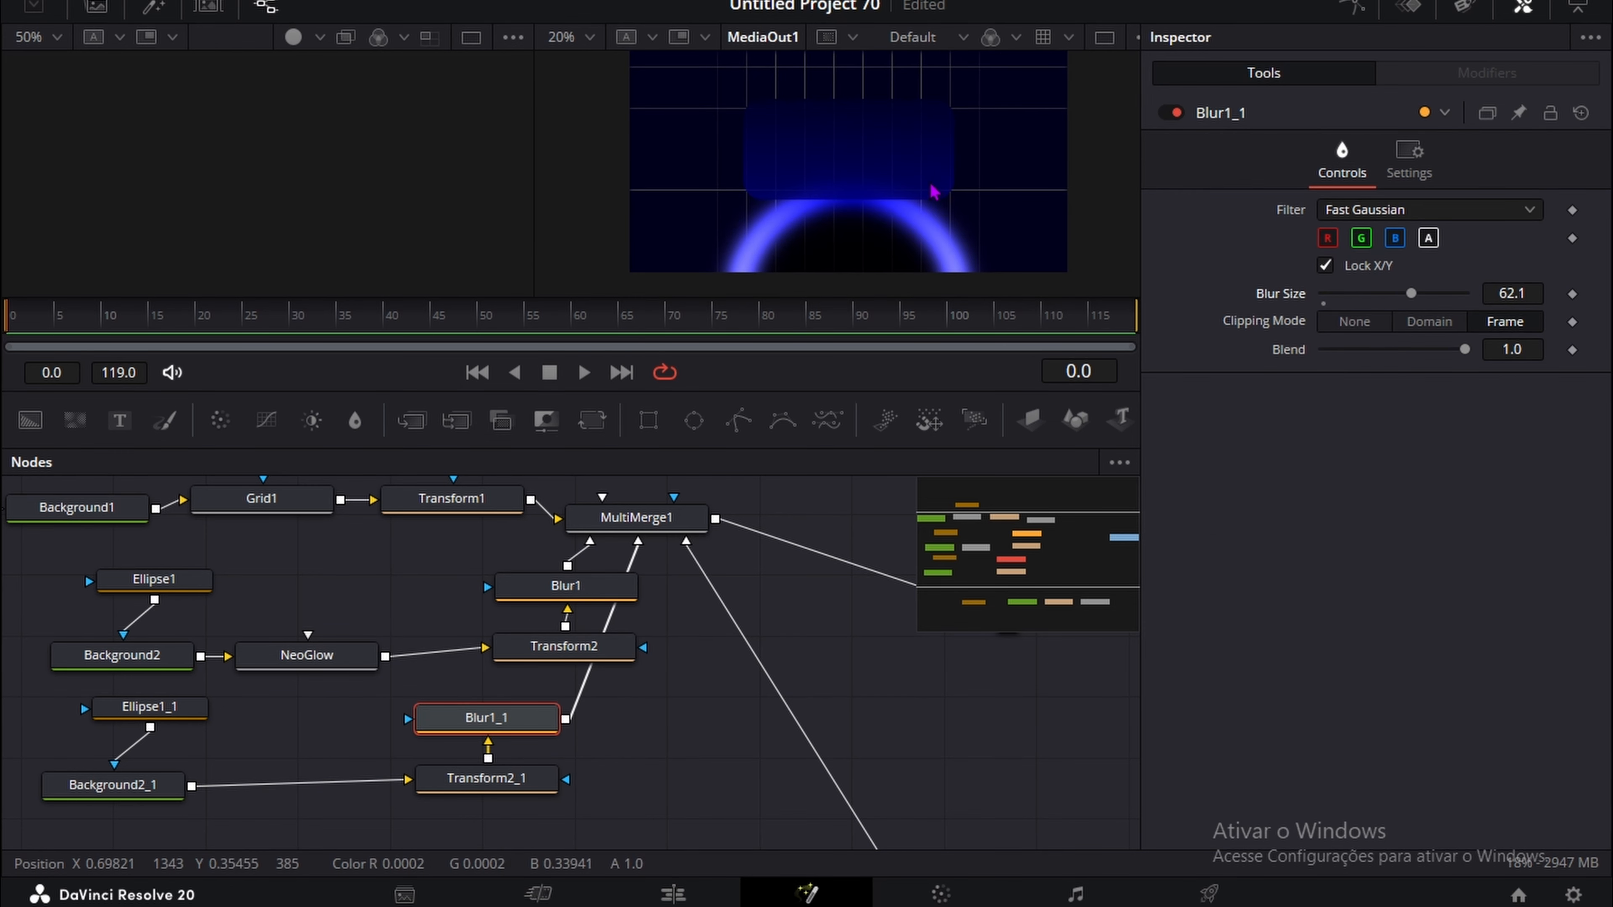
Step: Insert the Neo Light Sweep Lite effect from the NeoFX Starter Pack between Background3 and Transform3
scroll(847, 166, "up", 3)
scroll(468, 692, "down", 3)
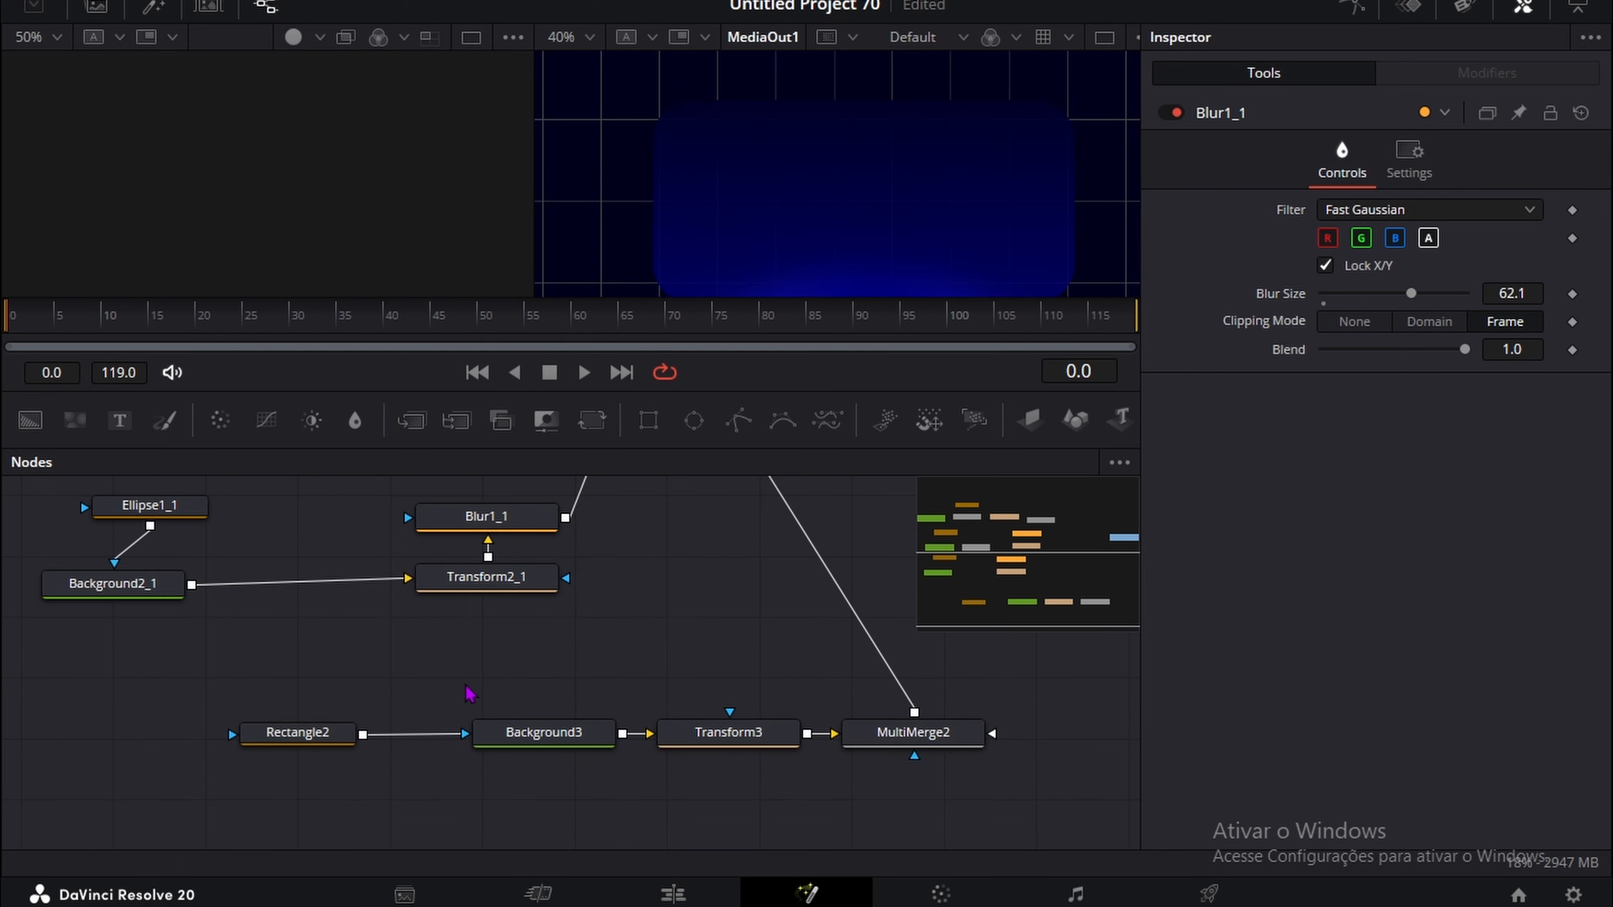
left_click(781, 734)
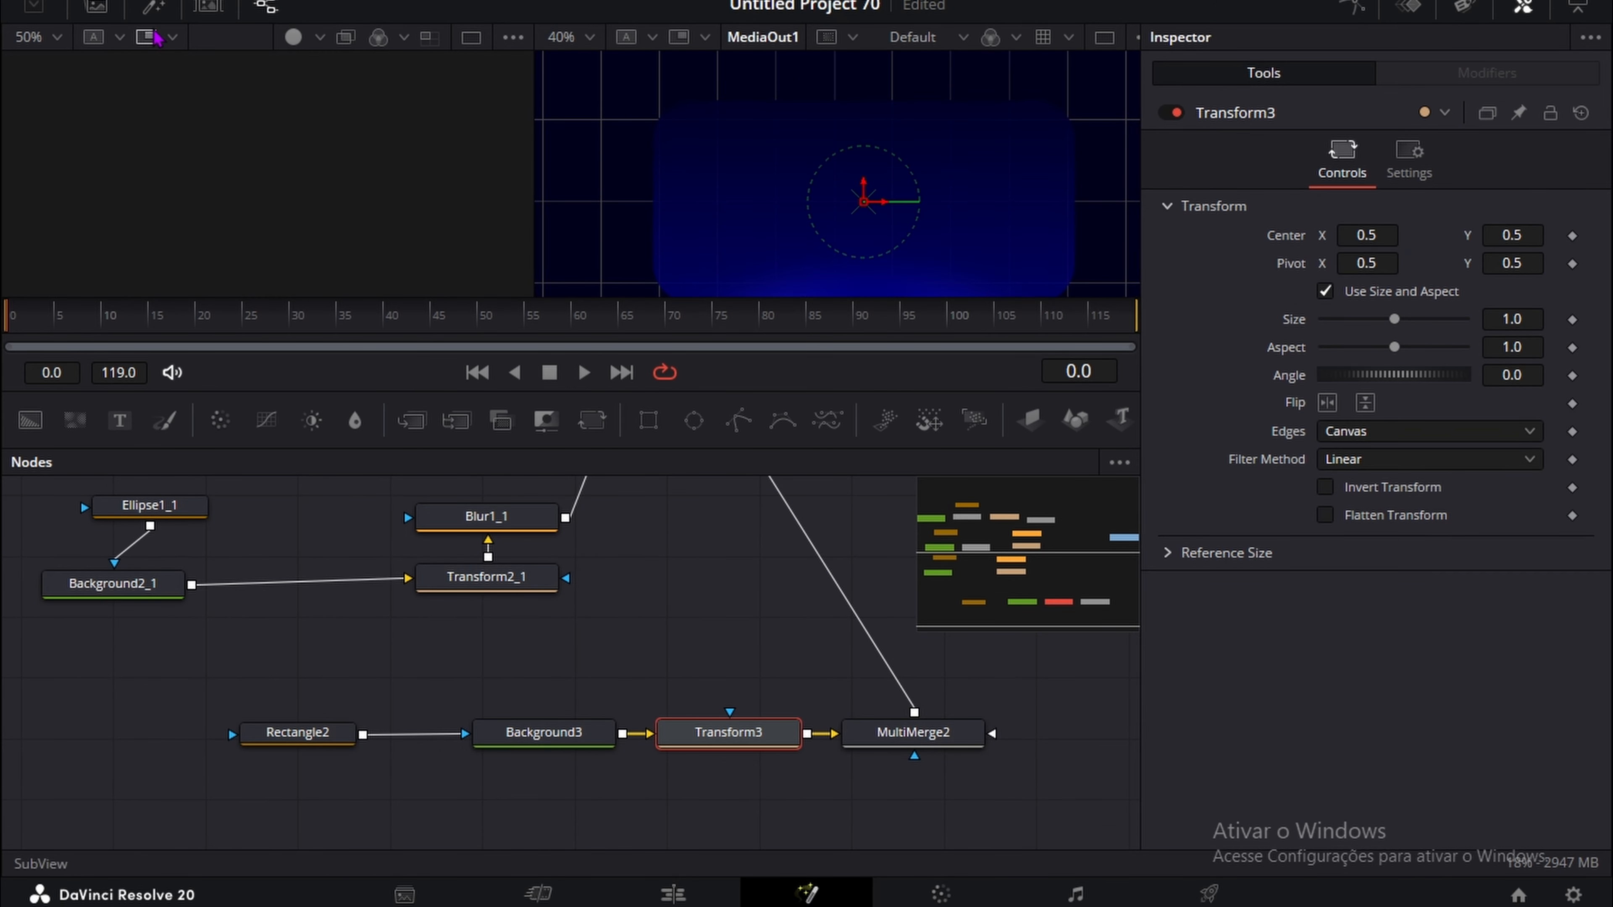
left_click(538, 722)
left_click(152, 6)
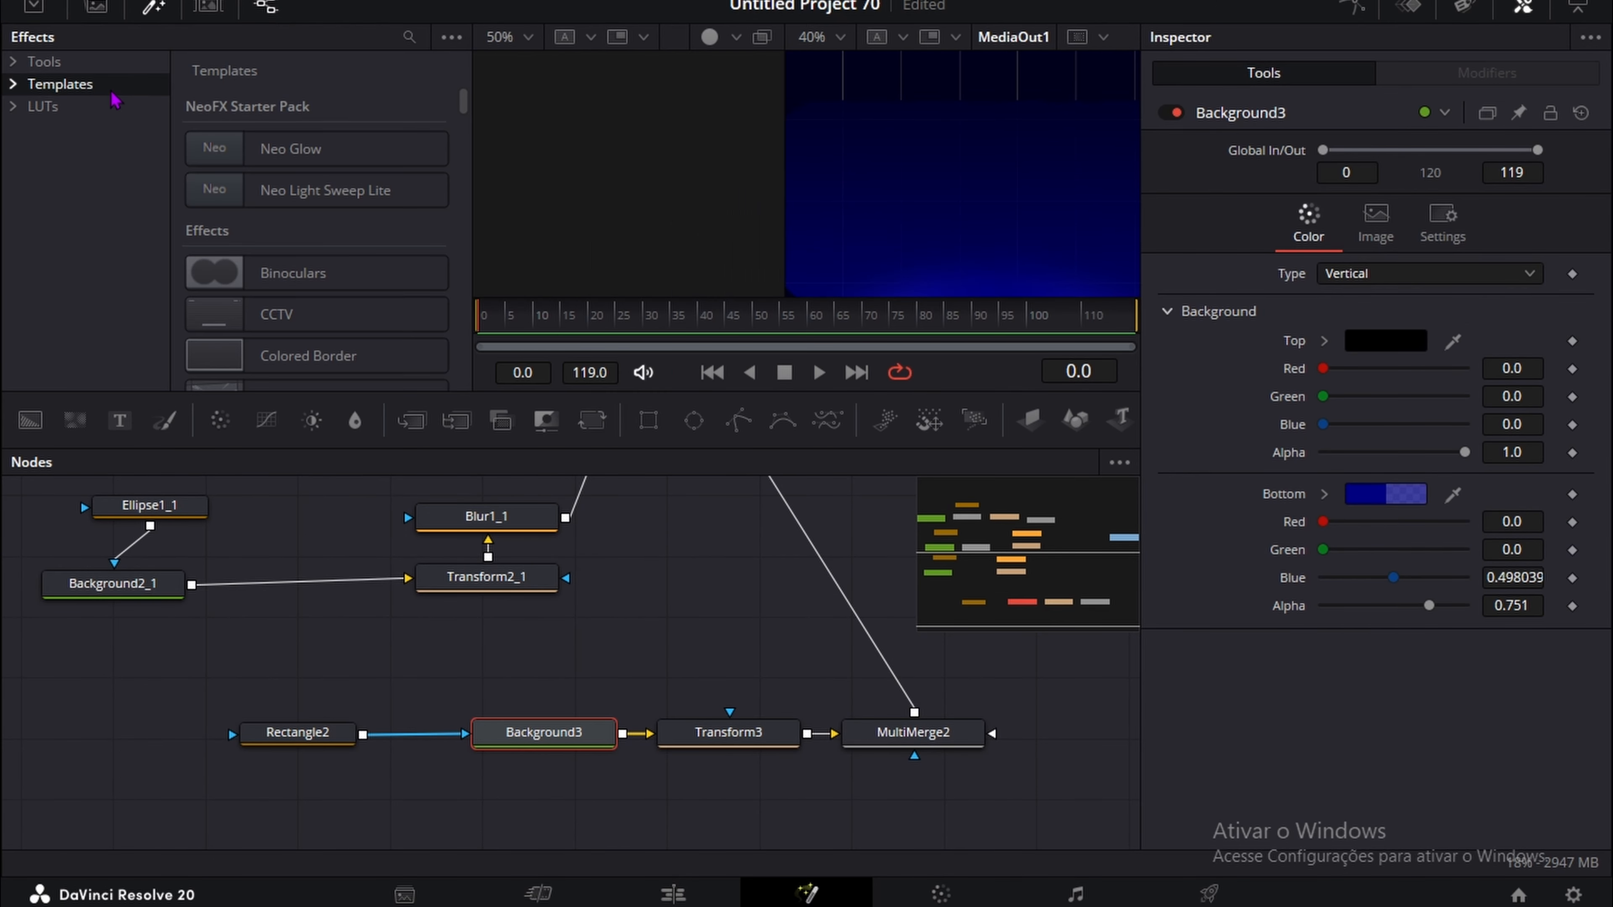
double_click(324, 189)
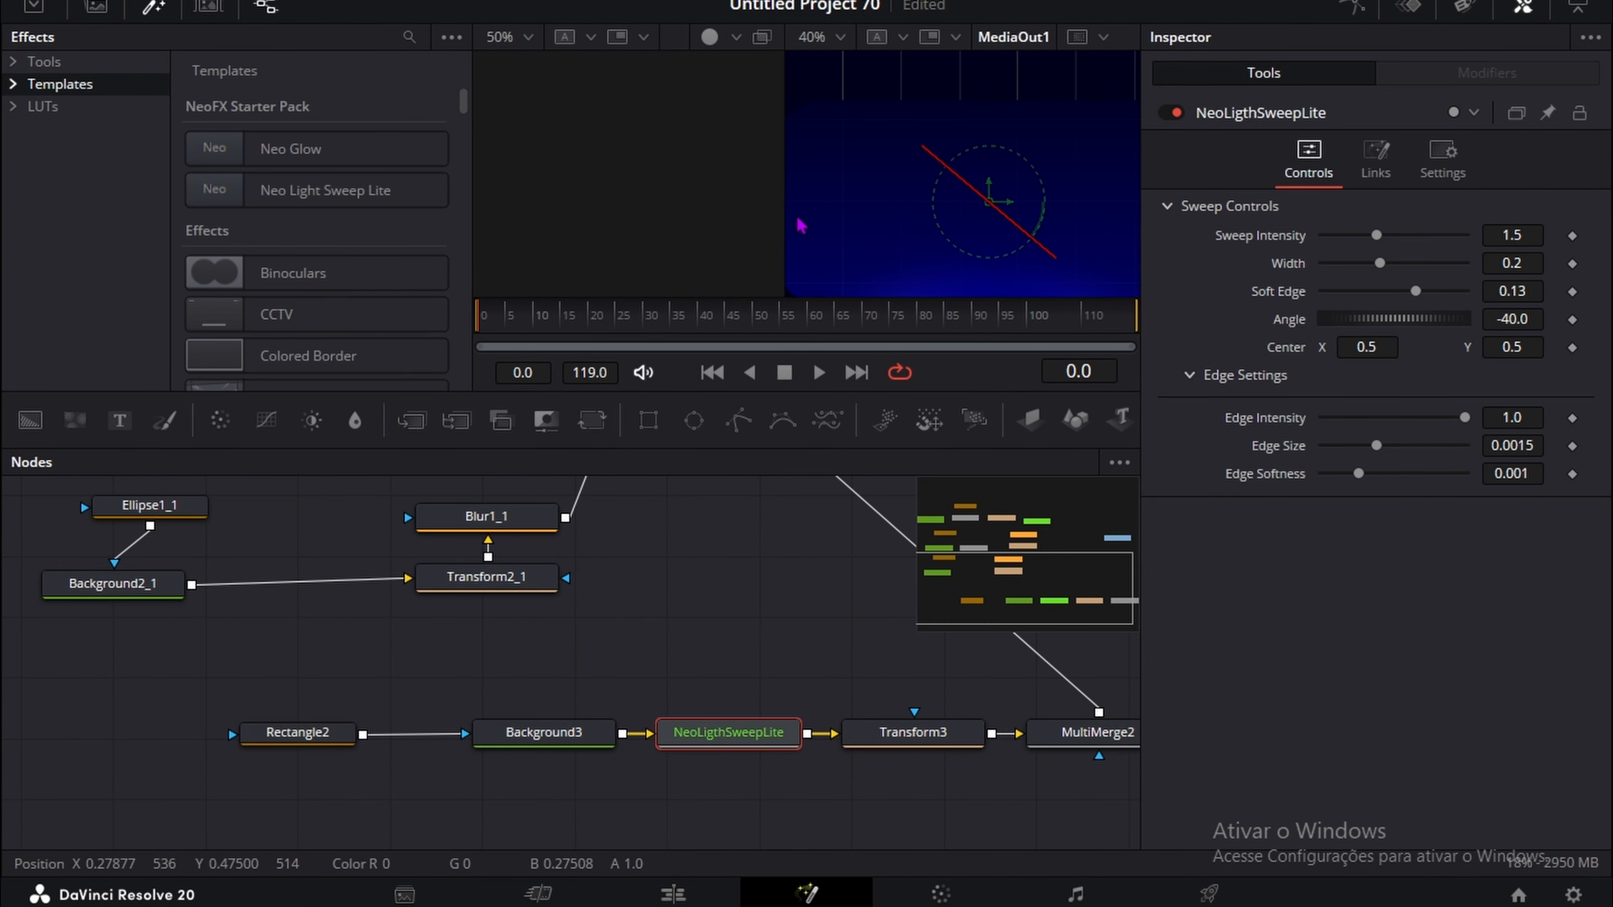
left_click(155, 8)
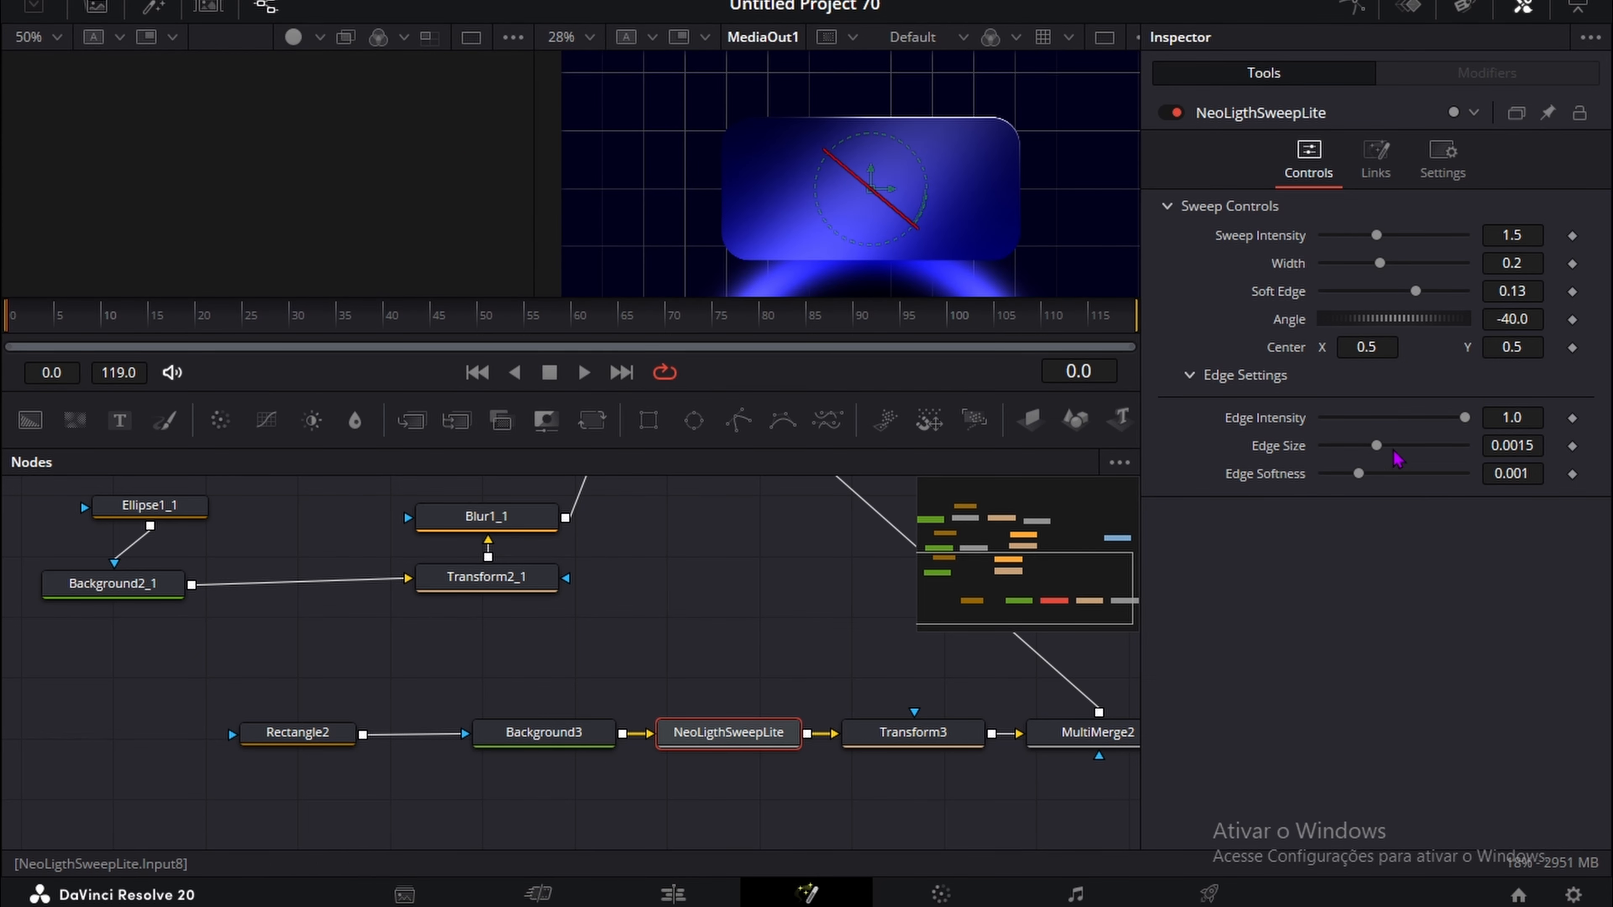
Step: Adjust the light sweep to Sweep Intensity 0.086, Width 0.4936, Soft Edge 0.0878 and Angle -25.2
left_click_drag(1487, 235, 571, 153)
left_click_drag(1516, 263, 1406, 243)
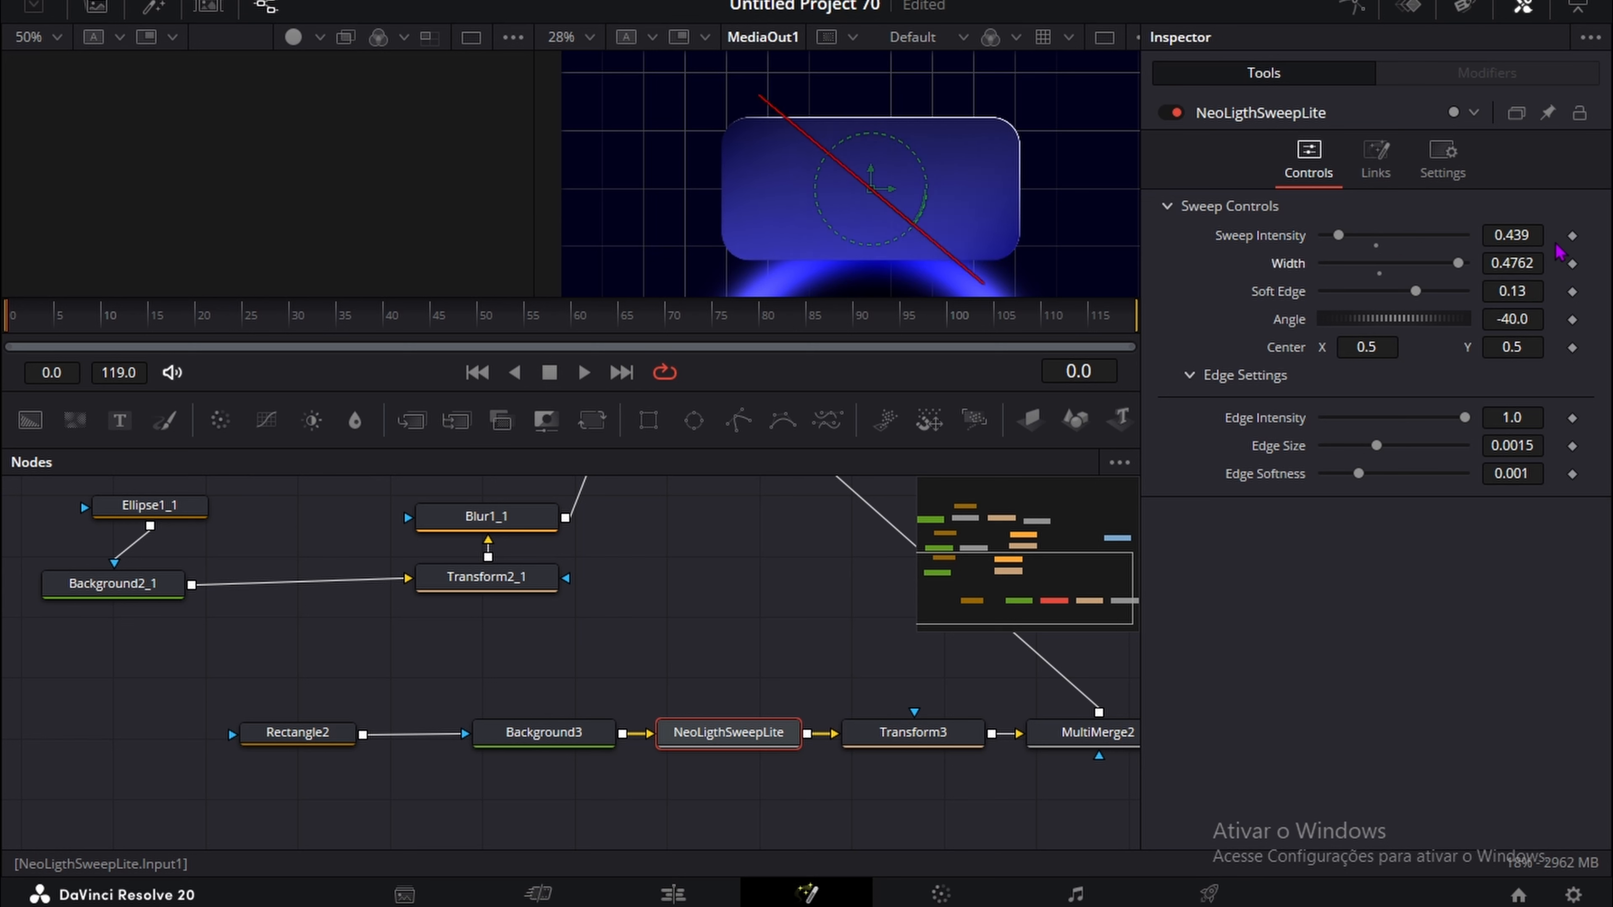
left_click_drag(1511, 235, 1543, 319)
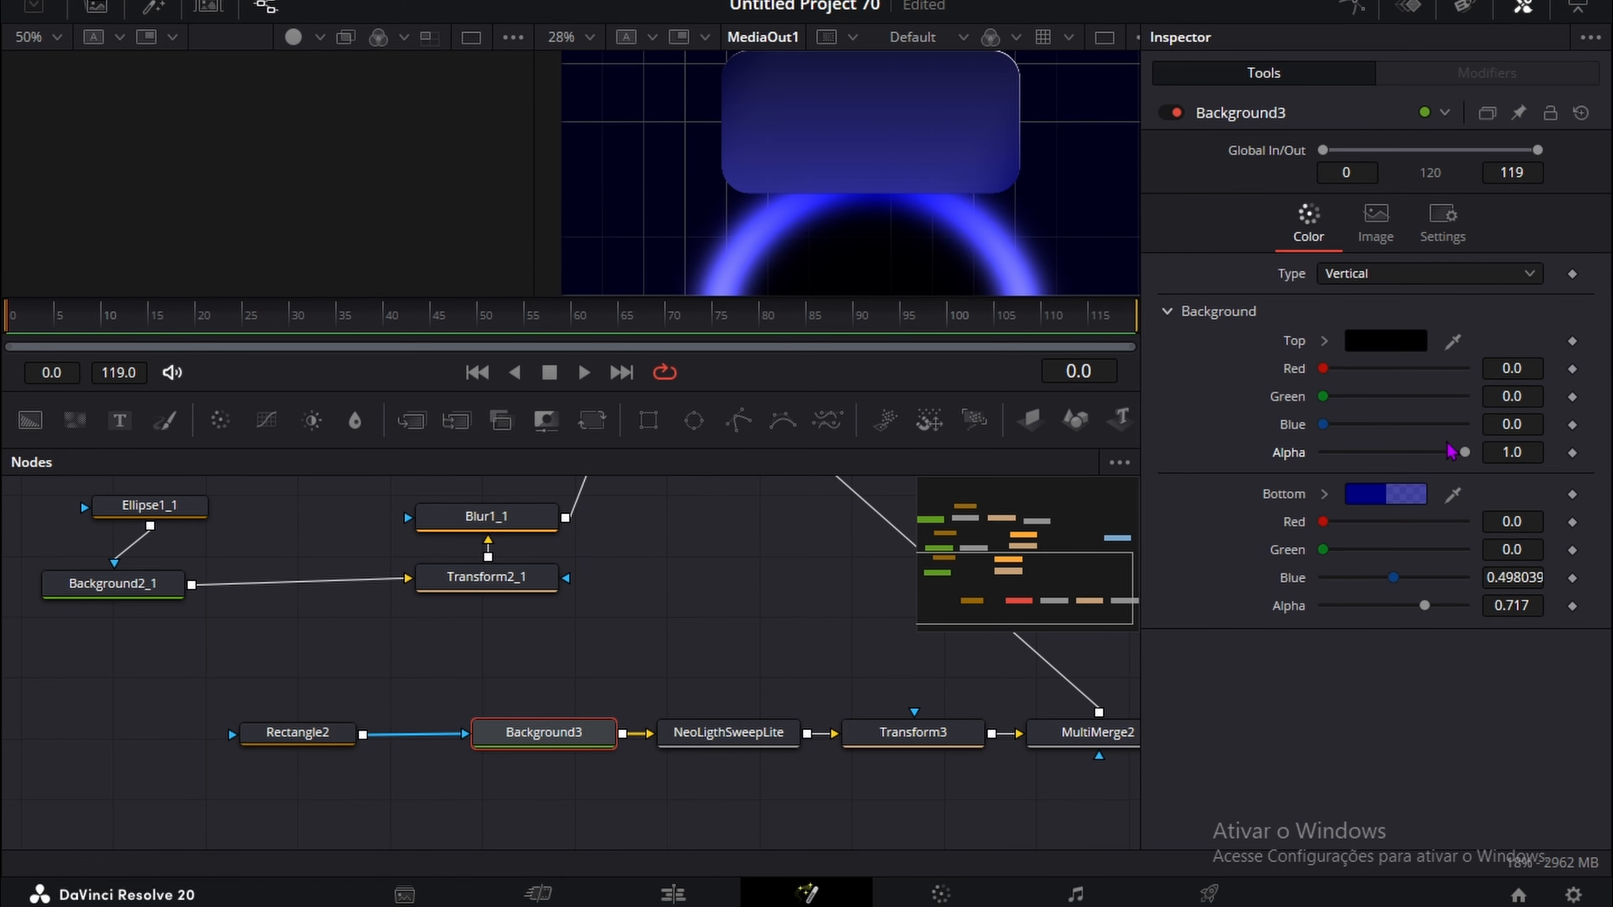
Step: Lower the Alpha of Background3's Top color to about 0.346
left_click_drag(1461, 453, 1386, 453)
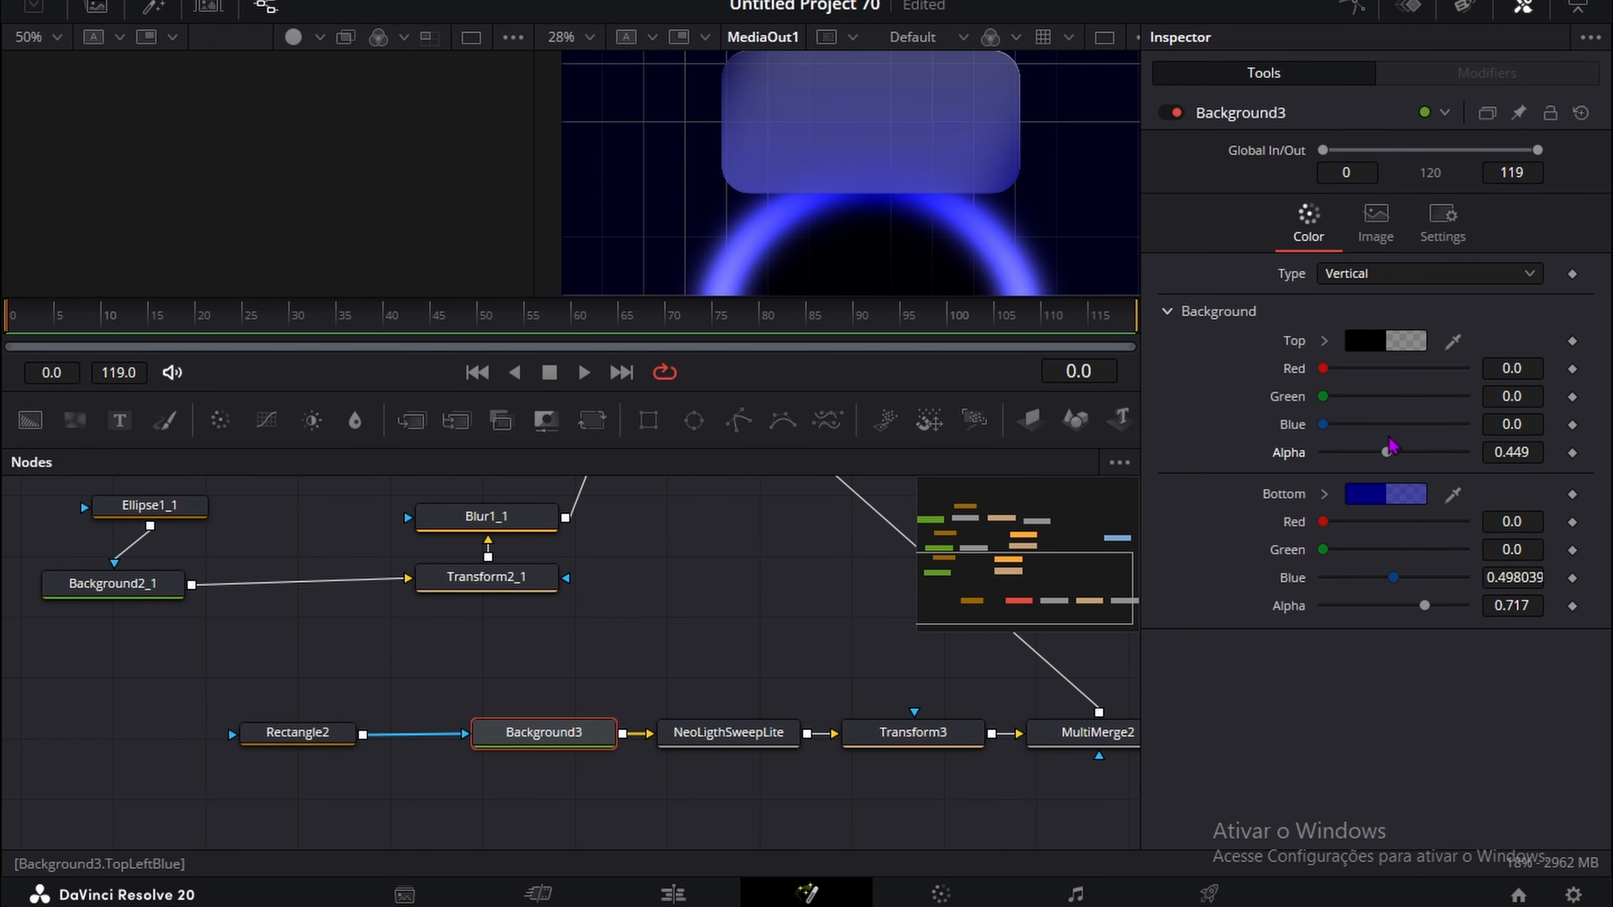
scroll(776, 222, "up", 2)
scroll(802, 191, "down", 1)
scroll(804, 166, "down", 2)
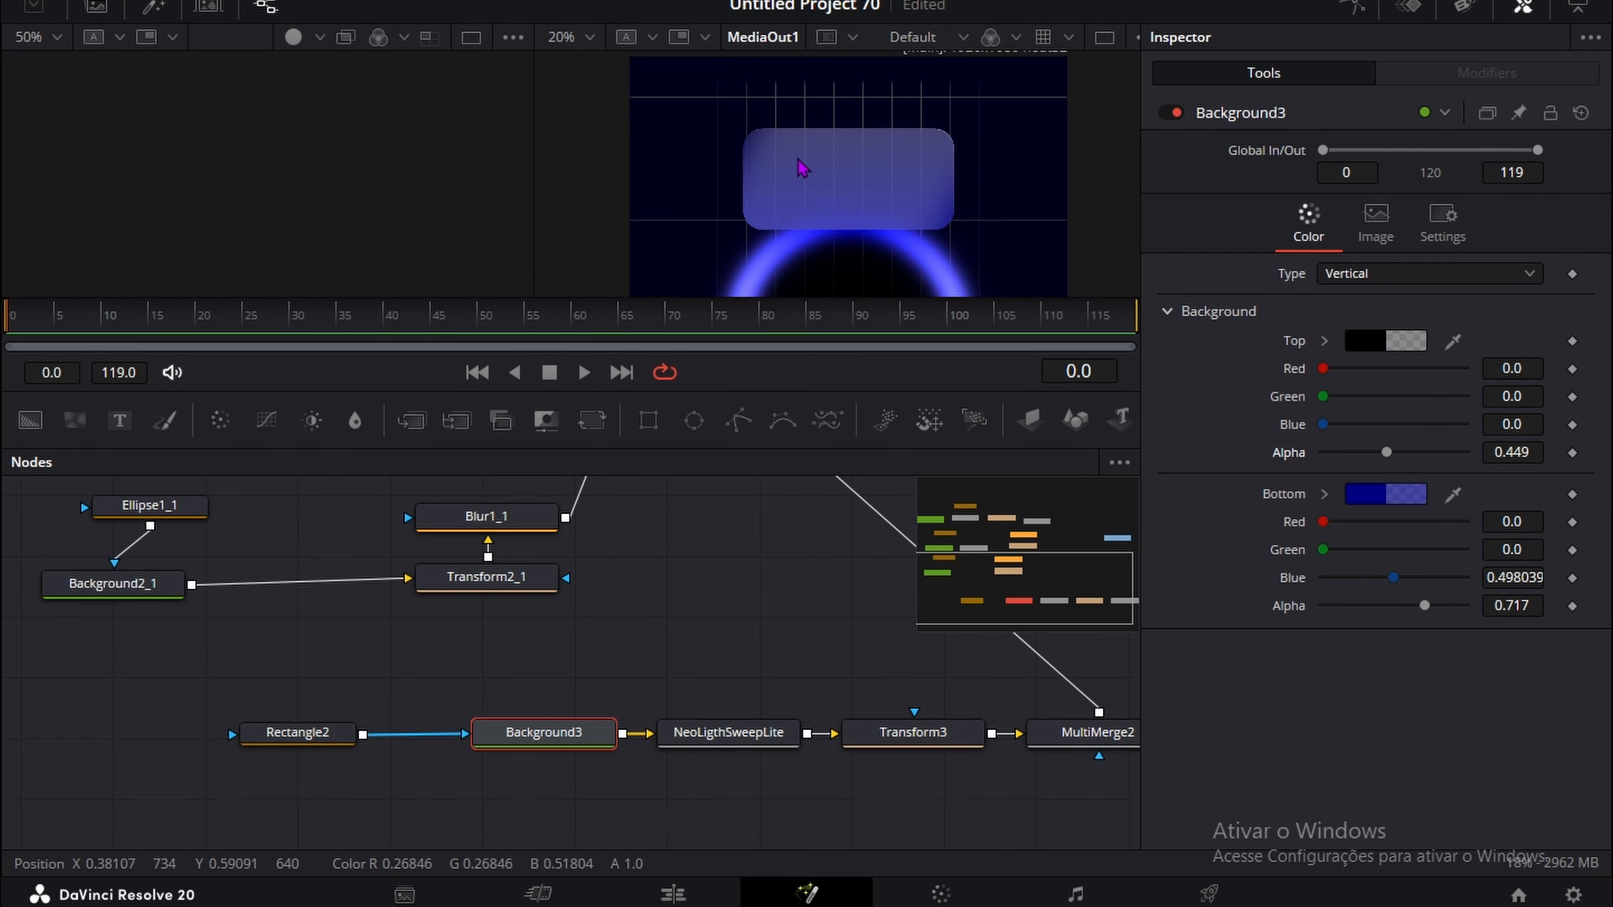
scroll(813, 164, "up", 4)
left_click_drag(1386, 453, 1372, 452)
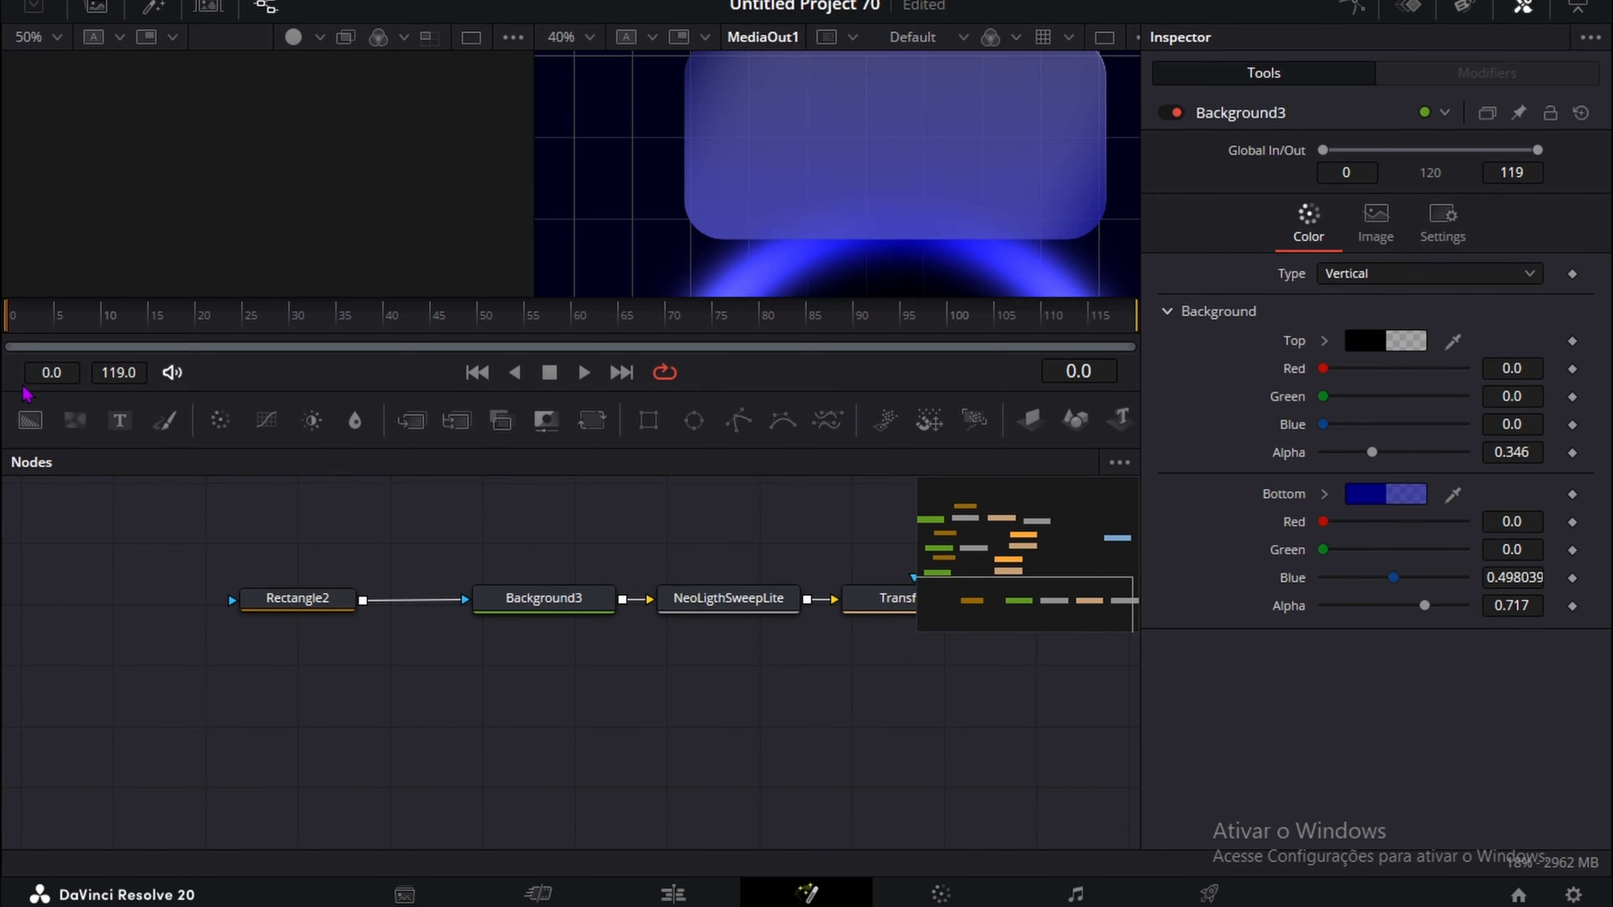
Step: Add a Text+ node to the node graph below Rectangle2
left_click_drag(118, 420, 317, 710)
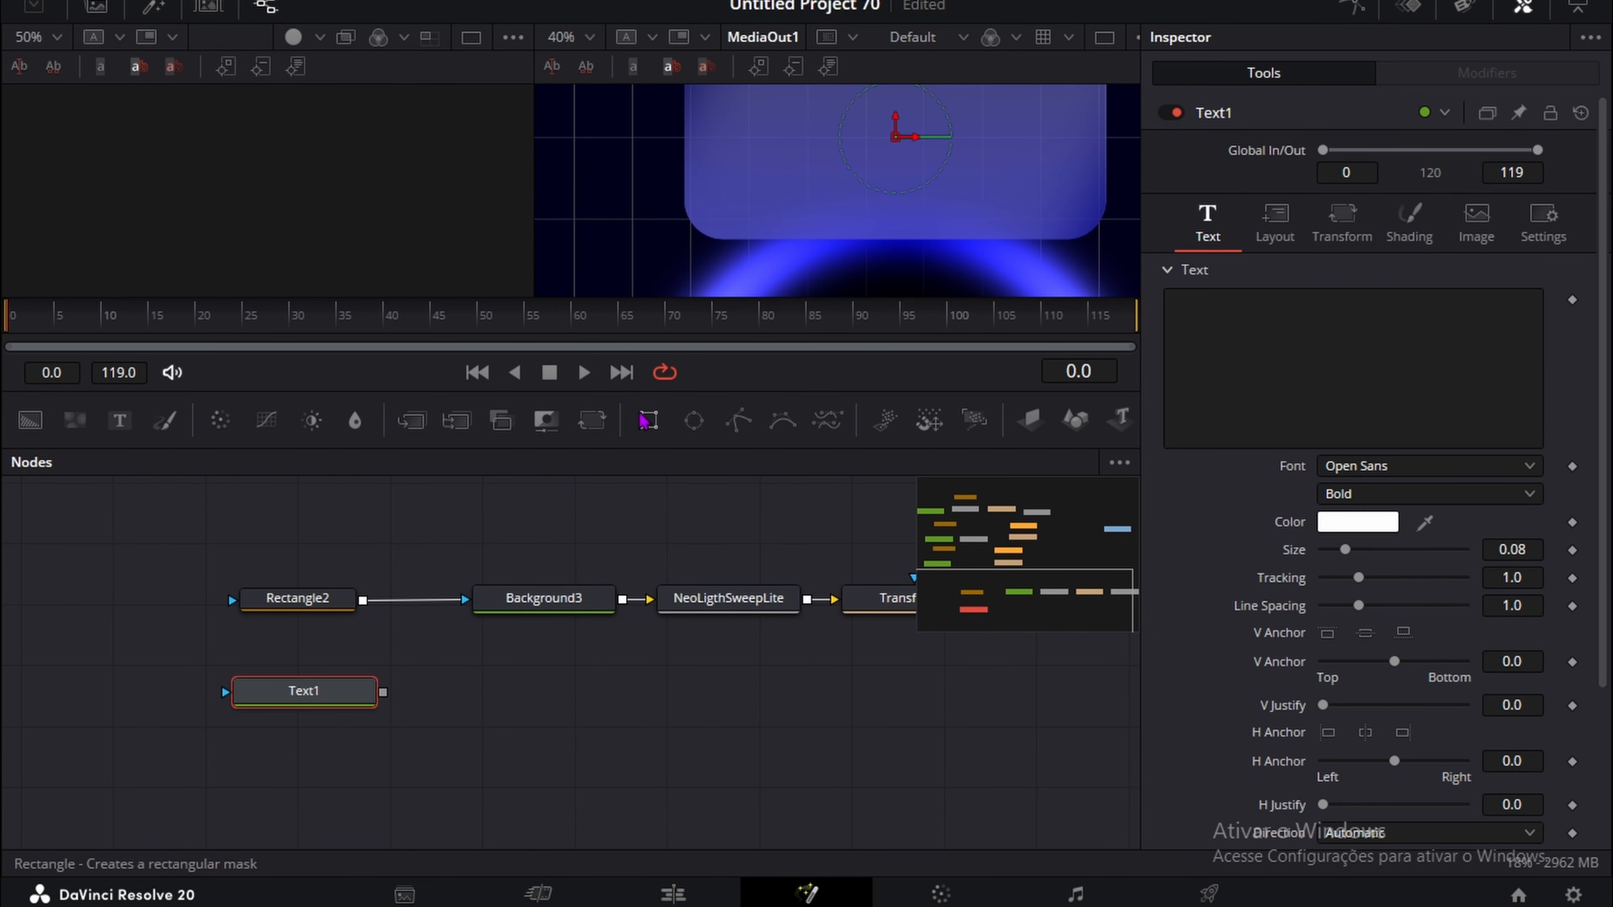
left_click(464, 713)
scroll(832, 183, "down", 2)
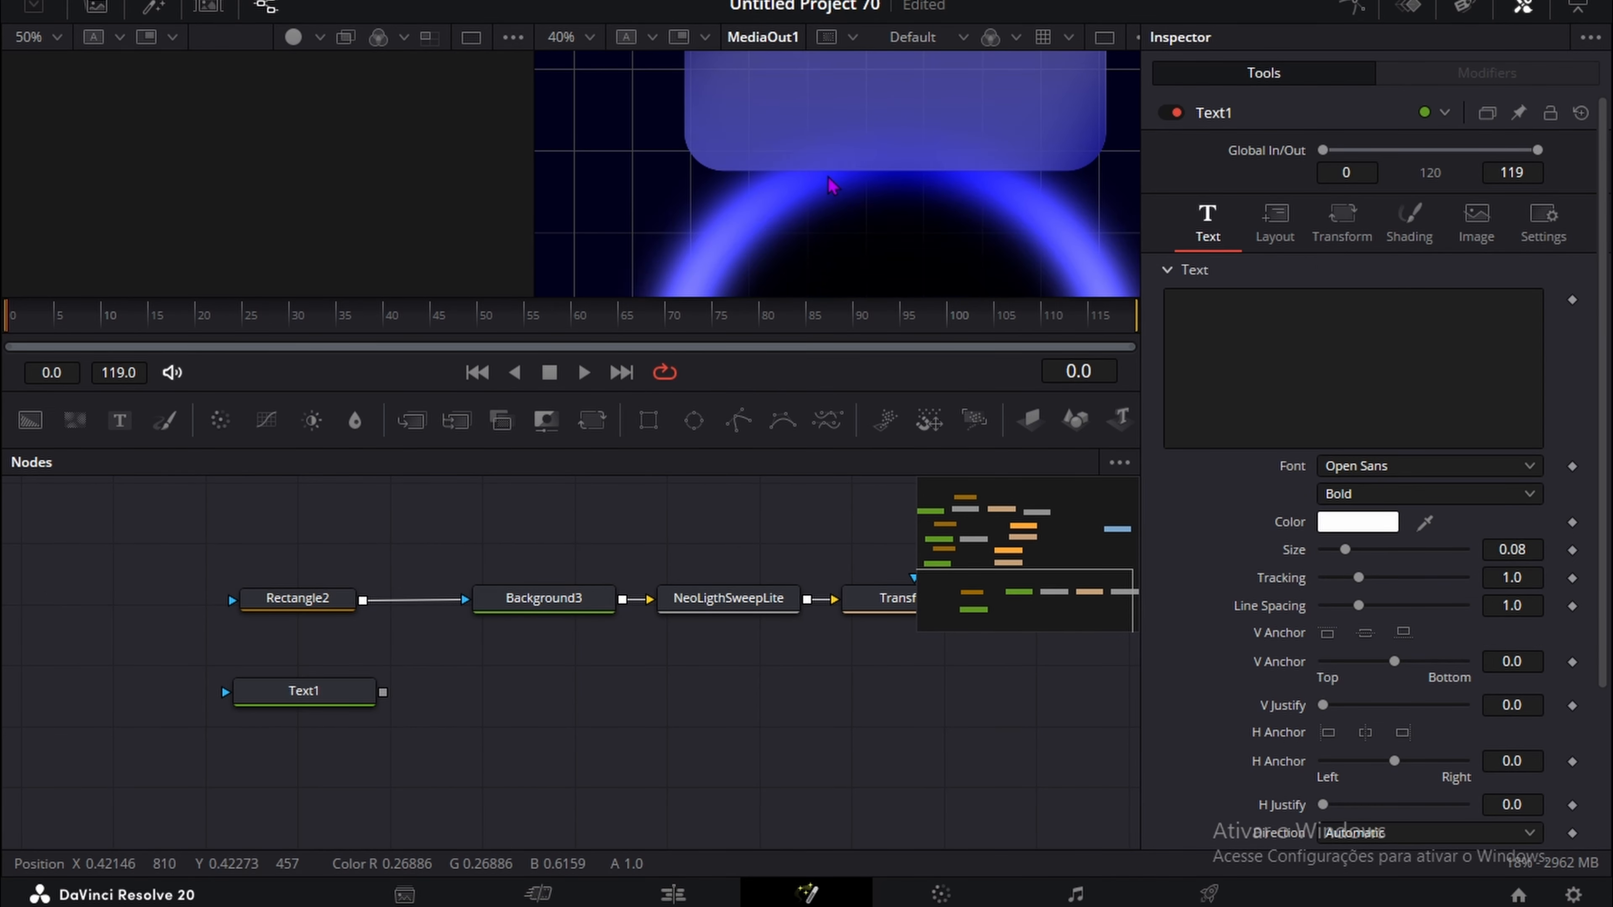
scroll(835, 187, "up", 2)
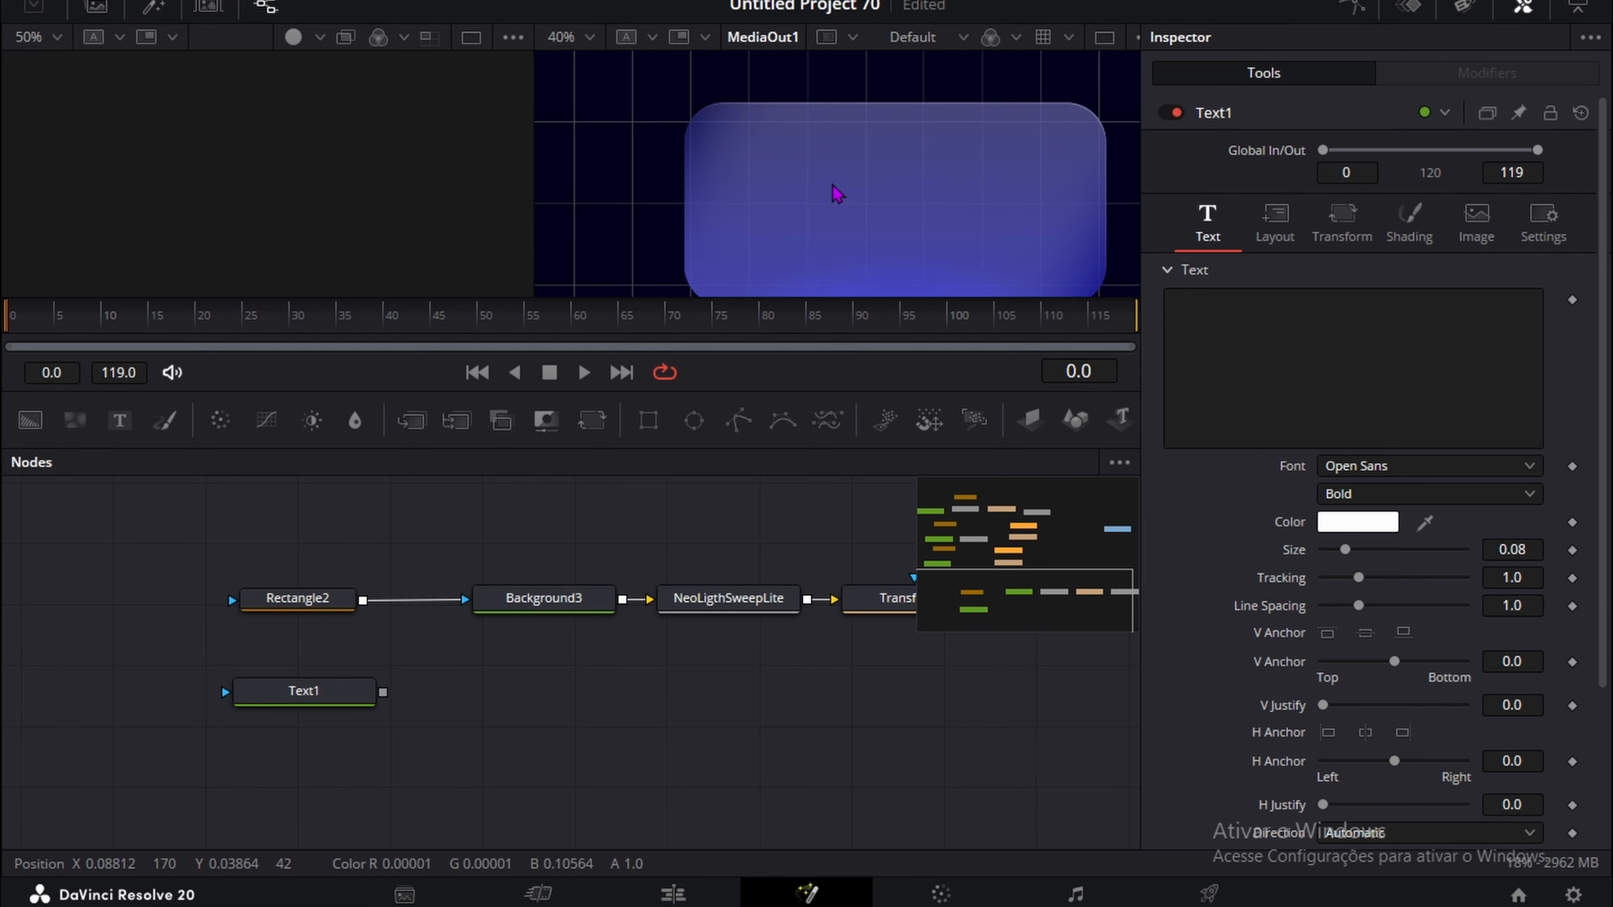
scroll(837, 199, "down", 1)
scroll(835, 194, "up", 2)
scroll(835, 196, "down", 2)
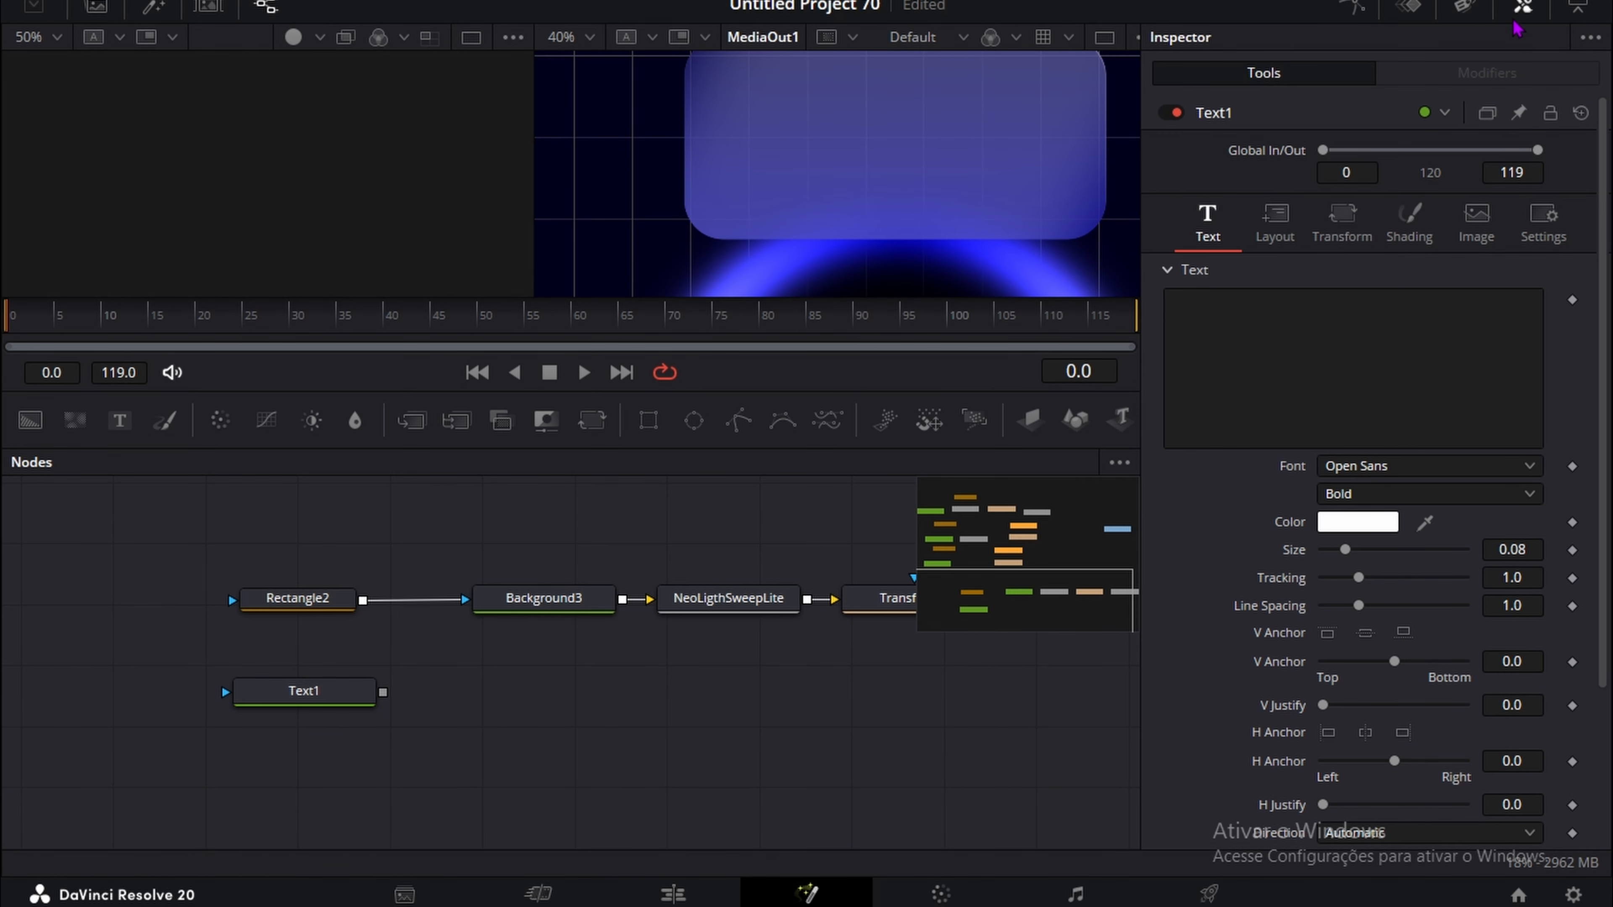
Step: Add a Transform node after Text1 and connect its output to MultiMerge2
left_click(1522, 6)
left_click(320, 686)
key("shift+space")
type("t")
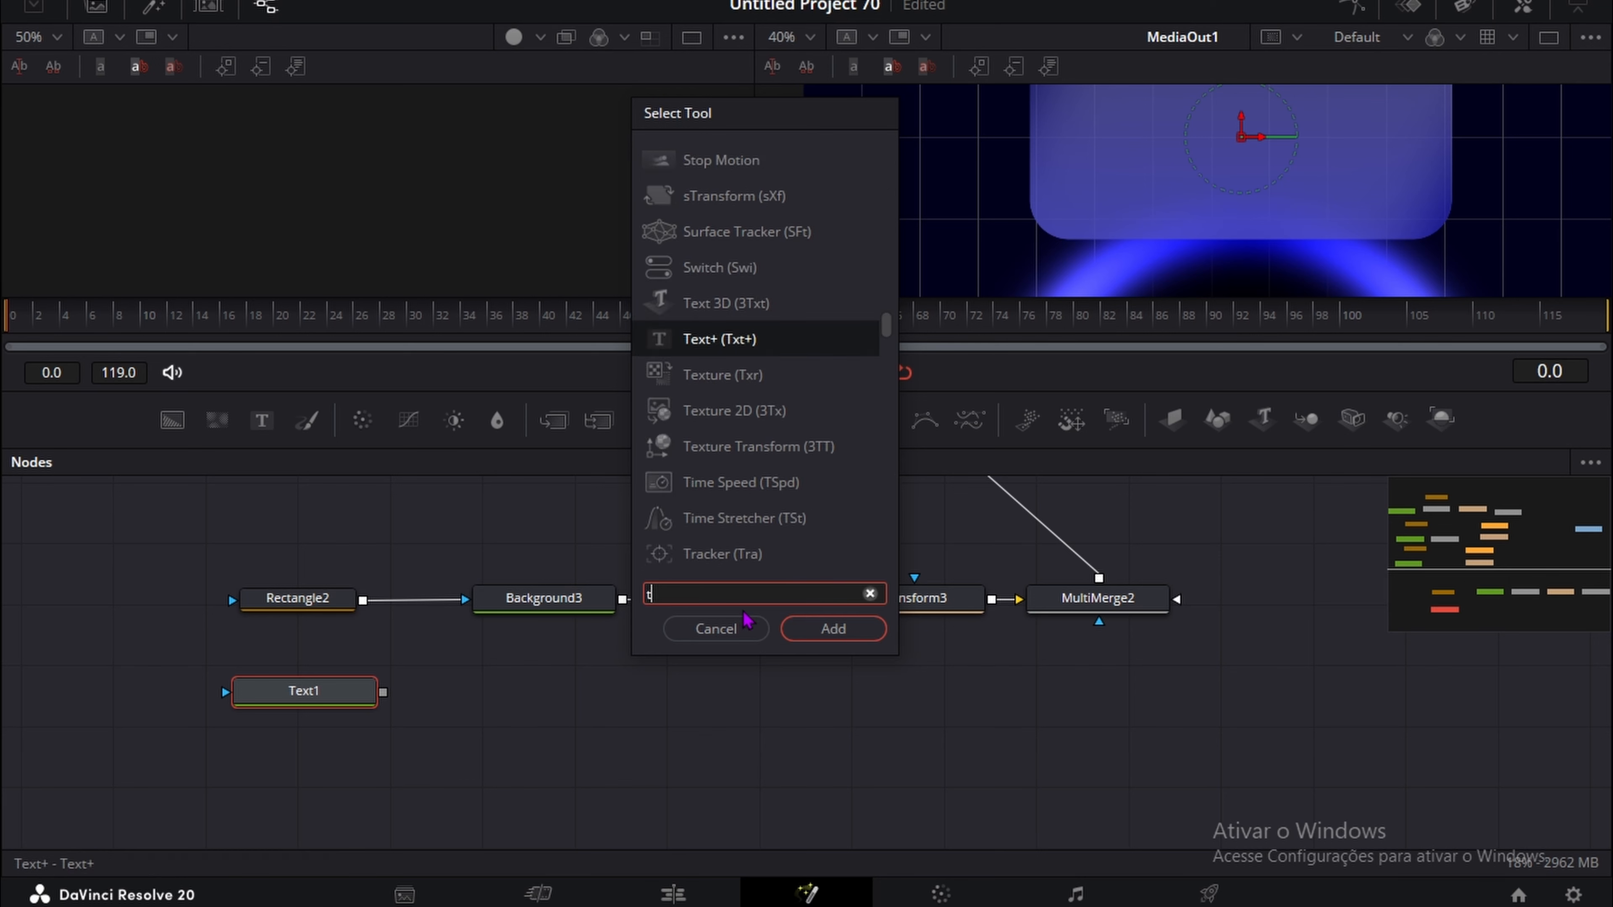
type("ransform")
key("Return")
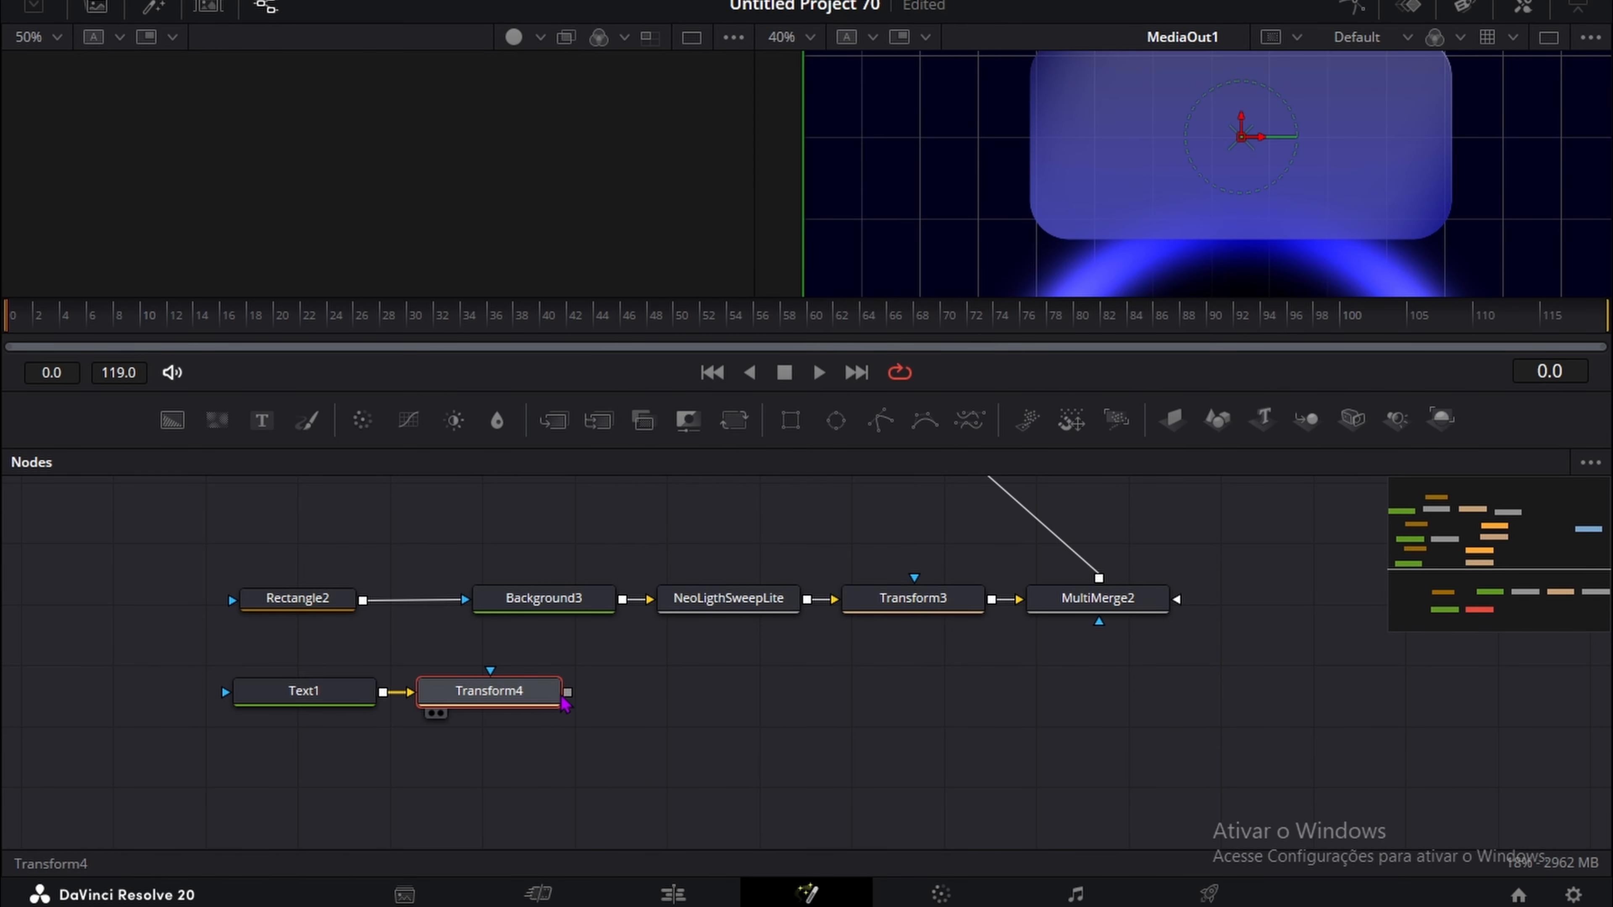
left_click_drag(562, 702, 1137, 600)
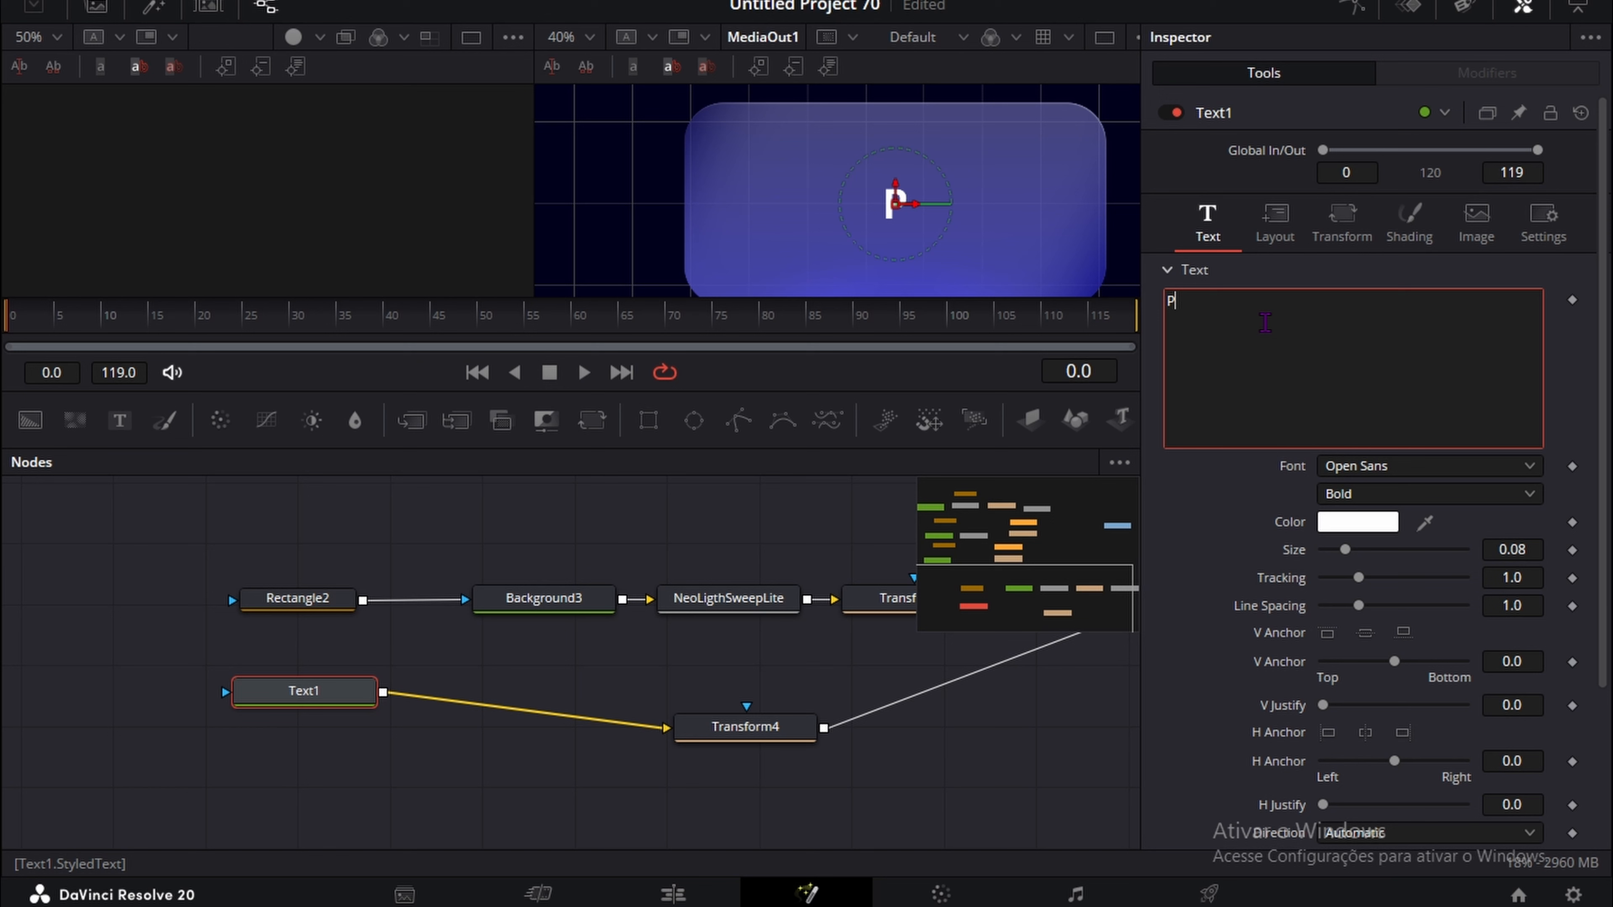
Step: Enter "Projectone.png" as Text1's text and reduce its Size to 0.0427
type("rojectone")
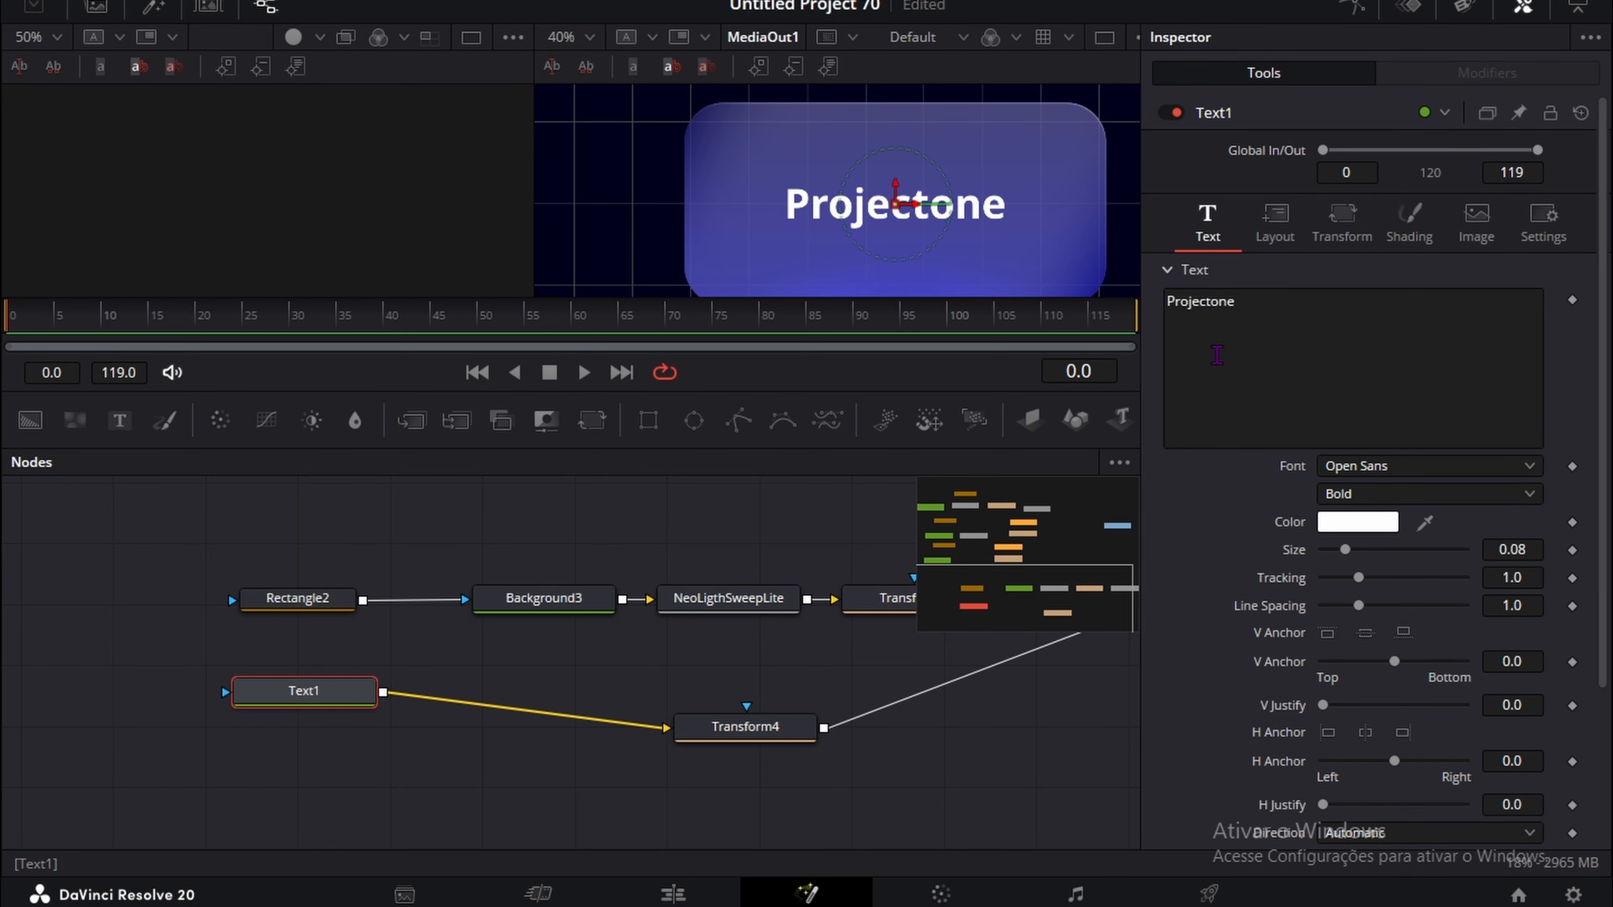
left_click(1254, 313)
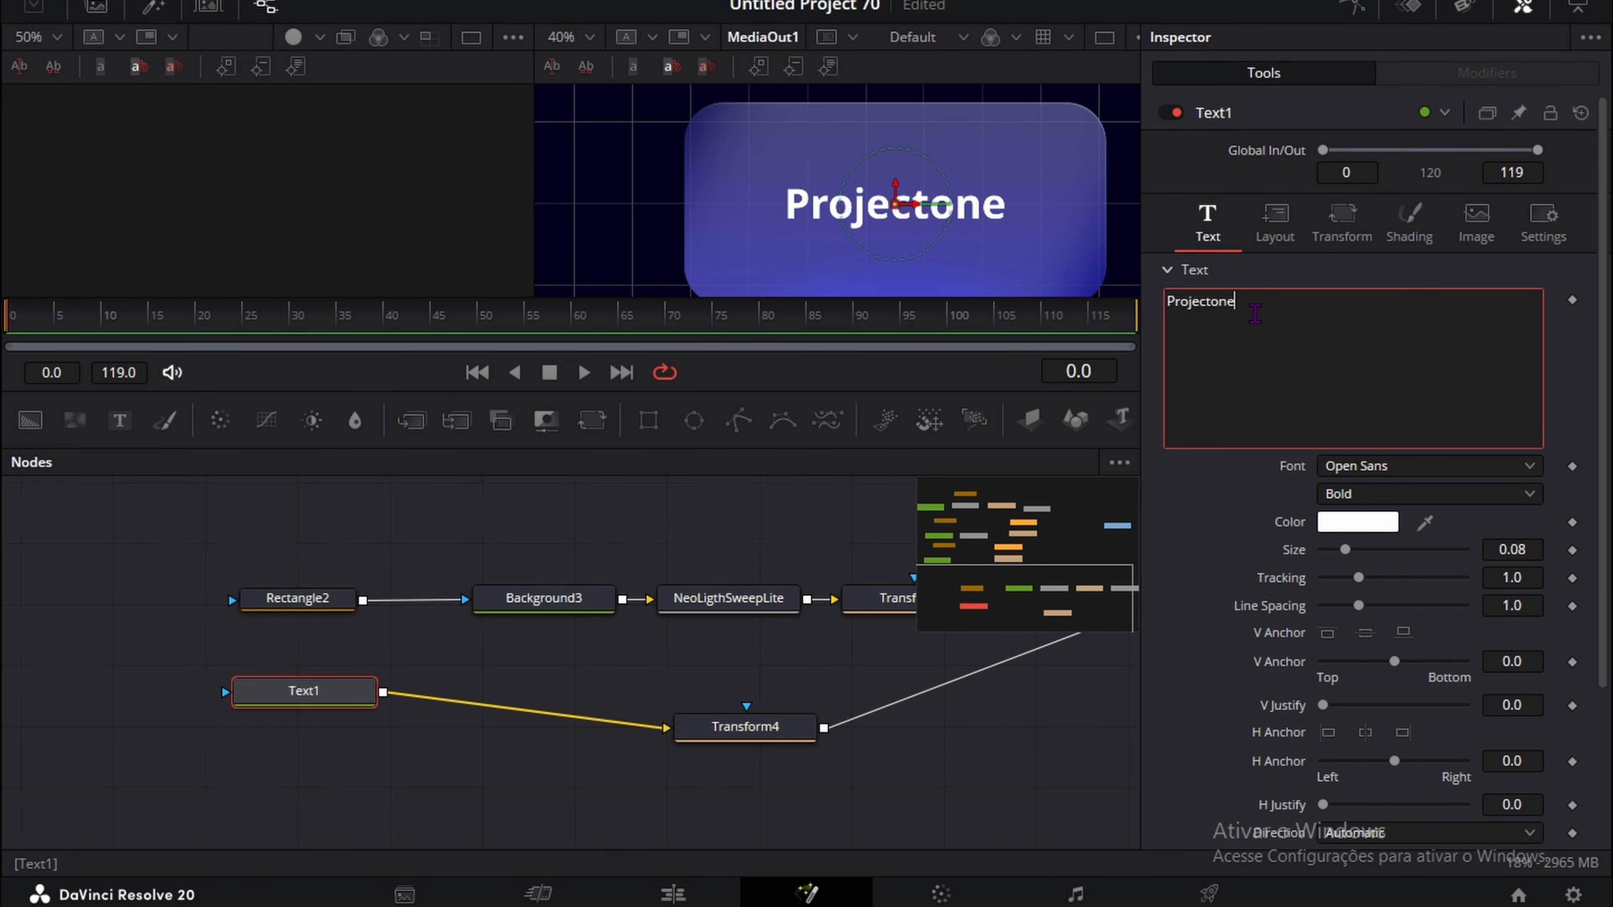
type(".")
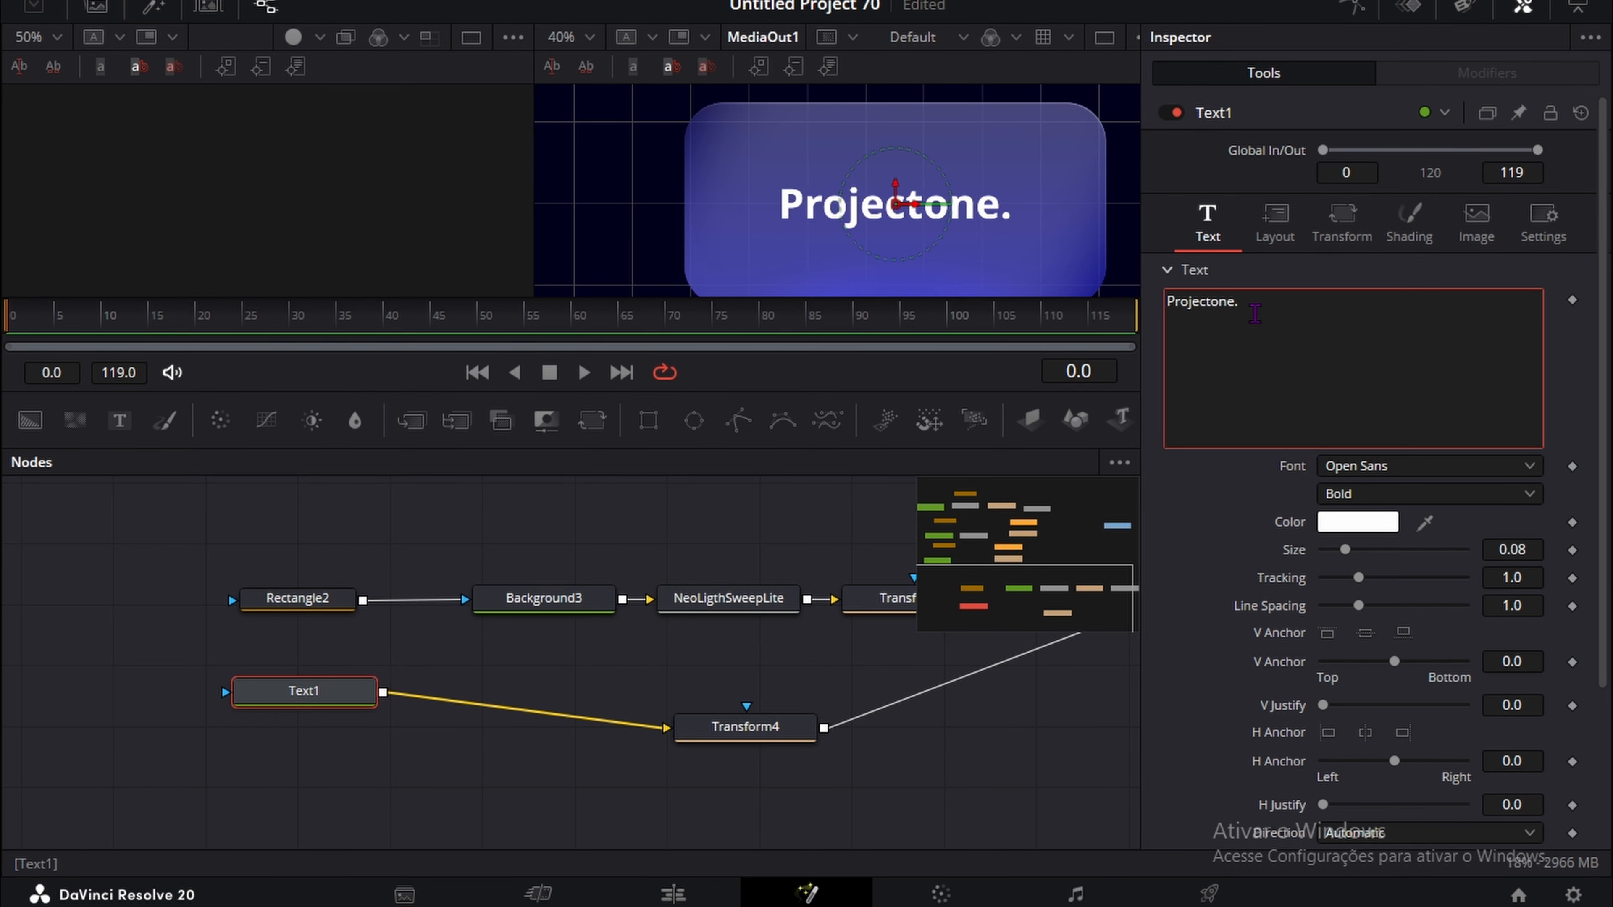
type("png")
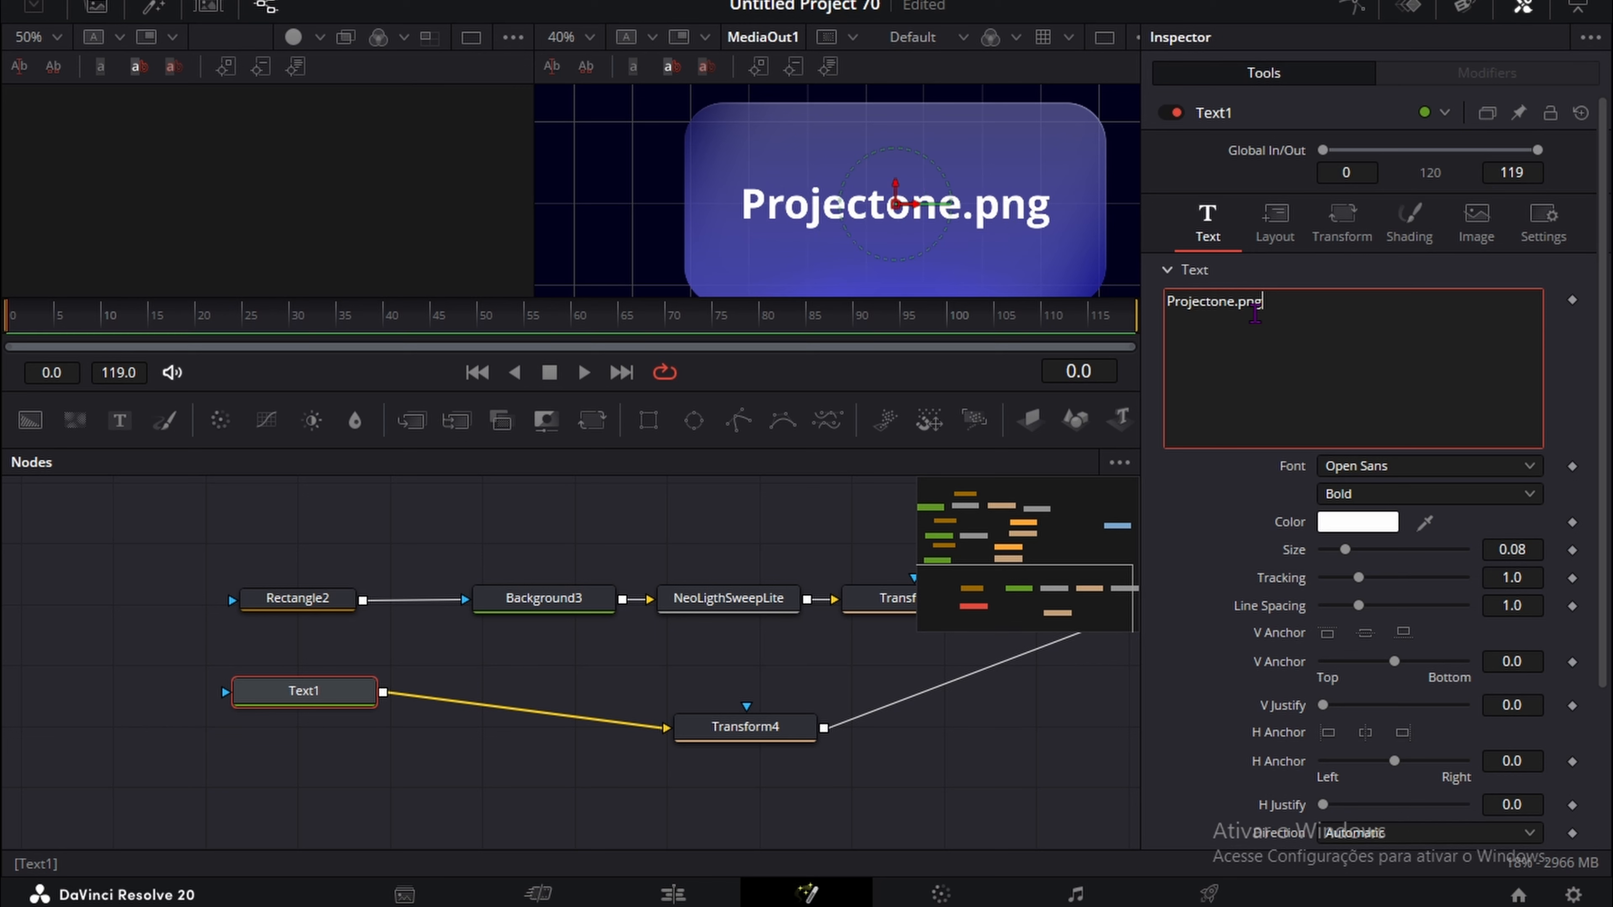
left_click_drag(1507, 540, 1454, 540)
left_click(539, 672)
Step: Shift the text with Transform4 by setting Center X to 0.526 and raising Center Y slightly
left_click(713, 725)
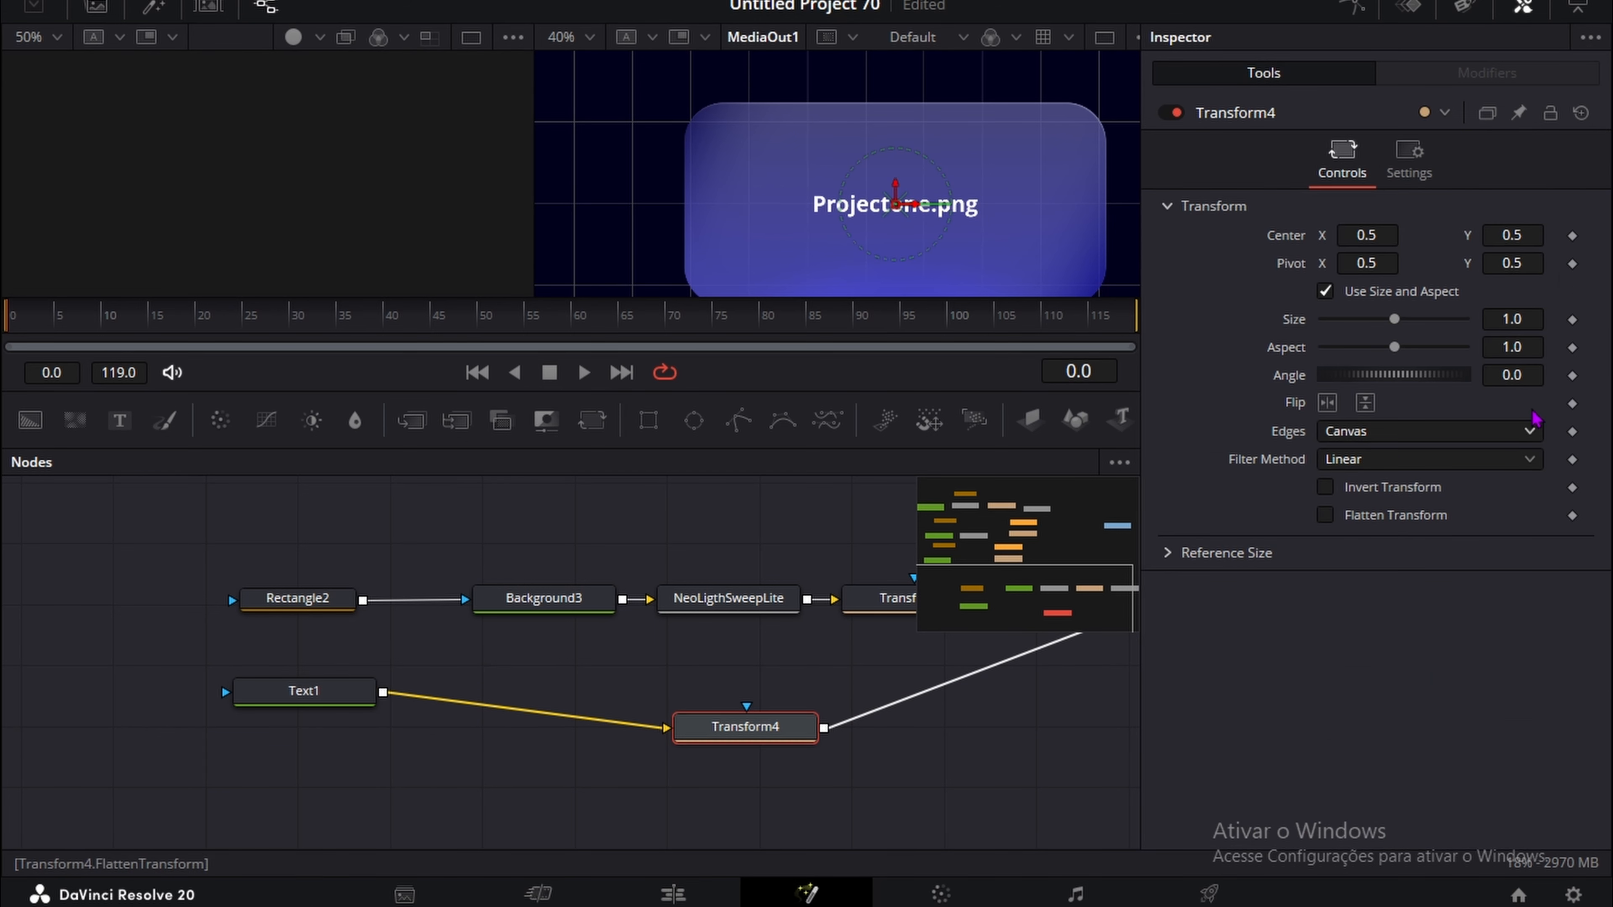
mouse_move(1380, 234)
left_mouse_down()
mouse_move(1429, 234)
mouse_move(1396, 234)
left_mouse_up()
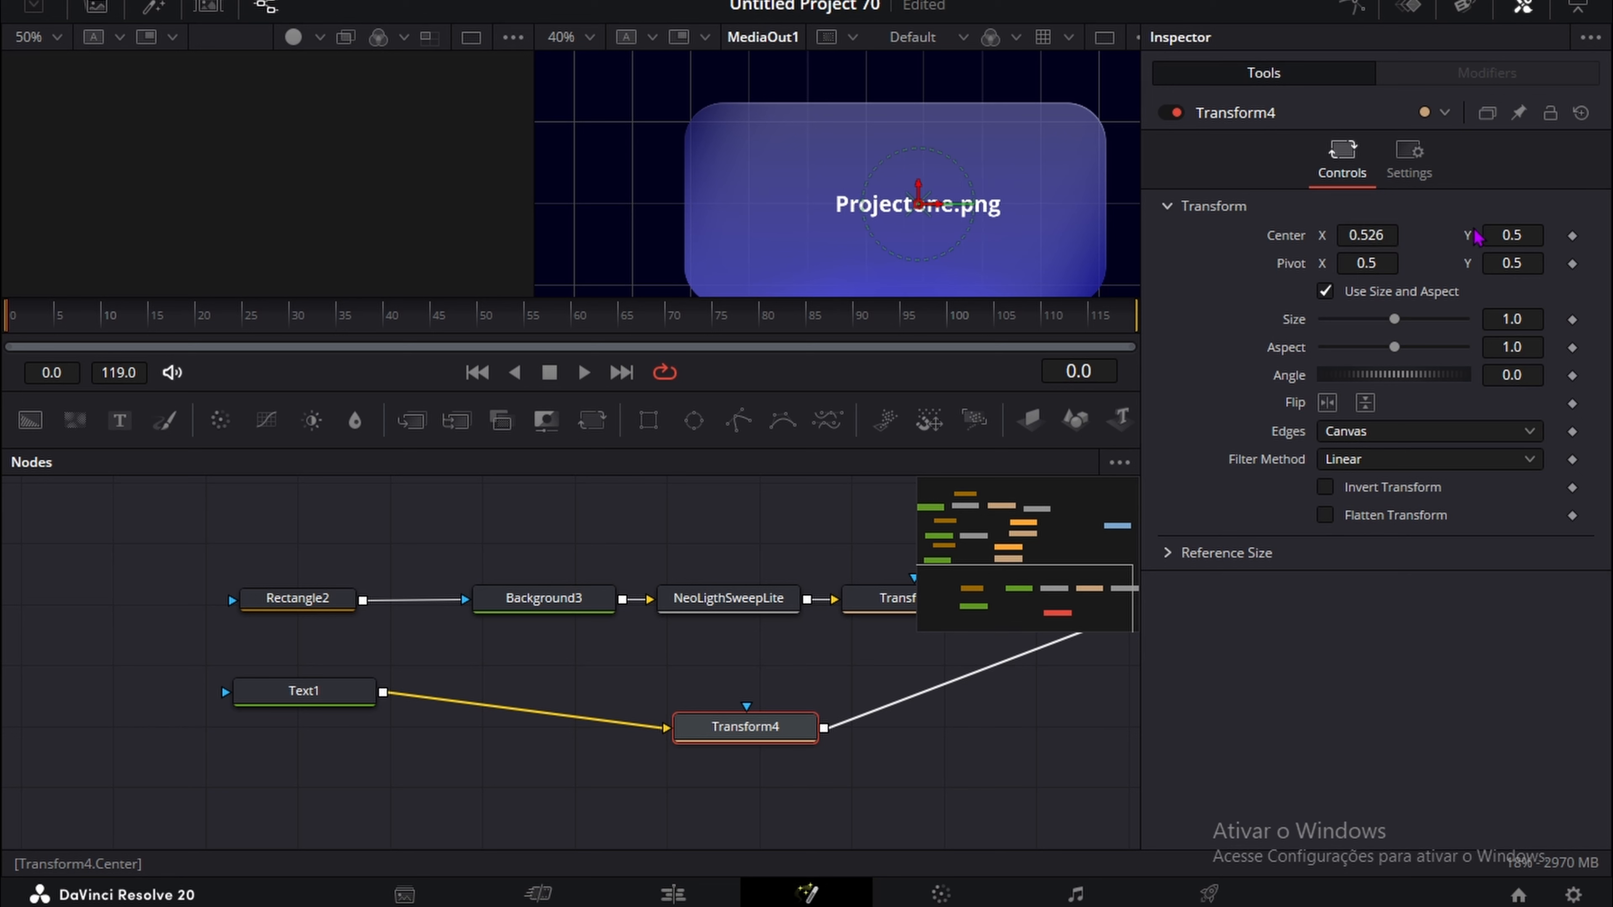
left_click_drag(1506, 235, 1517, 236)
left_click(691, 782)
Step: Delete the NeoLigthSweepLite node between Background3 and Transform3
left_click(590, 598)
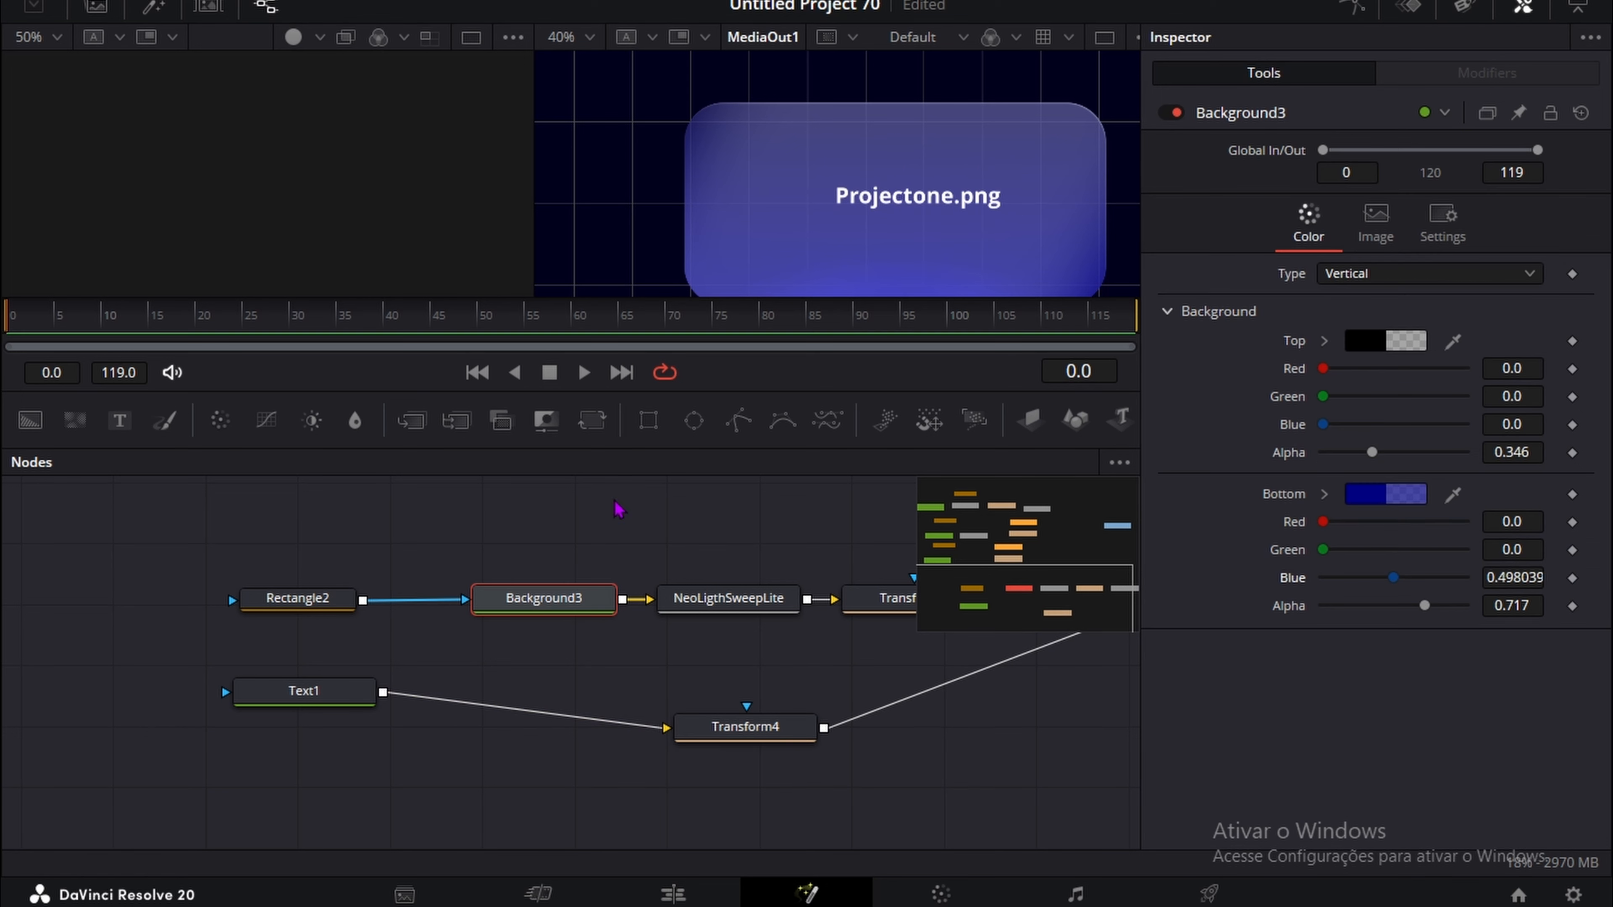
left_click(711, 600)
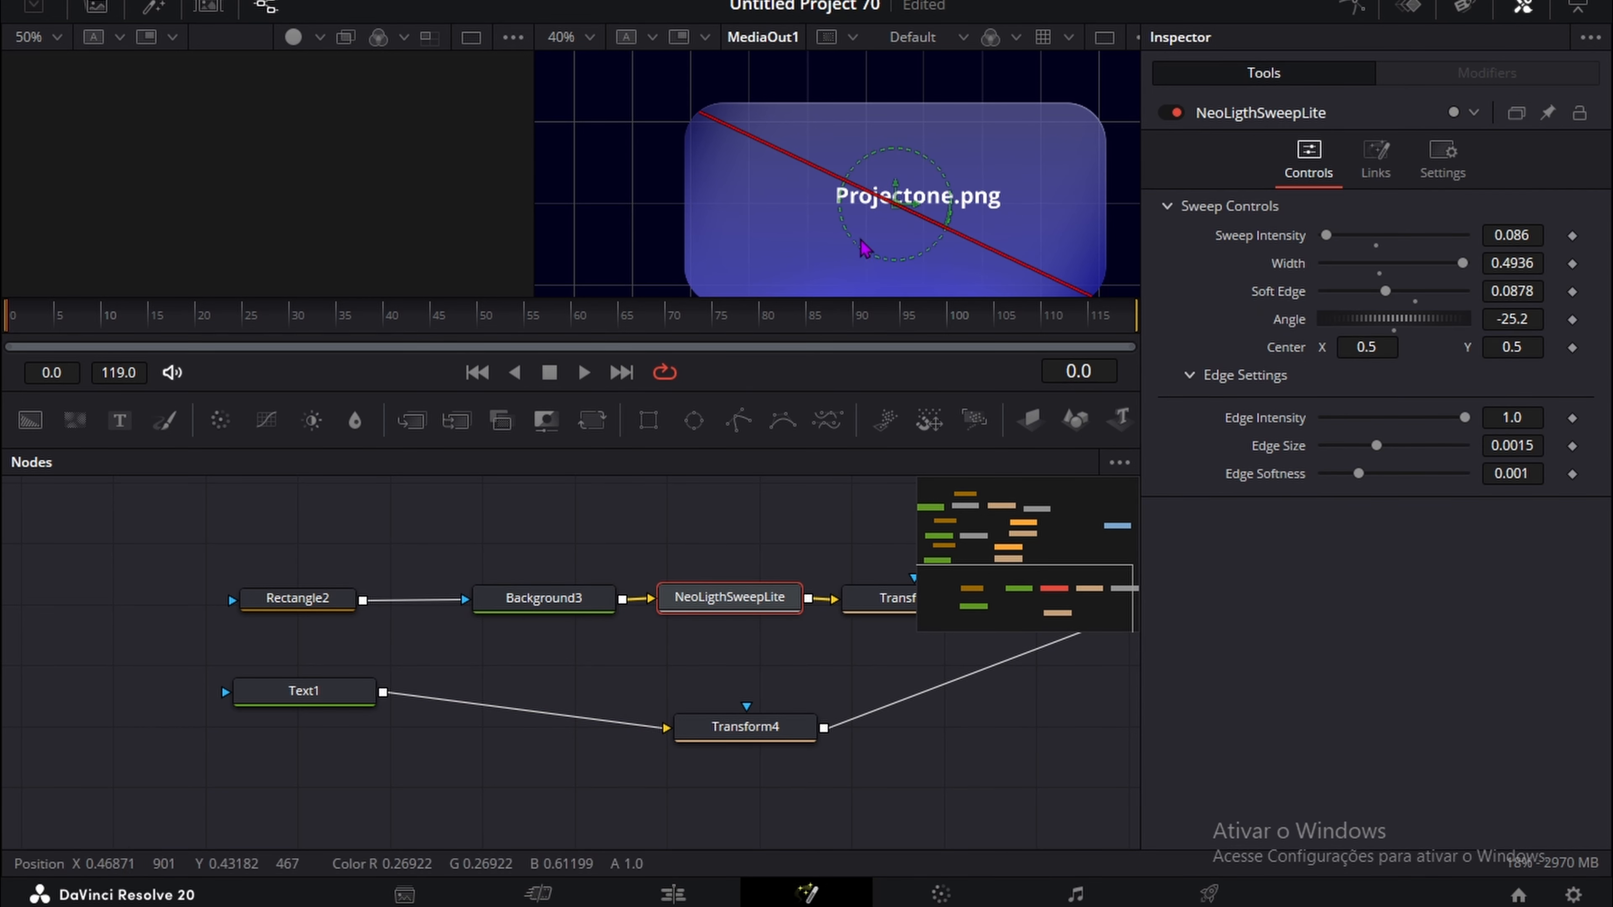
key("Delete")
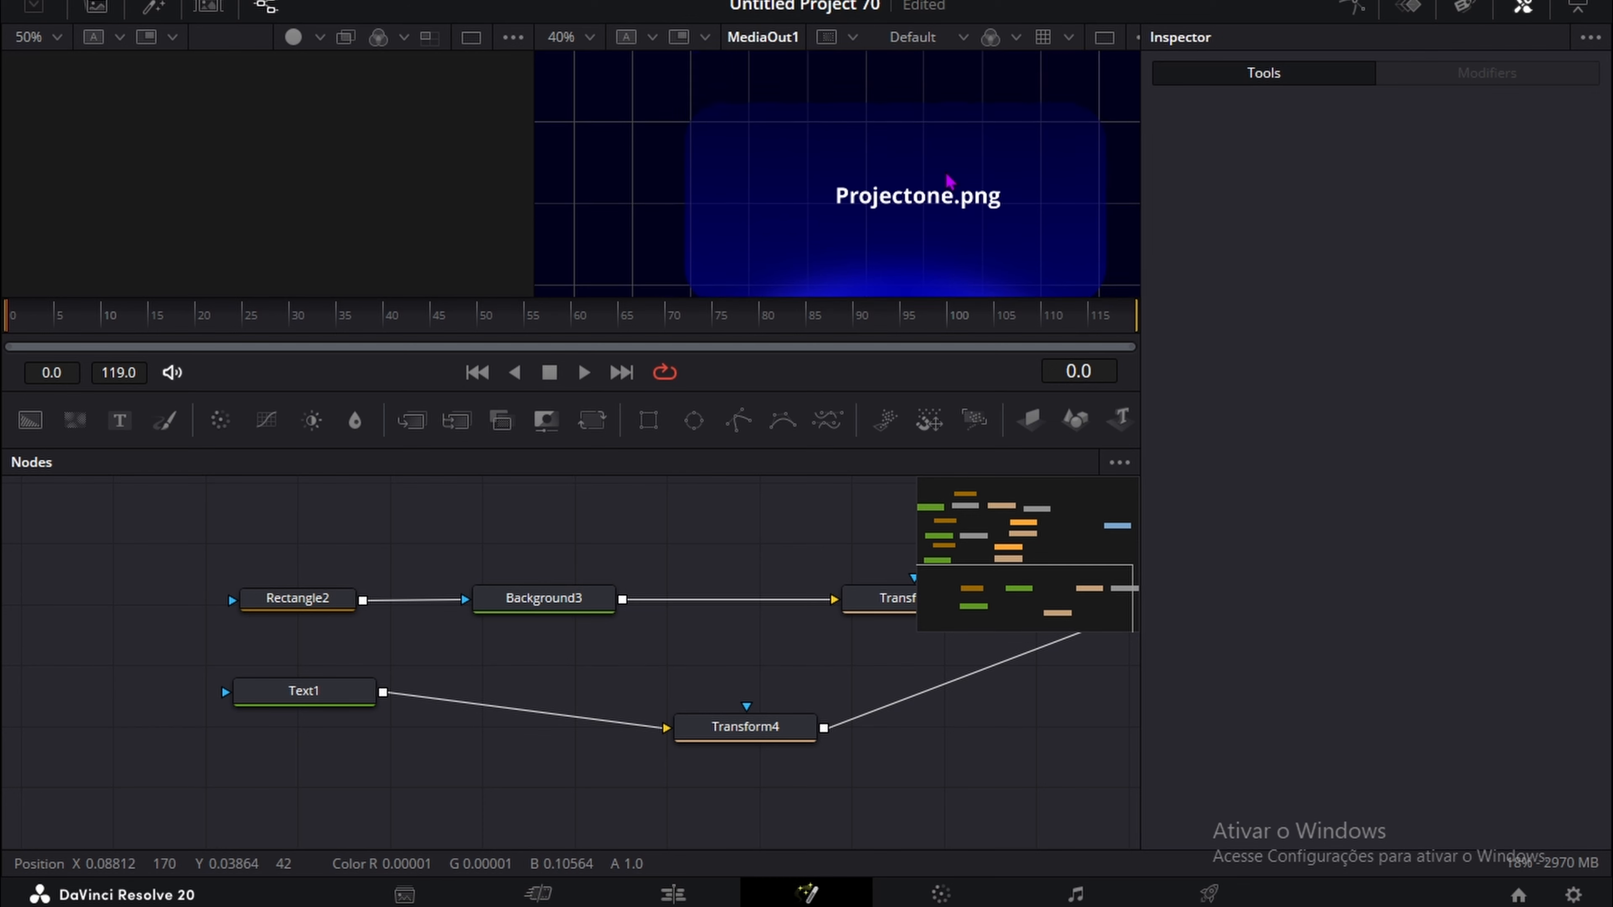
key("ctrl+z")
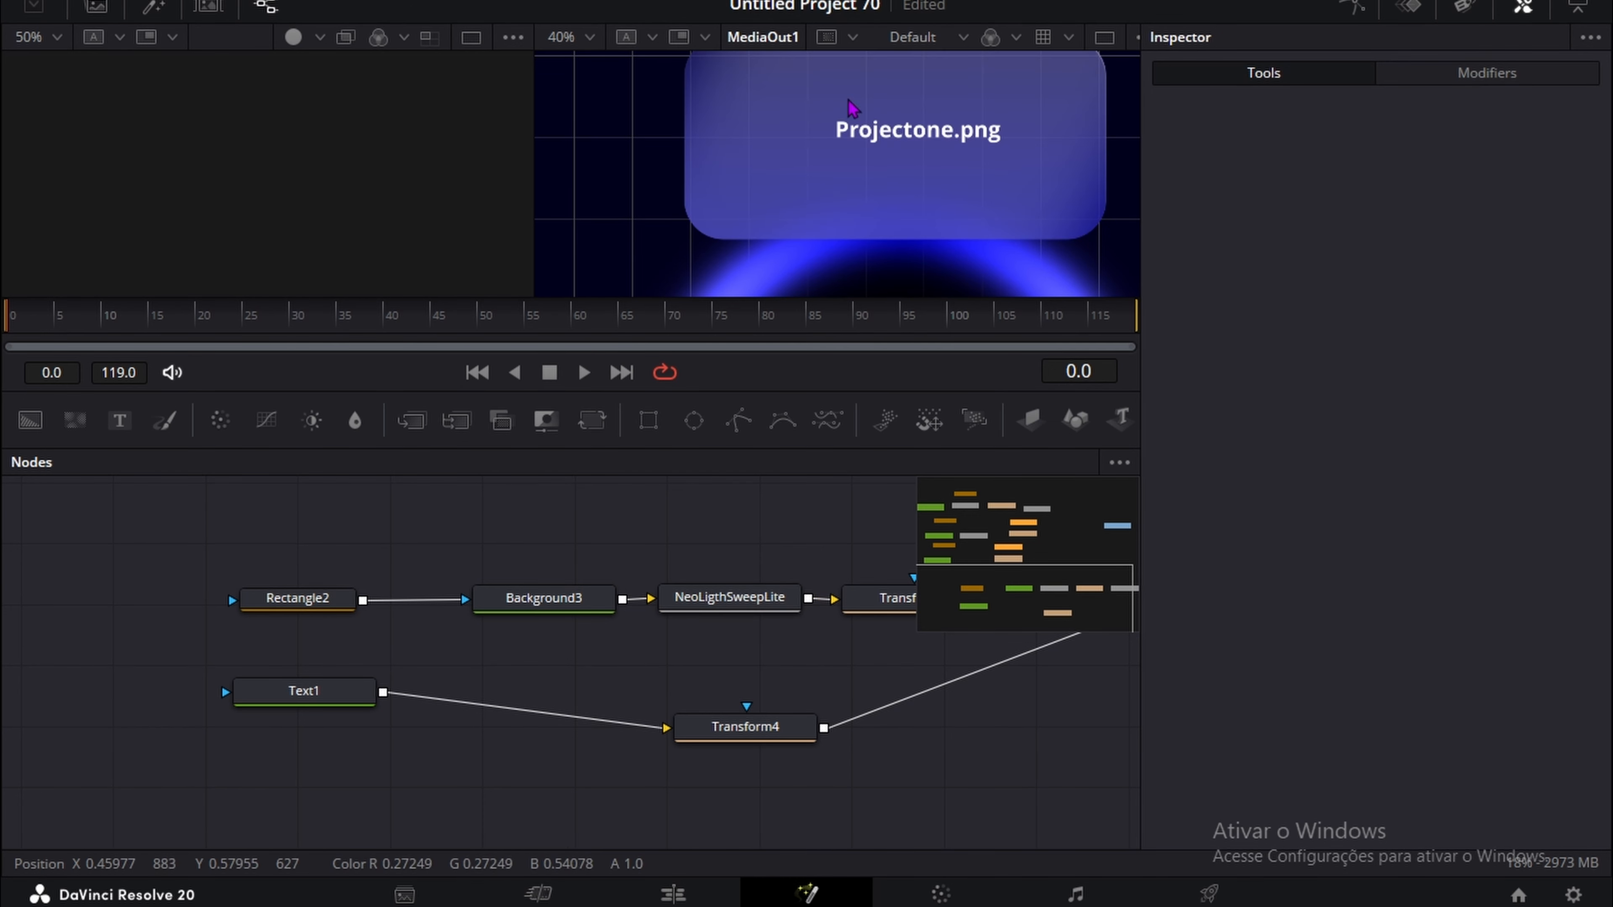
left_click(755, 604)
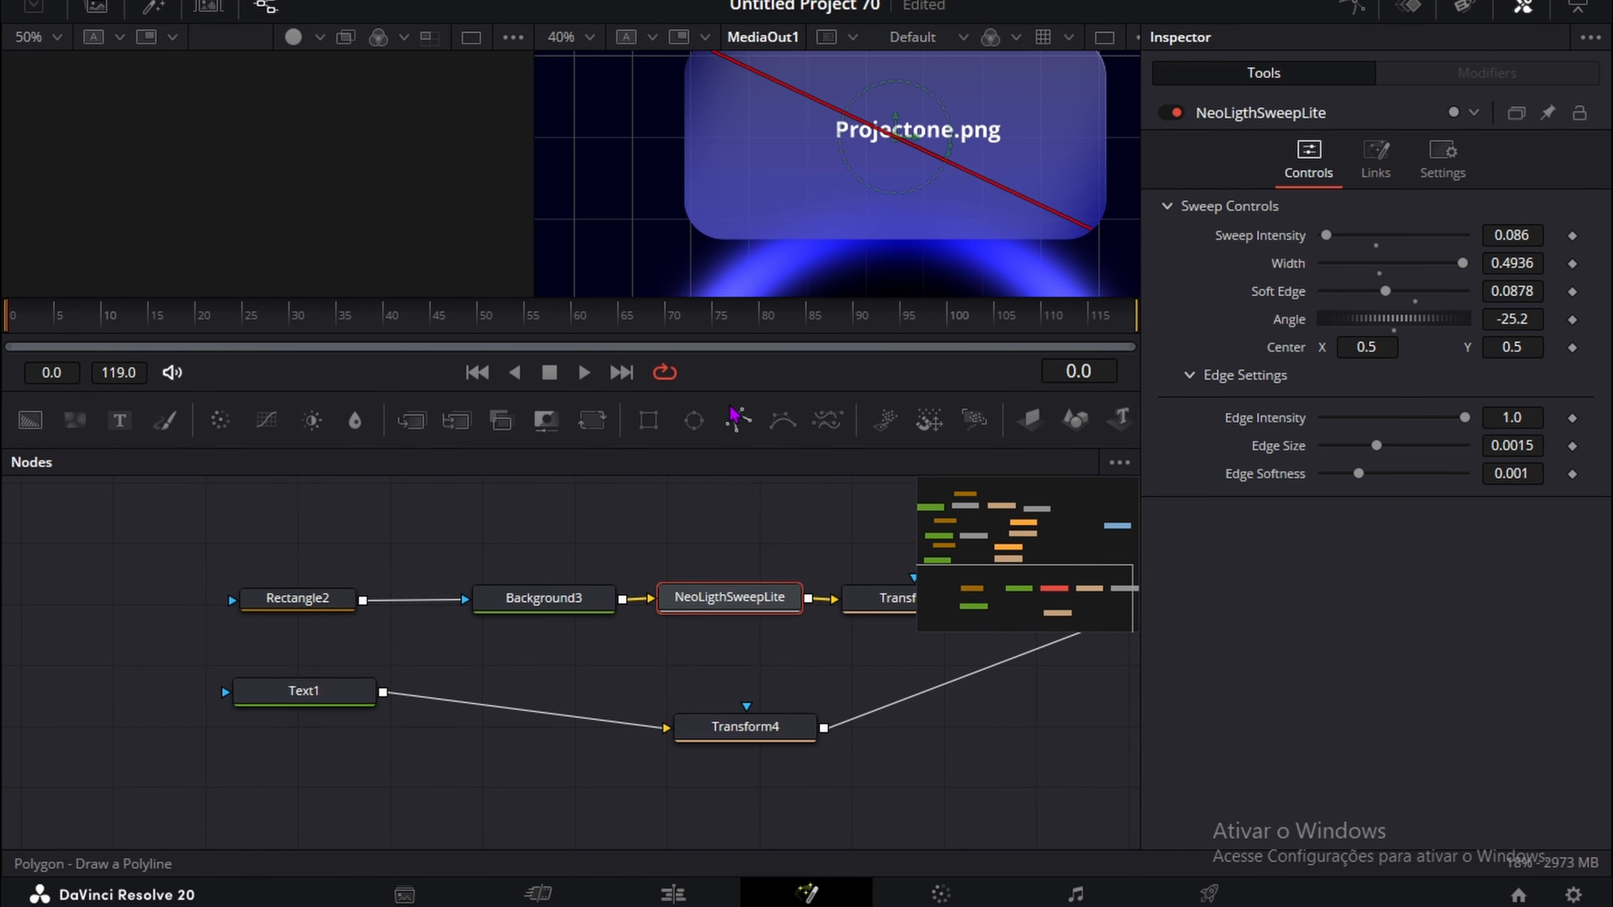
key("Delete")
scroll(828, 209, "up", 2)
scroll(819, 205, "down", 2)
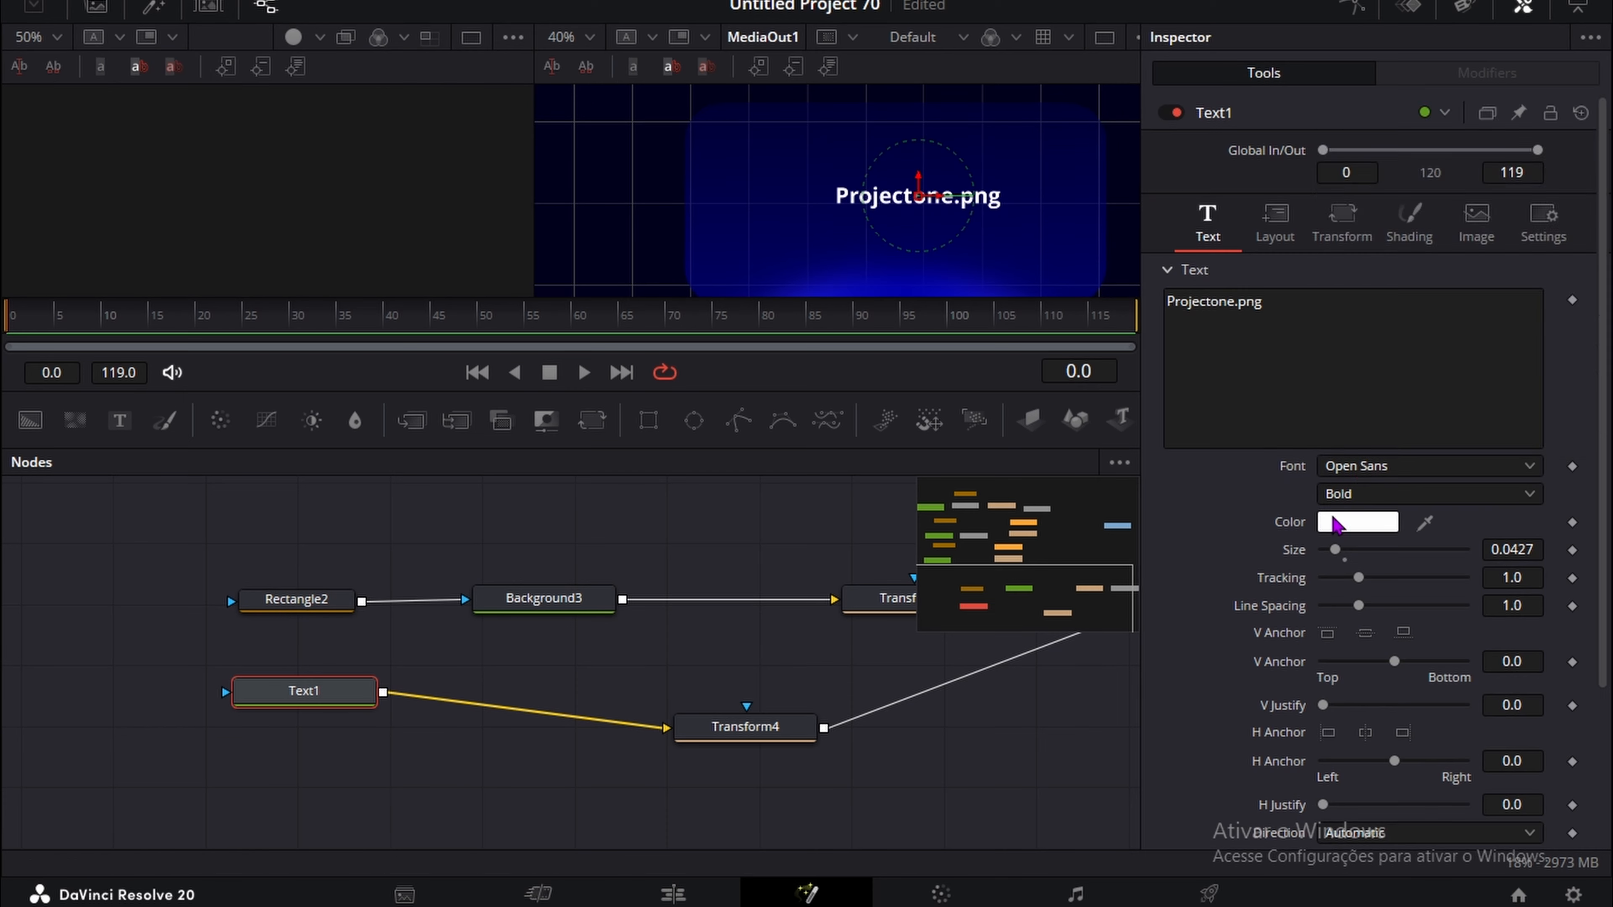
Step: Set Text1's font to Yu Gothic UI Bold and its Size to 0.0479
left_click(1365, 466)
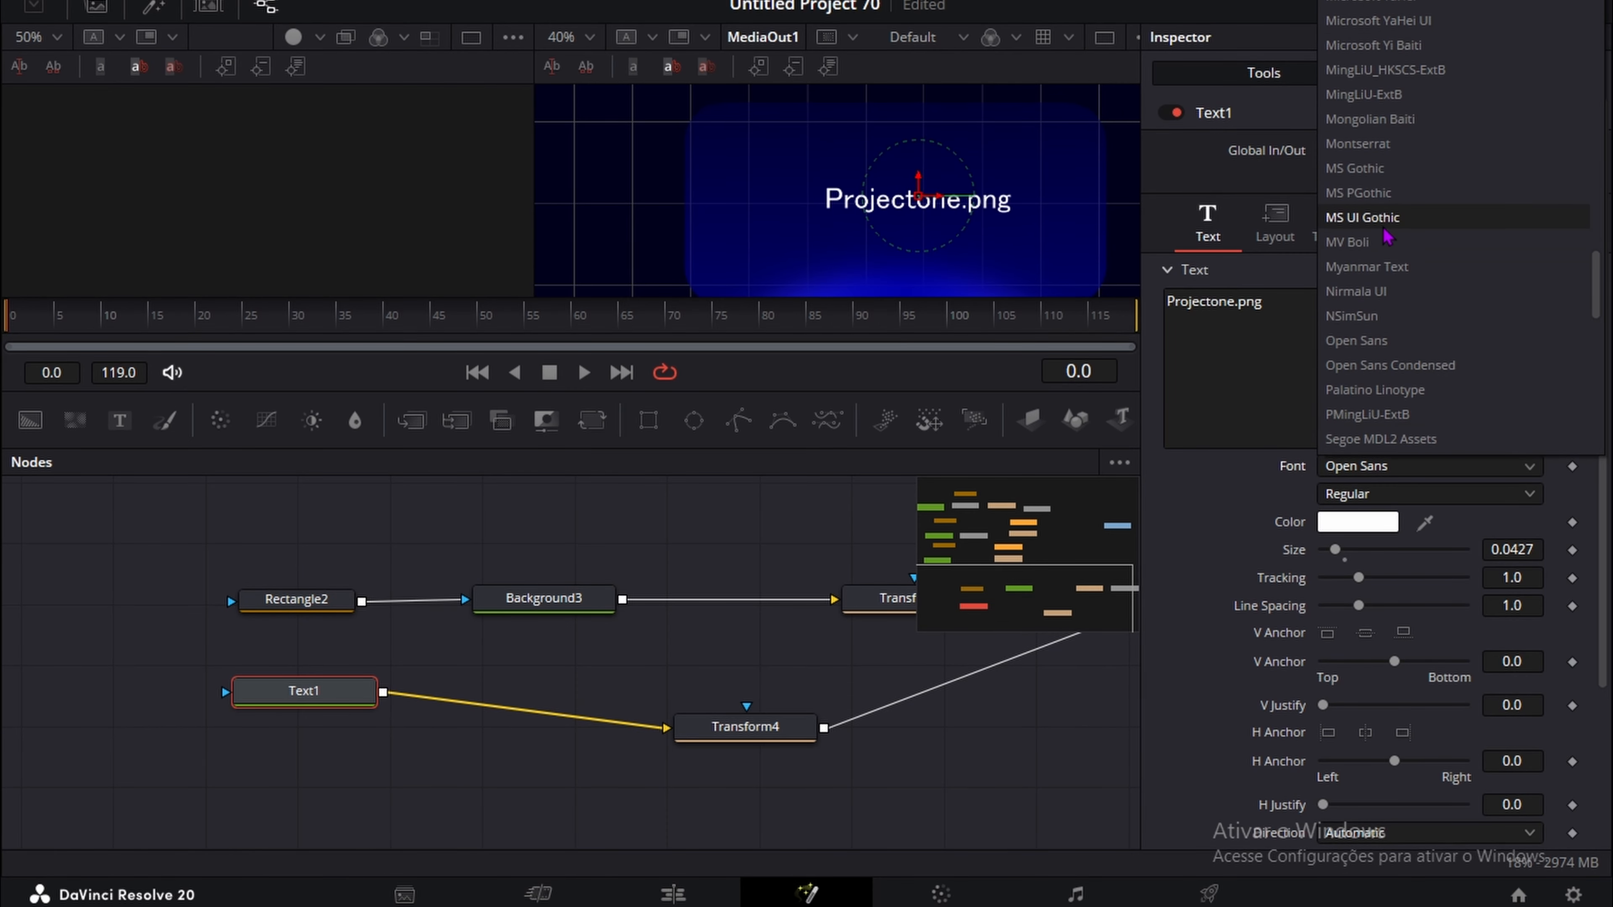
scroll(1381, 273, "down", 1)
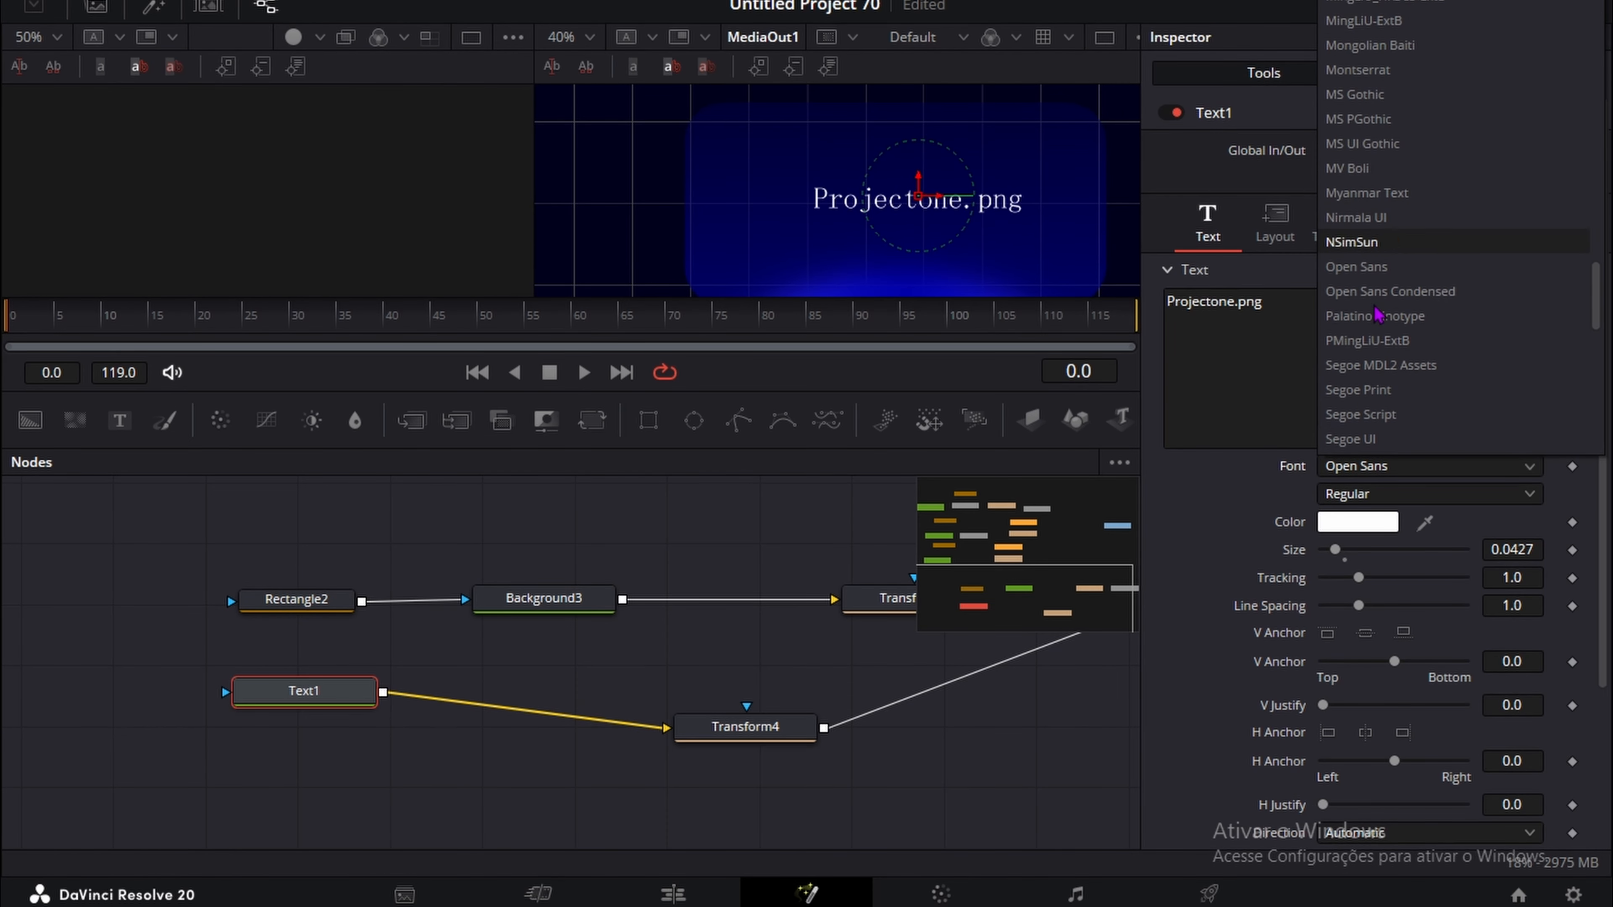
scroll(1377, 432, "down", 8)
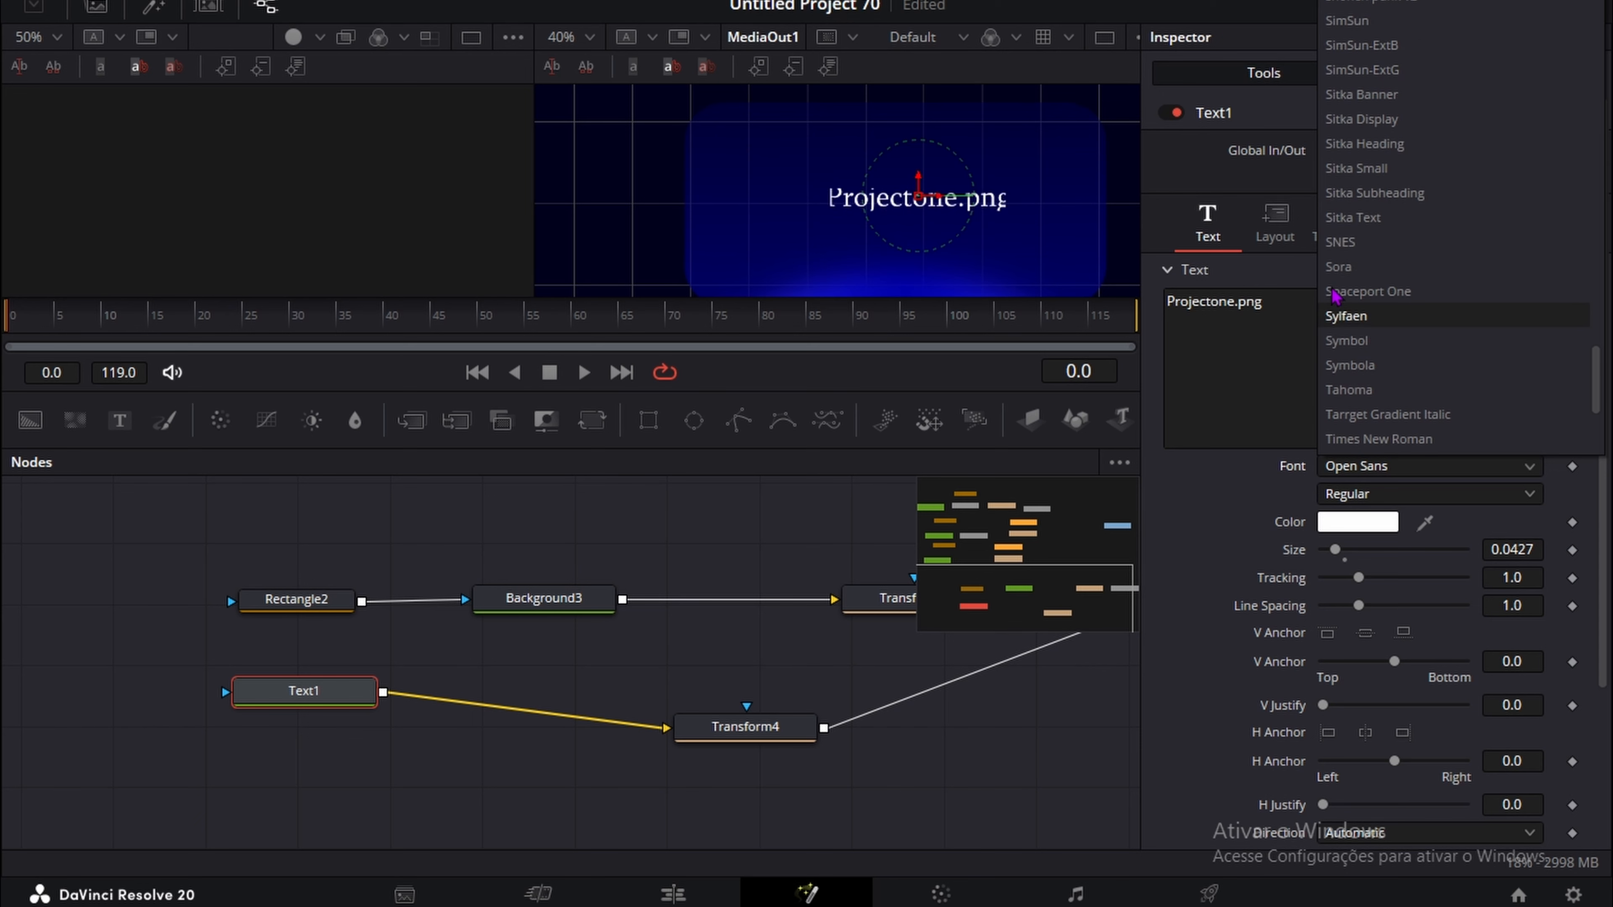
scroll(1372, 356, "down", 3)
left_click(1385, 416)
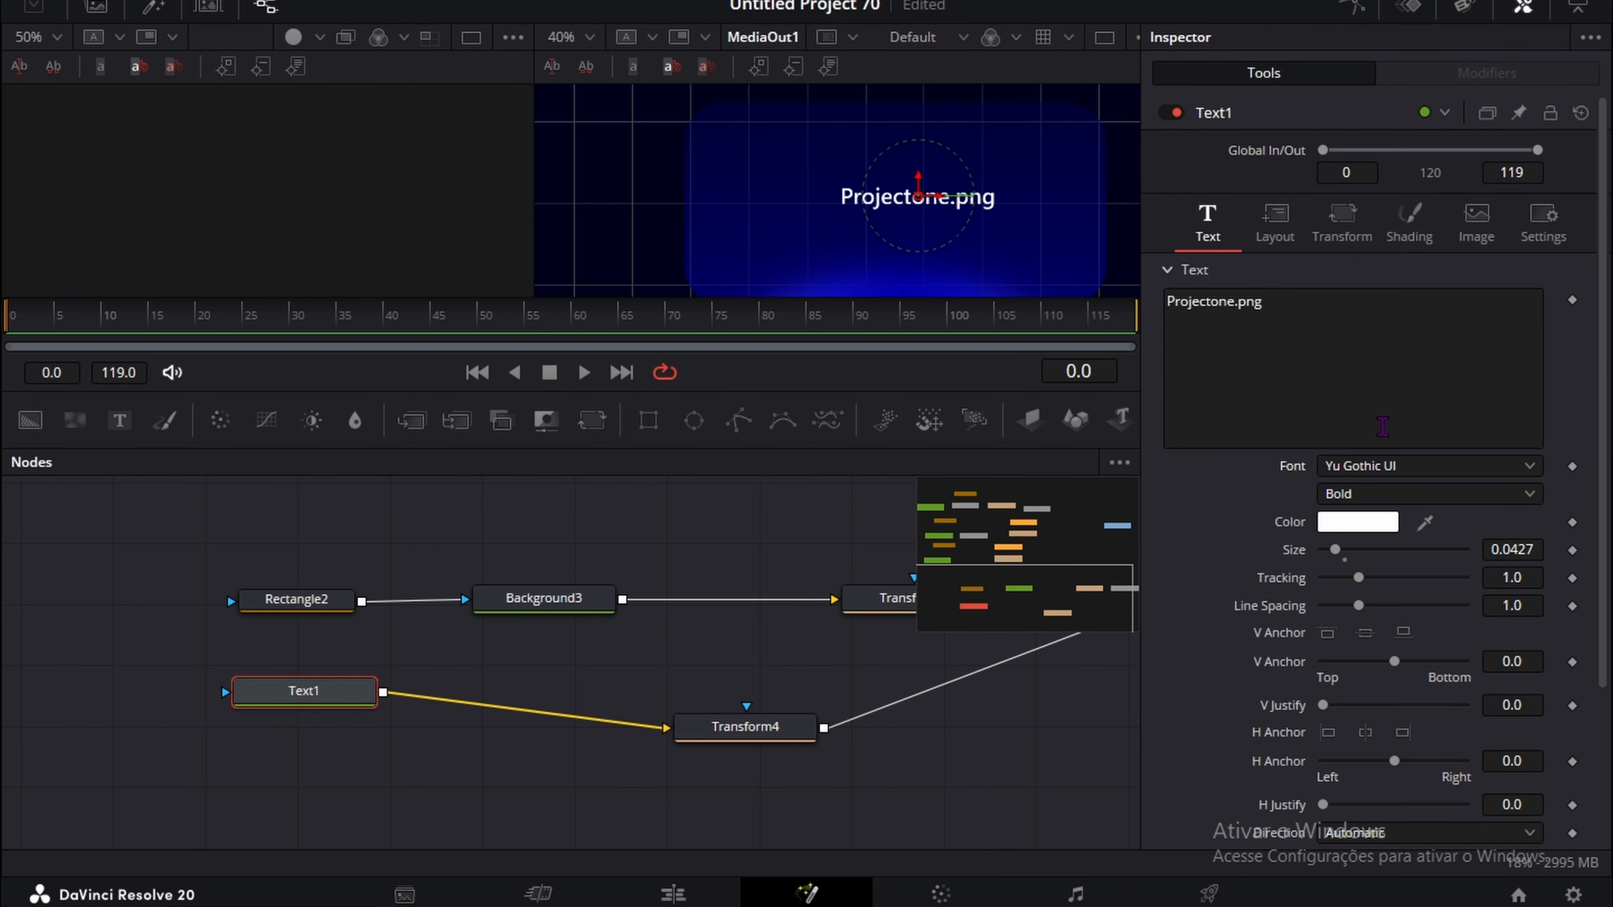
left_click_drag(1515, 555, 1548, 555)
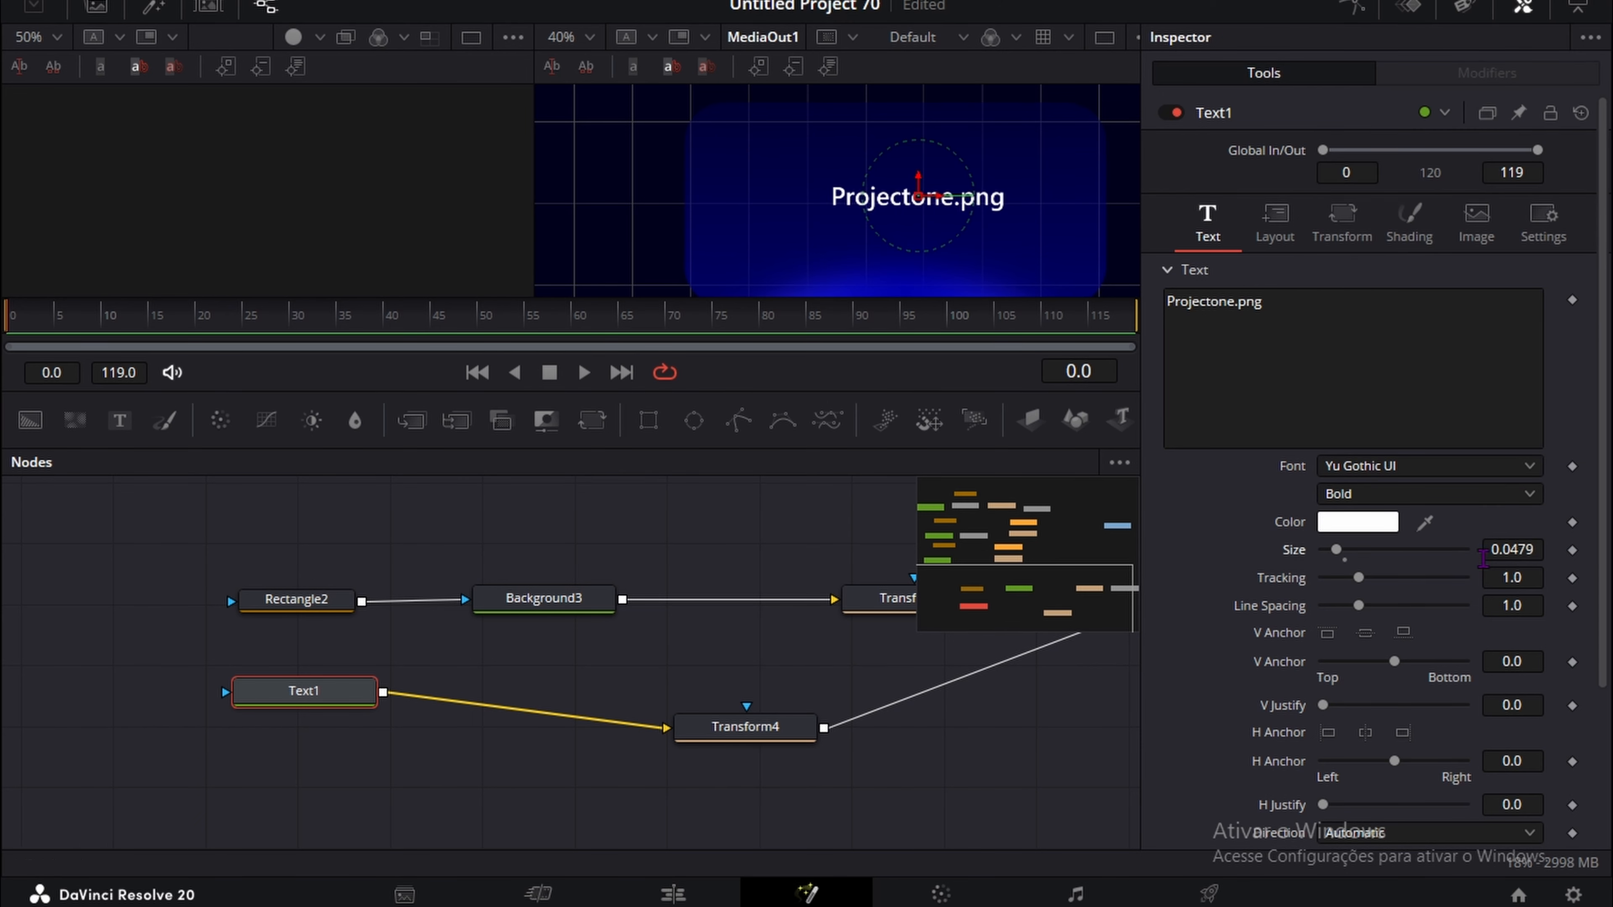
left_click(987, 781)
Step: Change Text1's text to "Projectone.txt"
left_click(1312, 305)
key("BackSpace")
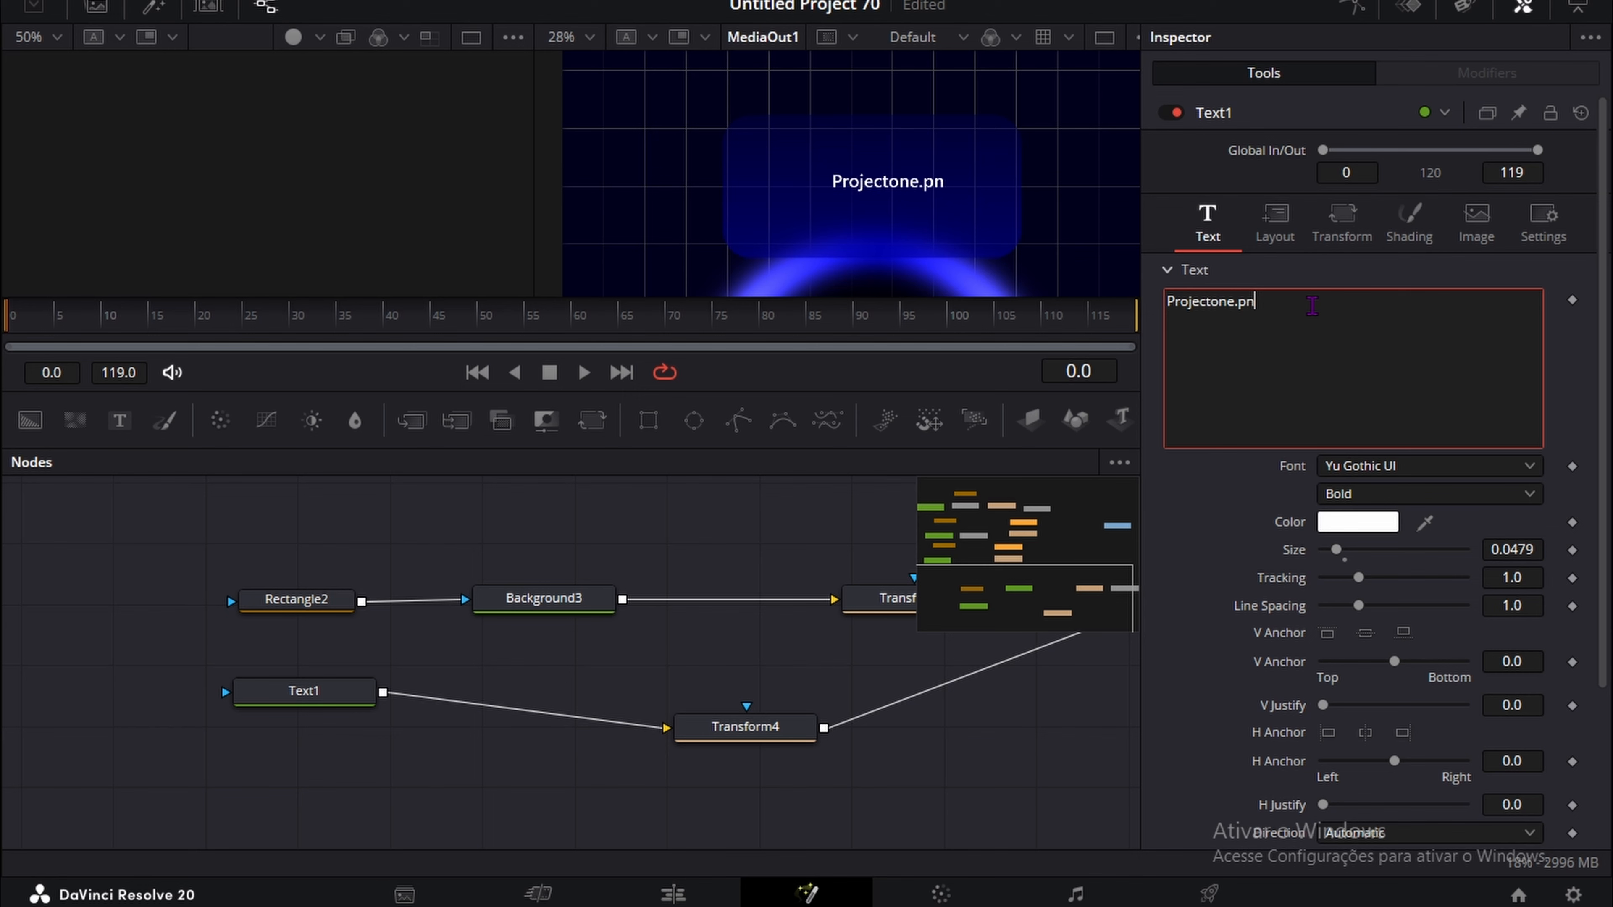
type("txt")
Step: Add the transparent blue document PNG from the media pool to the node graph below Text1
left_click(96, 6)
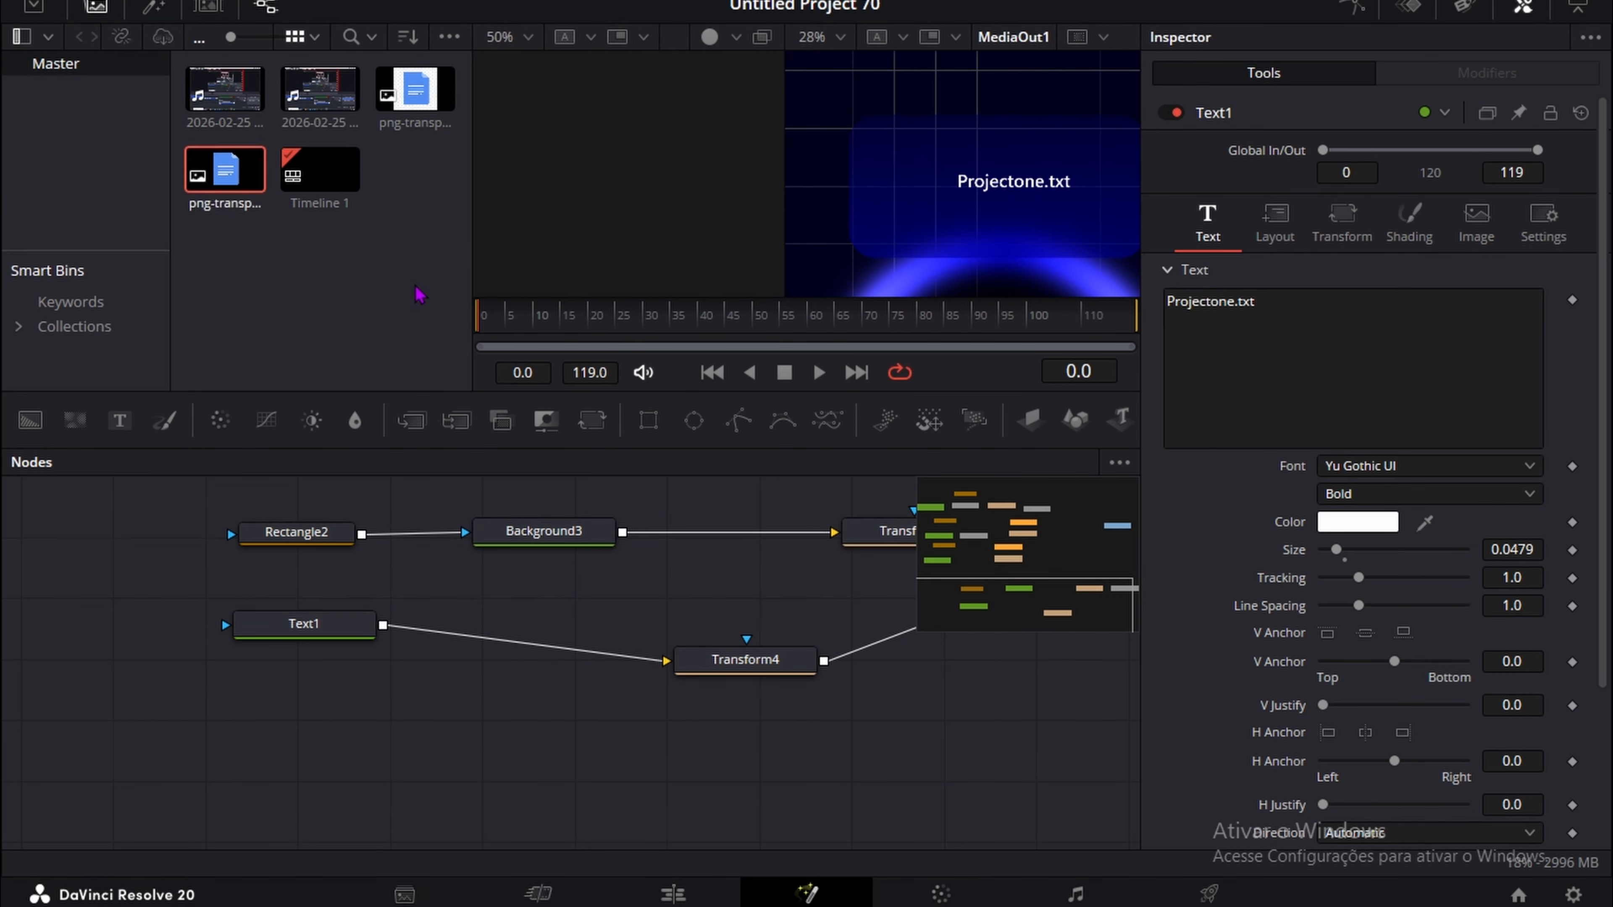
left_click(416, 294)
left_click_drag(223, 188, 263, 741)
Step: Duplicate Transform4, feed the document image into the copy, and connect the copy's output to MultiMerge2
left_click(790, 658)
key("ctrl+c")
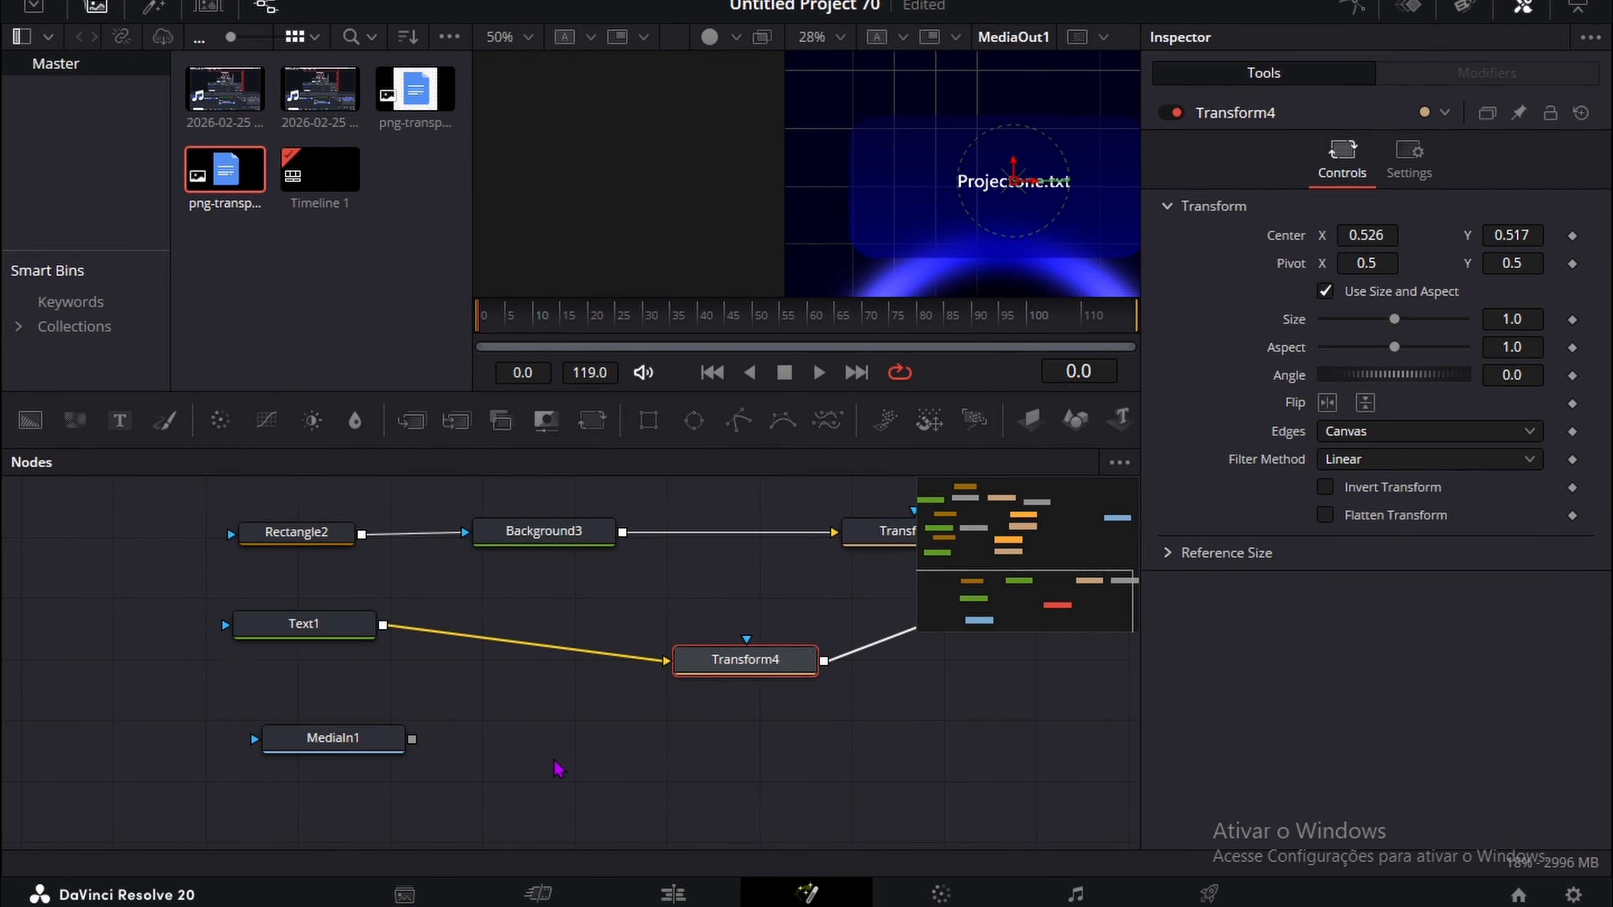
left_click(555, 762)
key("ctrl+v")
left_click_drag(419, 750, 473, 757)
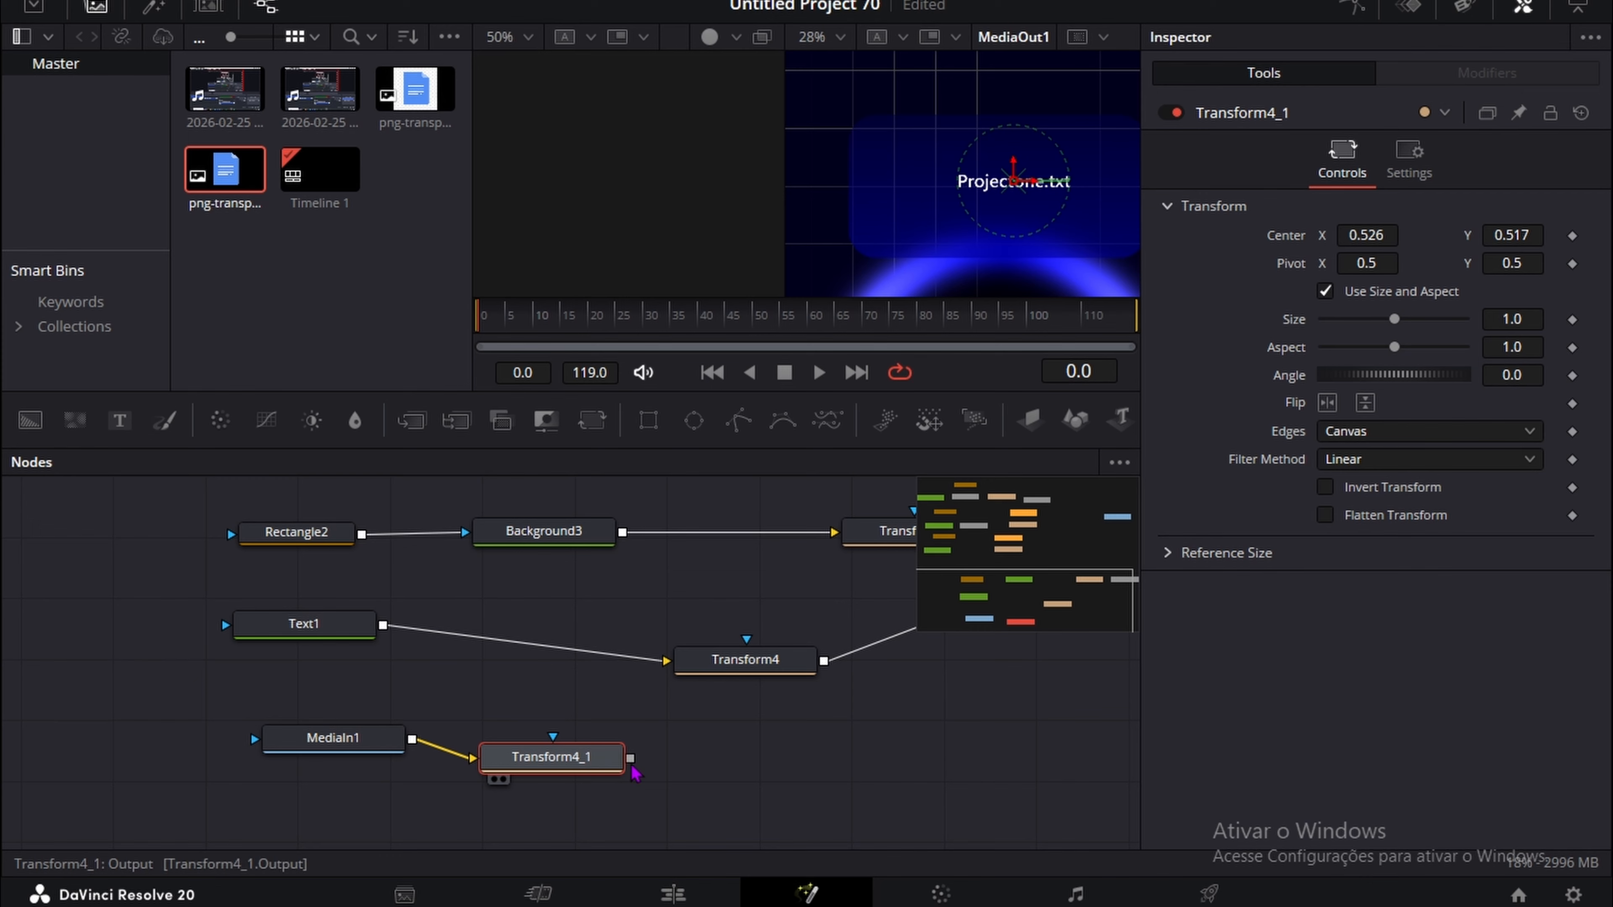
left_click_drag(630, 758, 861, 534)
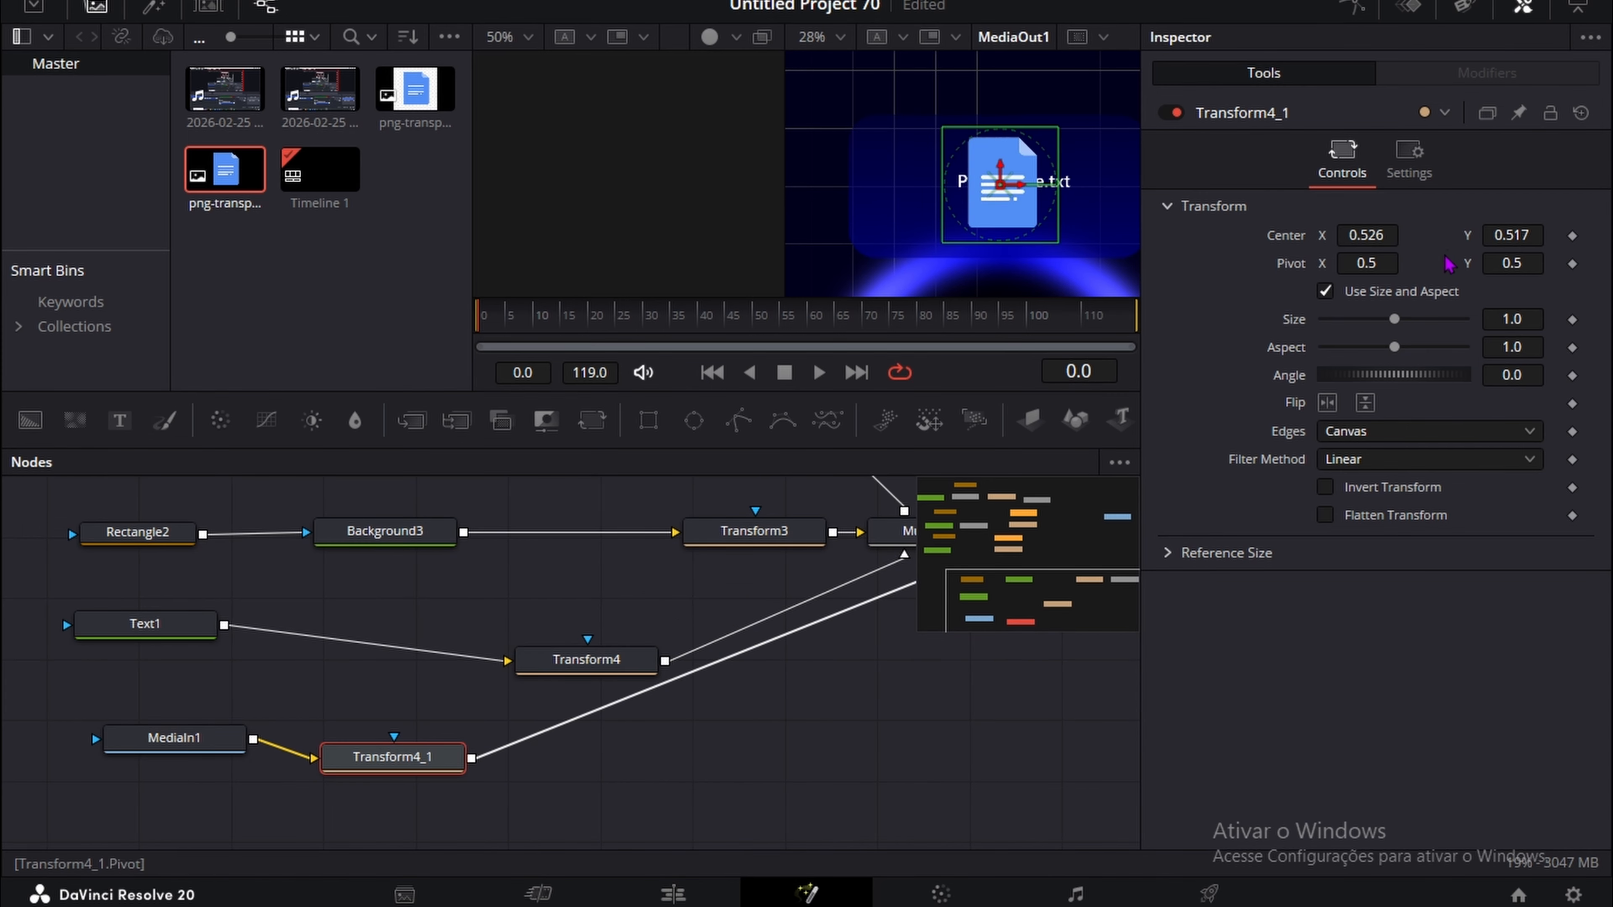
Step: Place the document icon beside the text with Transform4_1: Size 0.695, Center X -0.229 and Y 0.537
left_click_drag(1359, 238, 852, 238)
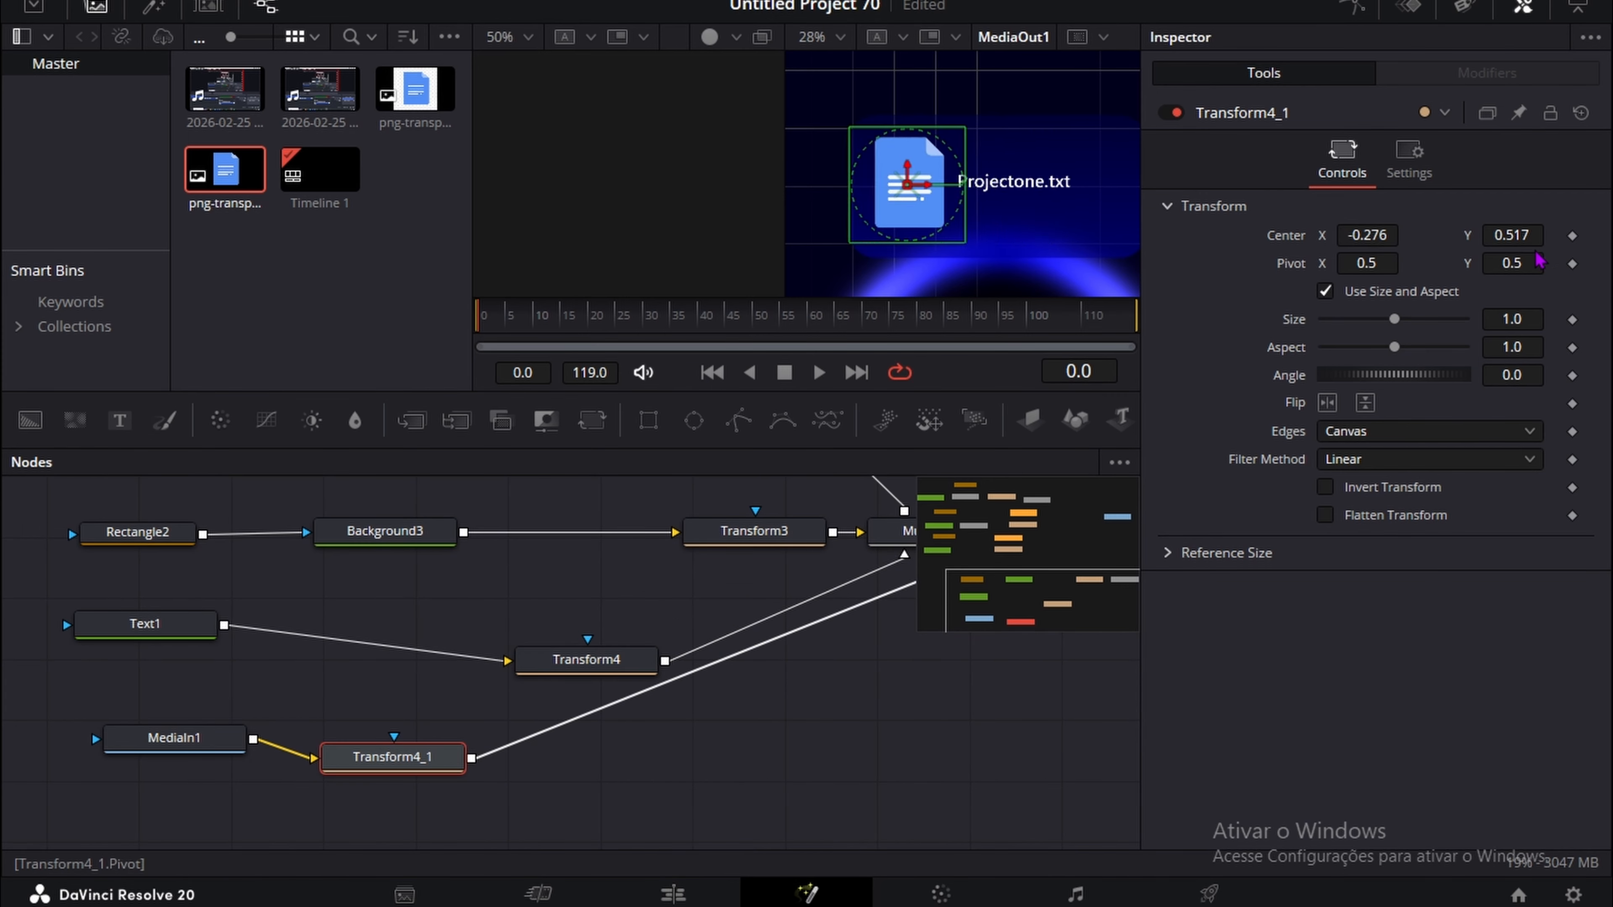
left_click_drag(1515, 317, 1502, 311)
mouse_move(1375, 234)
left_mouse_down()
mouse_move(1424, 234)
mouse_move(1404, 234)
left_mouse_up()
Step: Duplicate the Text1 and Transform4 nodes together and connect the copied Transform's output to MultiMerge2
left_click_drag(684, 657, 164, 534)
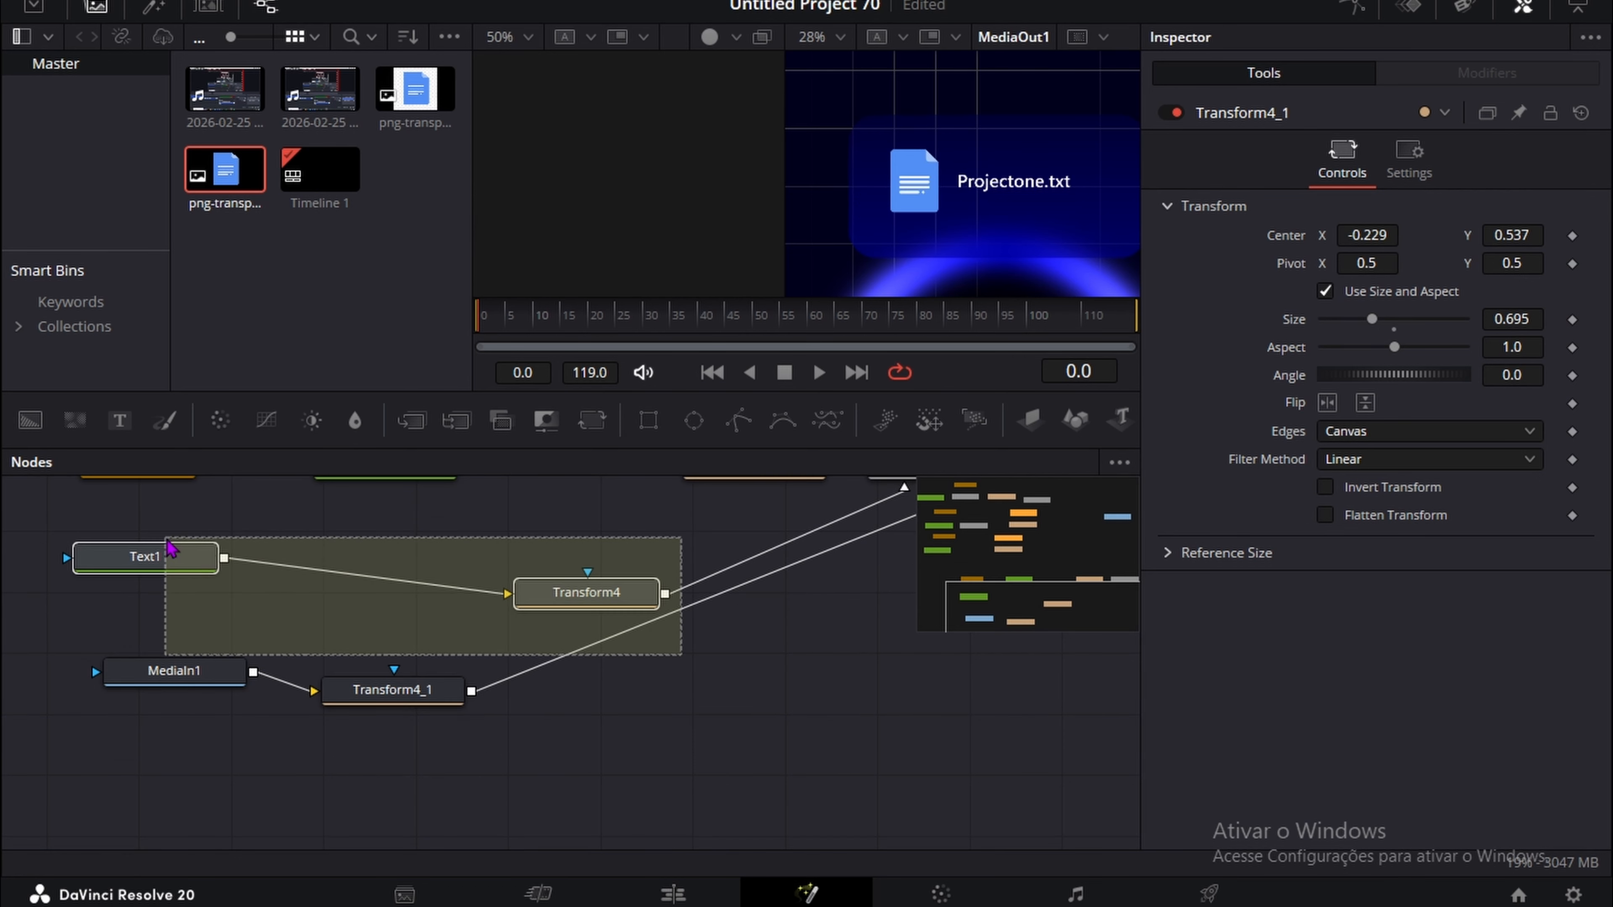
key("ctrl+c")
left_click(204, 633)
key("ctrl+v")
left_click_drag(246, 630, 895, 508)
left_click(763, 716)
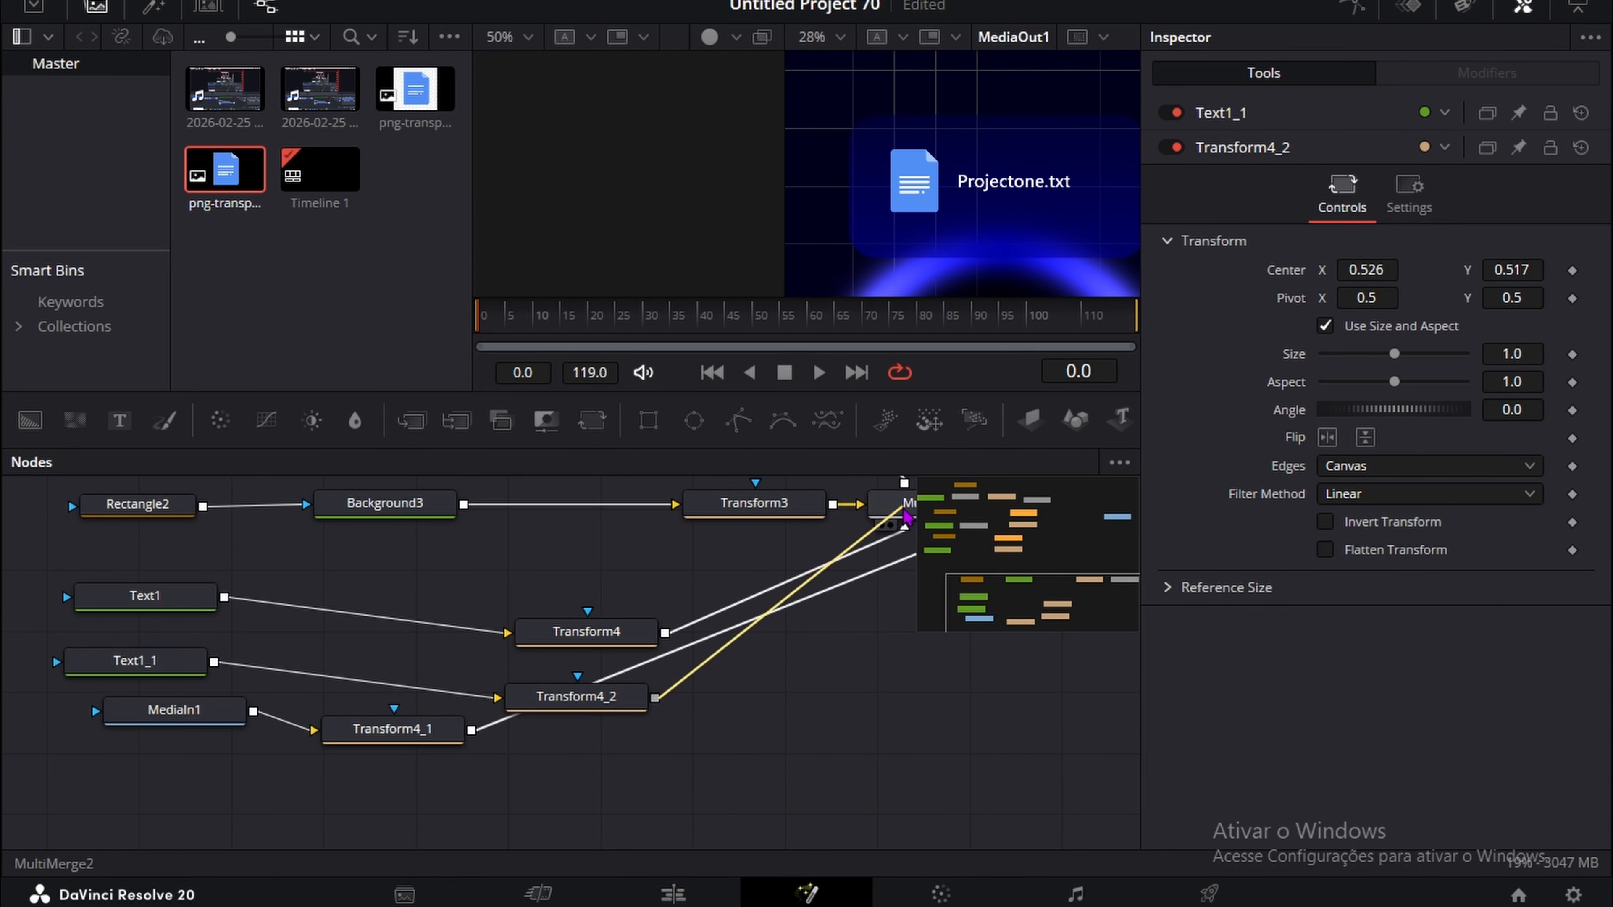
Step: Replace the text of the duplicated text node, Text1_1, with "25kb"
left_click(143, 661)
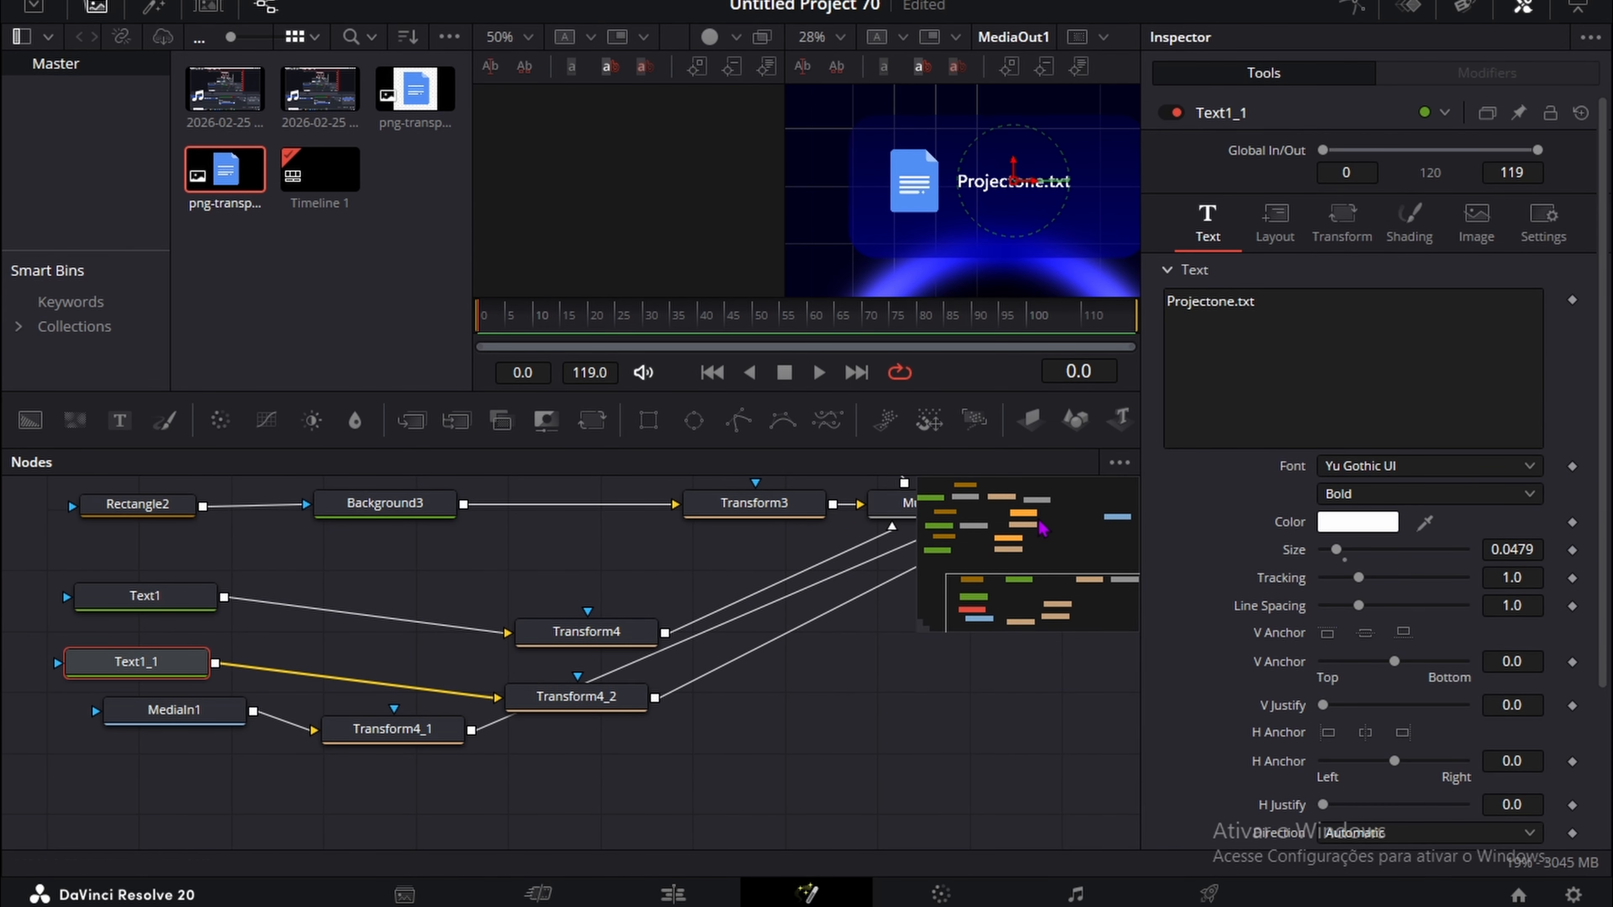
left_click(1300, 337)
type("2")
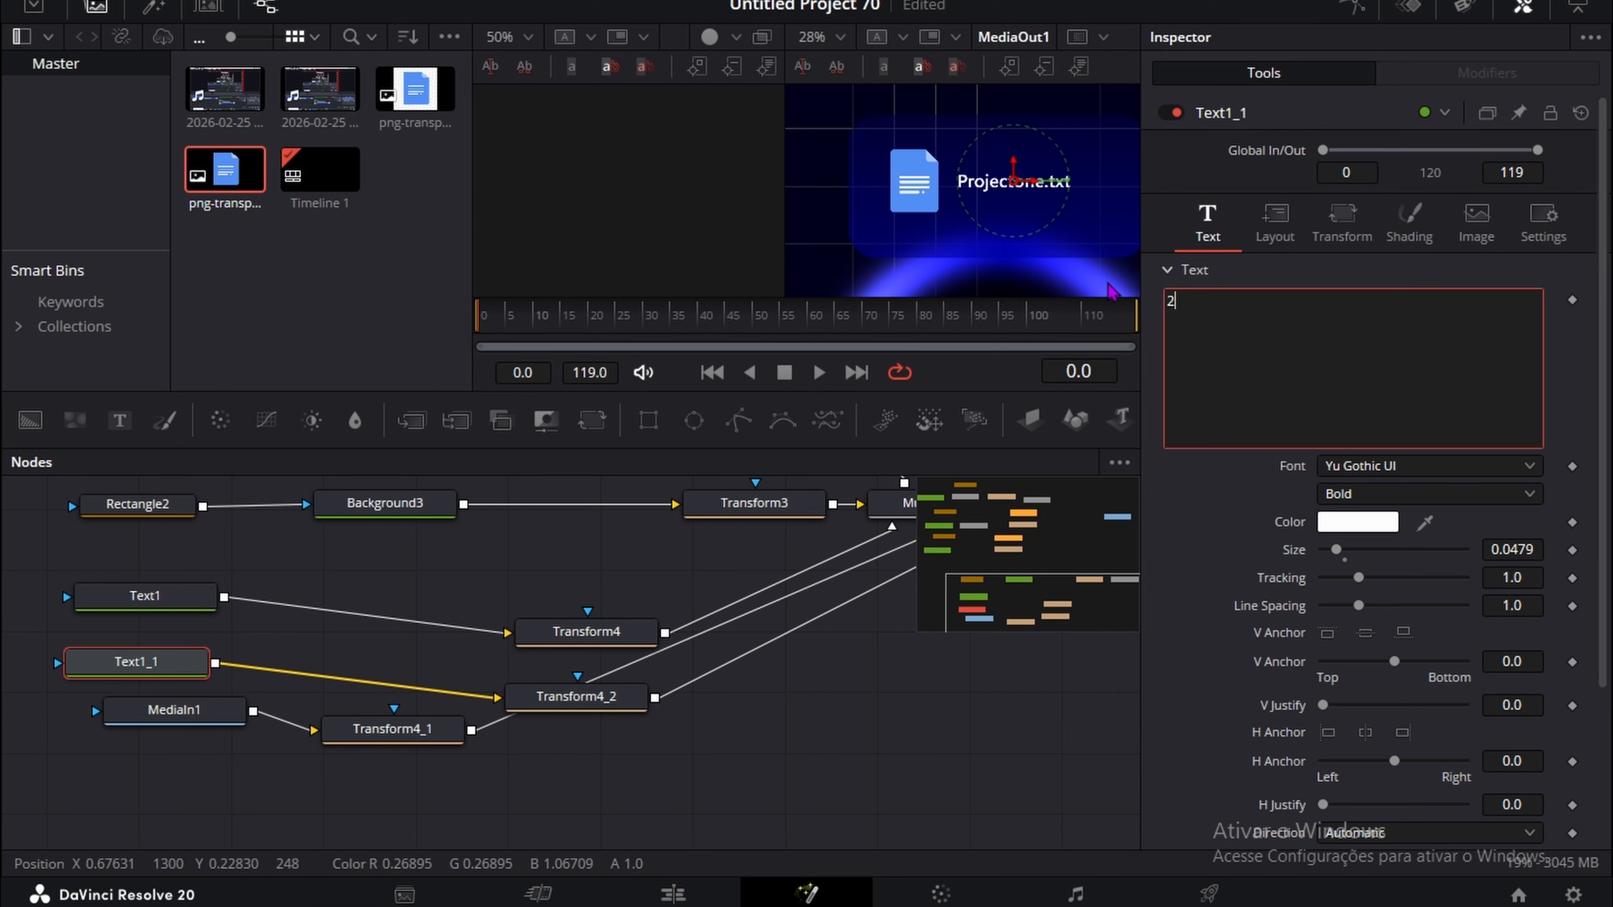
type("5kb")
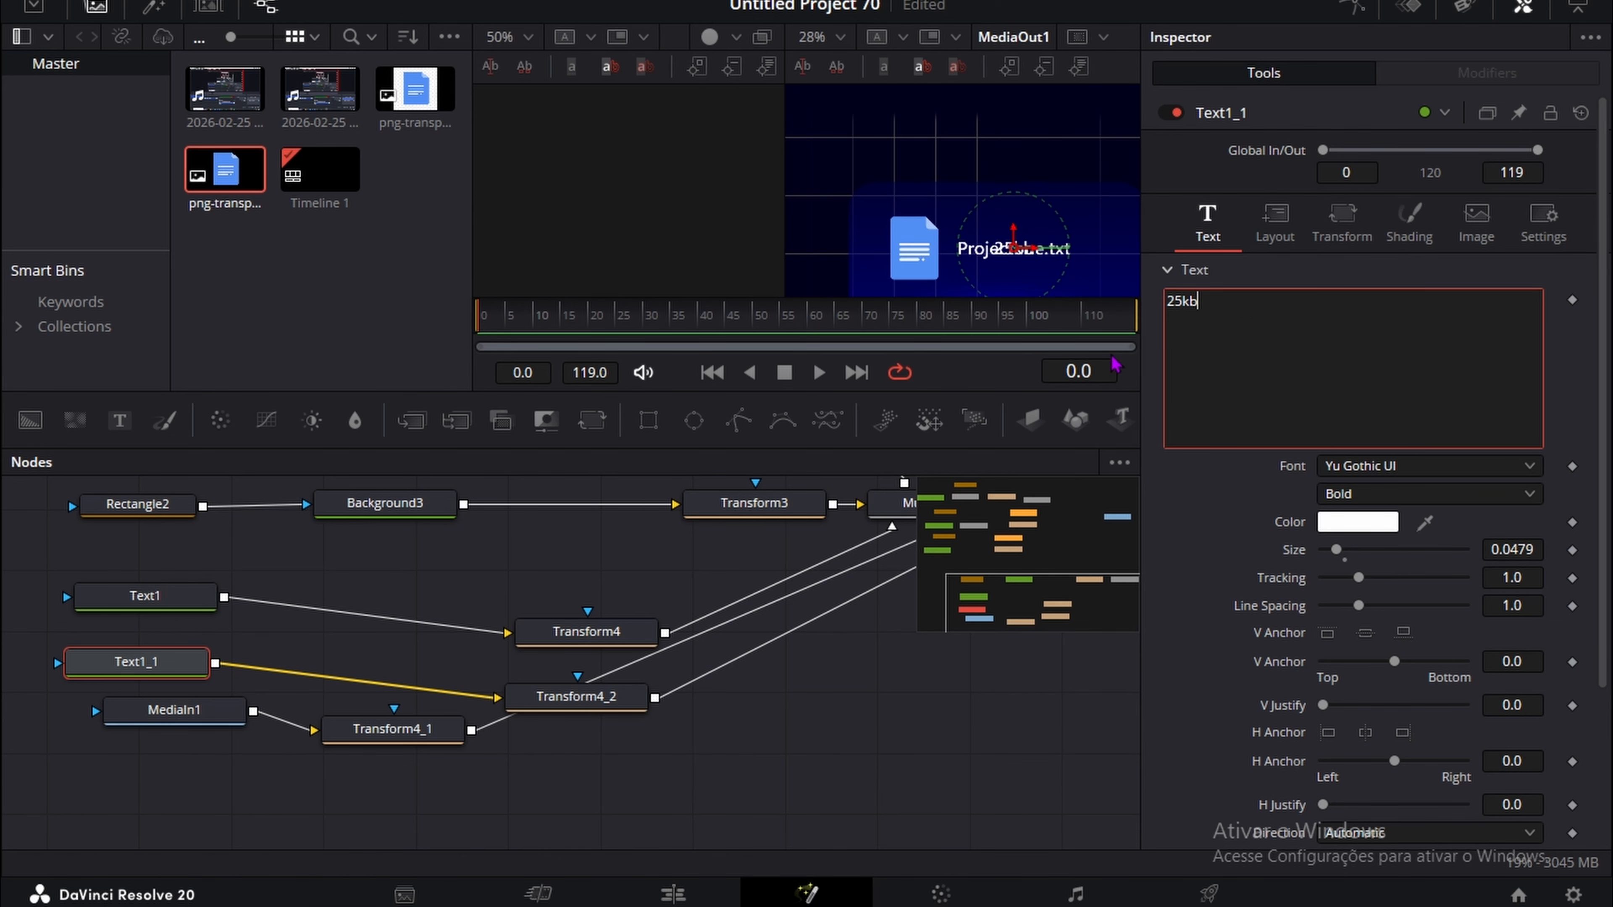
Step: Move the 25kb text below the file name by setting Transform4_2's Center Y to 0.451 and Pivot Y to 0.385
left_click(603, 696)
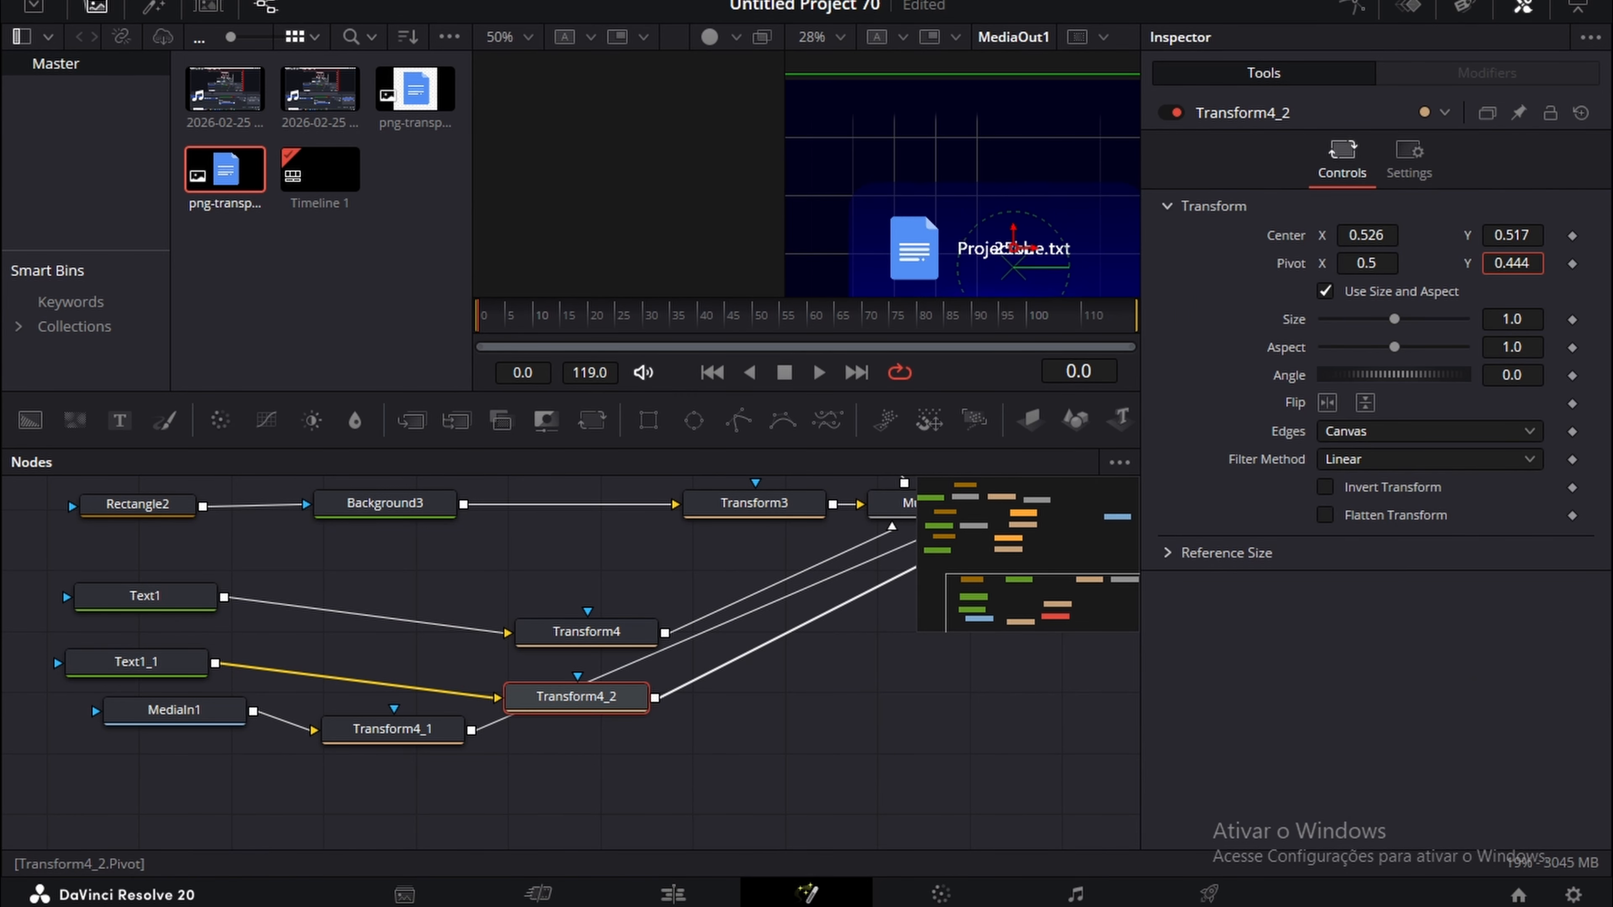
left_click_drag(1512, 235, 1470, 235)
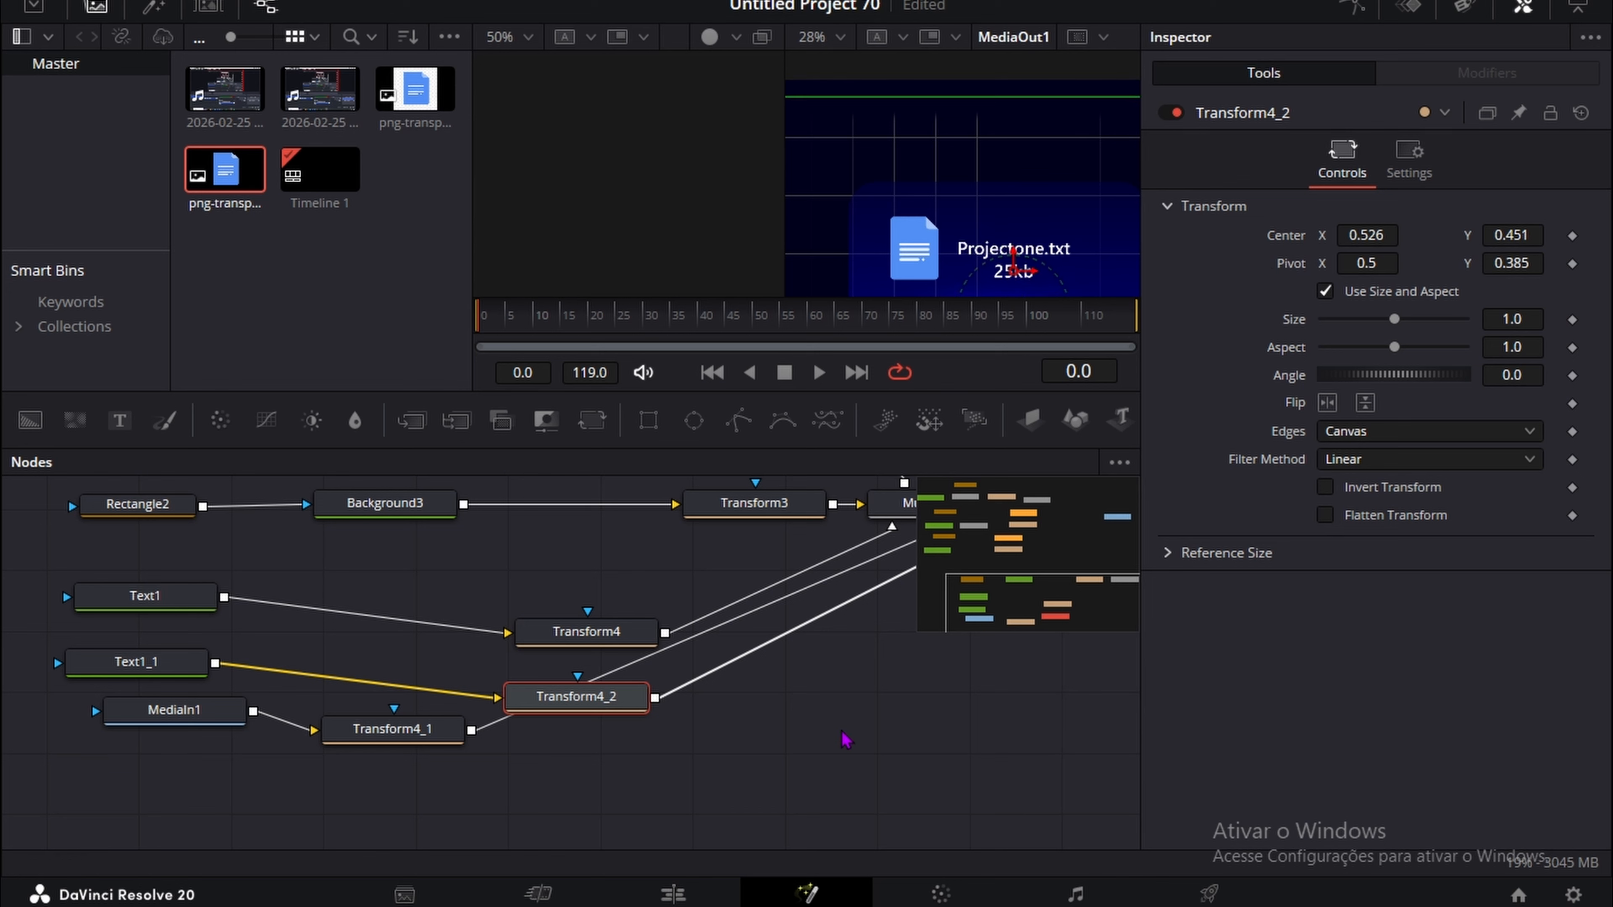
left_click(840, 735)
scroll(1000, 242, "down", 2)
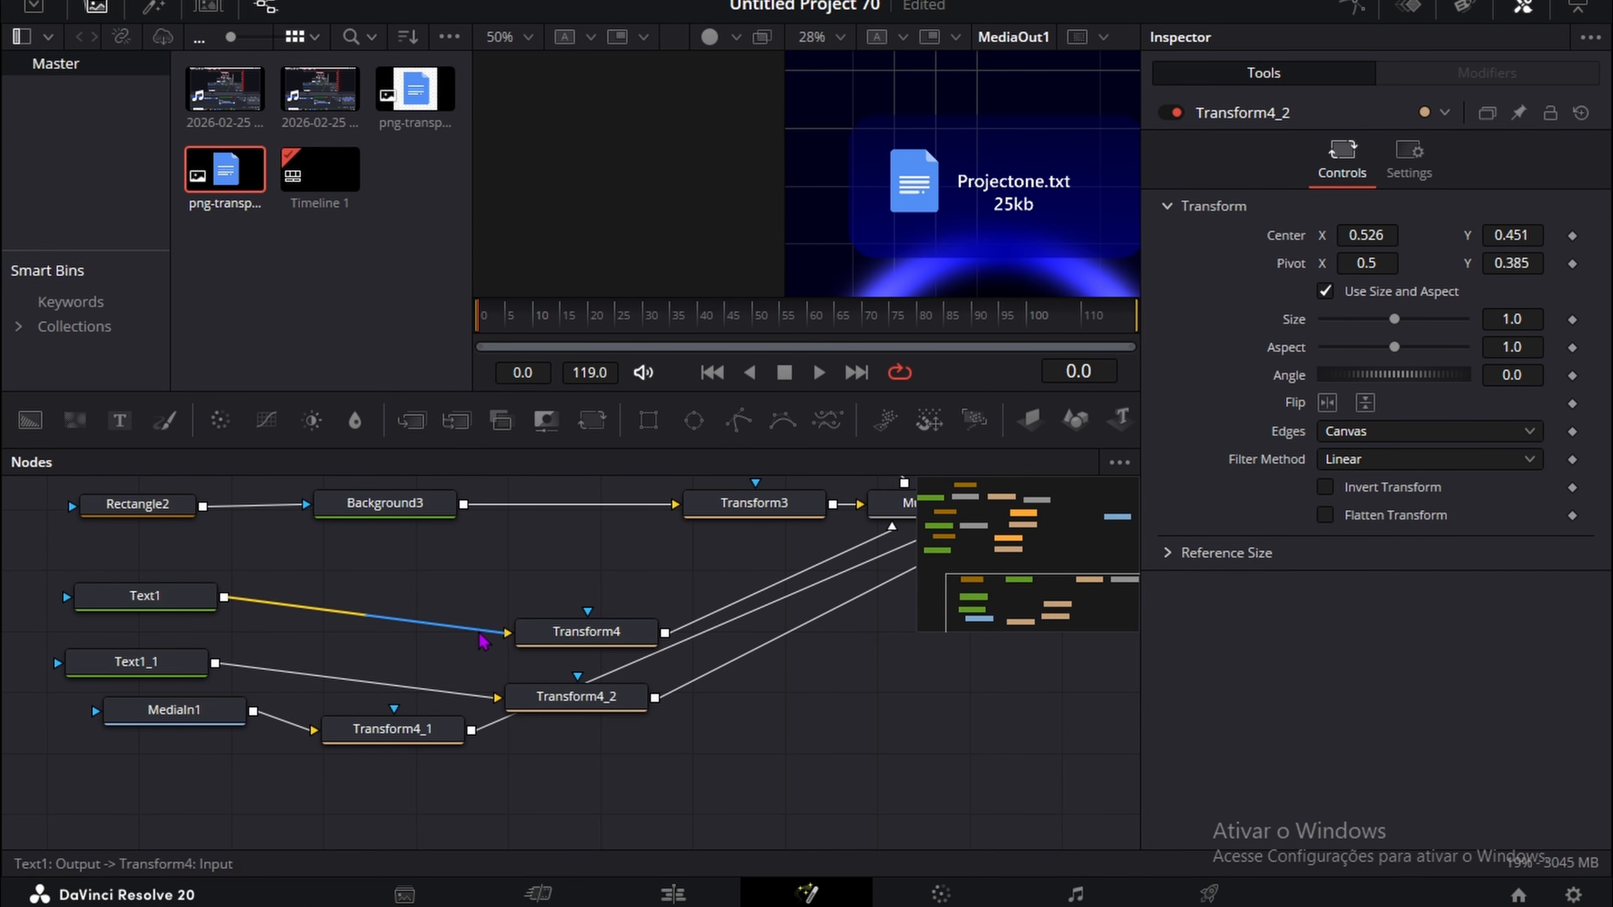
Step: Shrink the 25kb text with Transform4_2 to Size 0.739 and align it under the file name at Center X 0.458, Y 0.488
left_click(575, 642)
left_click_drag(1512, 319, 1511, 319)
left_click(564, 699)
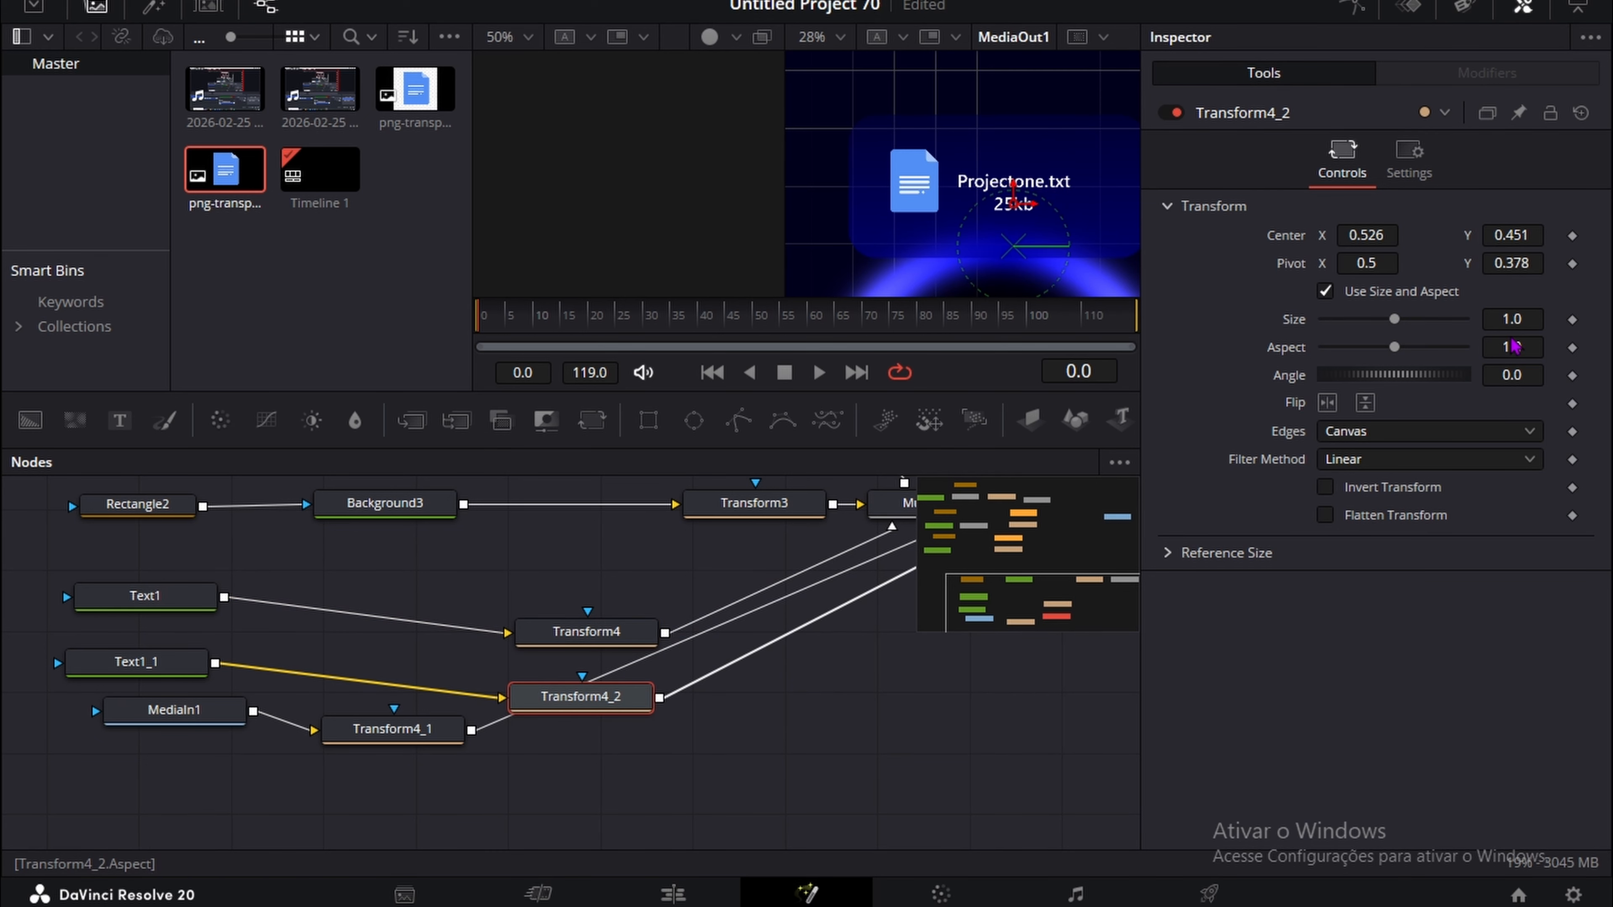
left_click_drag(1515, 319, 1475, 319)
left_click_drag(1519, 235, 1526, 235)
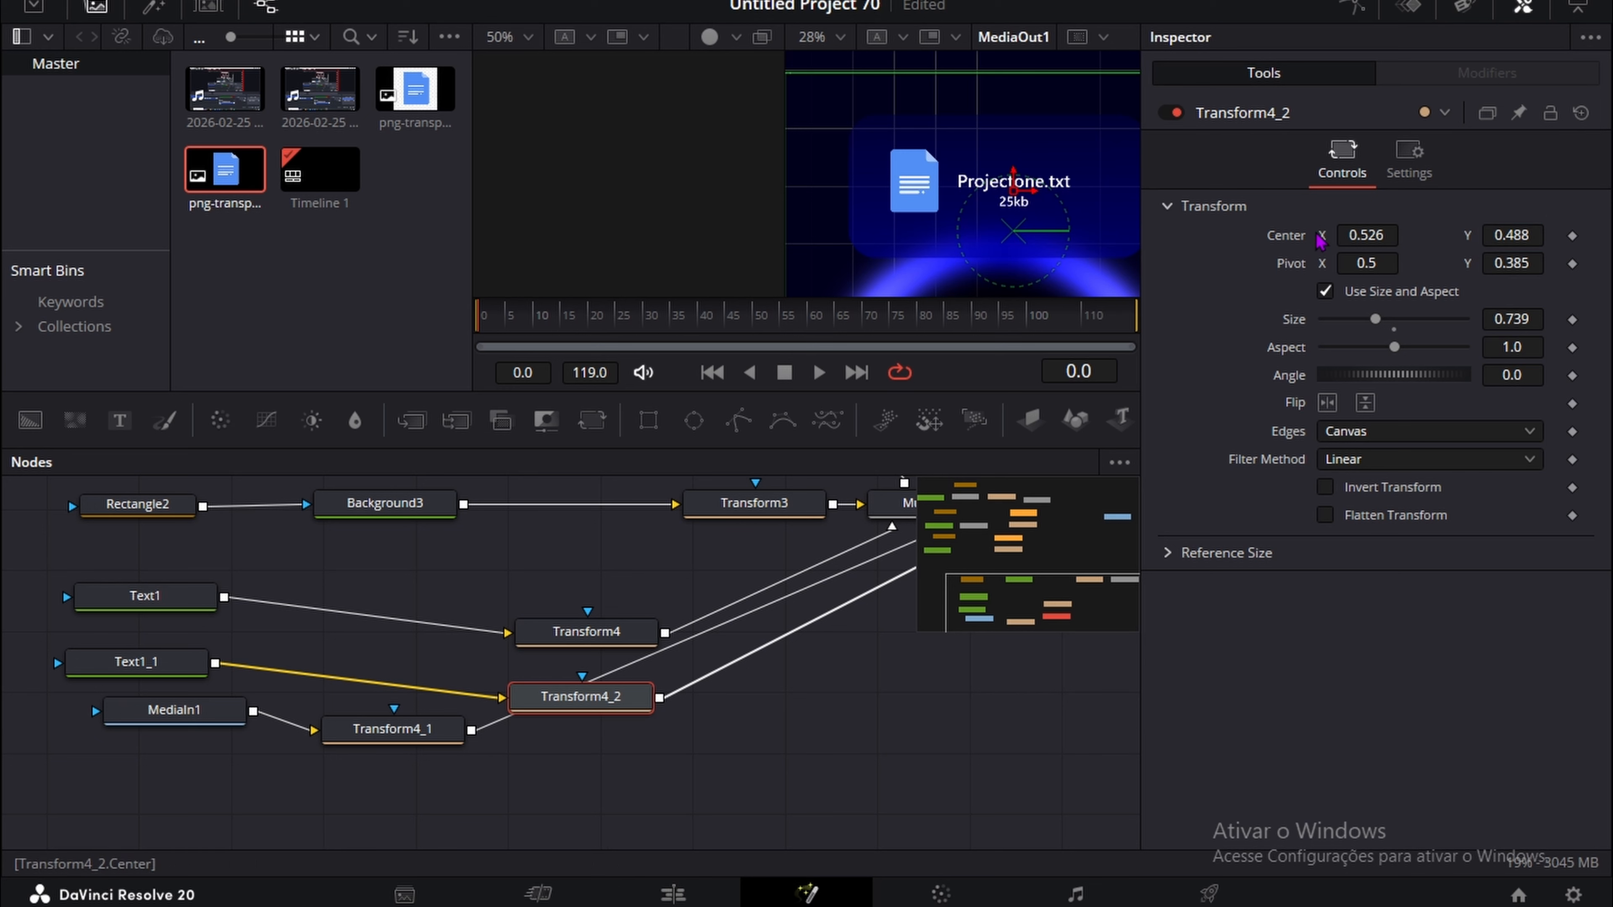
left_click_drag(1358, 230, 1343, 230)
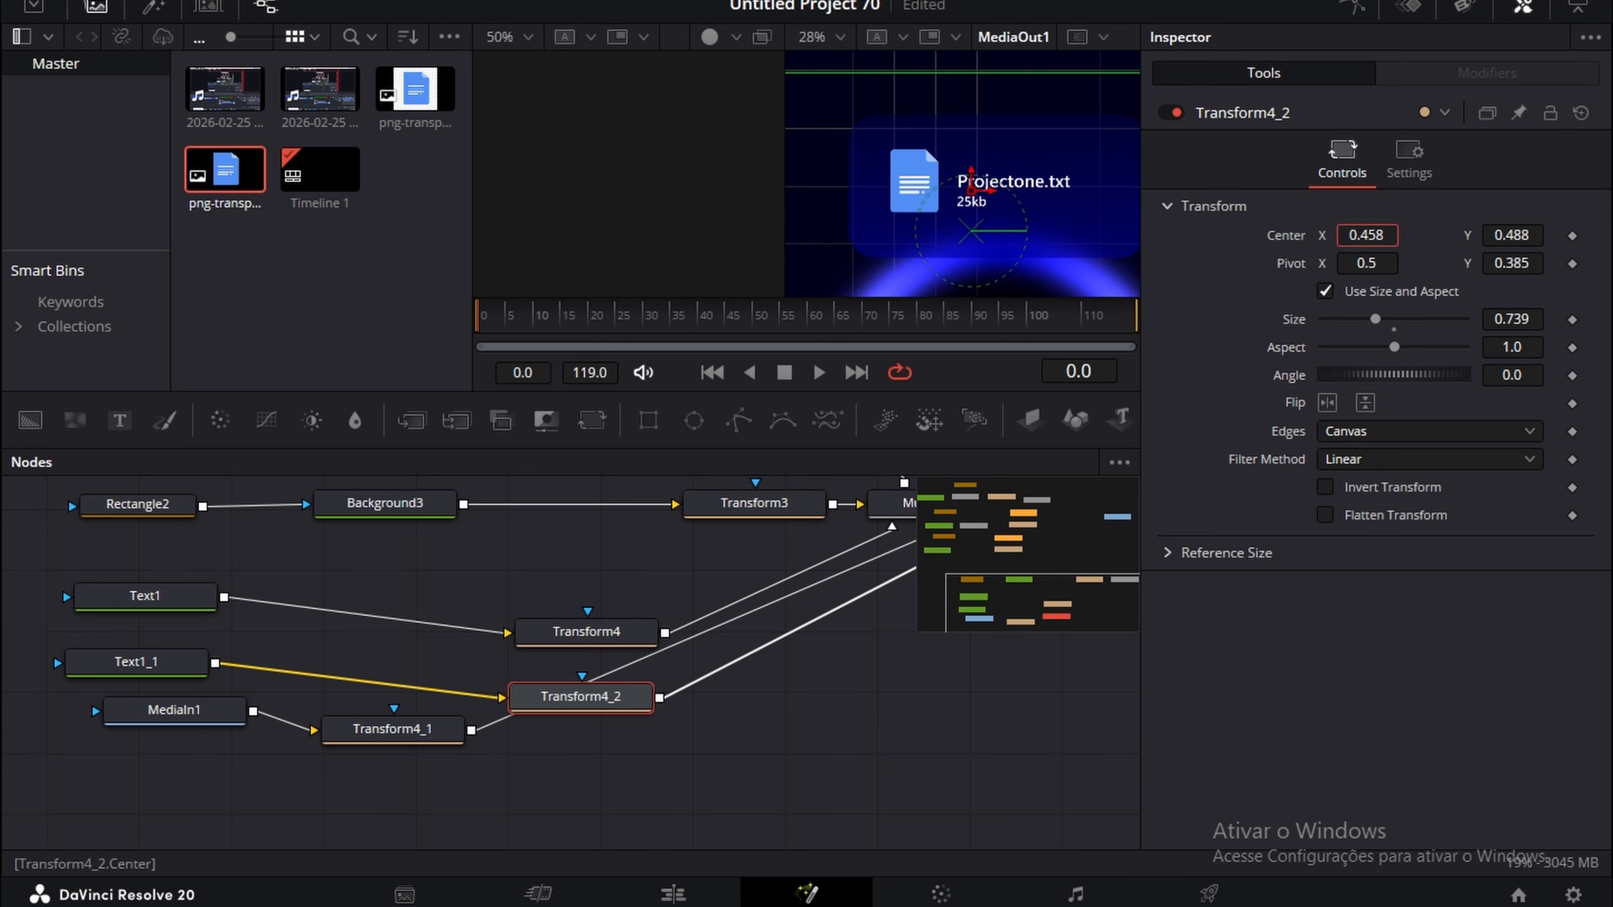
Step: Set the font style of the 25kb text node to Regular
left_click(191, 734)
left_click(182, 665)
left_click(1381, 498)
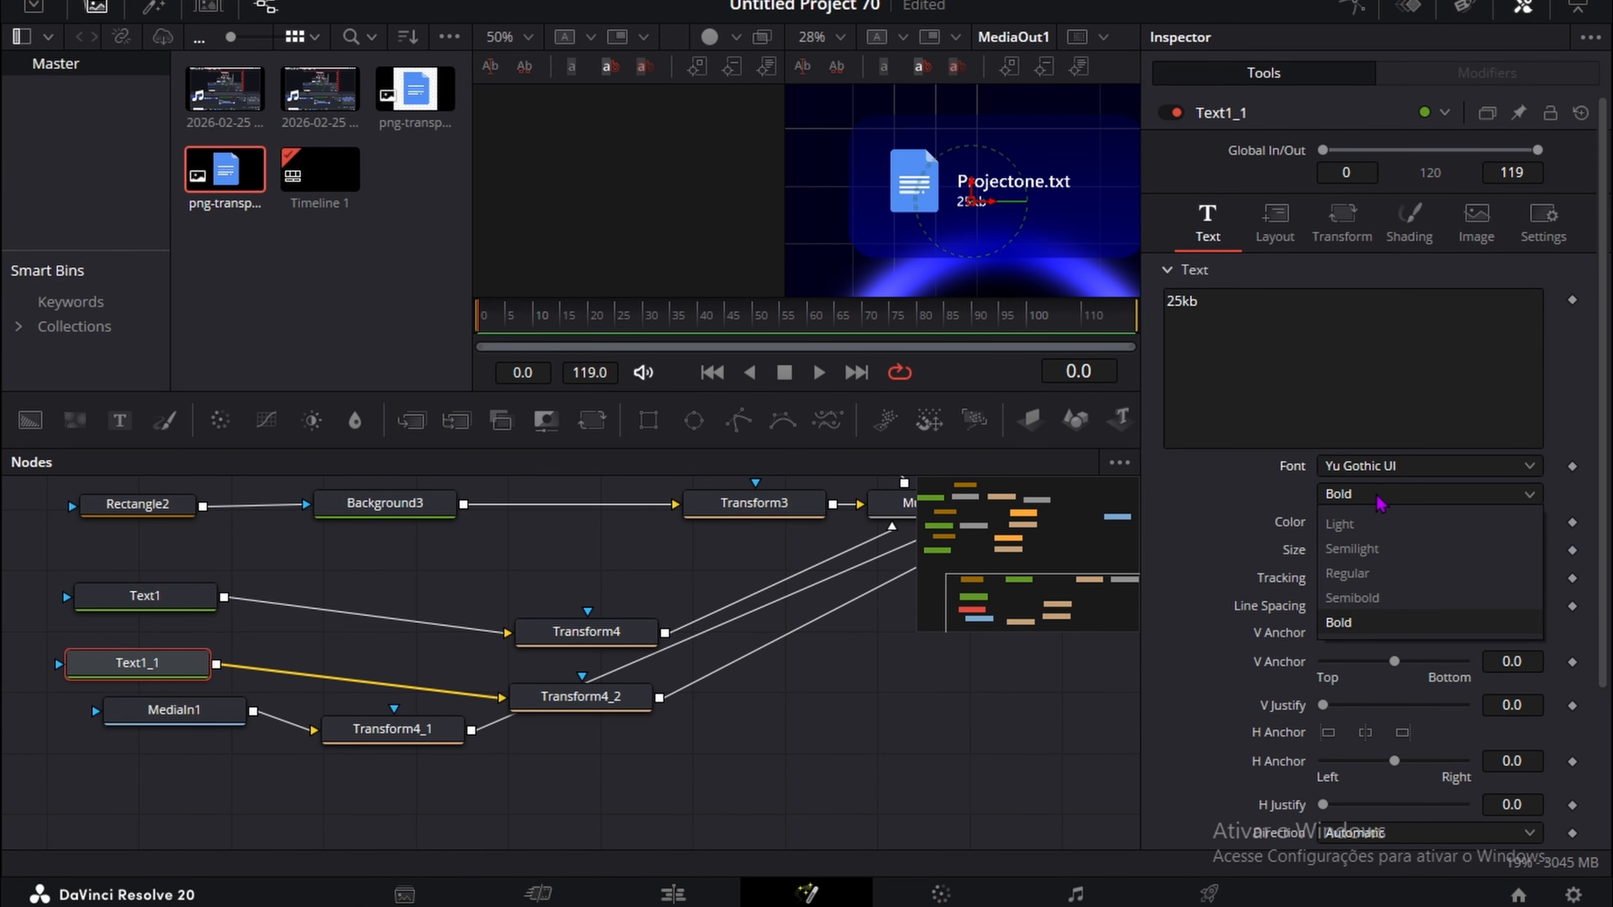
left_click(1347, 573)
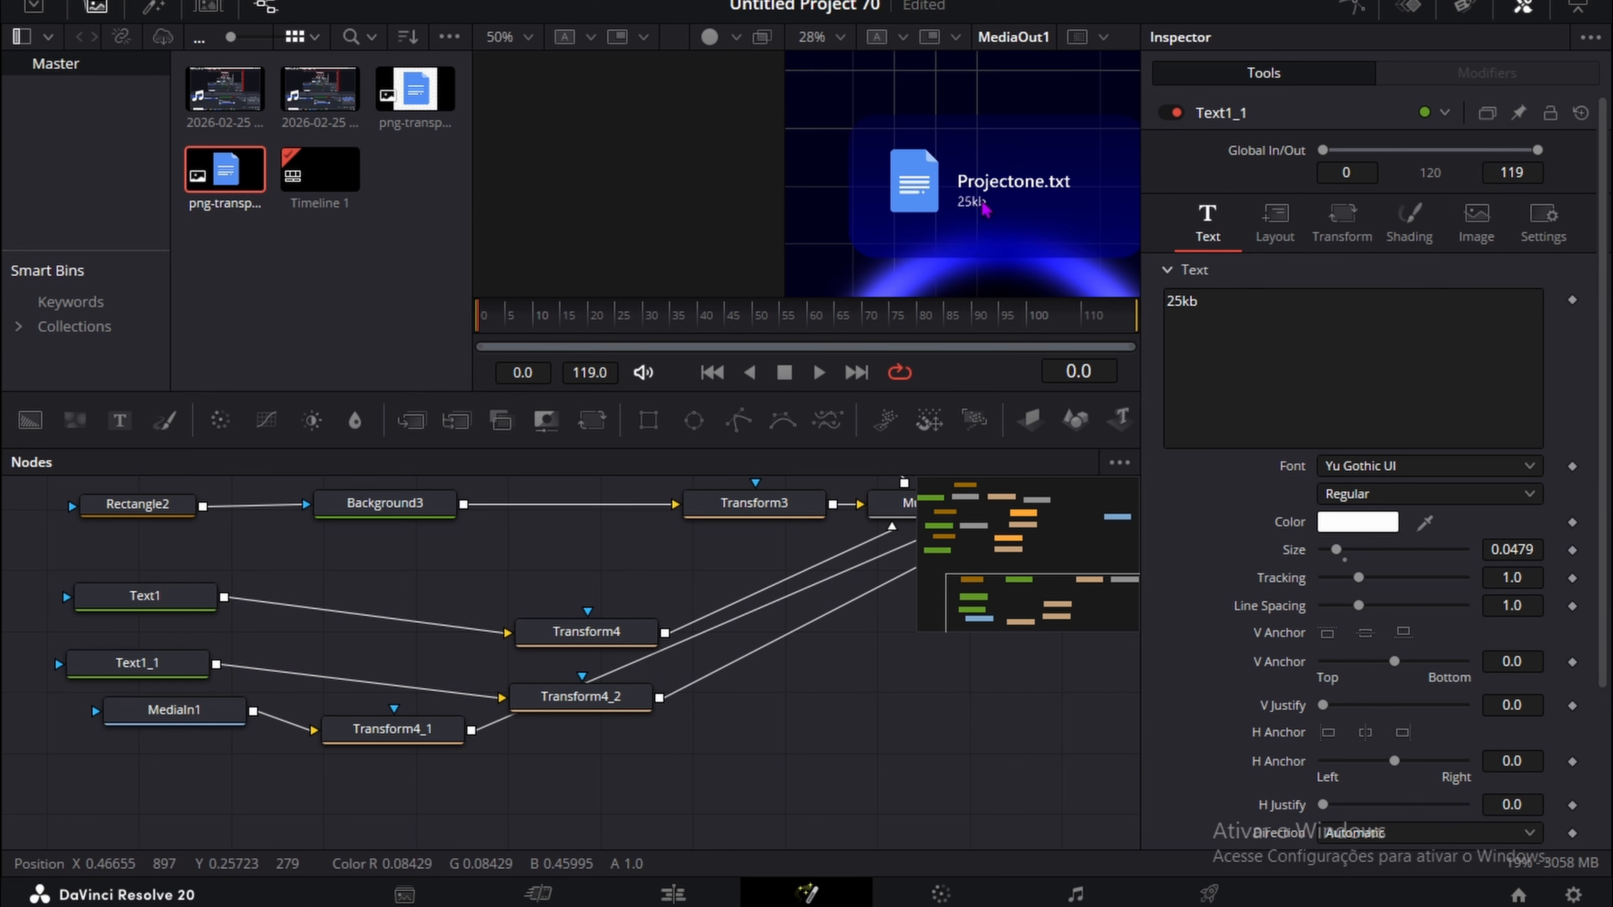
Step: Add a new Background node below MediaIn1 and mask it with a new Rectangle node
scroll(546, 648, "down", 2)
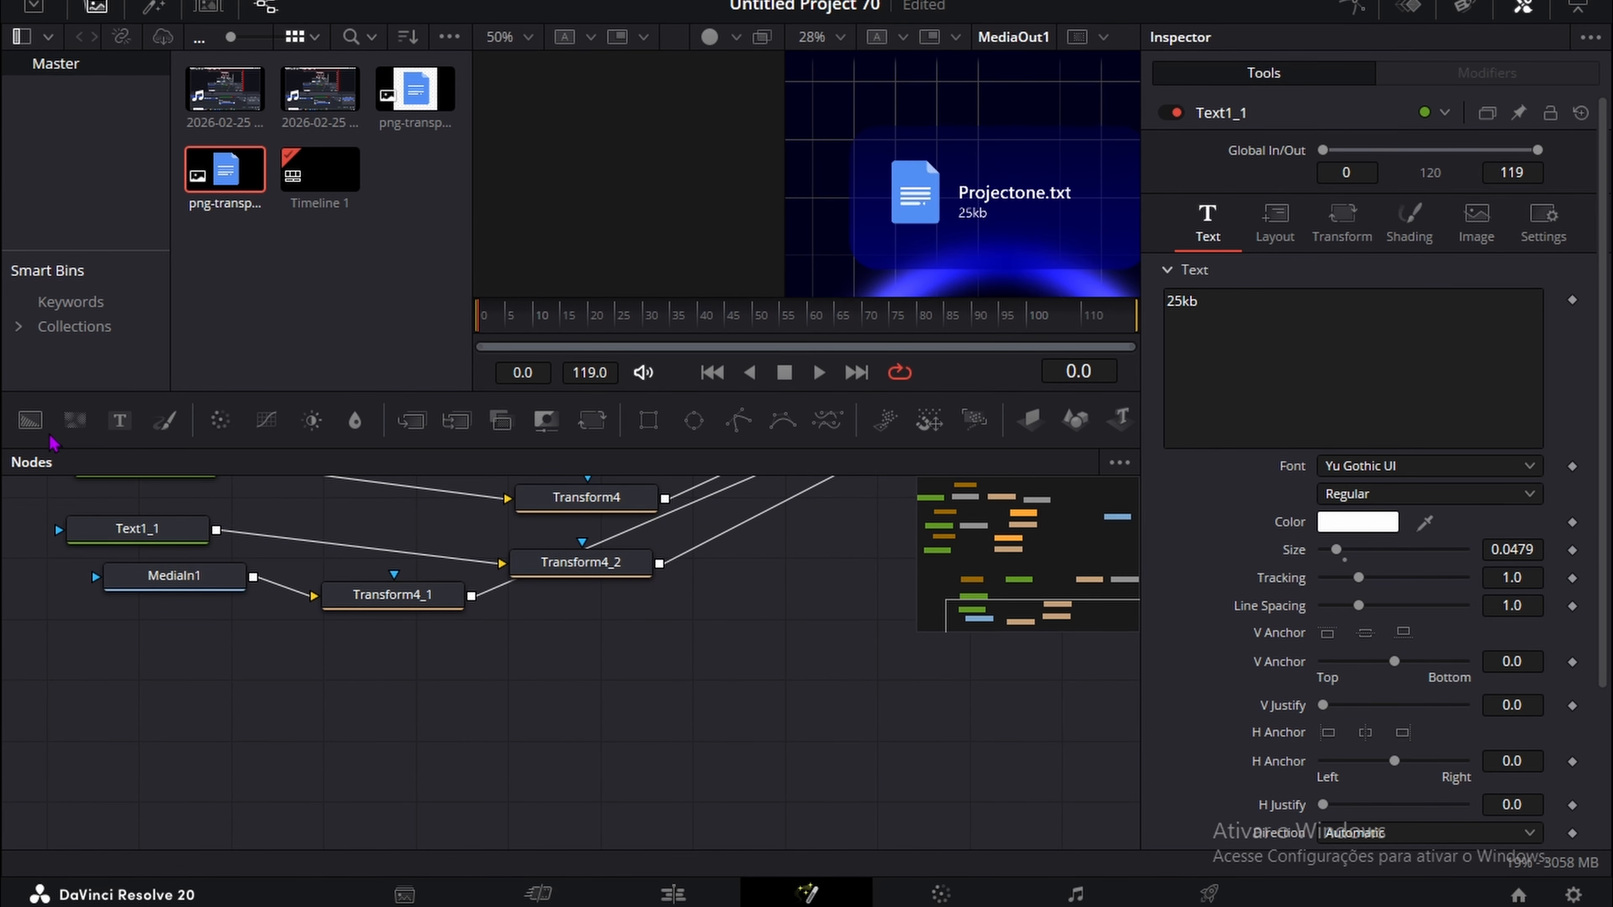
left_click_drag(30, 420, 534, 713)
left_click_drag(648, 420, 585, 740)
left_click(583, 725)
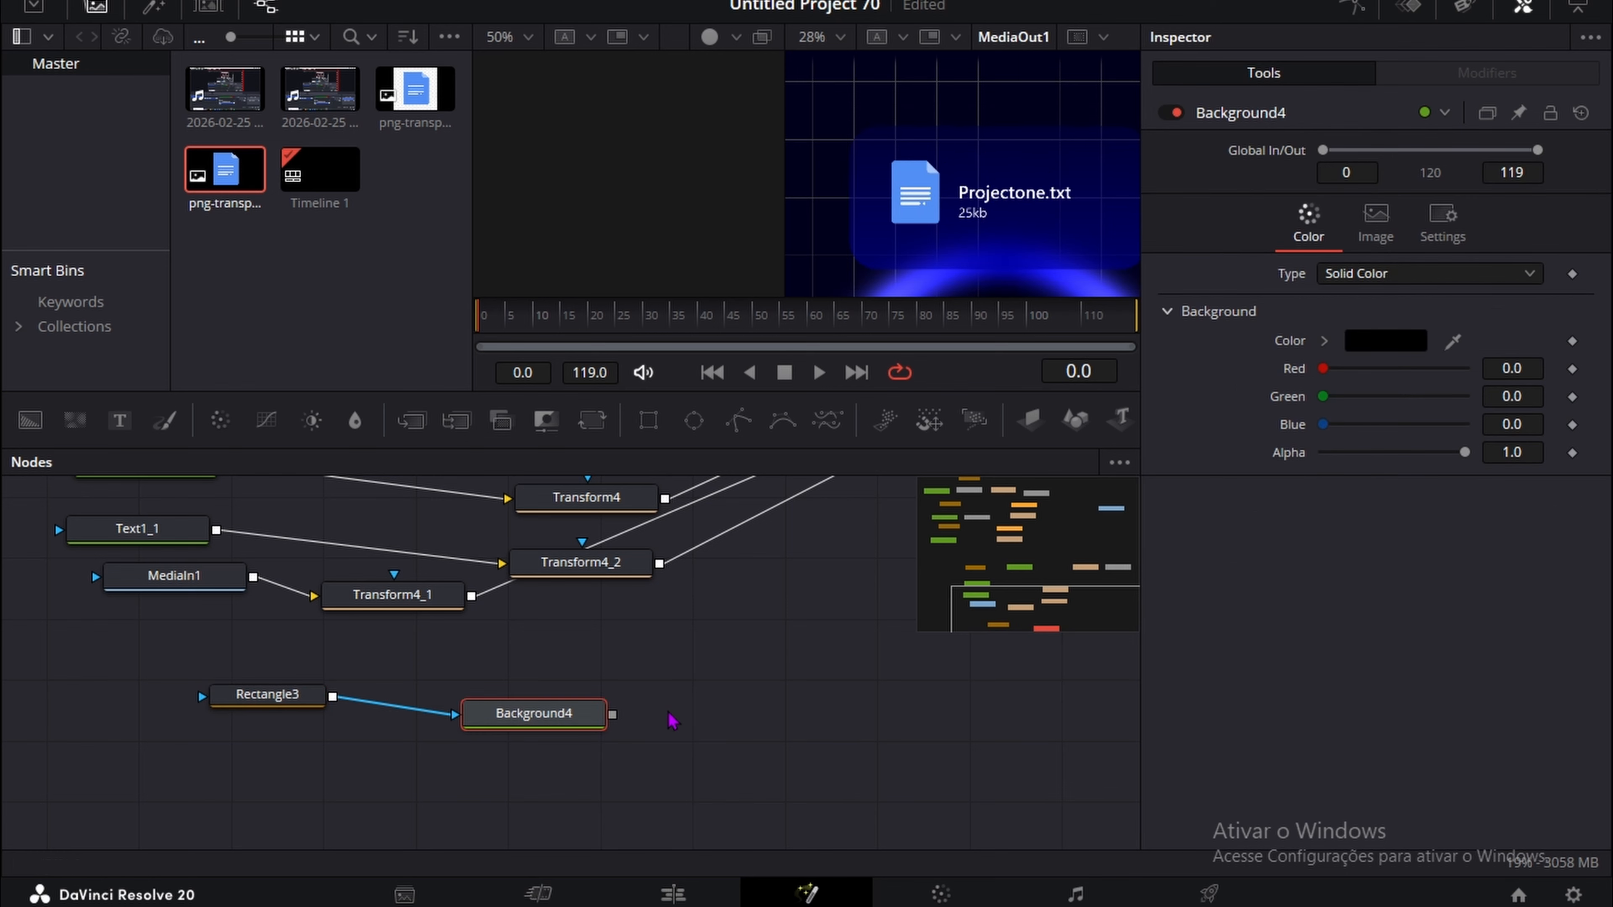
Step: Add a Transform node after Background4 and connect its output to MultiMerge2
key("shift+space")
type("Transform")
left_click(851, 638)
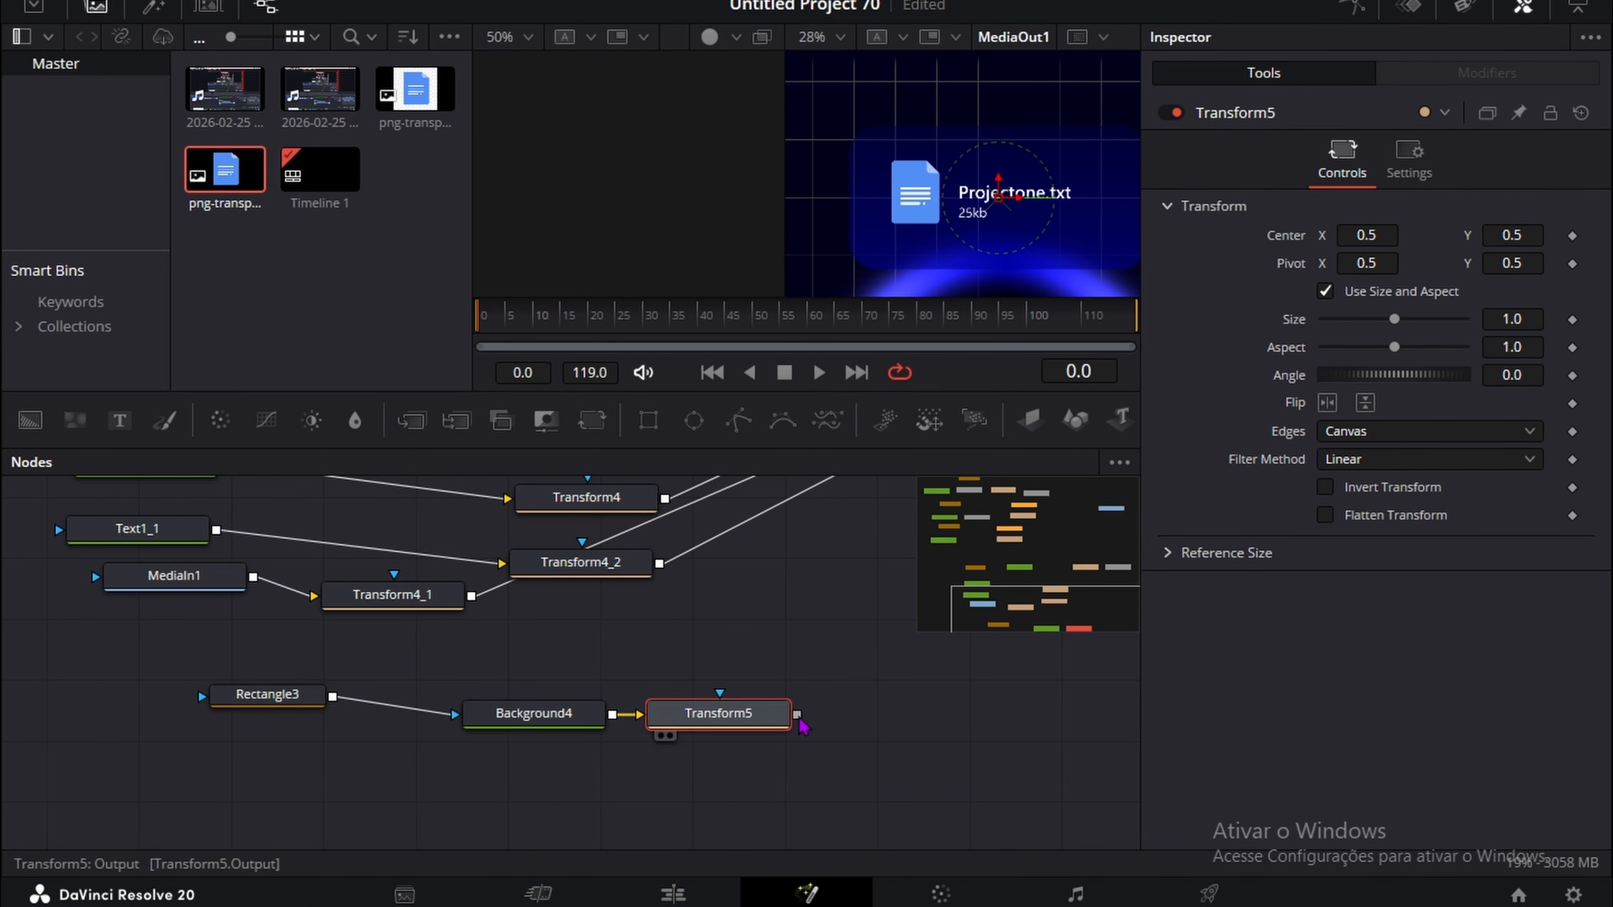
scroll(939, 555, "up", 4)
scroll(939, 555, "down", 2)
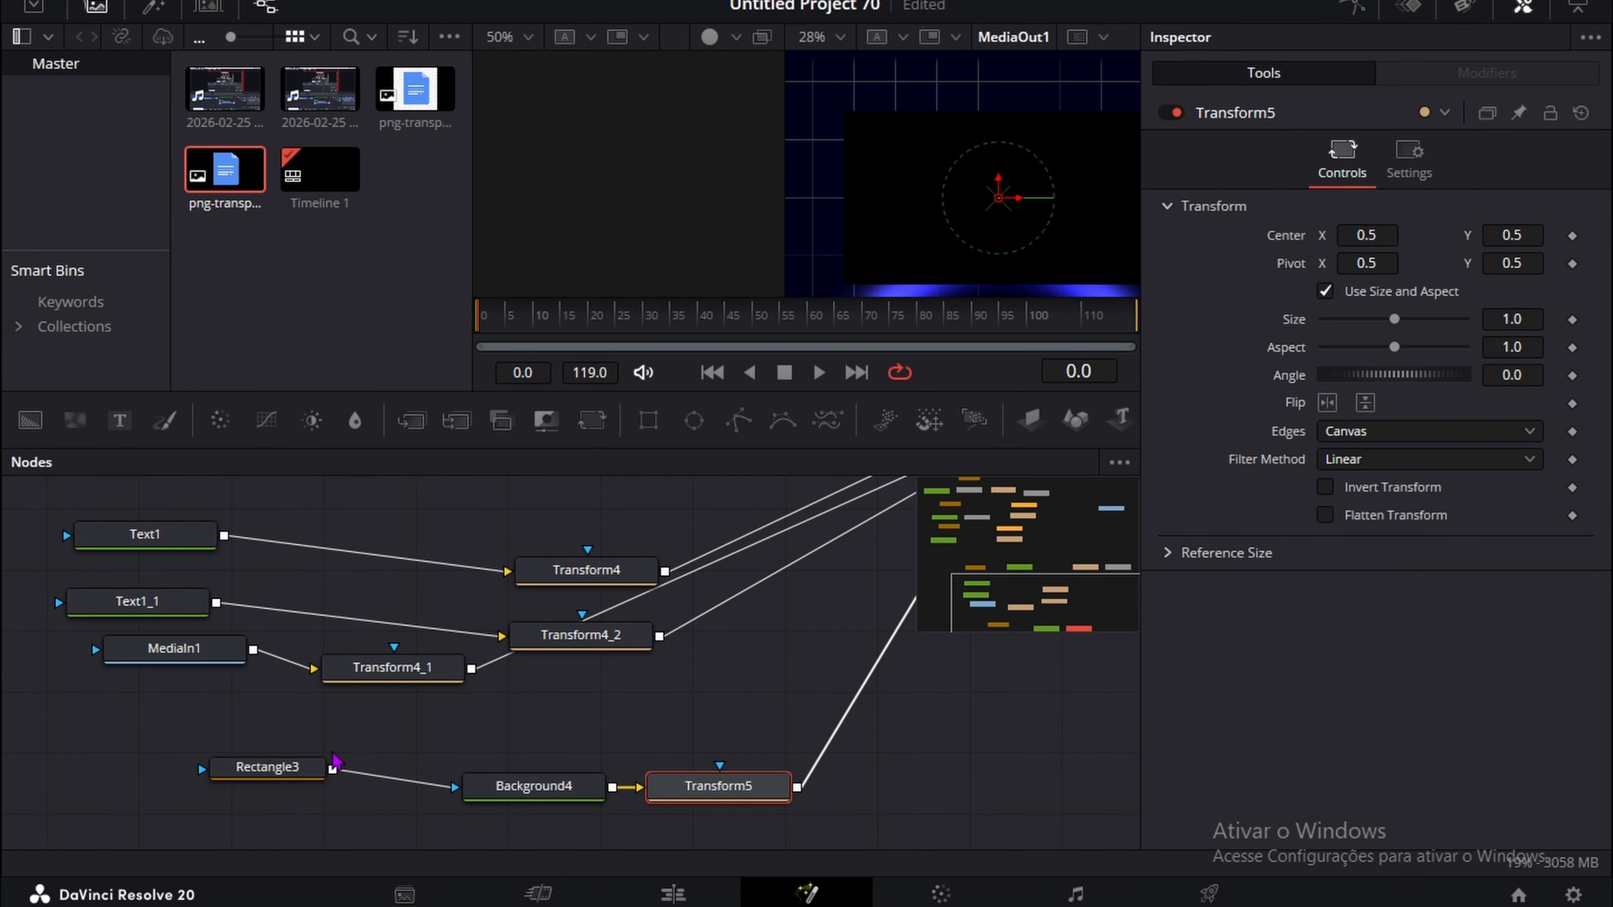
Step: Shape Rectangle3 into a thin bar under the text: Width 0.349, Height 0.054, Center X 0.509 and Y 0.372
left_click(298, 765)
left_click_drag(1516, 475, 1297, 475)
left_click_drag(1527, 448, 1447, 421)
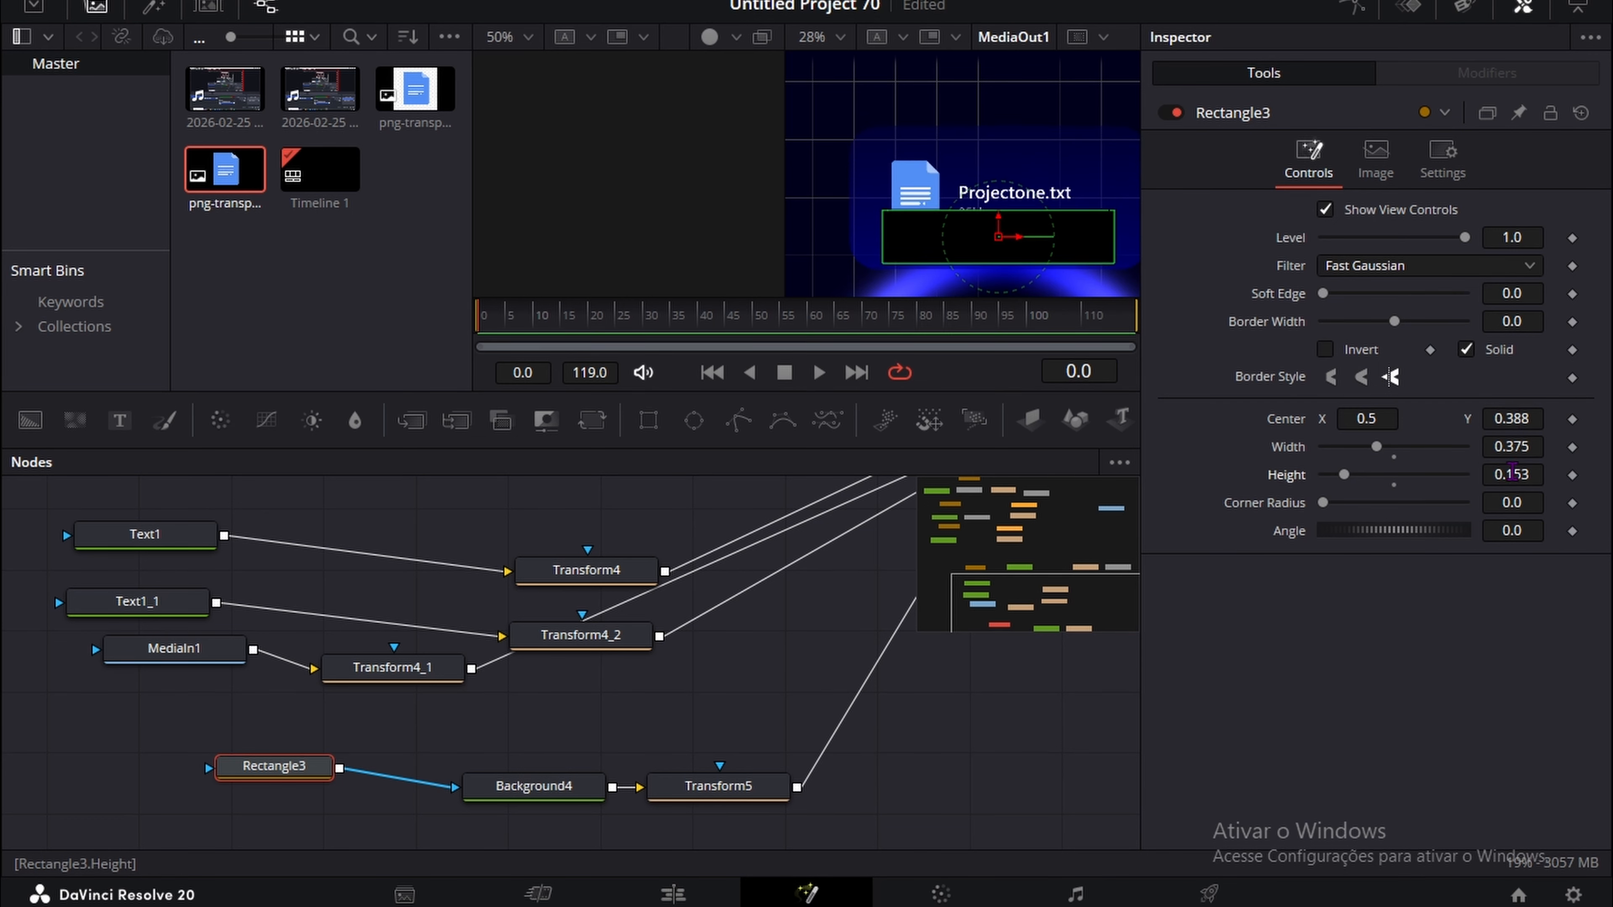
left_click_drag(1513, 474, 1473, 474)
left_click_drag(1528, 420, 1488, 474)
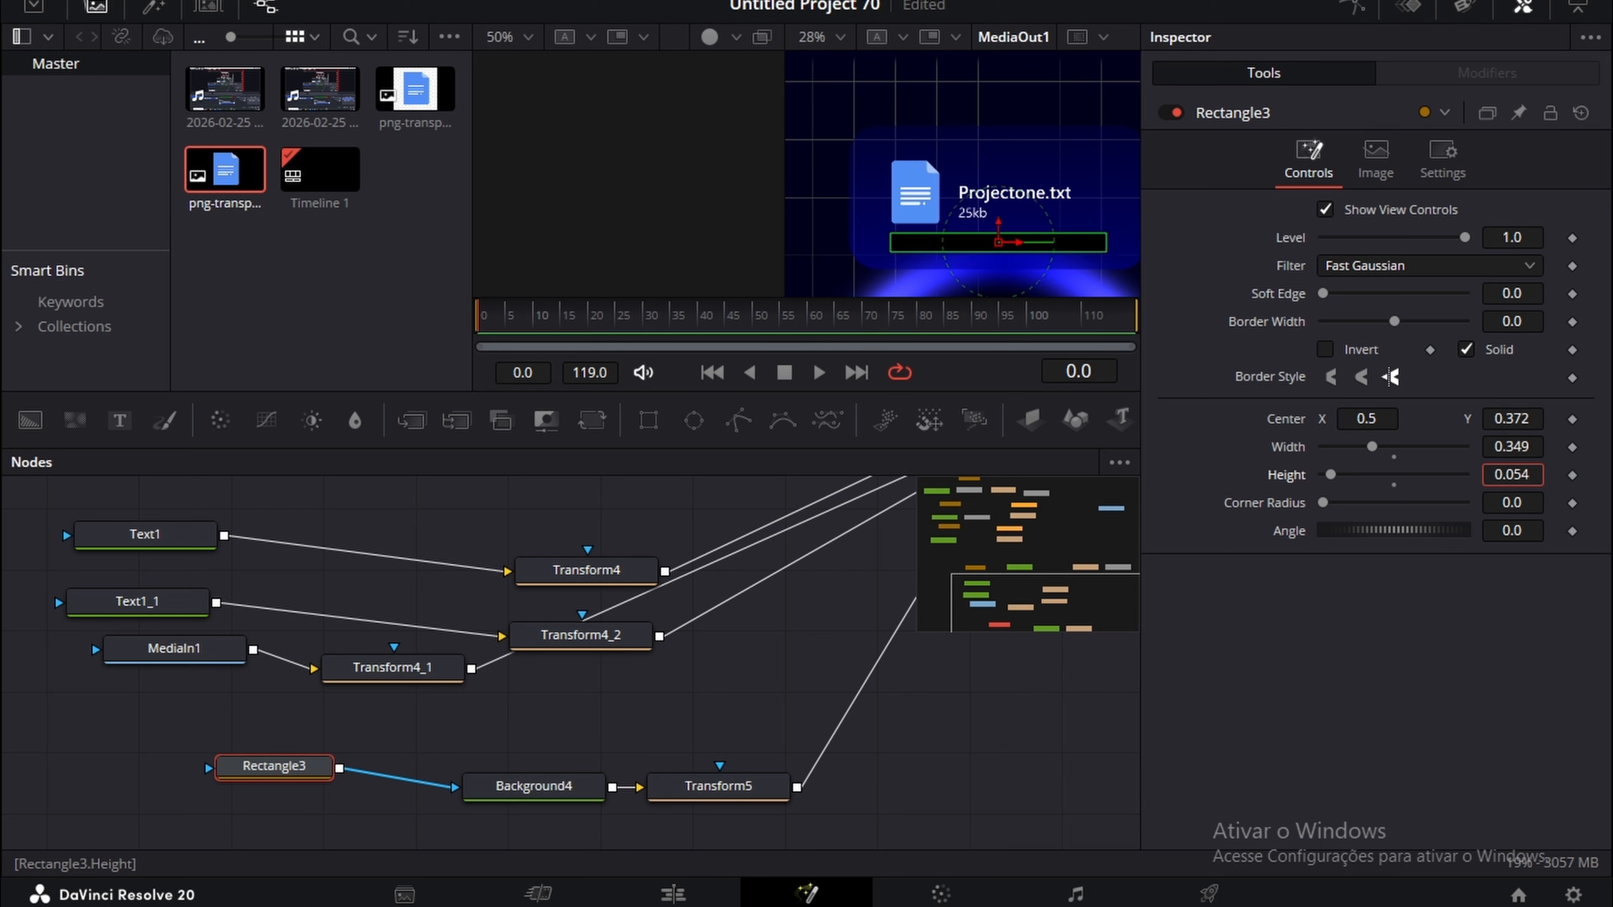
left_click(991, 805)
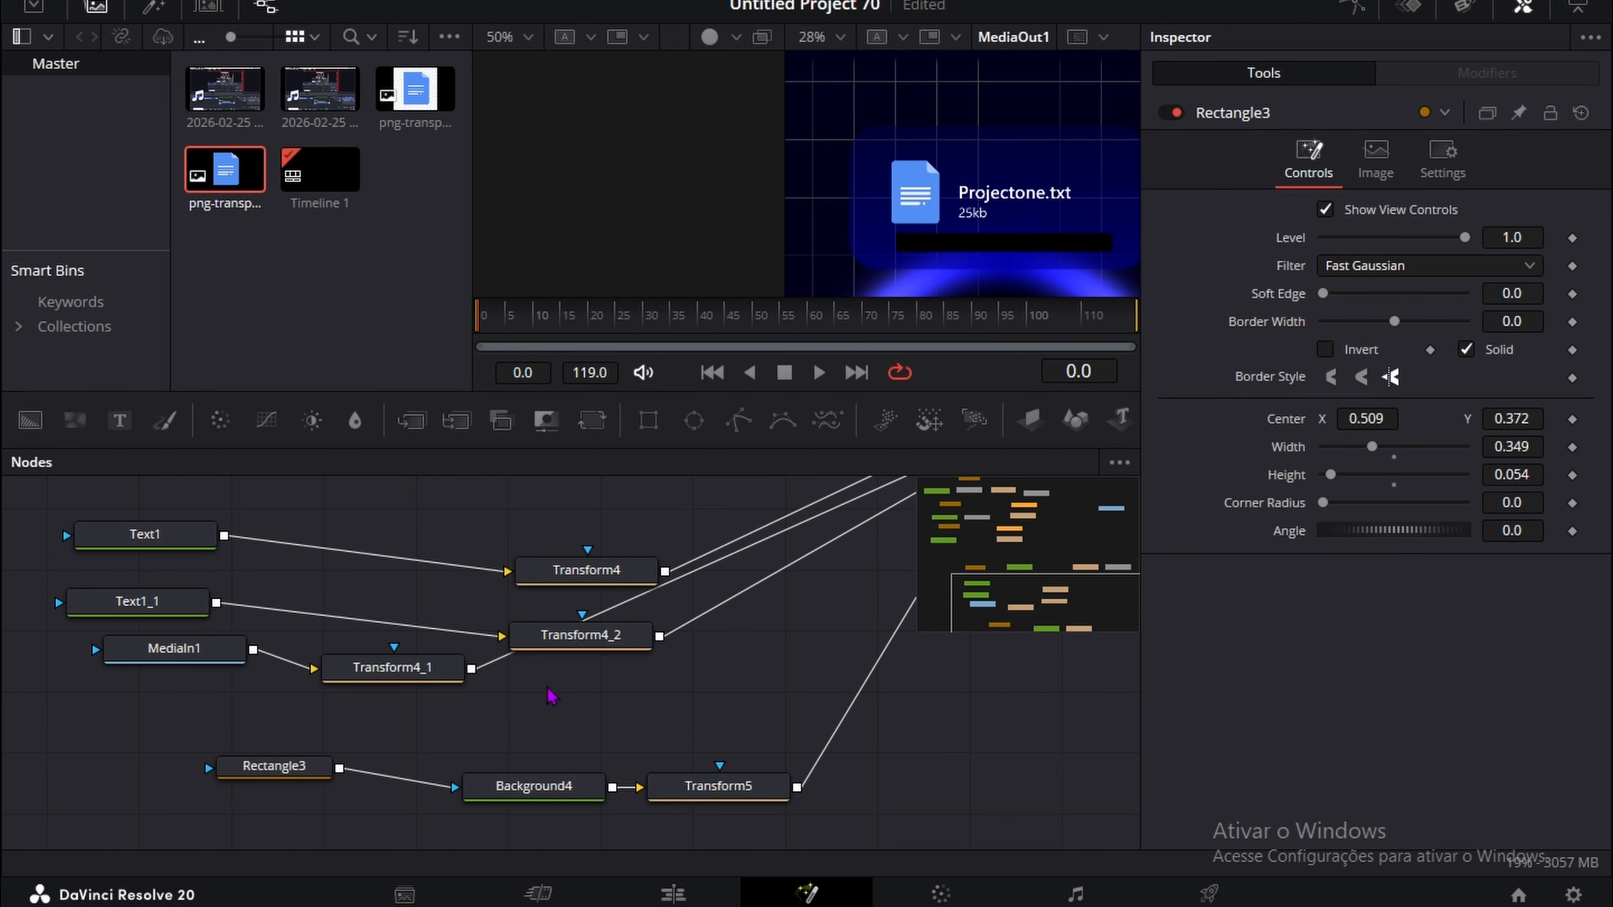
Step: Raise the file name text by setting Transform4's Center Y to 0.55
scroll(523, 635, "up", 2)
left_click(782, 576)
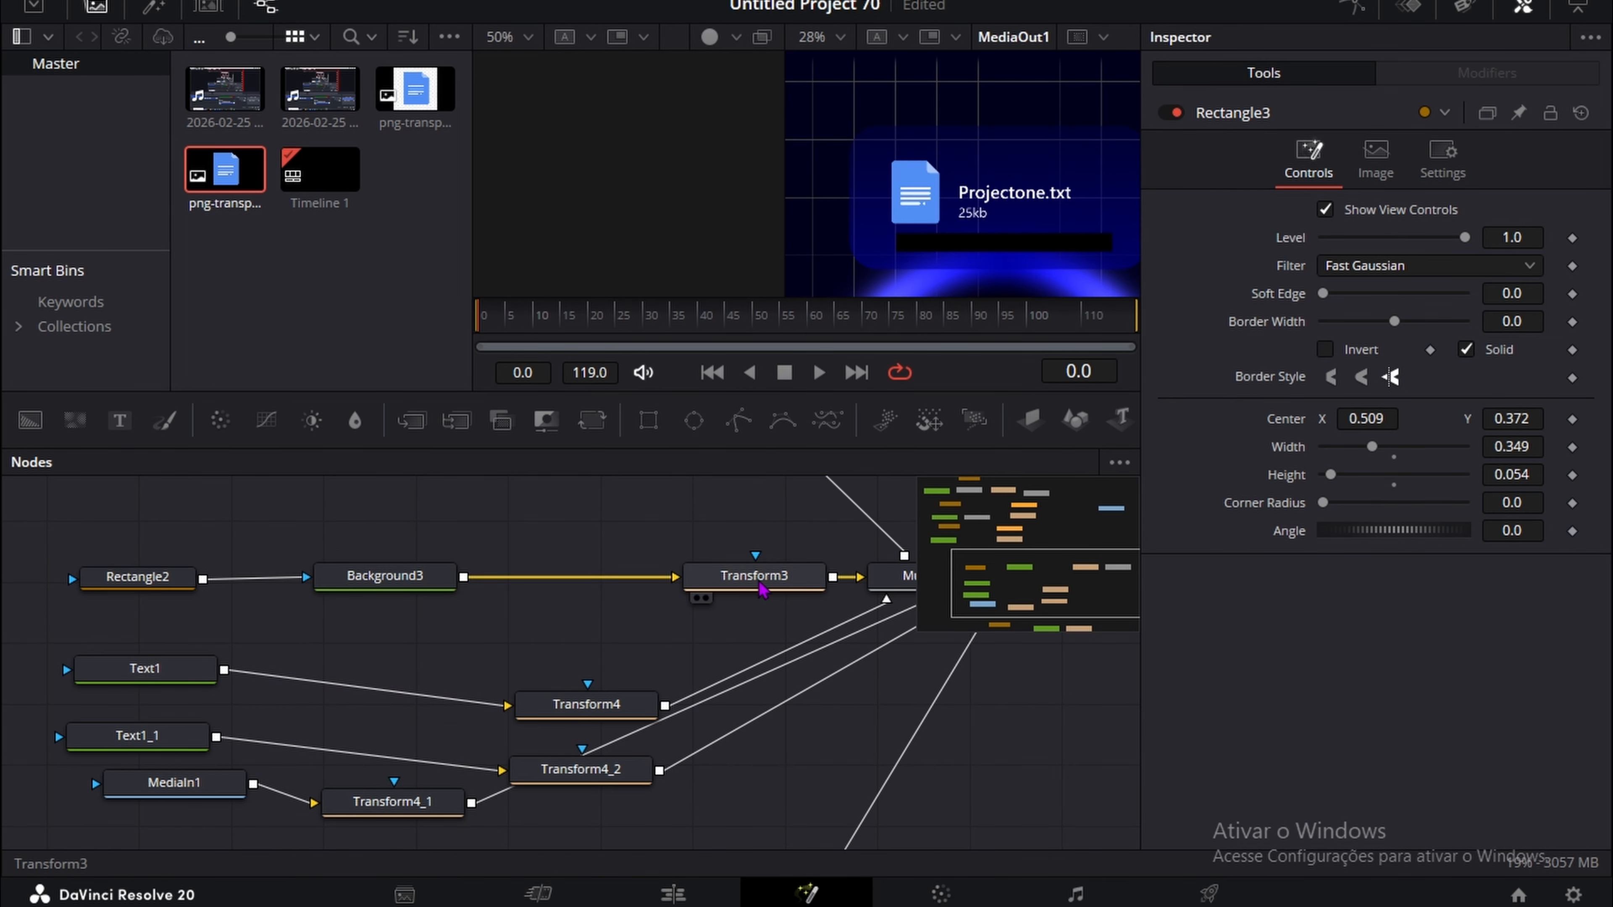
left_click(593, 704)
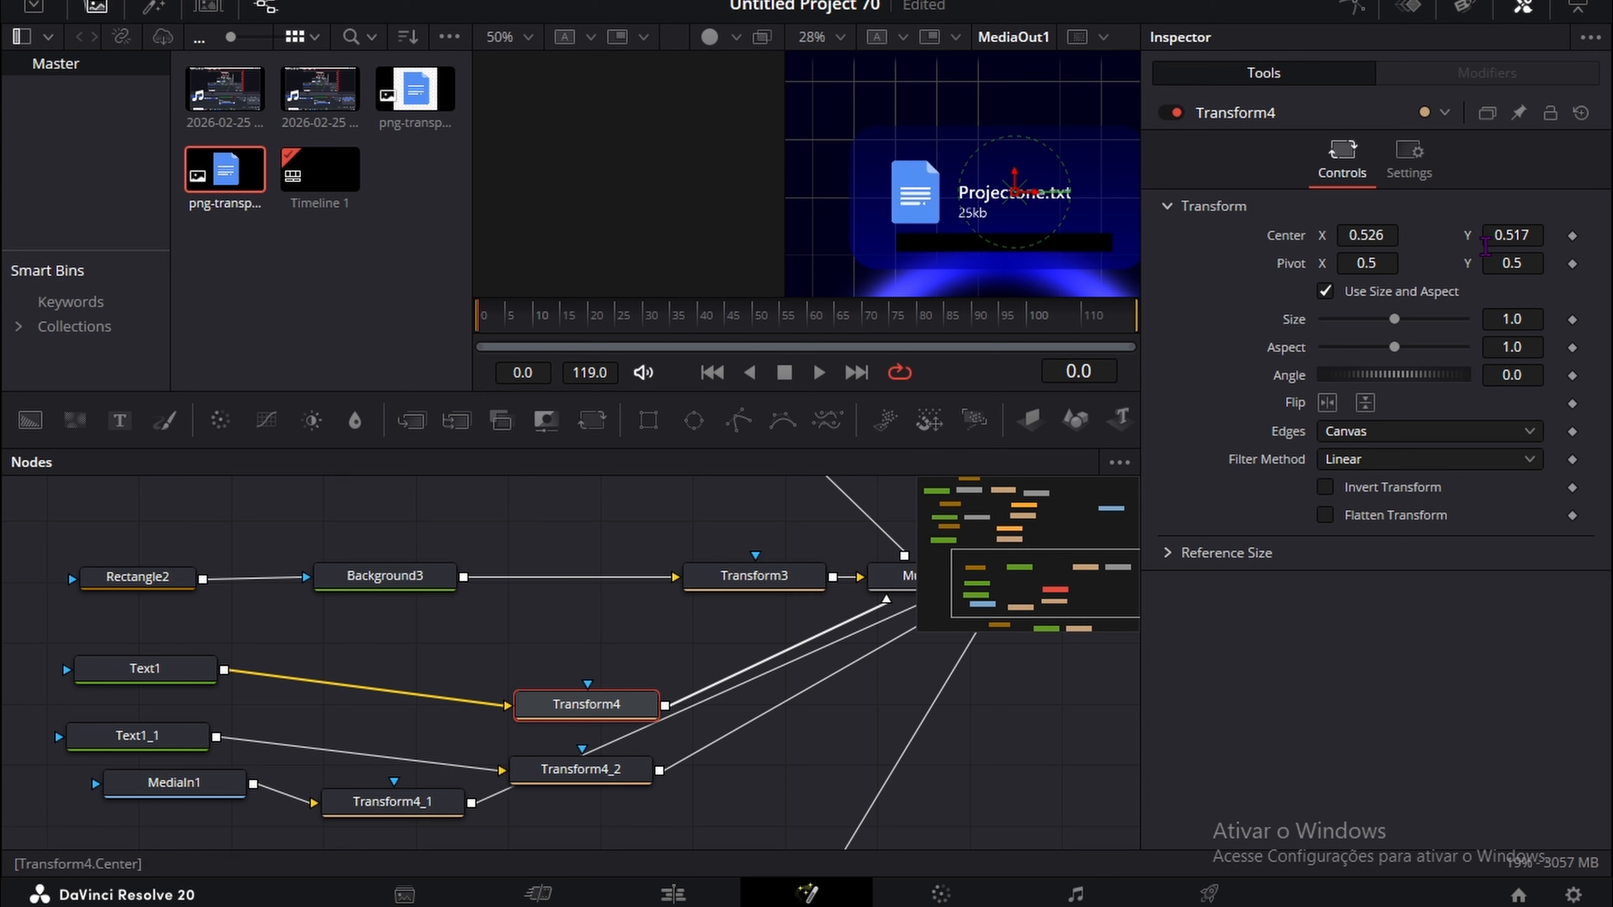
left_click_drag(1511, 236, 1532, 235)
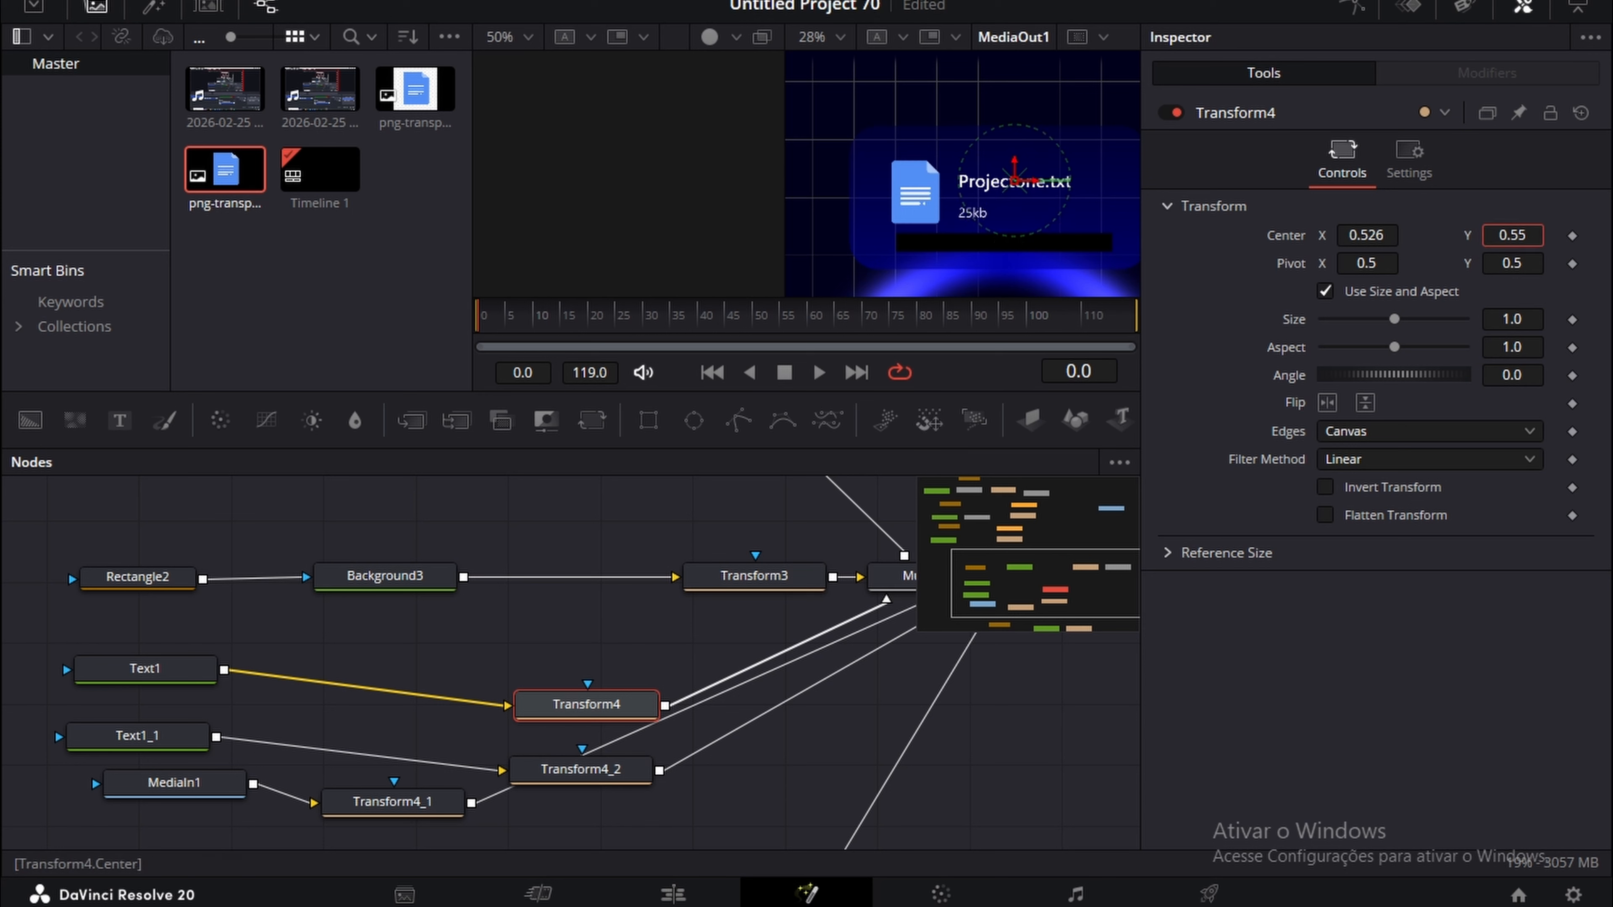
Step: Raise the 25kb text to Center Y 0.53 and shift the document icon slightly up and to the right
left_click(597, 770)
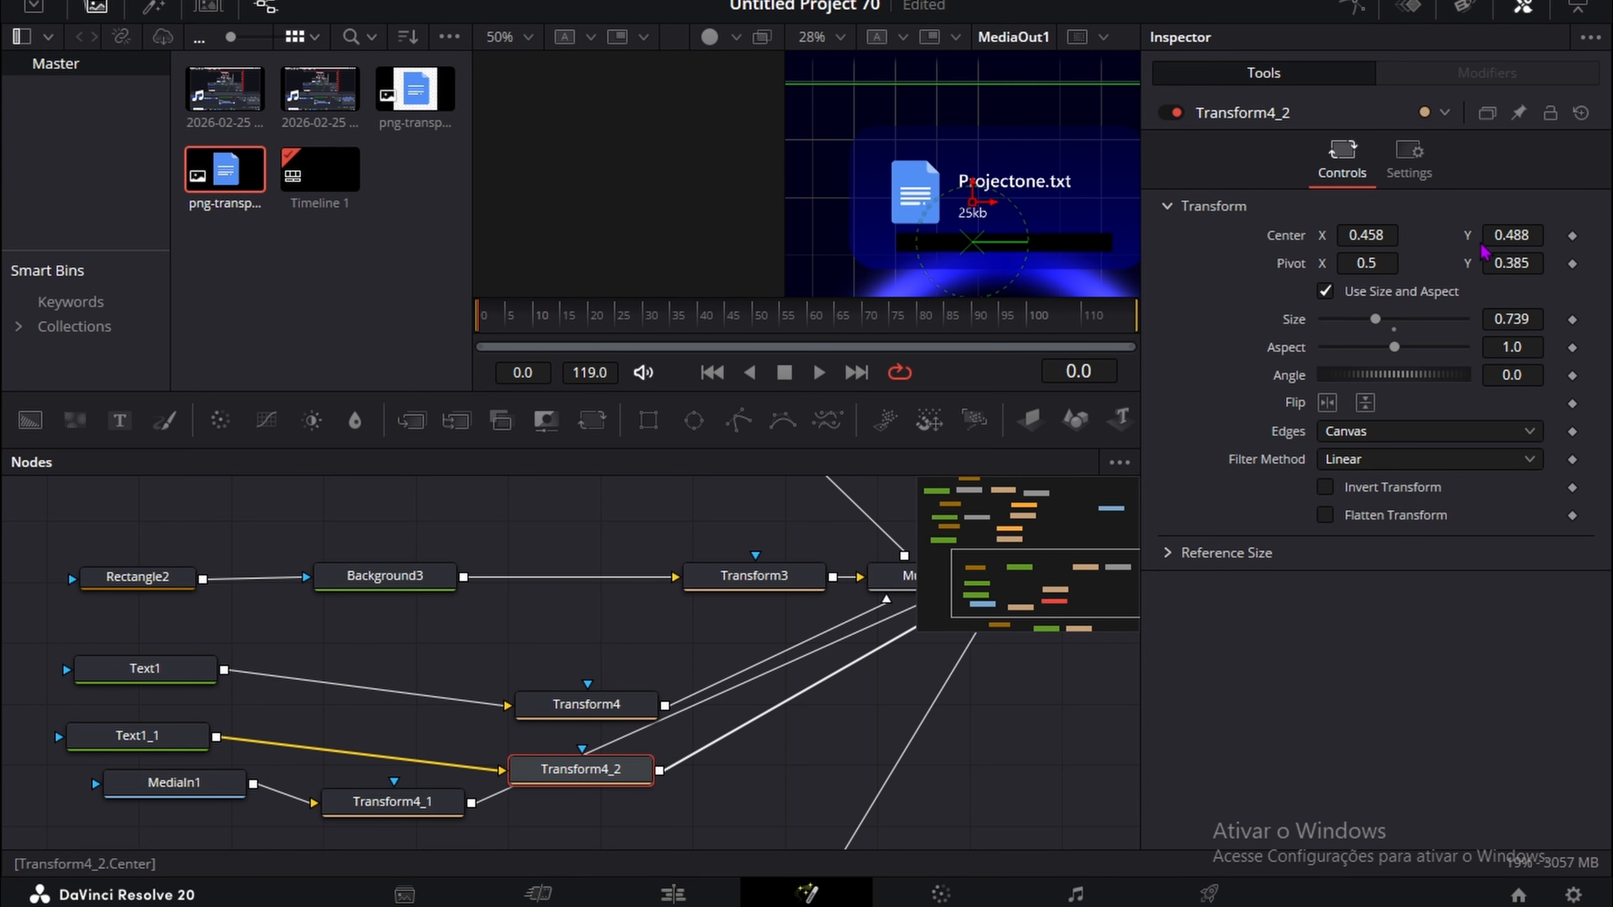
left_click_drag(1511, 235, 1561, 235)
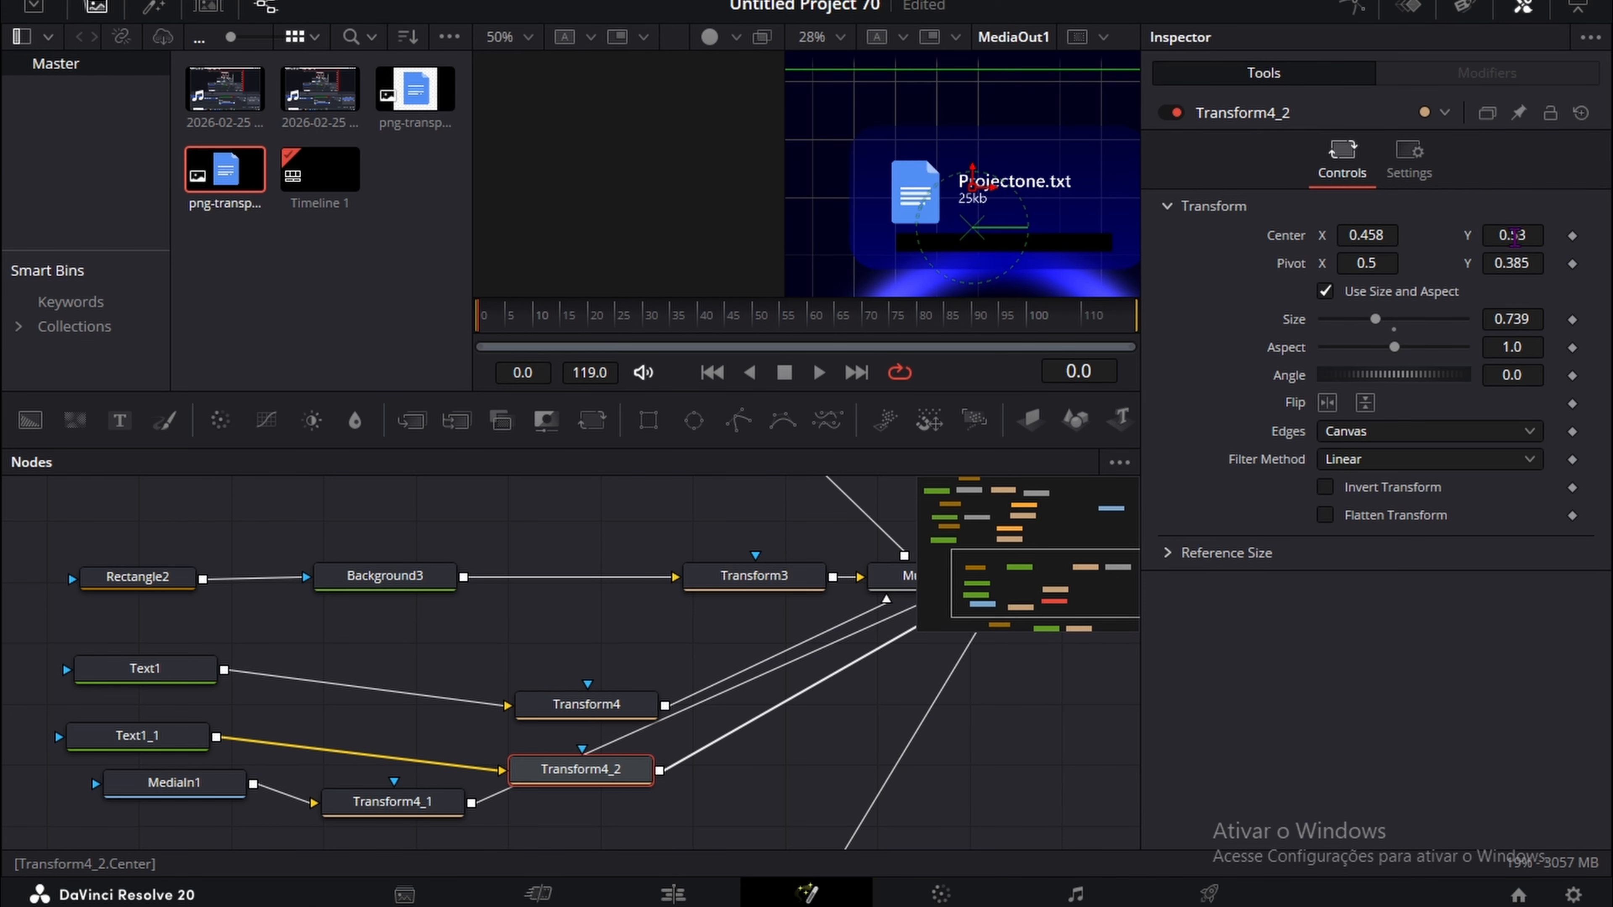
scroll(451, 683, "down", 2)
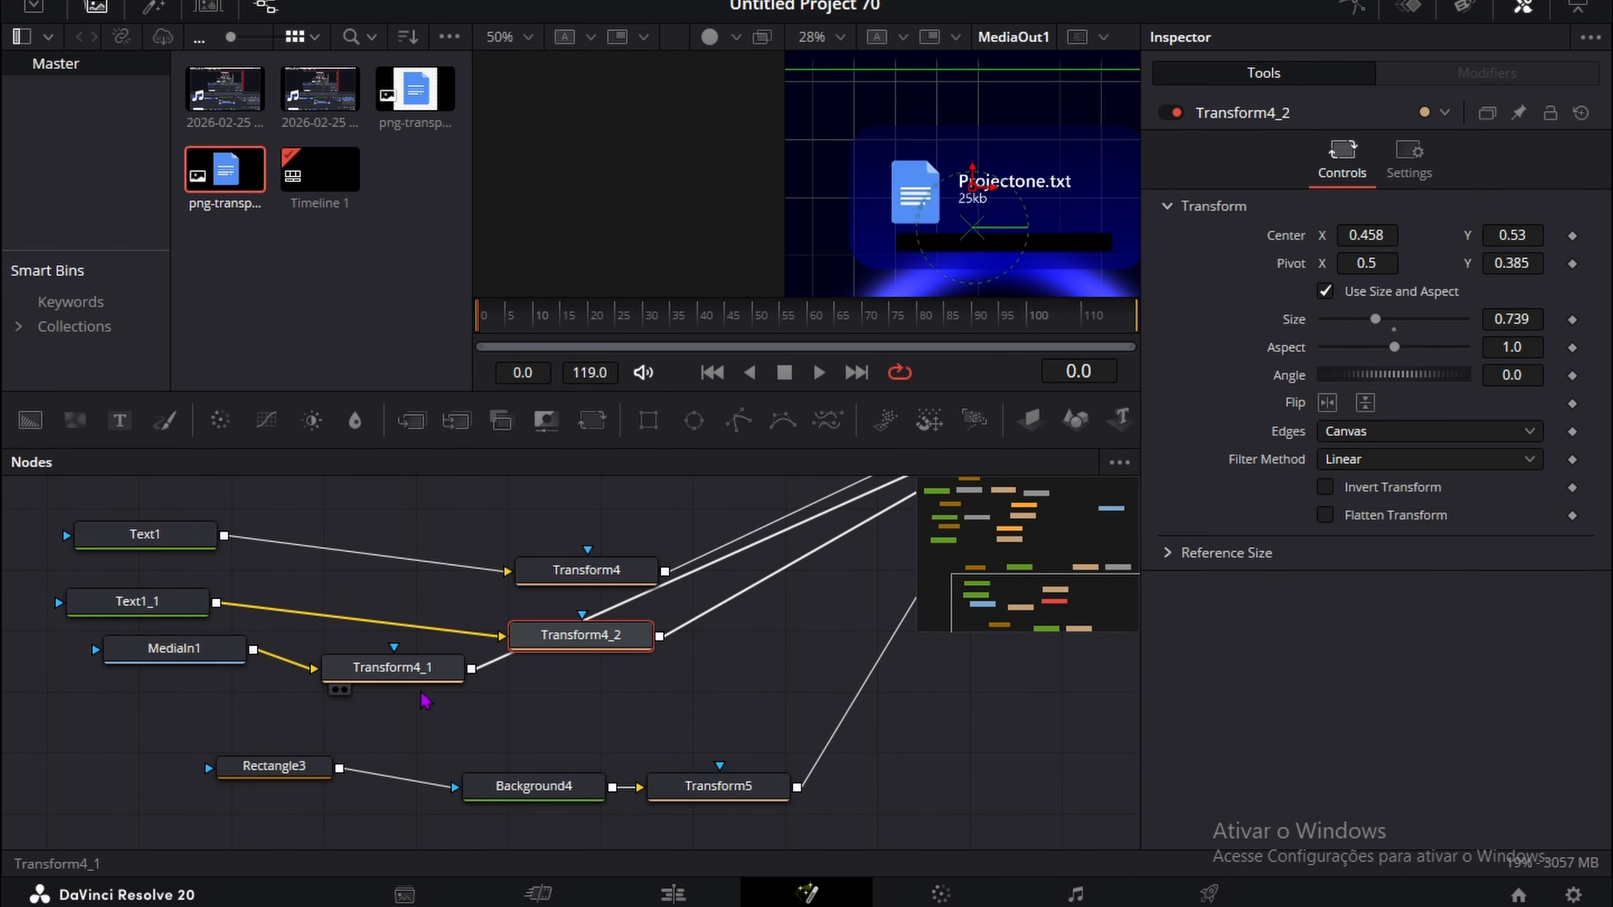
left_click(424, 674)
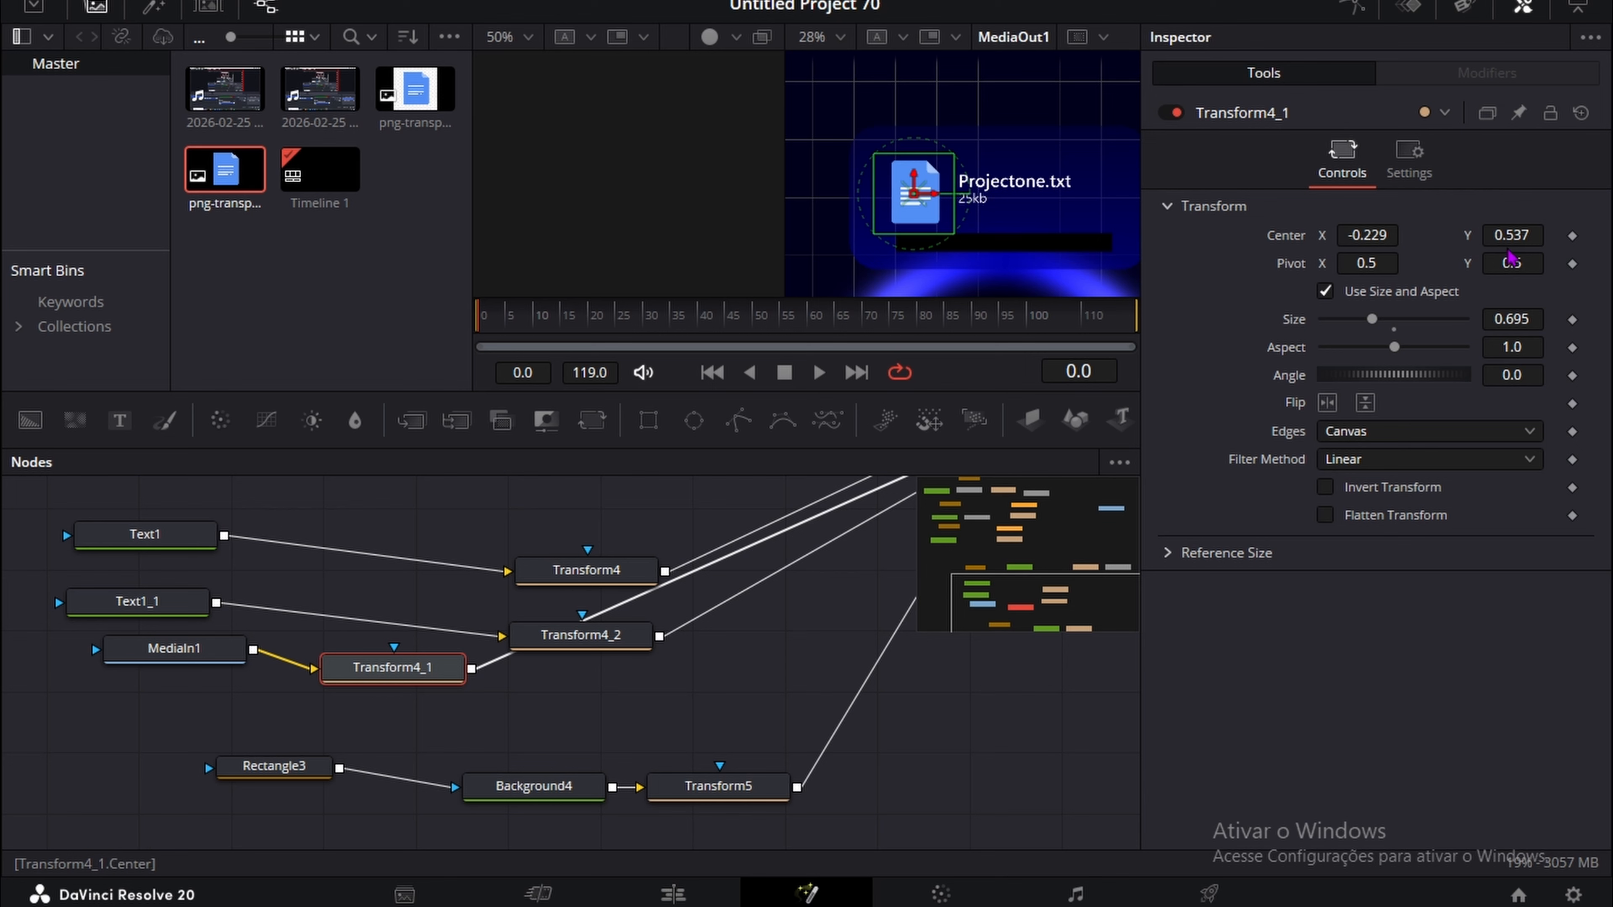
left_click_drag(1511, 237, 1561, 236)
left_click_drag(1367, 235, 1401, 235)
Step: Thicken and round the Rectangle3 bar: Height 0.086 and Corner Radius 0.8
left_click(274, 765)
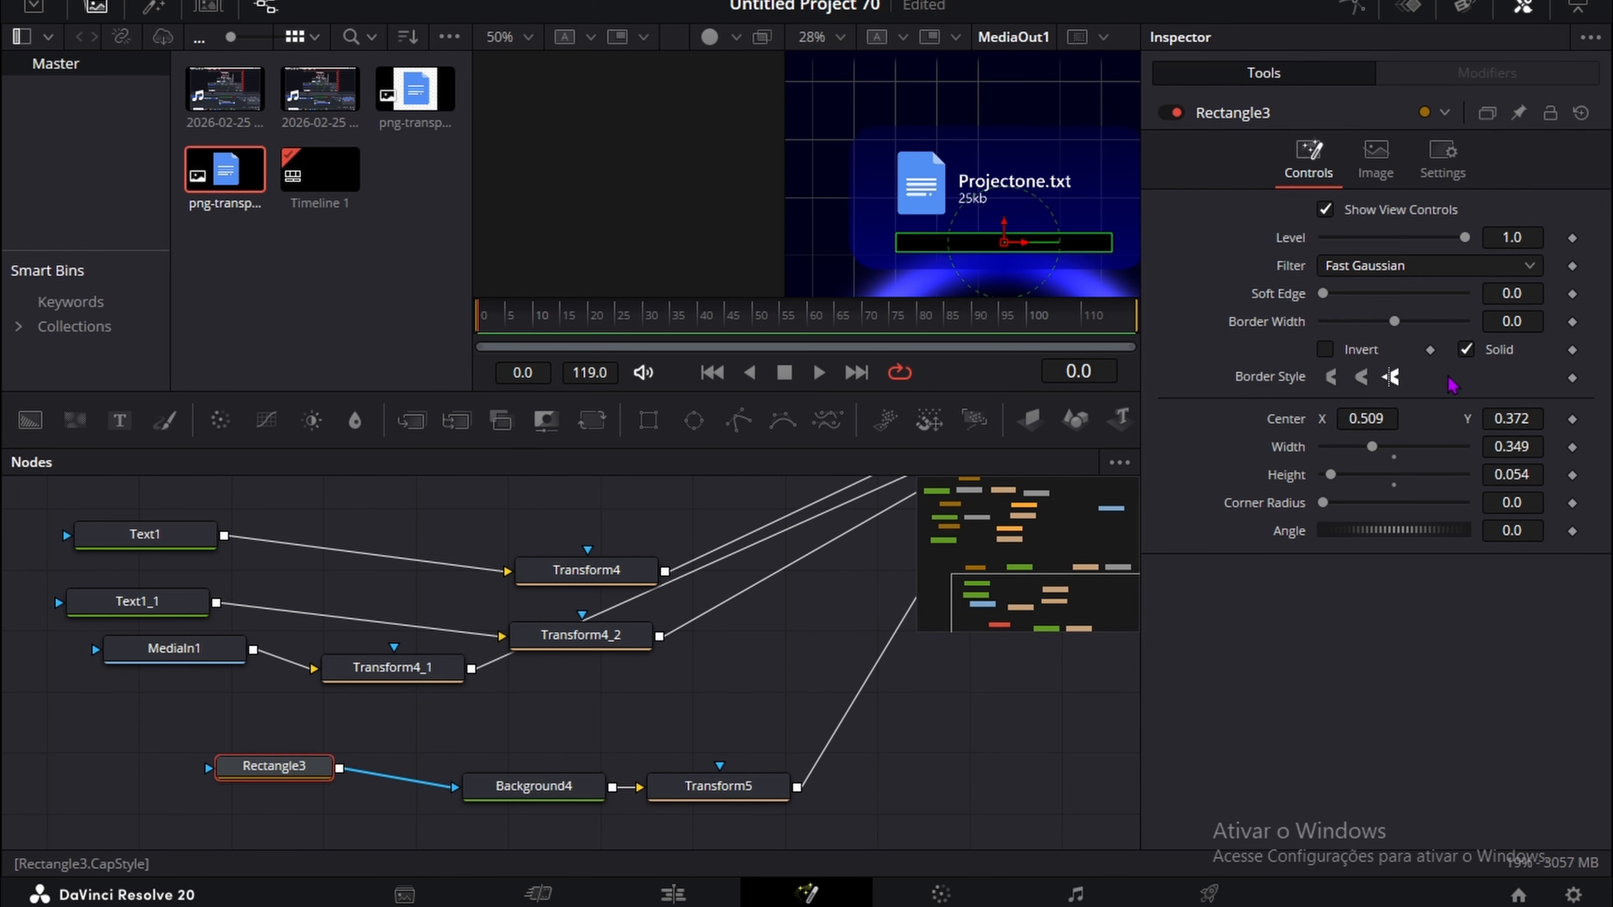
left_click_drag(1511, 479, 1537, 504)
left_click(938, 797)
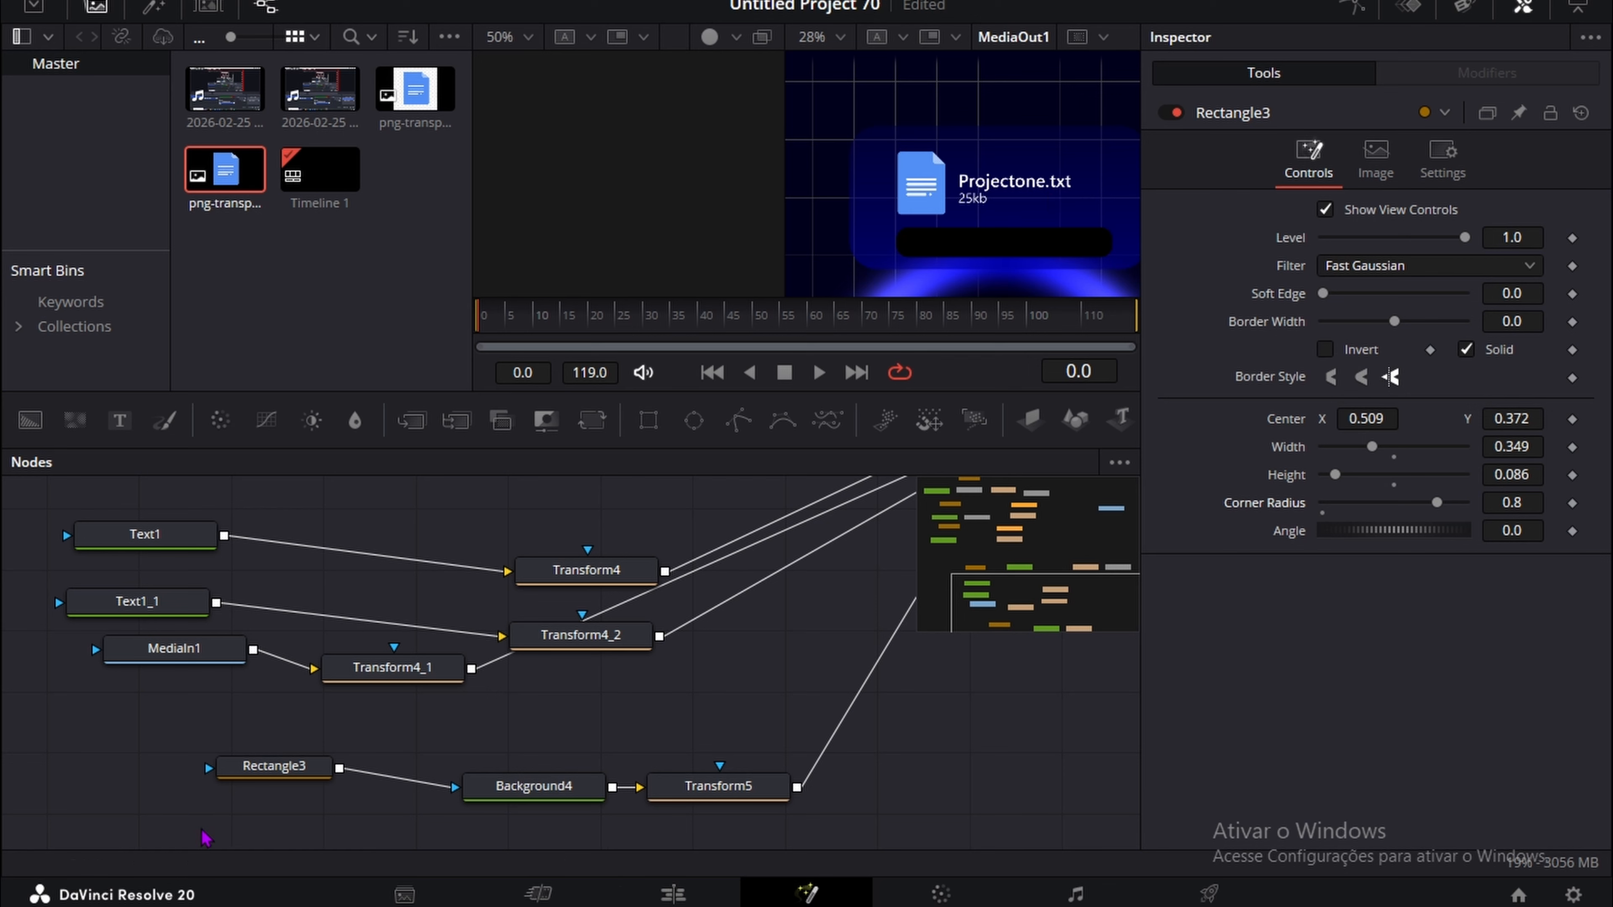
Step: Change the bar's Background4 colour to a very dark blue with a Blue value of about 0.176
left_click(508, 788)
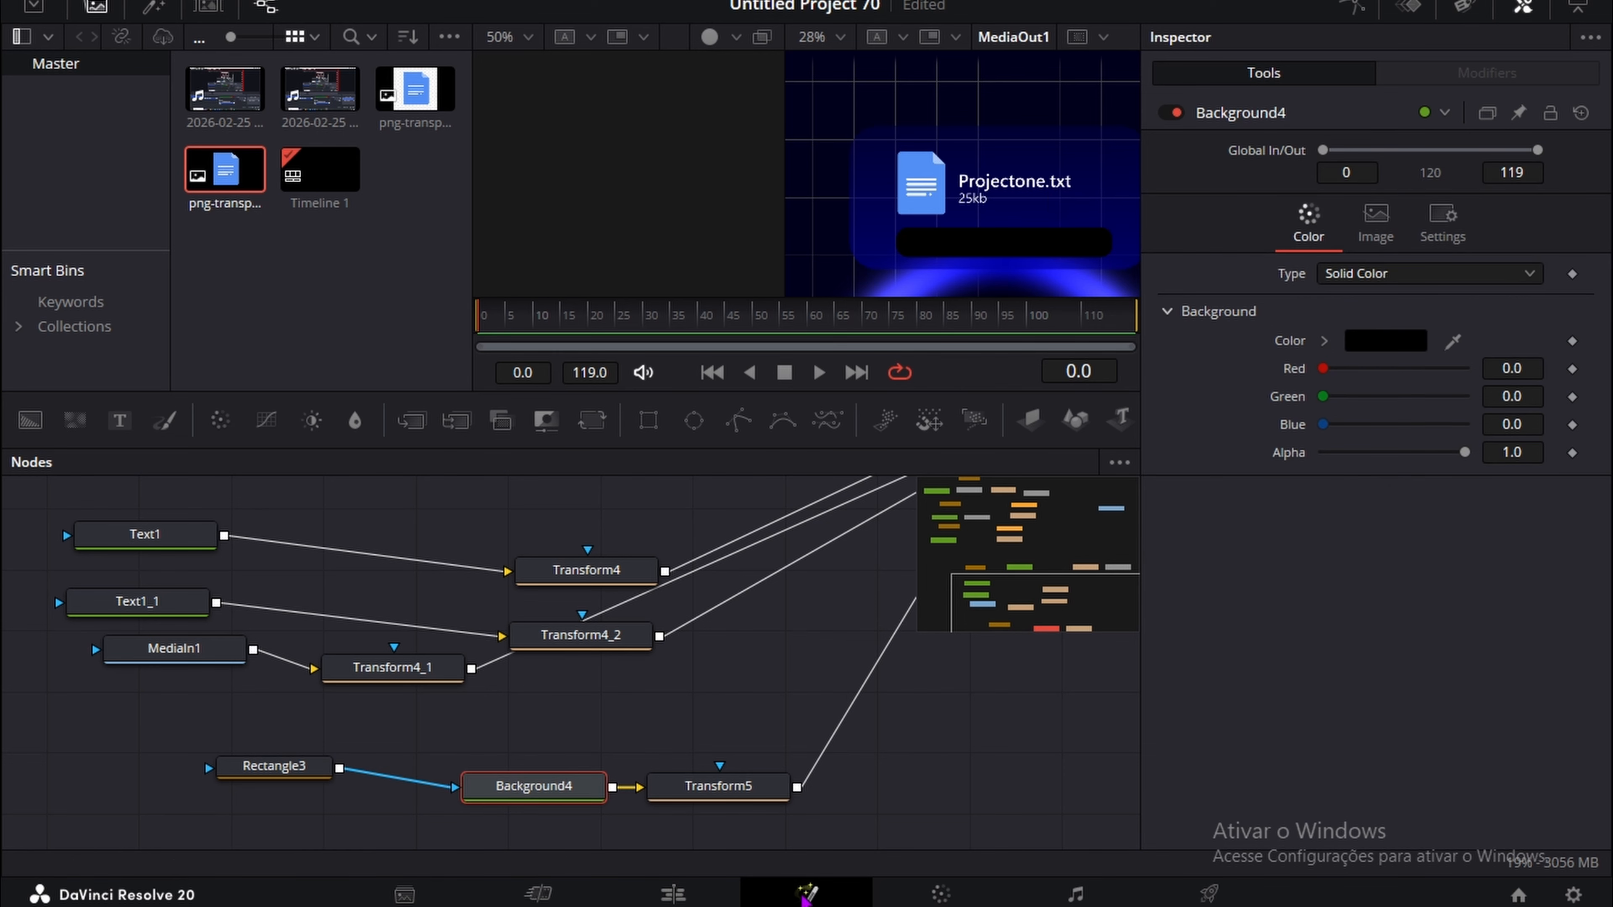
left_click(1385, 343)
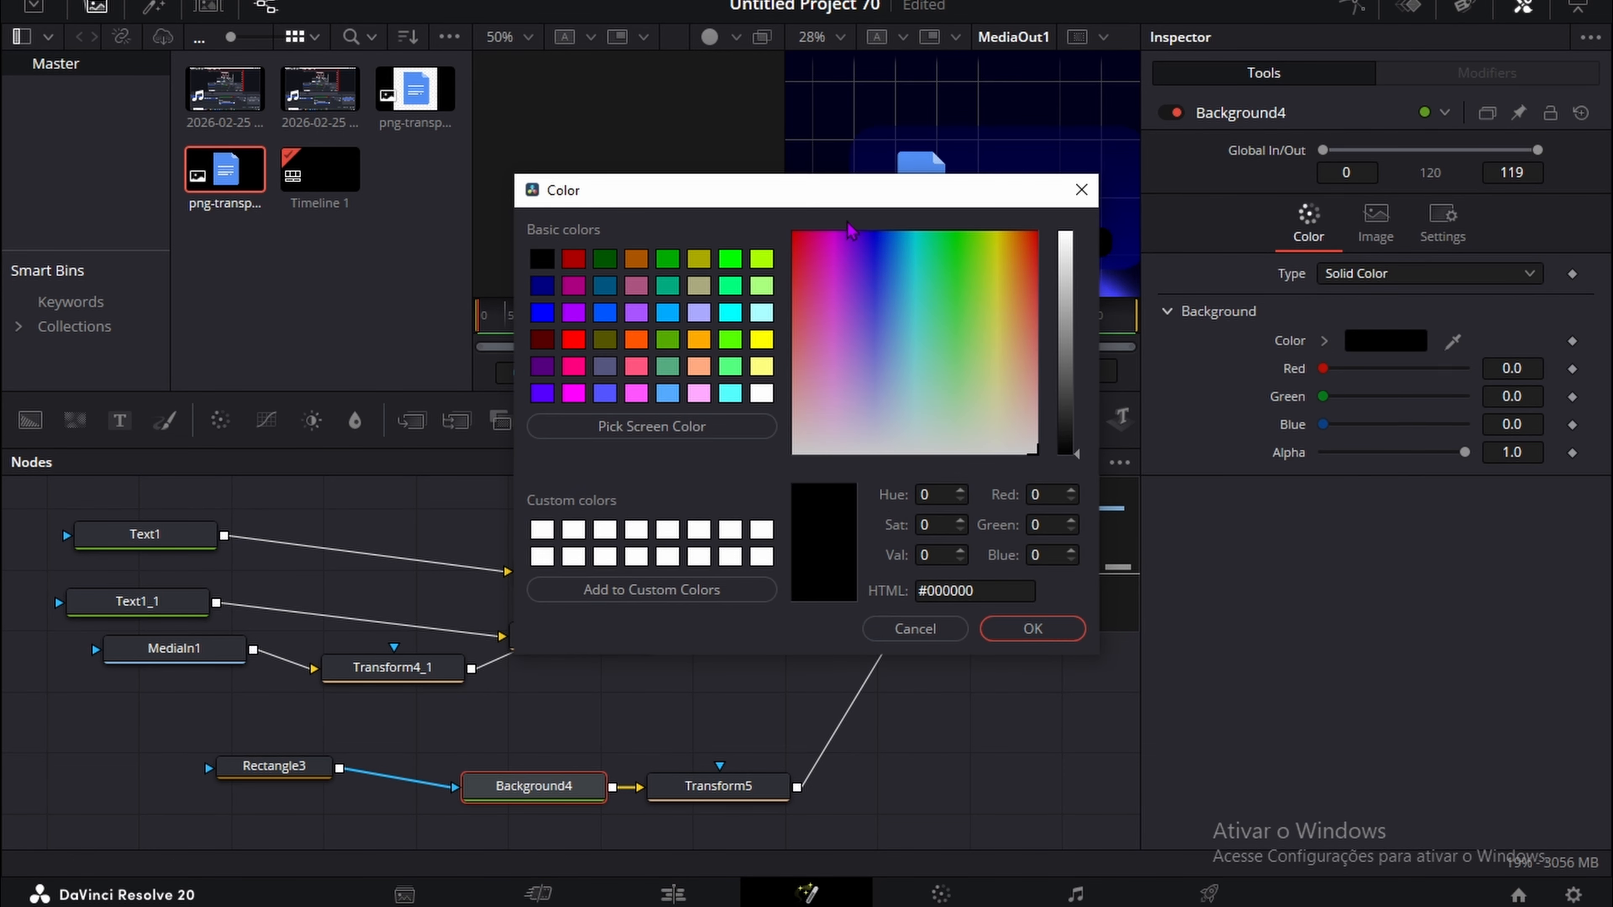
left_click(542, 285)
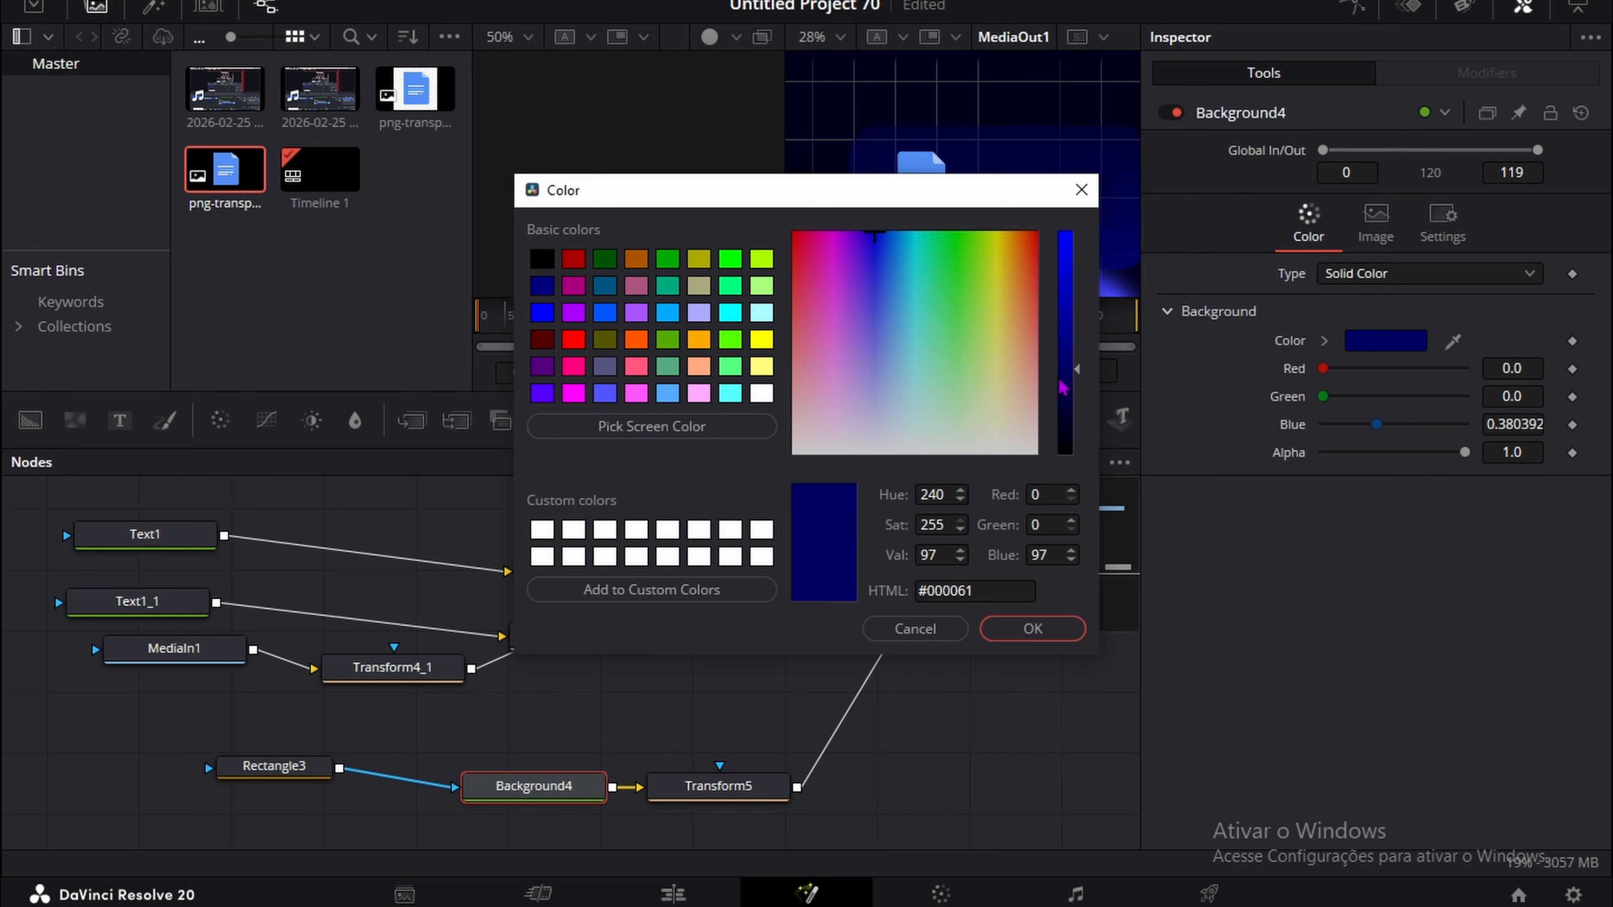
left_click(1048, 630)
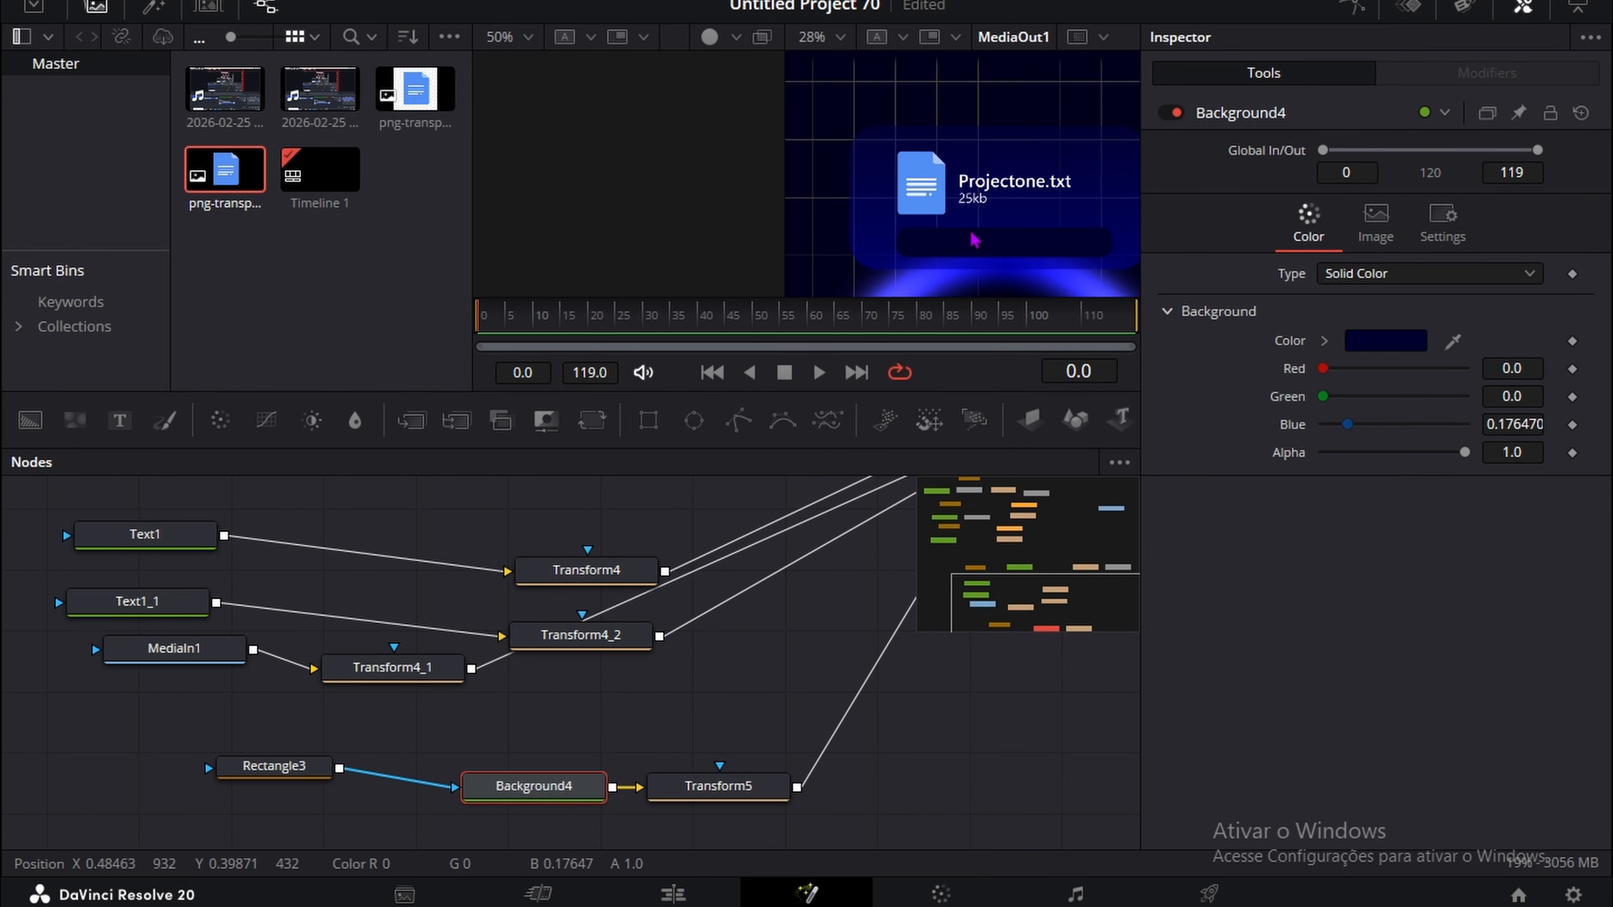
Step: Set Rectangle3's Border Style to the middle option and lower its Level to 0.908
left_click(305, 766)
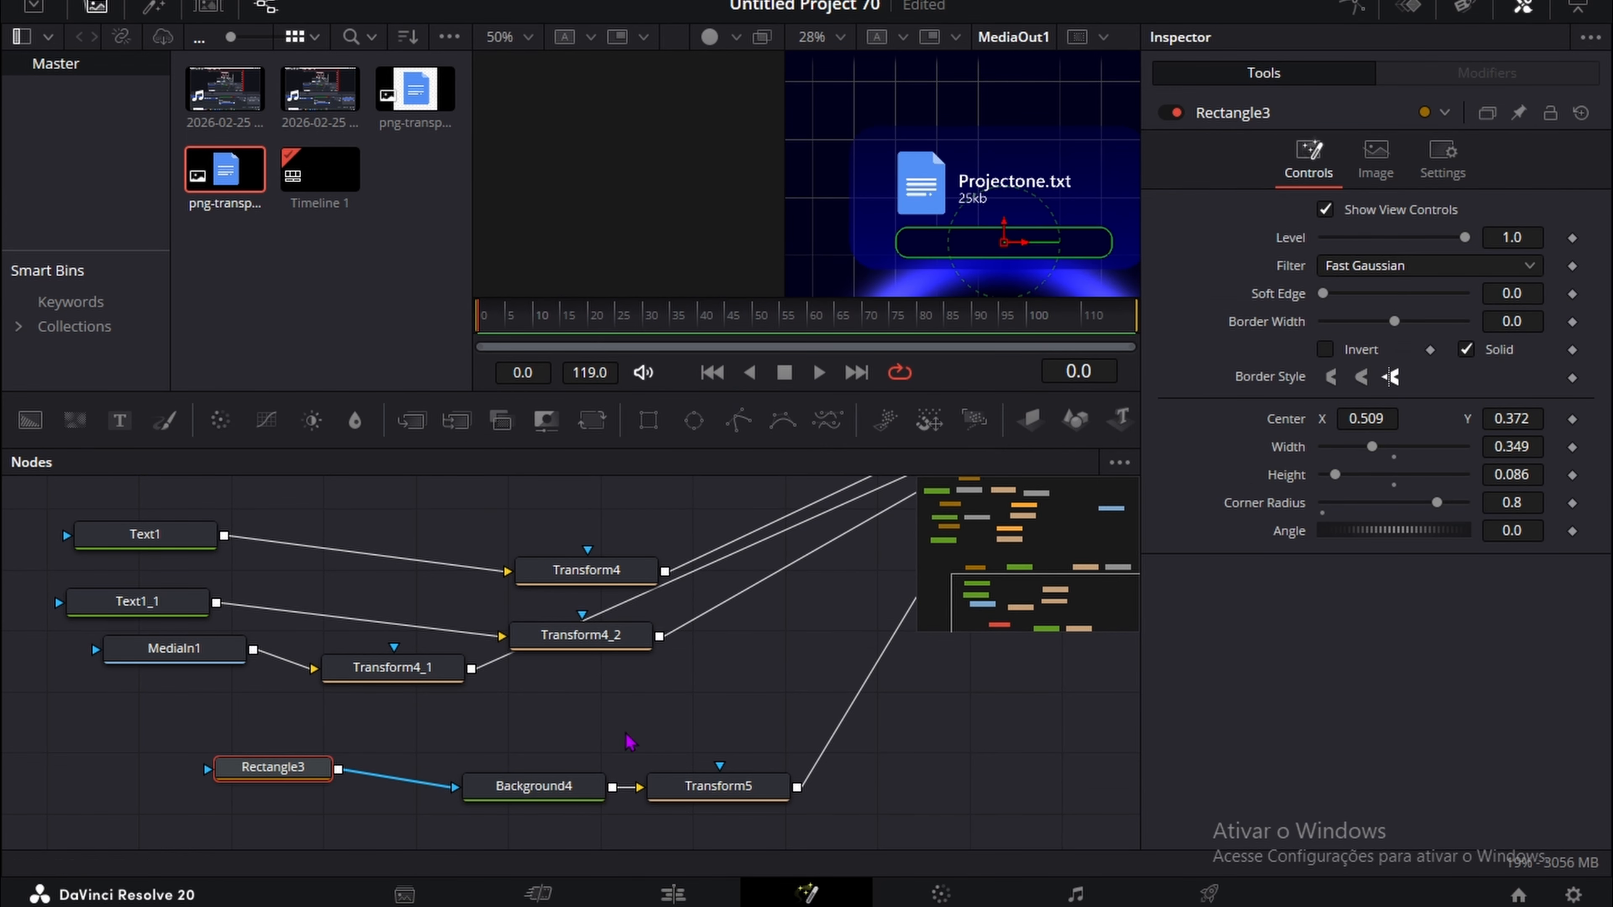
left_click(1361, 377)
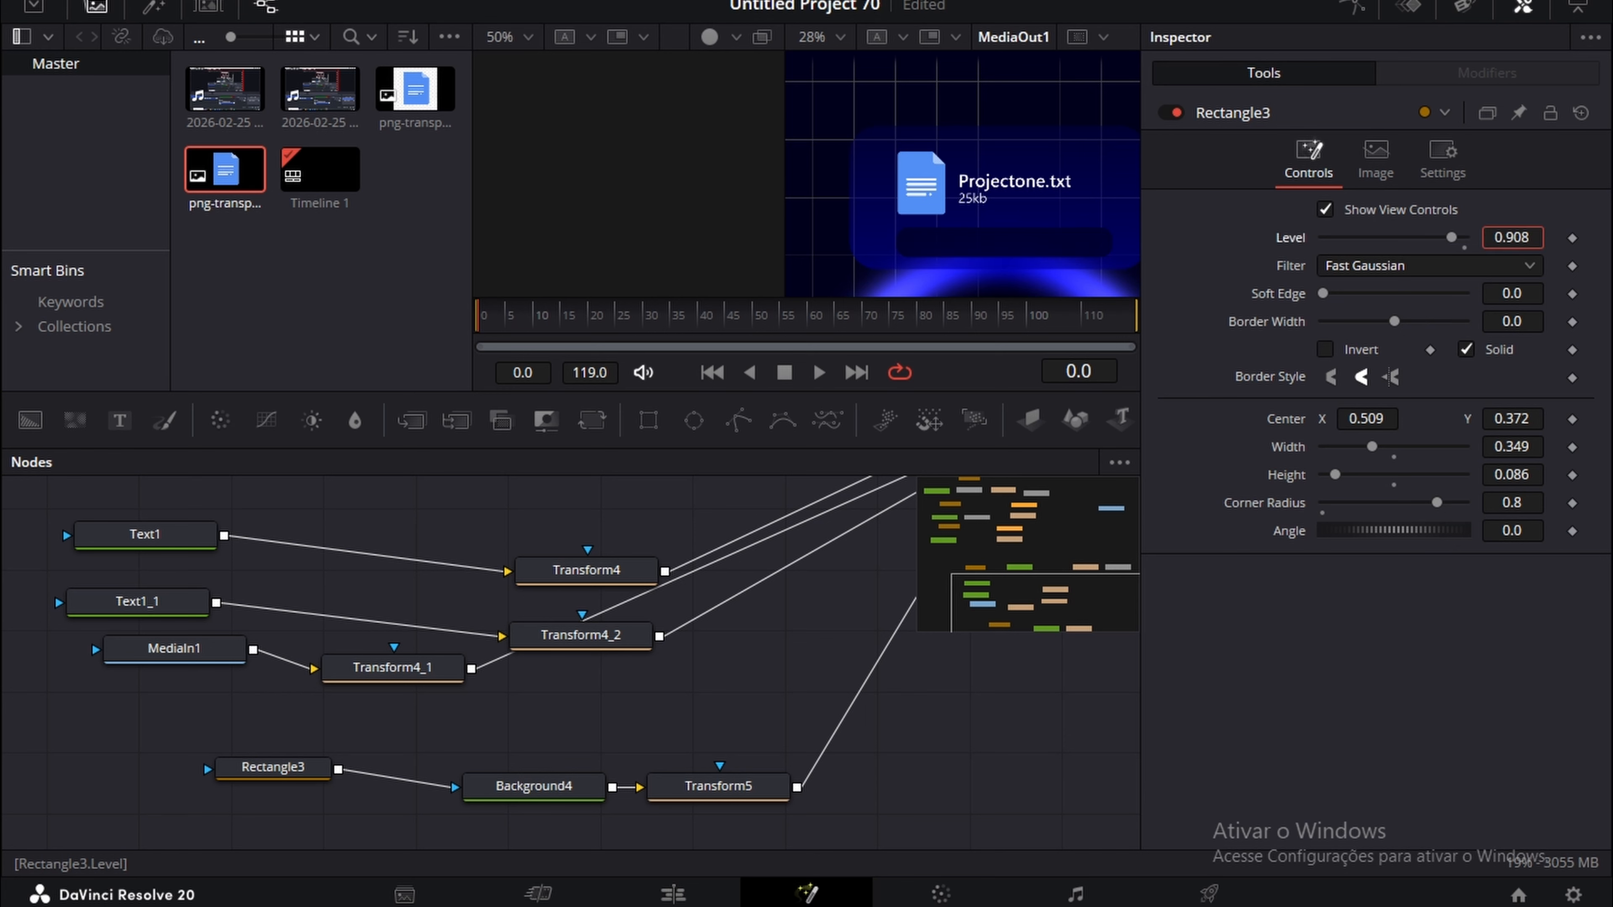
Step: Add a new Text node below the Rectangle3 branch, followed by a Transform node, and connect its output to MultiMerge2
scroll(367, 673, "down", 3)
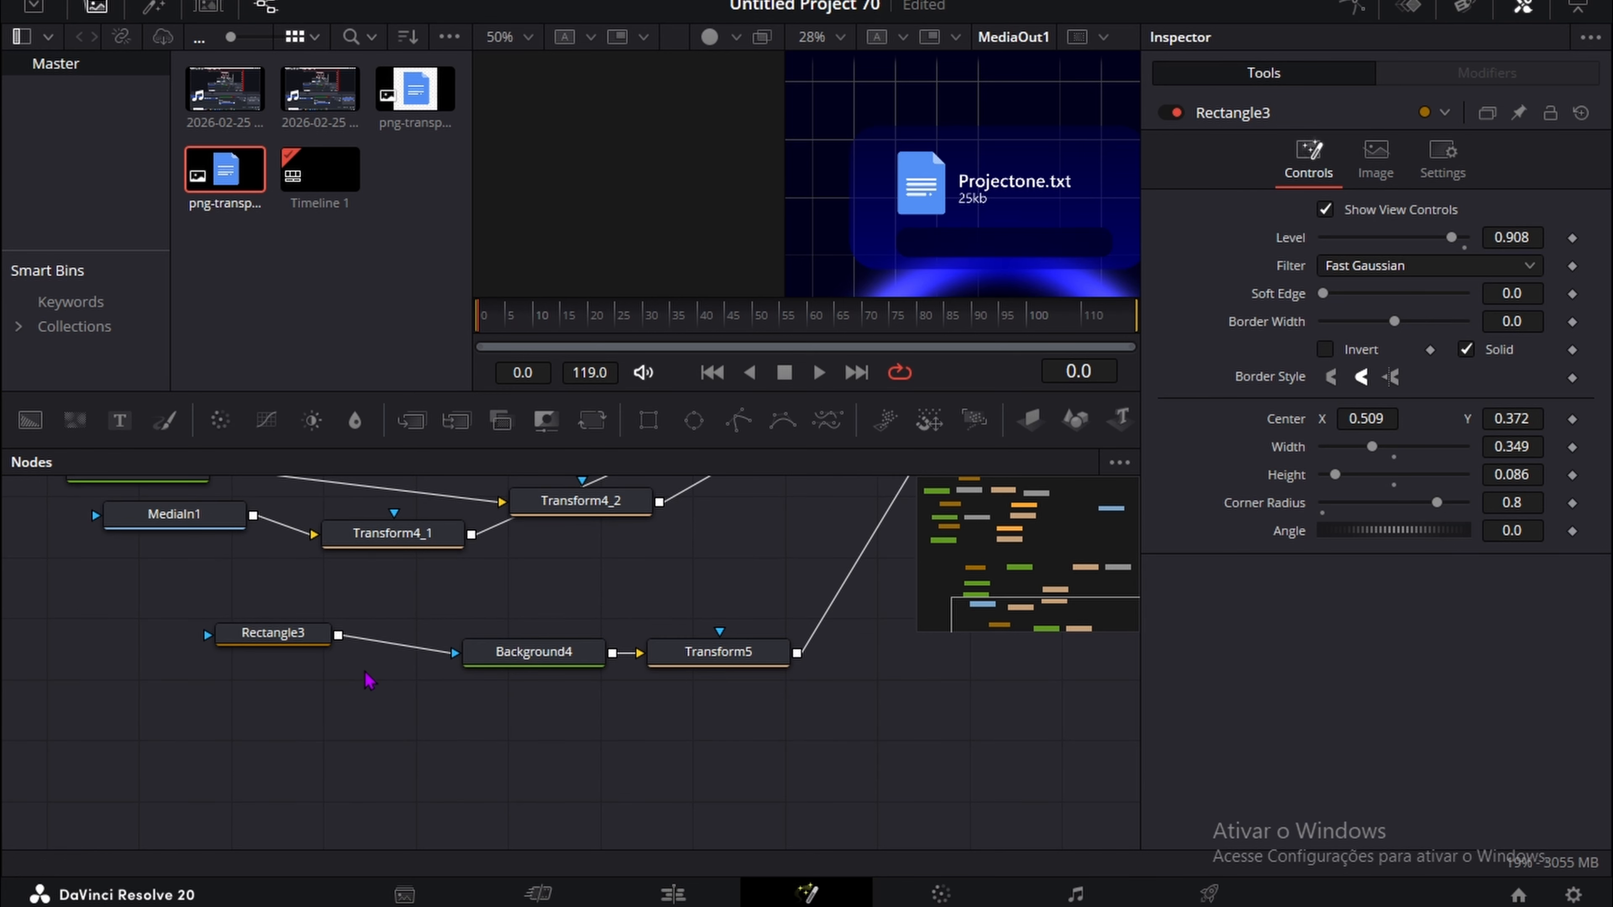
left_click(118, 420)
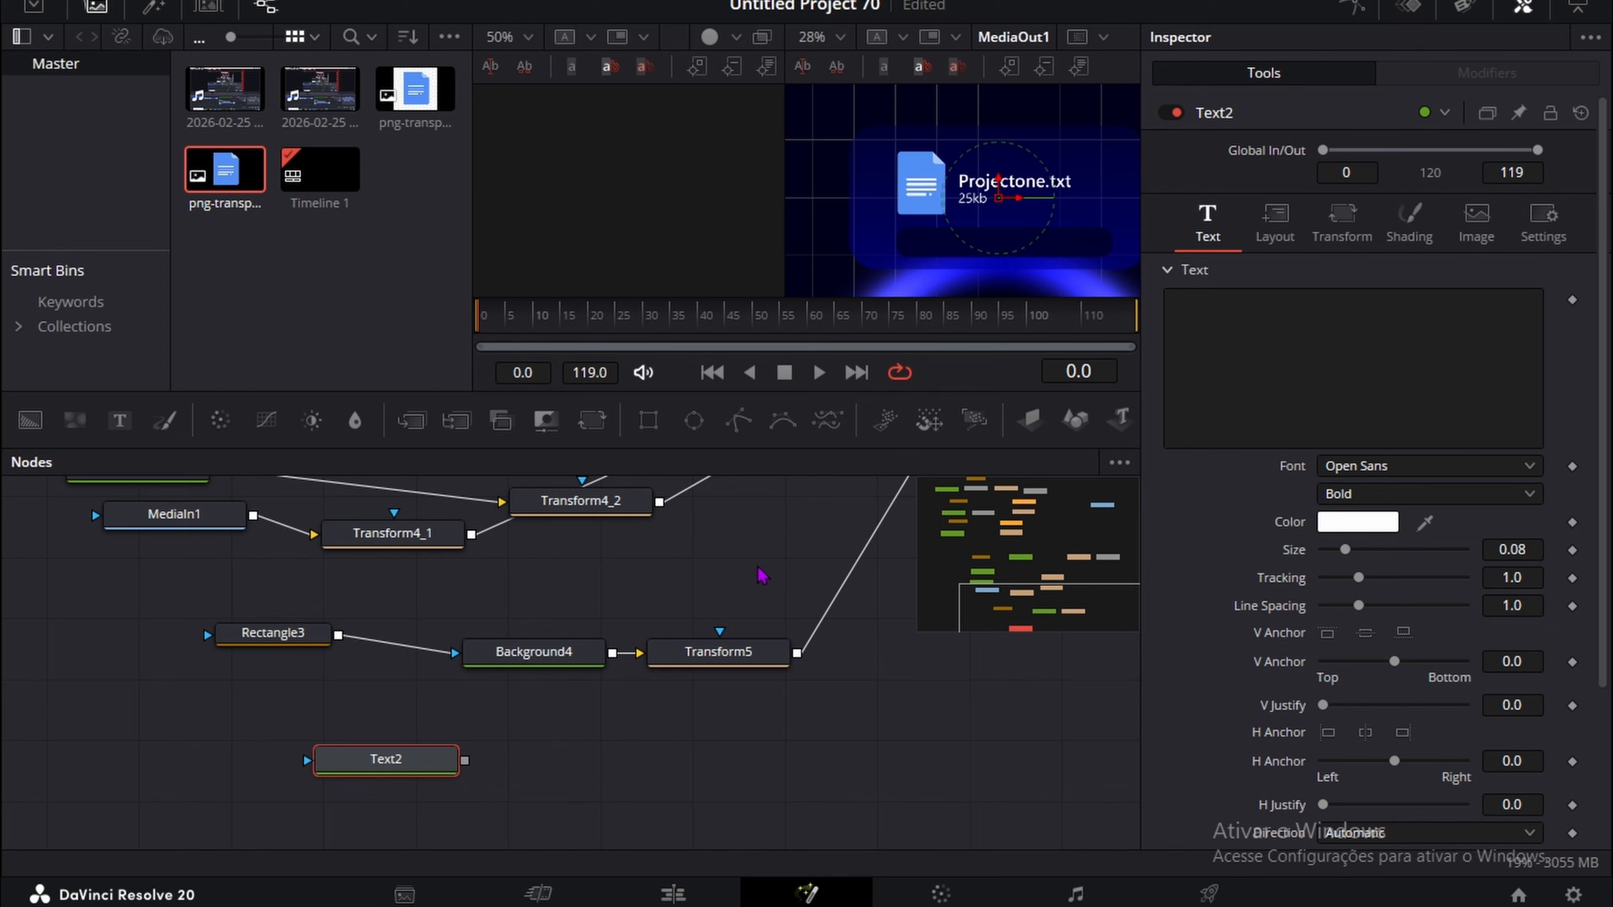
key("shift+space")
type("Transform")
left_click(831, 626)
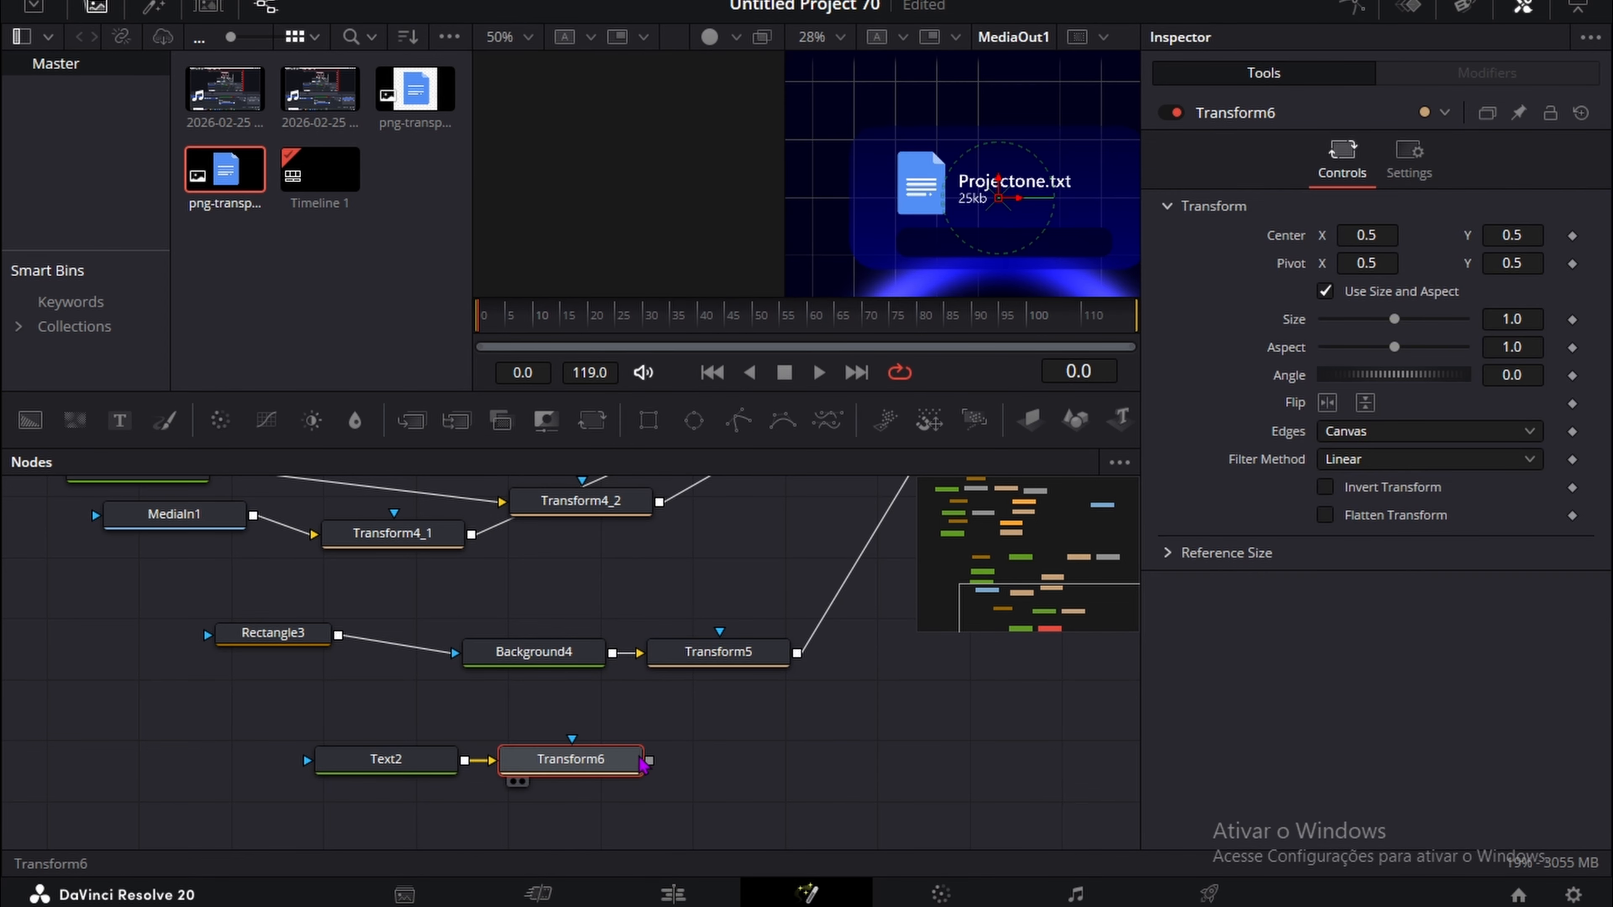
left_click_drag(649, 761, 889, 572)
Step: Enter "Uploading" in the Text2 node and set its font style to Italic
scroll(330, 651, "down", 9)
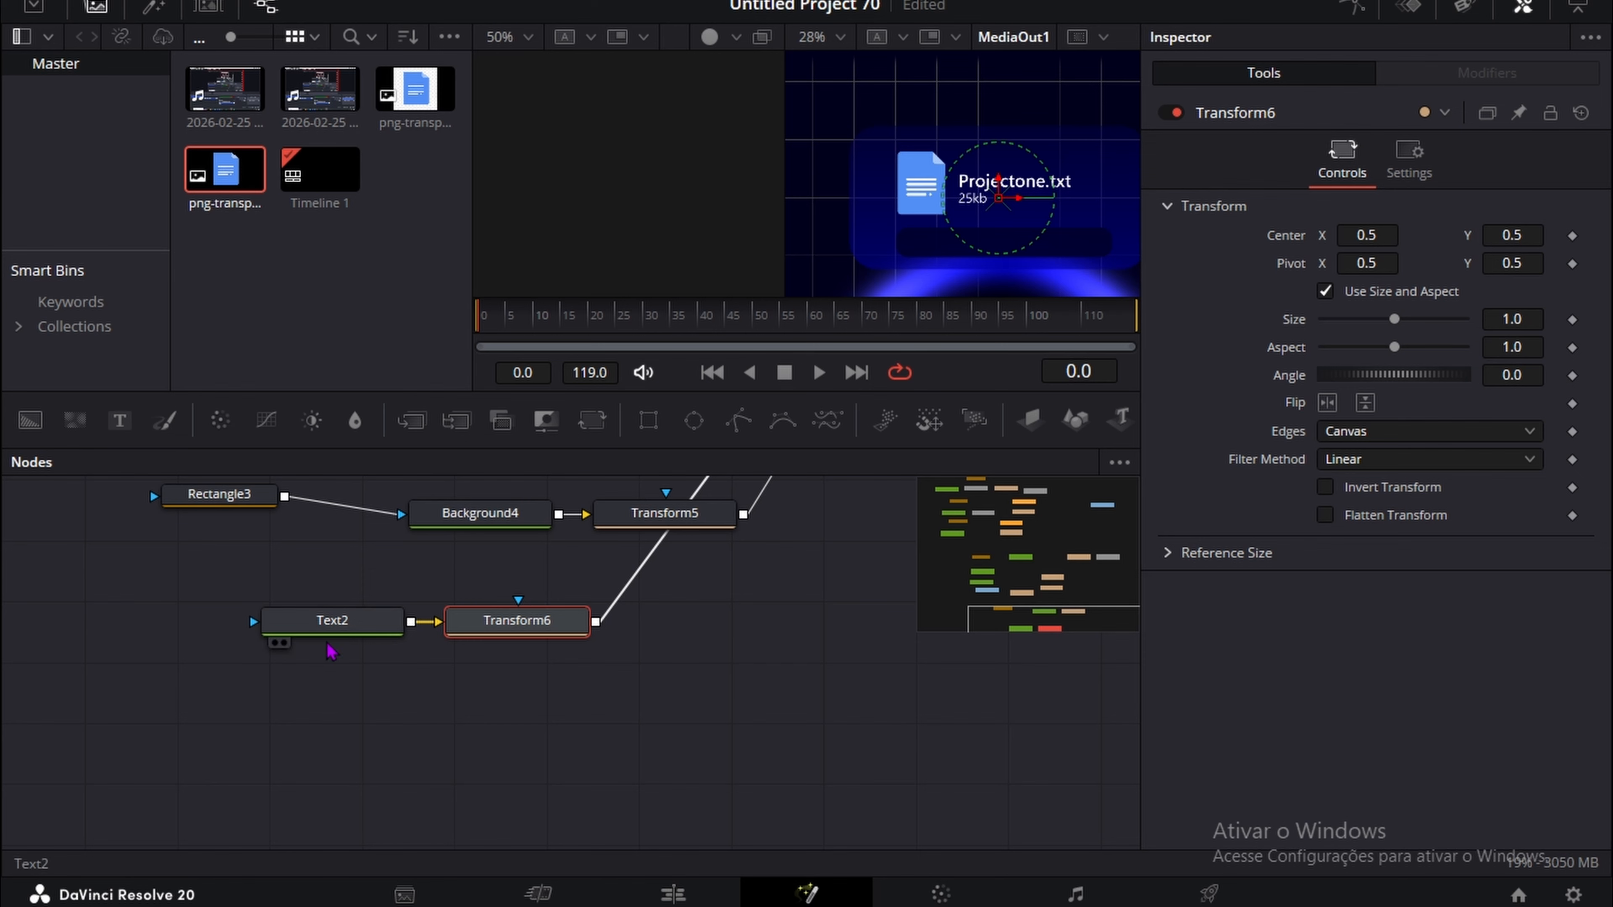
left_click_drag(331, 623, 230, 609)
left_click(1267, 316)
type("Uploading")
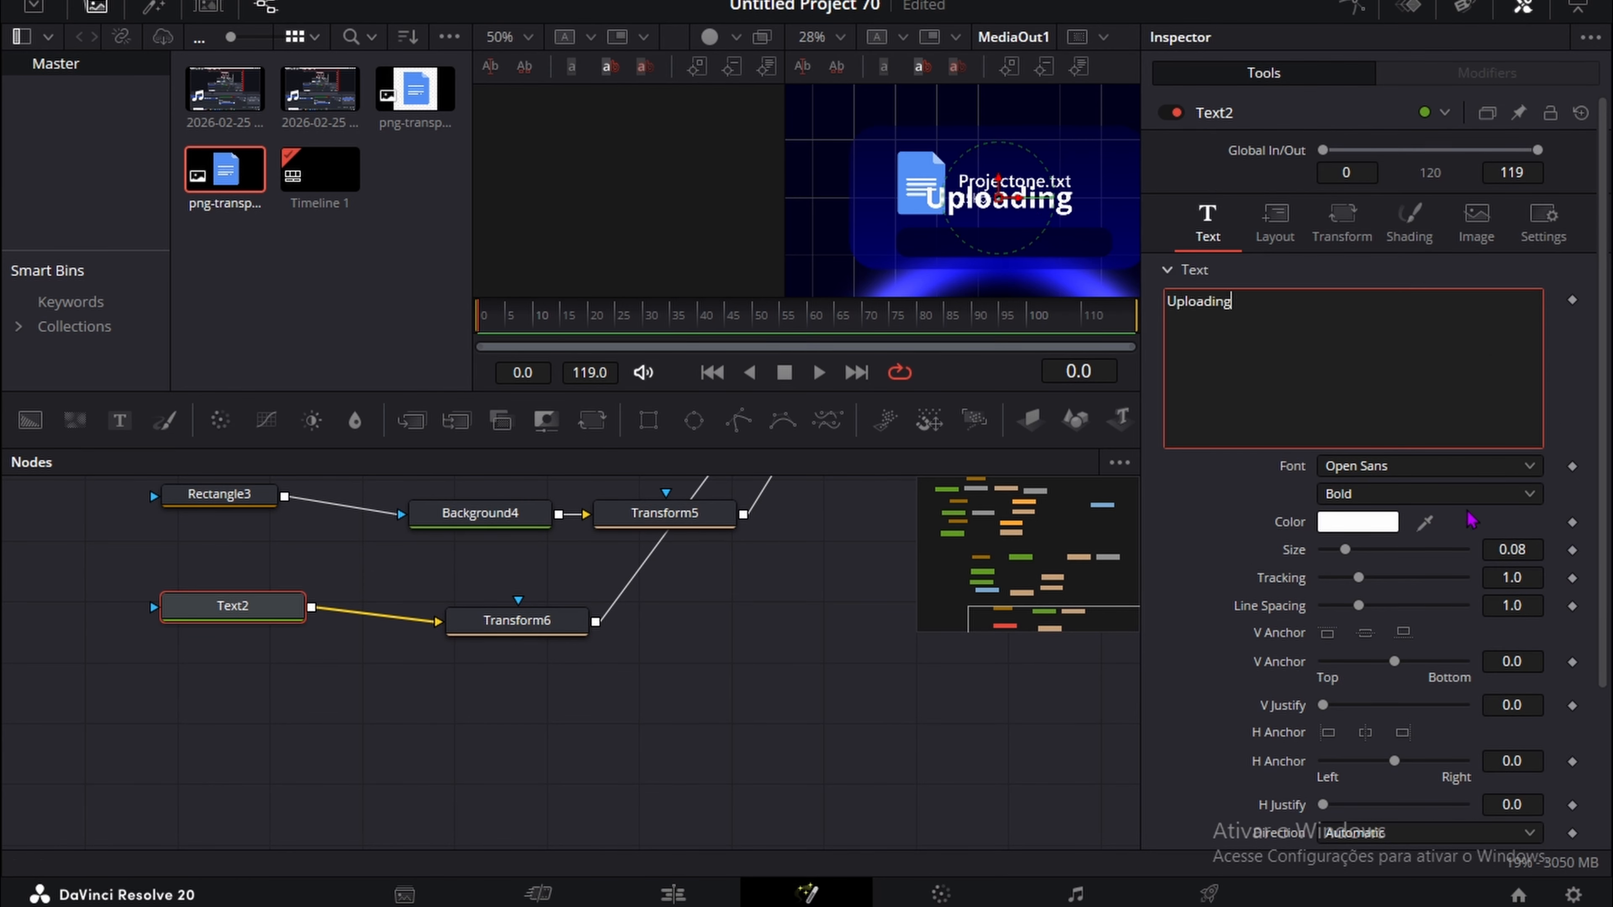
left_click(1429, 493)
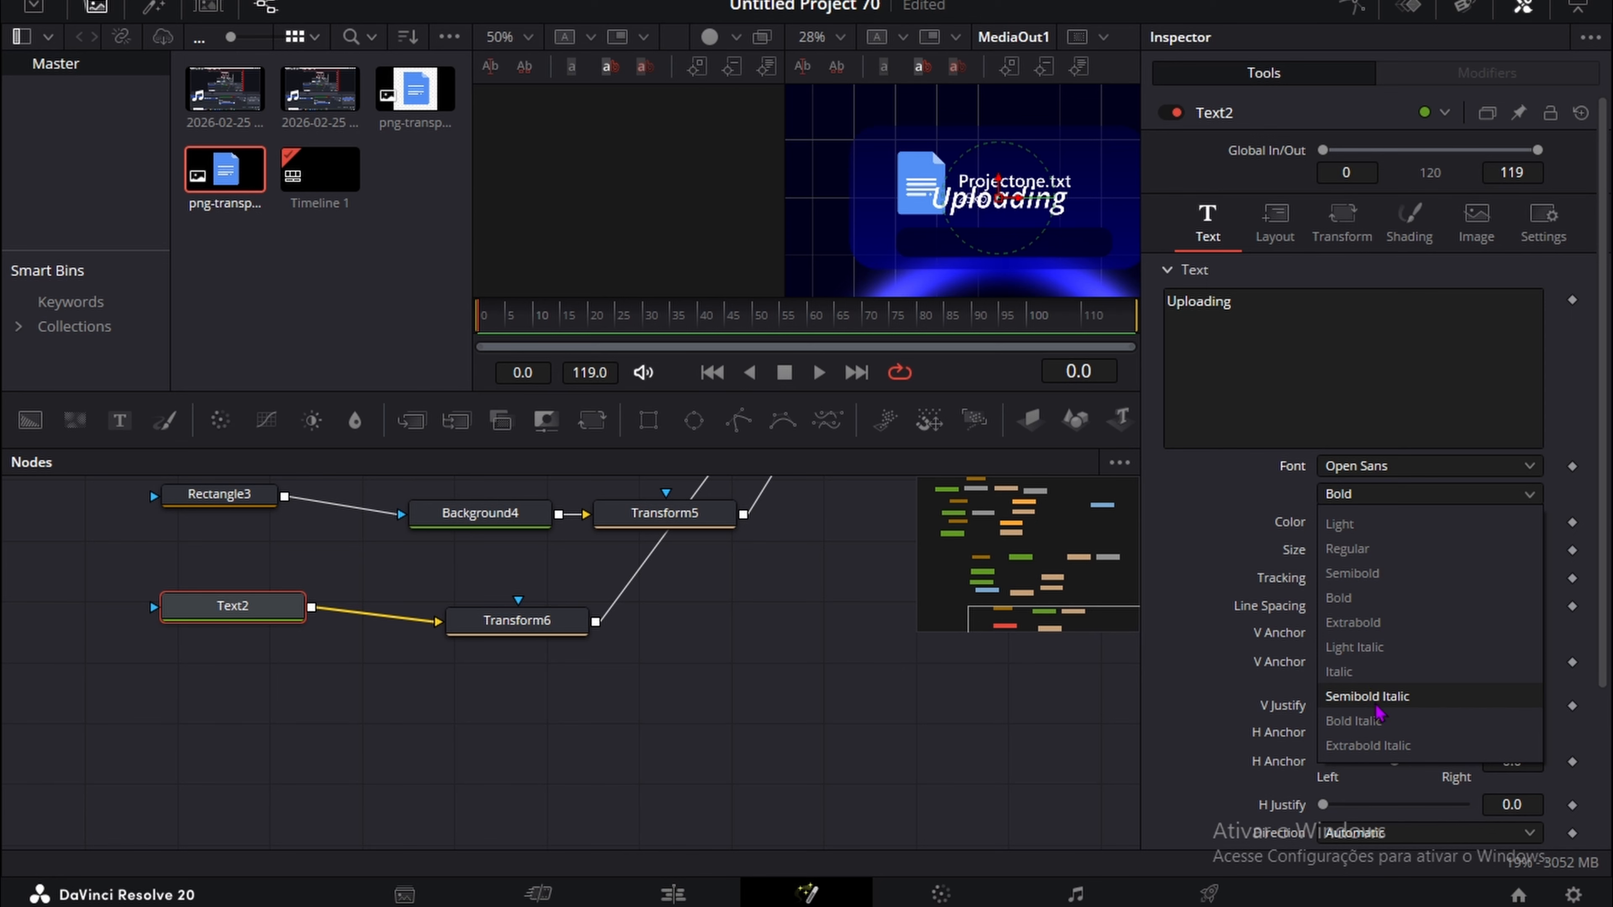
left_click(1384, 672)
Step: Shrink and position the Uploading text with Transform6: Size 0.359, Center X 0.43 and Y 0.4
left_click(518, 622)
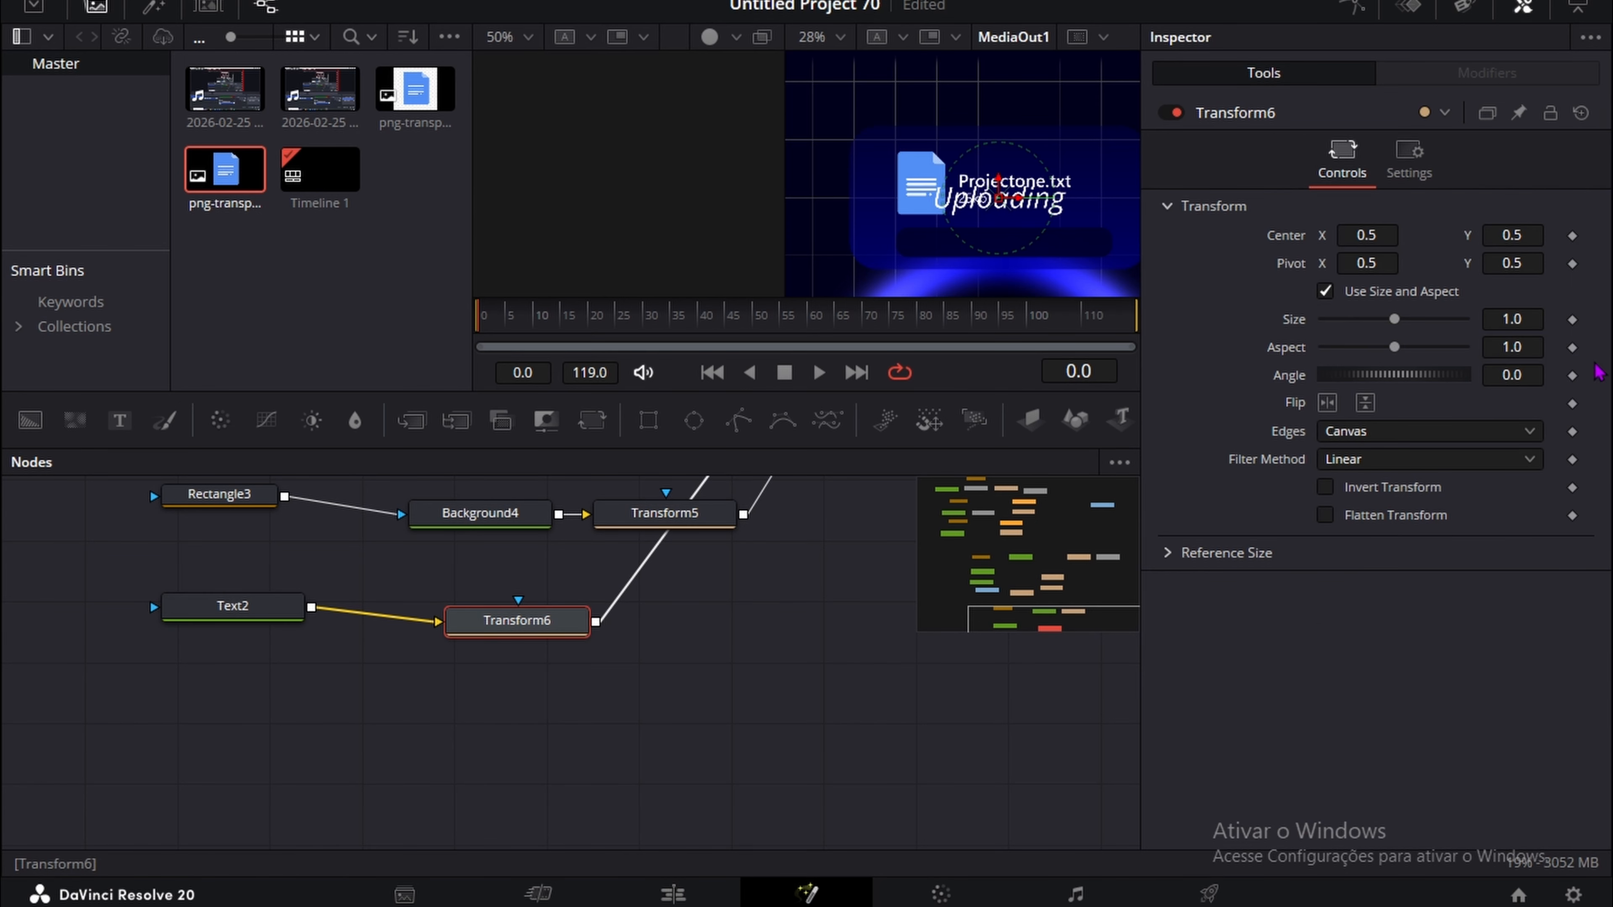
left_click_drag(1512, 323, 1443, 322)
mouse_move(1515, 236)
left_mouse_down()
mouse_move(1461, 236)
mouse_move(1488, 236)
left_mouse_up()
left_click_drag(1509, 319, 1491, 319)
left_click_drag(1388, 235, 1358, 236)
left_click_drag(1521, 225, 1505, 229)
left_click_drag(1499, 316, 1489, 316)
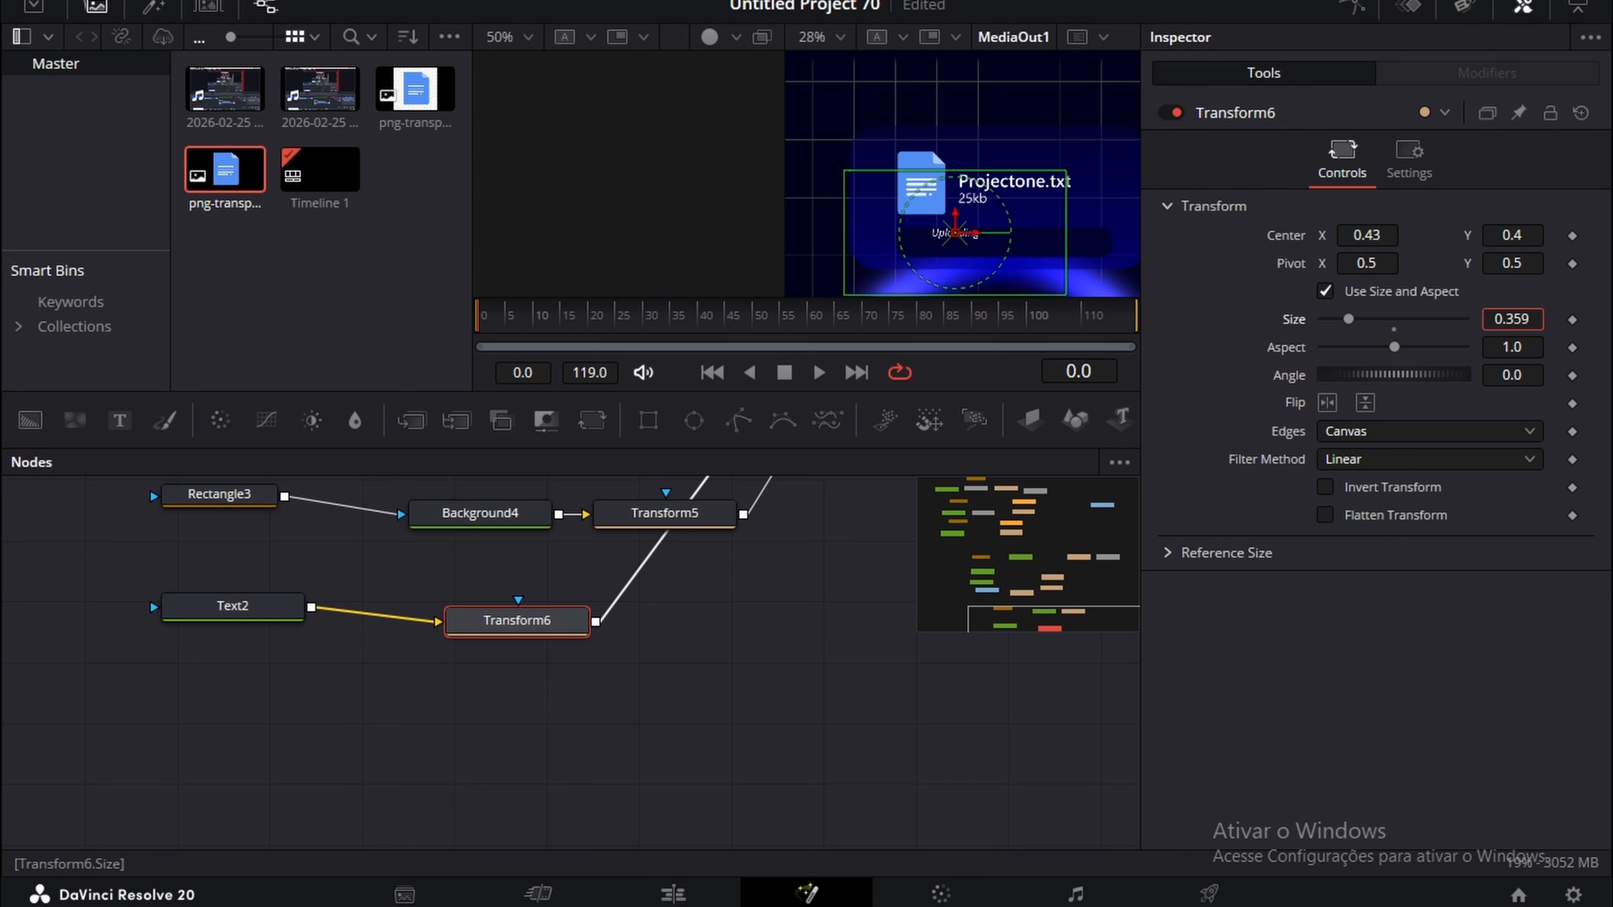
left_click(642, 749)
Step: Enlarge and raise the bar in Rectangle3: Height 0.107 and Center Y 0.382
scroll(569, 626, "up", 2)
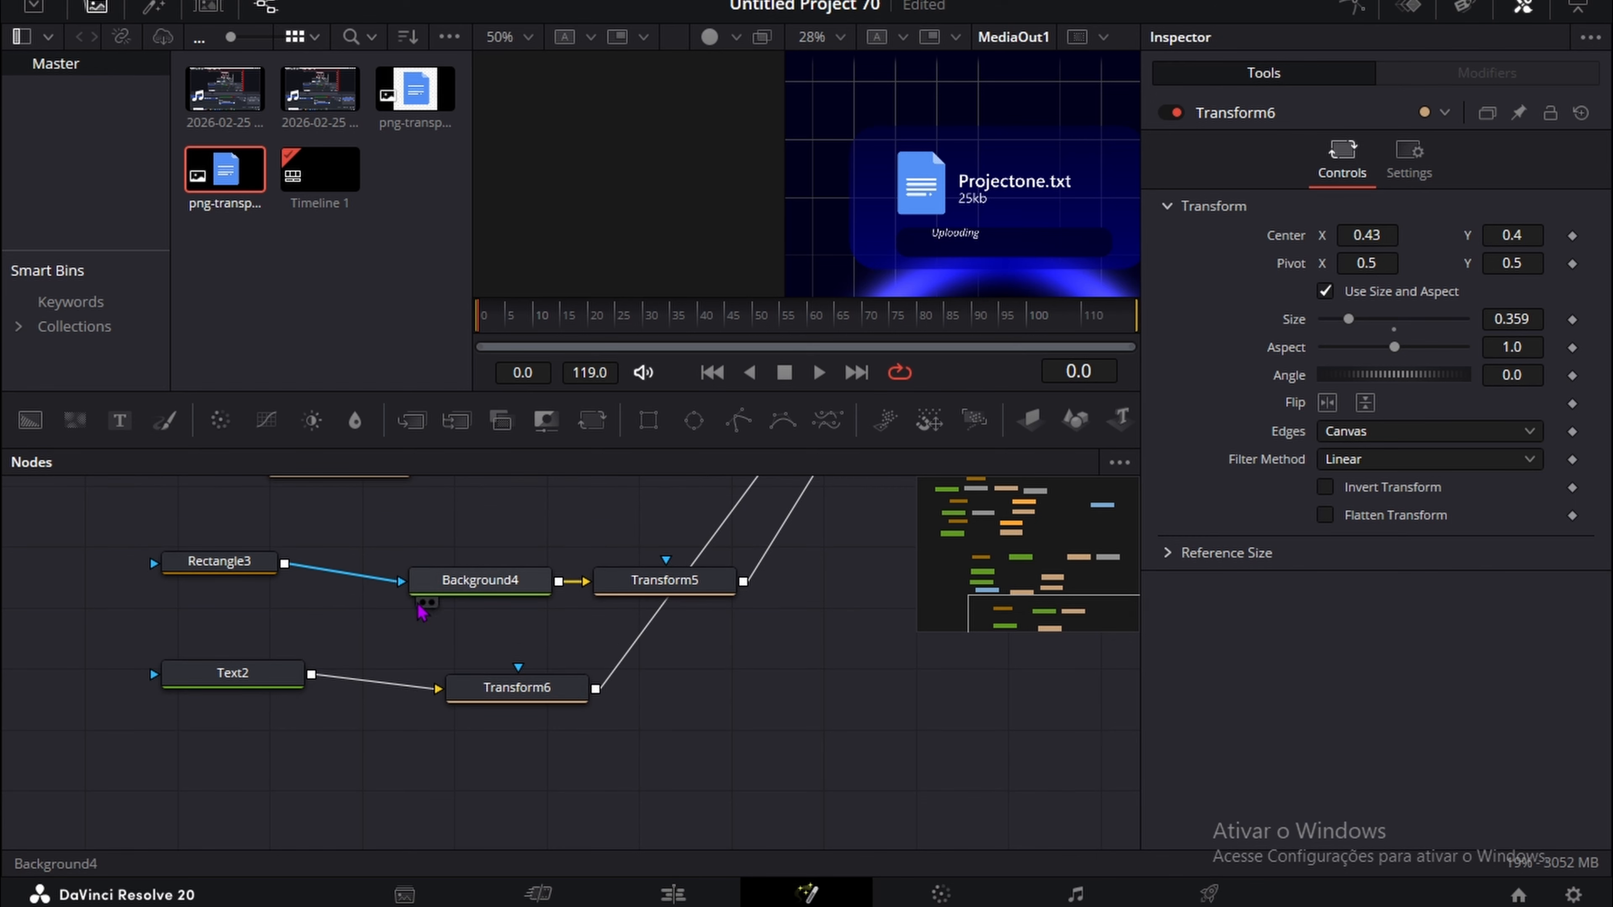
left_click(219, 564)
scroll(984, 180, "up", 2)
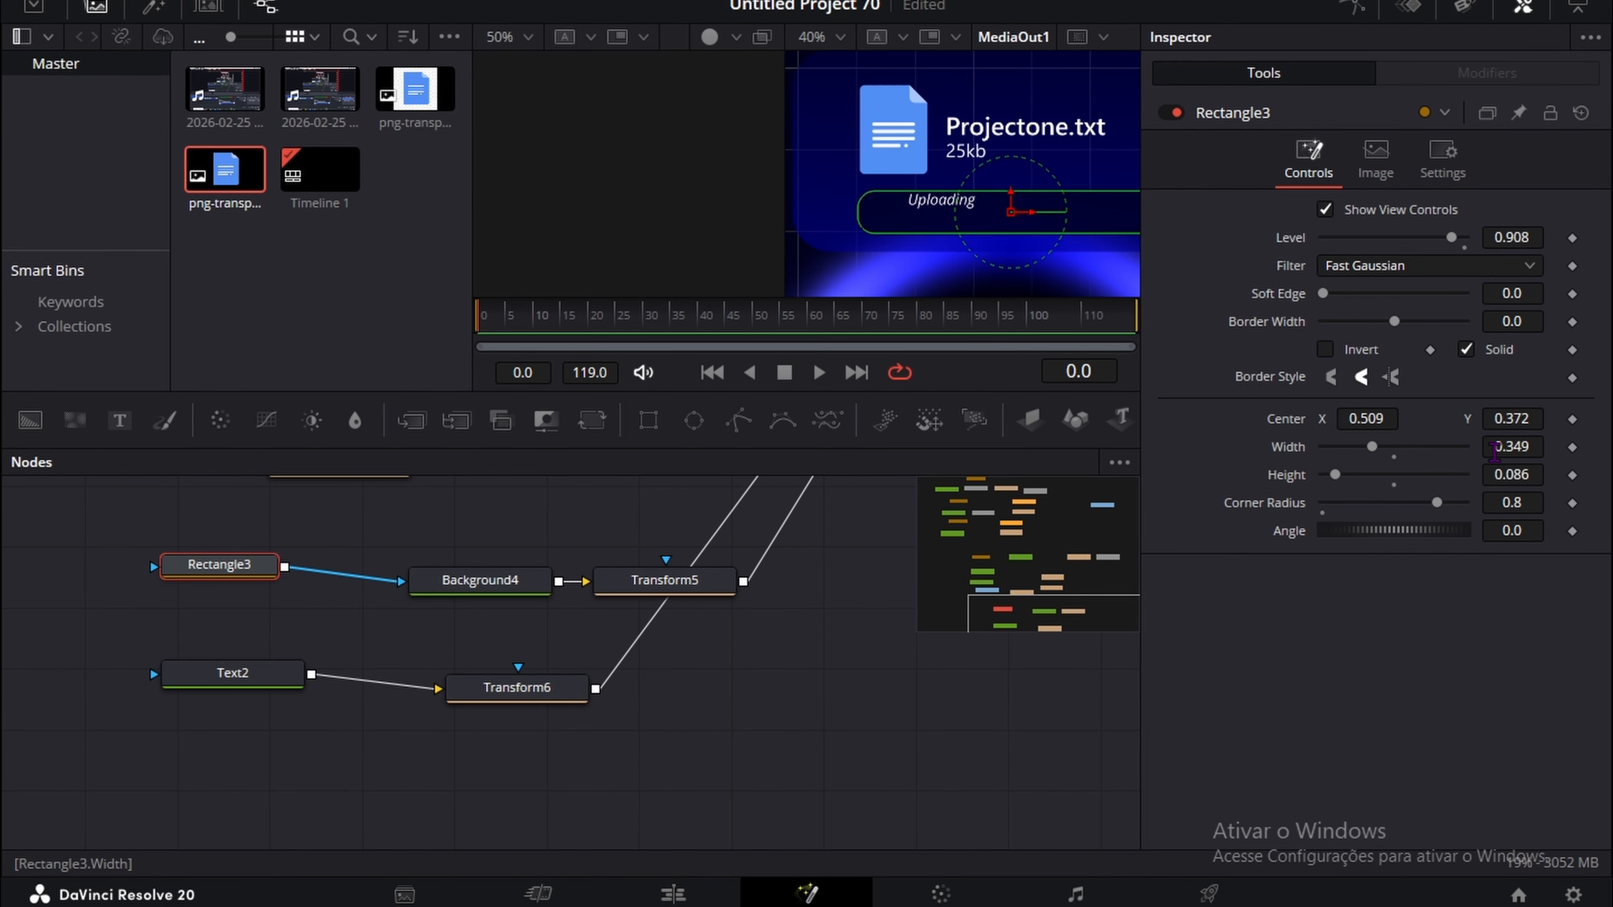
left_click_drag(1516, 475, 1525, 475)
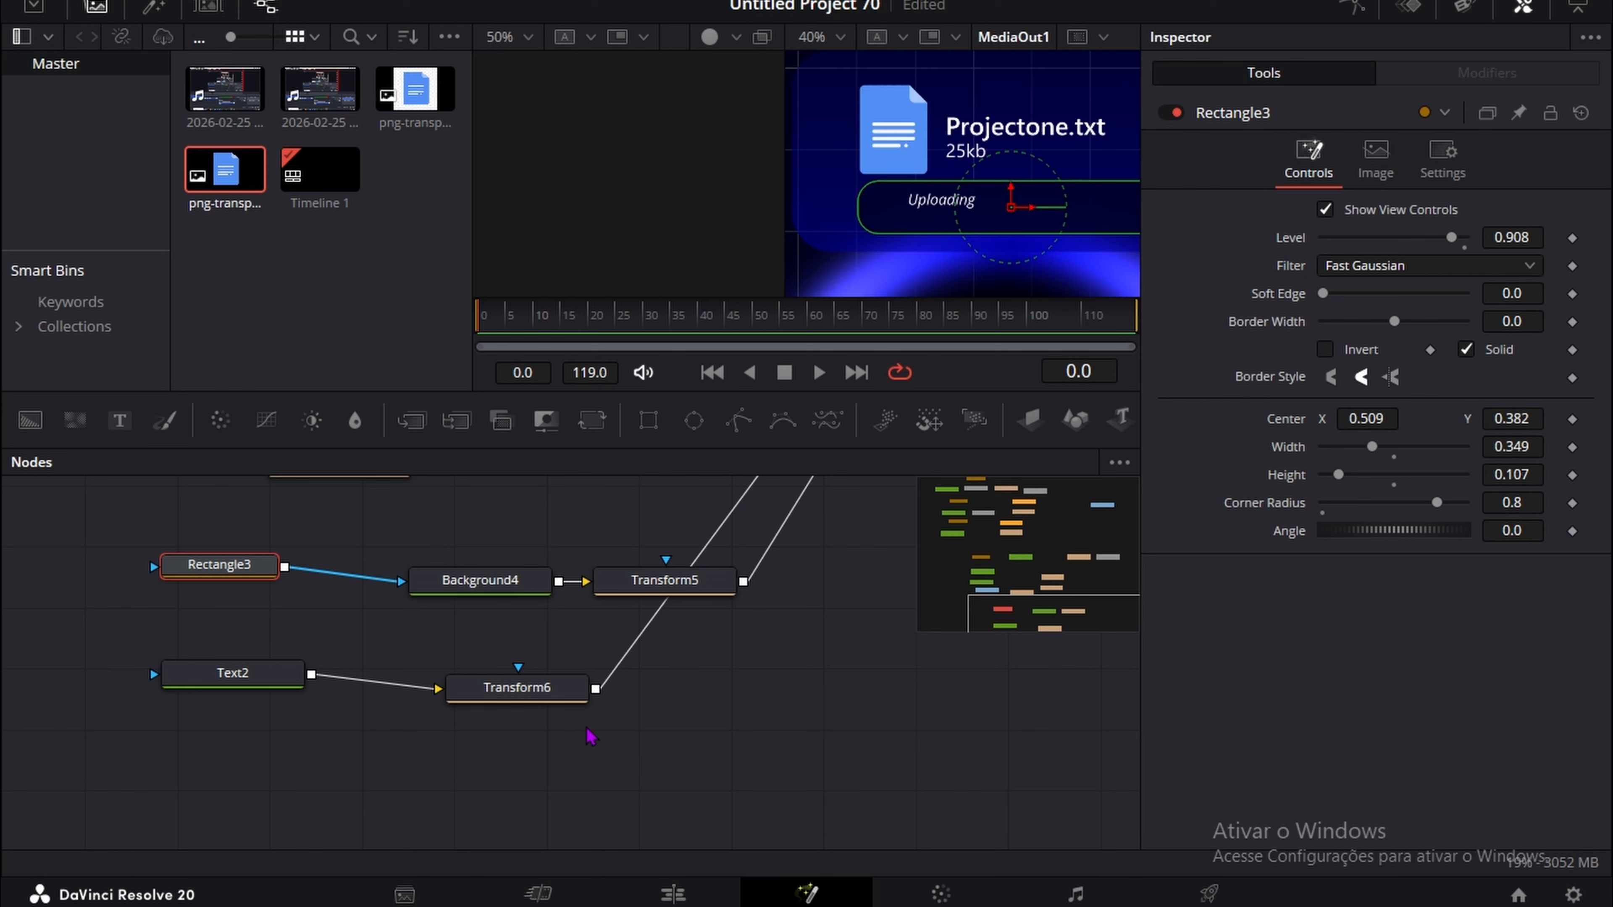
Step: Reposition the Uploading text over the bar by setting Transform6's Center X to 0.45 and Y to 0.415
left_click(578, 694)
left_click_drag(1518, 236, 1526, 237)
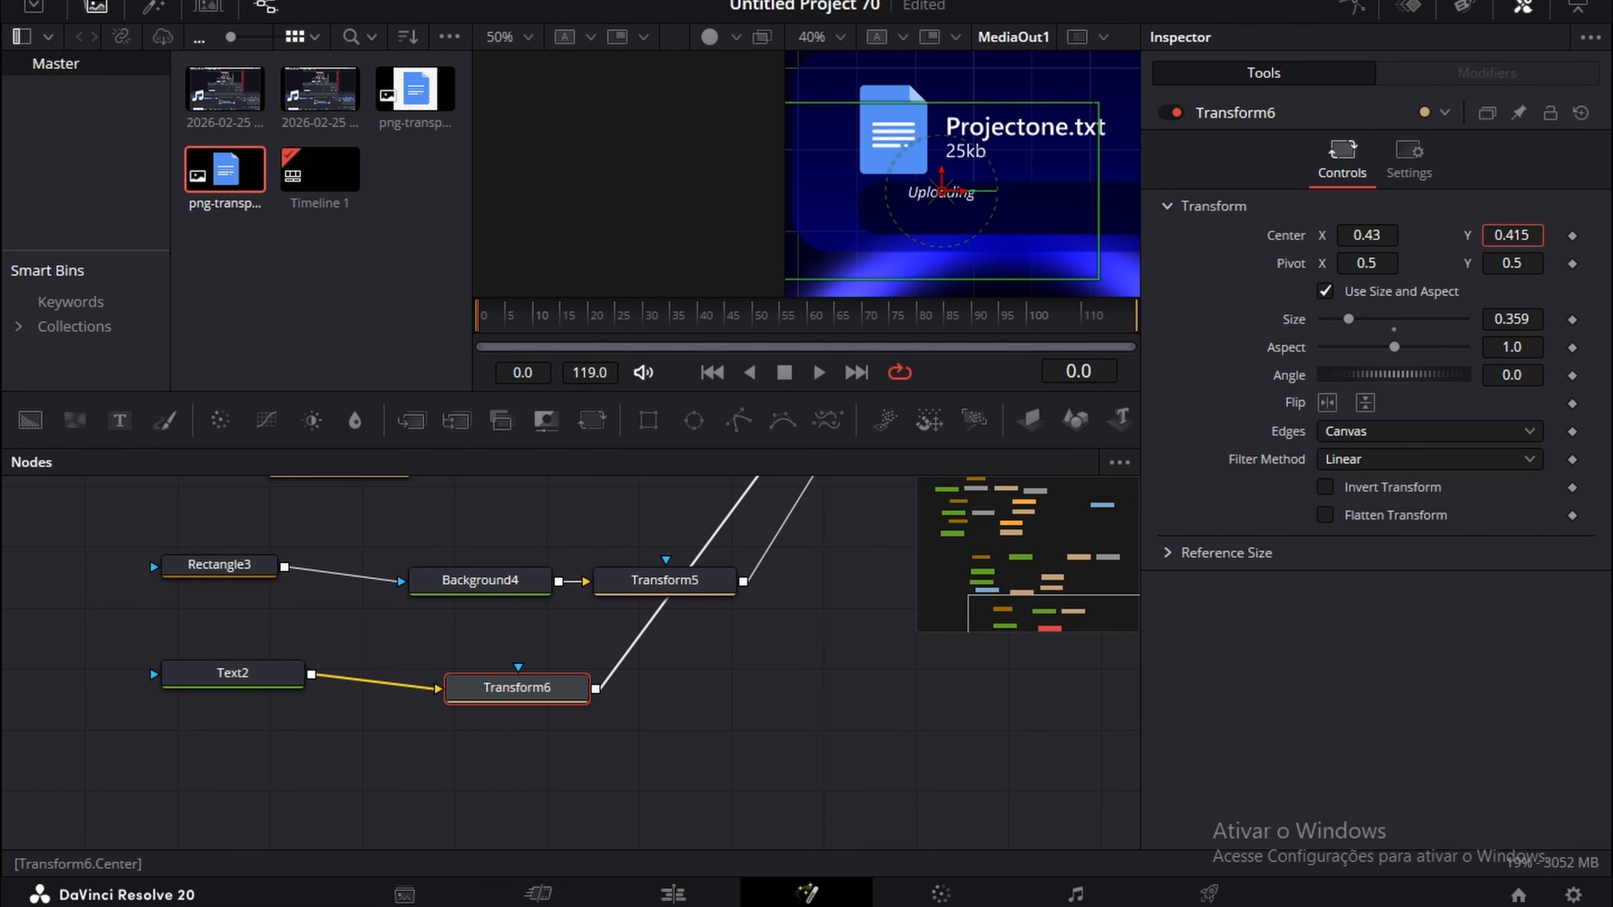
left_click(785, 767)
mouse_move(1367, 236)
left_mouse_down()
mouse_move(1326, 236)
mouse_move(1345, 235)
left_mouse_up()
Step: Add an Ellipse node and a Background node below the Text2 branch, using the ellipse as the background's mask
scroll(1067, 158, "down", 2)
scroll(972, 177, "up", 1)
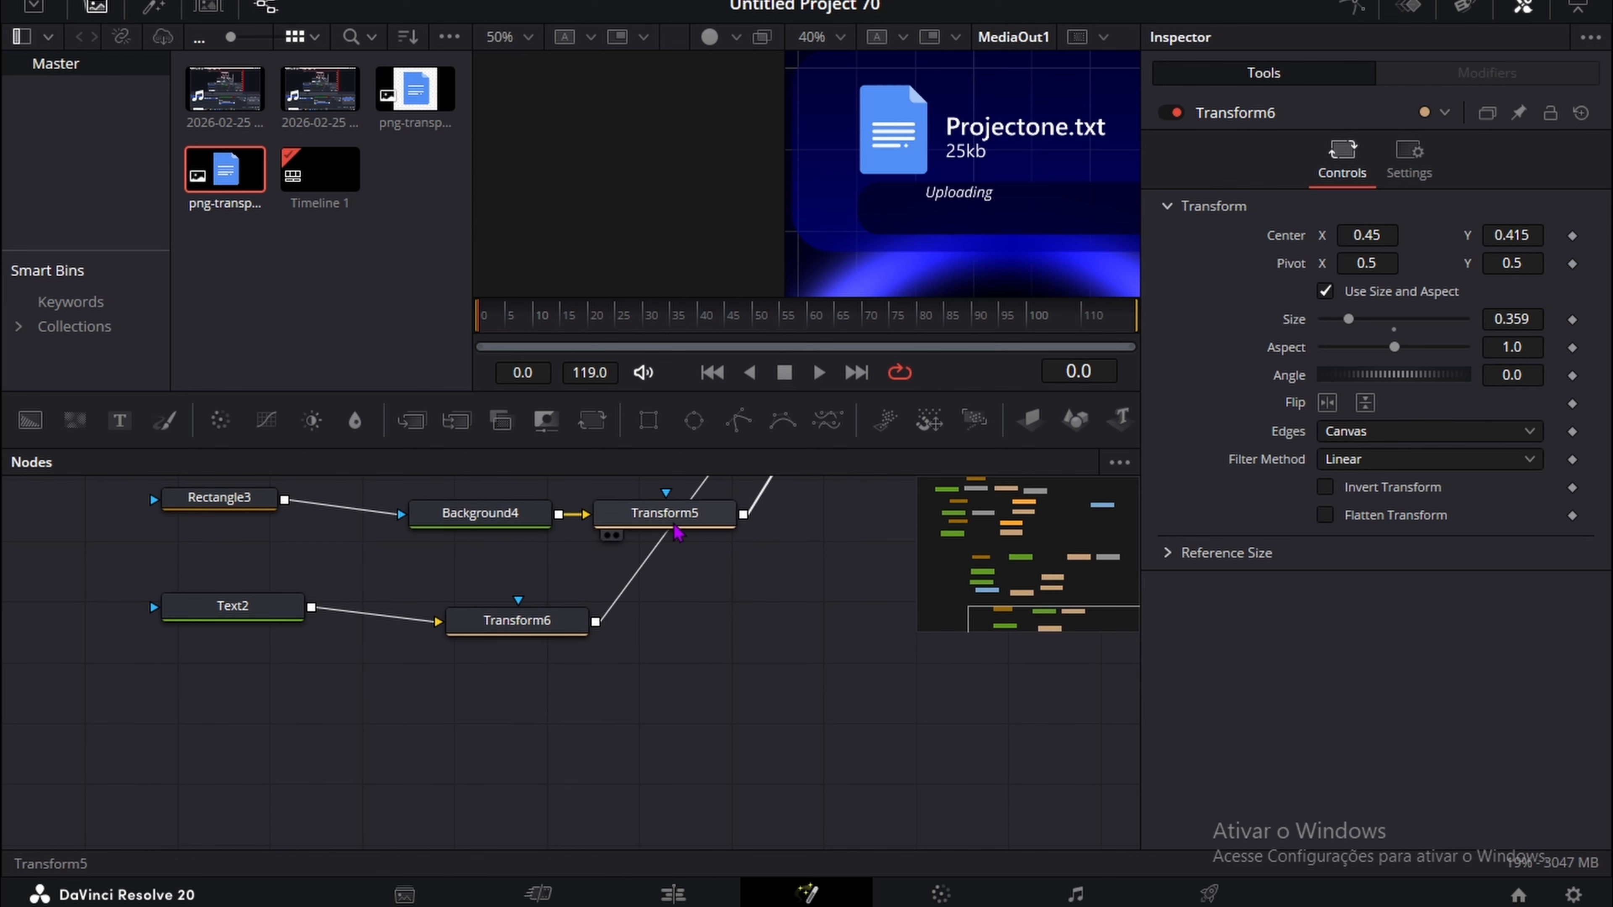
left_click_drag(694, 421, 466, 766)
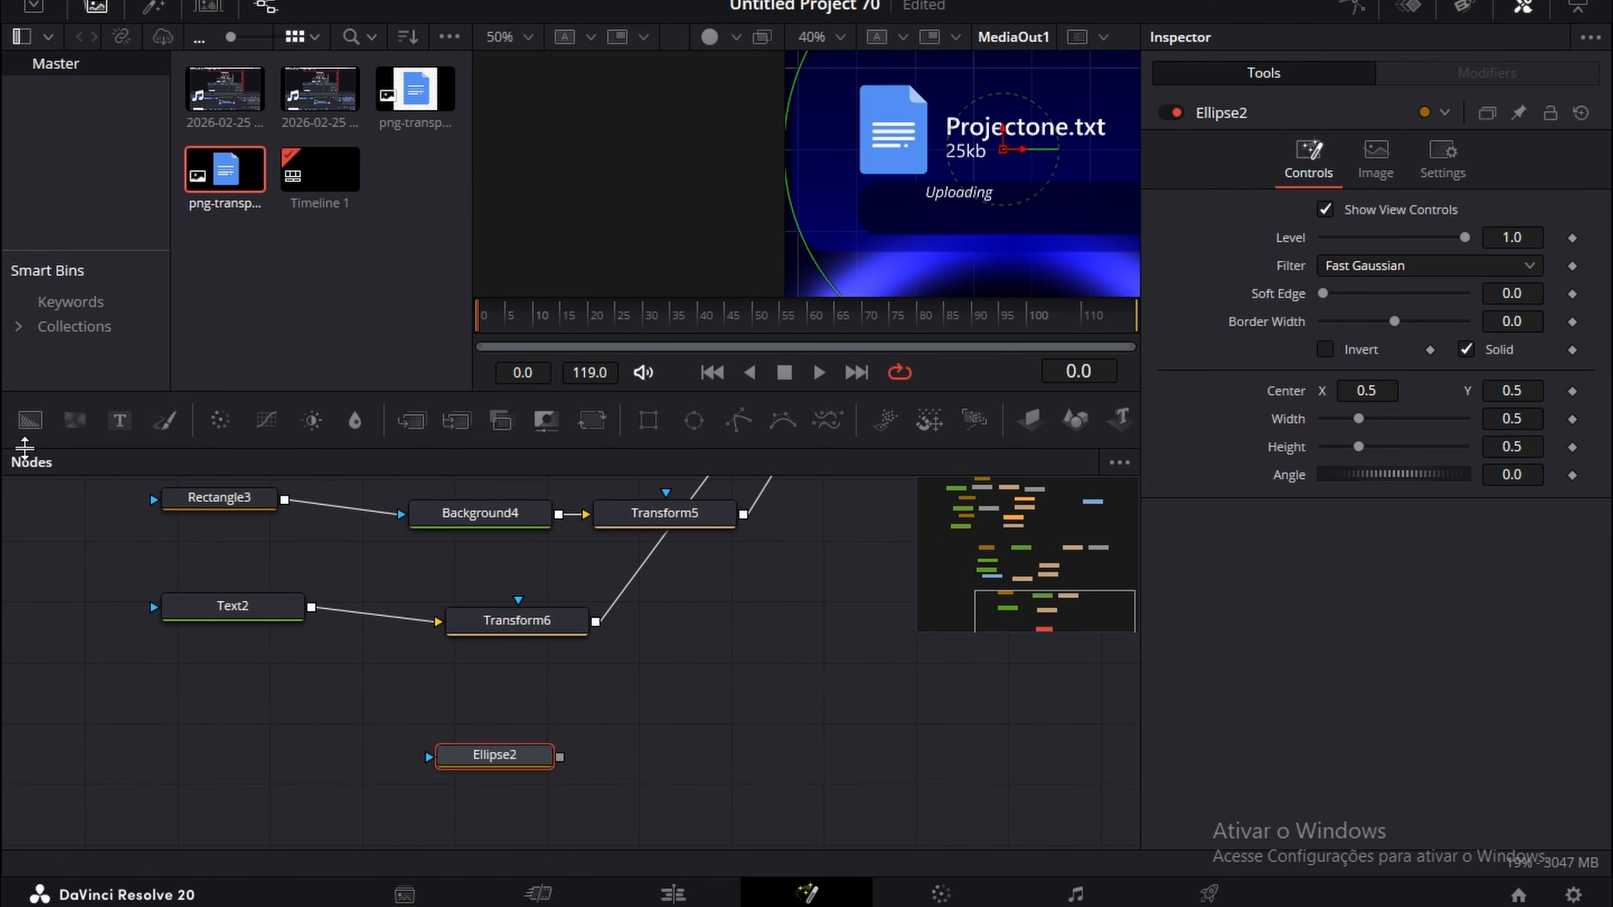
left_click_drag(38, 429, 694, 770)
left_click_drag(539, 760, 704, 768)
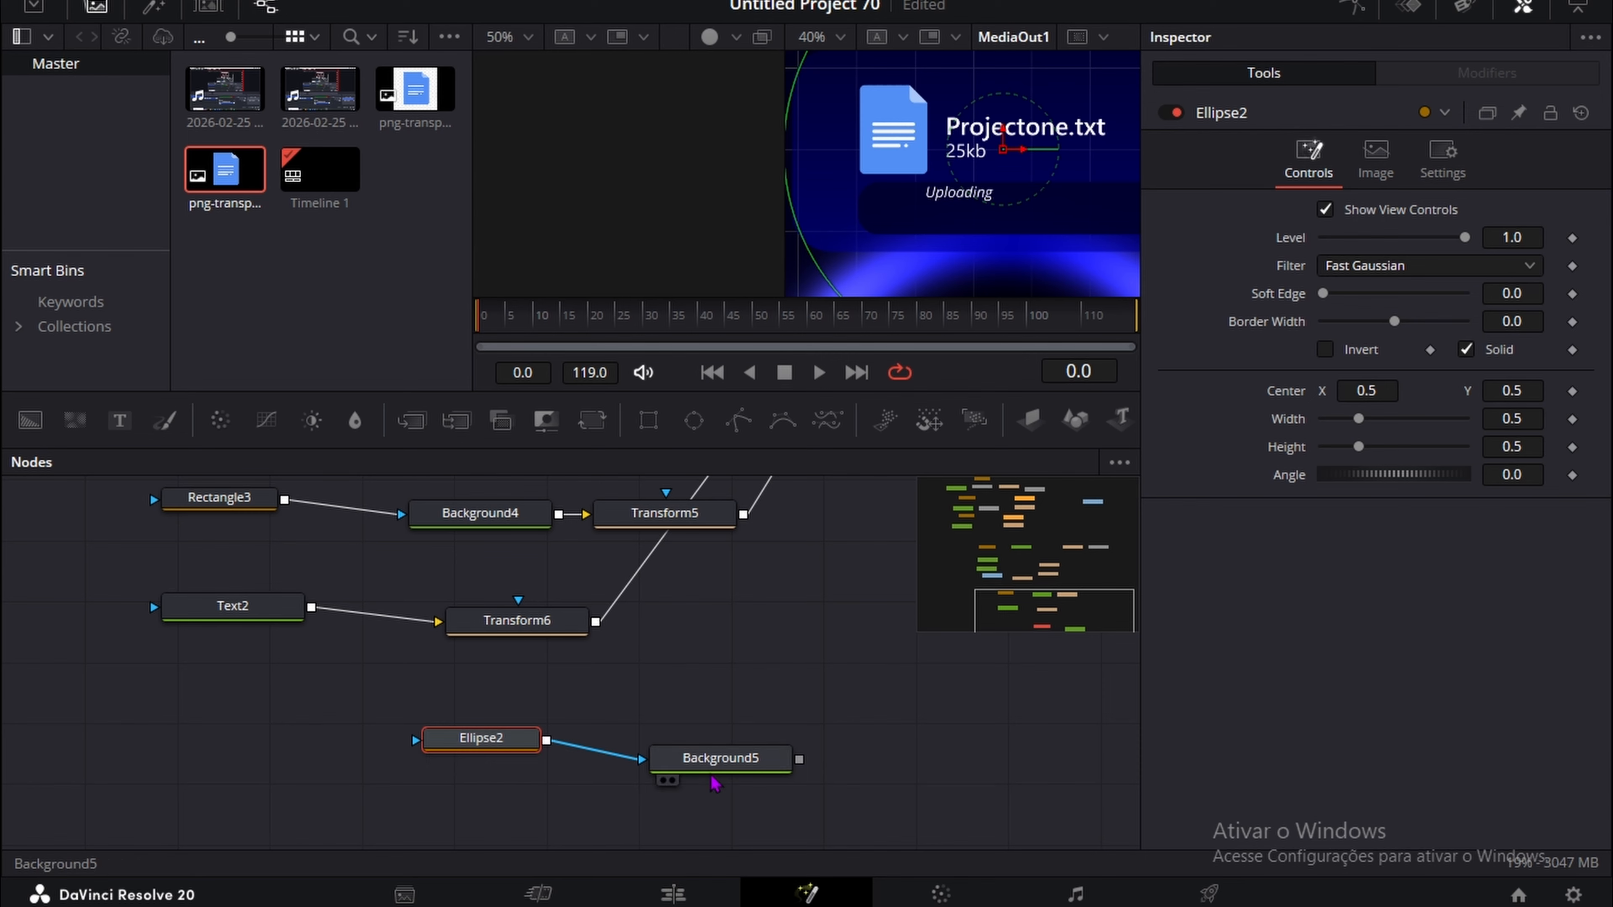
Step: Add a Transform node after Background5 and connect its output to MultiMerge2
left_click(705, 770)
key("shift+space")
left_click(831, 629)
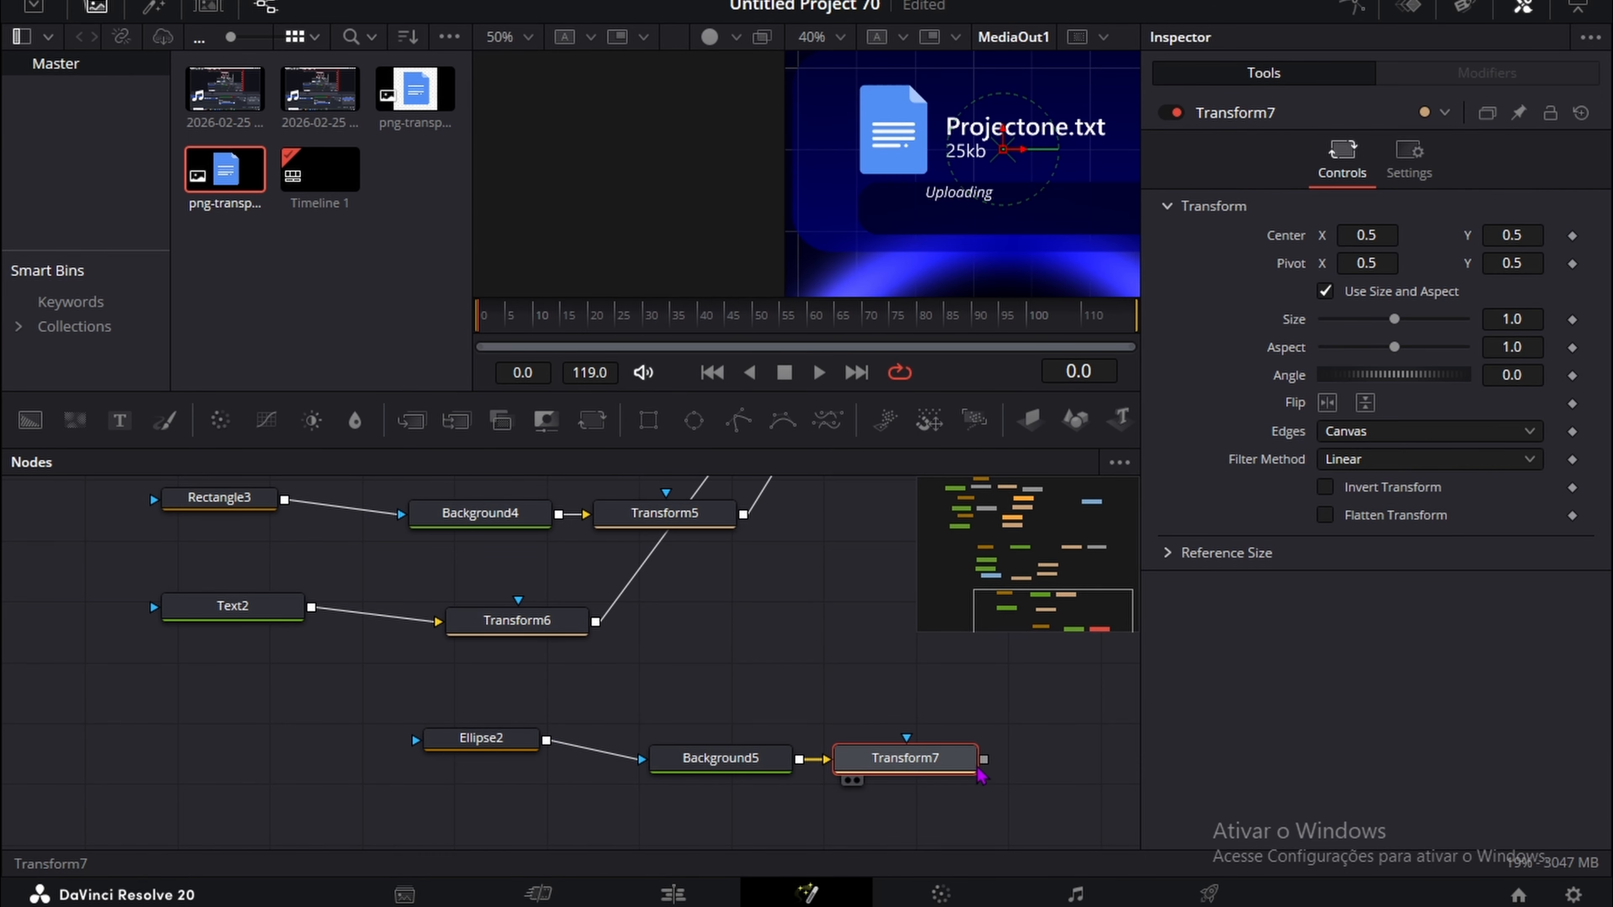
left_click_drag(983, 759, 883, 530)
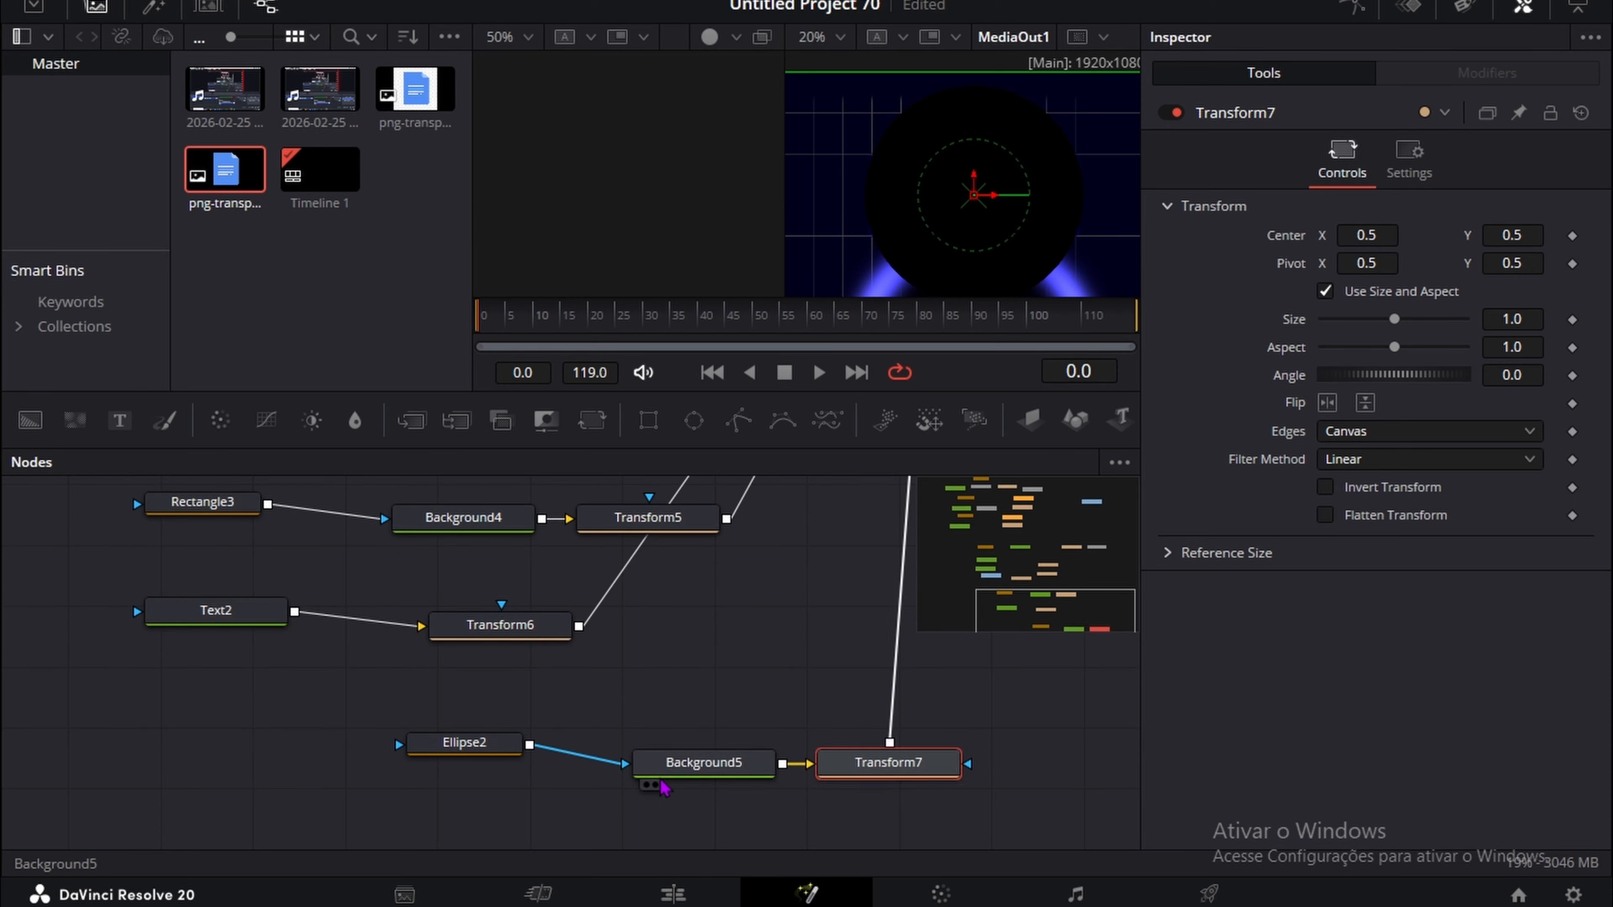
Step: Change the Background5 colour to white (#ffffff)
left_click(663, 775)
left_click(1307, 343)
left_click_drag(1065, 261, 1067, 183)
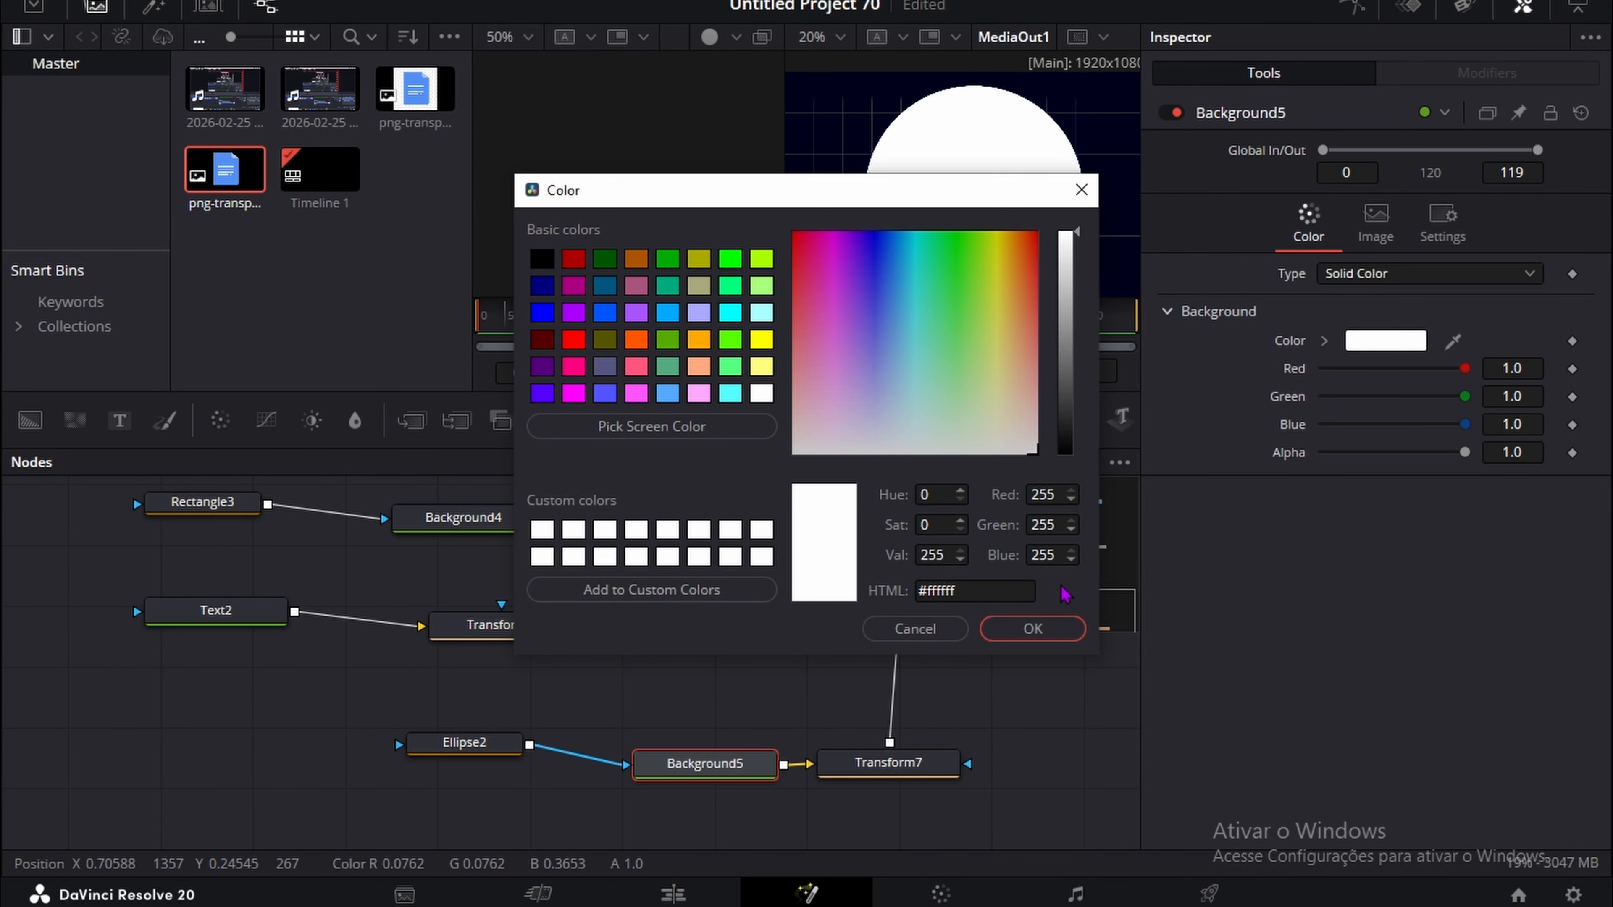
left_click(996, 626)
Step: Turn the Ellipse2 disc into a thin ring by disabling Solid and setting Border Width to 0.0102
left_click_drag(470, 744, 413, 730)
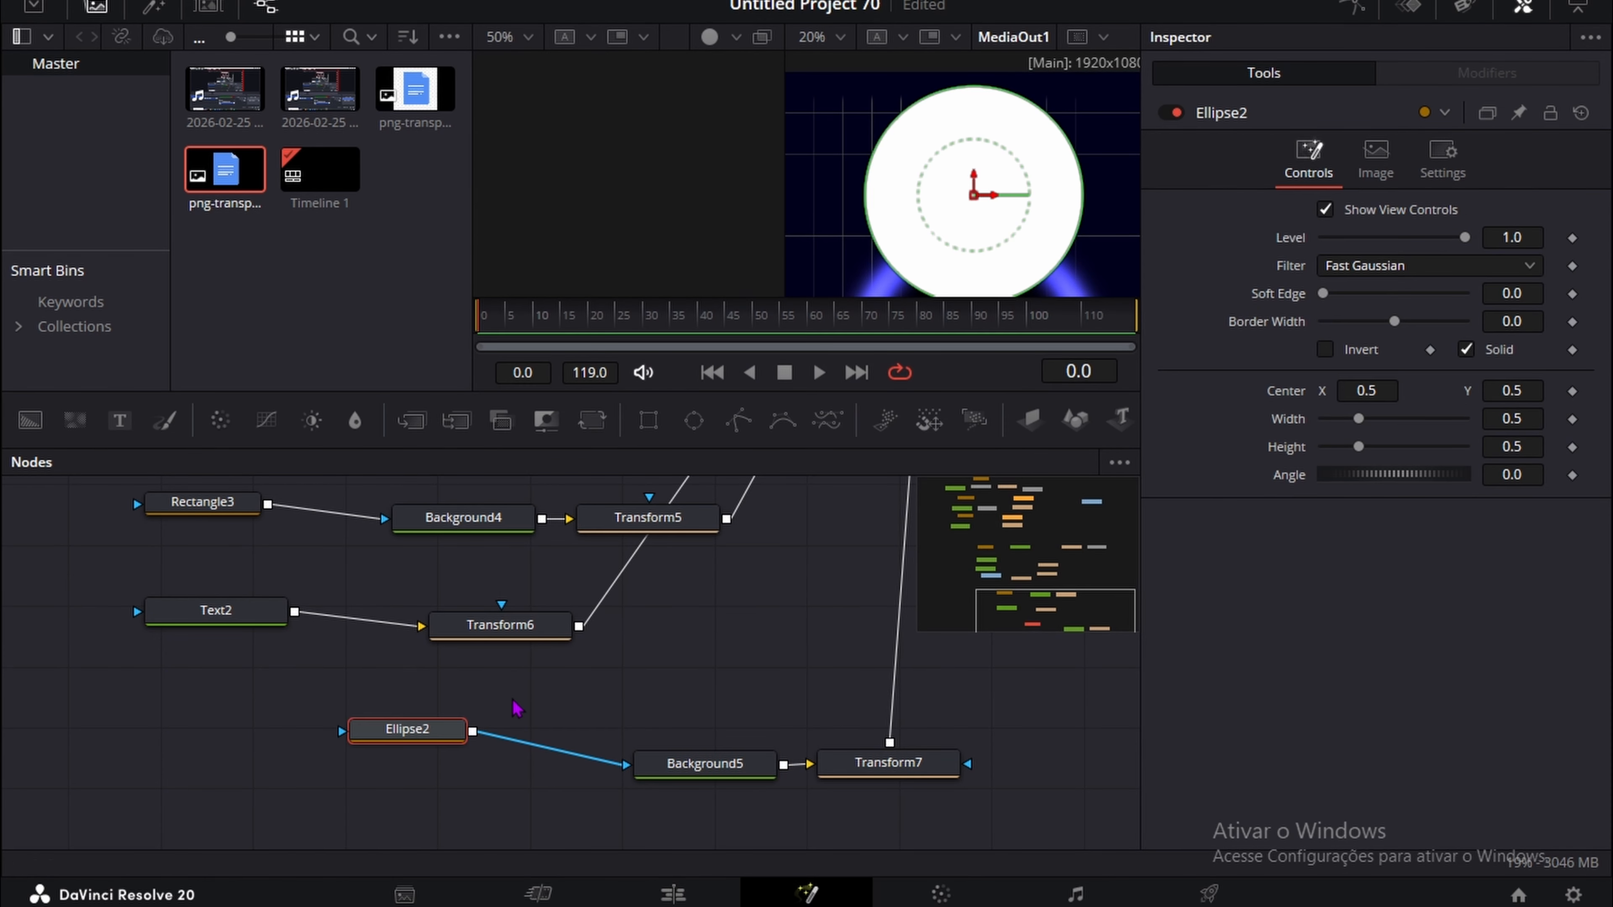
left_click(1470, 350)
left_click_drag(1505, 324, 1530, 323)
left_click(966, 751)
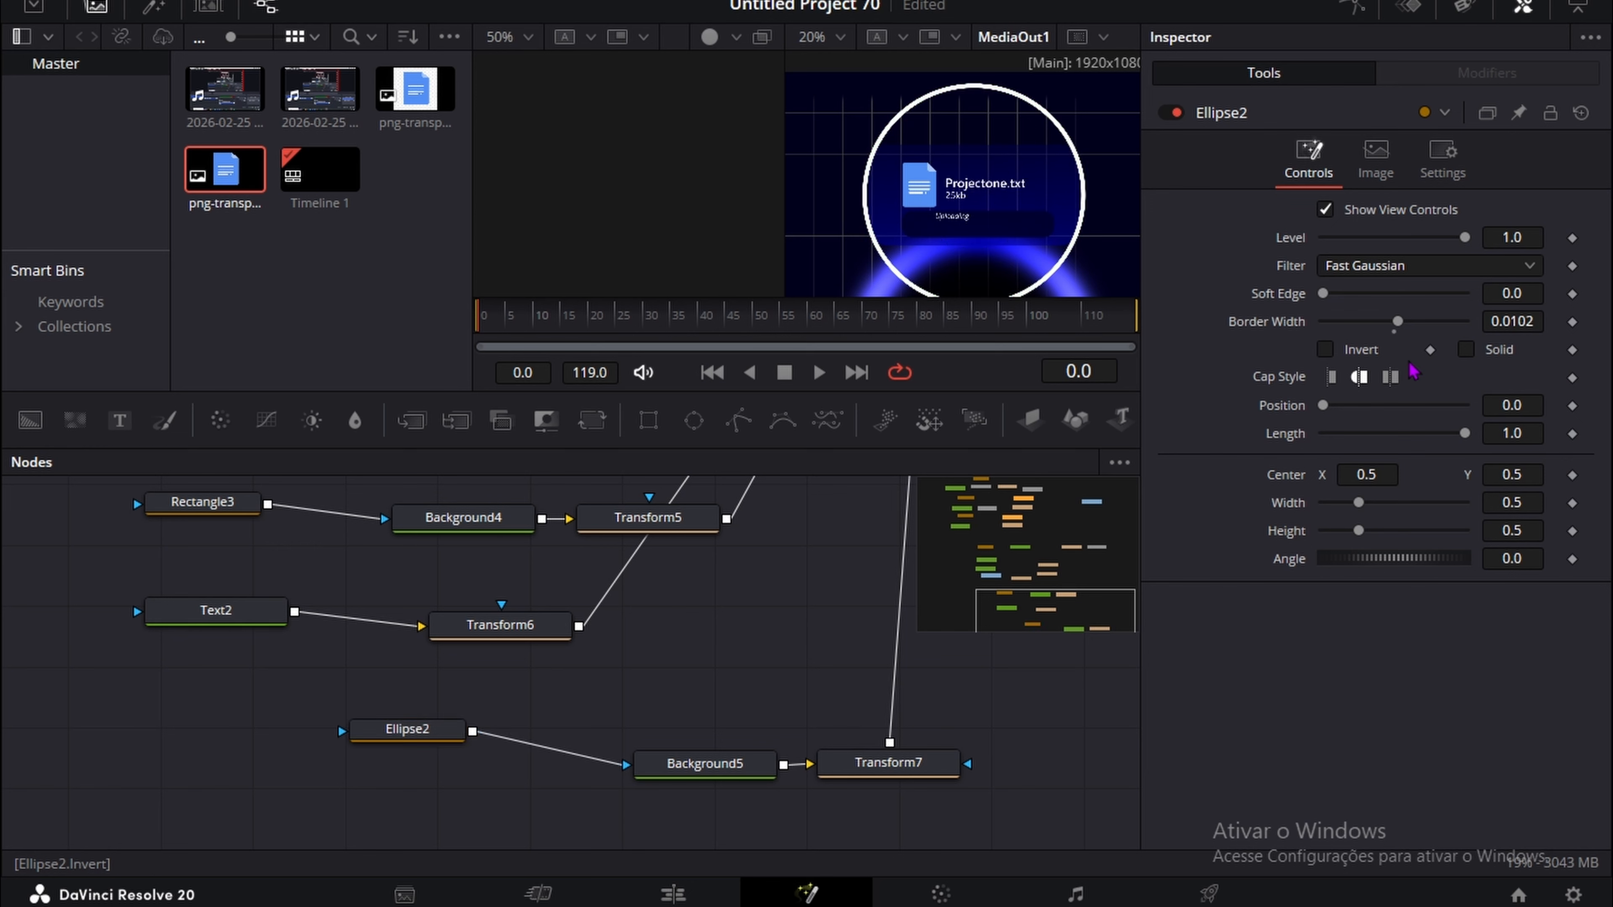
Step: Shorten the Ellipse2 ring to an arc with Length 0.094 and rotate it to an Angle of 371.6 at frame 14
scroll(1081, 219, "down", 1)
mouse_move(1464, 434)
left_mouse_down()
mouse_move(1339, 434)
mouse_move(1218, 400)
mouse_move(1348, 432)
mouse_move(1475, 435)
left_mouse_up()
left_click_drag(1324, 406, 1396, 434)
key("space")
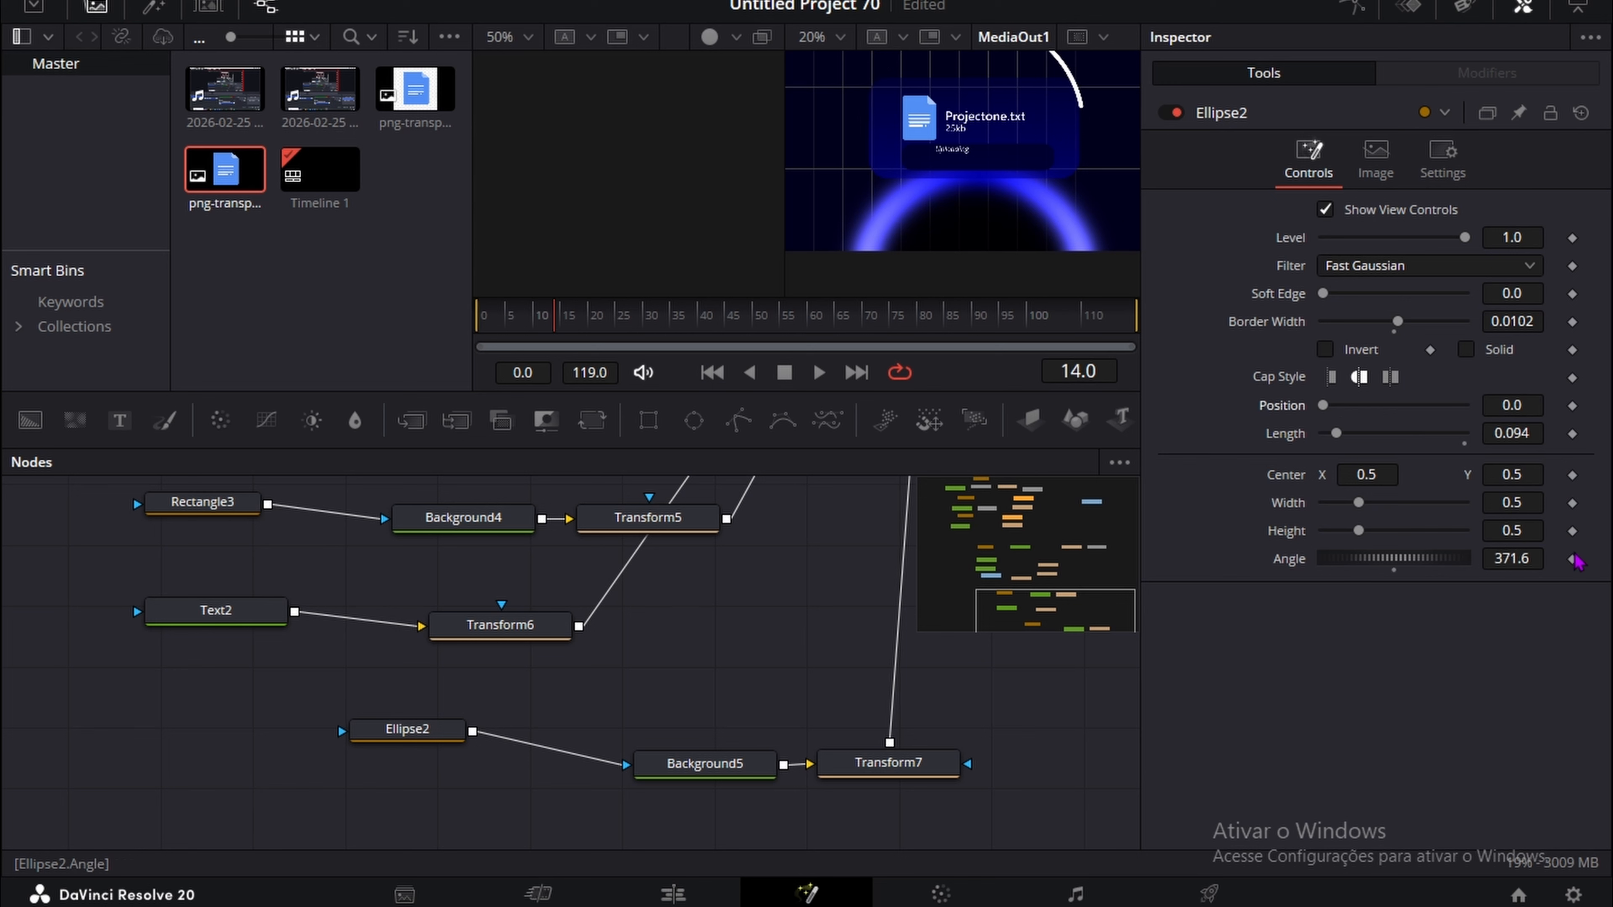
left_click(1572, 561)
scroll(1038, 165, "up", 3)
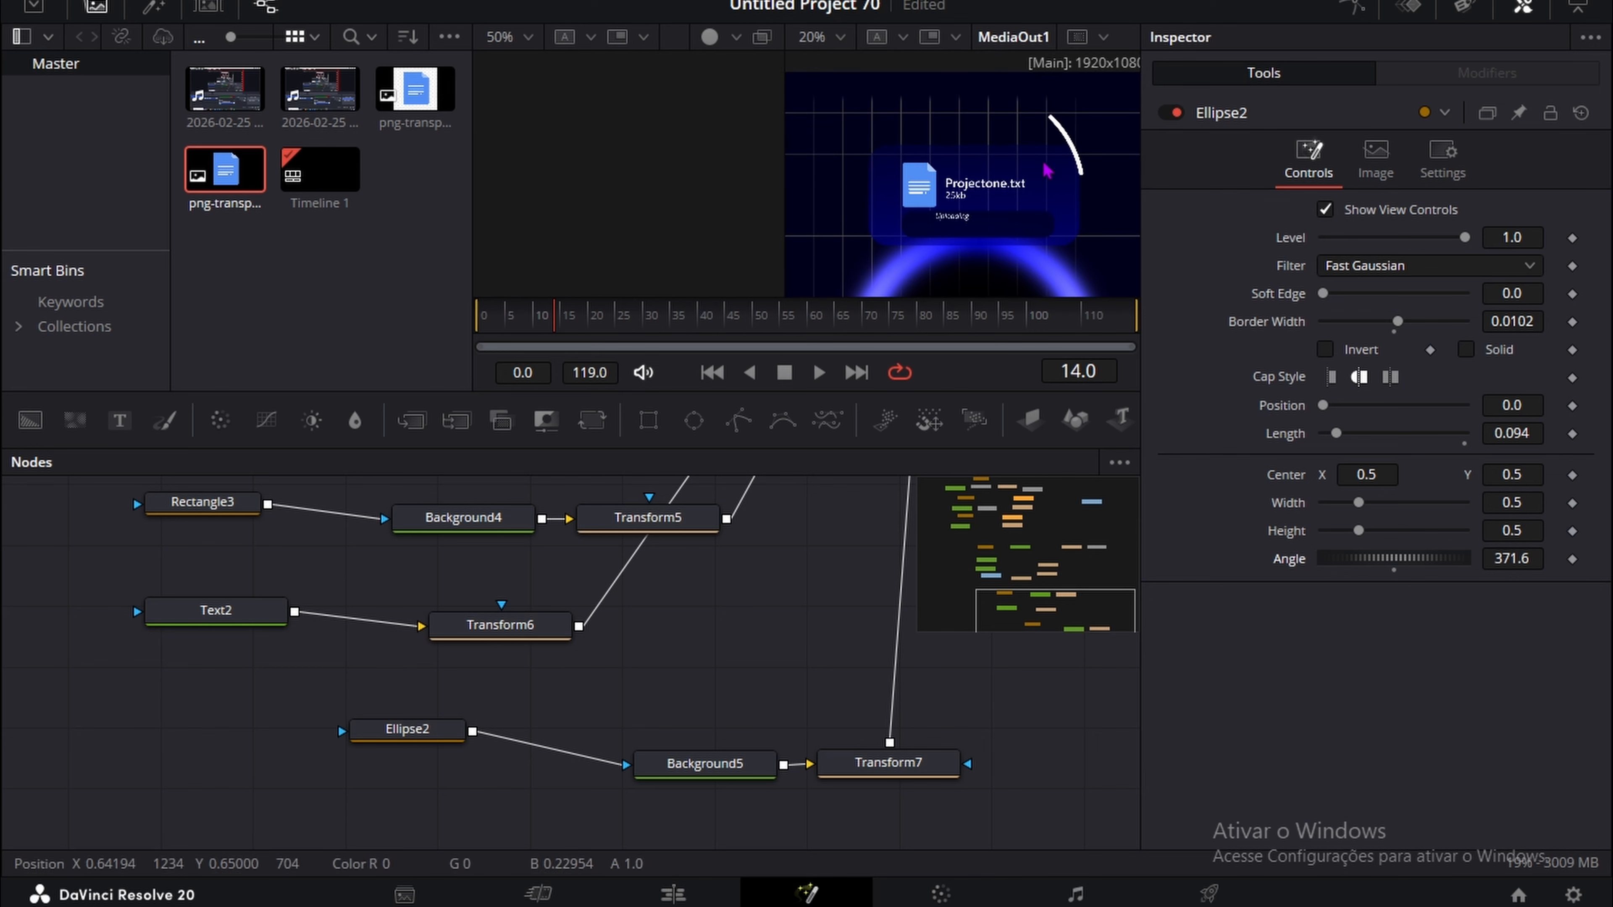
Step: Scale Transform7 down to a Size of 0.092 and move its Center to X 0.379, Y 0.399, beside the Uploading text
left_click(851, 764)
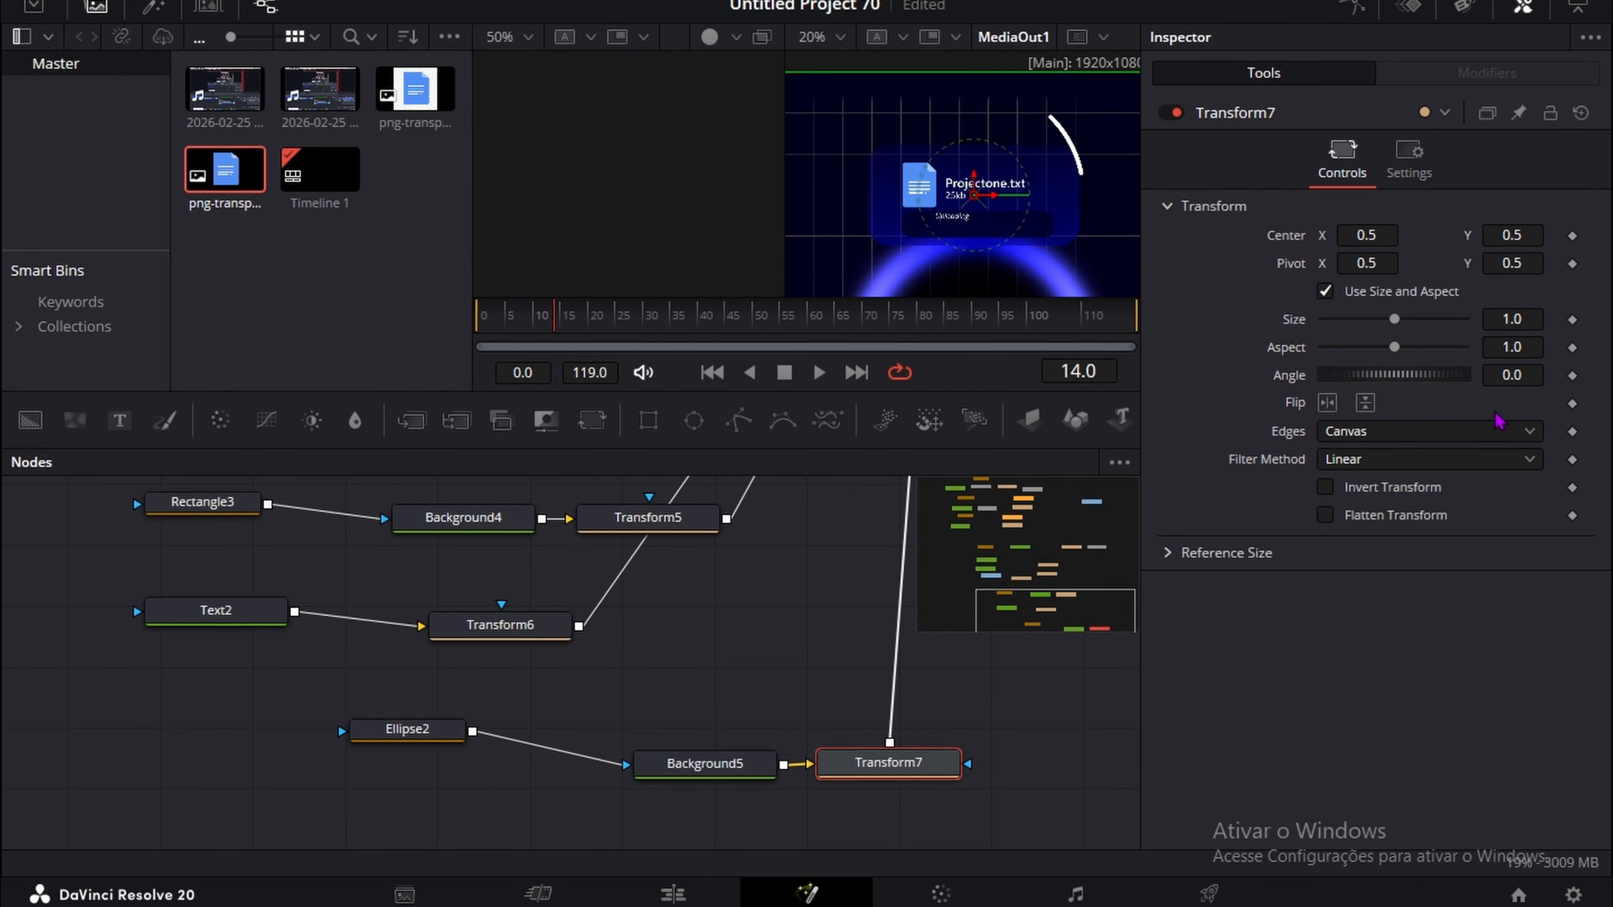
left_click_drag(1518, 315, 502, 187)
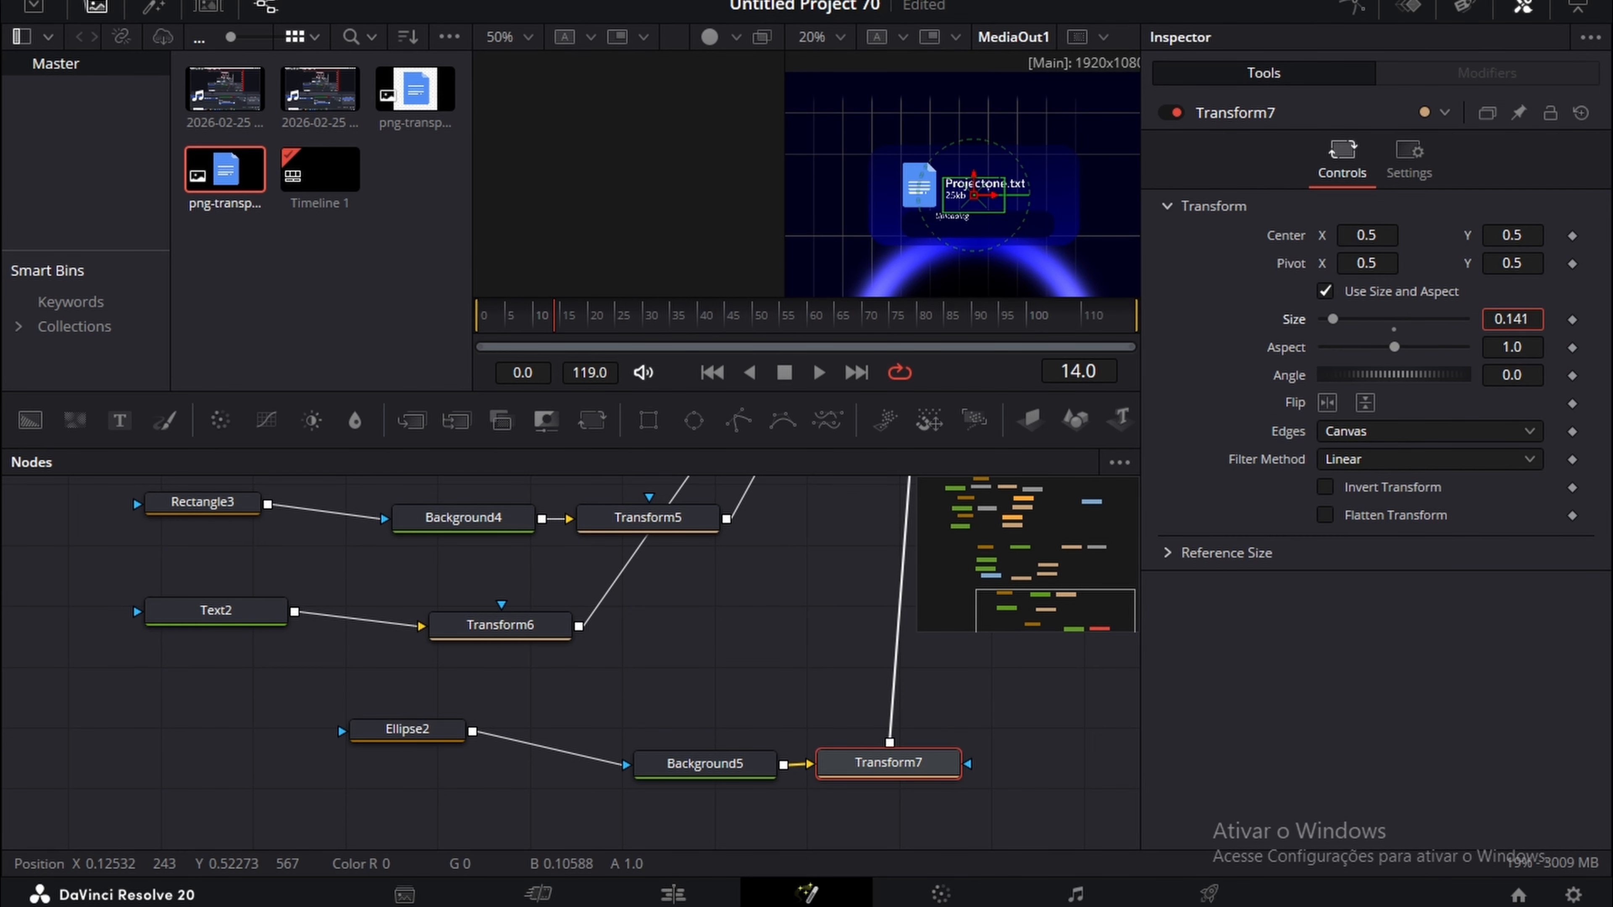
scroll(942, 175, "up", 2)
scroll(977, 219, "up", 2)
scroll(979, 222, "down", 3)
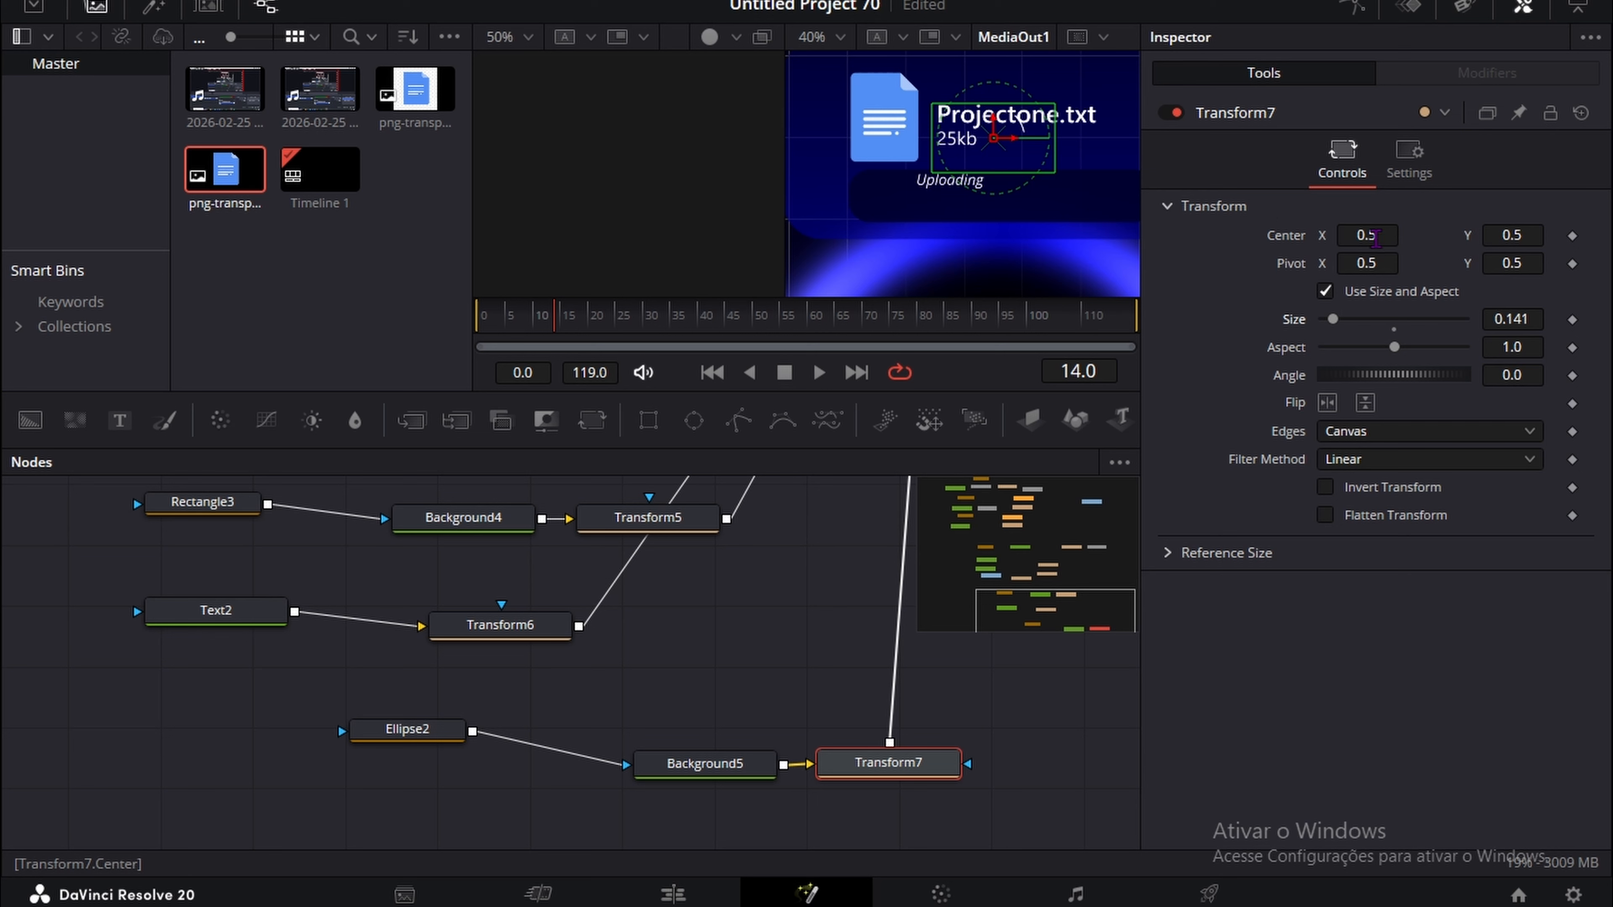
left_click_drag(1368, 237, 1353, 236)
left_click_drag(1562, 252, 1419, 259)
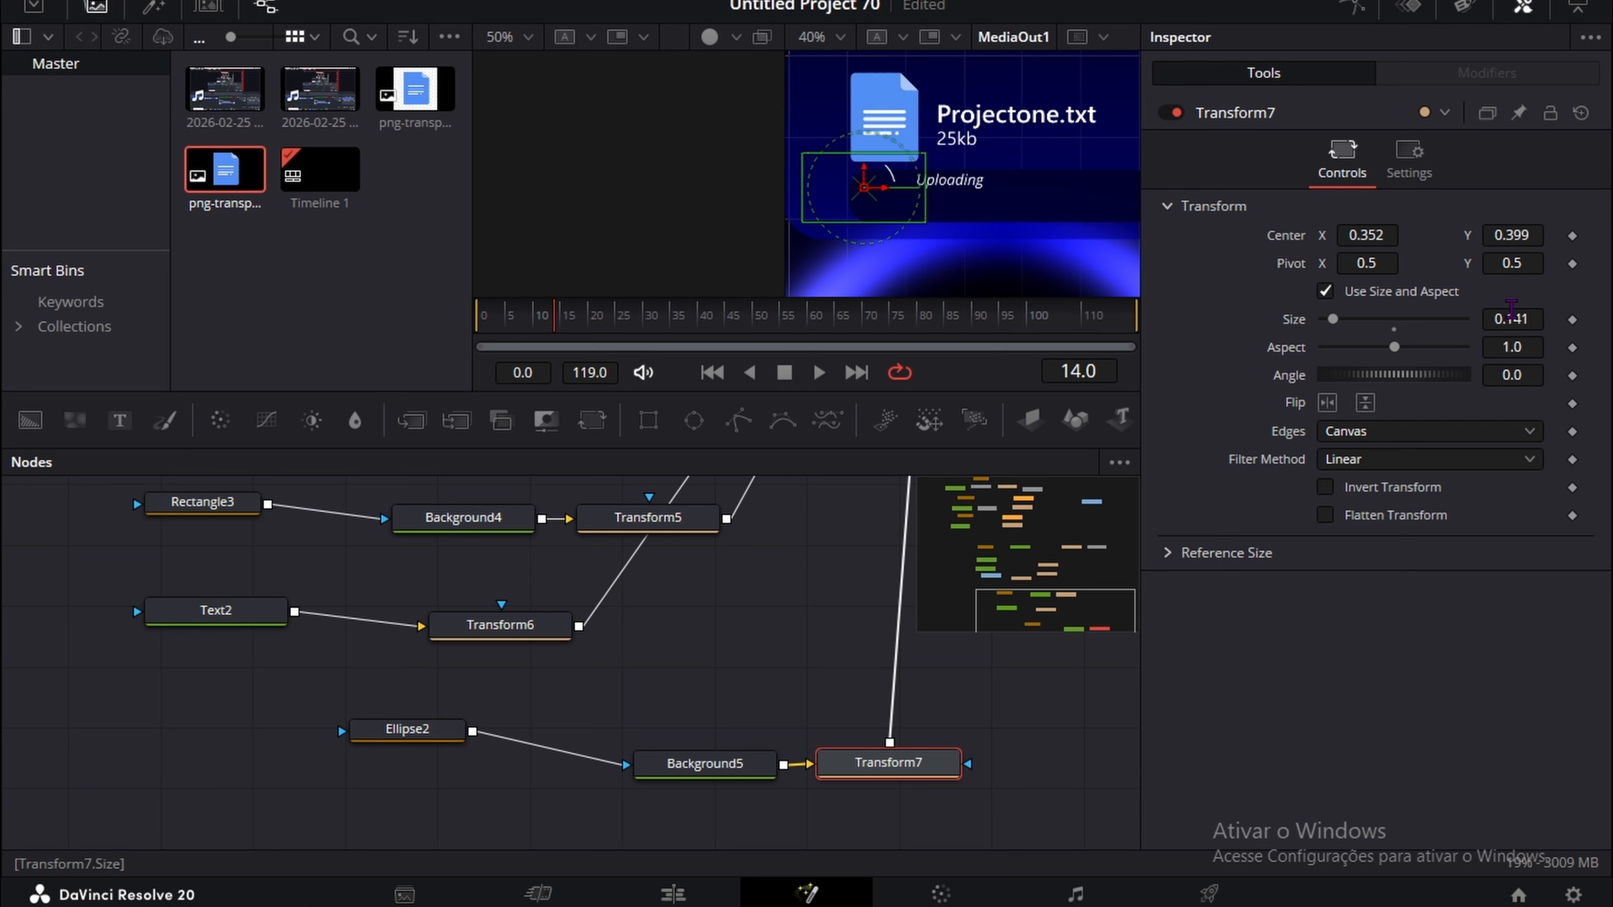
left_click_drag(1512, 319, 1471, 318)
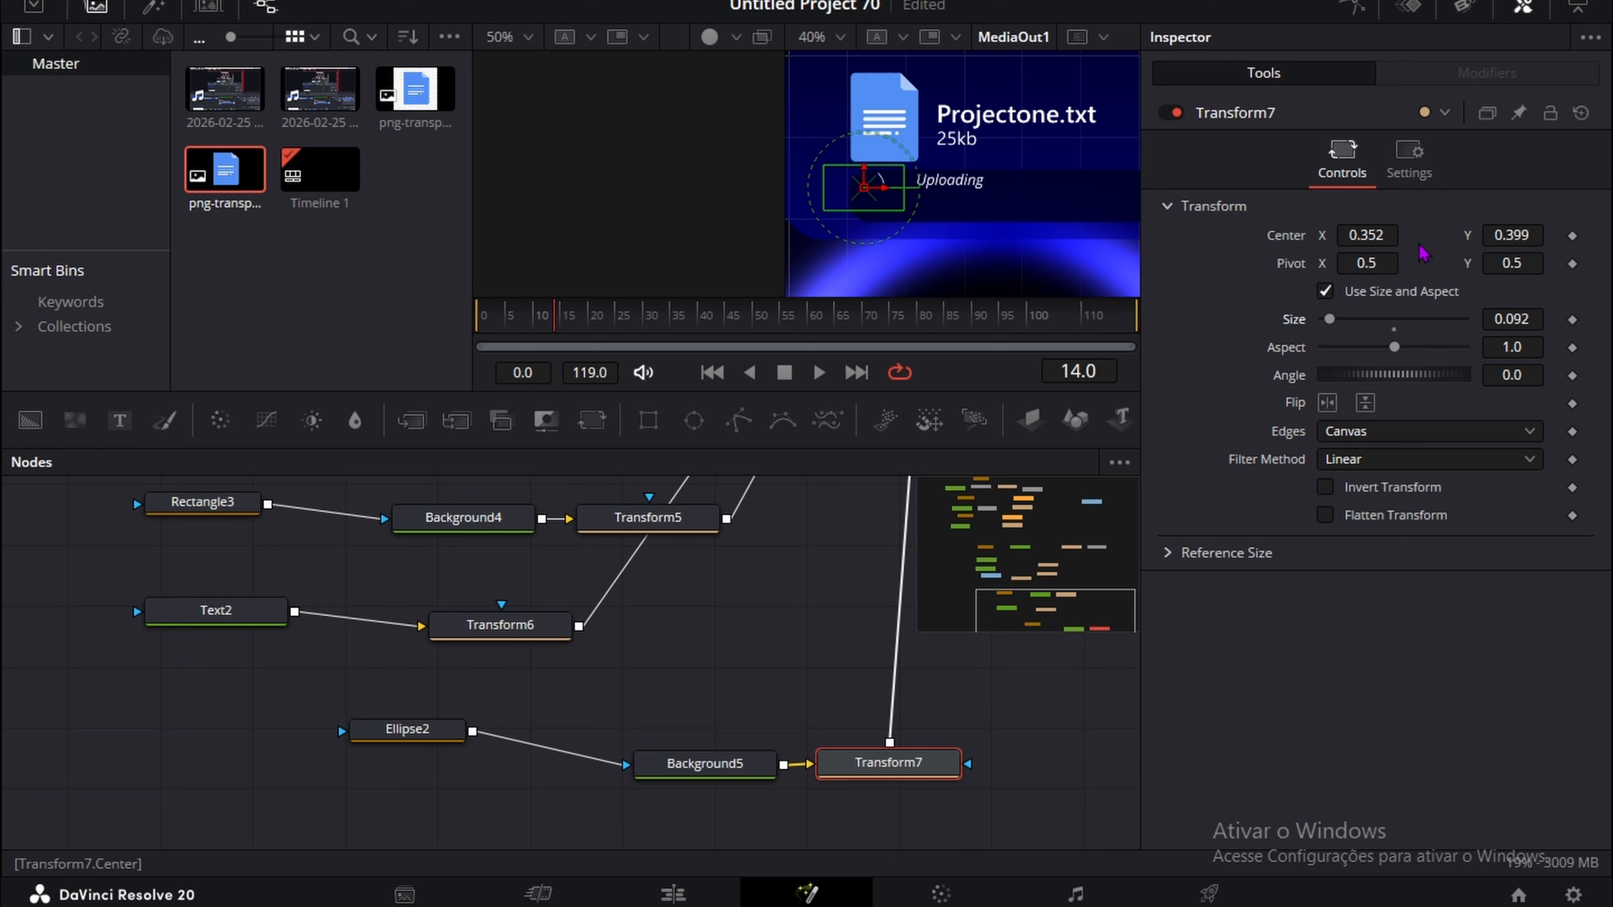
left_click_drag(1368, 236, 1390, 236)
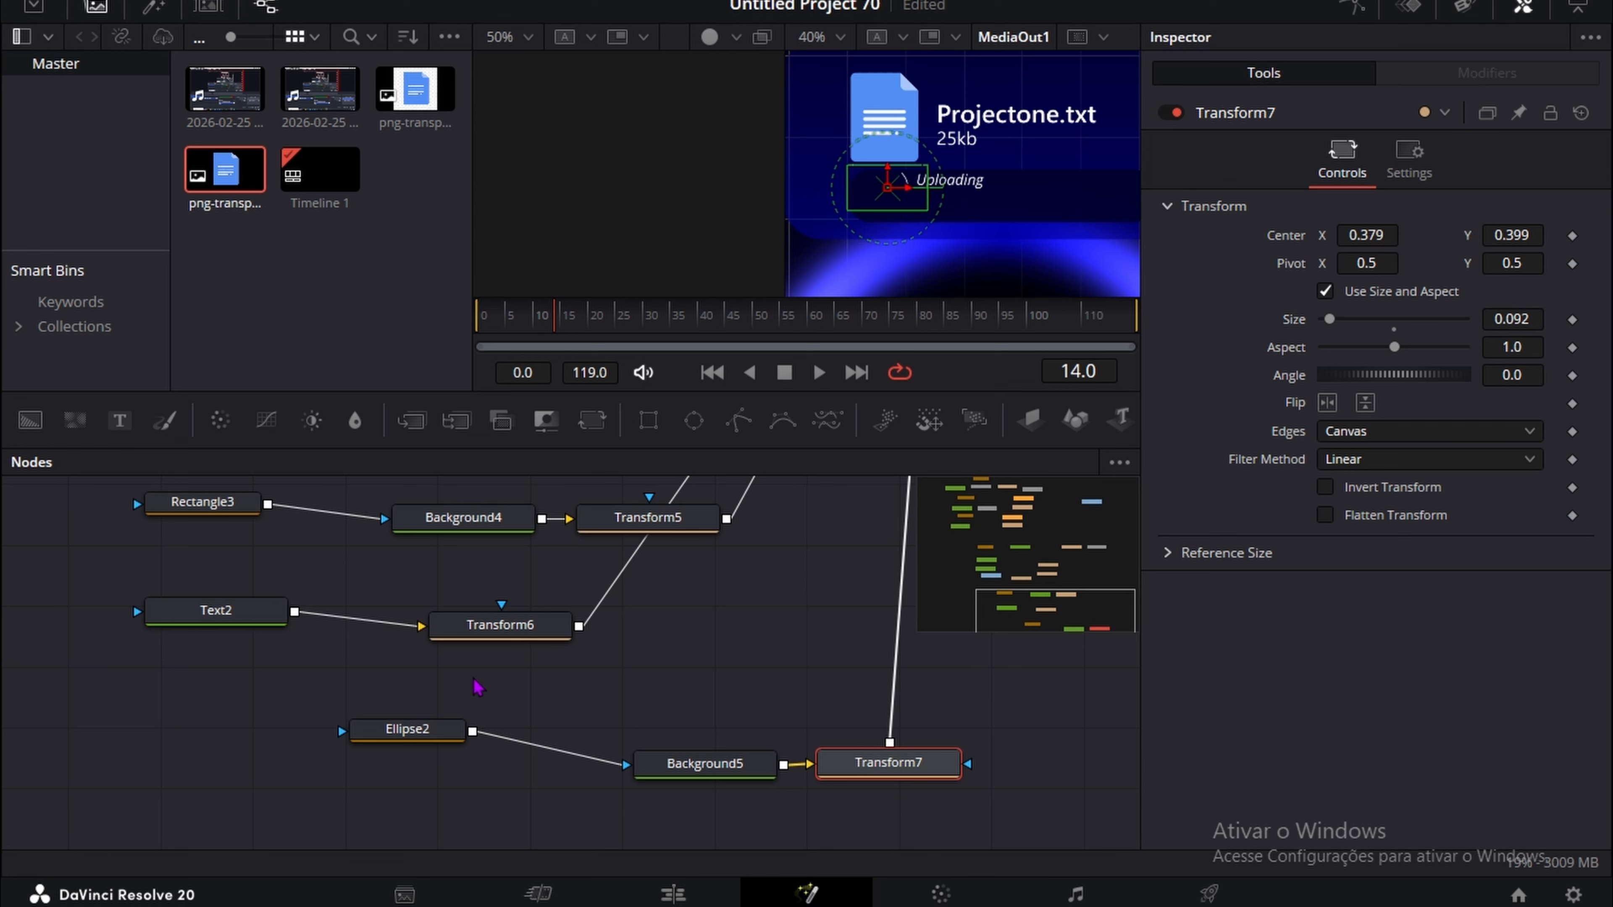
Step: Rotate the Ellipse2 arc to an Angle of 1443.7 and thicken it to a Border Width of 0.0201
left_click(438, 729)
left_click(995, 708)
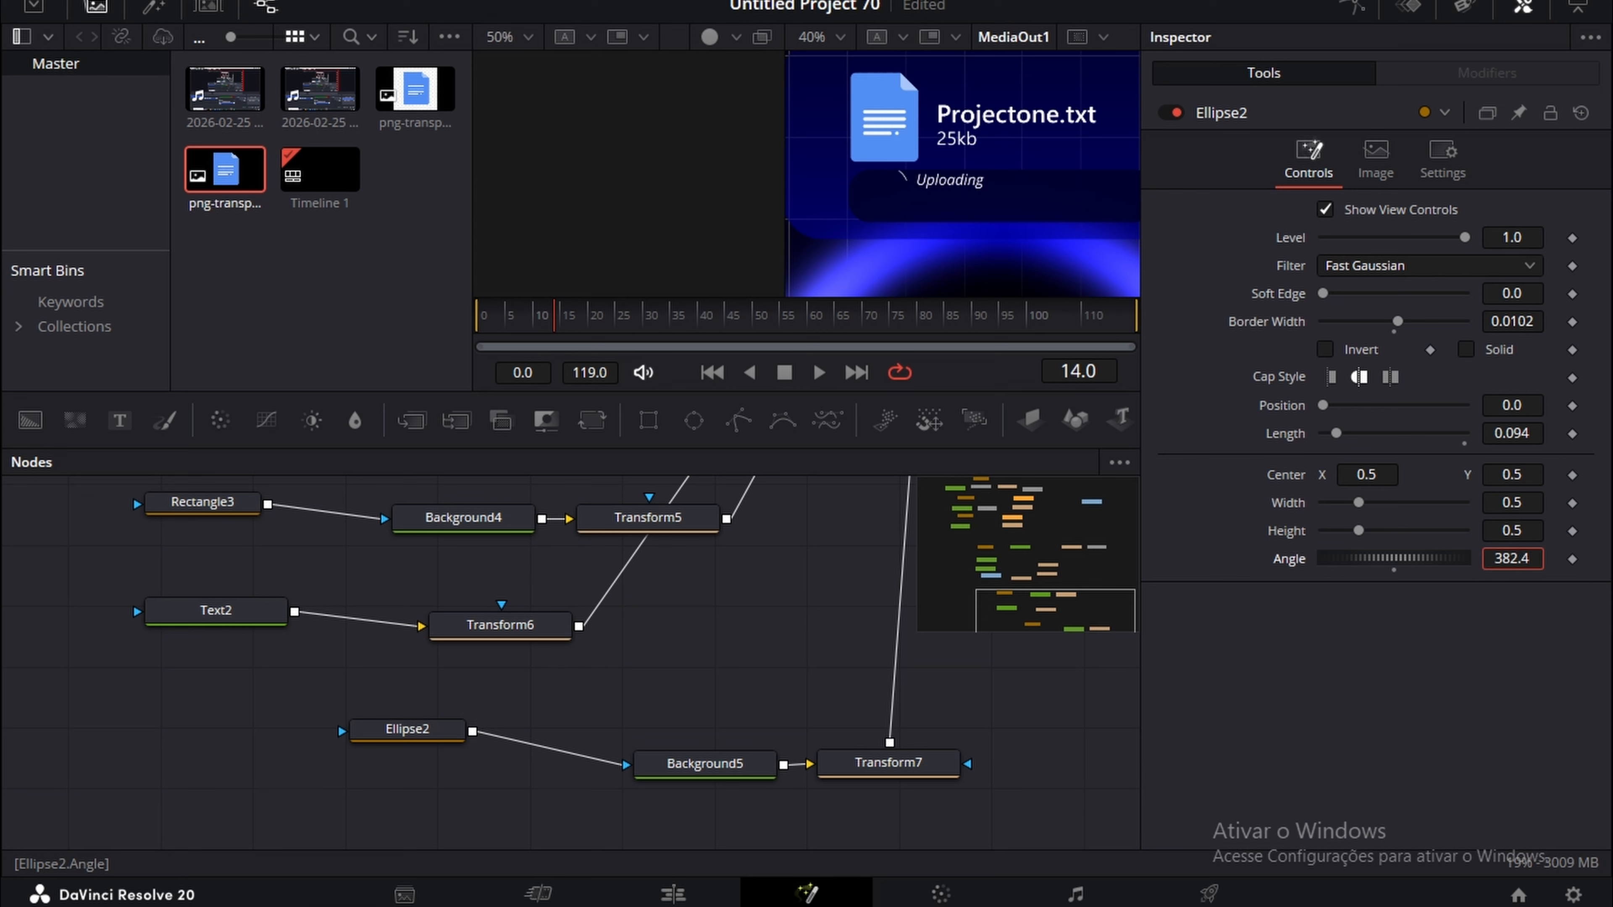
left_click_drag(1511, 559, 1593, 559)
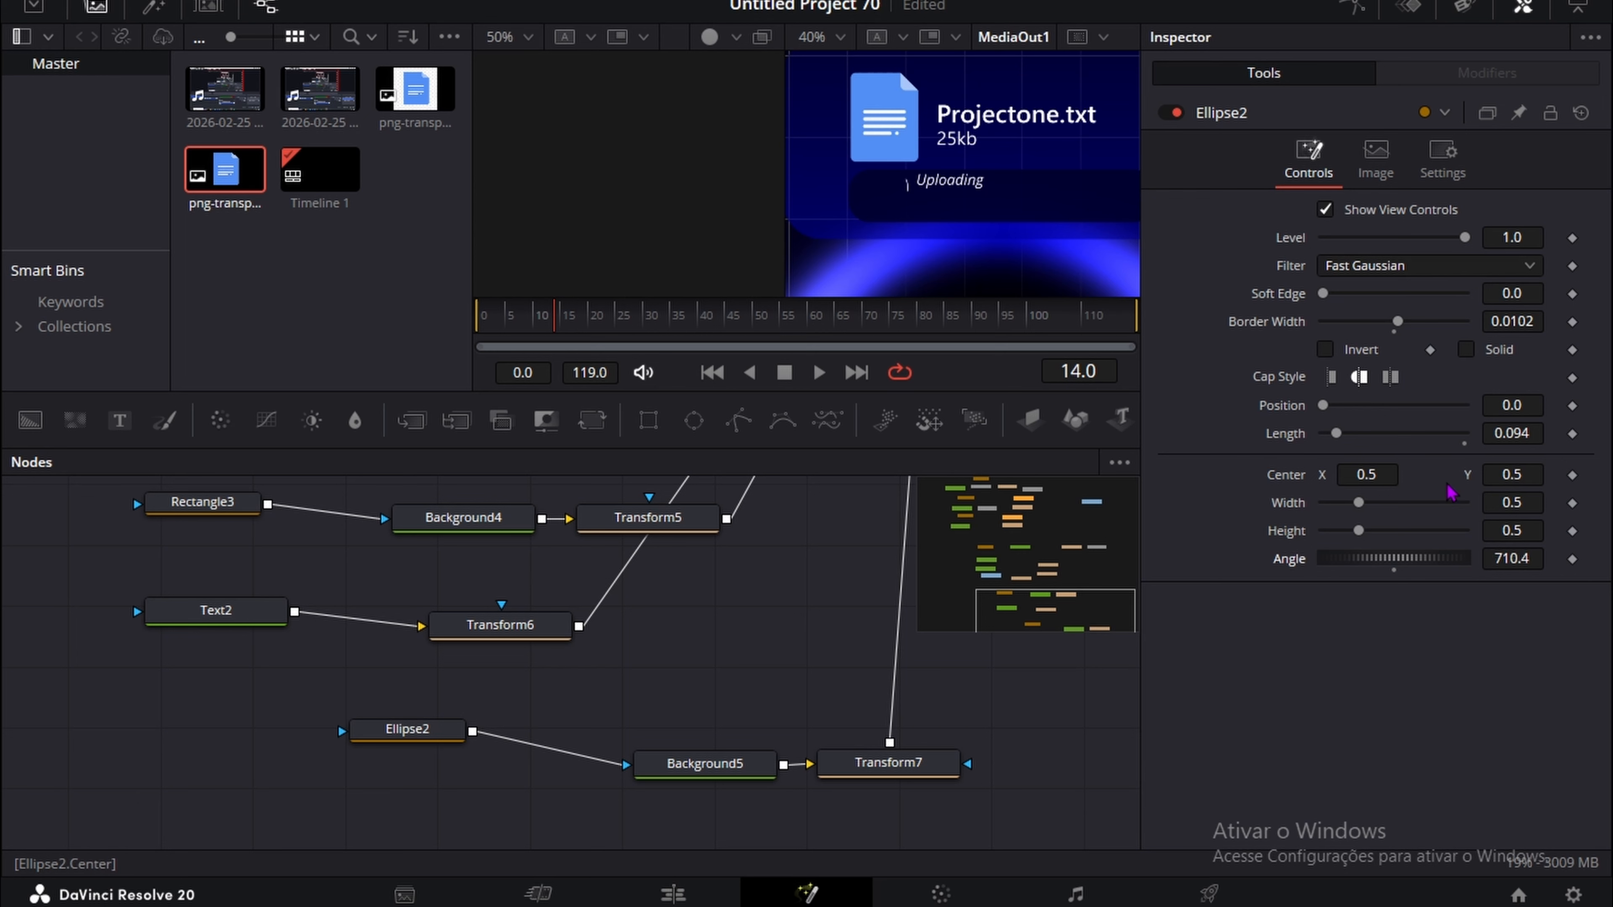
left_click(890, 764)
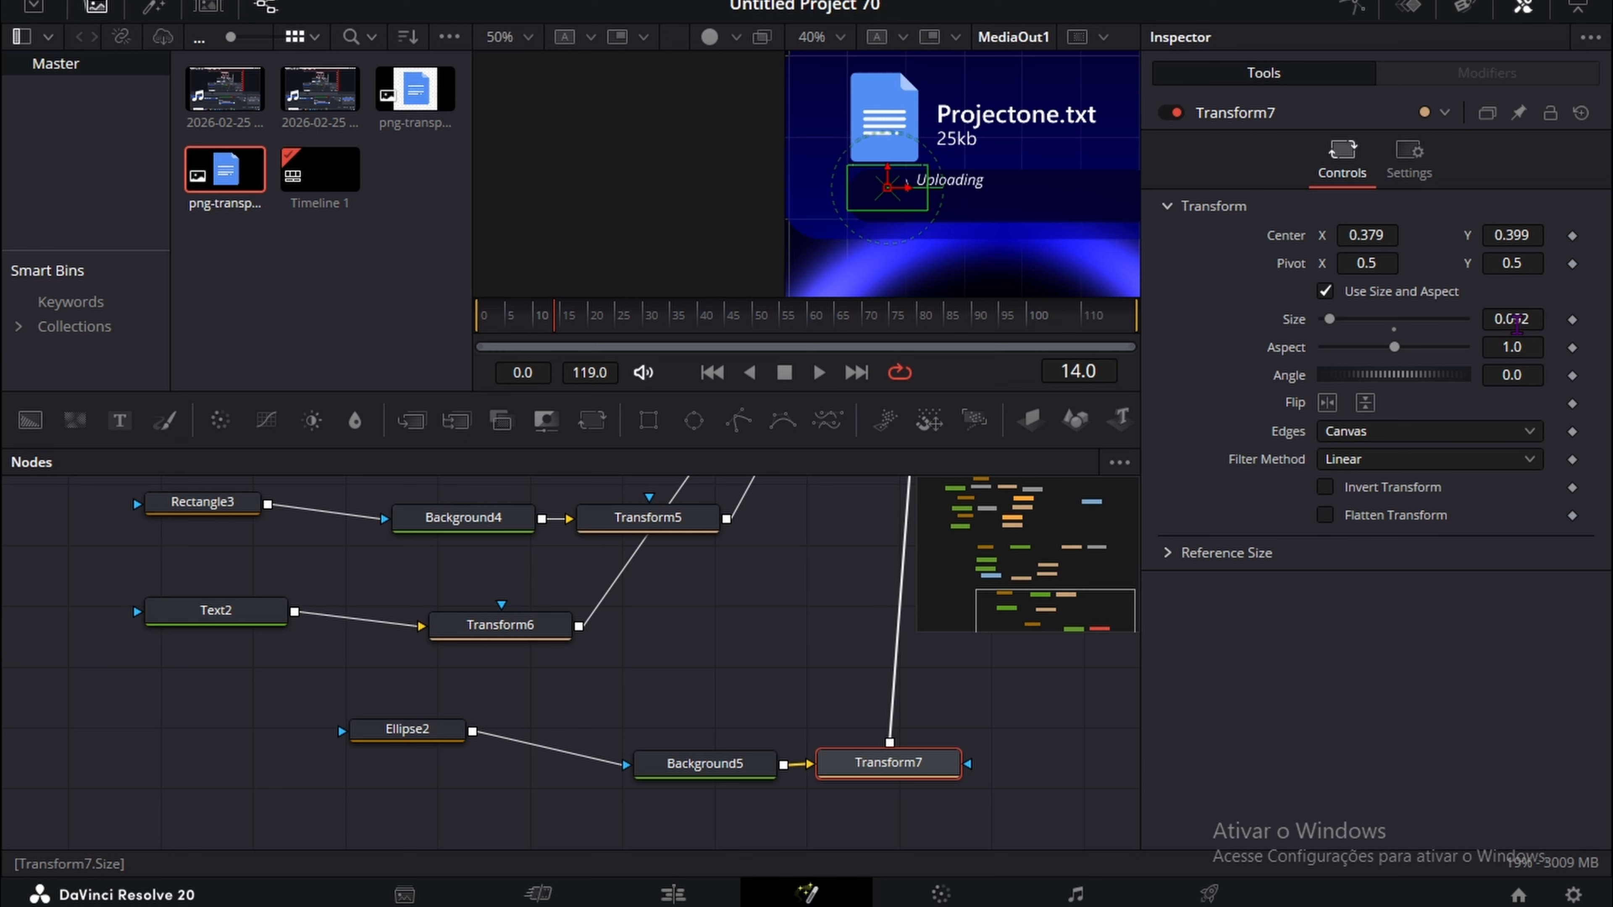
left_click_drag(1513, 319, 1521, 319)
left_click(407, 729)
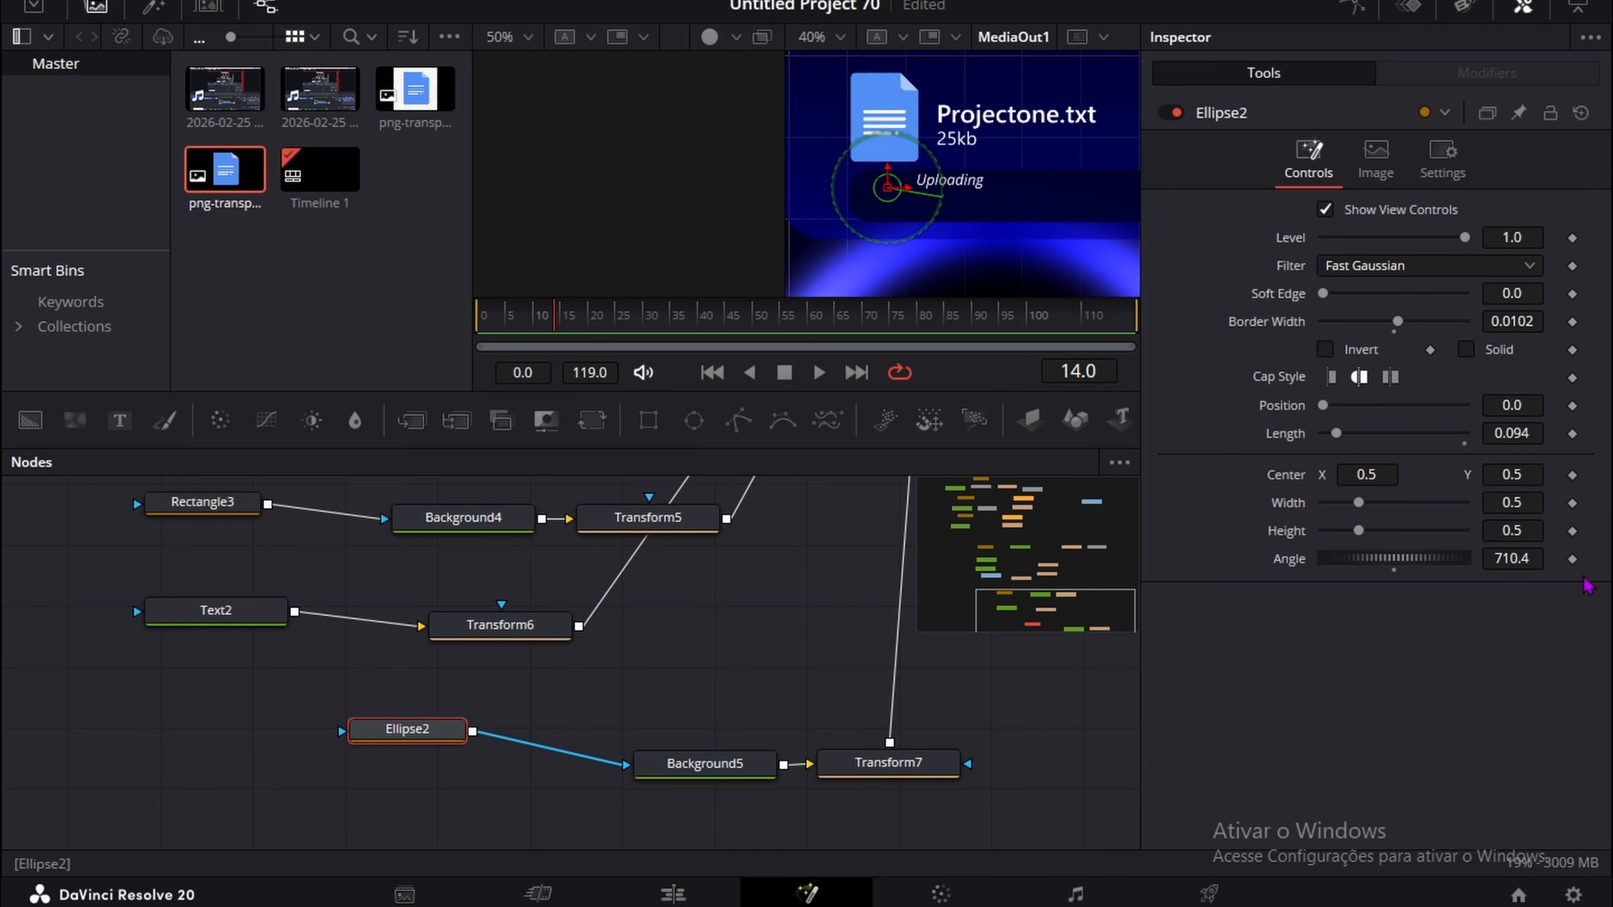
left_click(965, 722)
left_click_drag(1515, 559, 1569, 559)
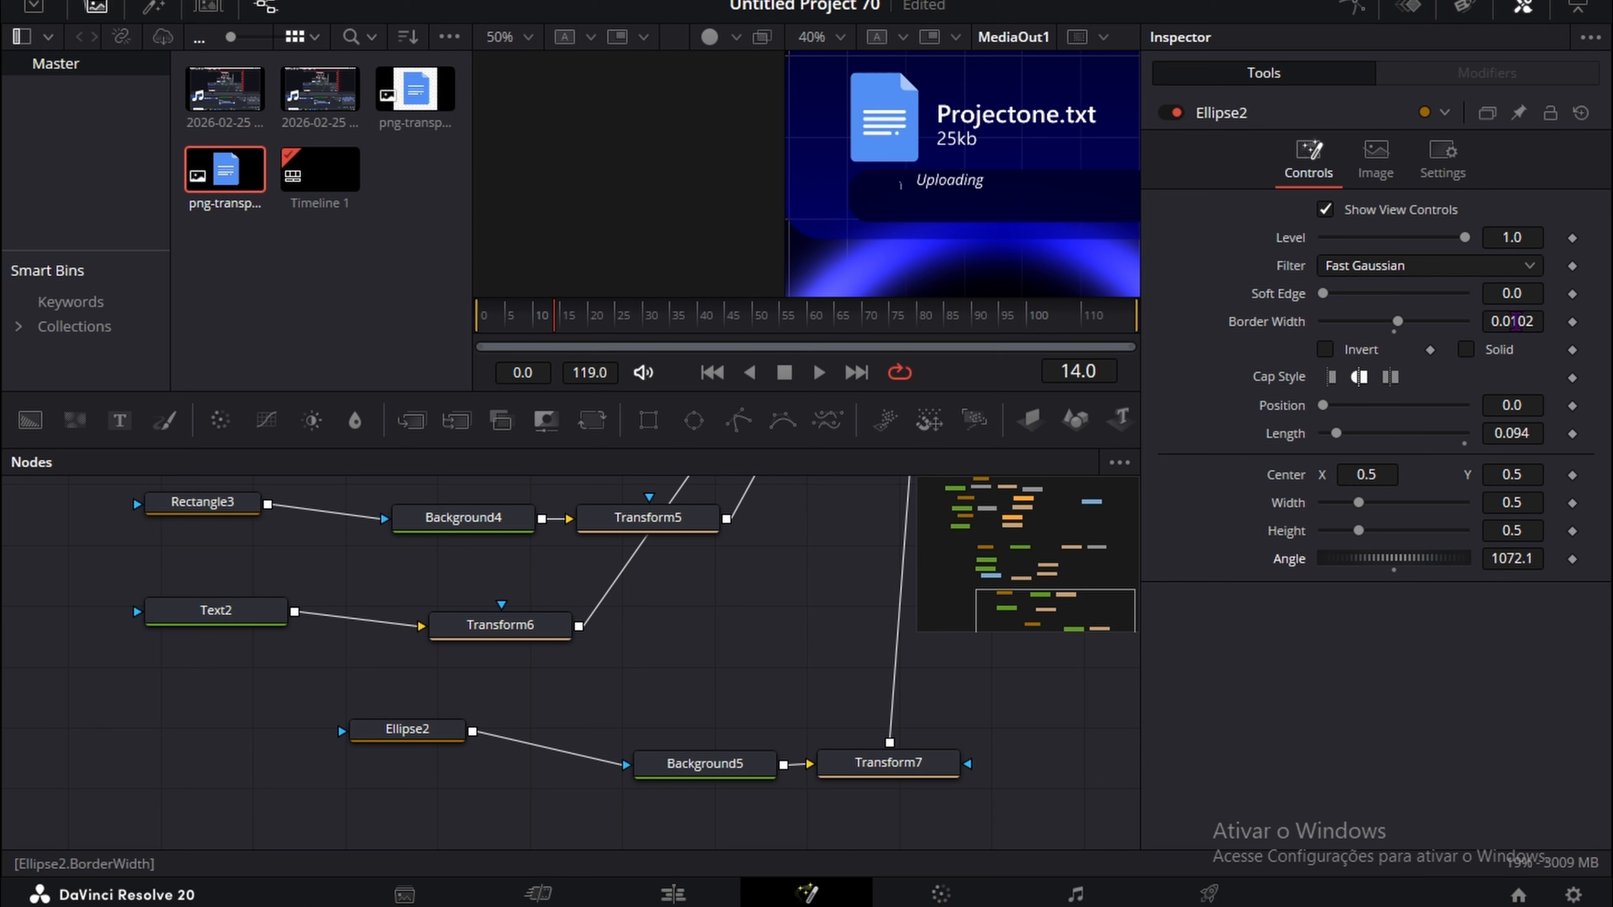
left_click_drag(1511, 321, 1532, 321)
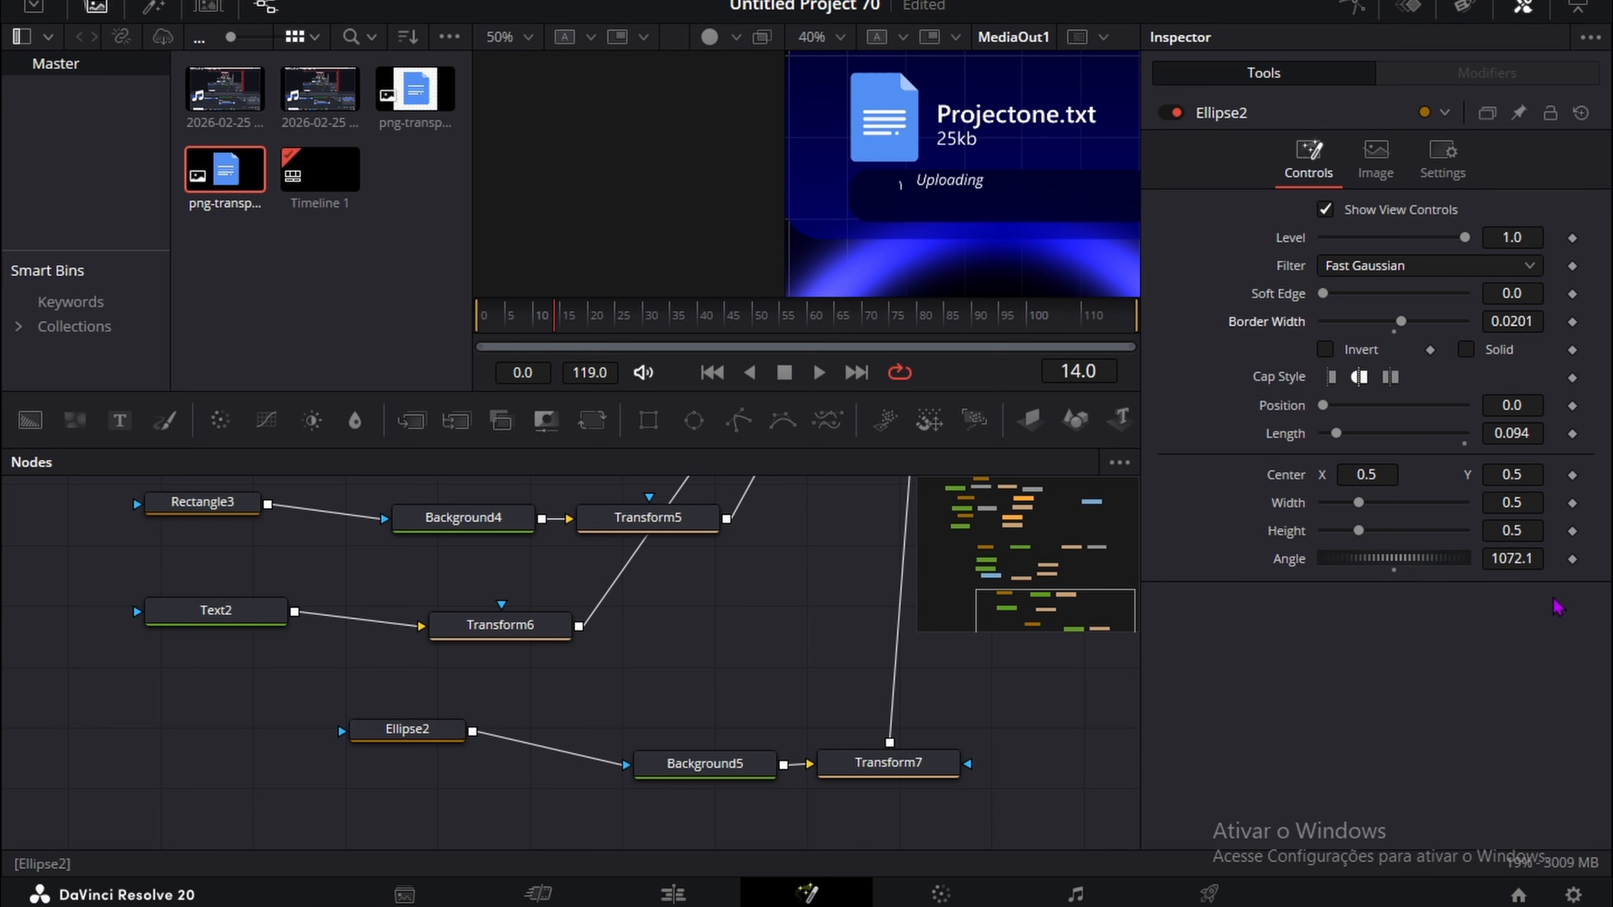
left_click_drag(1513, 558, 1543, 559)
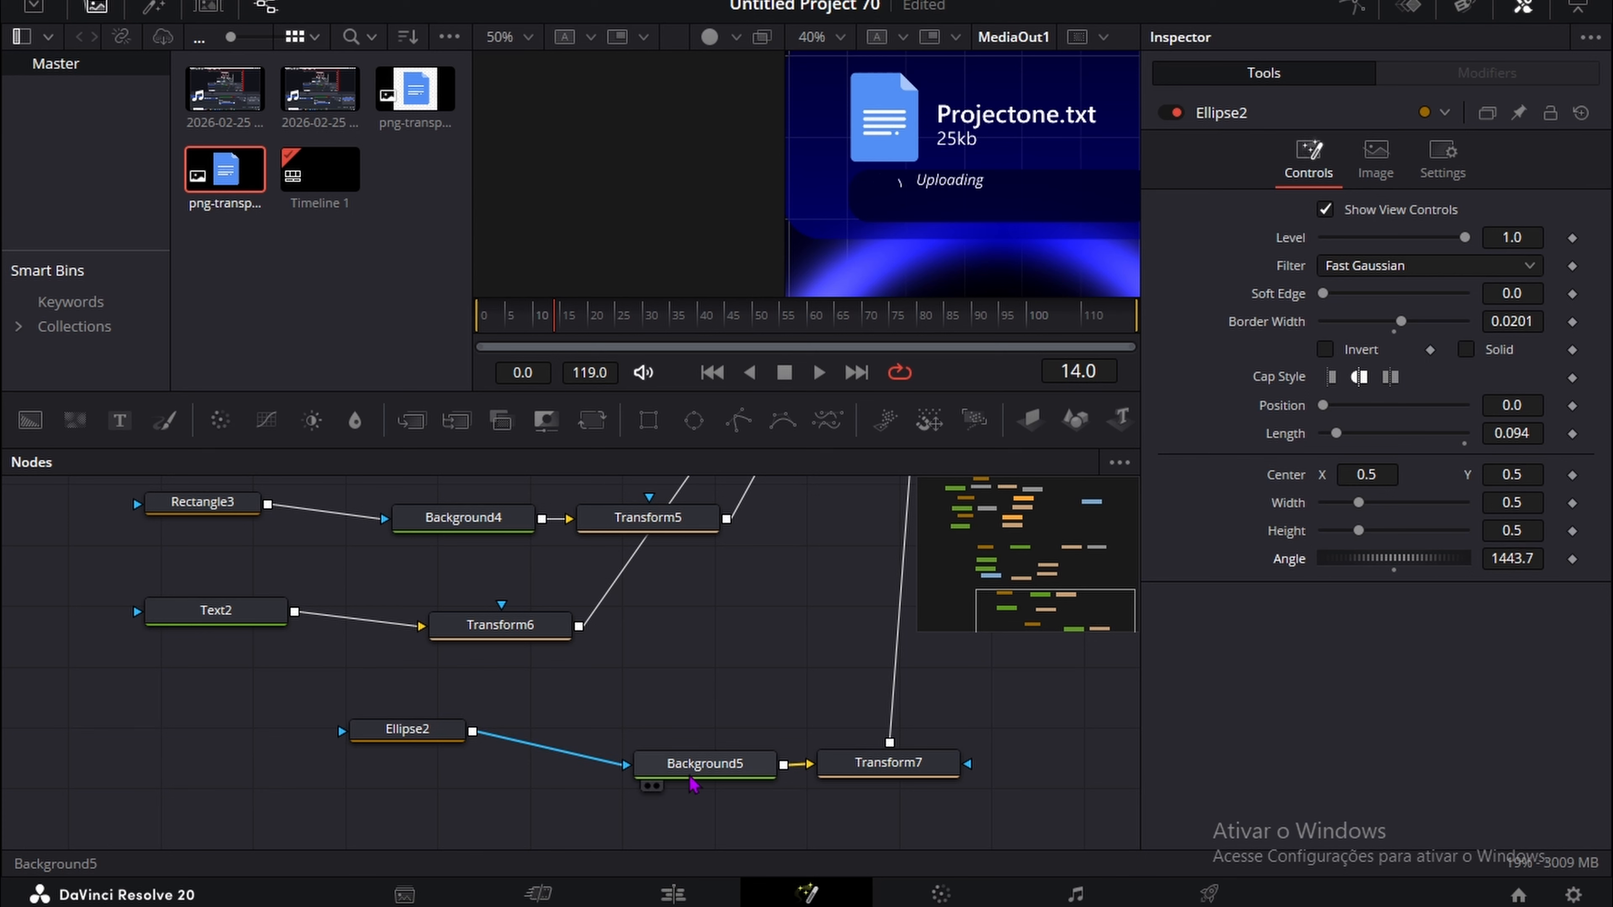
Step: Keyframe Ellipse2's Position and Length at frame 14, with Length set to 1.0
left_click(1572, 405)
left_click(1572, 434)
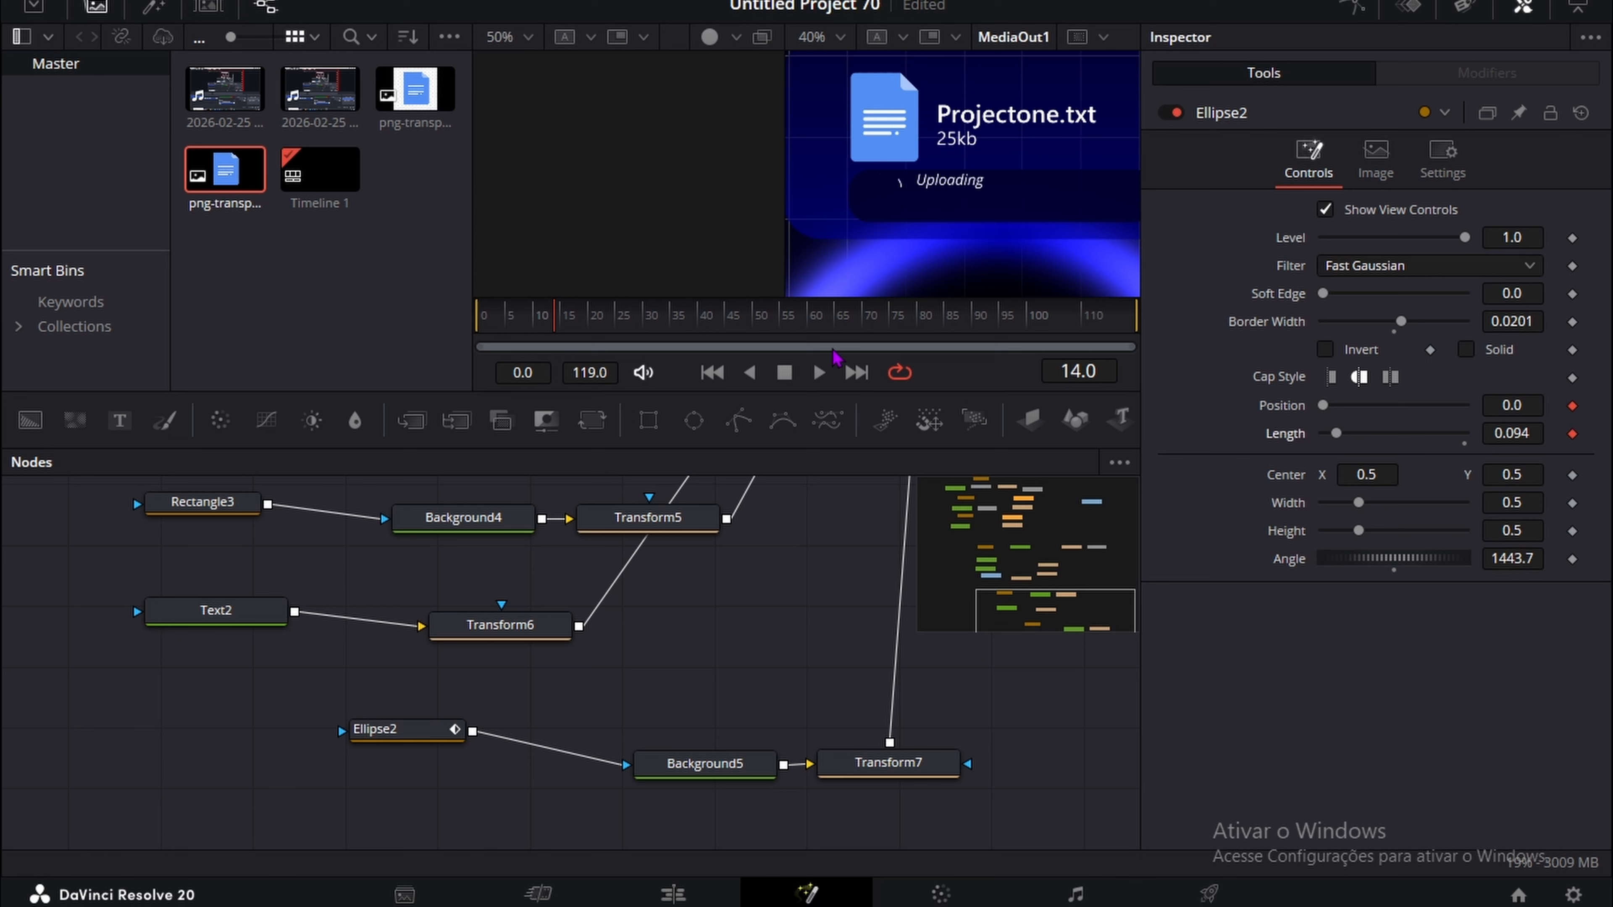
left_click_drag(1343, 441, 1474, 423)
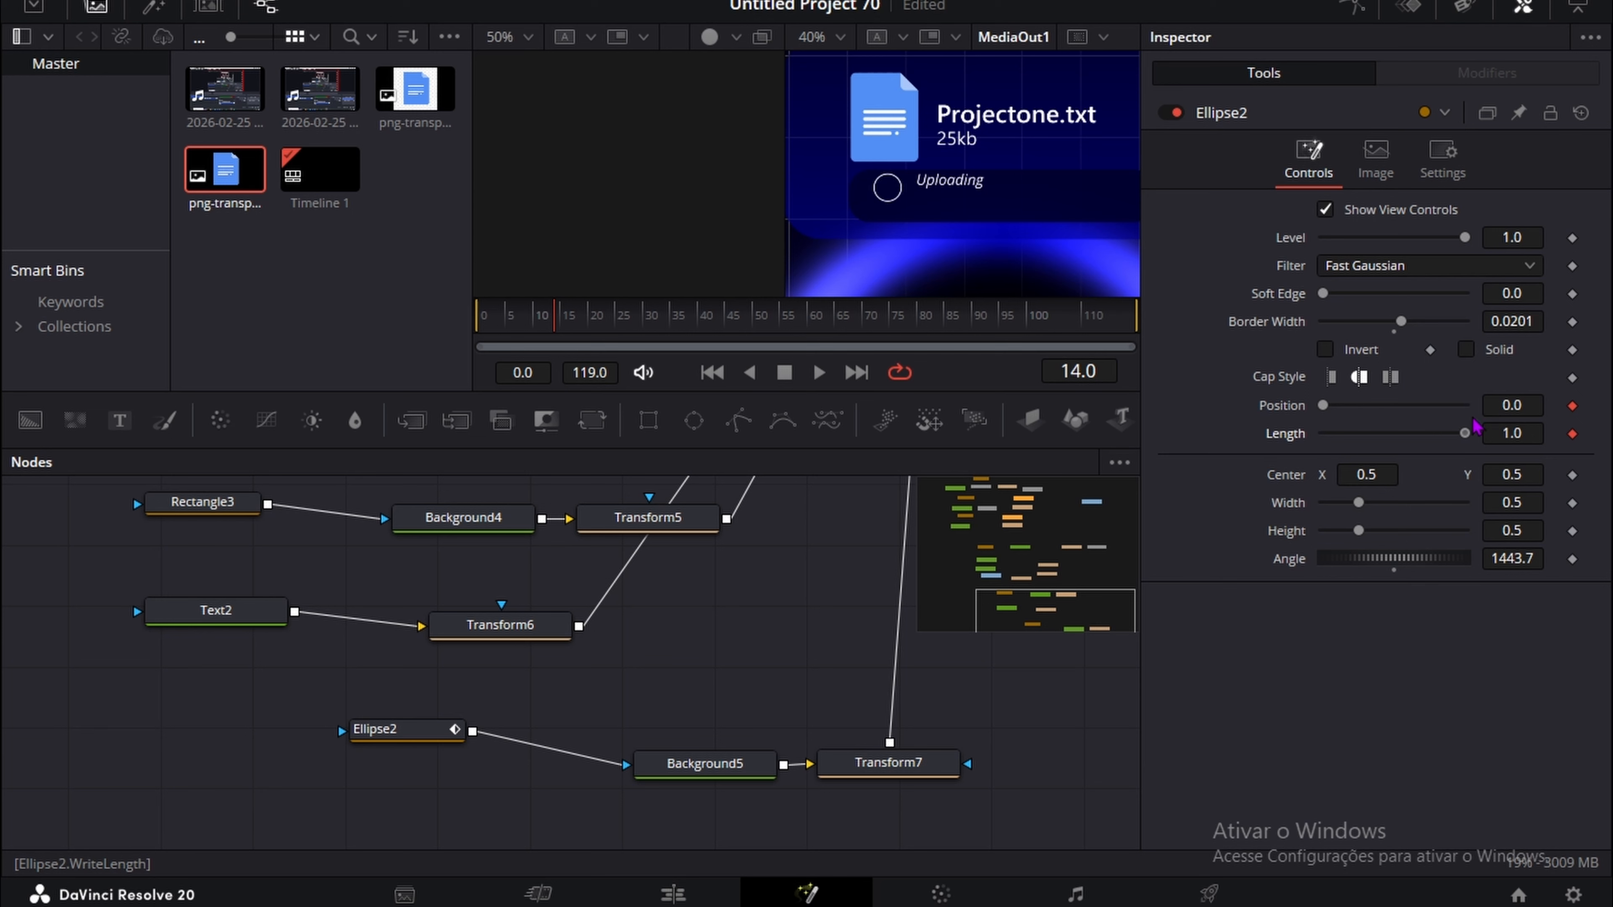
Step: Align the spinner and Uploading text by setting Ellipse2's Center to 0.595, 0.548 and Transform6's Center to 0.447, 0.404
left_click_drag(1366, 475, 1380, 474)
left_click_drag(1511, 474, 1531, 475)
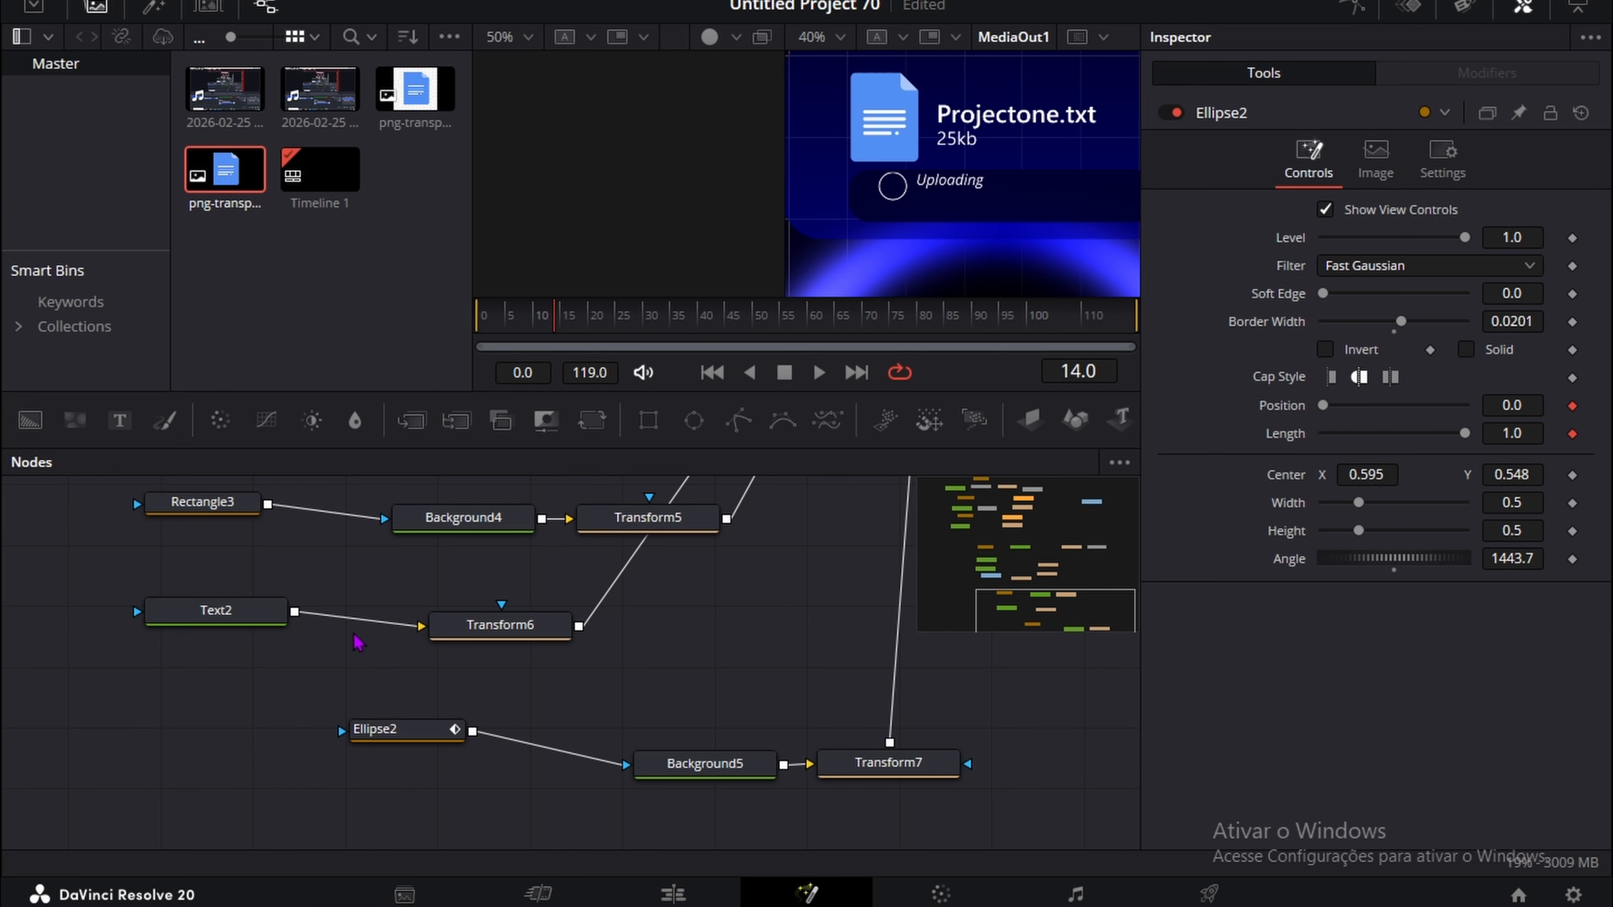
left_click(495, 626)
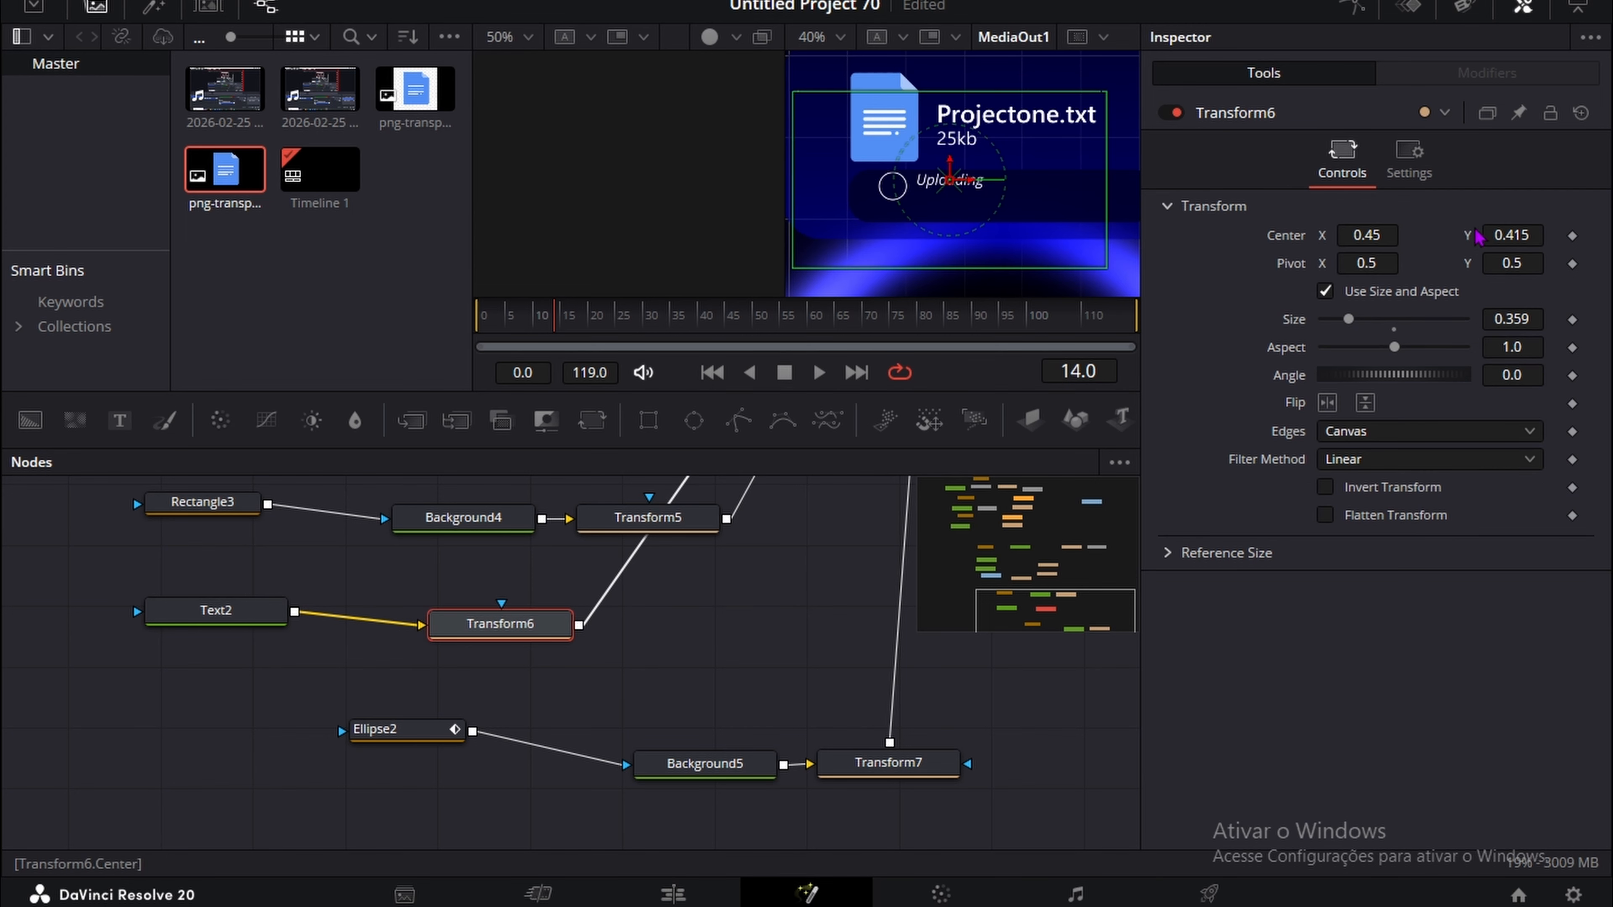
left_click_drag(1508, 236, 1501, 236)
left_click_drag(1370, 238, 1367, 238)
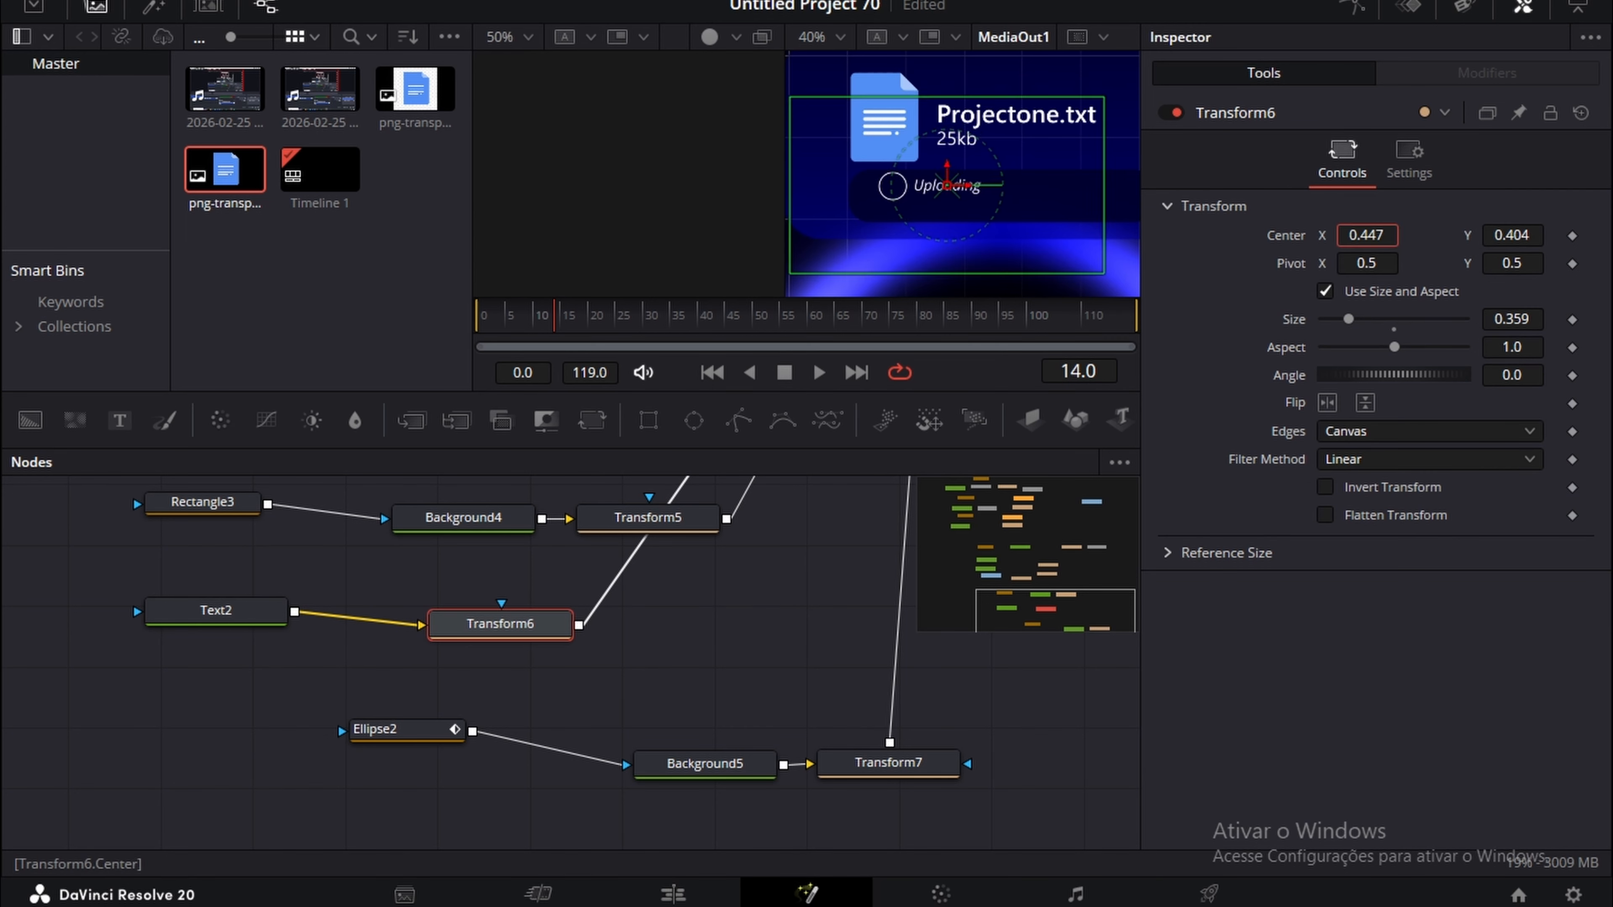
left_click(742, 692)
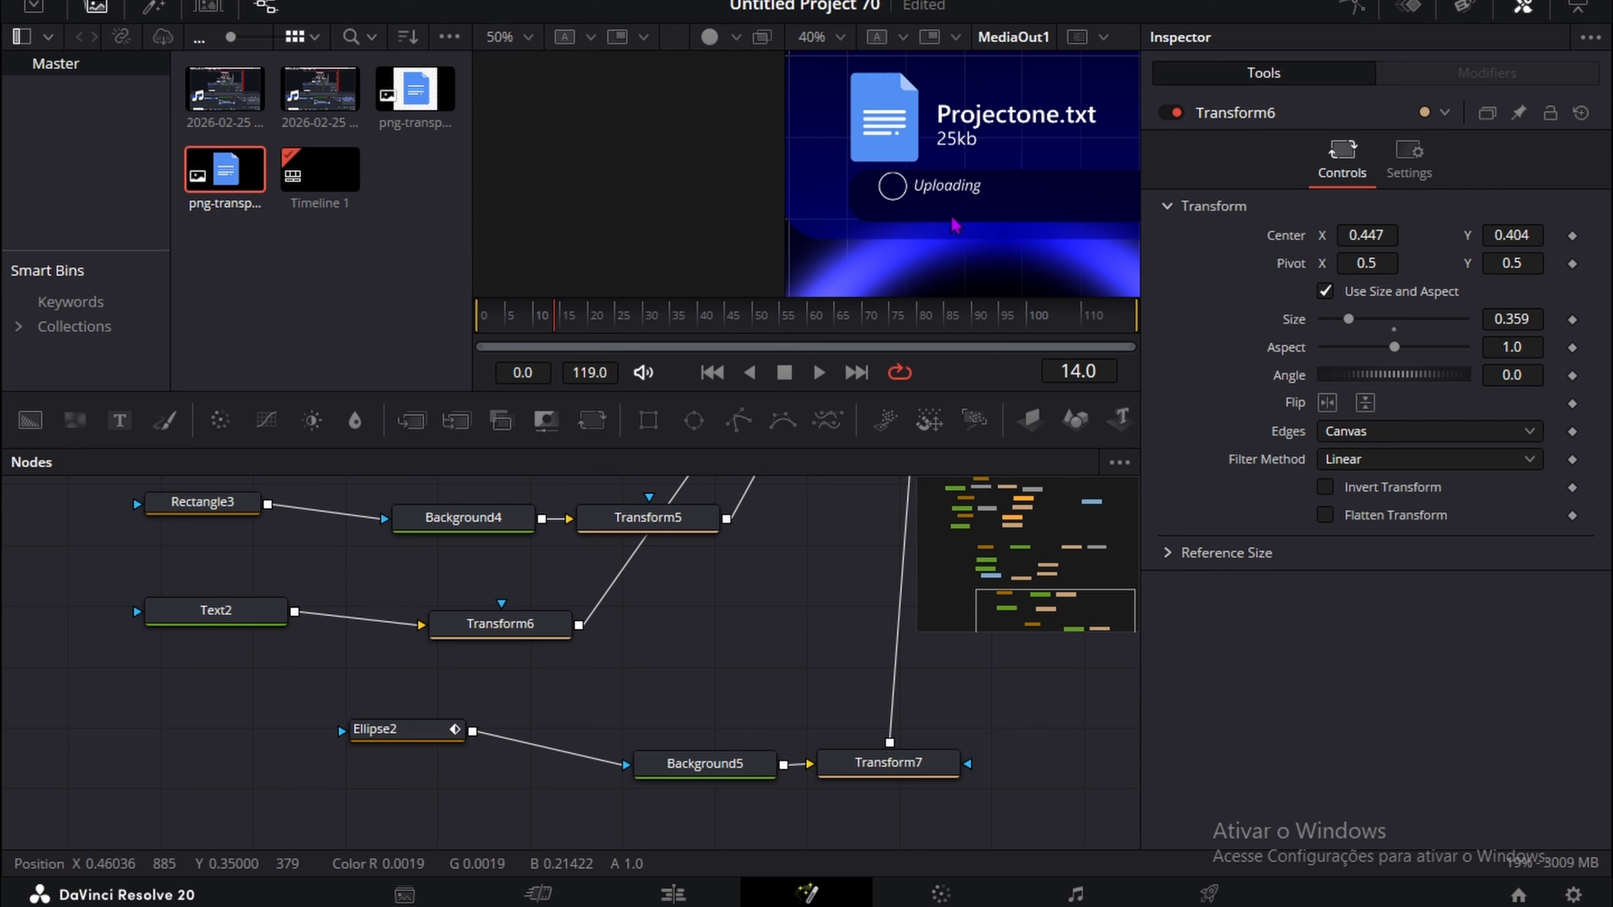
Step: Add keyframes for Ellipse2's Position and Length at frame 19
left_click(859, 776)
left_click(437, 739)
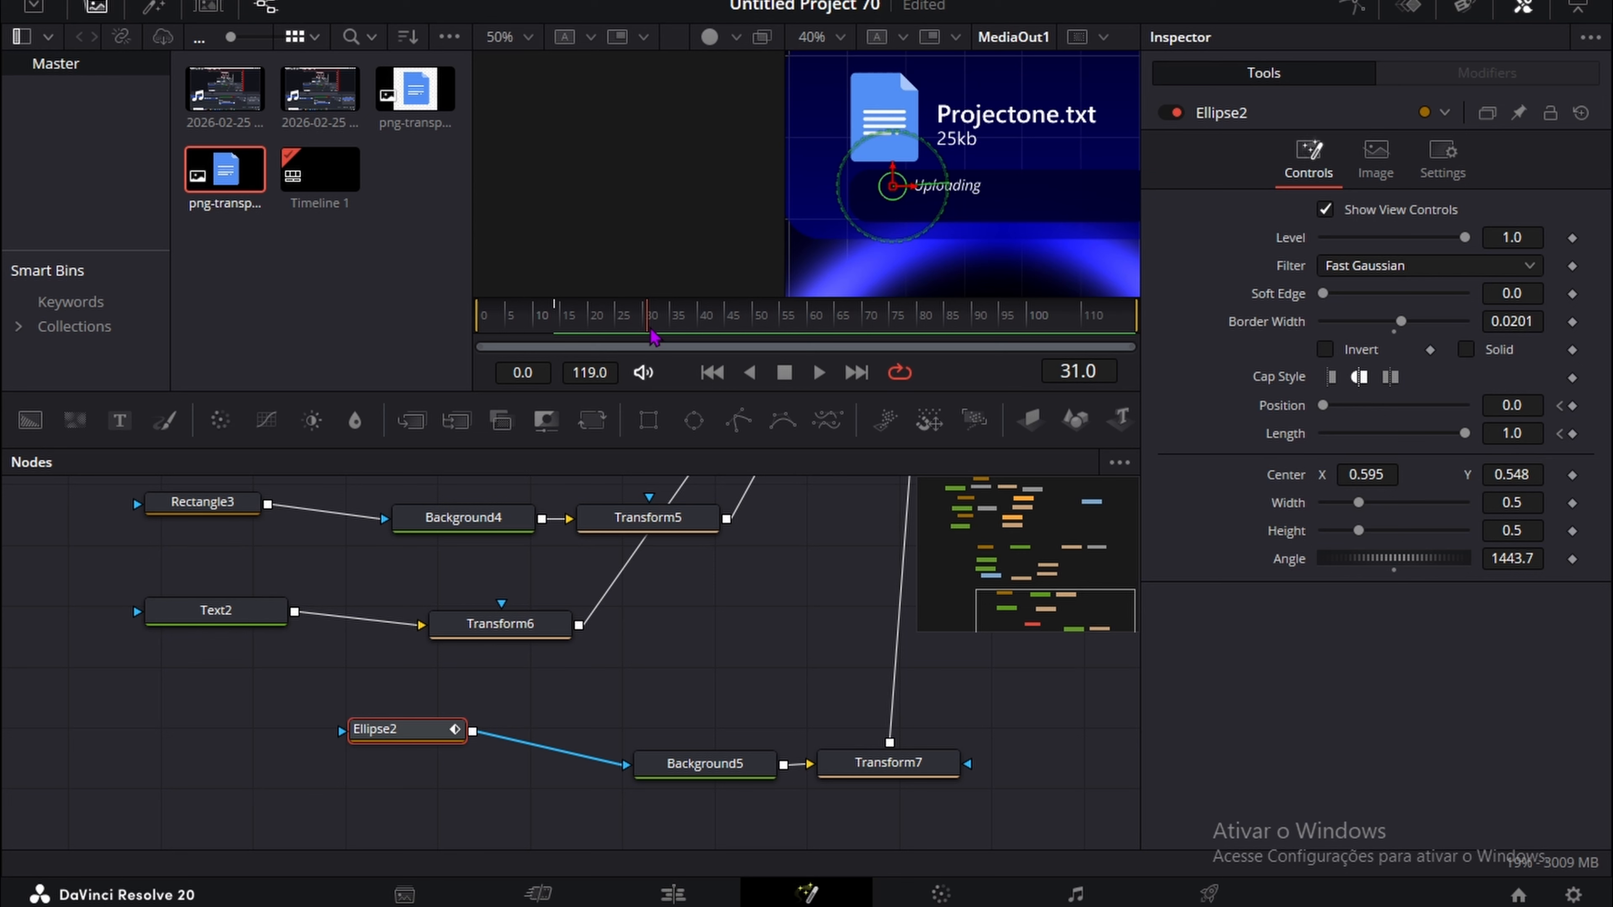
left_click_drag(652, 337, 582, 344)
left_click(1573, 405)
left_click(1572, 434)
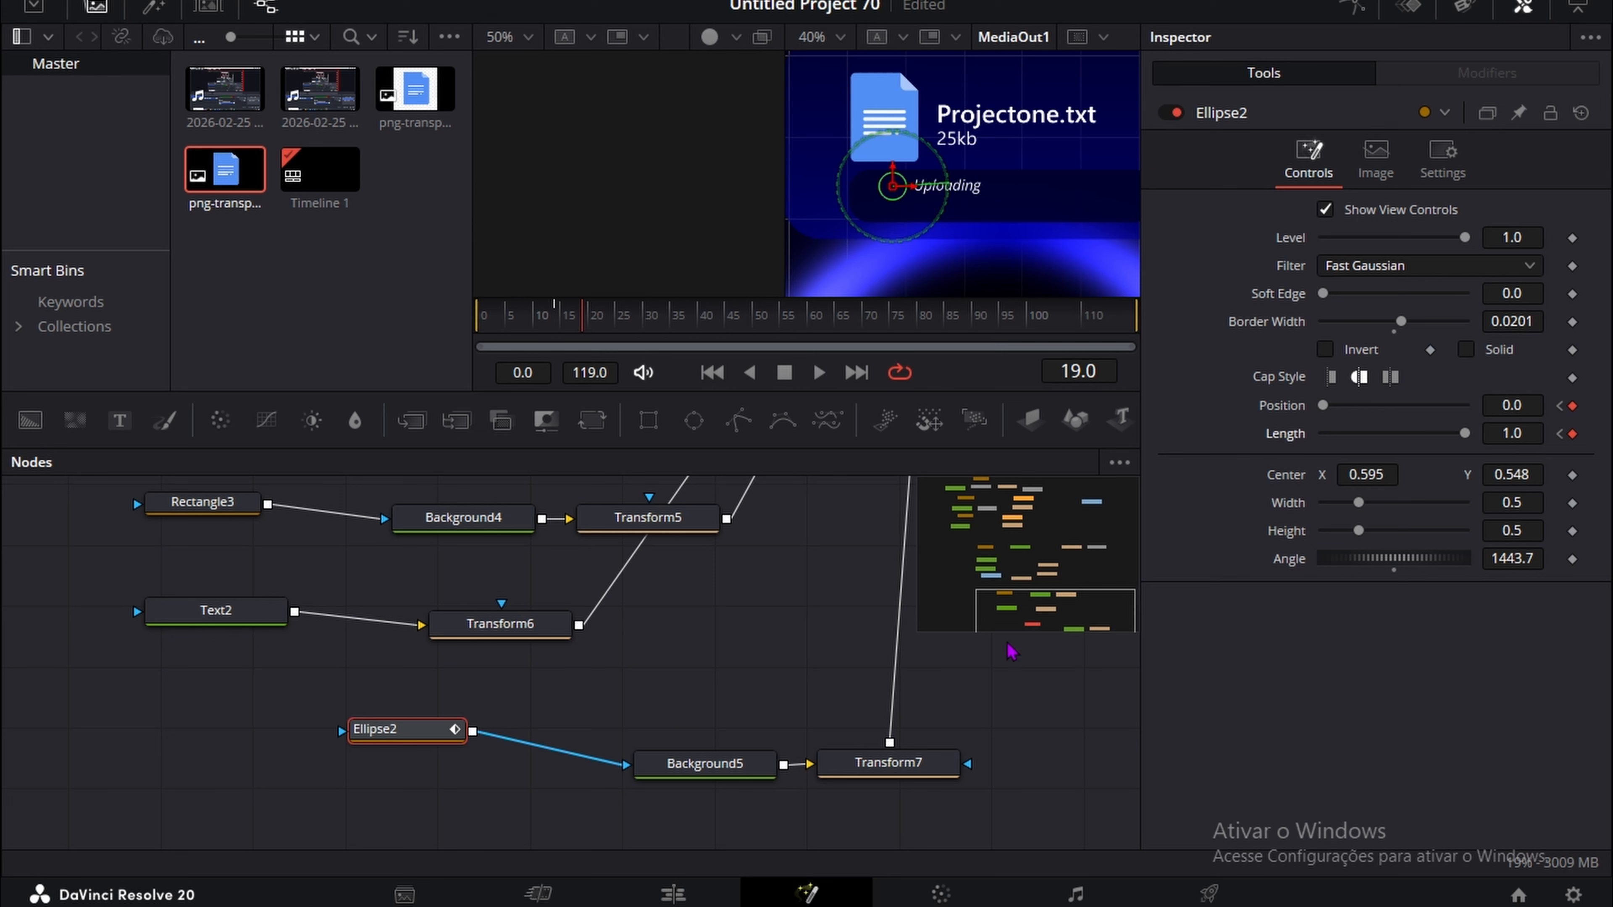
left_click(1016, 693)
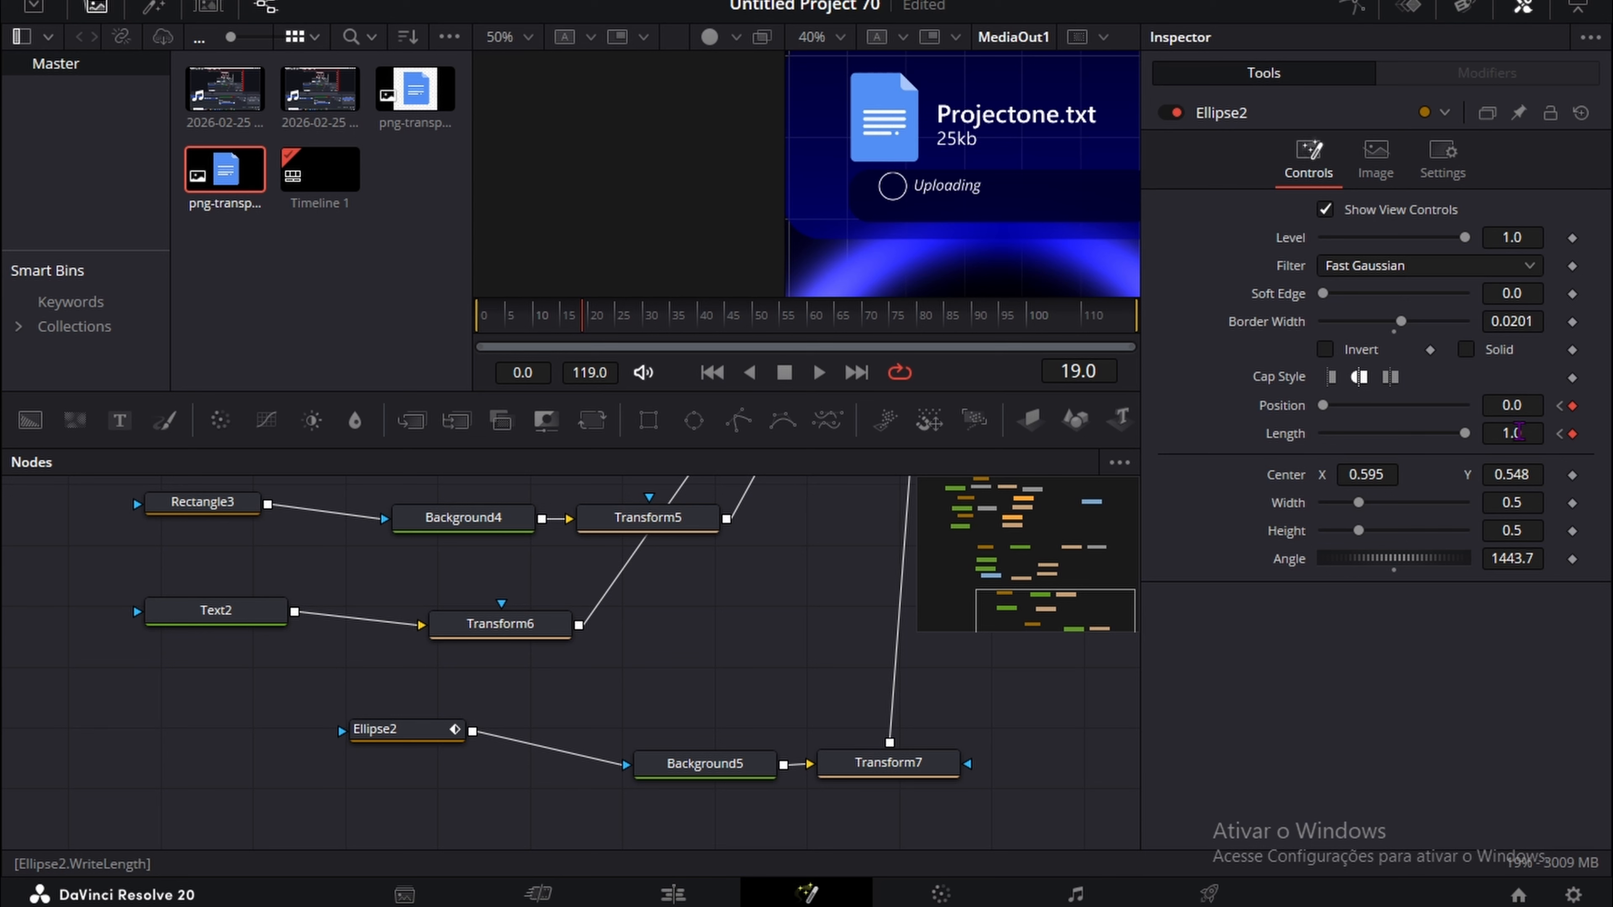
Step: Set Ellipse2's frame 19 keyframes to Position 0.72 and Length 0.727
left_click_drag(1522, 439, 1518, 439)
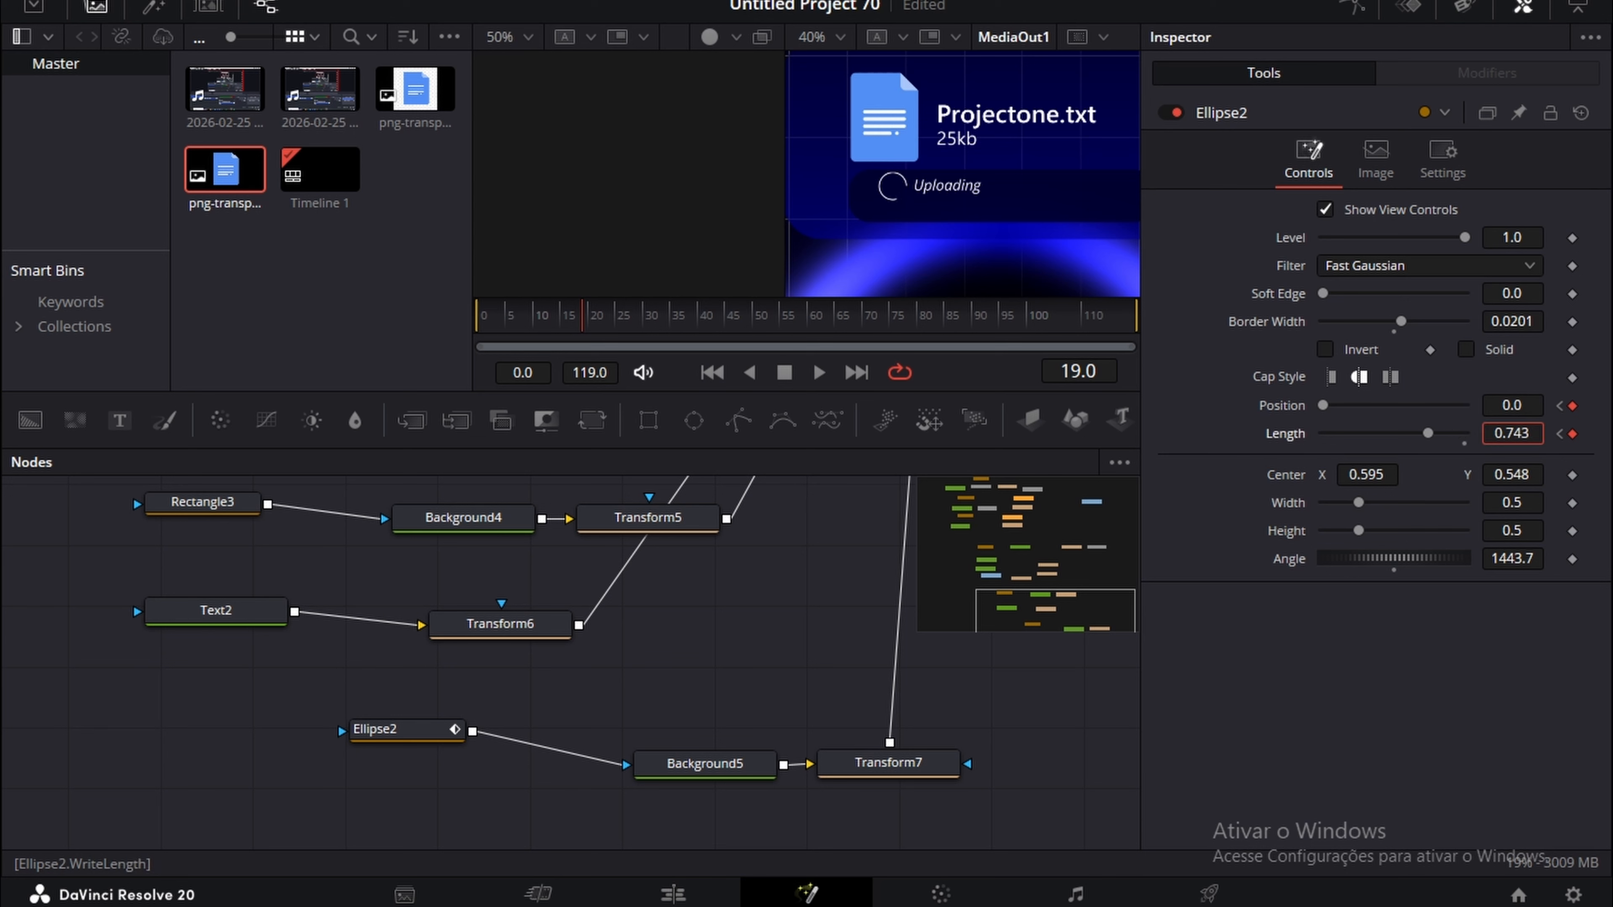
left_click_drag(1292, 381, 1088, 279)
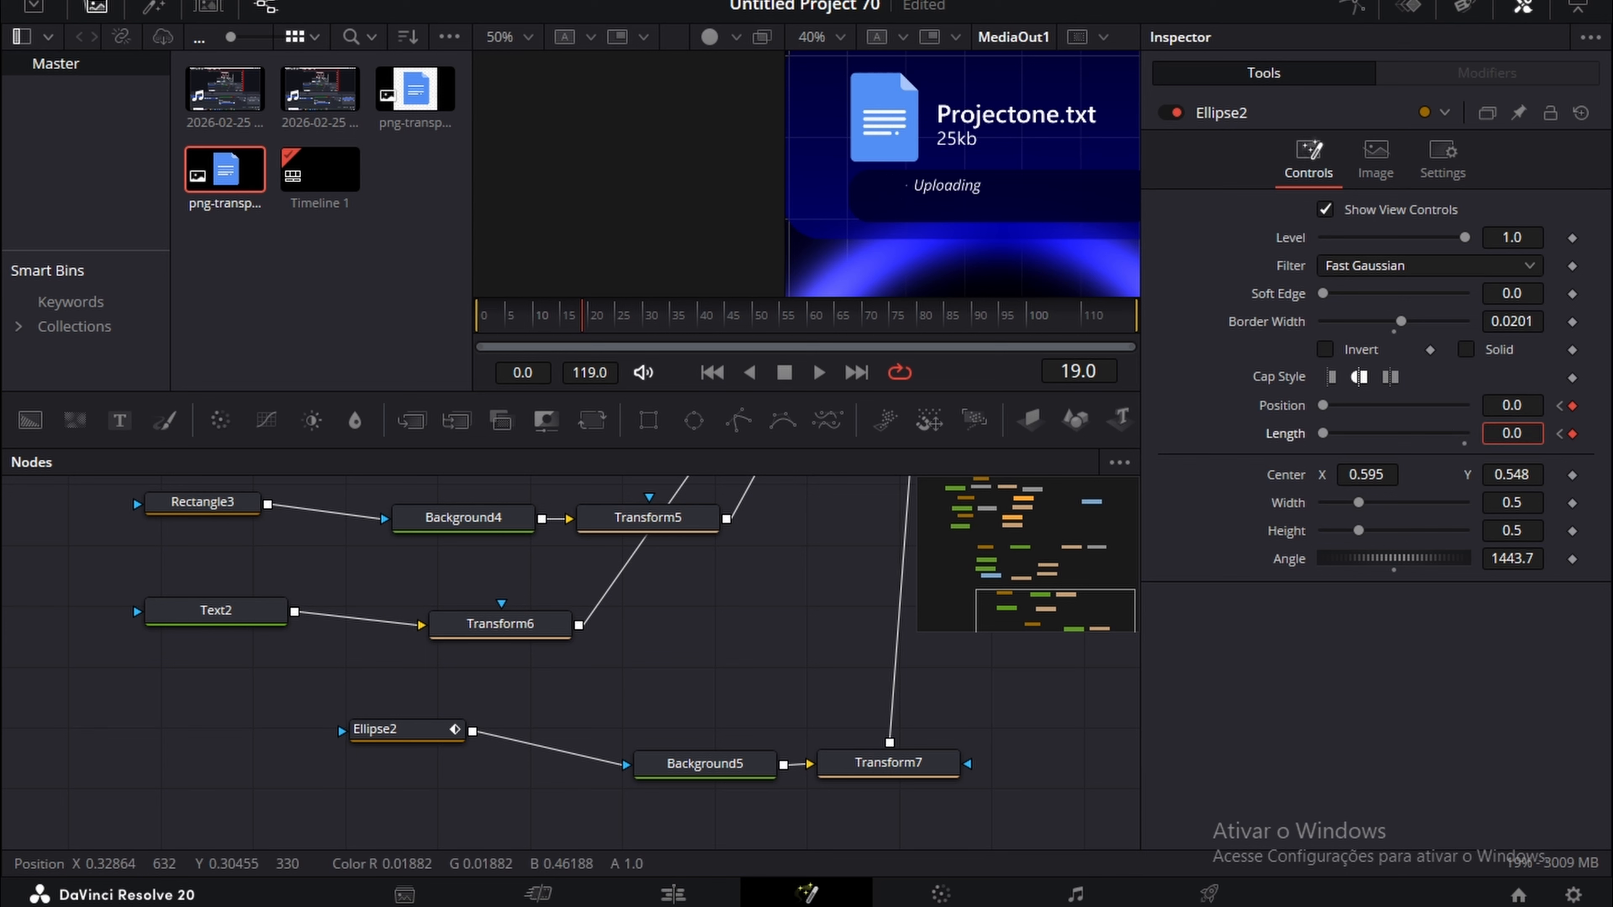
left_click_drag(825, 266, 824, 389)
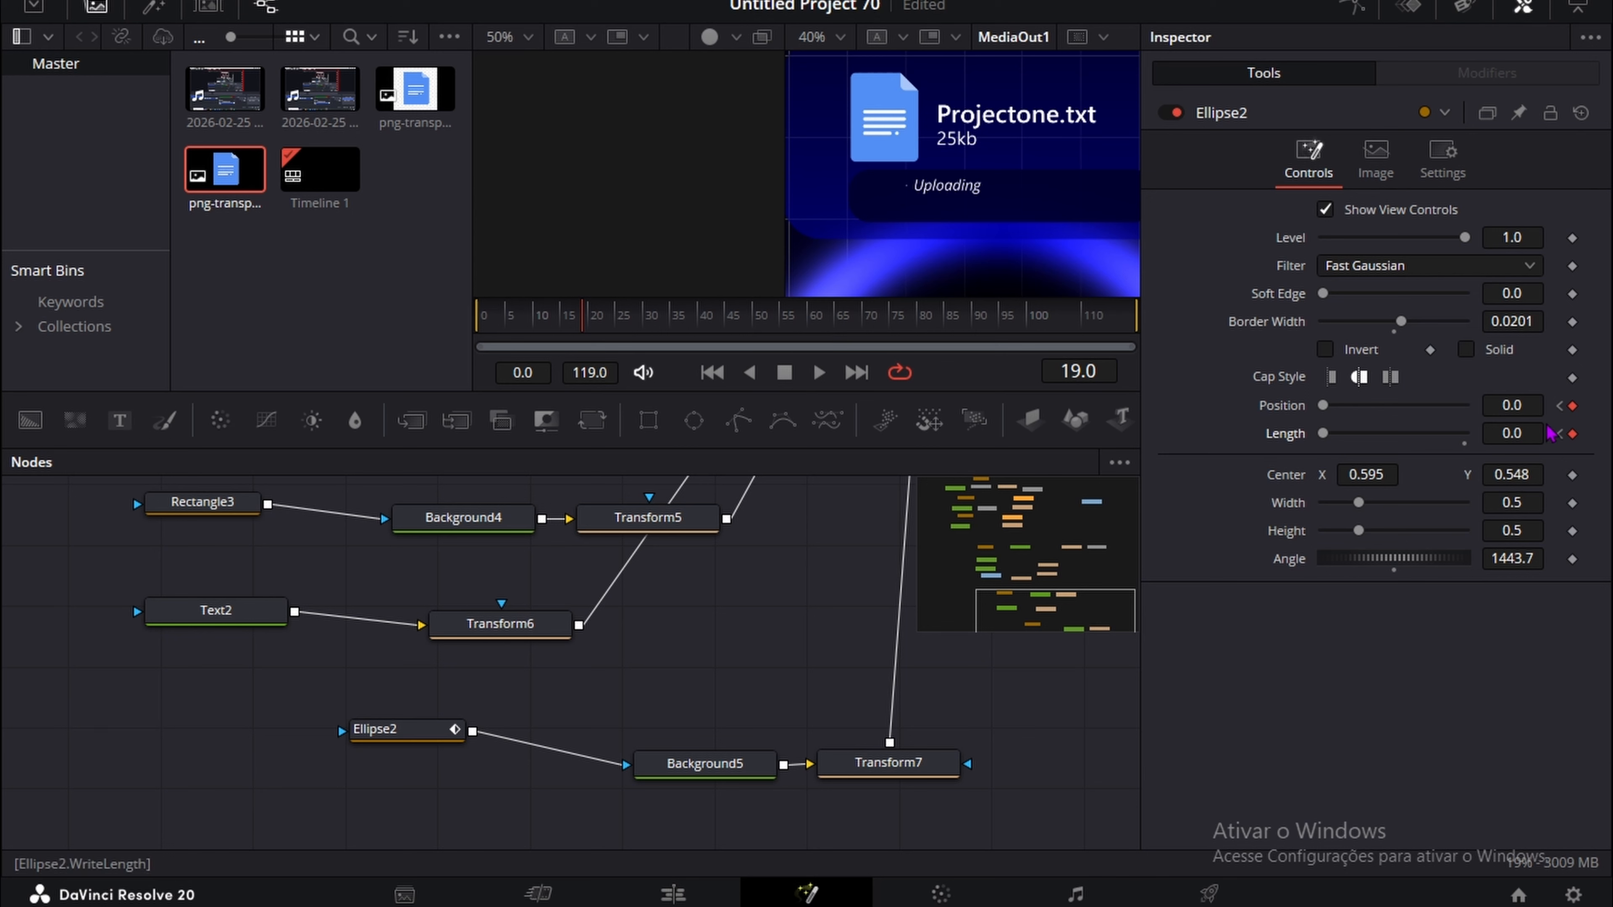
mouse_move(1505, 405)
left_mouse_down()
mouse_move(1527, 432)
mouse_move(1512, 432)
left_mouse_up()
key("ctrl+z")
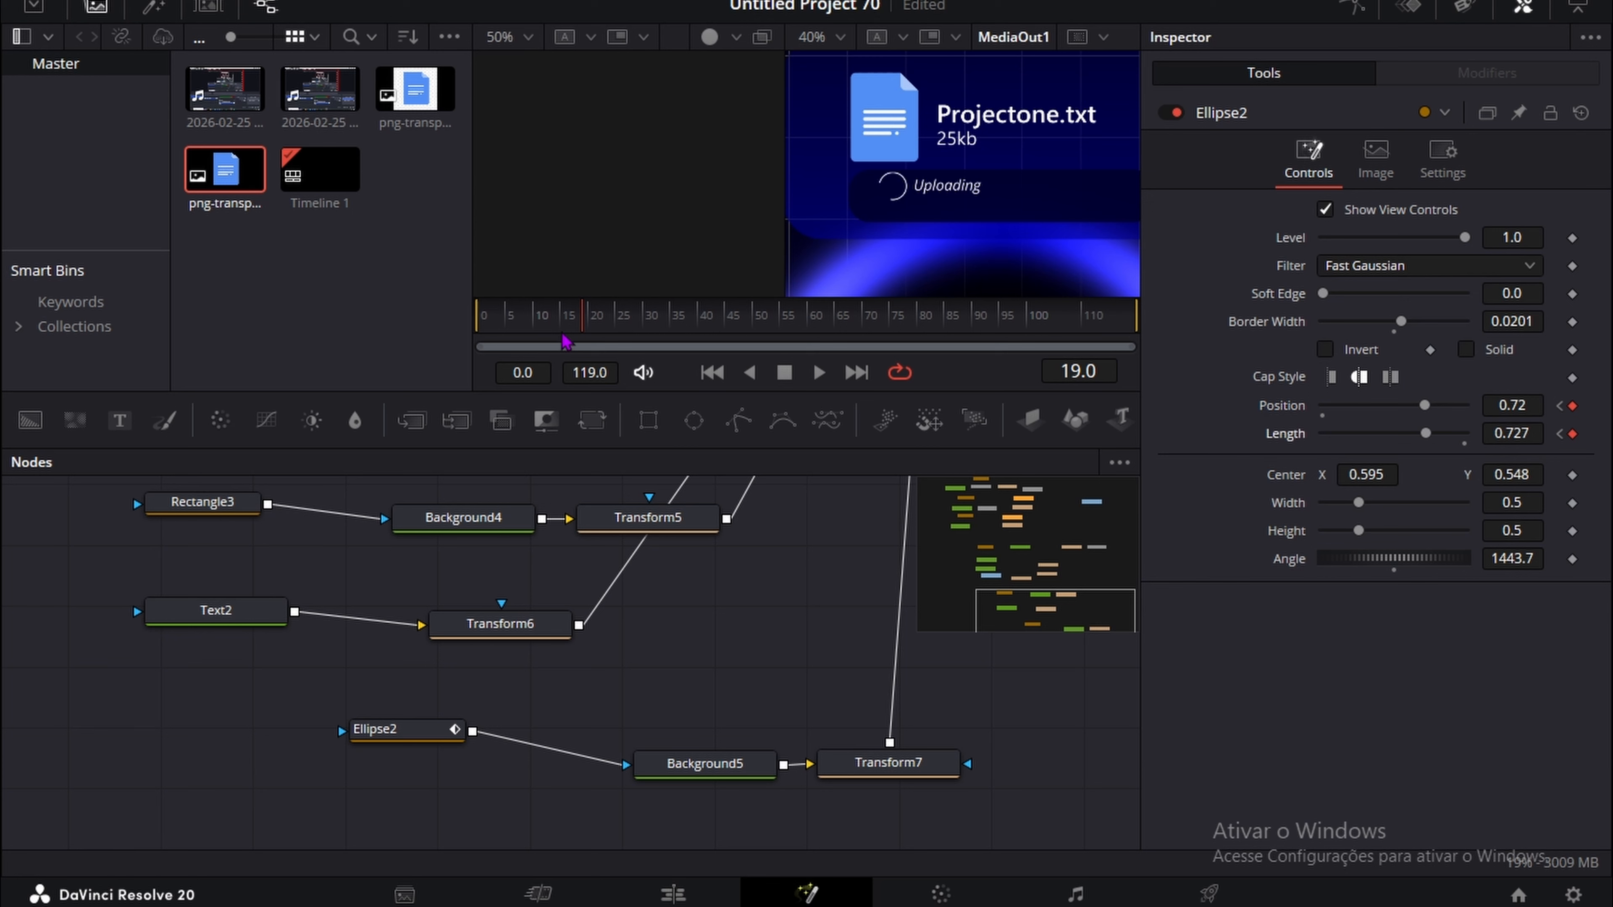
Step: Keyframe Ellipse2 at frame 25 with Position 0.0 and Length 0.168
left_click(449, 725)
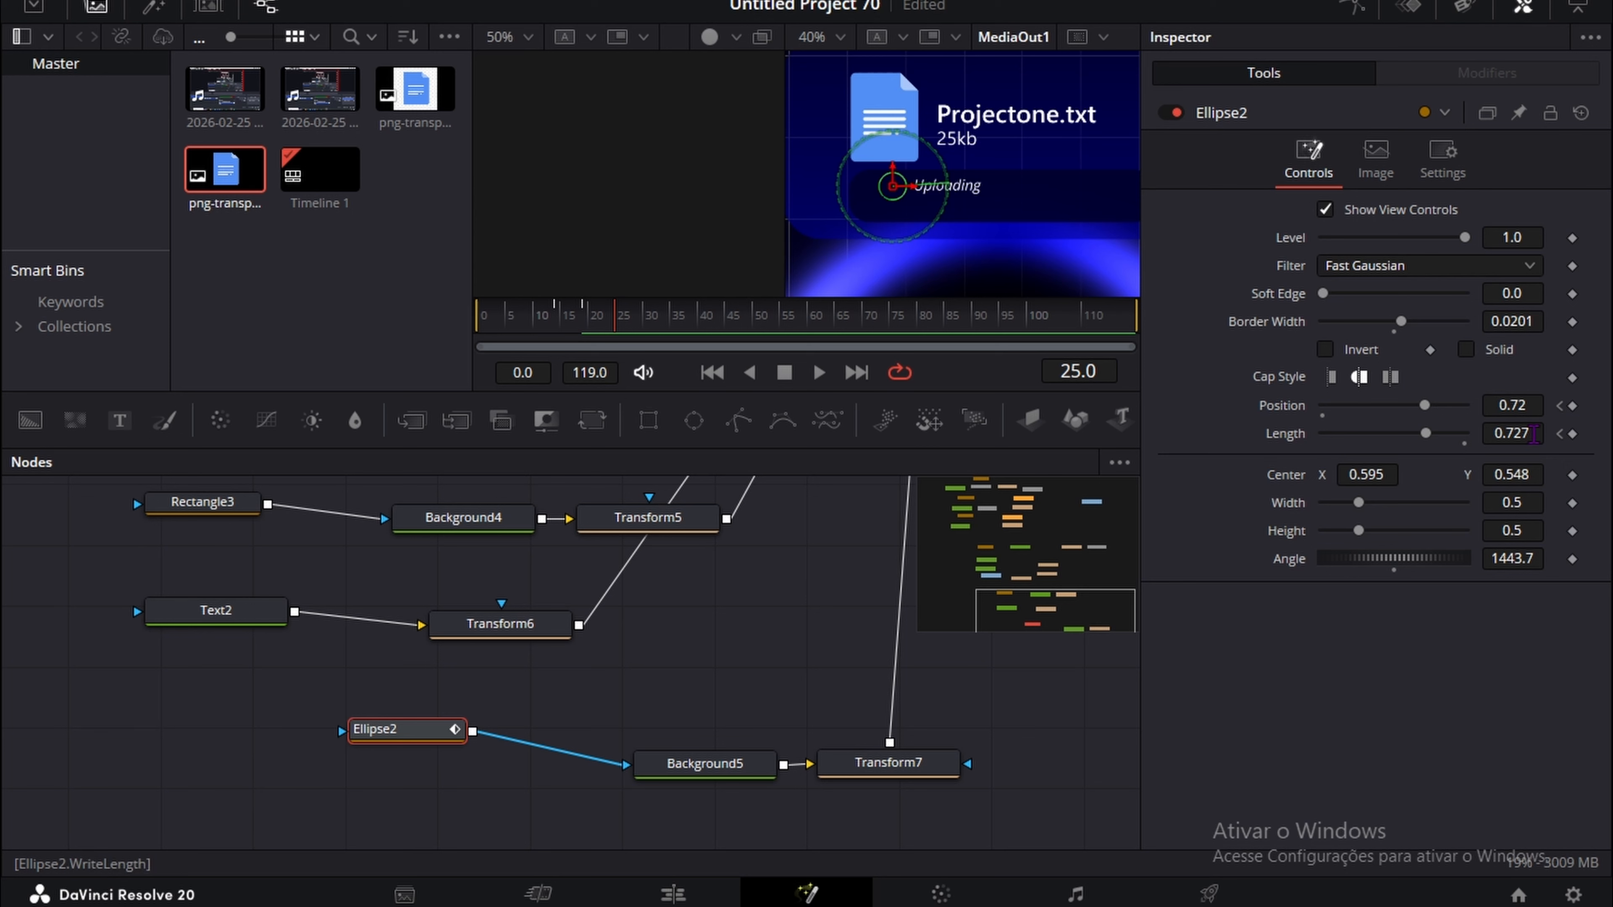
left_click(834, 593)
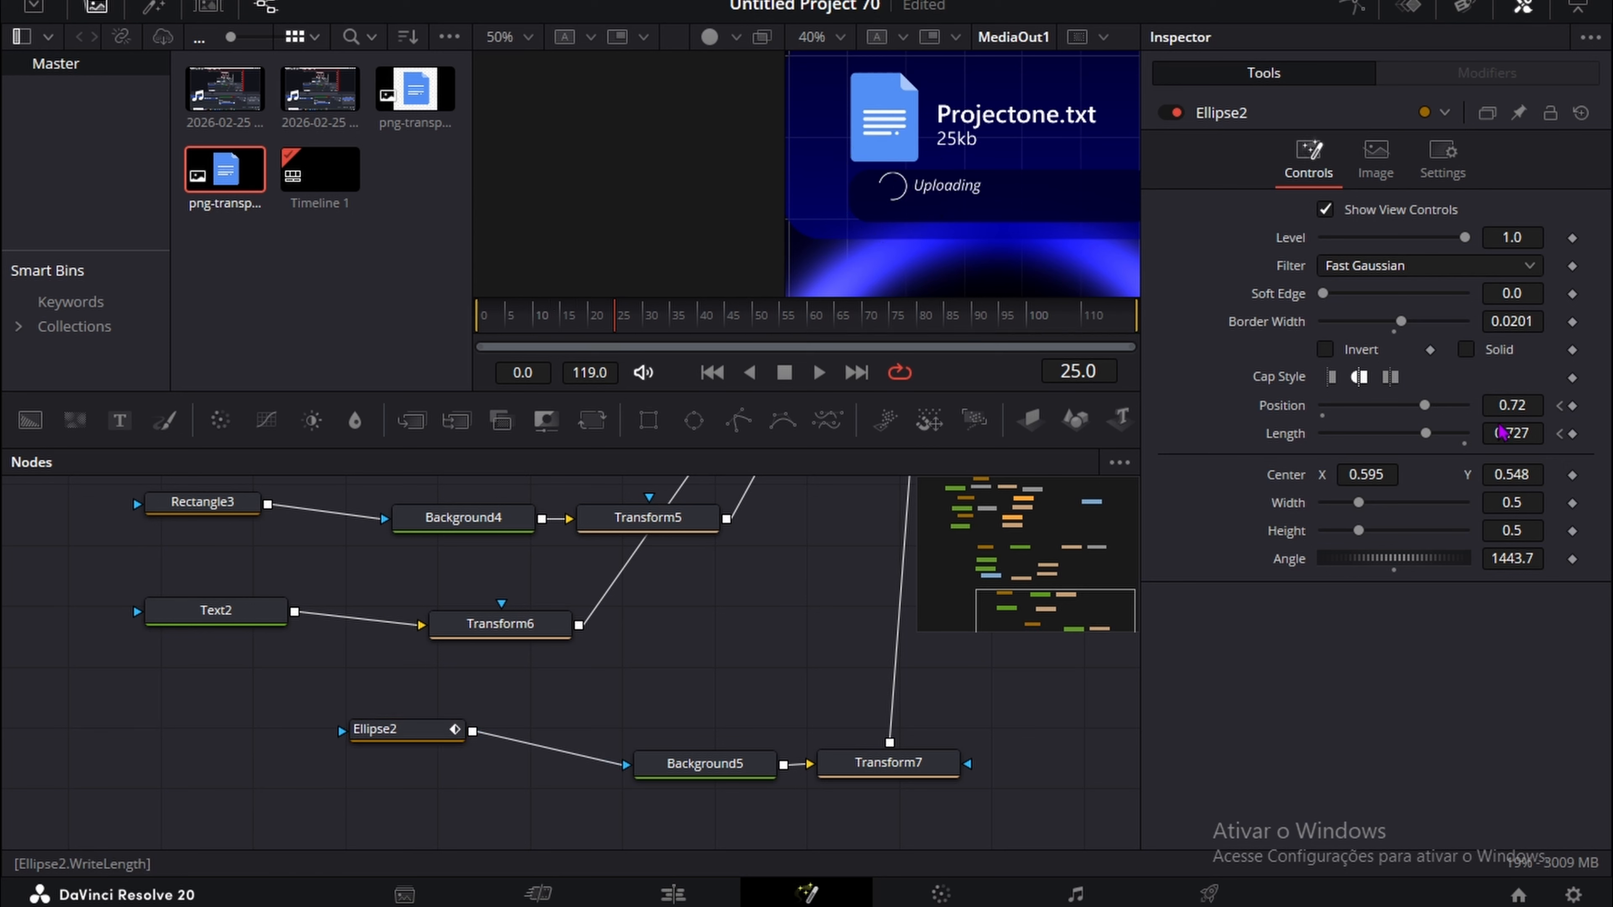
left_click_drag(1507, 406, 1470, 434)
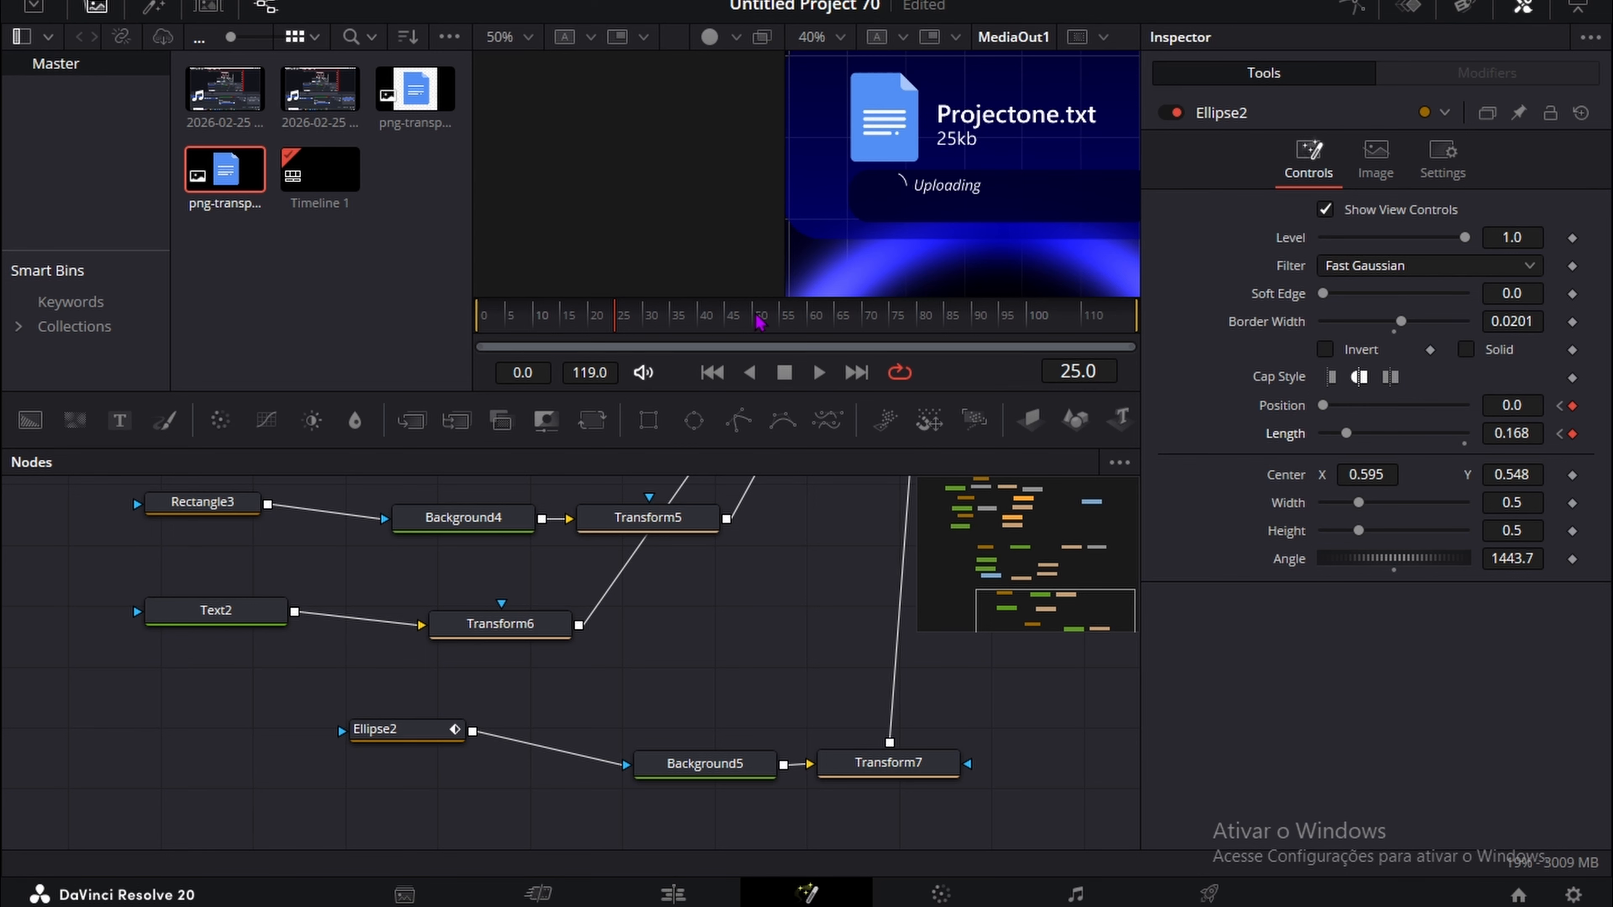
Step: Keyframe Ellipse2 at frame 31 with Position 0.174 and Length 0.397
left_click(426, 732)
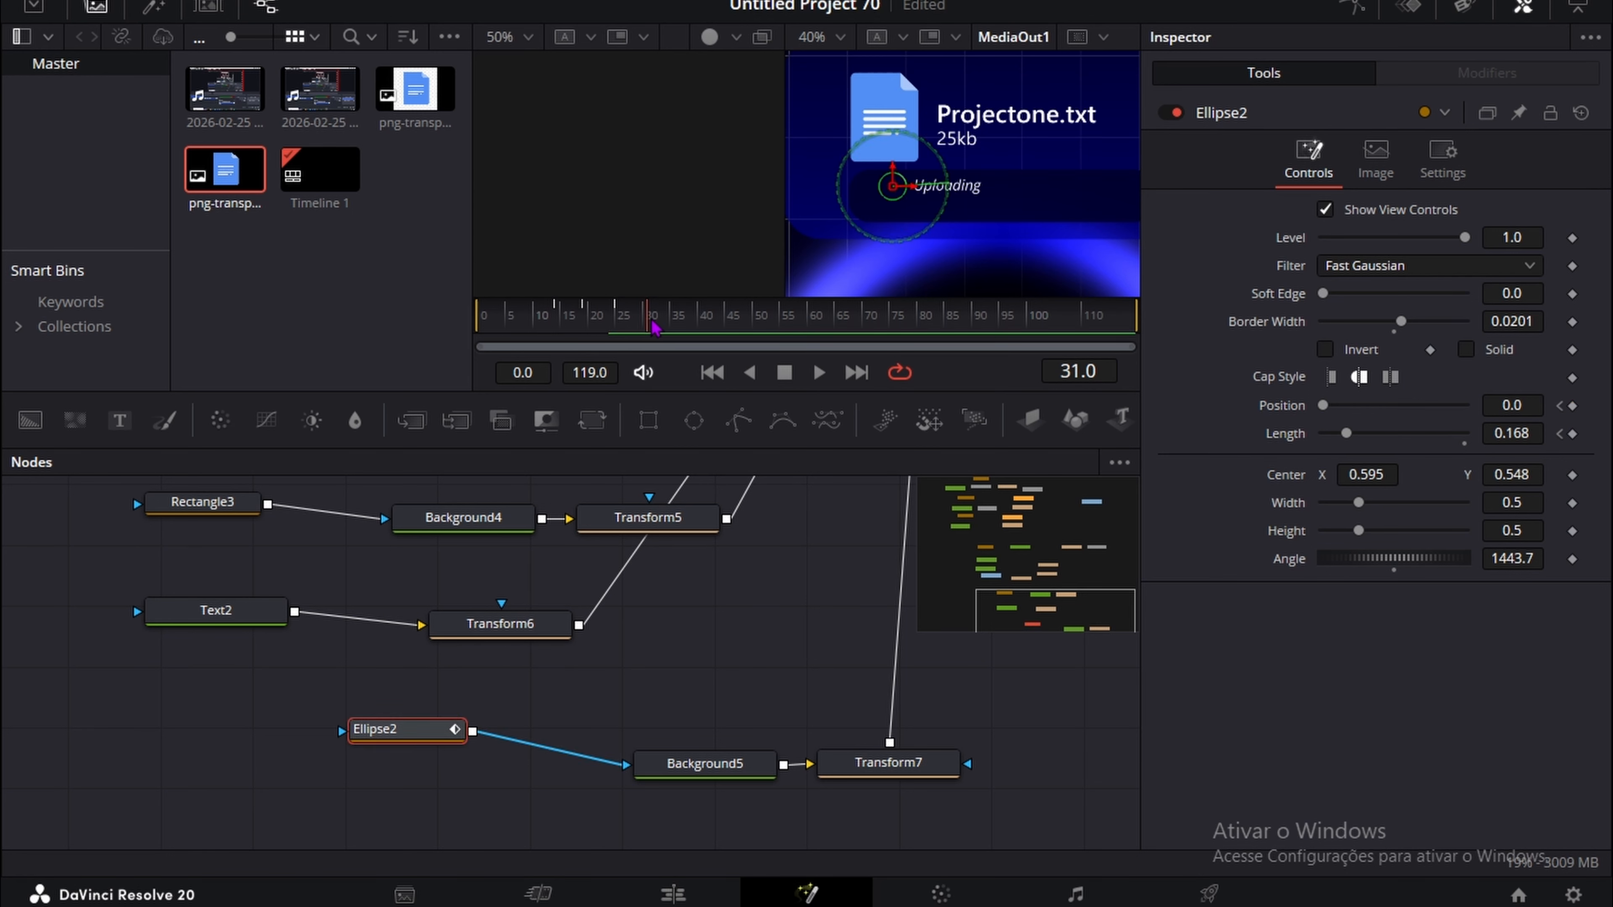
mouse_move(1505, 407)
left_mouse_down()
mouse_move(1524, 406)
mouse_move(1521, 433)
left_mouse_up()
left_click(889, 633)
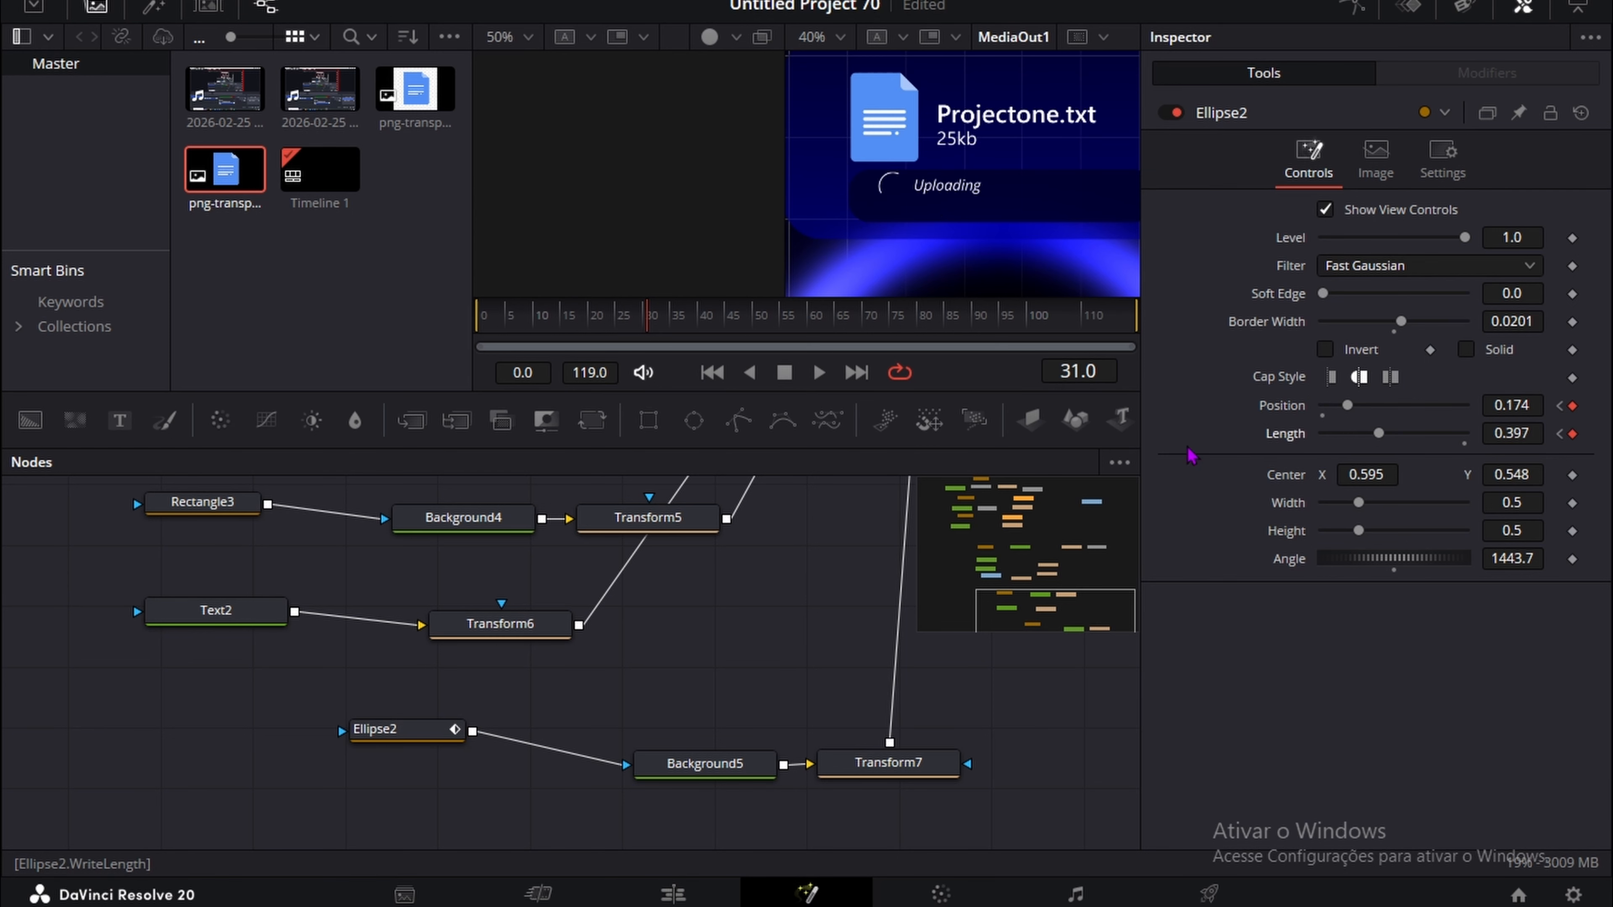
Step: Keyframe Ellipse2 at frame 40 with Position 0.451 and Length 0.657
left_click(686, 345)
left_click_drag(1520, 433, 1506, 434)
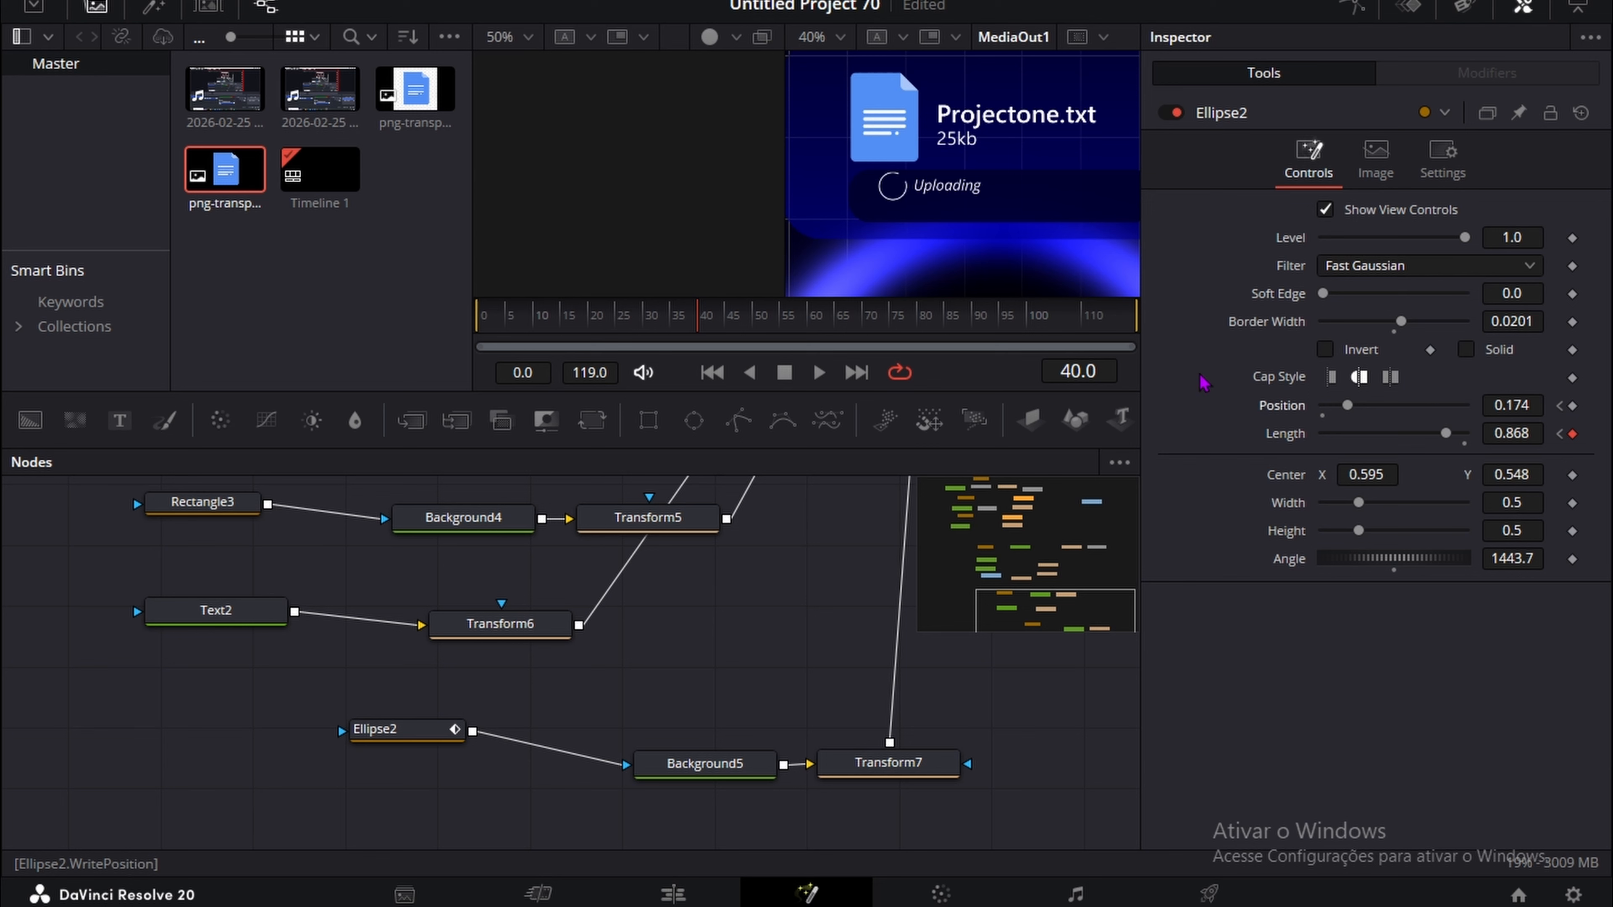
mouse_move(1497, 405)
left_mouse_down()
mouse_move(1460, 405)
mouse_move(1524, 406)
mouse_move(1500, 434)
left_mouse_up()
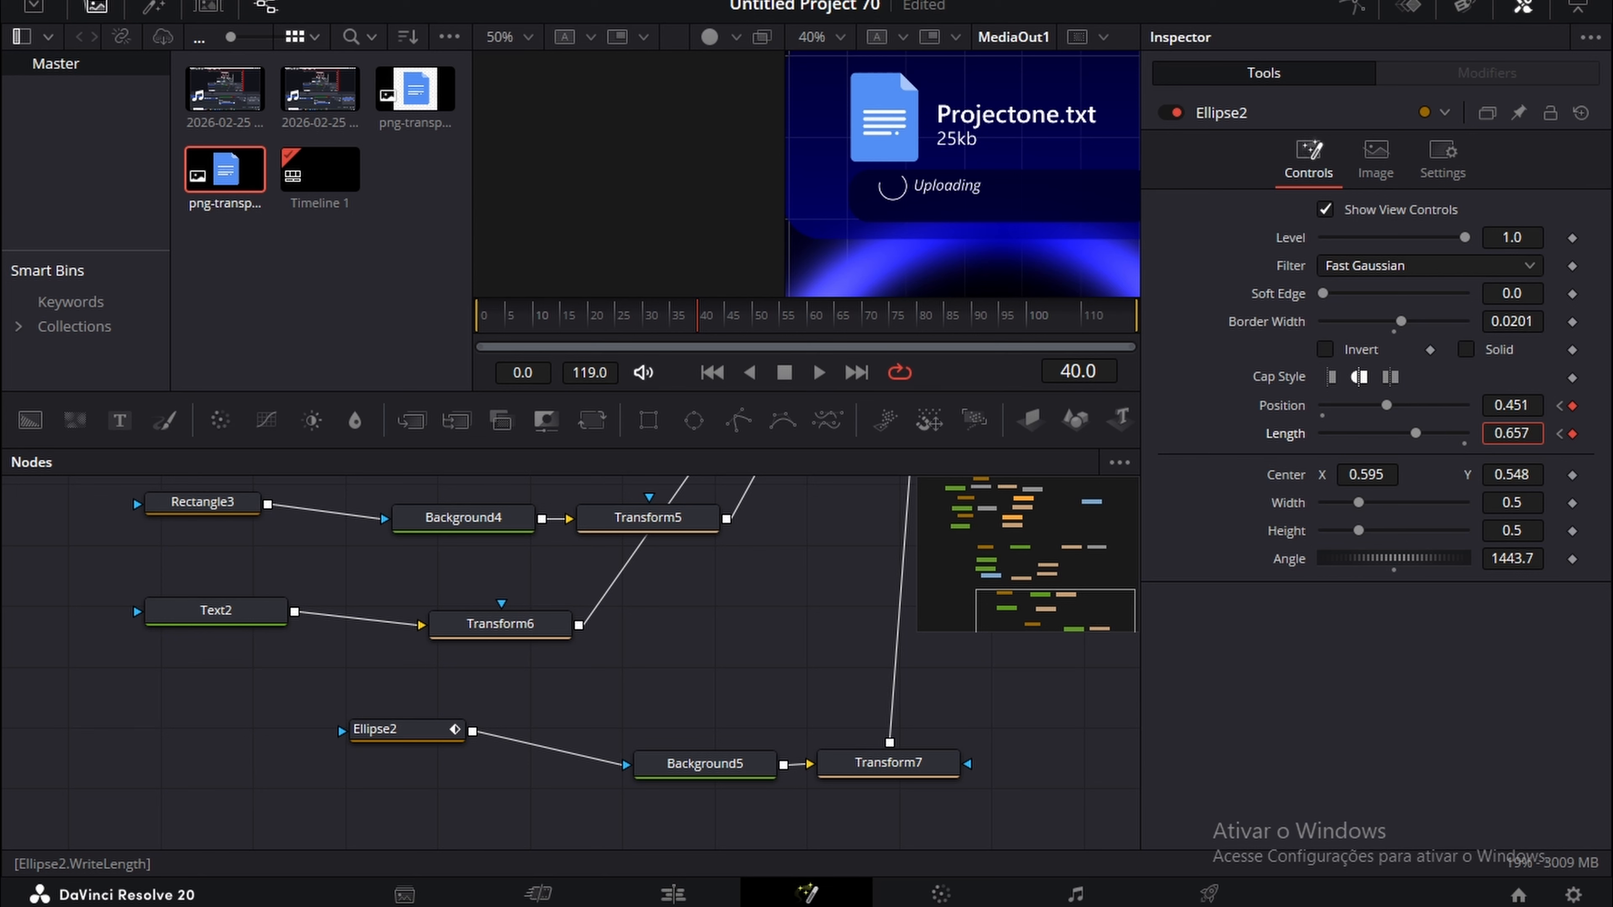
Step: Keyframe Ellipse2 at frame 47 with Position 0.748 and Length 0.349
left_click(735, 327)
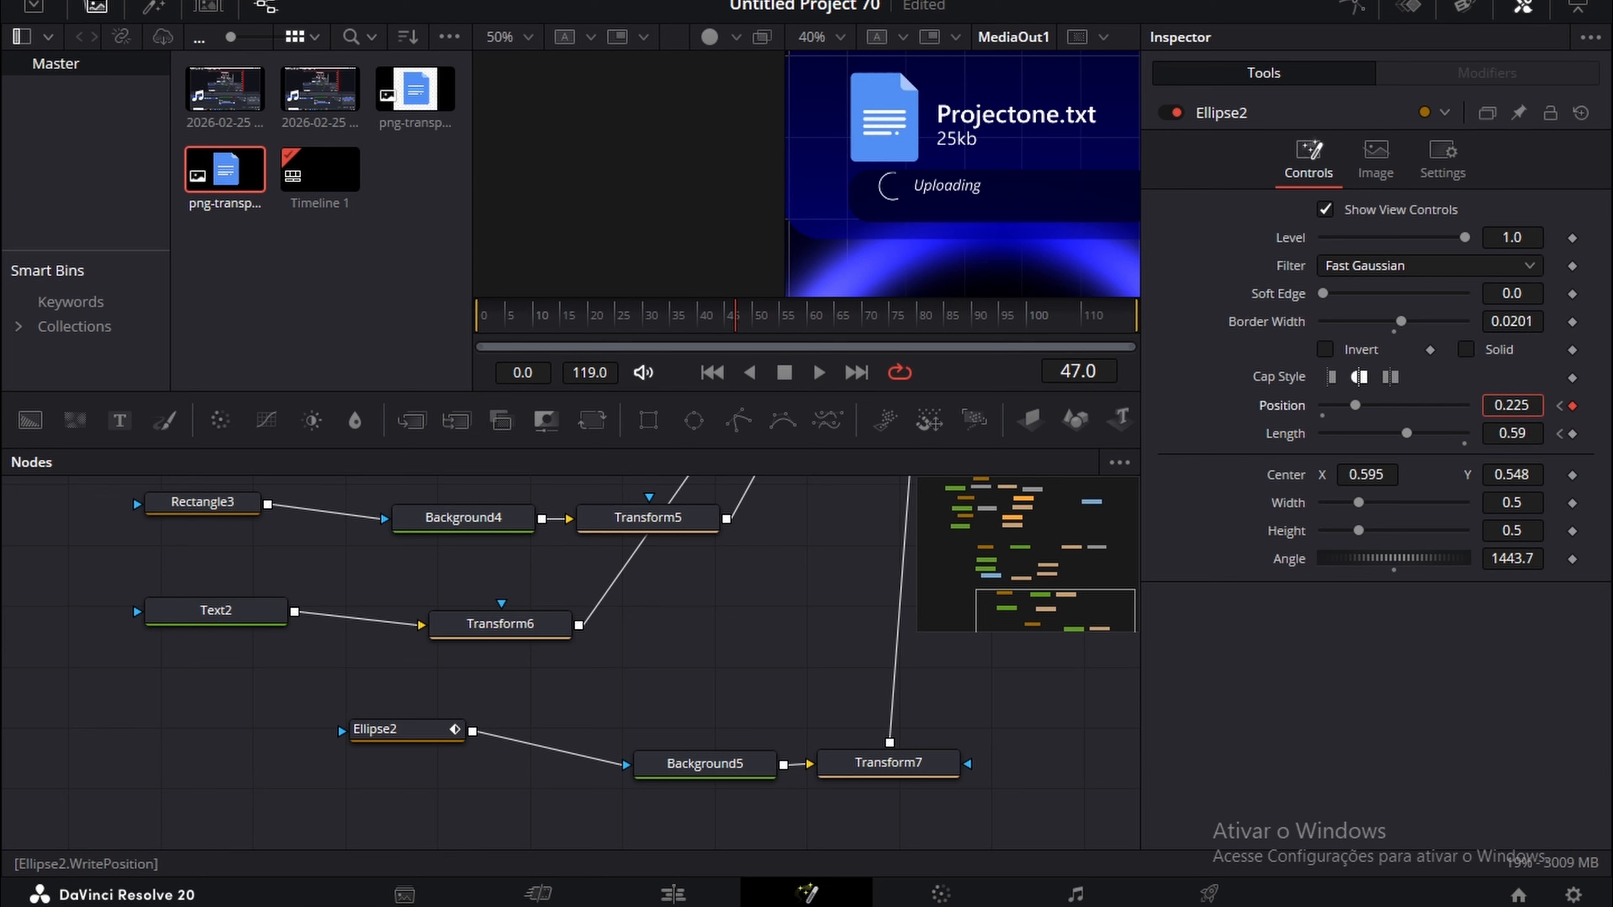
left_click_drag(1512, 405, 1518, 406)
left_click_drag(1511, 433, 1476, 433)
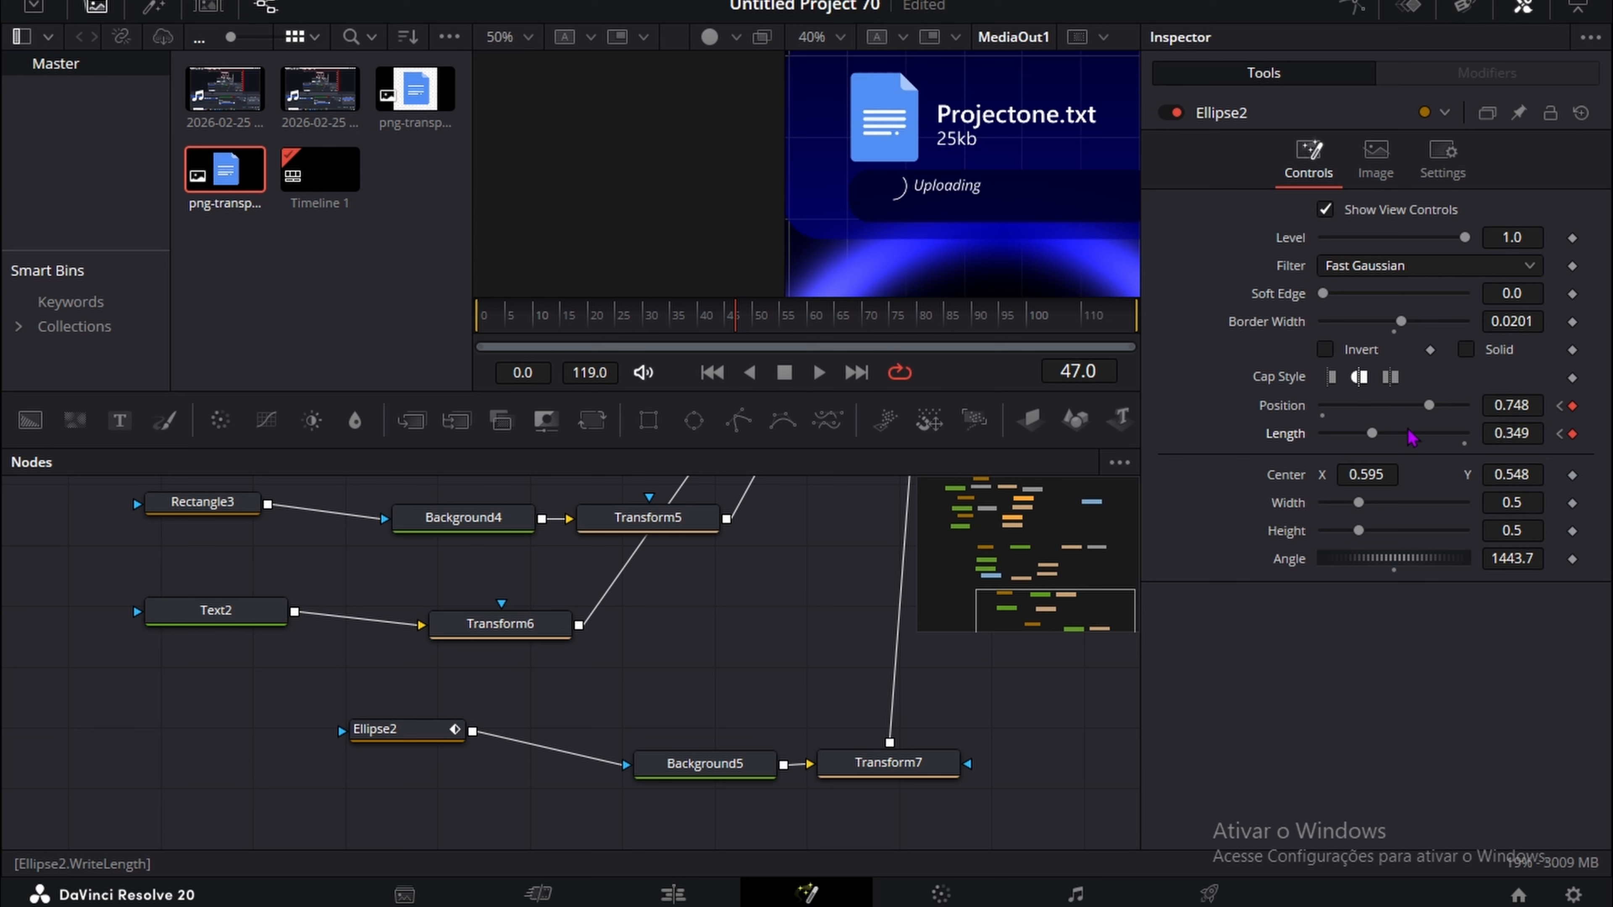
Step: Keyframe Ellipse2 at frame 54 with Length 0.722 and Position 1.0, and play back the spinner
left_click(773, 321)
left_click_drag(1424, 434, 1447, 406)
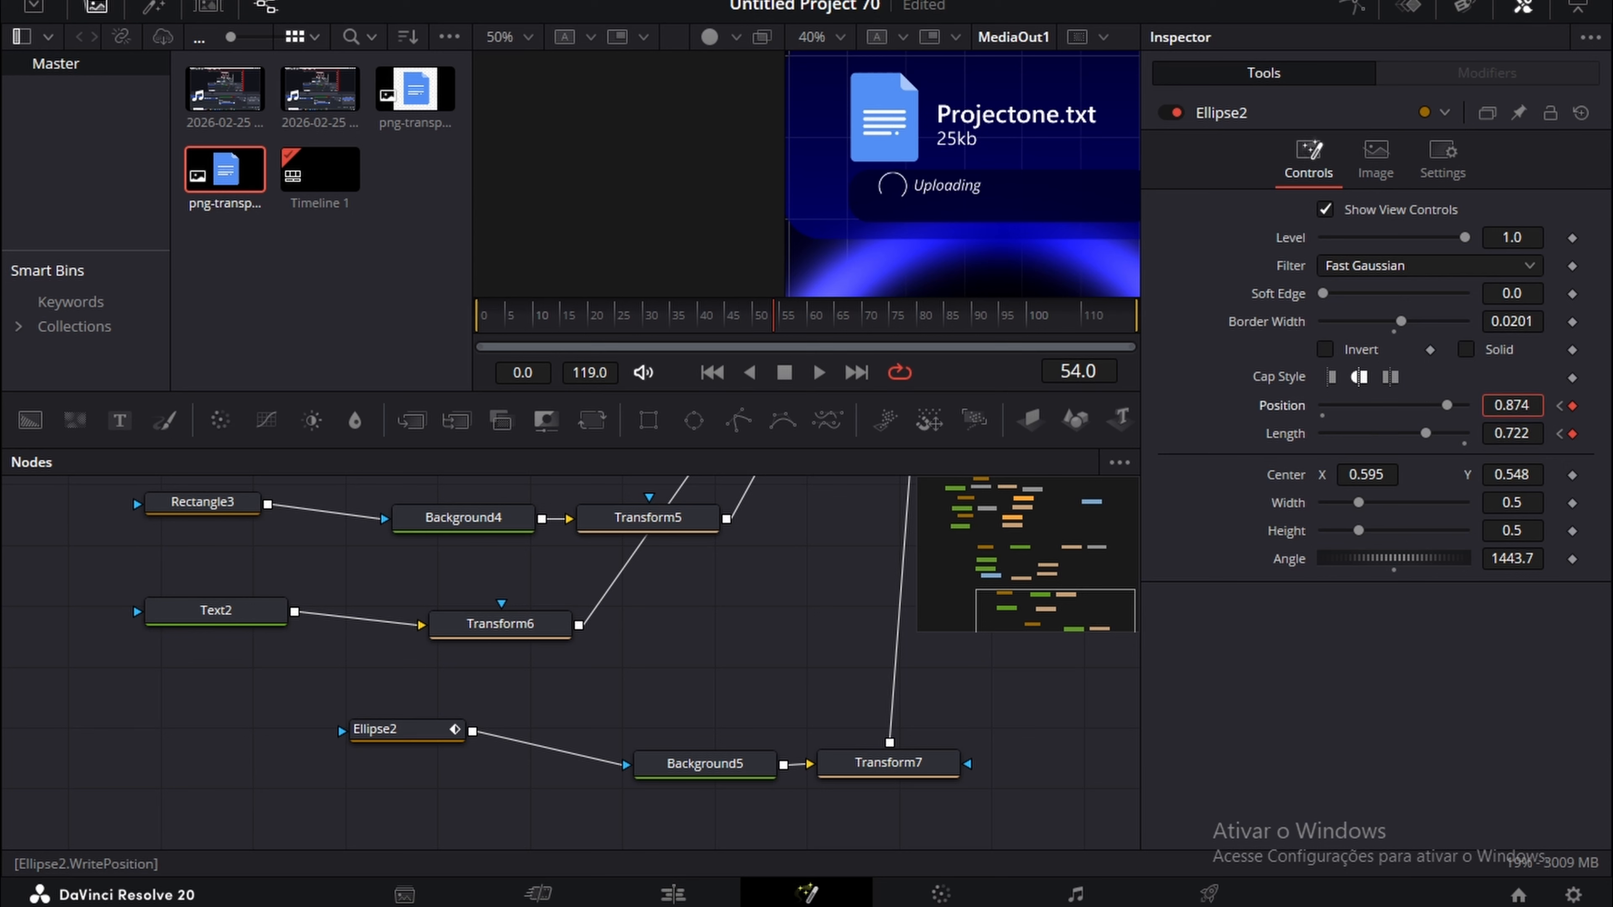
left_click(611, 318)
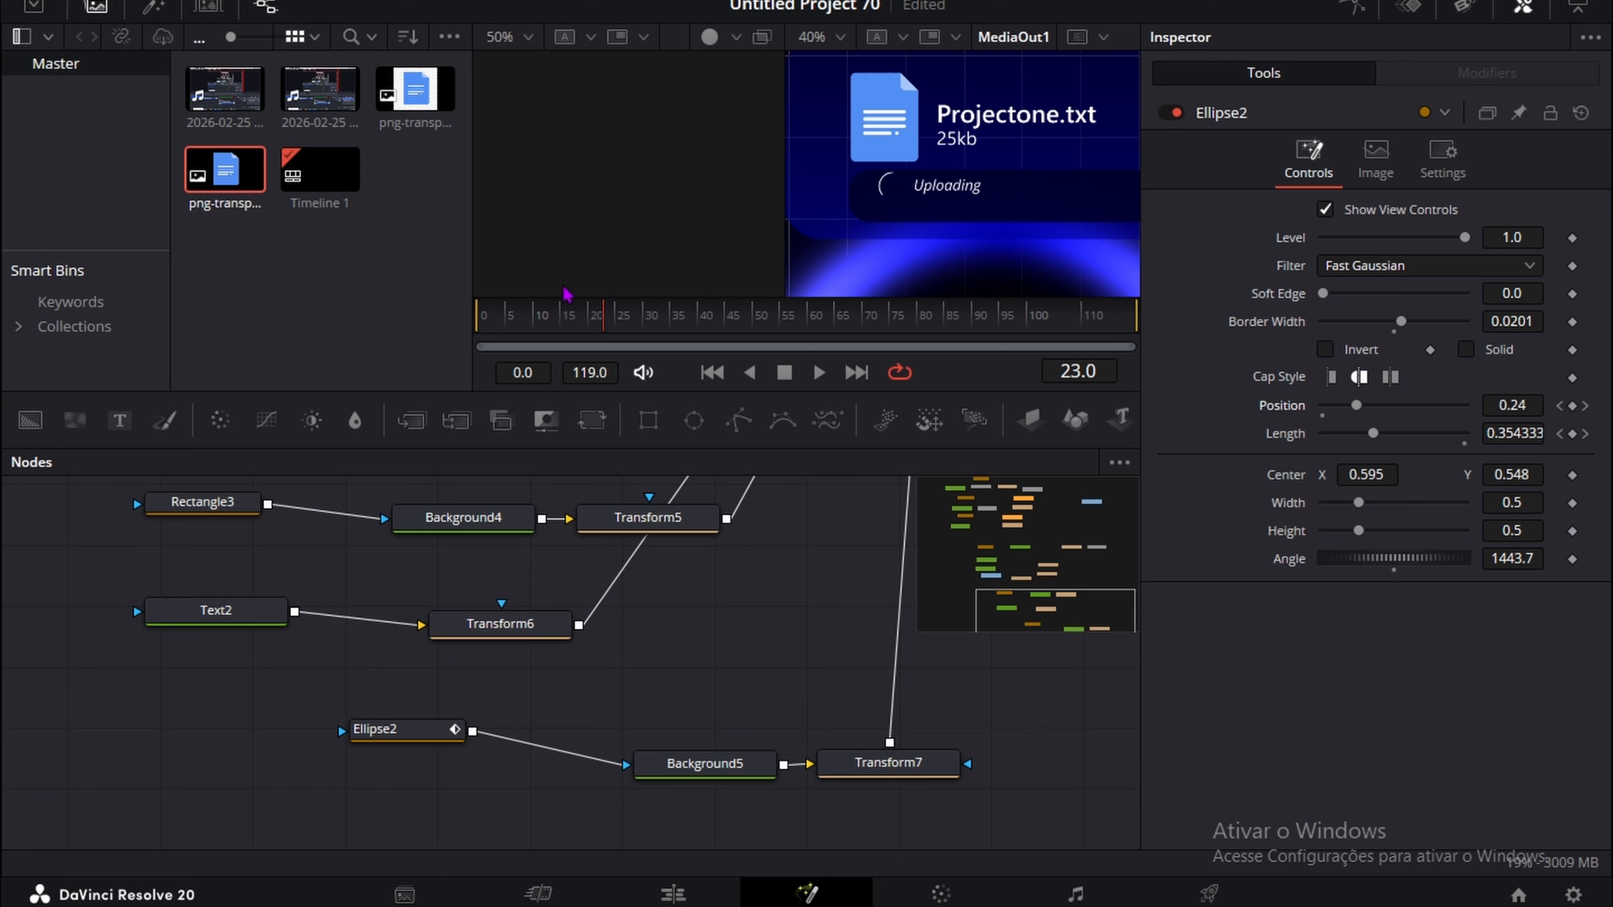
key("space")
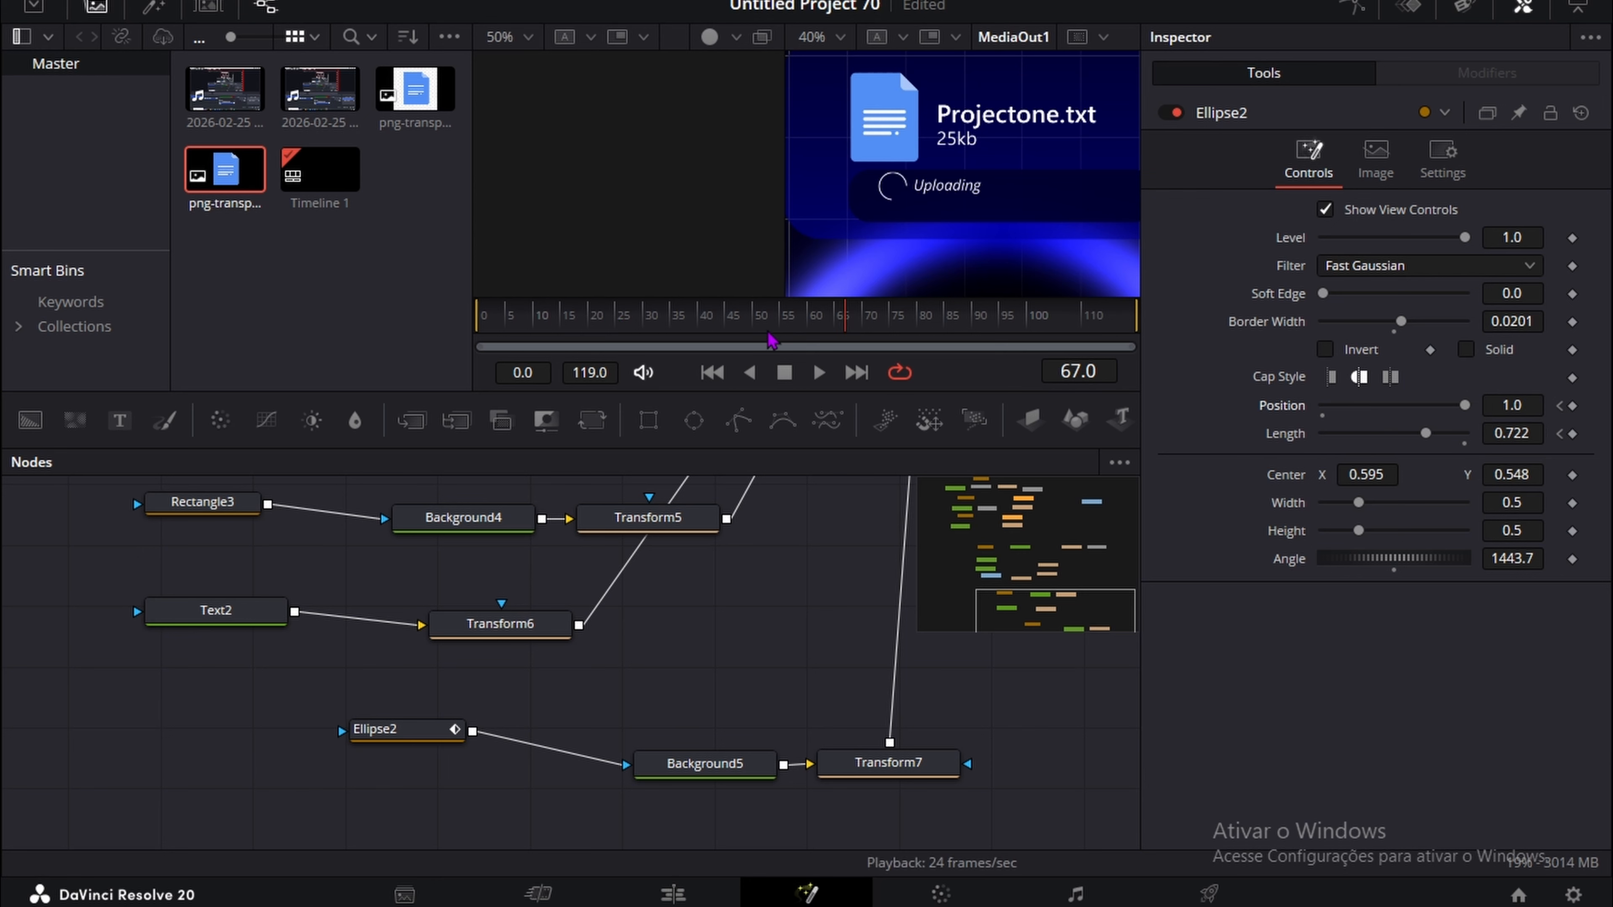
Step: Keyframe Ellipse2 at frame 60 with Length 0.858 and a lower Position
mouse_move(769, 340)
left_mouse_down()
mouse_move(704, 343)
mouse_move(800, 346)
left_mouse_up()
left_click_drag(416, 738, 421, 736)
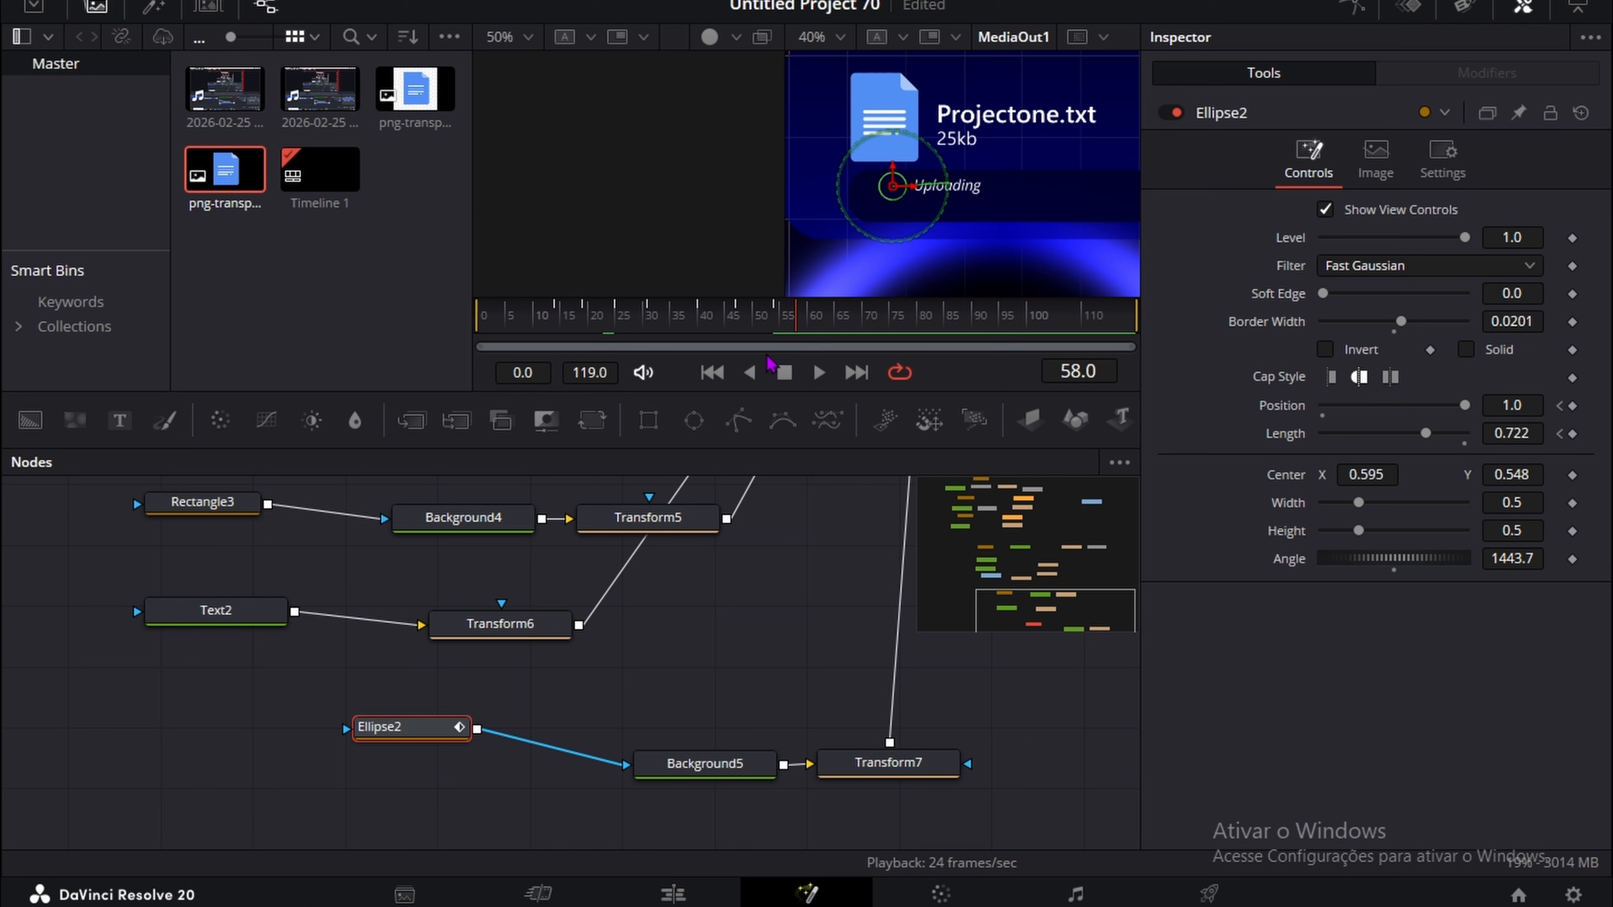
left_click(807, 319)
left_click(765, 659)
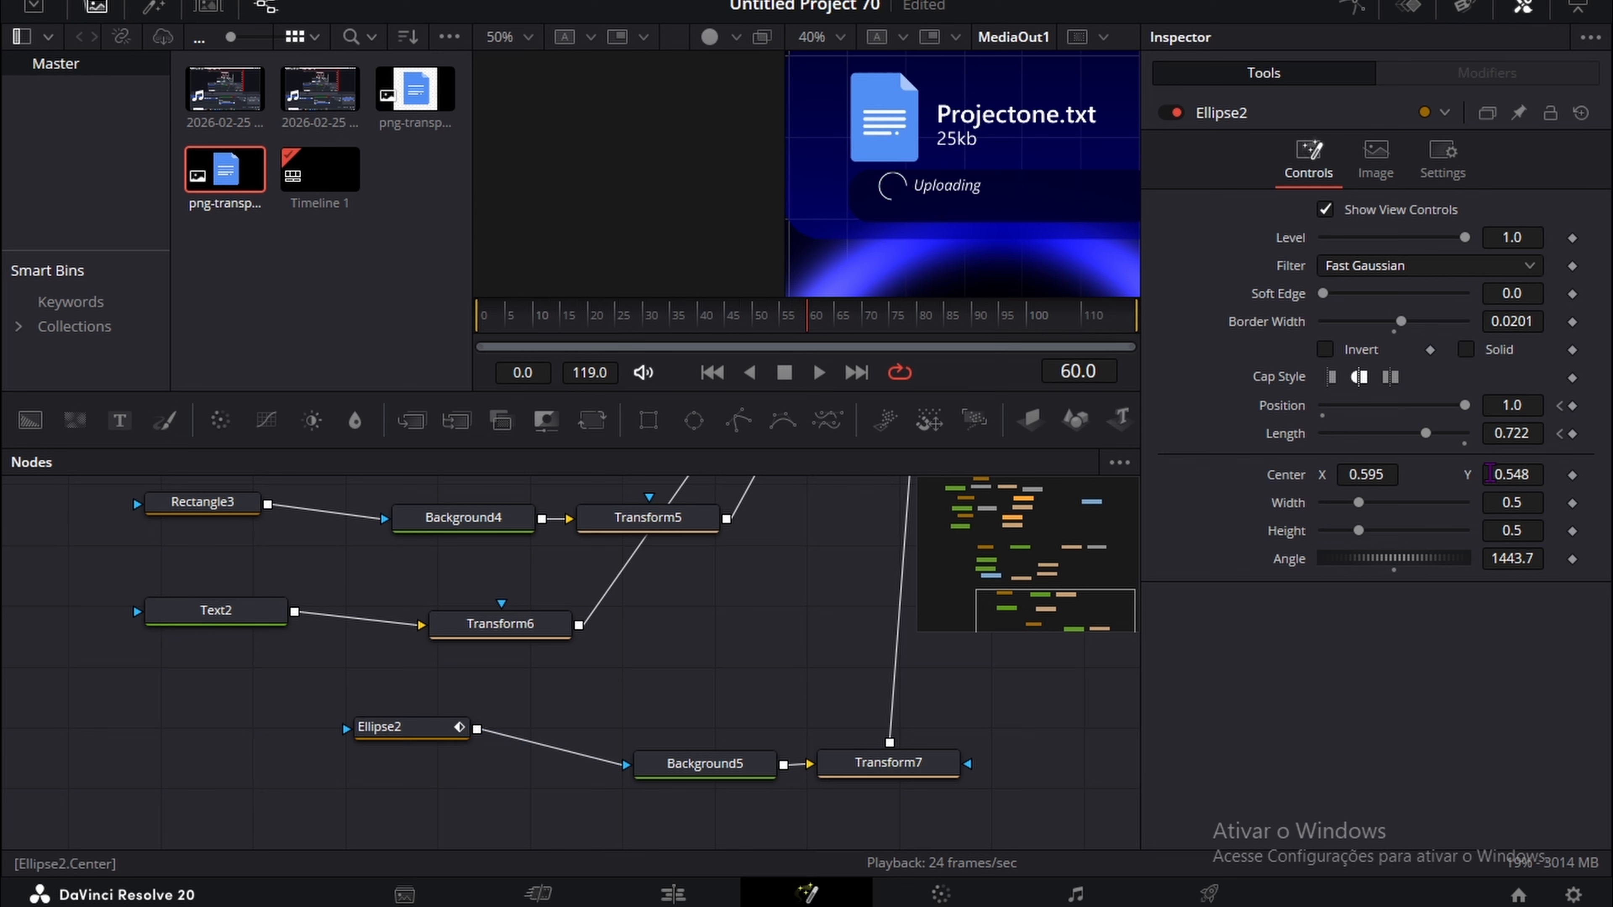
mouse_move(1512, 436)
left_mouse_down()
mouse_move(1530, 436)
mouse_move(1511, 434)
left_mouse_up()
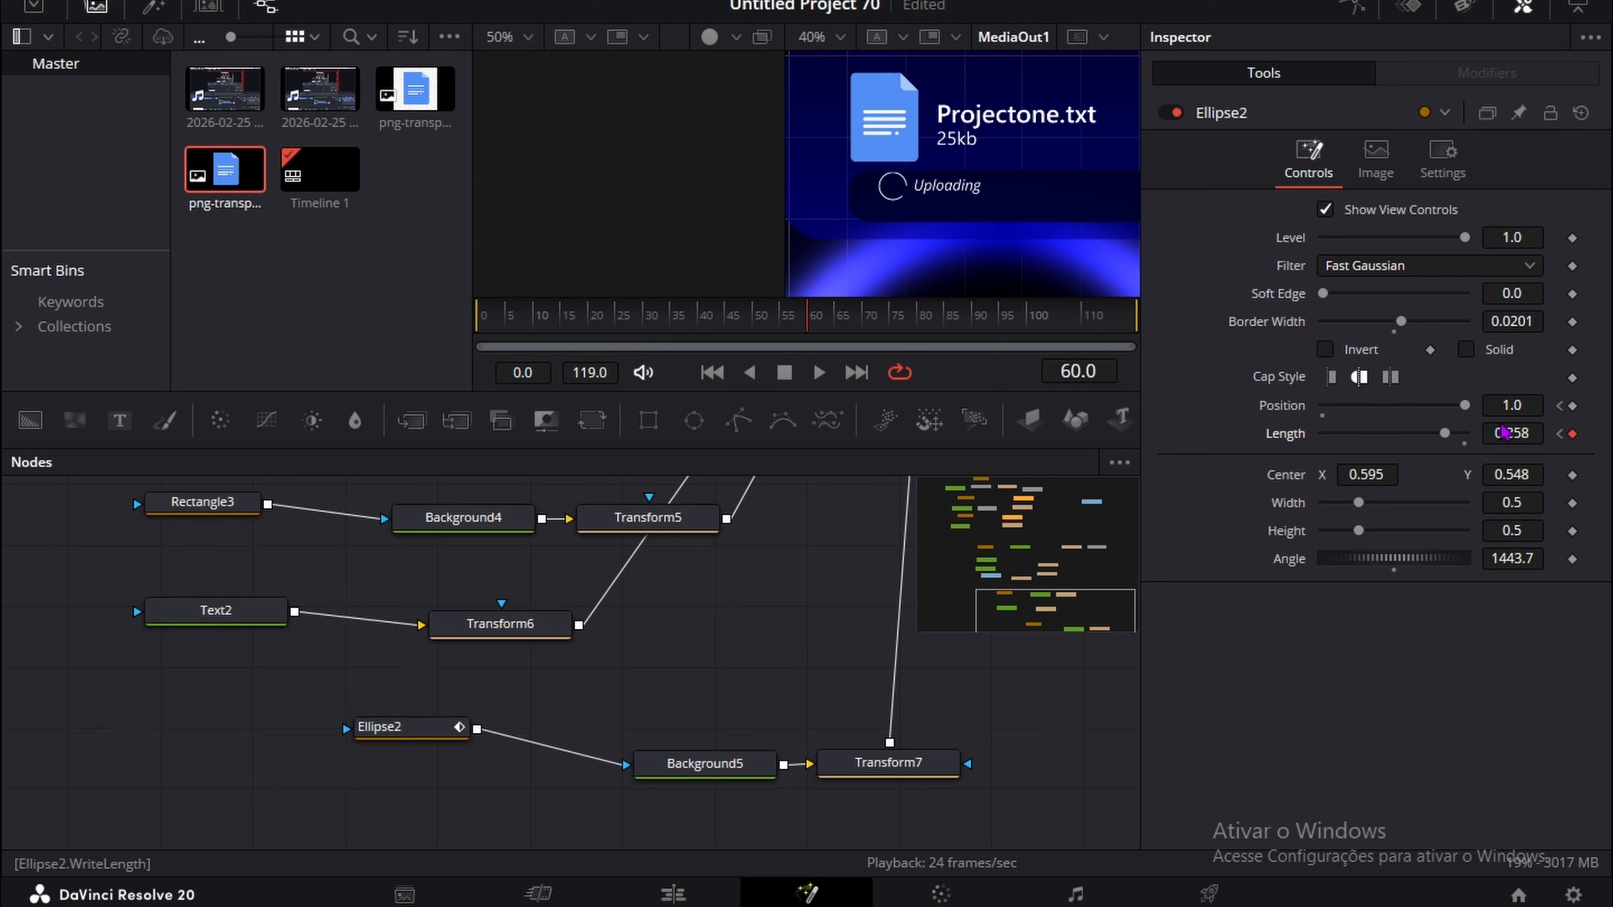
left_click(1509, 407)
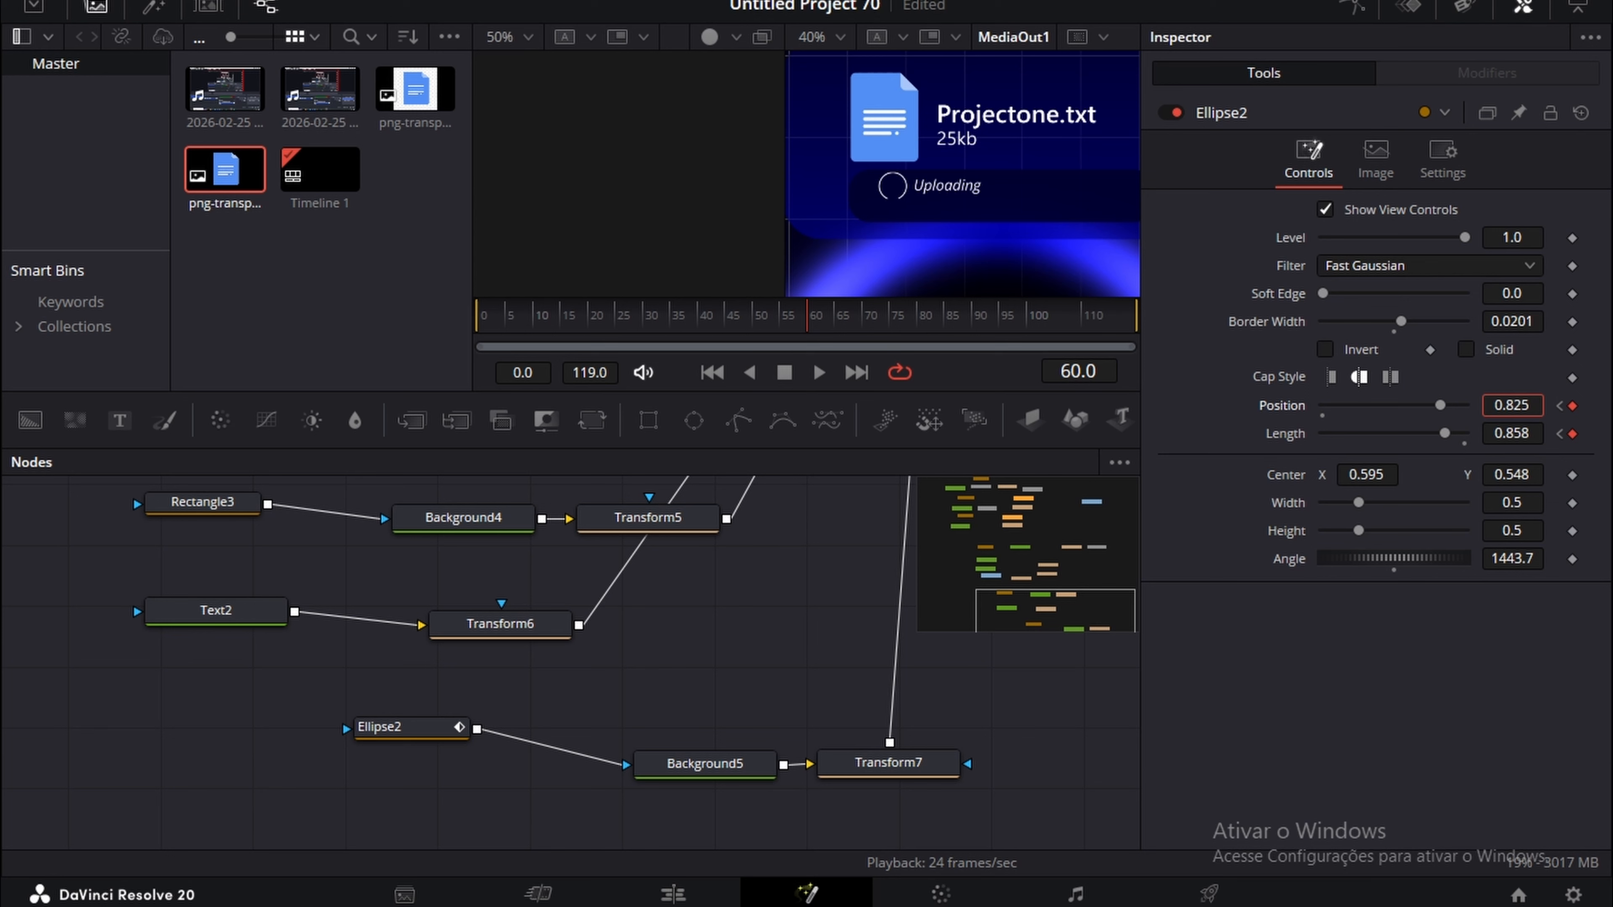
Step: Continue the Ellipse2 keyframes around frame 72 with Length 0.315 and Position 0.055, followed by Length 0.169 and Position 0.0 before frame 87
left_click_drag(1525, 433, 1501, 405)
left_click(871, 331)
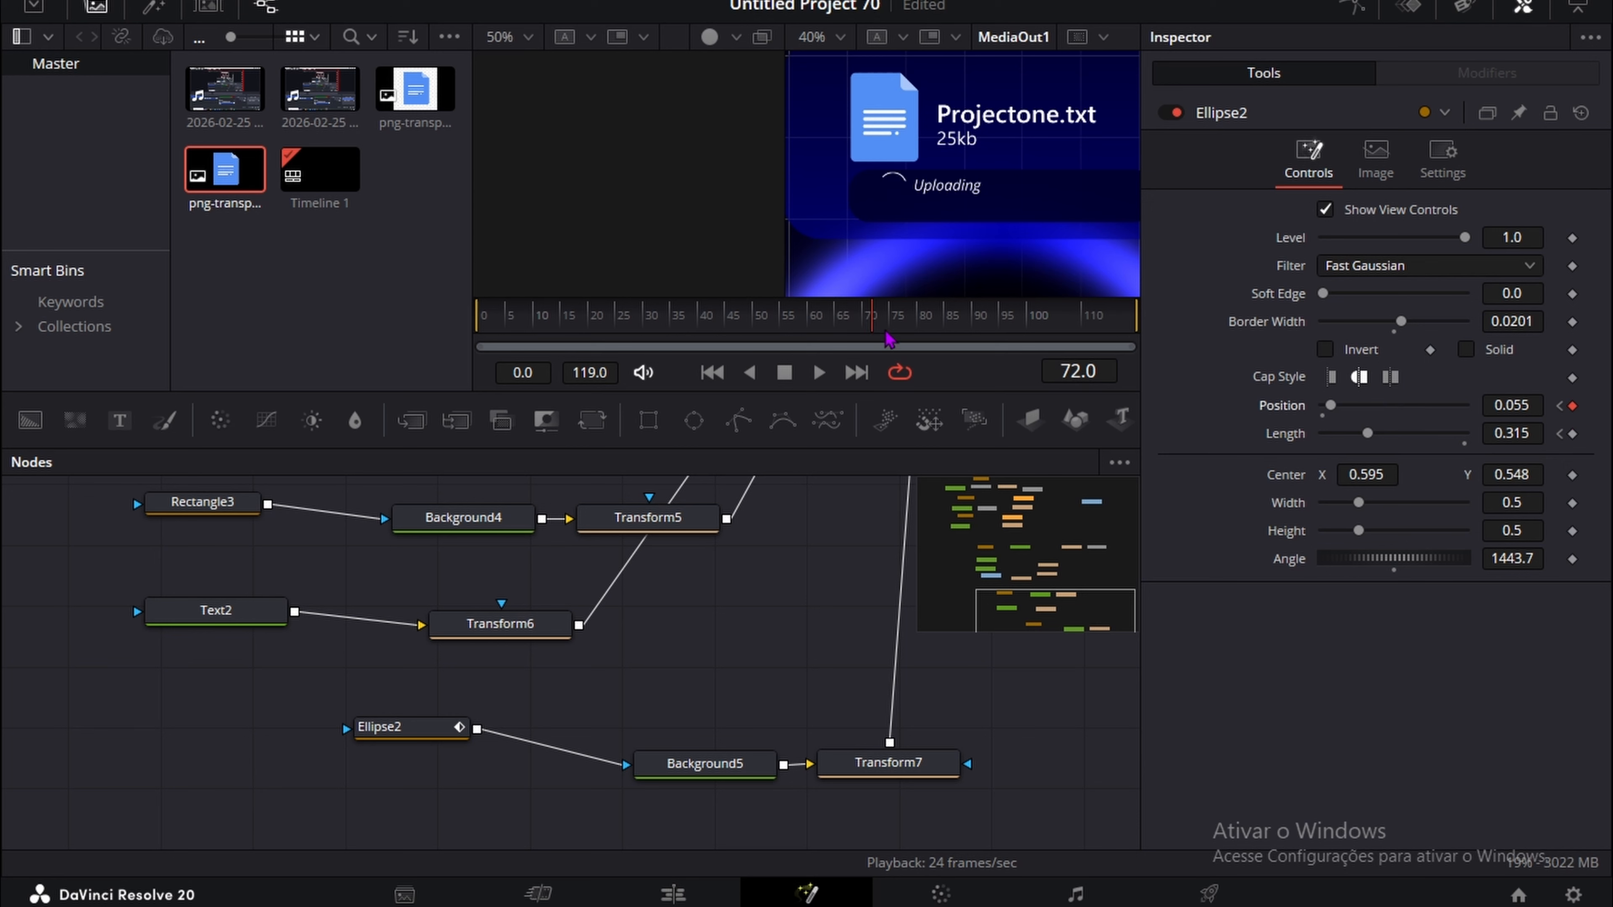
left_click_drag(1492, 434, 1509, 404)
left_click_drag(943, 325, 958, 327)
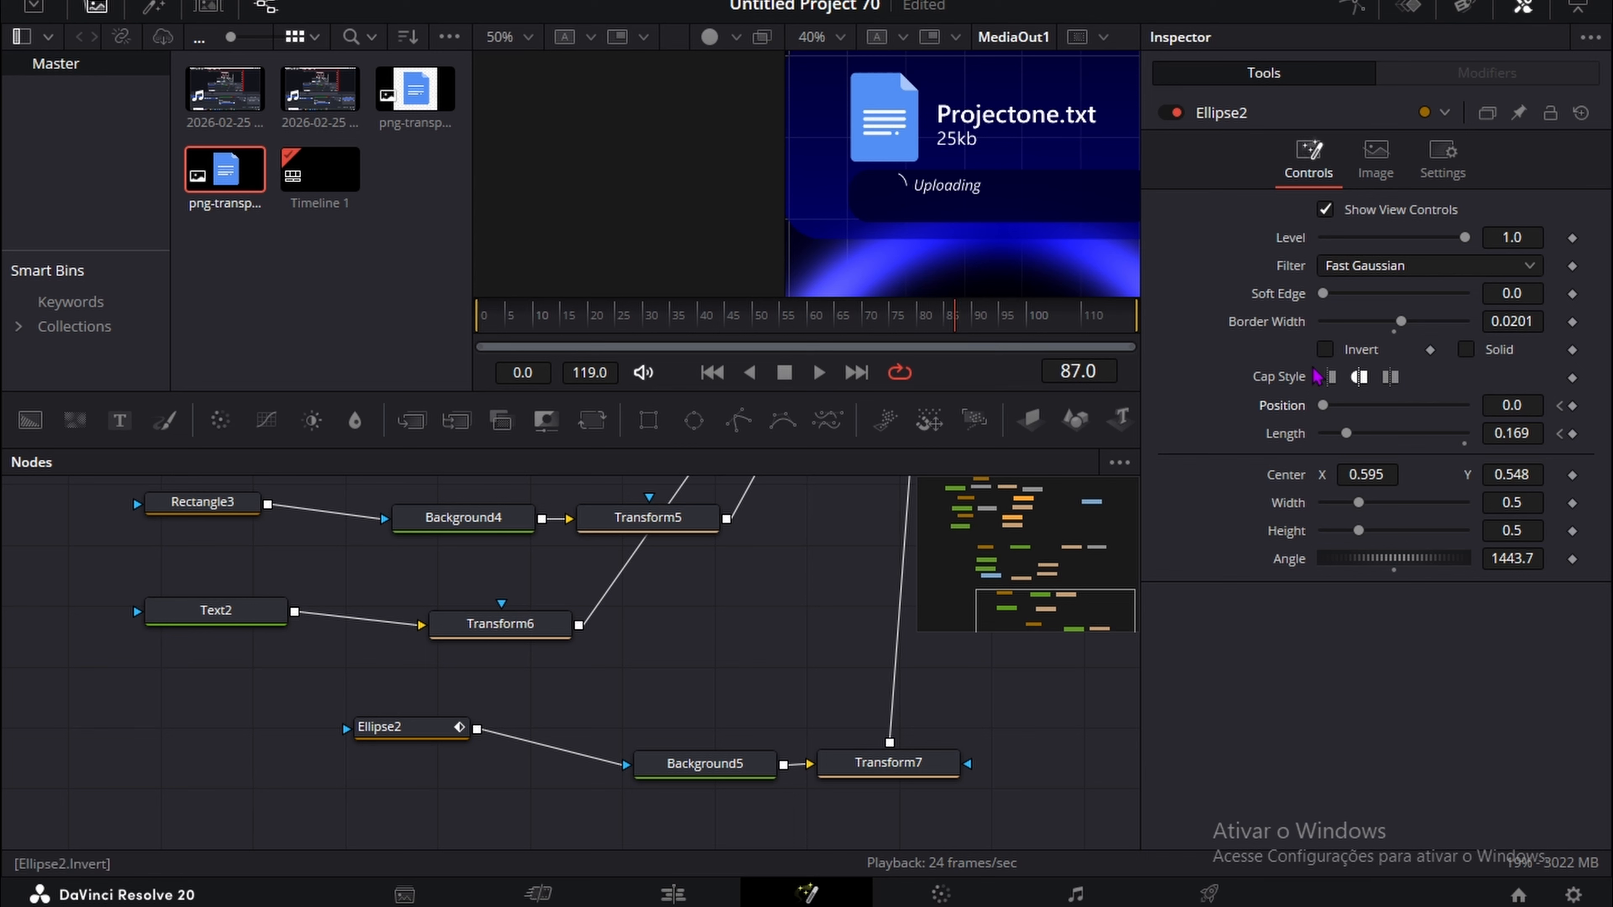
Step: Keyframe Ellipse2 at frame 93 with Length 0.778 and Position 0.644, and at frame 98 with Length 0.279
left_click_drag(1494, 445, 1502, 445)
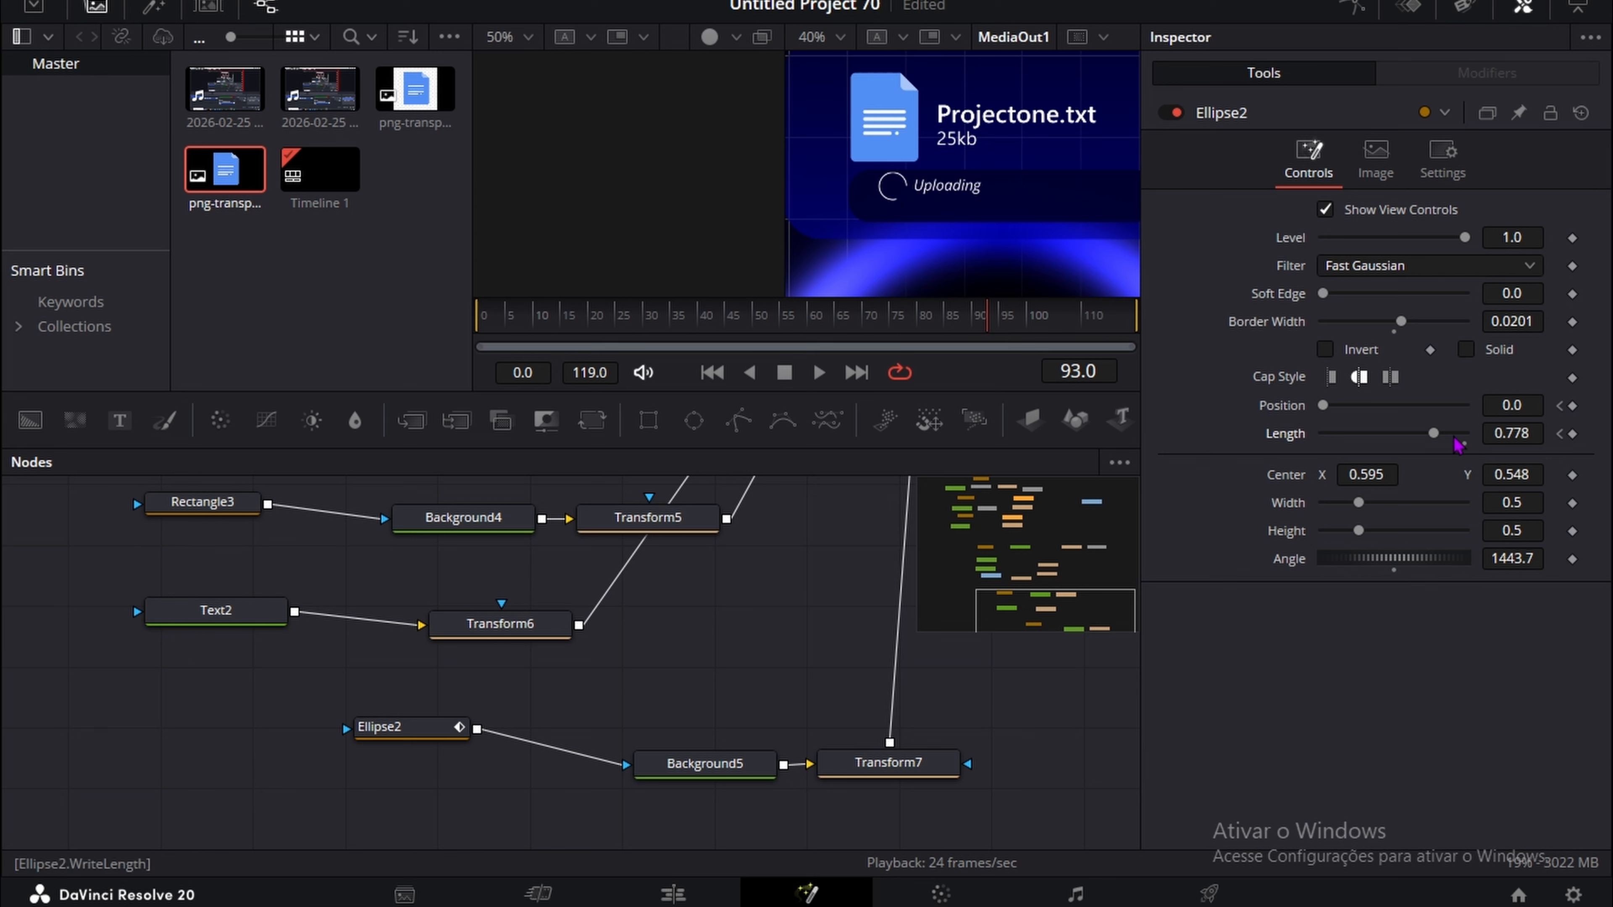
left_click_drag(1517, 401, 1529, 401)
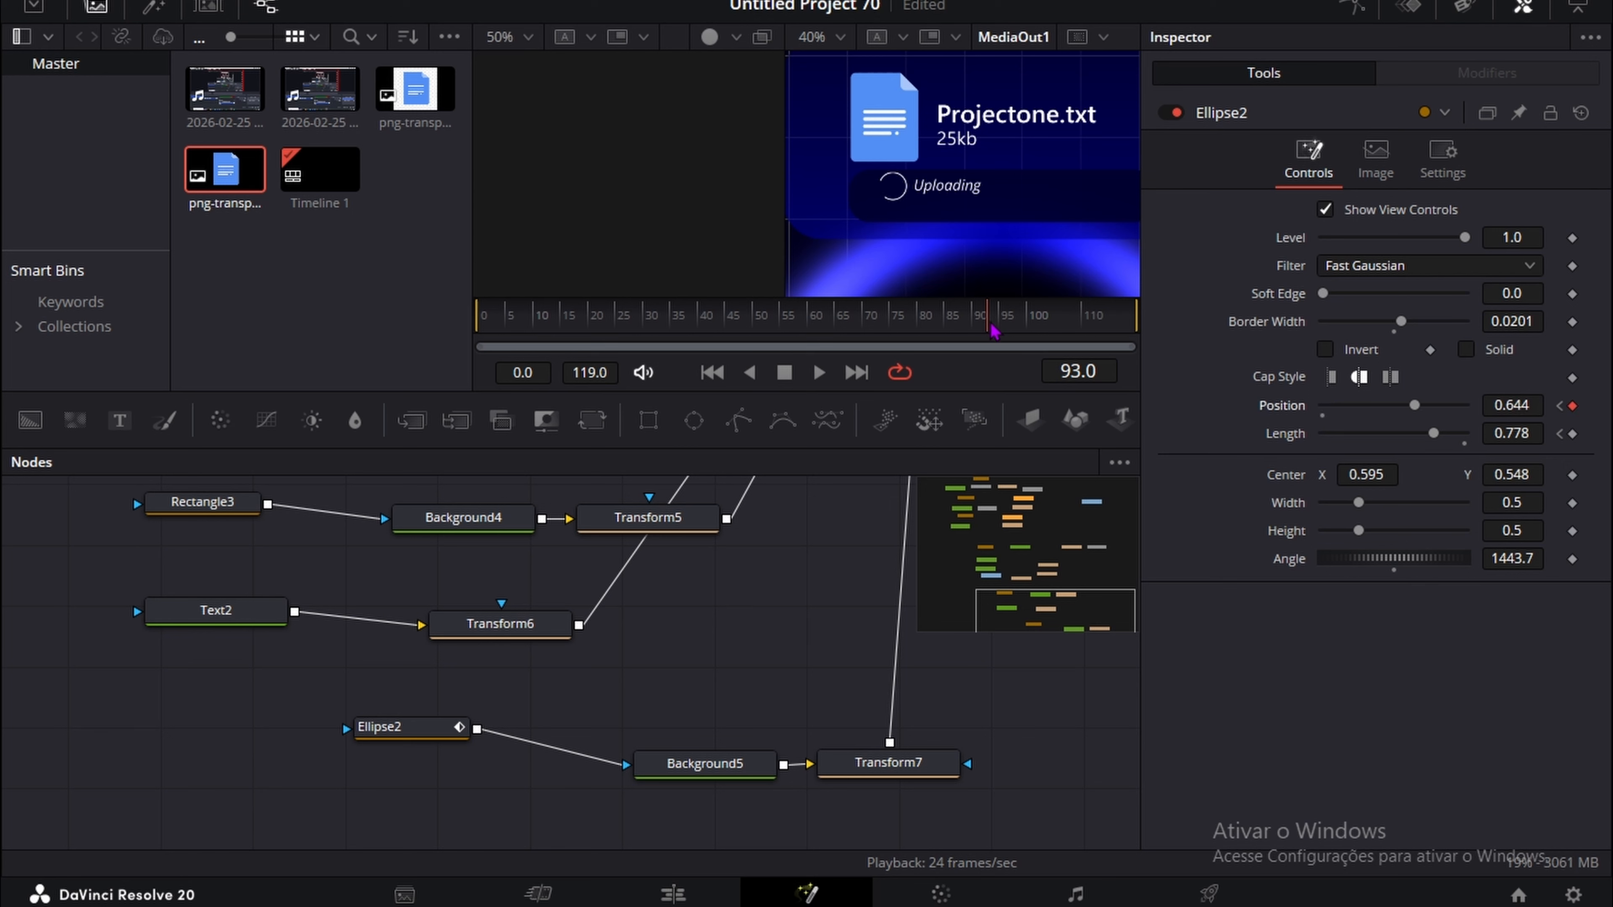
left_click_drag(1512, 432, 1509, 433)
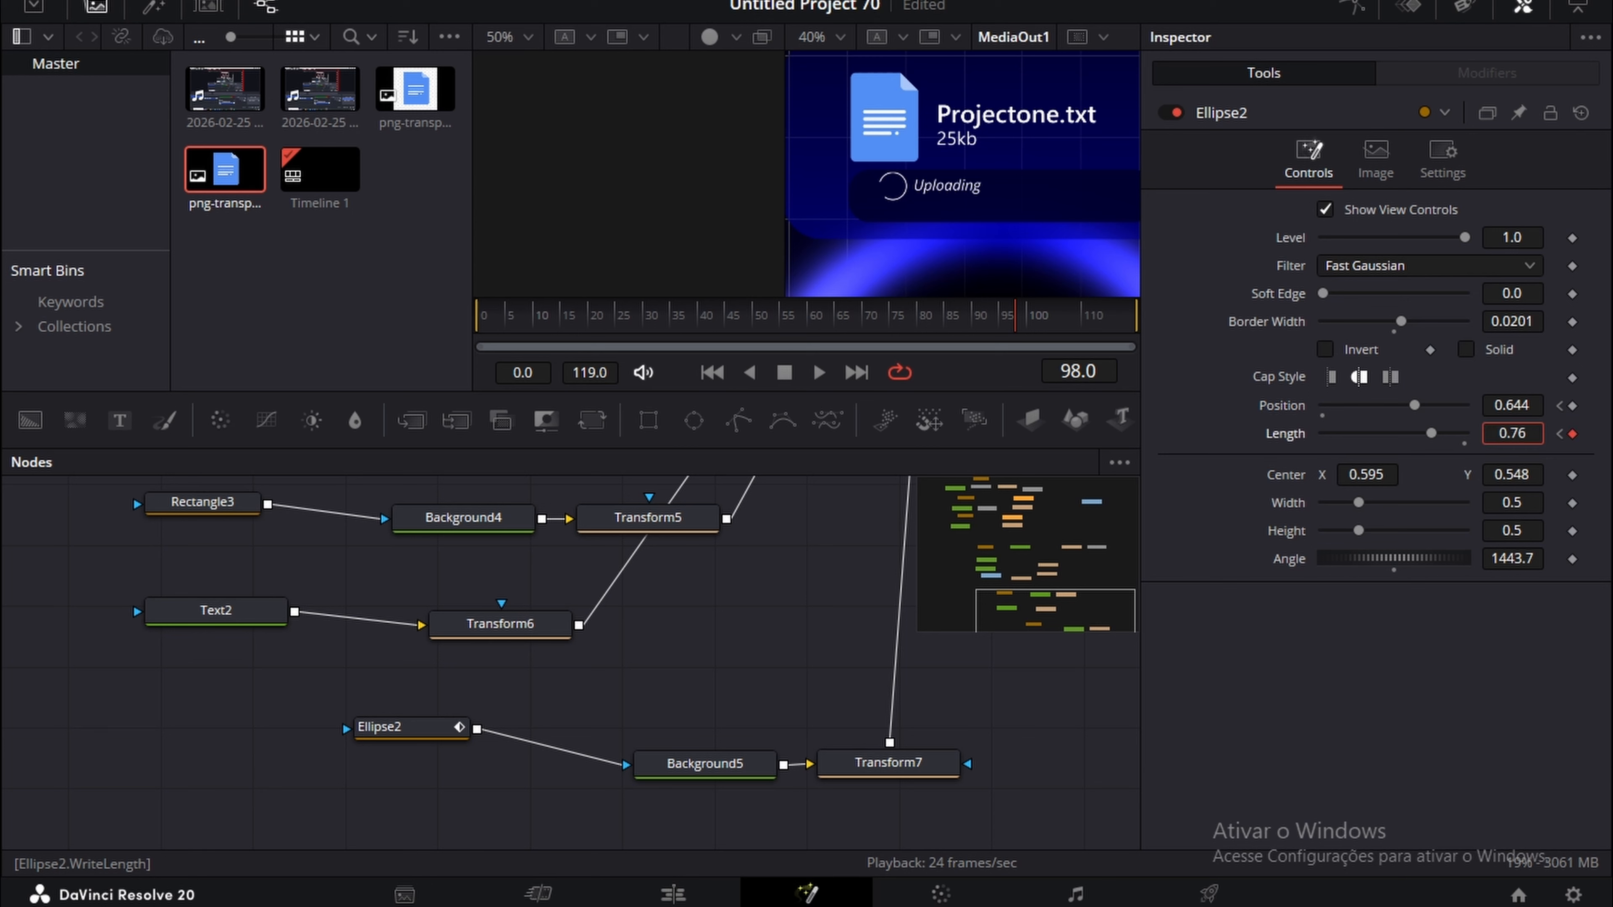
left_click(1040, 328)
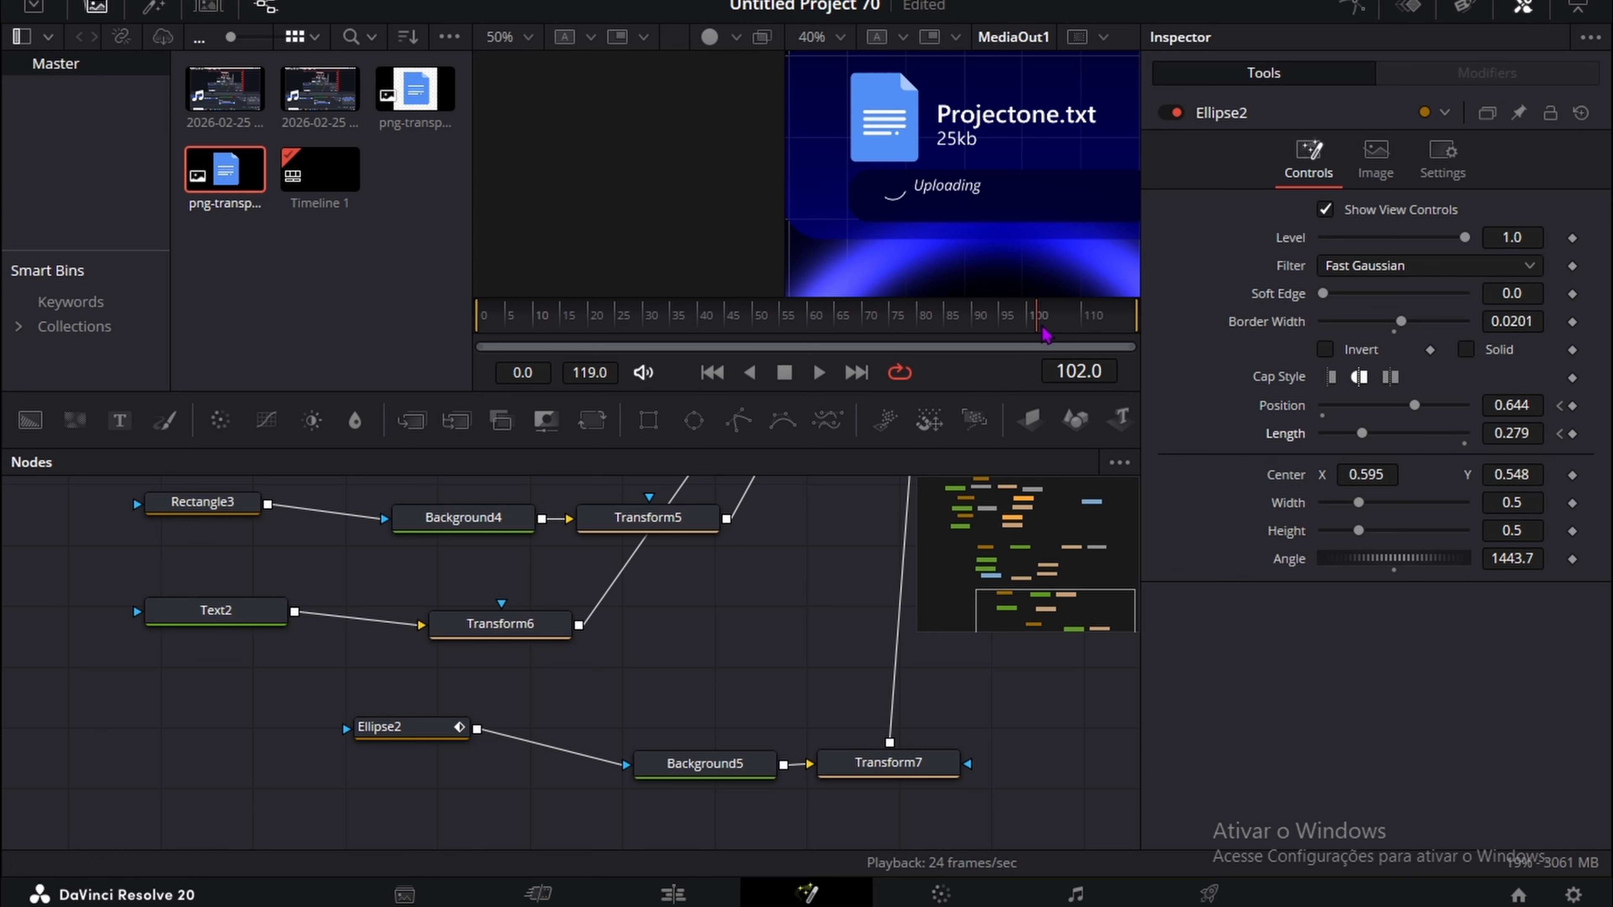
Step: Finish the Ellipse2 keyframes up to frame 118, using Position 0.0 and Length 0.869 before the final Length change, and play back the animation
mouse_move(1512, 405)
left_mouse_down()
mouse_move(1537, 405)
mouse_move(1525, 420)
left_mouse_up()
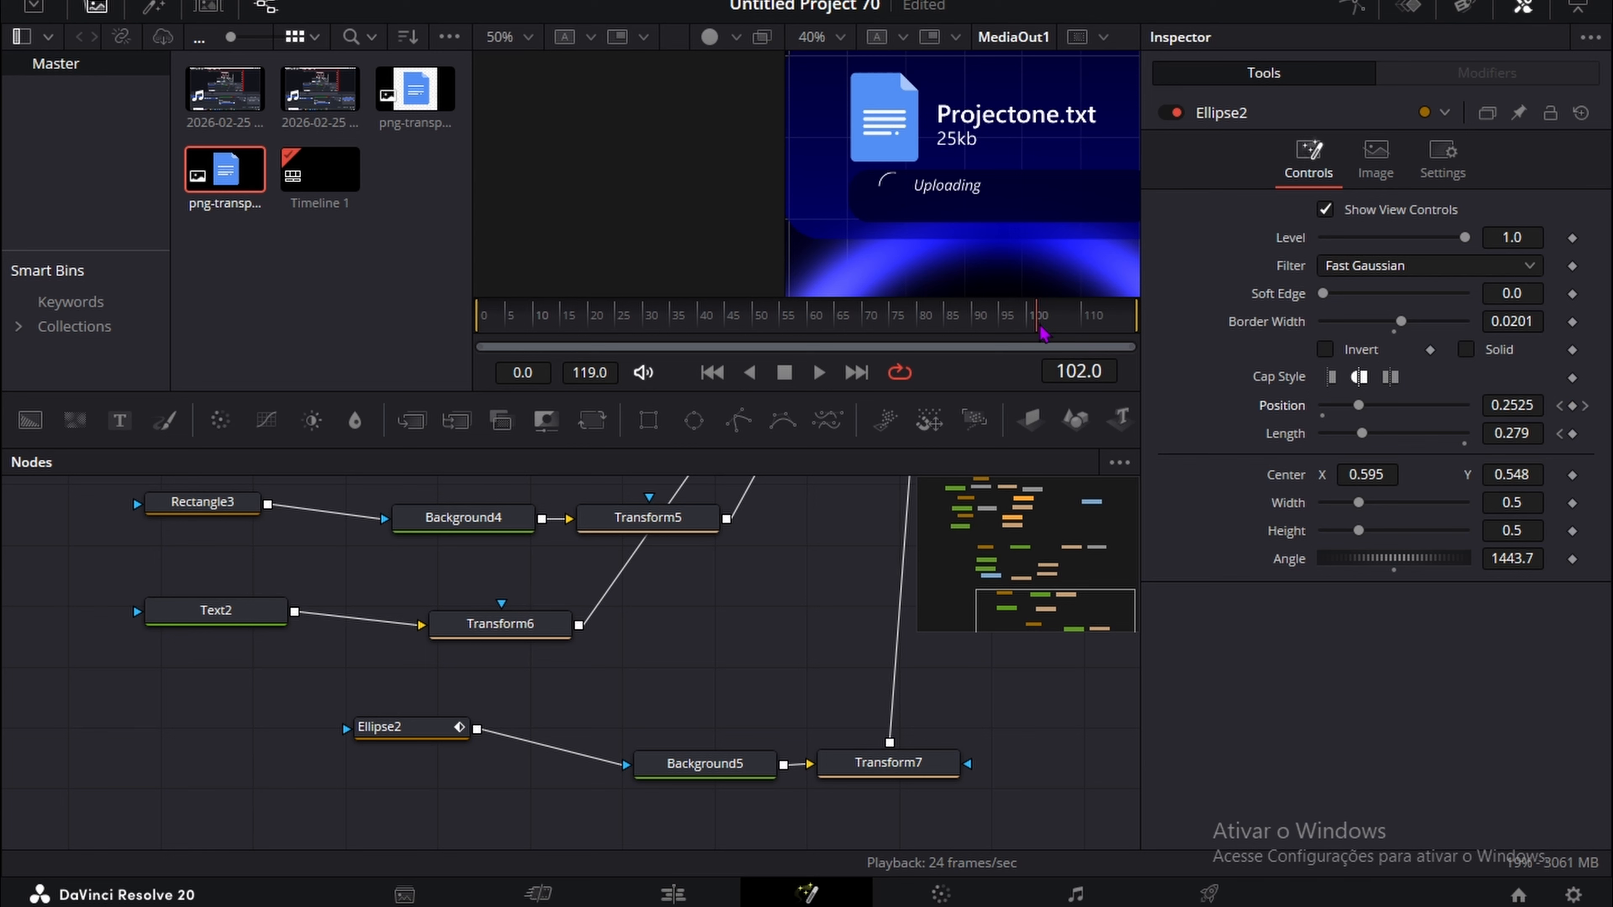
left_click(1078, 349)
mouse_move(1513, 432)
left_mouse_down()
mouse_move(1552, 432)
mouse_move(1517, 405)
left_mouse_up()
left_click(1106, 343)
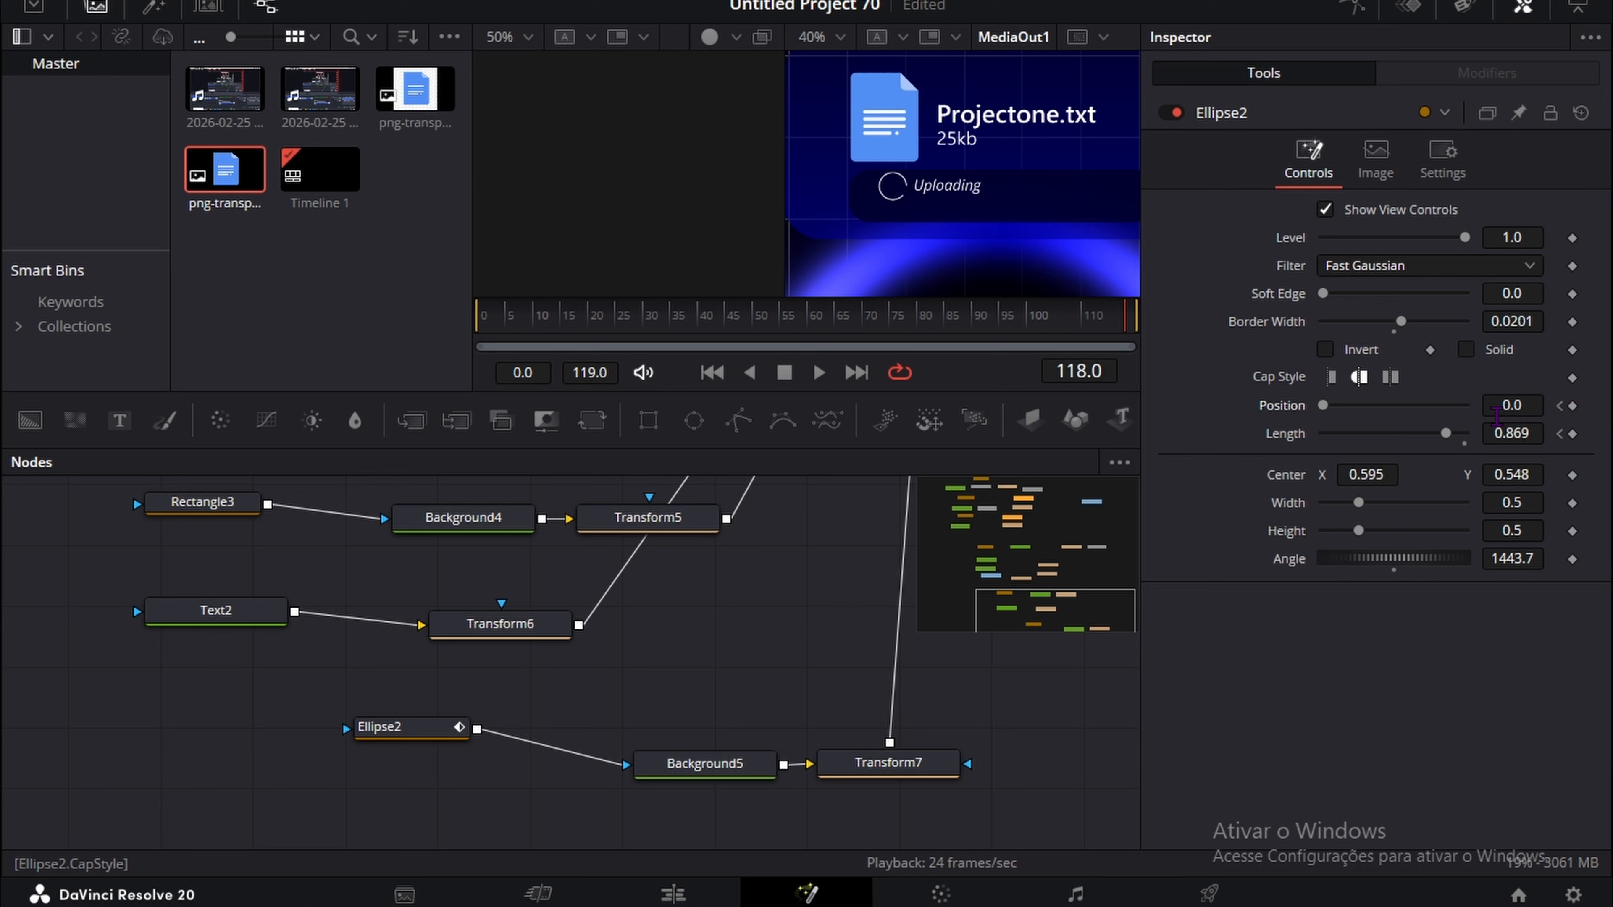
left_click_drag(1512, 433, 1491, 433)
left_click(819, 372)
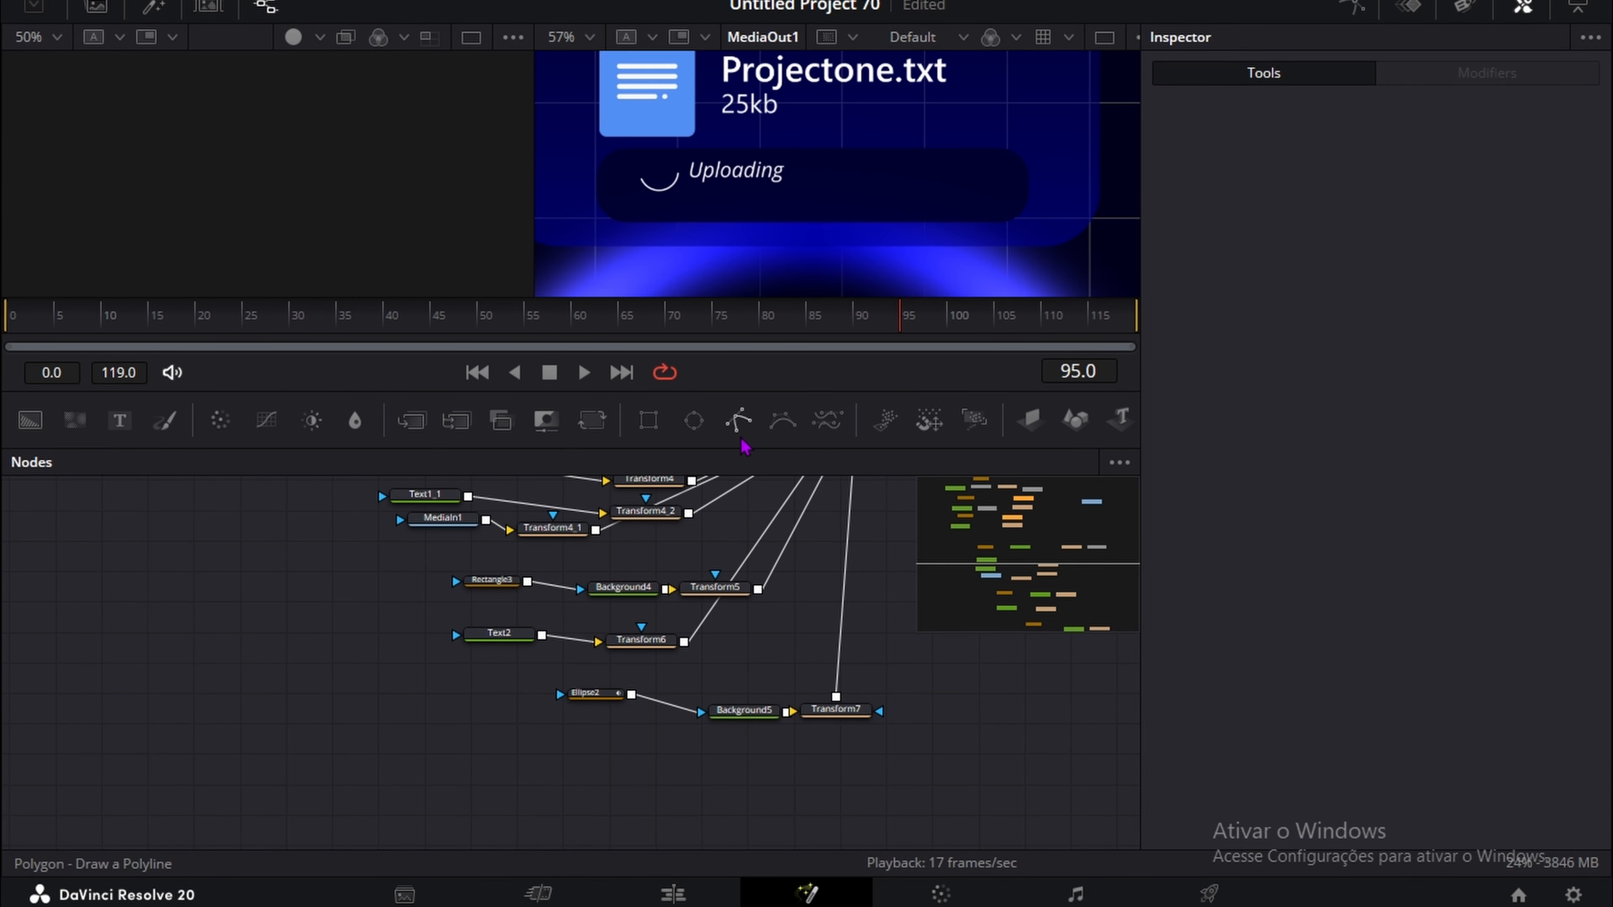
Step: Add a Polygon mask feeding a new Background node below the spinner nodes, and colour the Background white (#ffffff)
left_click_drag(739, 420, 530, 800)
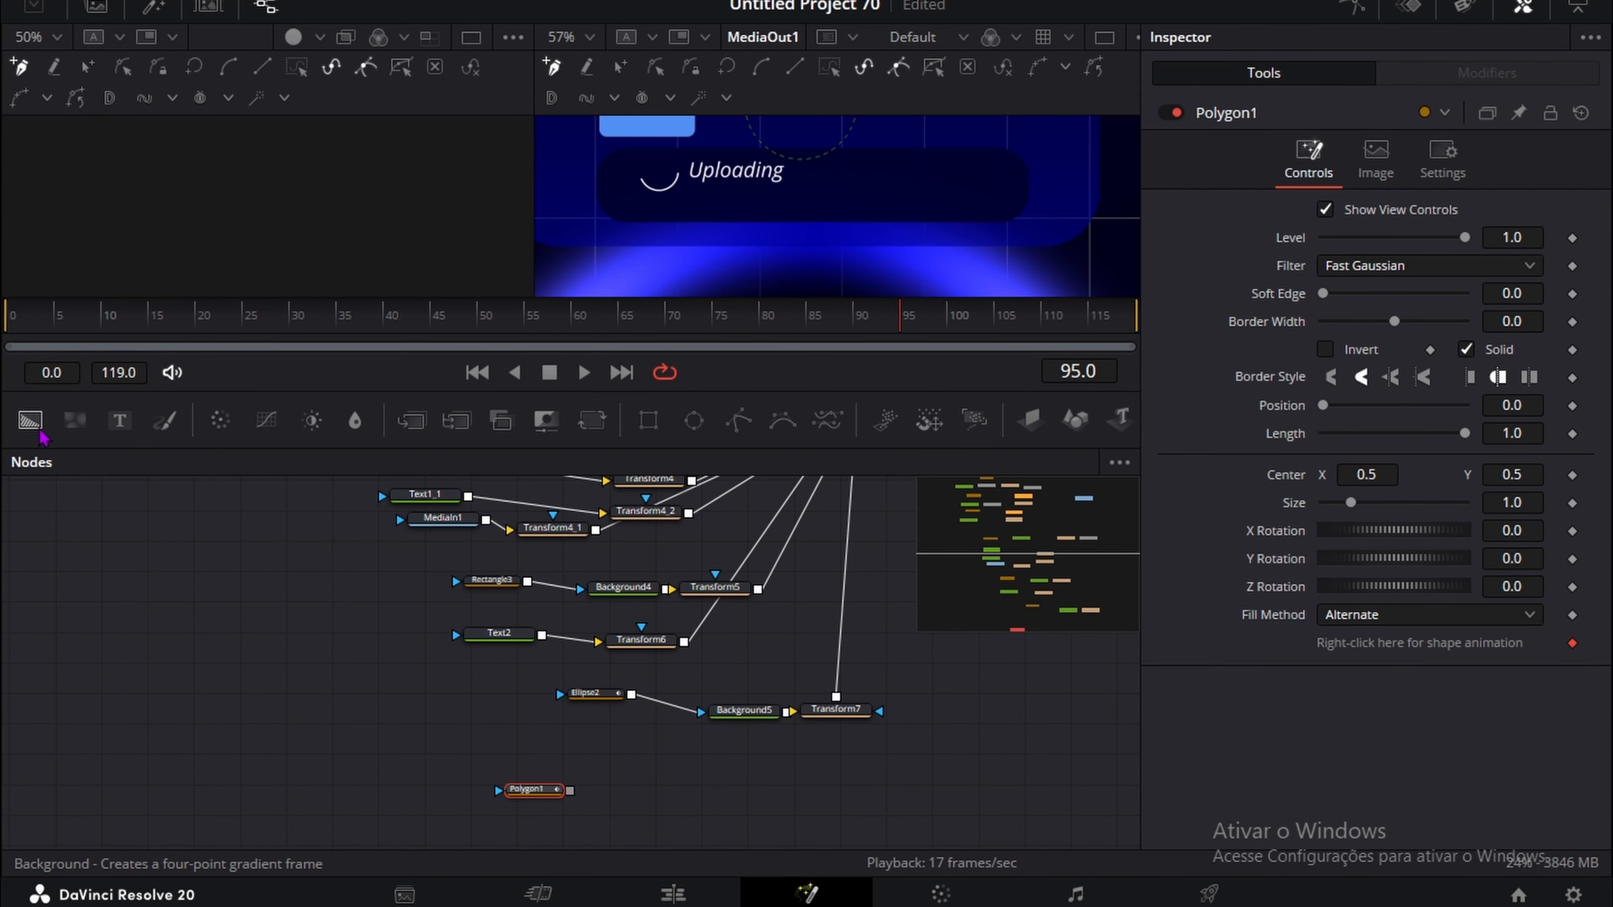
left_click_drag(30, 420, 705, 791)
left_click_drag(570, 790, 704, 784)
left_click(1385, 340)
left_click_drag(1086, 286, 1080, 213)
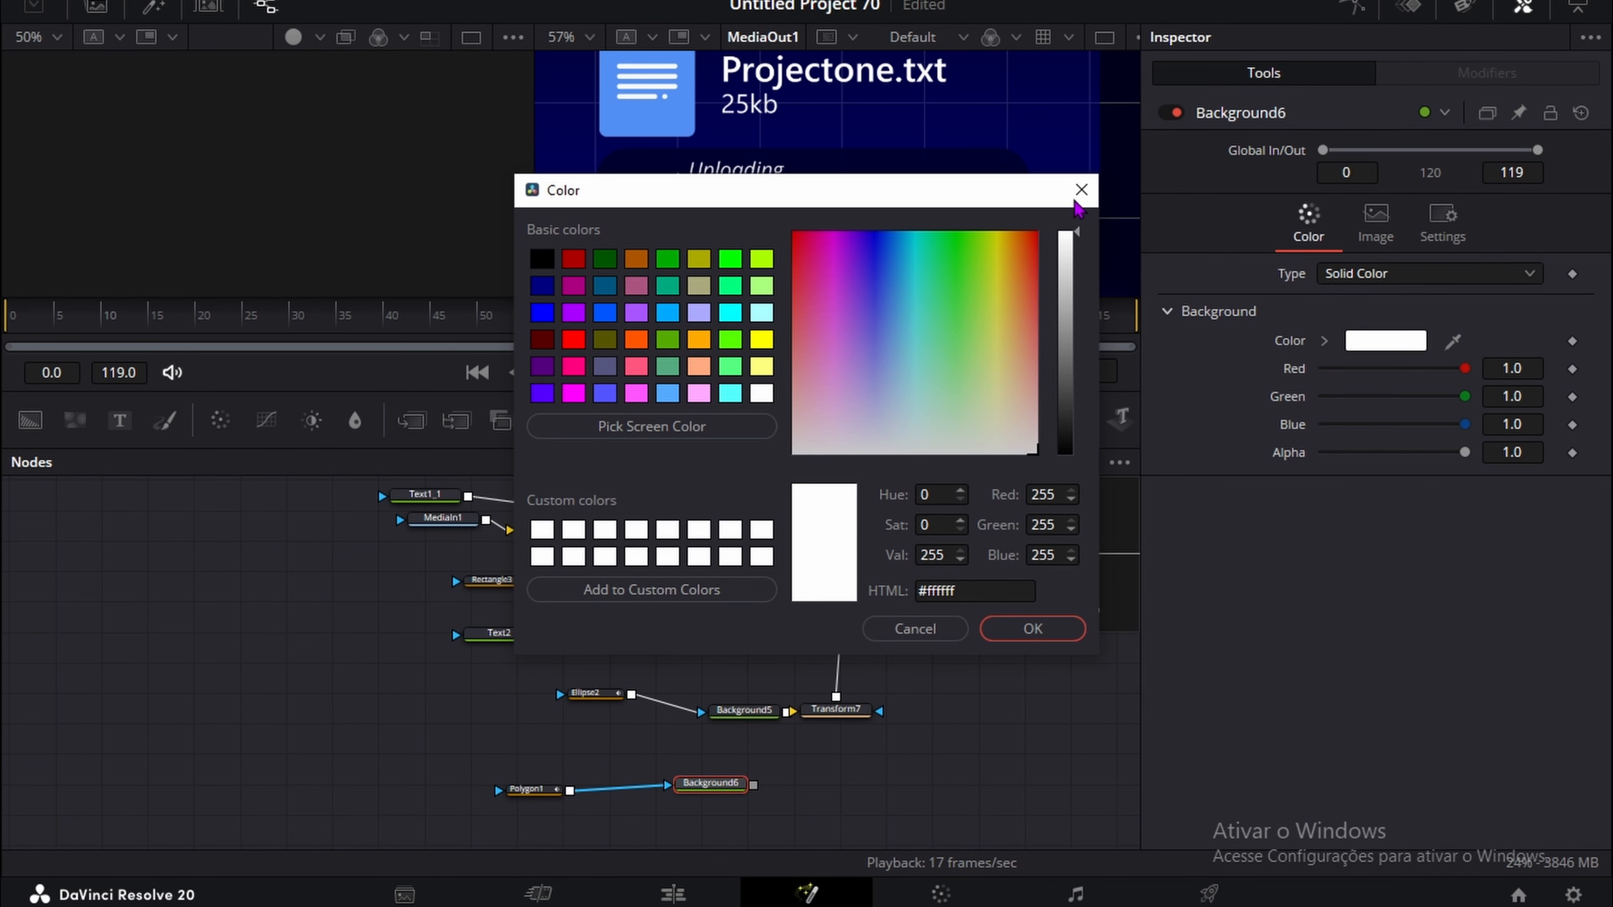
left_click(1033, 627)
Step: Add a Transform node after Background6 and connect its output into the main composition
key("shift+space")
type("Transform")
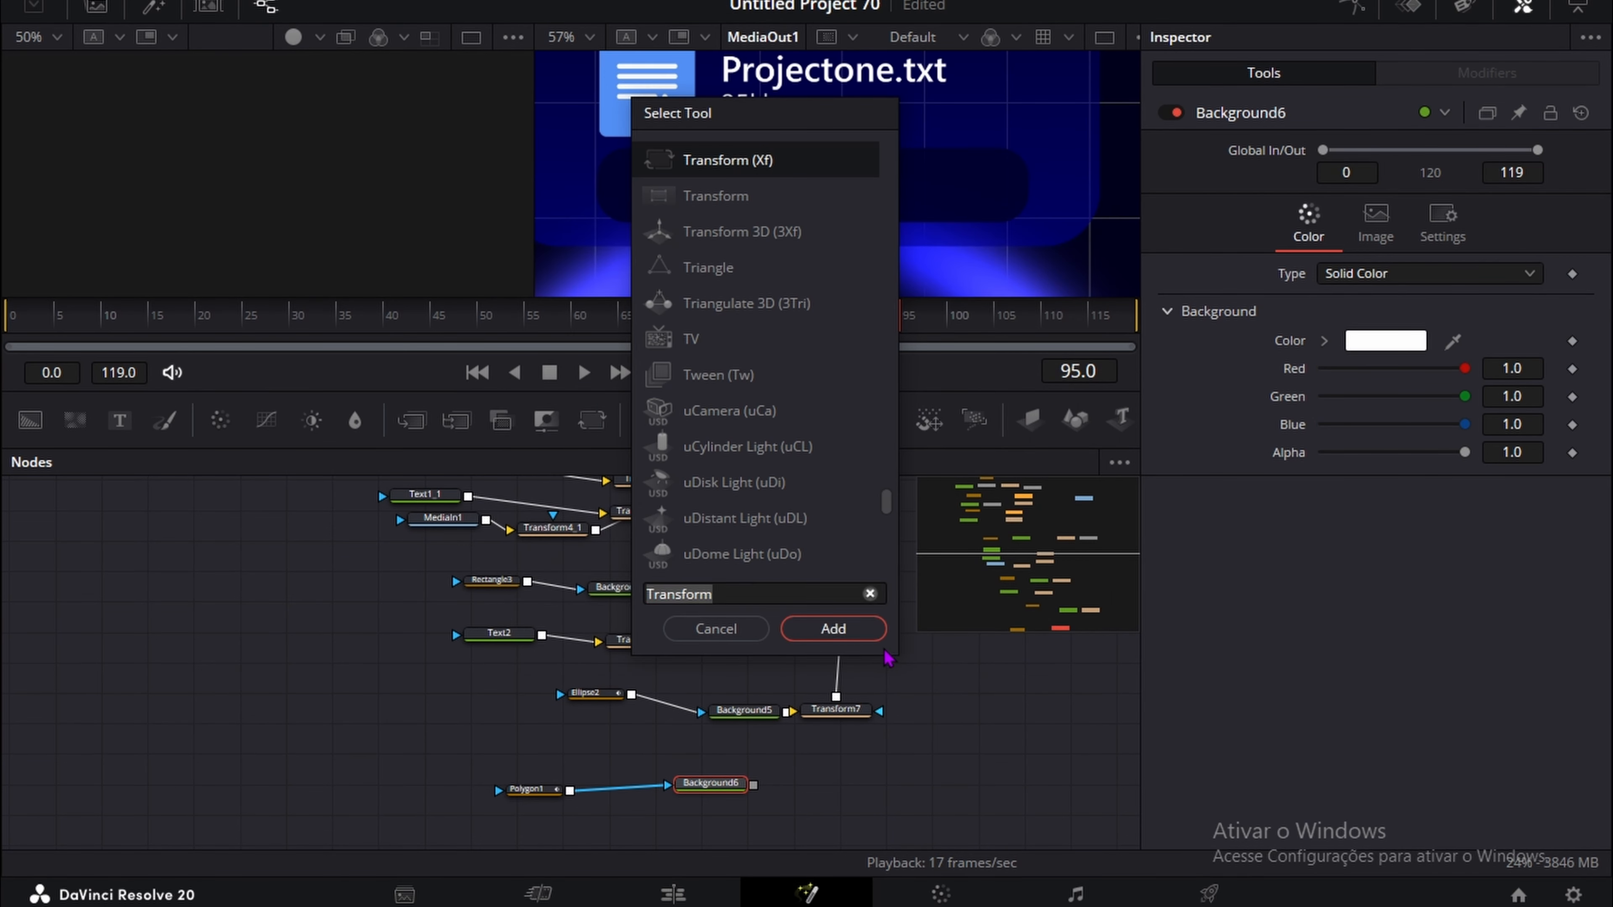
left_click(832, 627)
left_click_drag(848, 786, 837, 492)
scroll(666, 661, "down", 2)
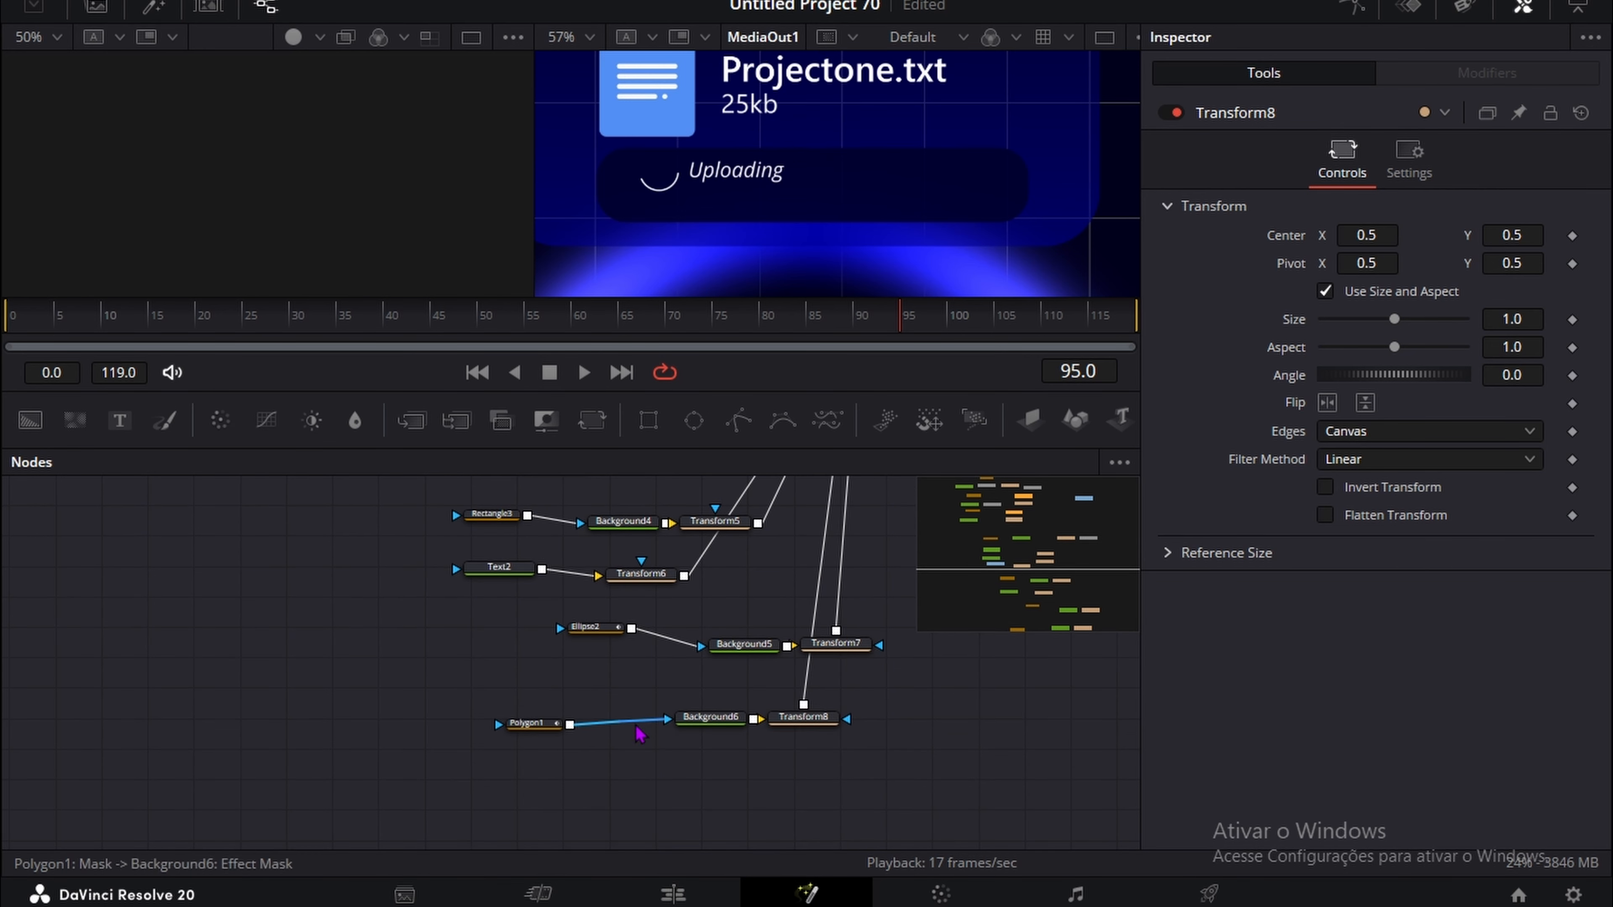
Step: Remove Polygon1's shape animation and draw a two-point line beneath the Uploading text, reaching near the bar's far end
left_click(542, 722)
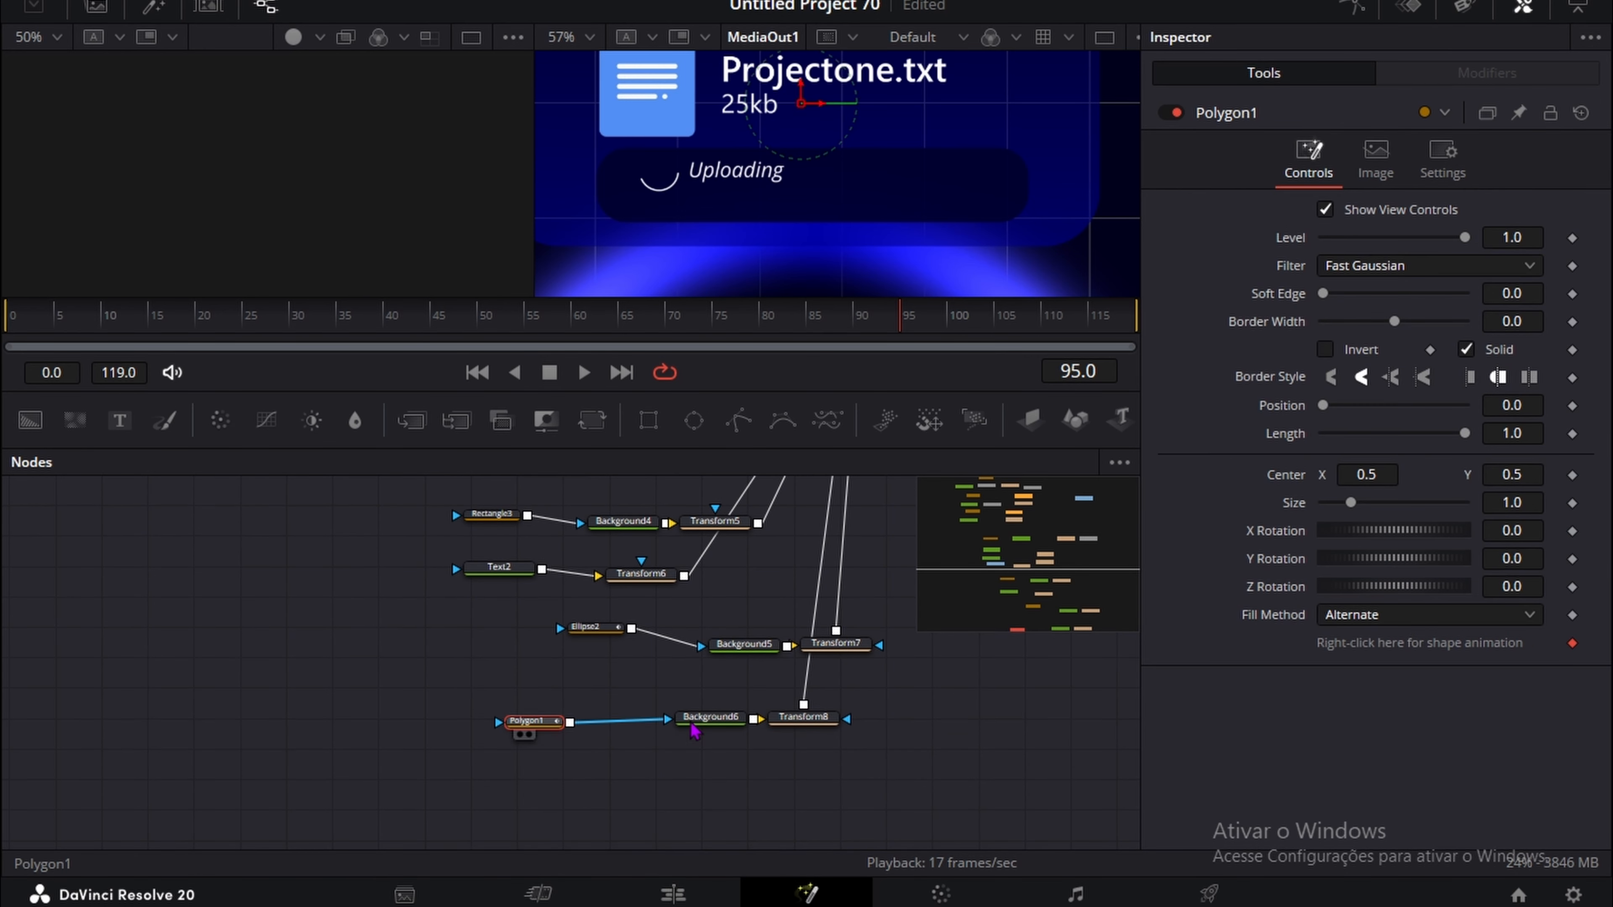
left_click(1573, 645)
scroll(659, 287, "up", 2)
scroll(660, 279, "up", 3)
left_click(710, 260)
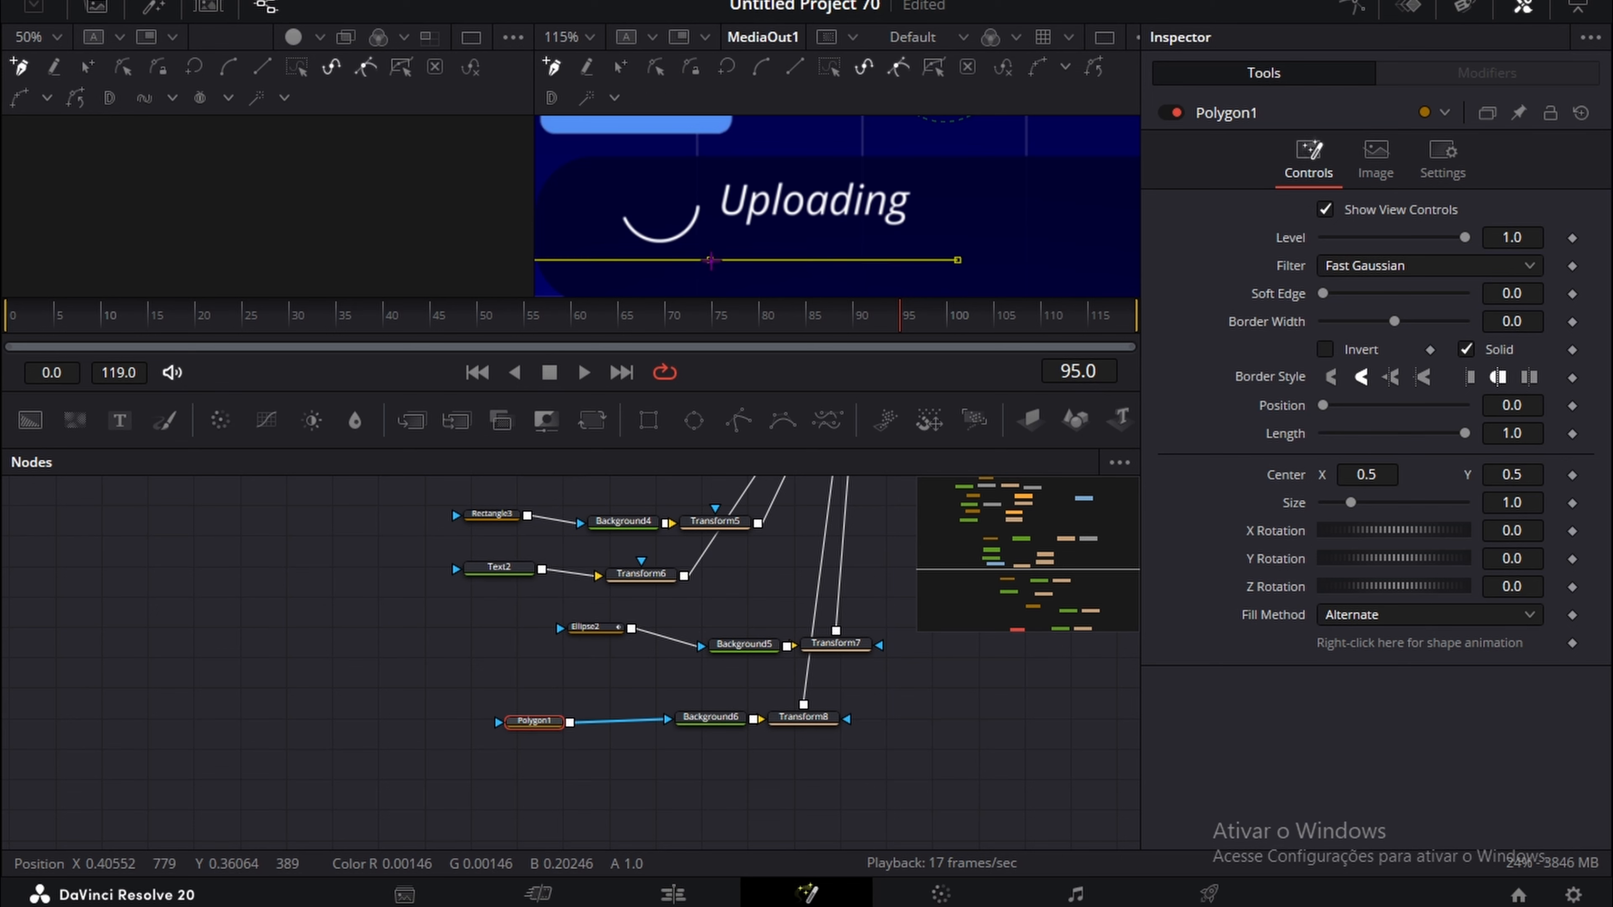
left_click_drag(1062, 232, 770, 185)
left_click(1059, 207)
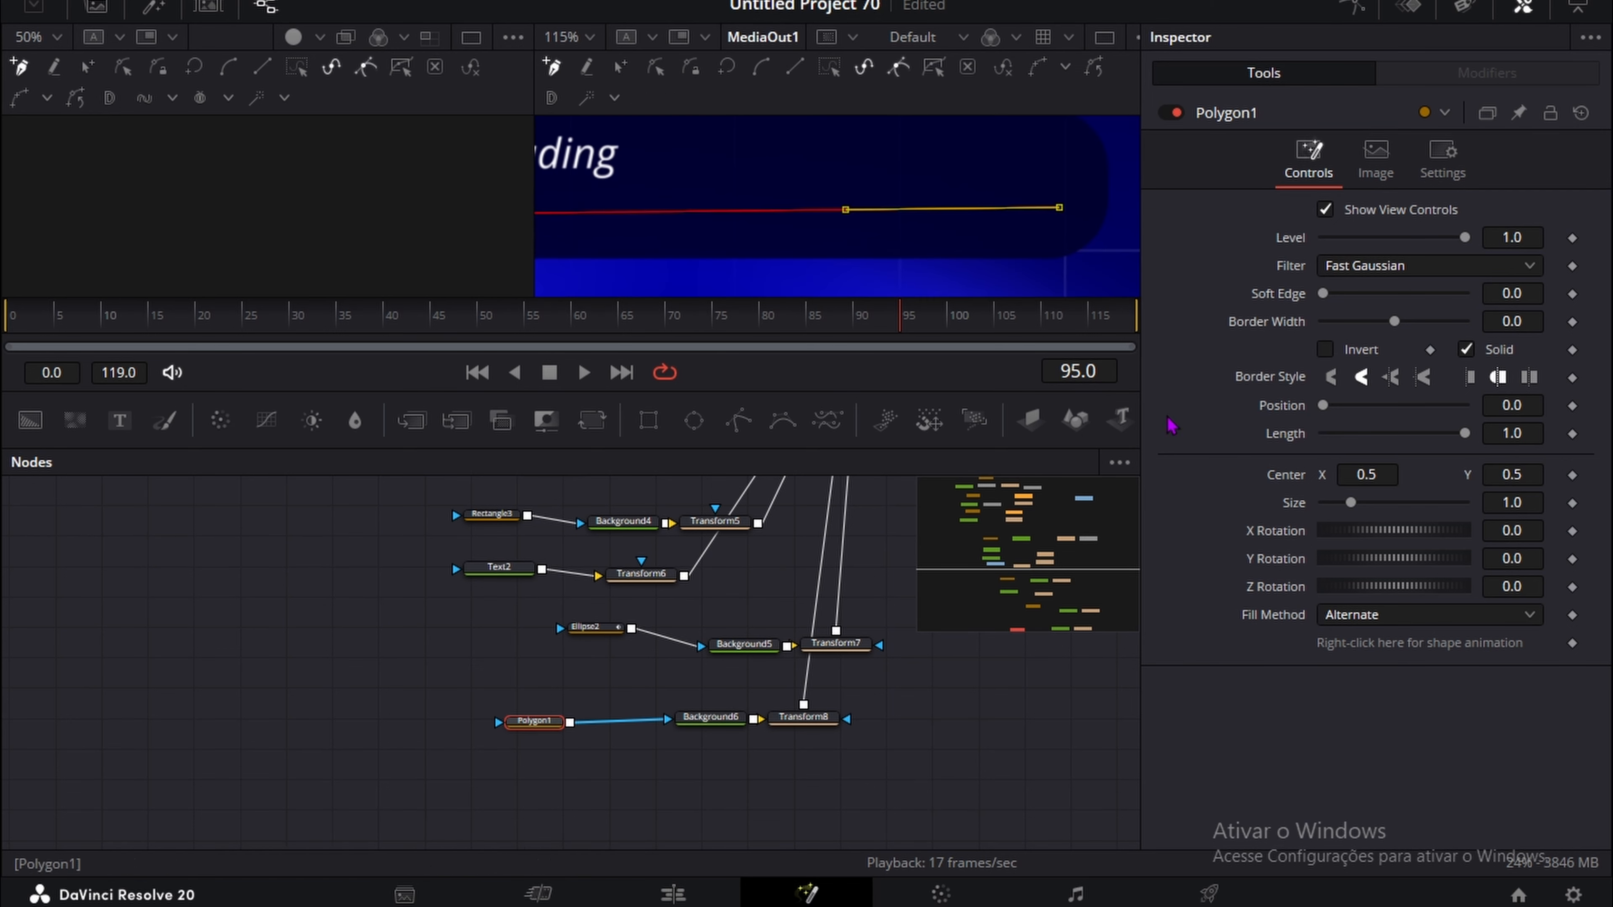
left_click(925, 811)
Step: Set Polygon1's Border Width to 0.0045 and level the line by adjusting its starting point
left_click_drag(1511, 322, 1499, 322)
scroll(919, 162, "down", 3)
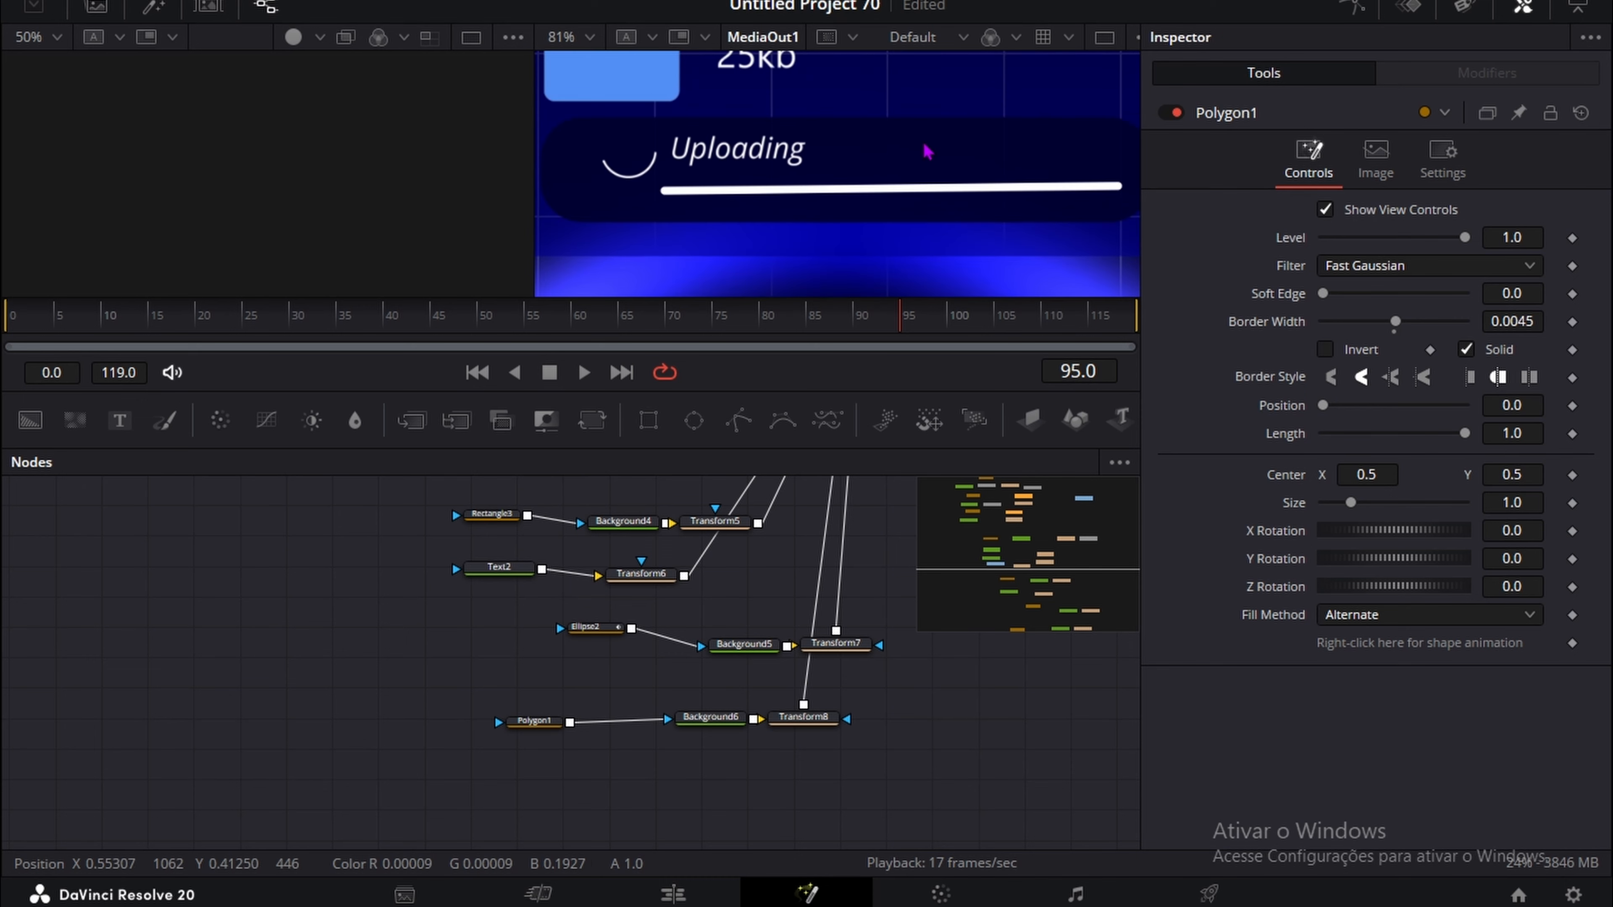
left_click(535, 721)
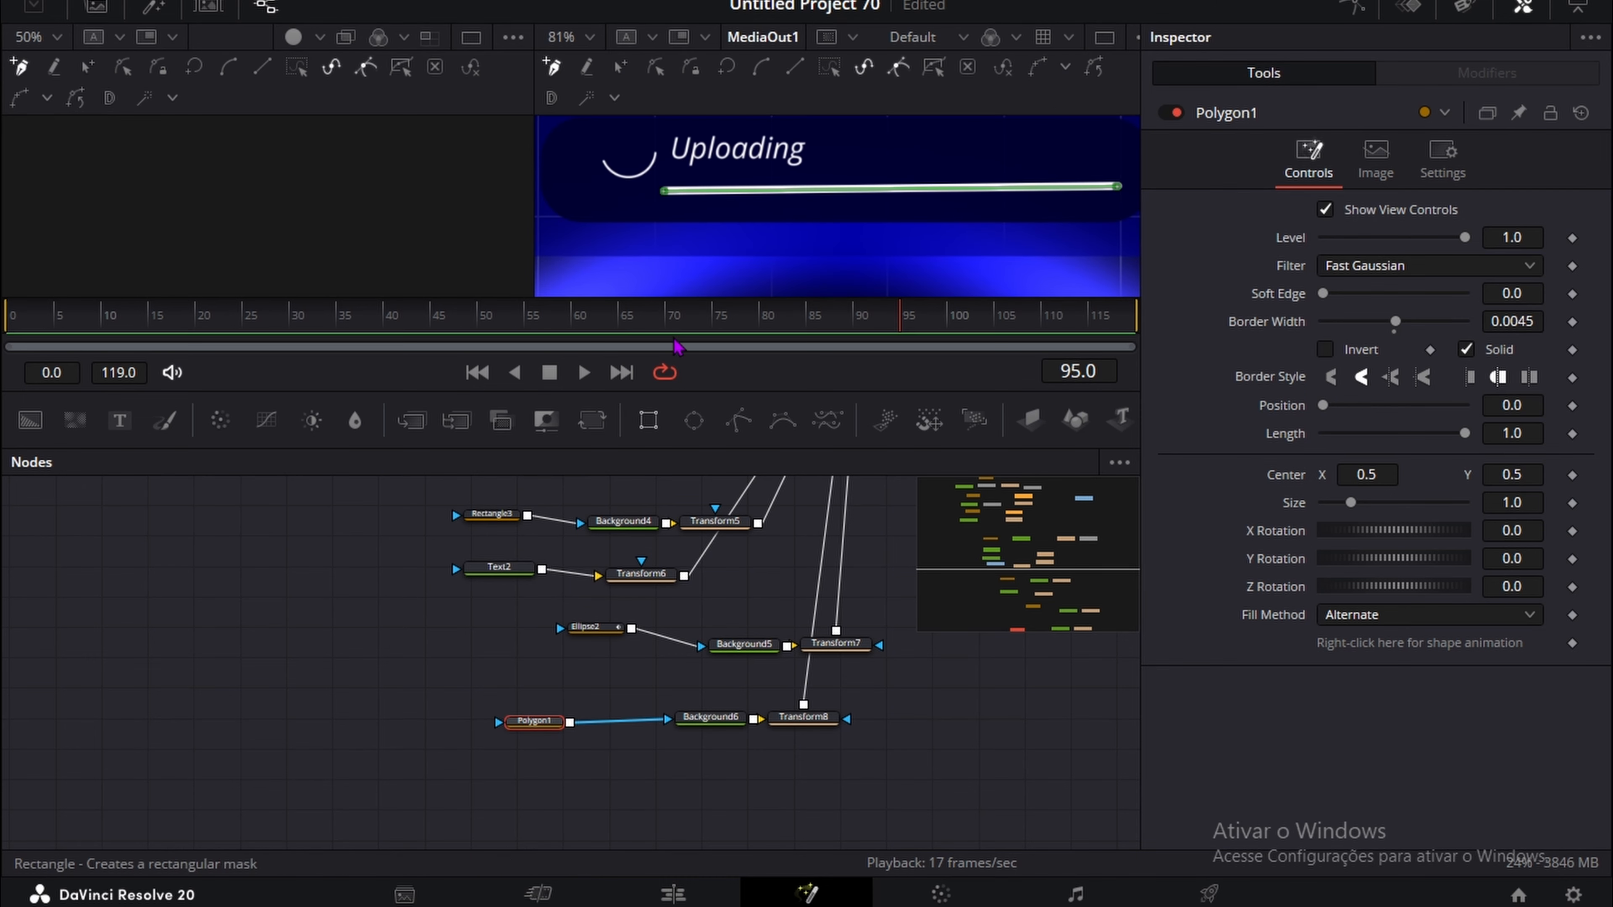
left_click_drag(667, 197, 662, 193)
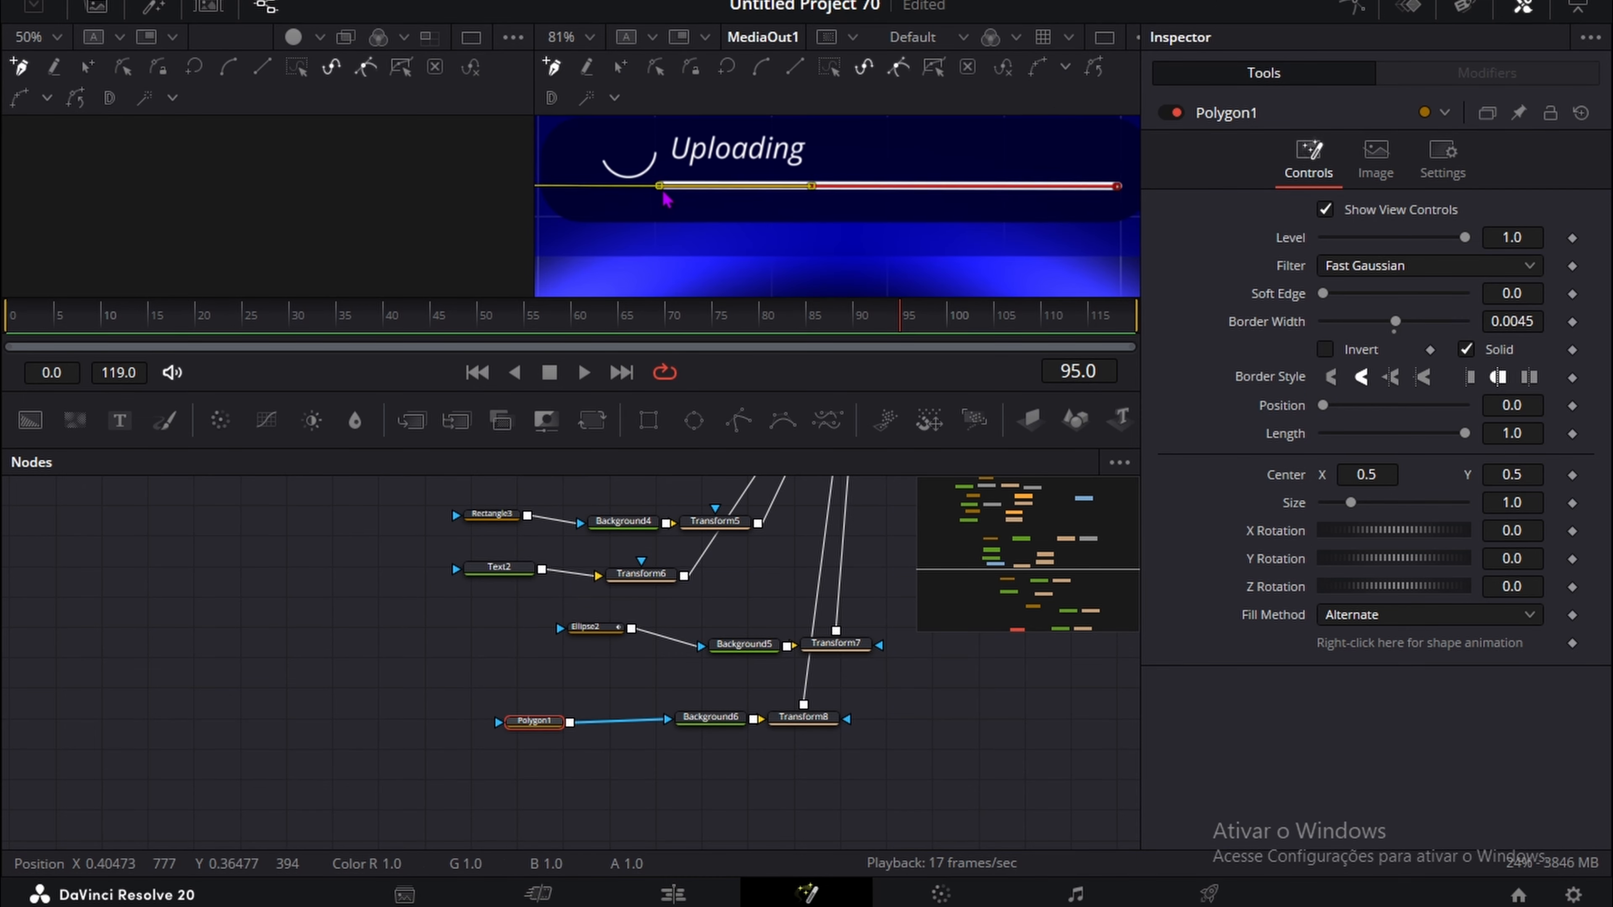
Step: Change Background6's colour to dark grey #545454 for the progress track
left_click(711, 718)
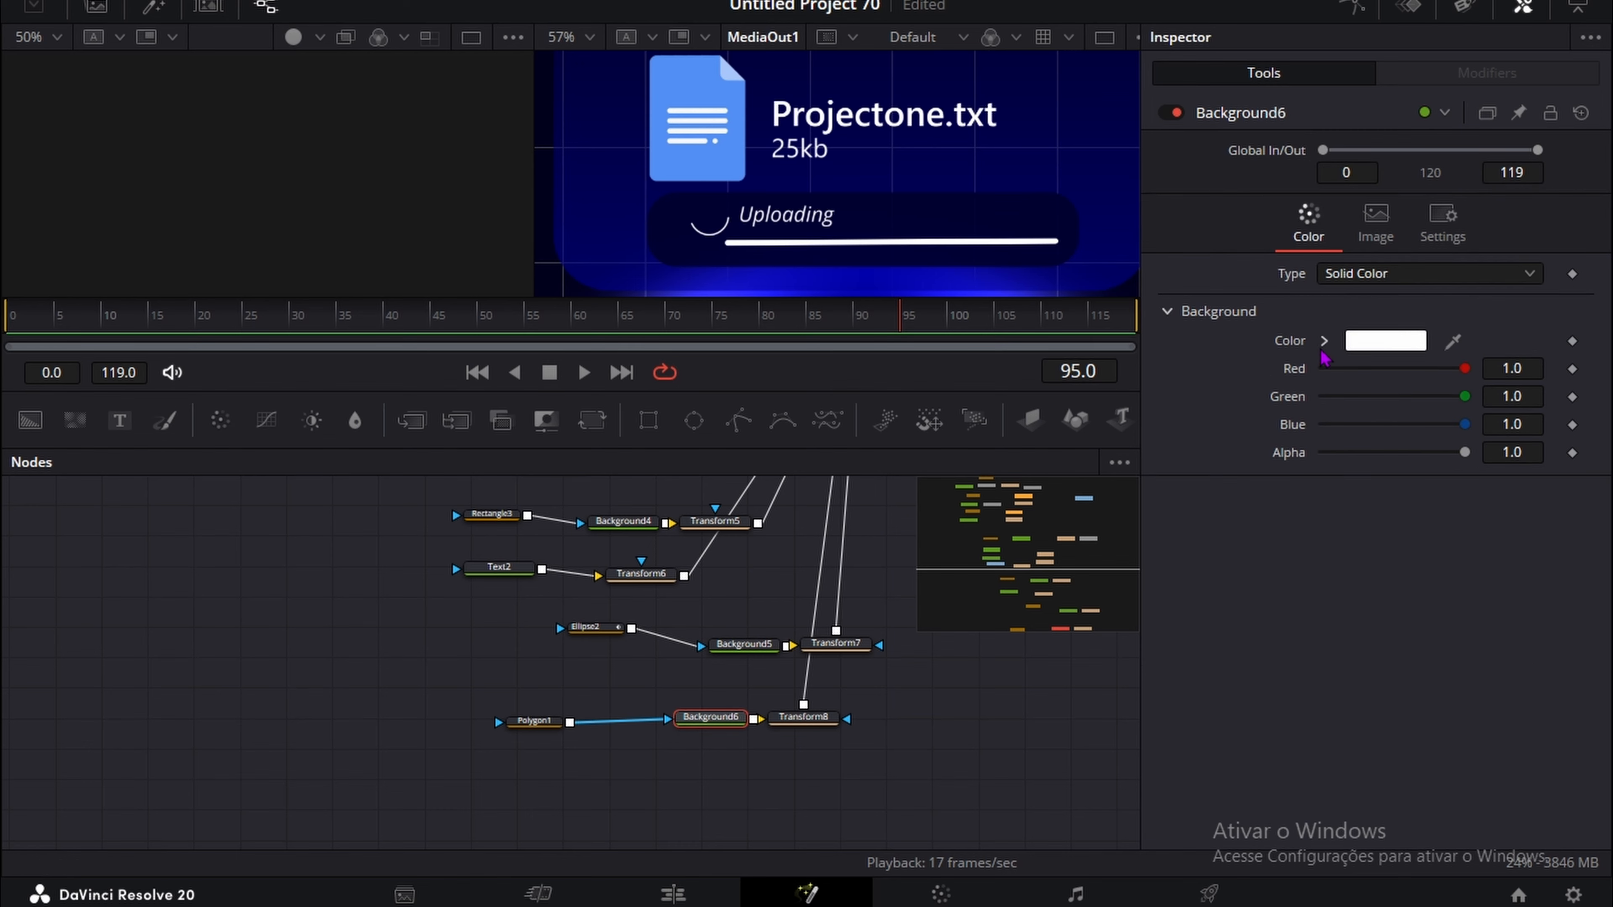
left_click(1381, 341)
left_click(1067, 380)
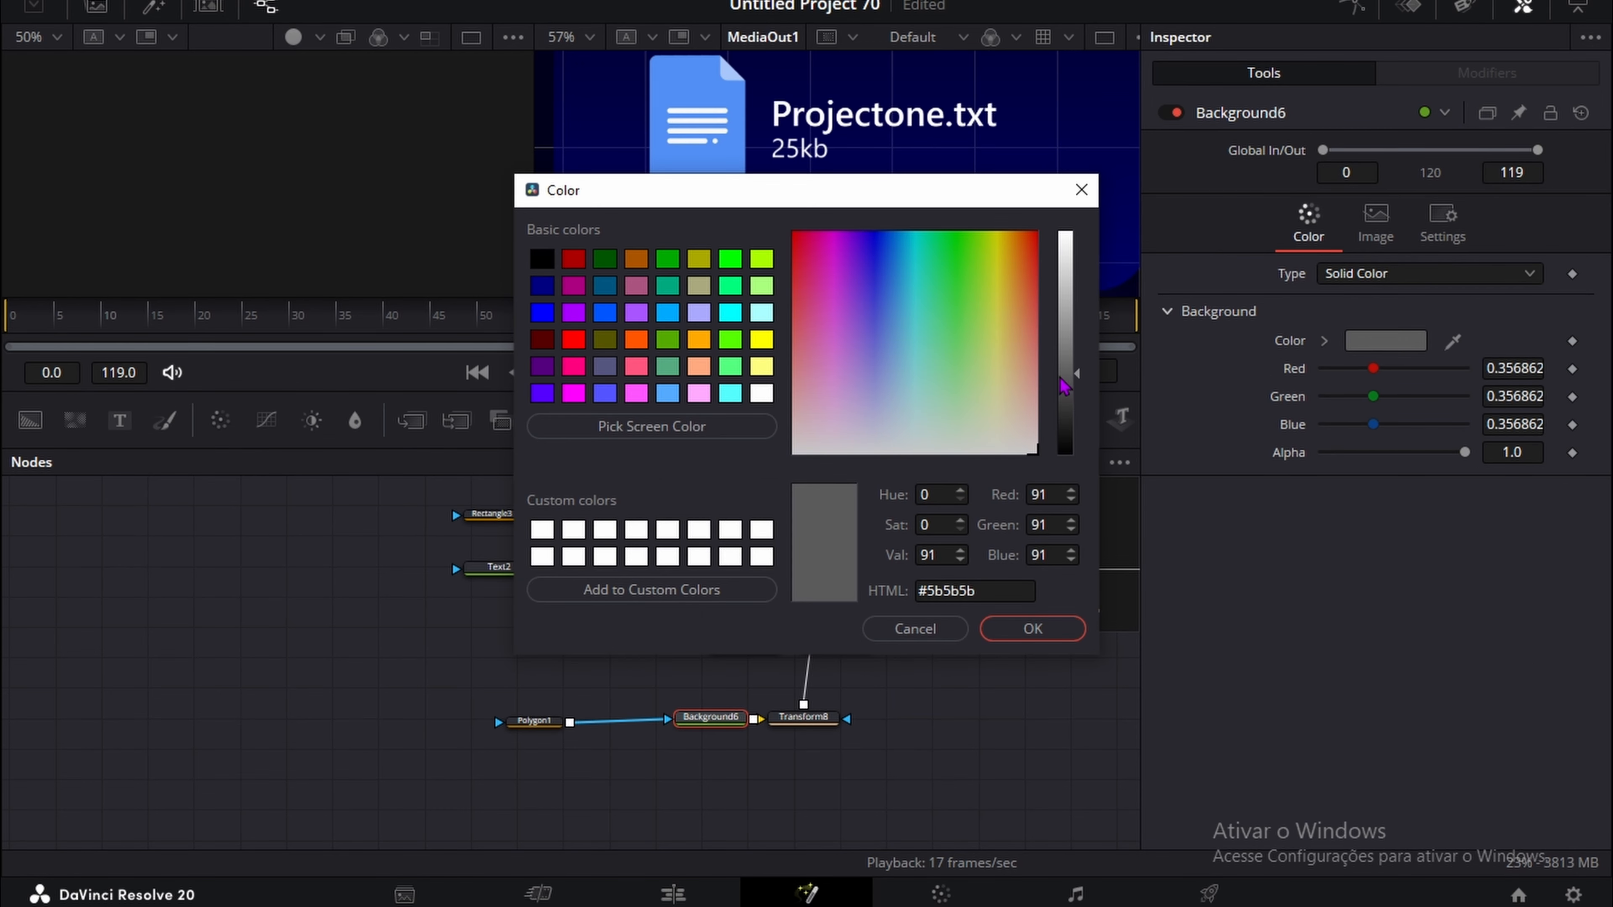
left_click(1065, 639)
Step: Duplicate the Polygon1, Background6 and Transform8 chain below the original and connect the copy into the composition
left_click_drag(889, 776, 556, 724)
key("ctrl+c")
key("ctrl+v")
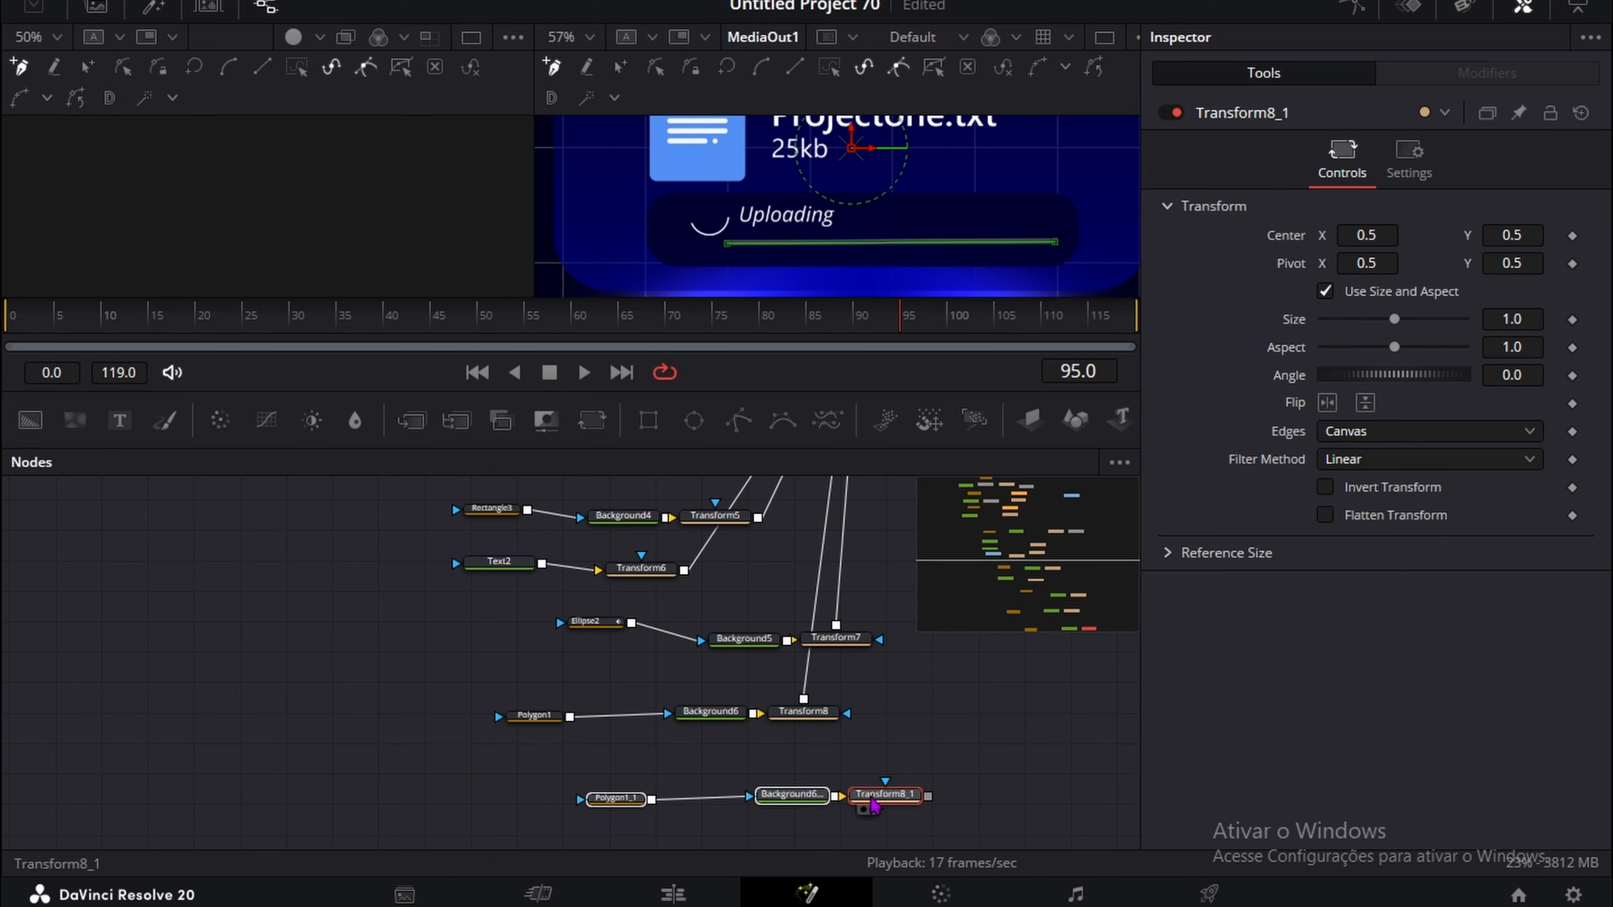
left_click_drag(871, 798, 838, 553)
left_click(849, 789)
scroll(603, 594, "down", 5)
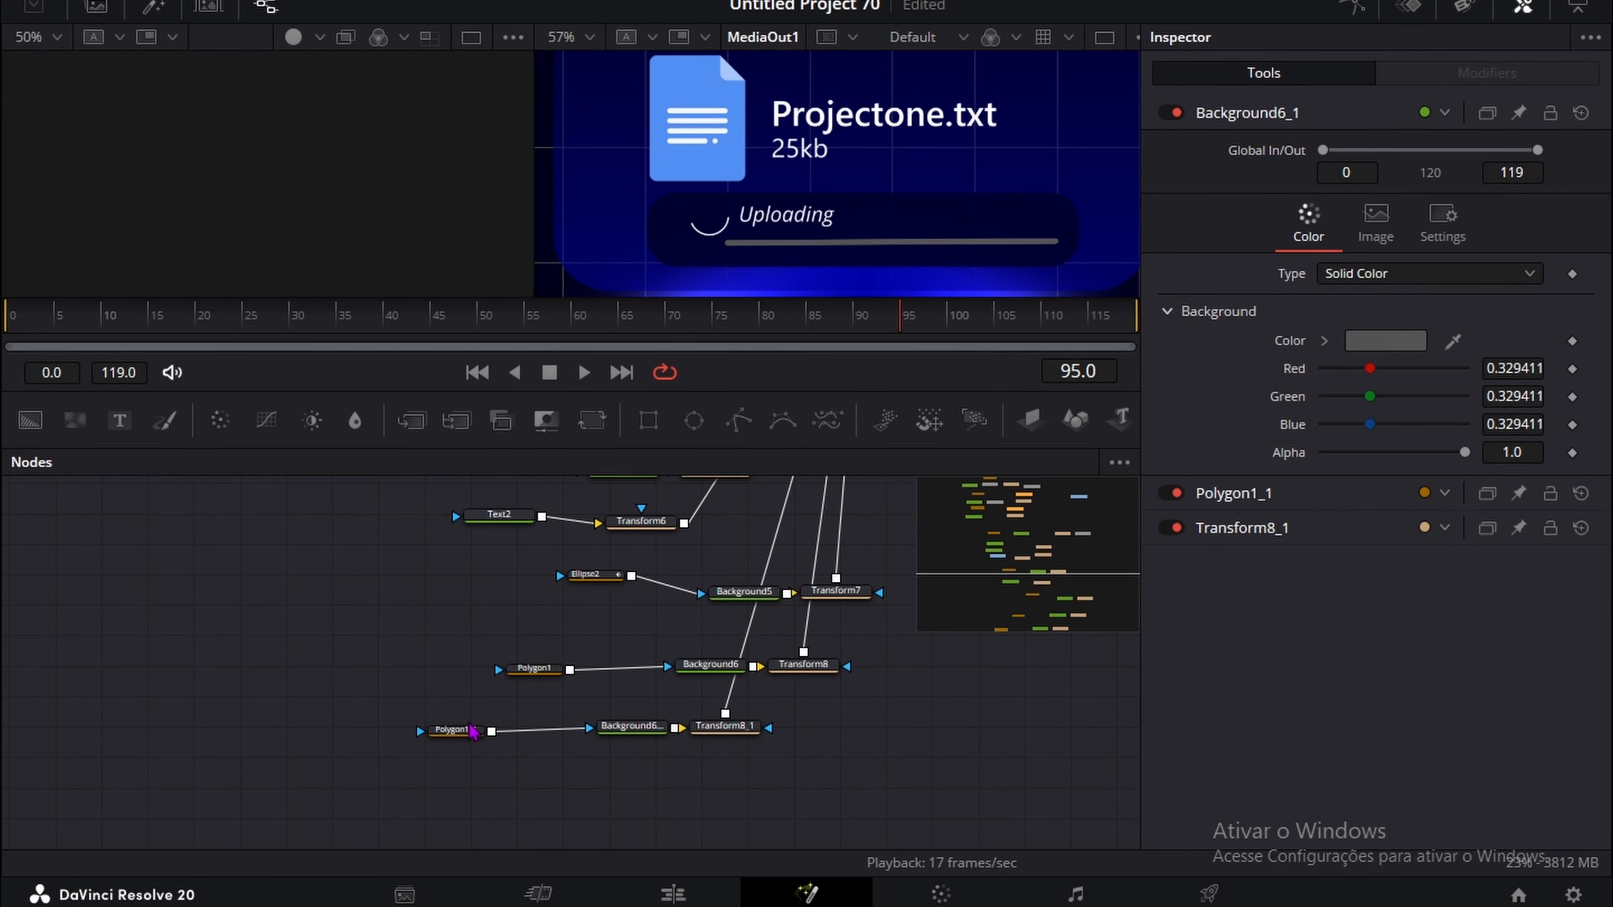
Step: Change the duplicated Background6_1's colour to near-white, with red, green and blue at 0.992156
left_click(632, 726)
left_click(1385, 341)
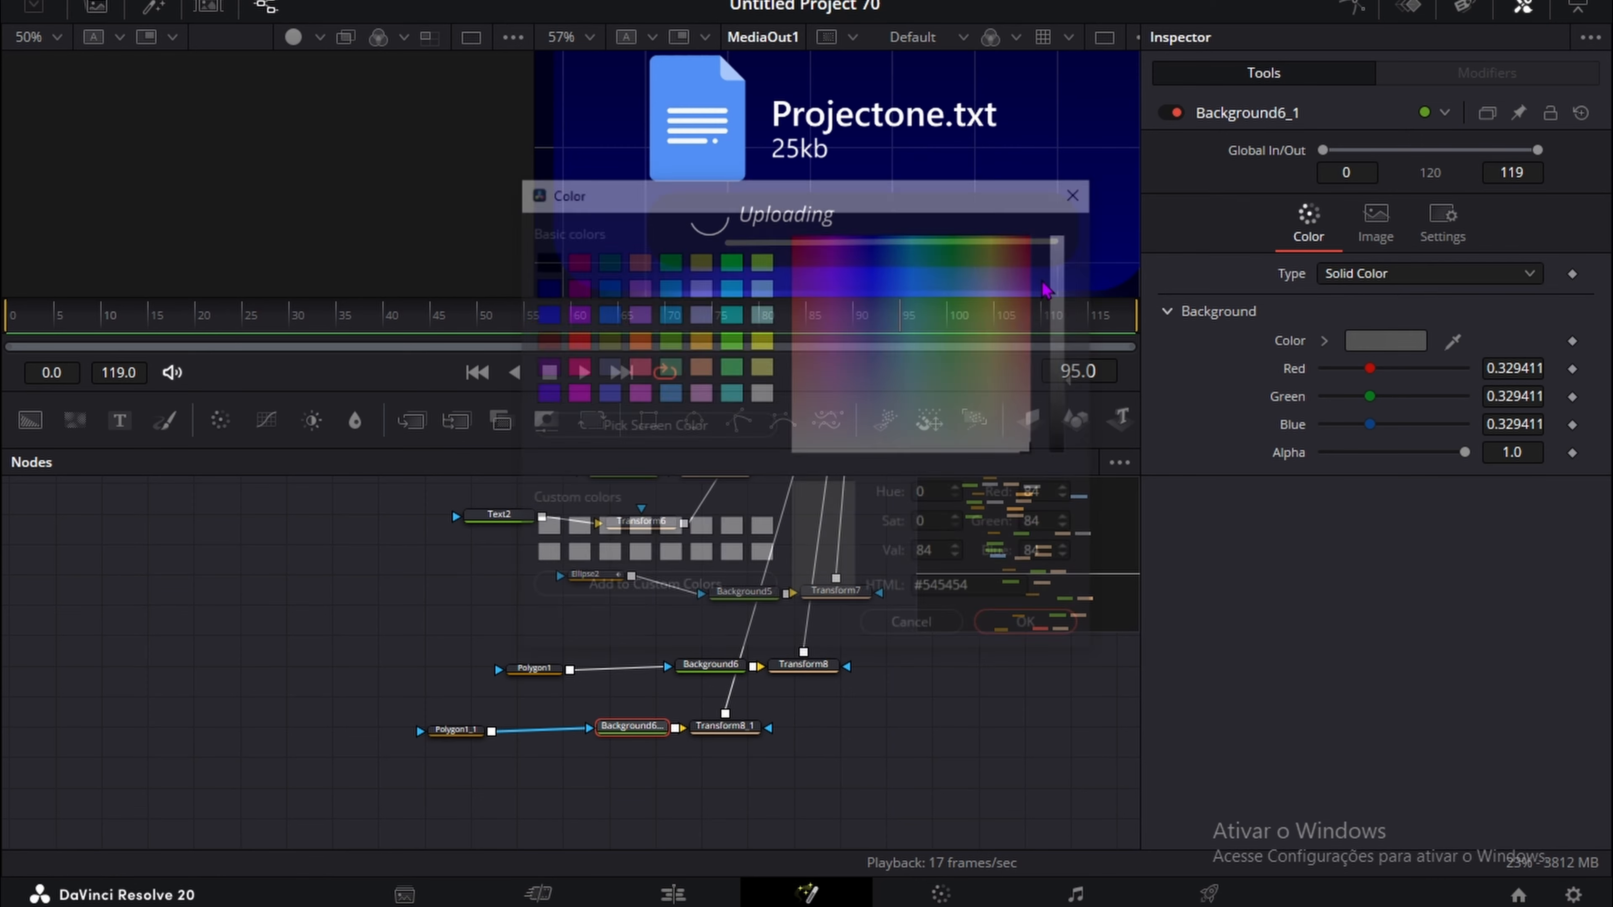
left_click(1056, 243)
left_click(1025, 621)
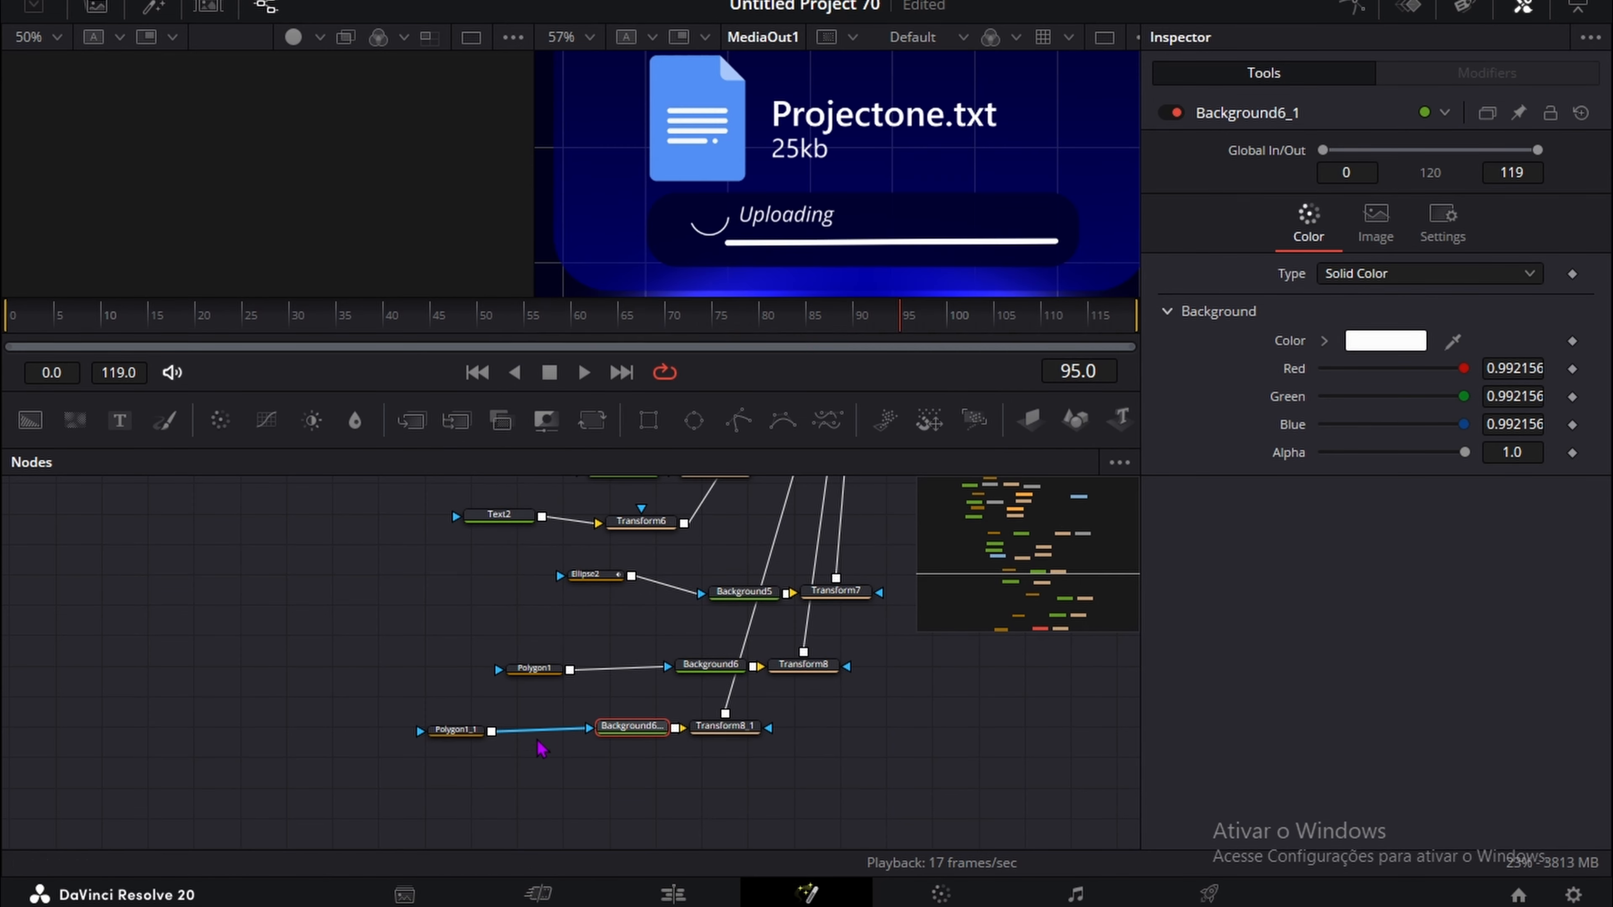
Step: Shorten Polygon1_1's Length to 0.007 and keyframe it at frame 15
left_click(470, 737)
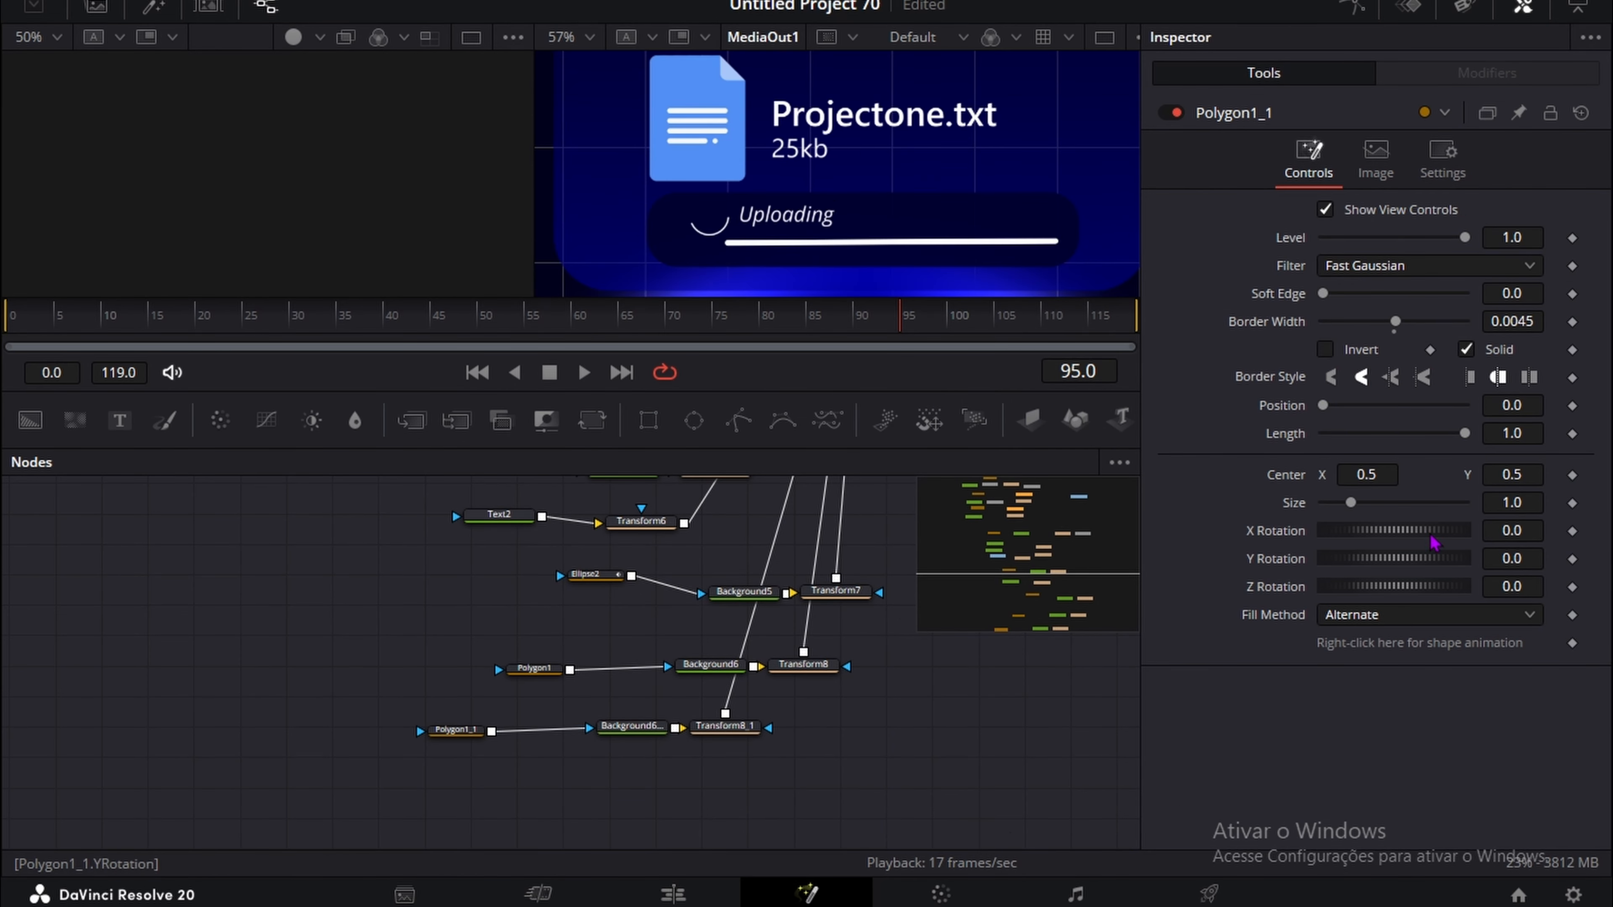
left_click_drag(1465, 434, 1334, 433)
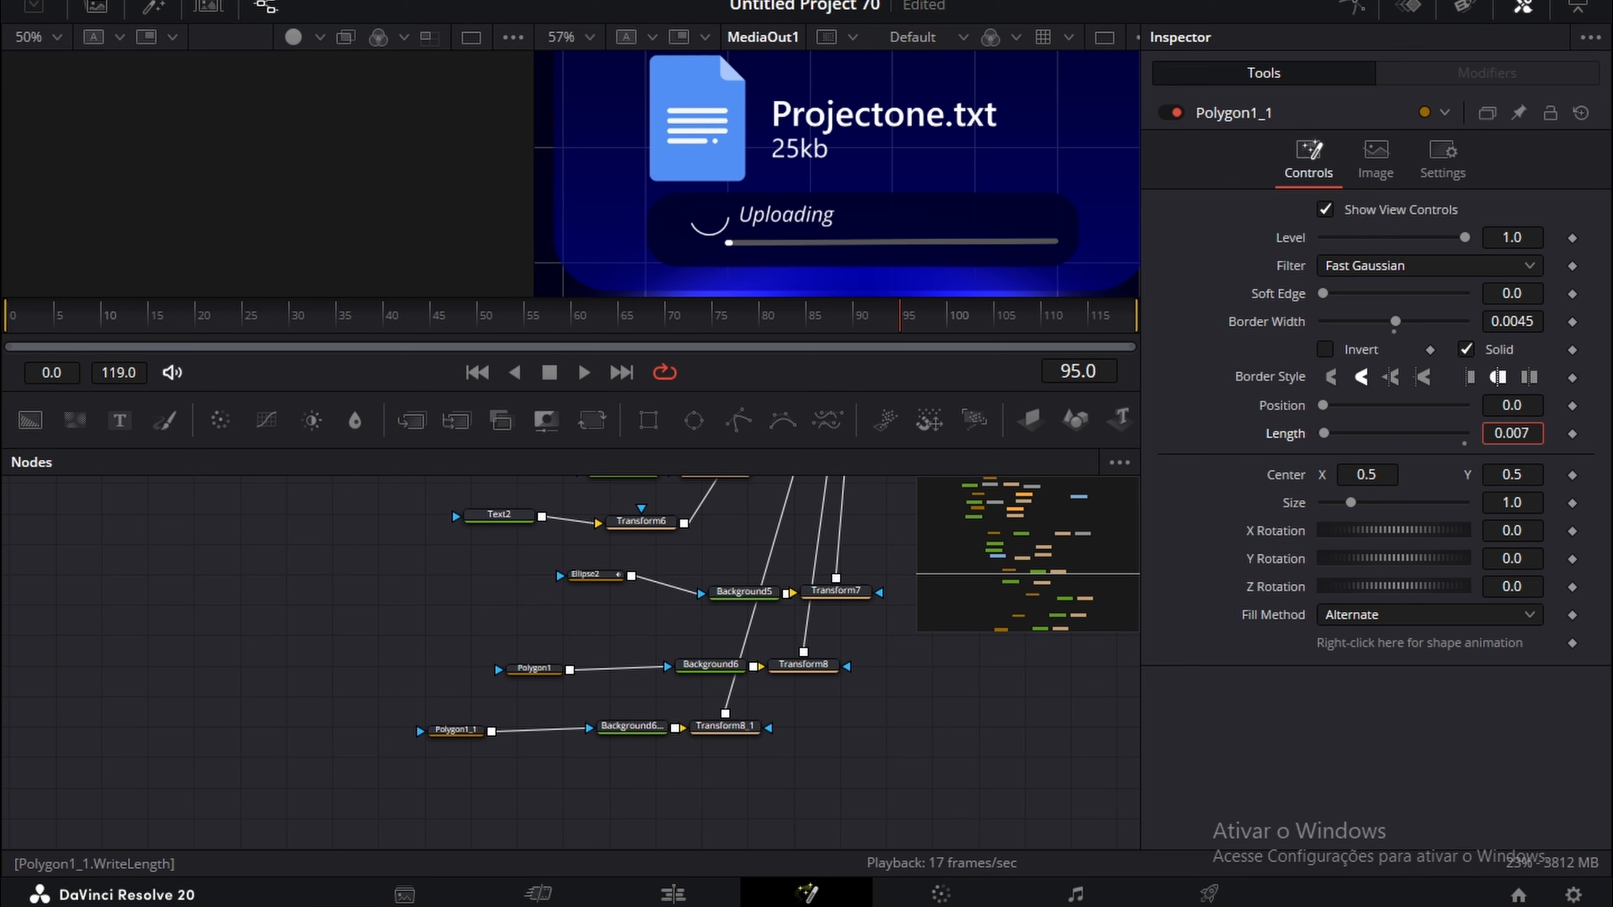
left_click_drag(331, 323, 131, 310)
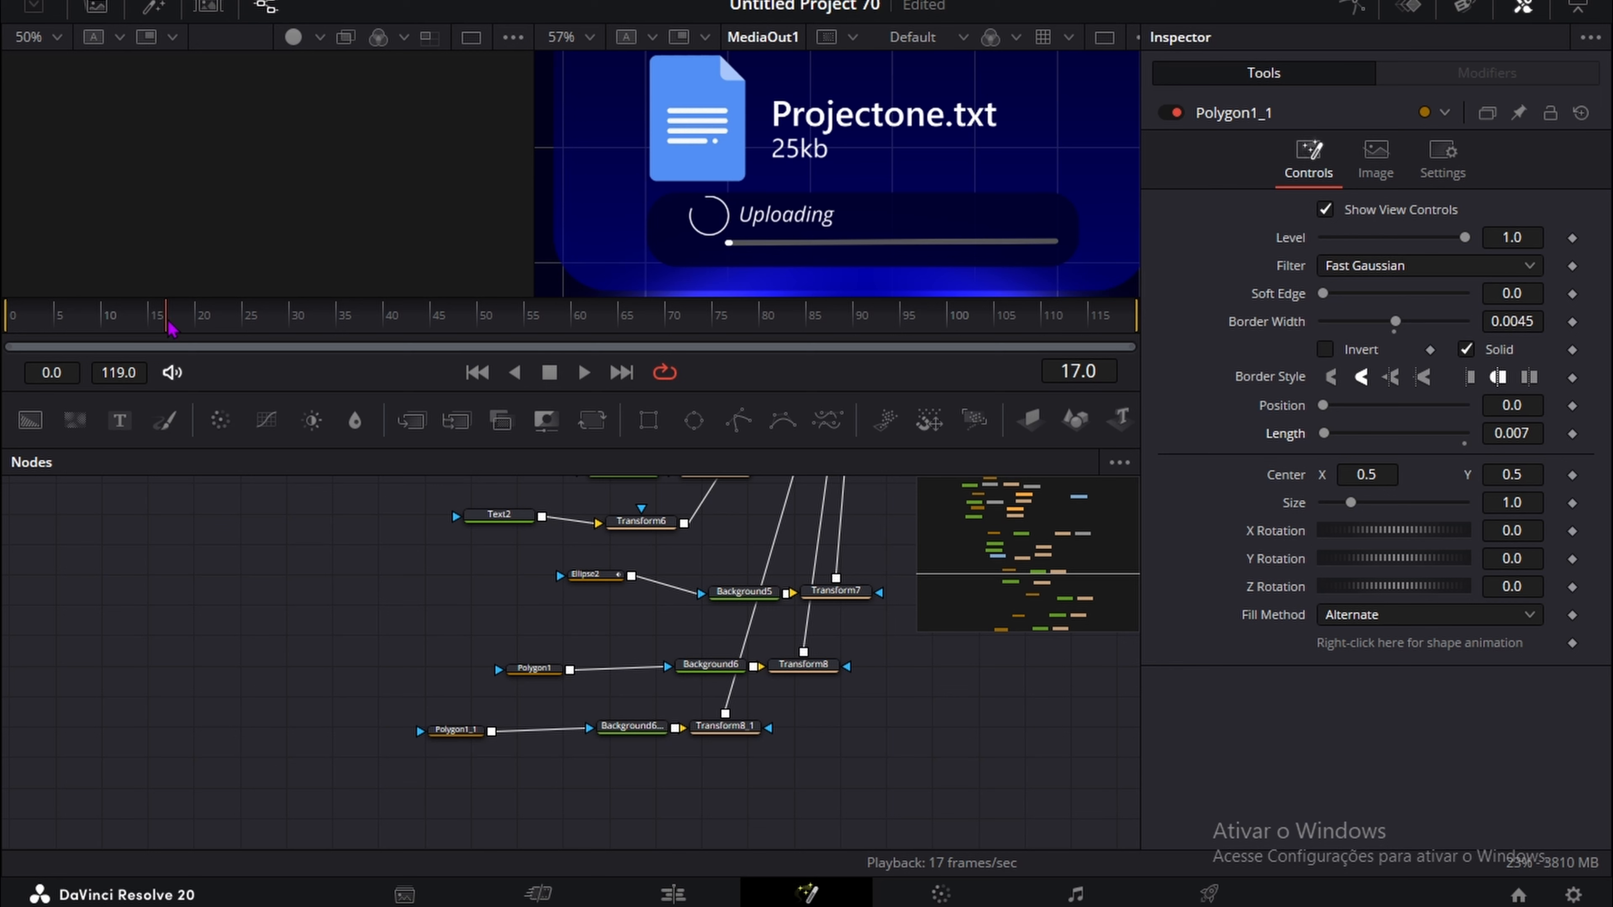
left_click(1573, 433)
Step: Keyframe Polygon1_1's Length at 0.241 on frame 35, 0.487 on frame 69 and 1.0 on frame 112
left_click_drag(199, 330, 340, 326)
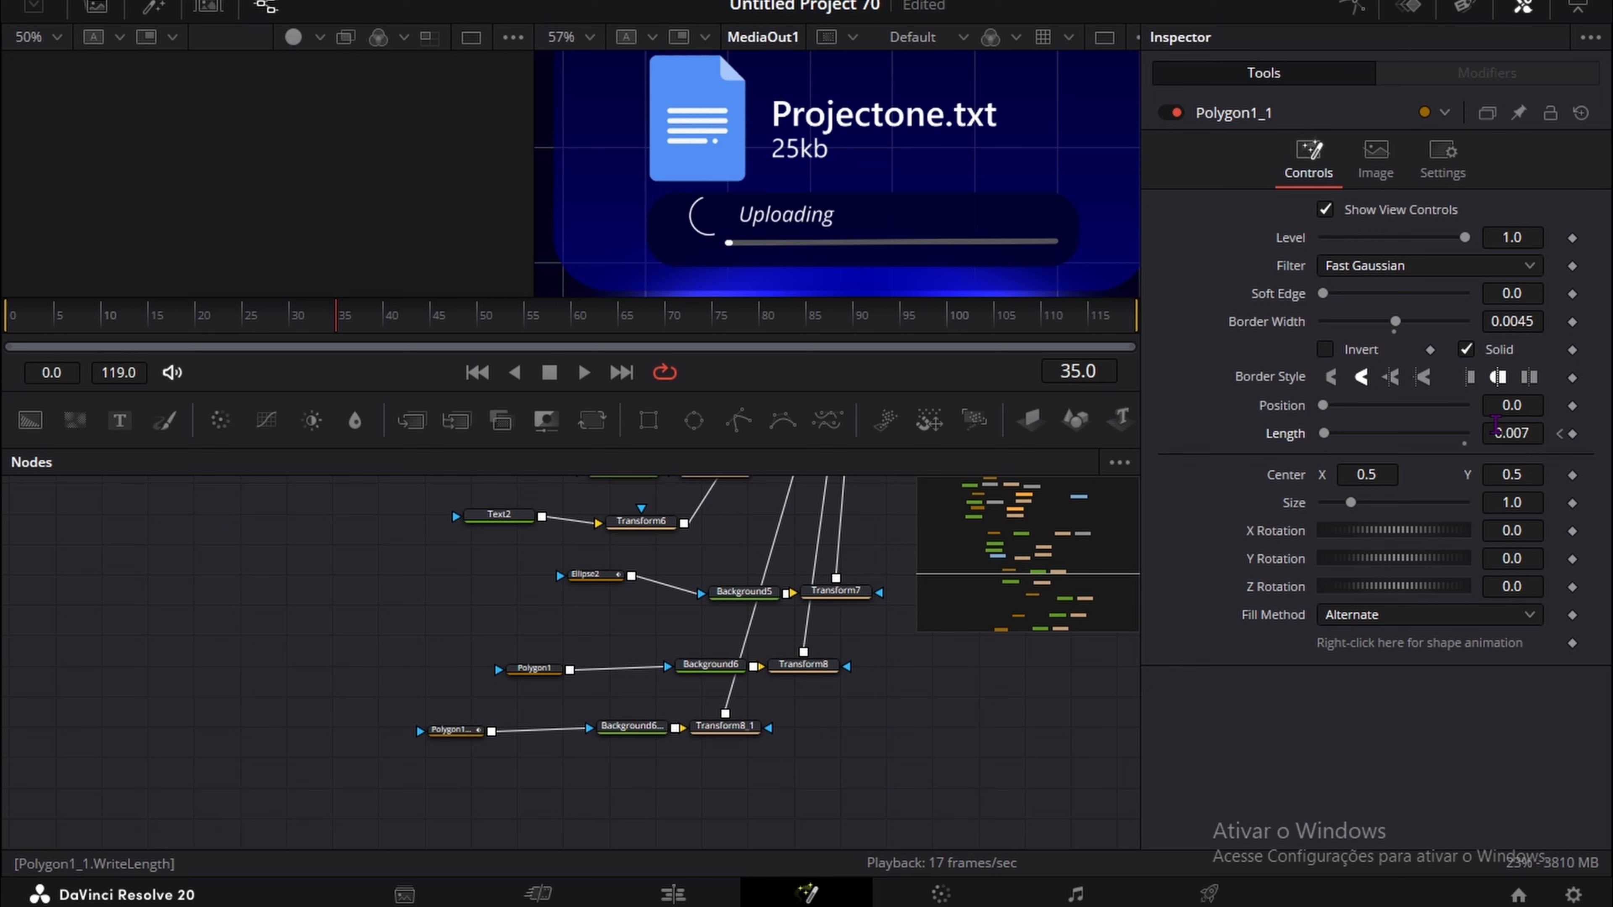
left_click_drag(1324, 434, 1357, 434)
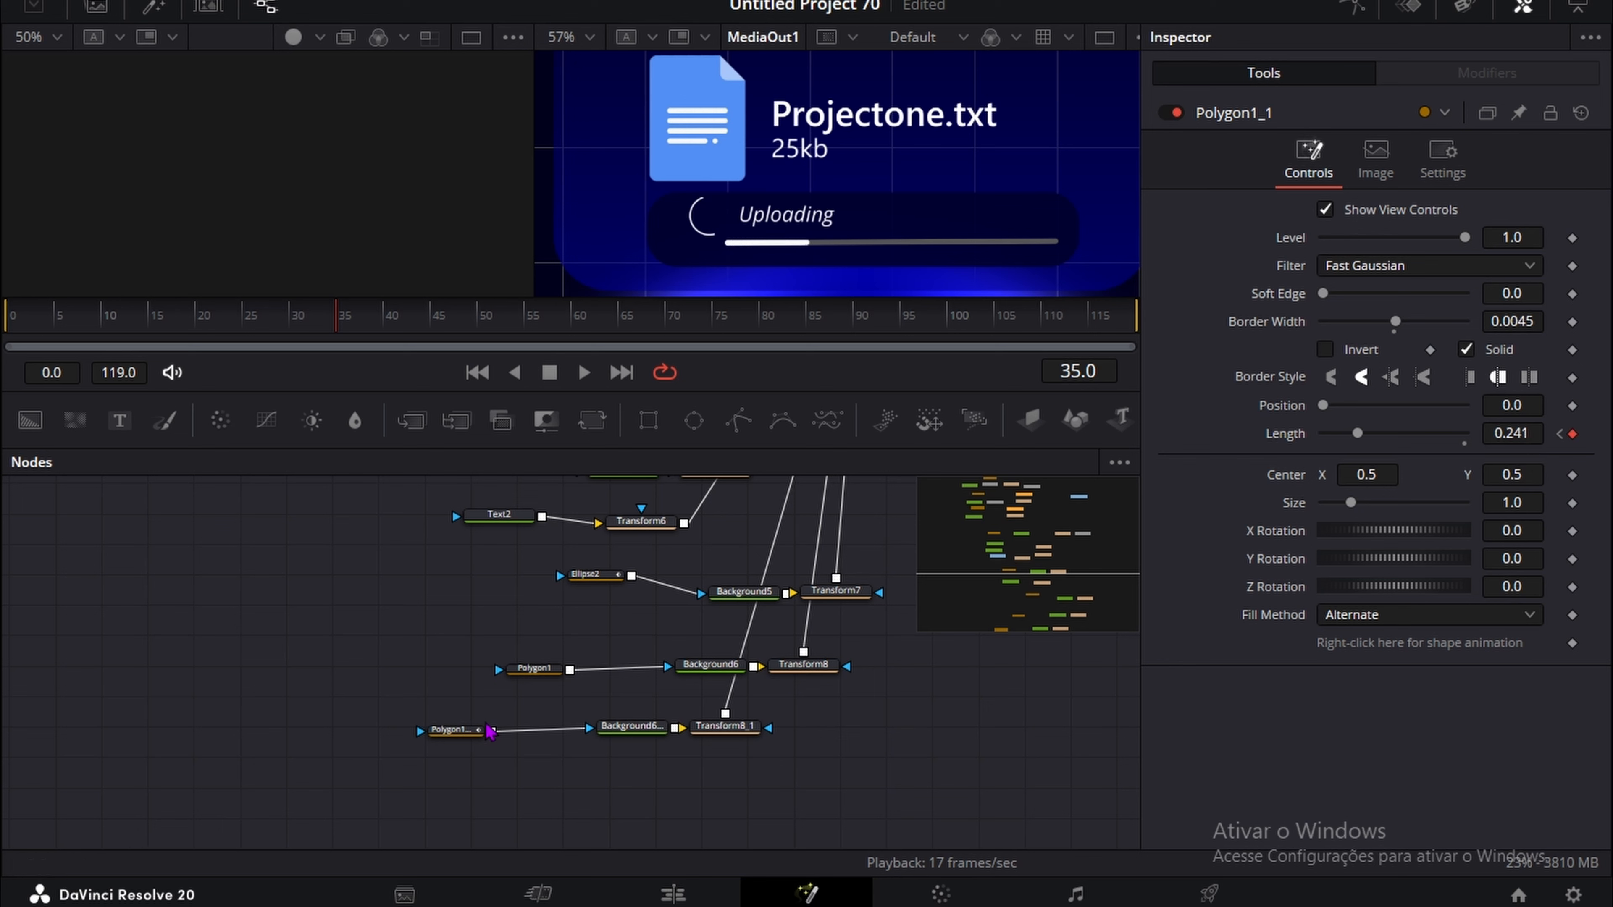
left_click(466, 731)
left_click_drag(360, 328, 655, 340)
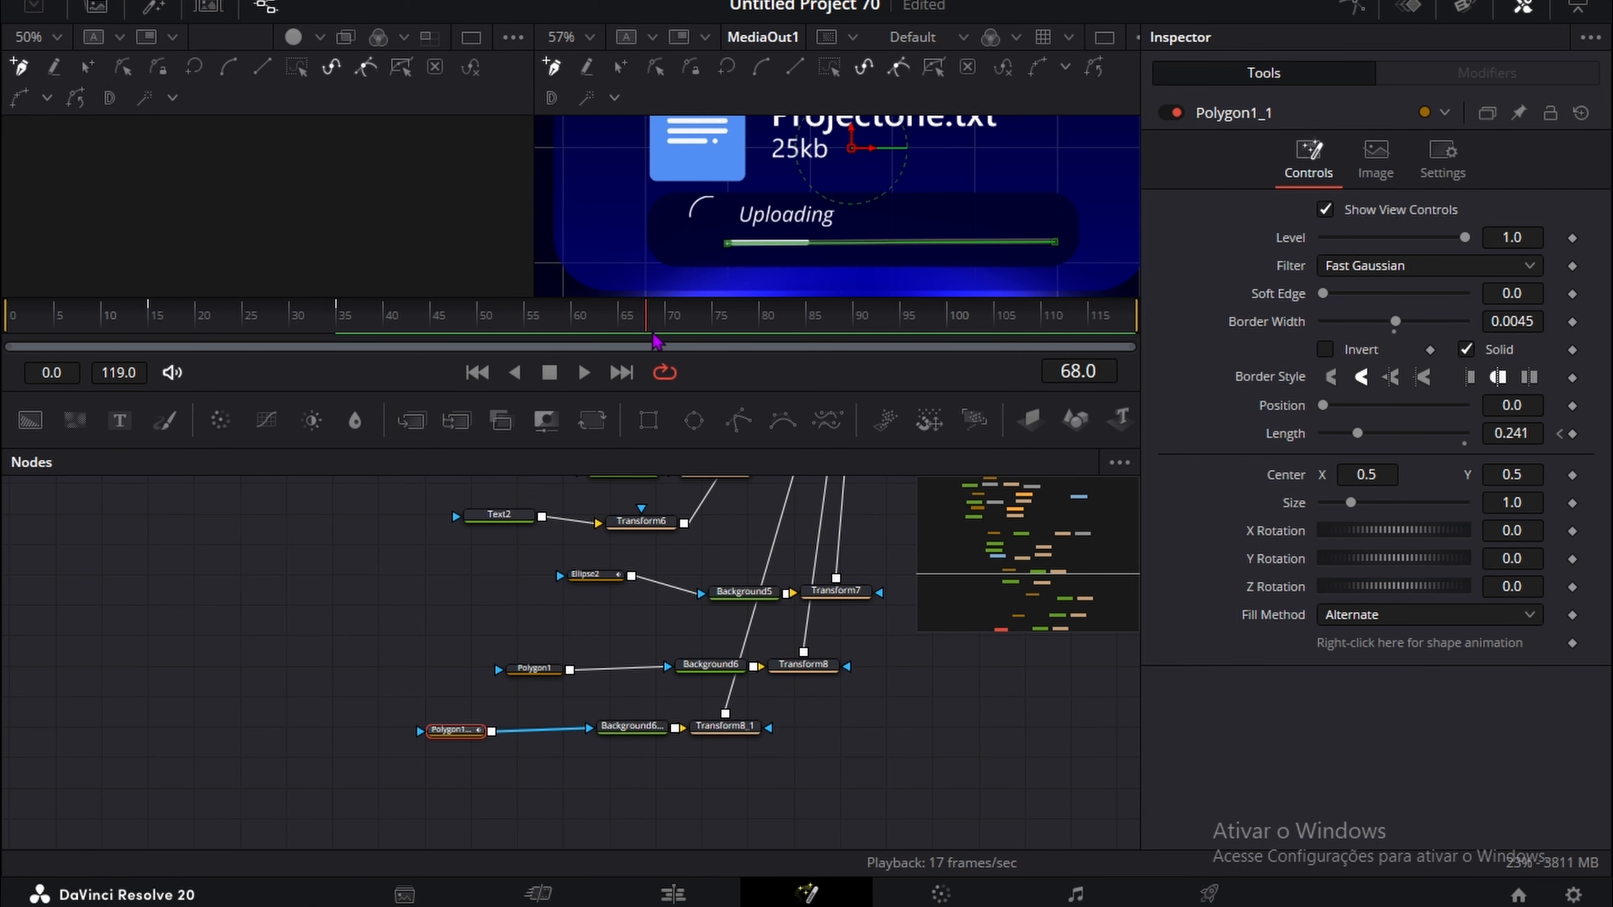
left_click_drag(1357, 434, 1392, 434)
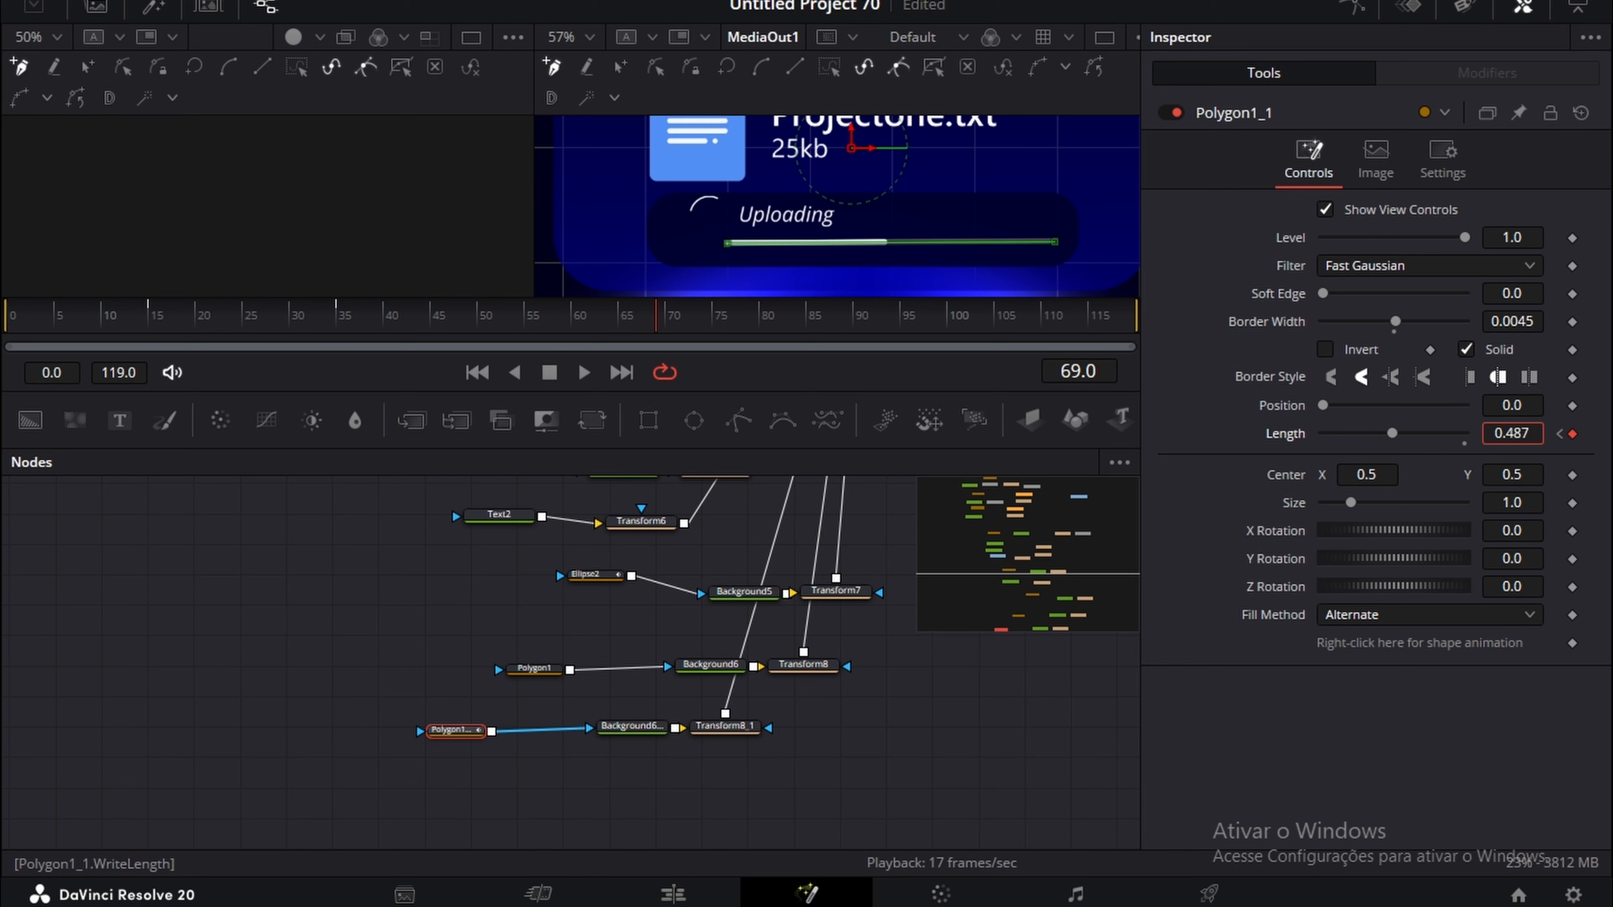
left_click_drag(660, 338, 1067, 343)
left_click_drag(1510, 434, 1543, 434)
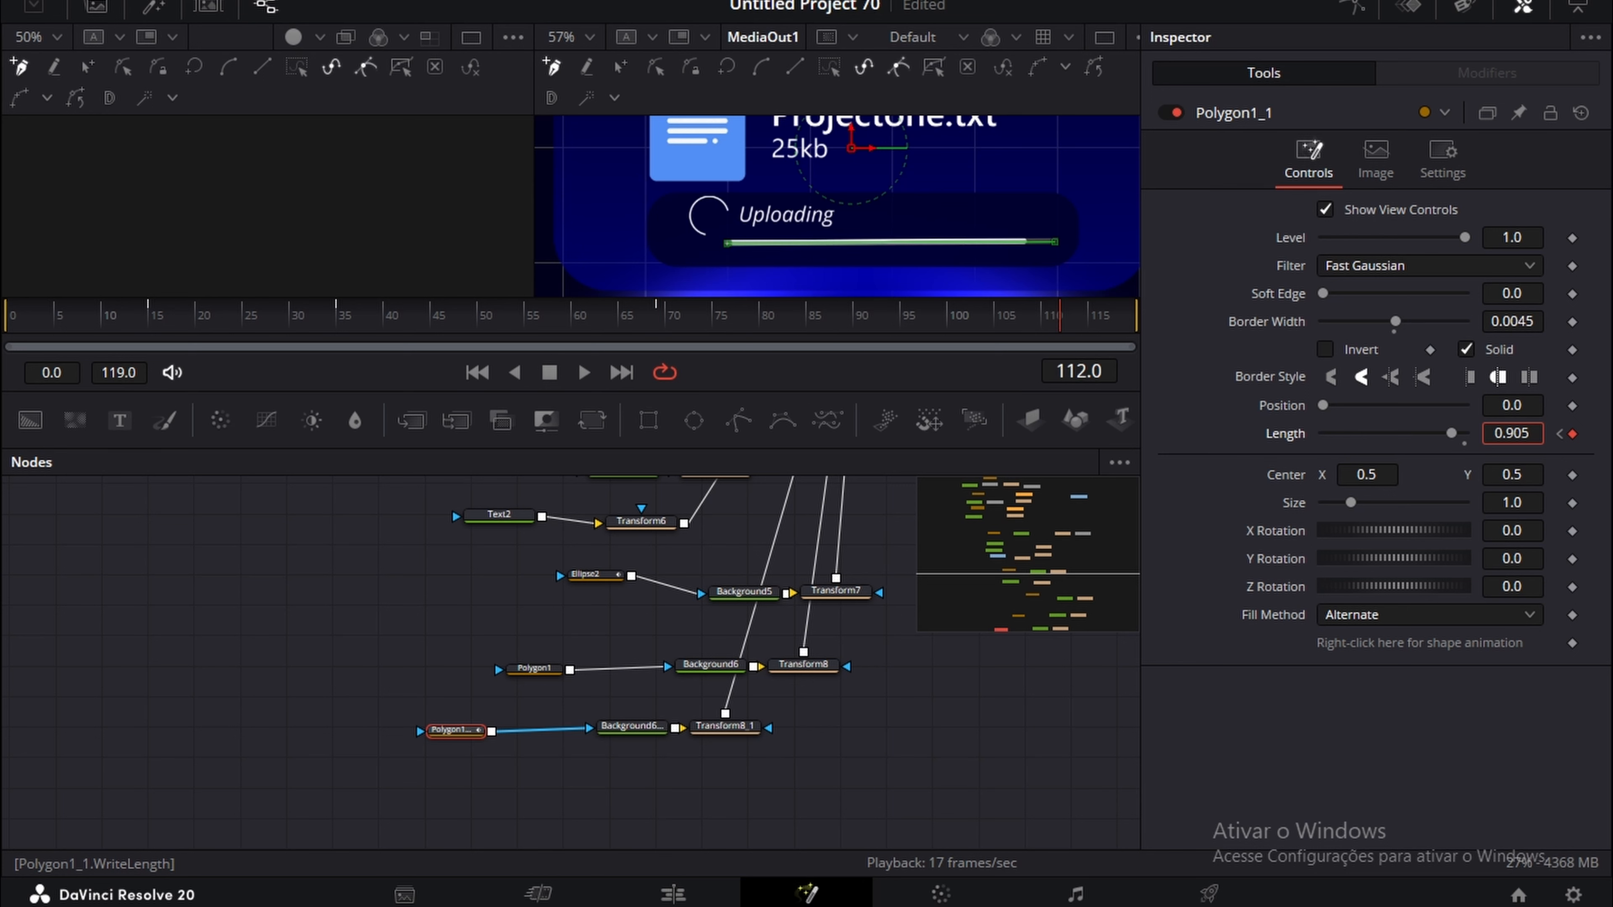
left_click(929, 742)
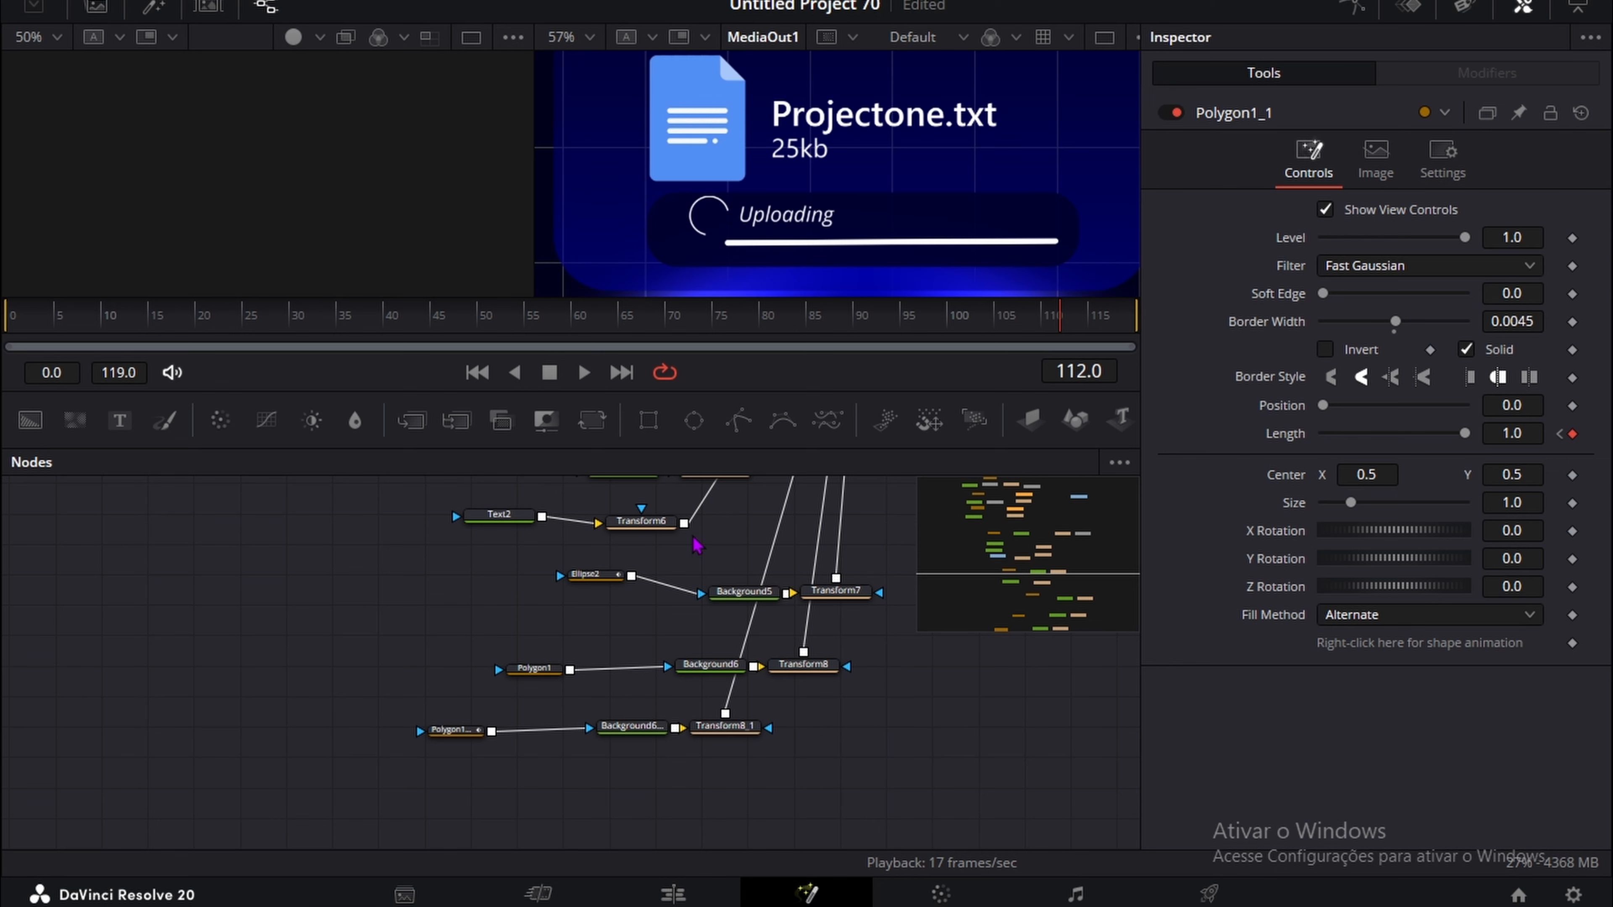
Step: Insert a Neo Glow effect between Background6_1 and Transform8_1 and change its Quality option
left_click_drag(631, 726, 601, 725)
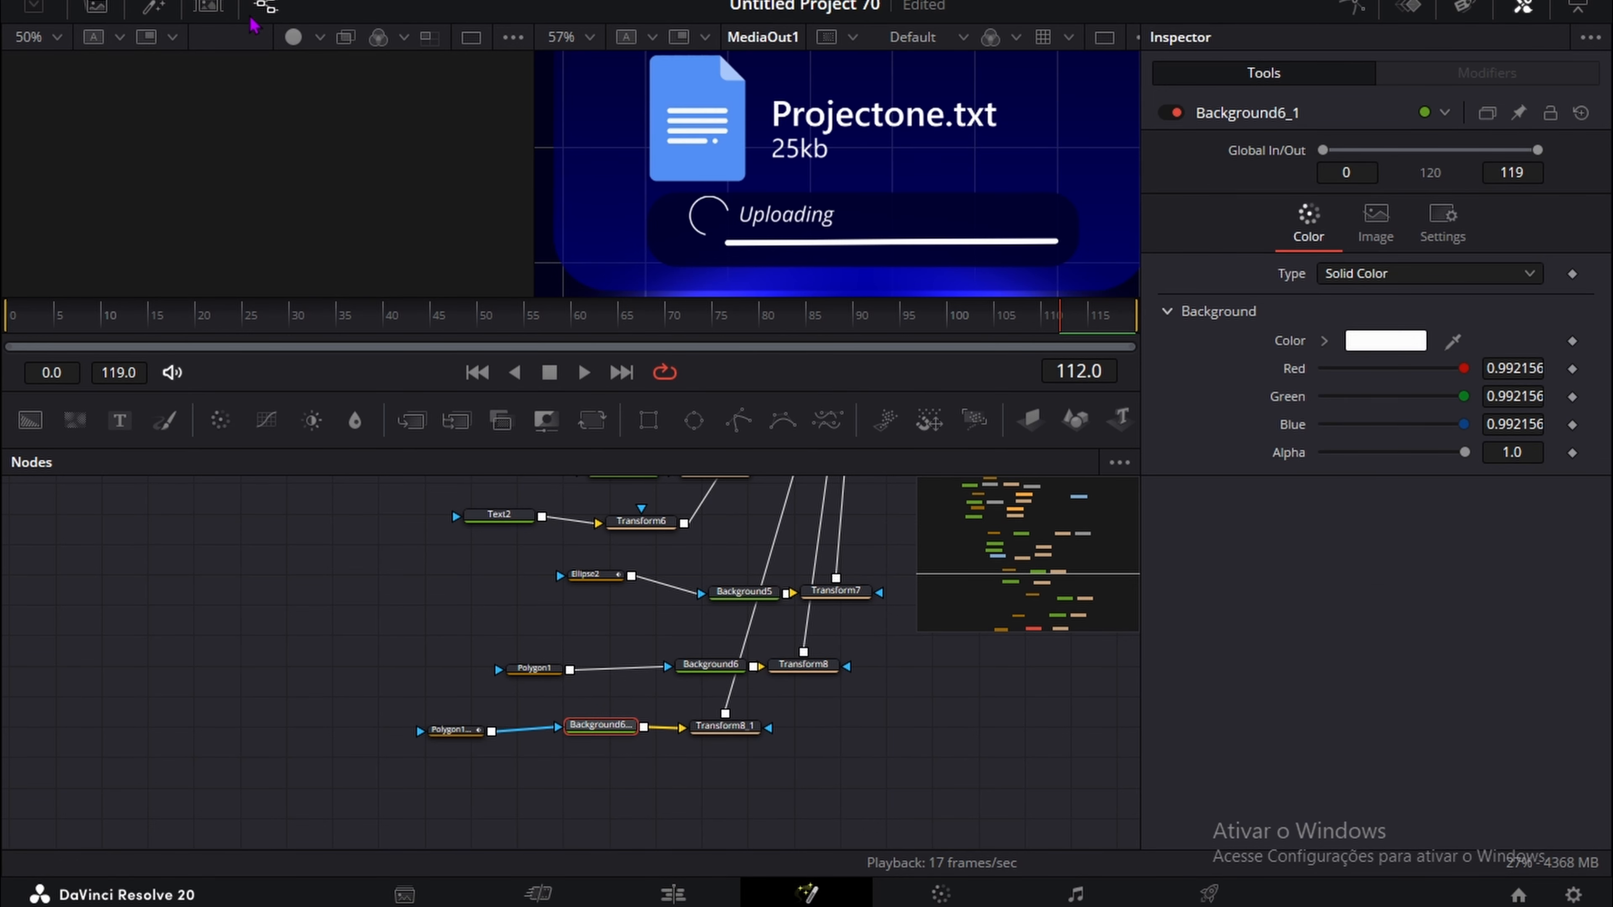
left_click(151, 9)
double_click(330, 155)
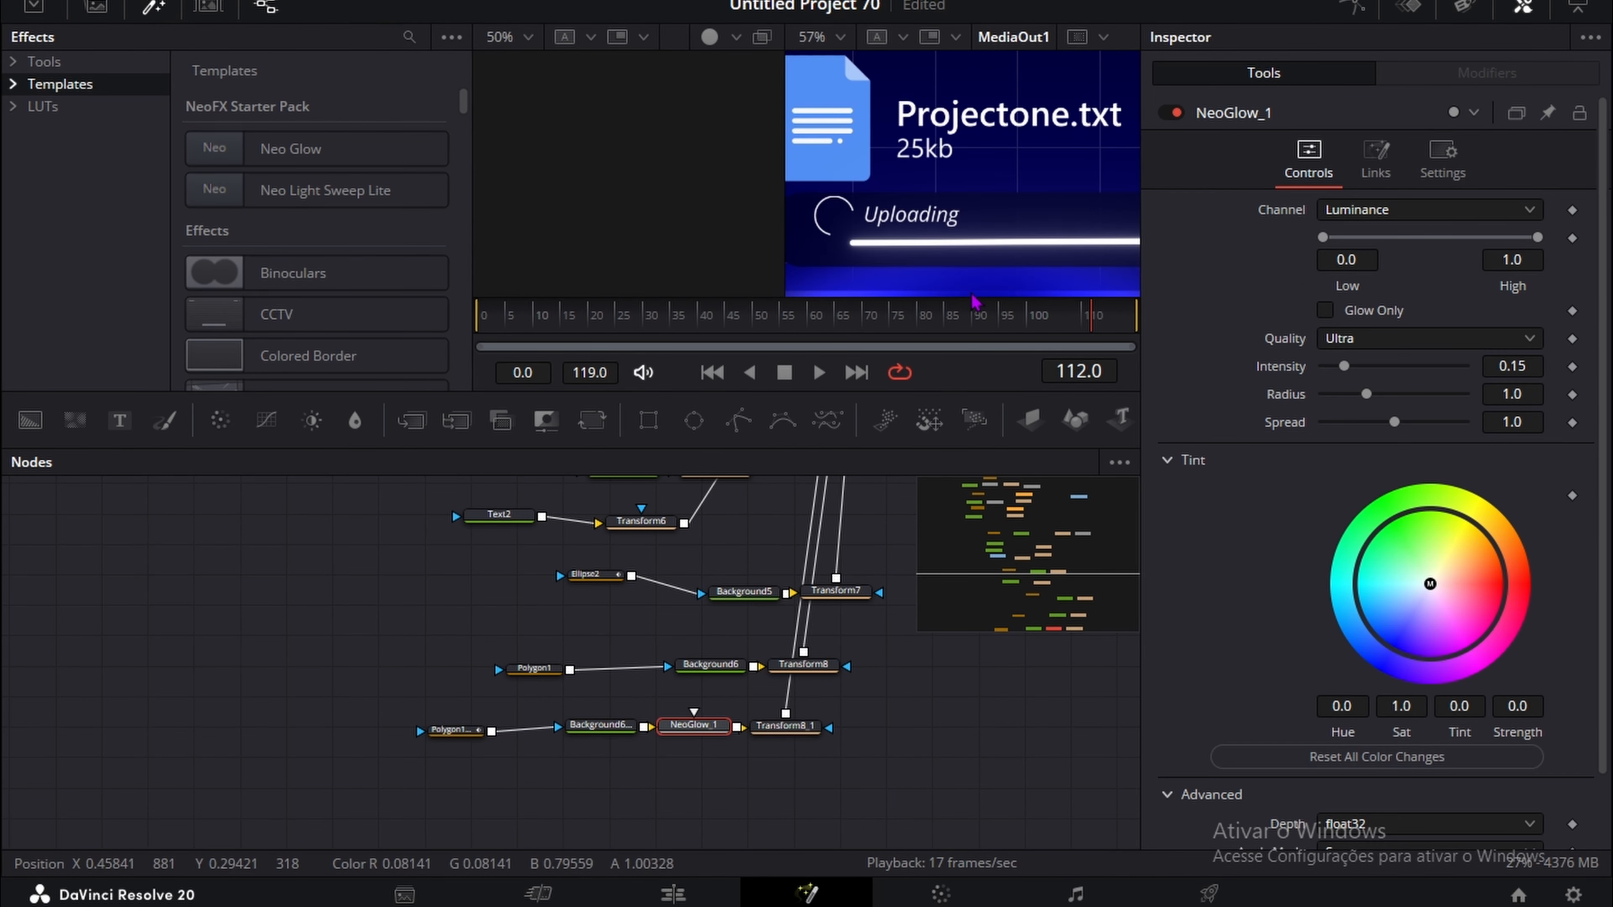
left_click(1333, 338)
left_click(1349, 393)
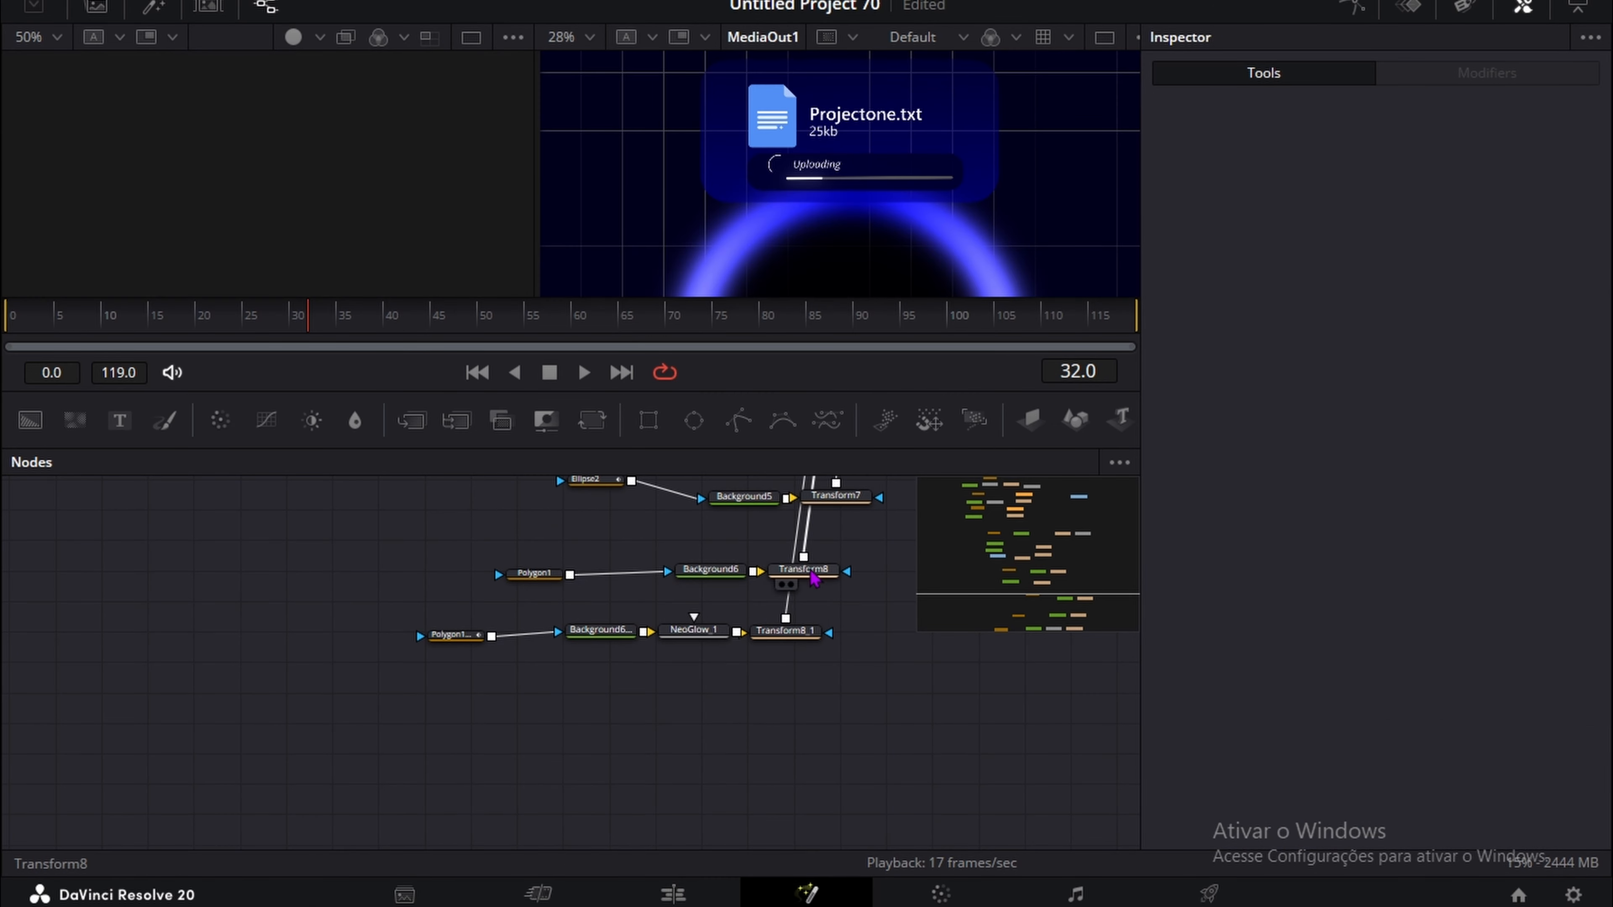
Step: Keyframe the Center, Width and Height of the card's Rectangle2 mask at frames 0 and 14
scroll(815, 579, "up", 15)
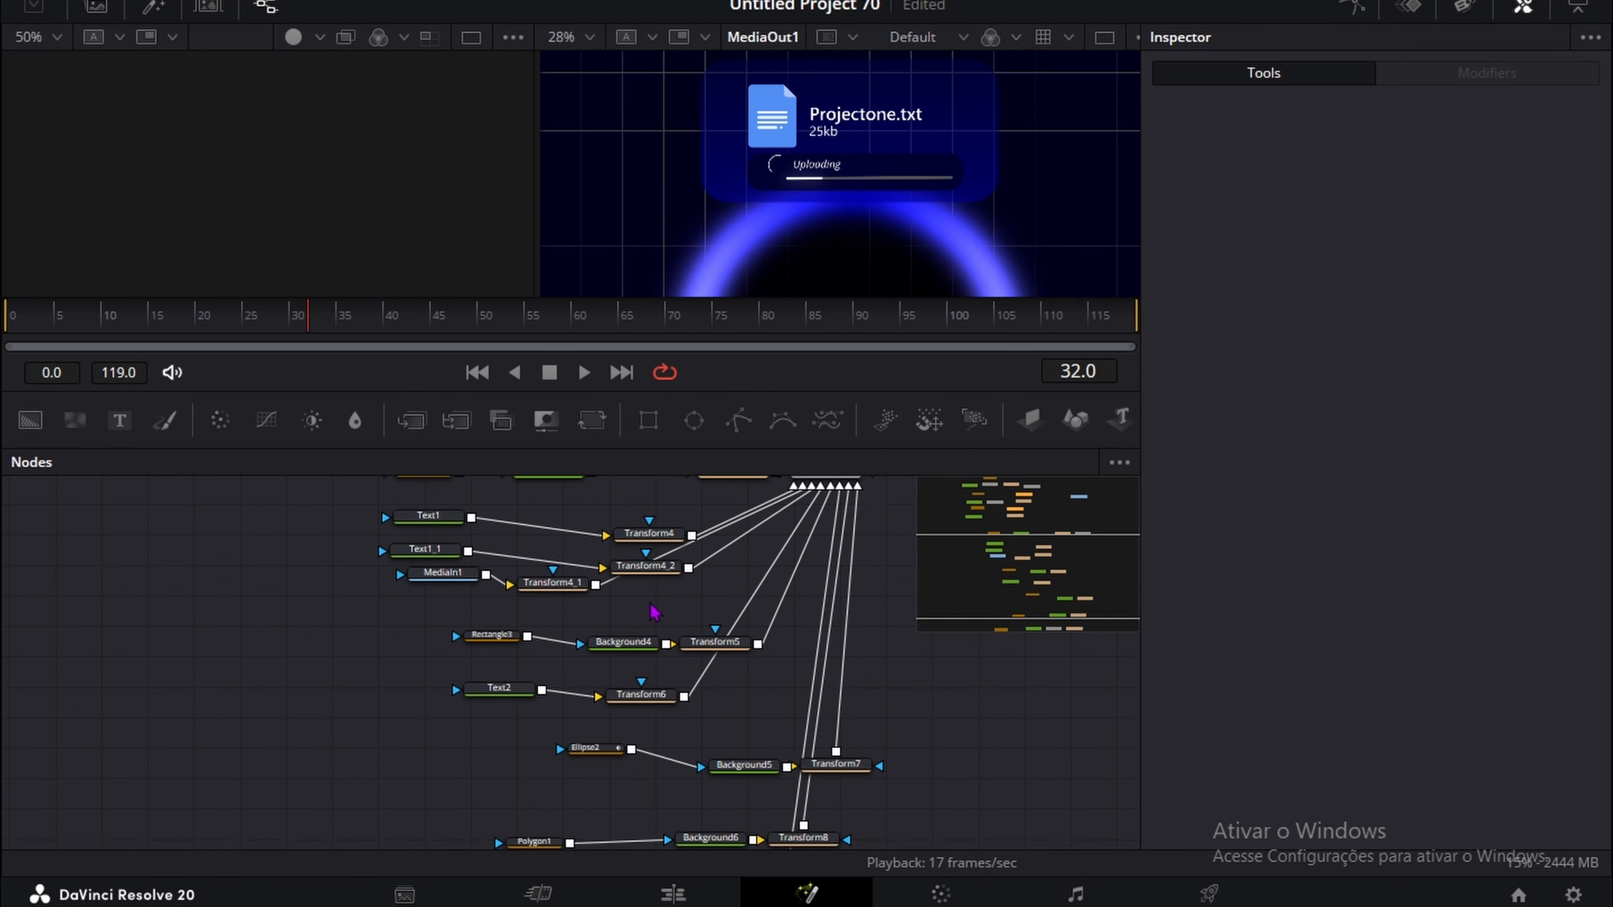
scroll(663, 639, "down", 2)
scroll(424, 630, "up", 2)
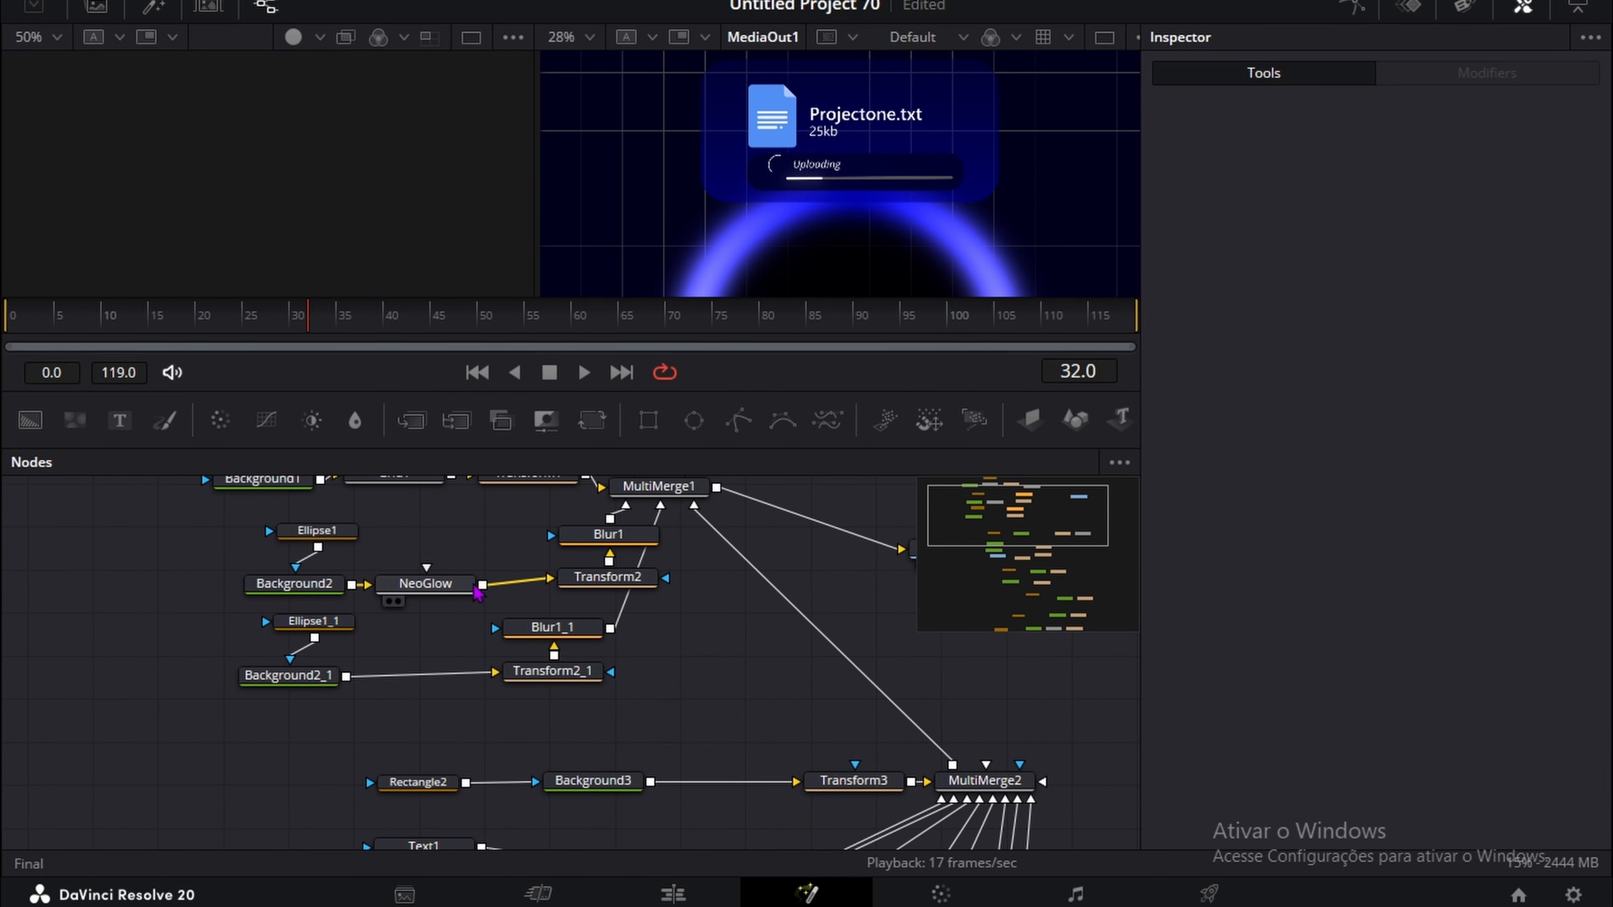
left_click(452, 786)
left_click_drag(310, 321, 7, 337)
left_click(1573, 448)
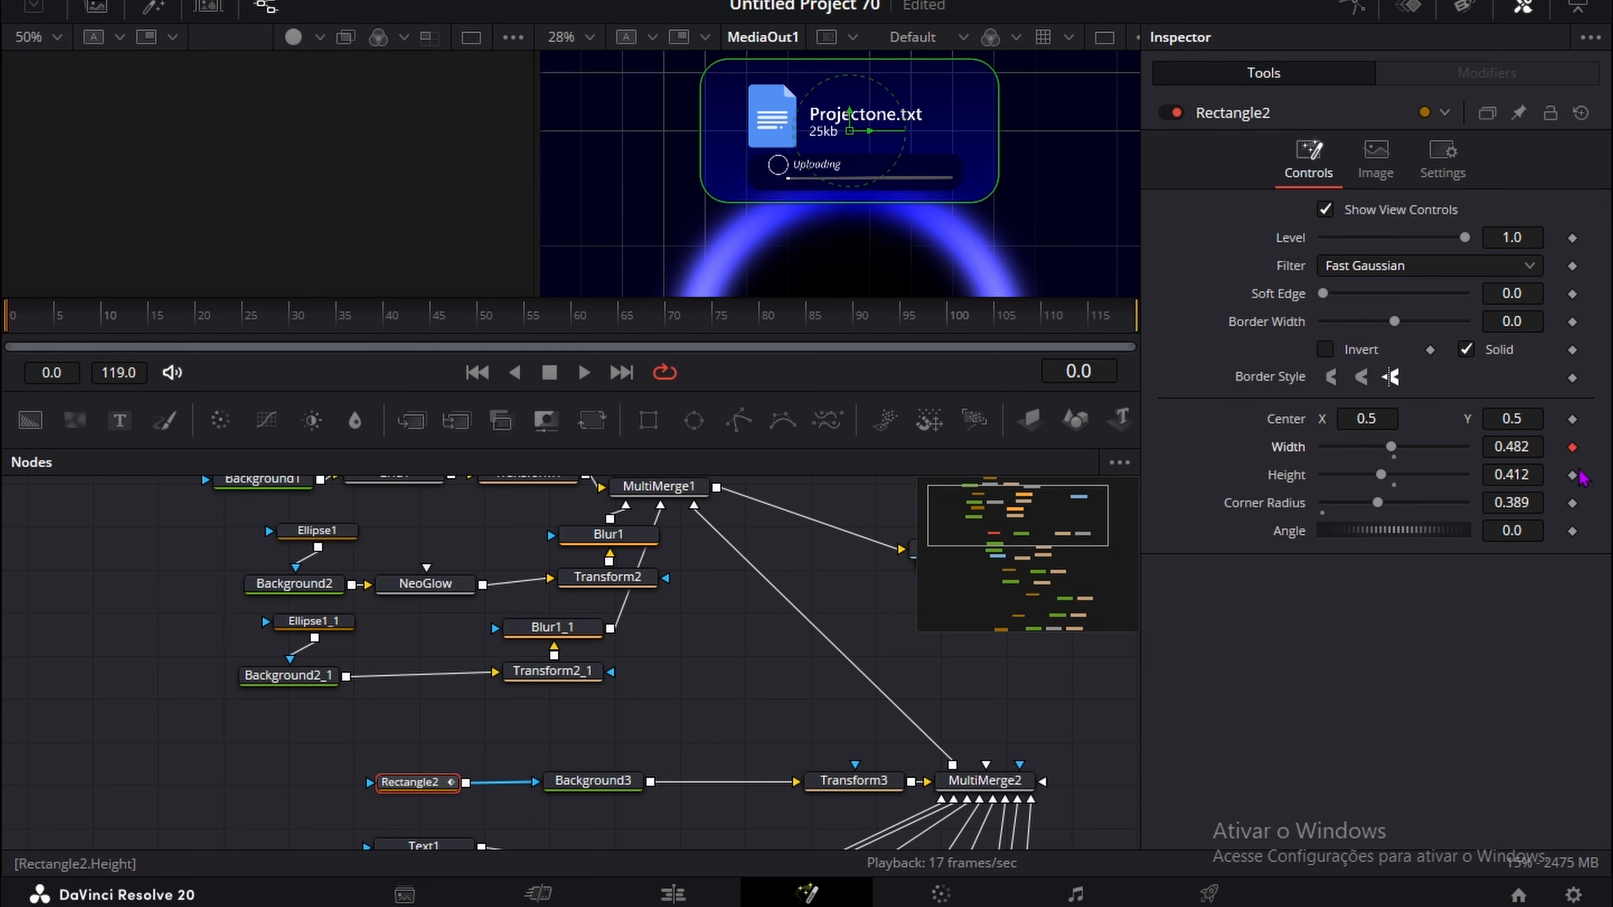
left_click(1573, 475)
left_click(48, 328)
left_click_drag(48, 327, 140, 324)
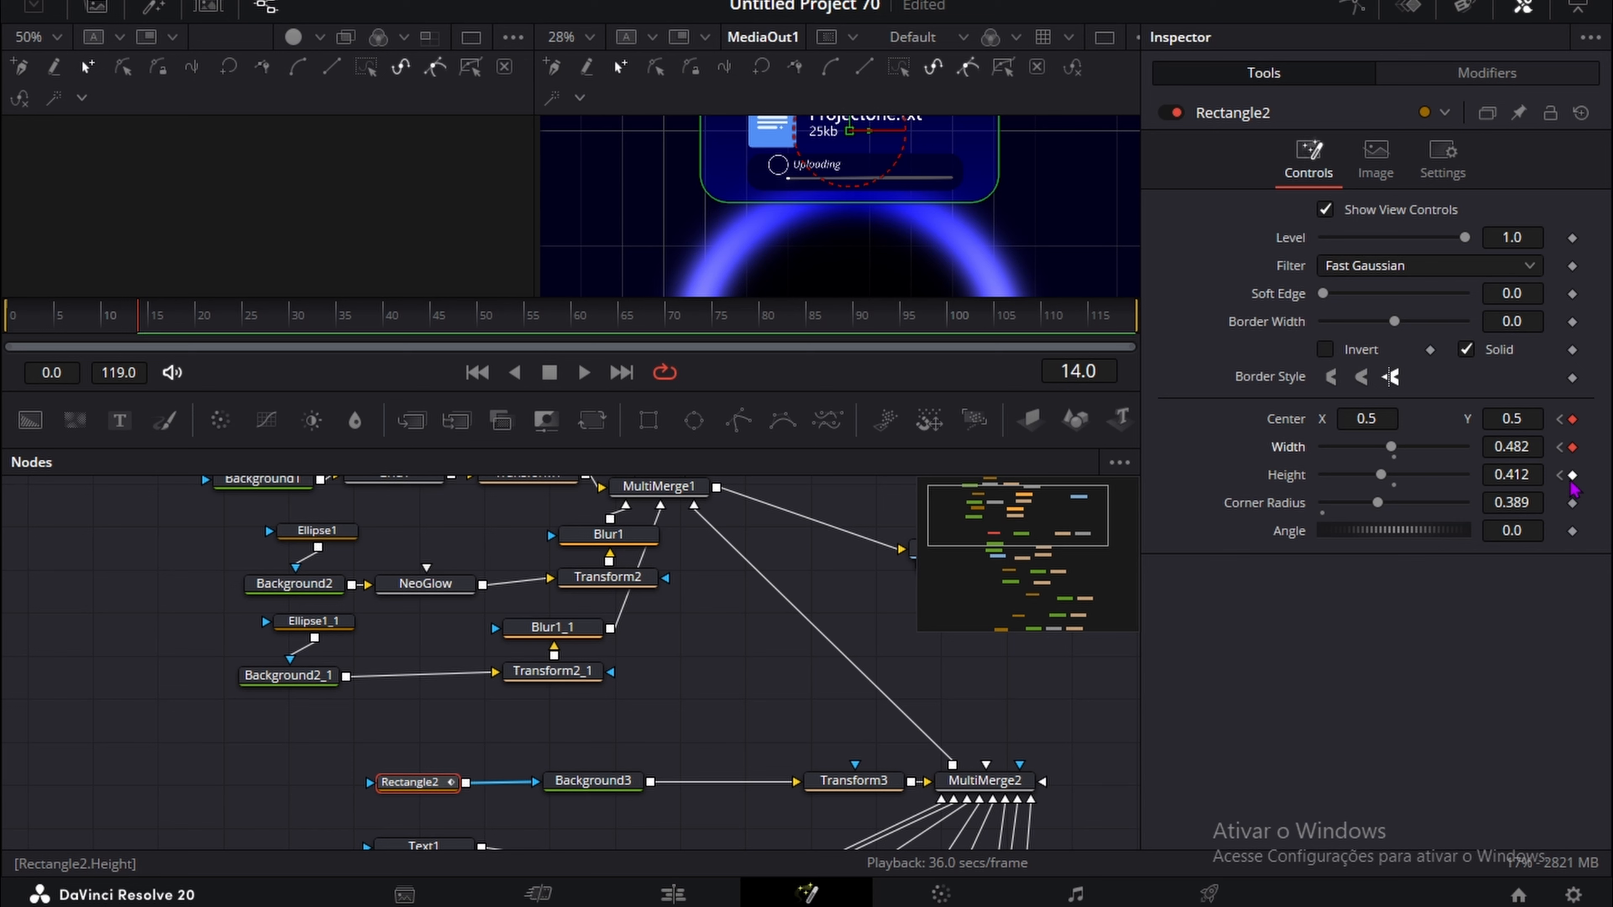
Step: At frame 0, set Rectangle2's Width to 0.014, shrink its Height and lower its Center Y so the card grows in from below
left_click(1559, 420)
left_click_drag(1527, 451, 1229, 451)
left_click_drag(1524, 475, 1487, 475)
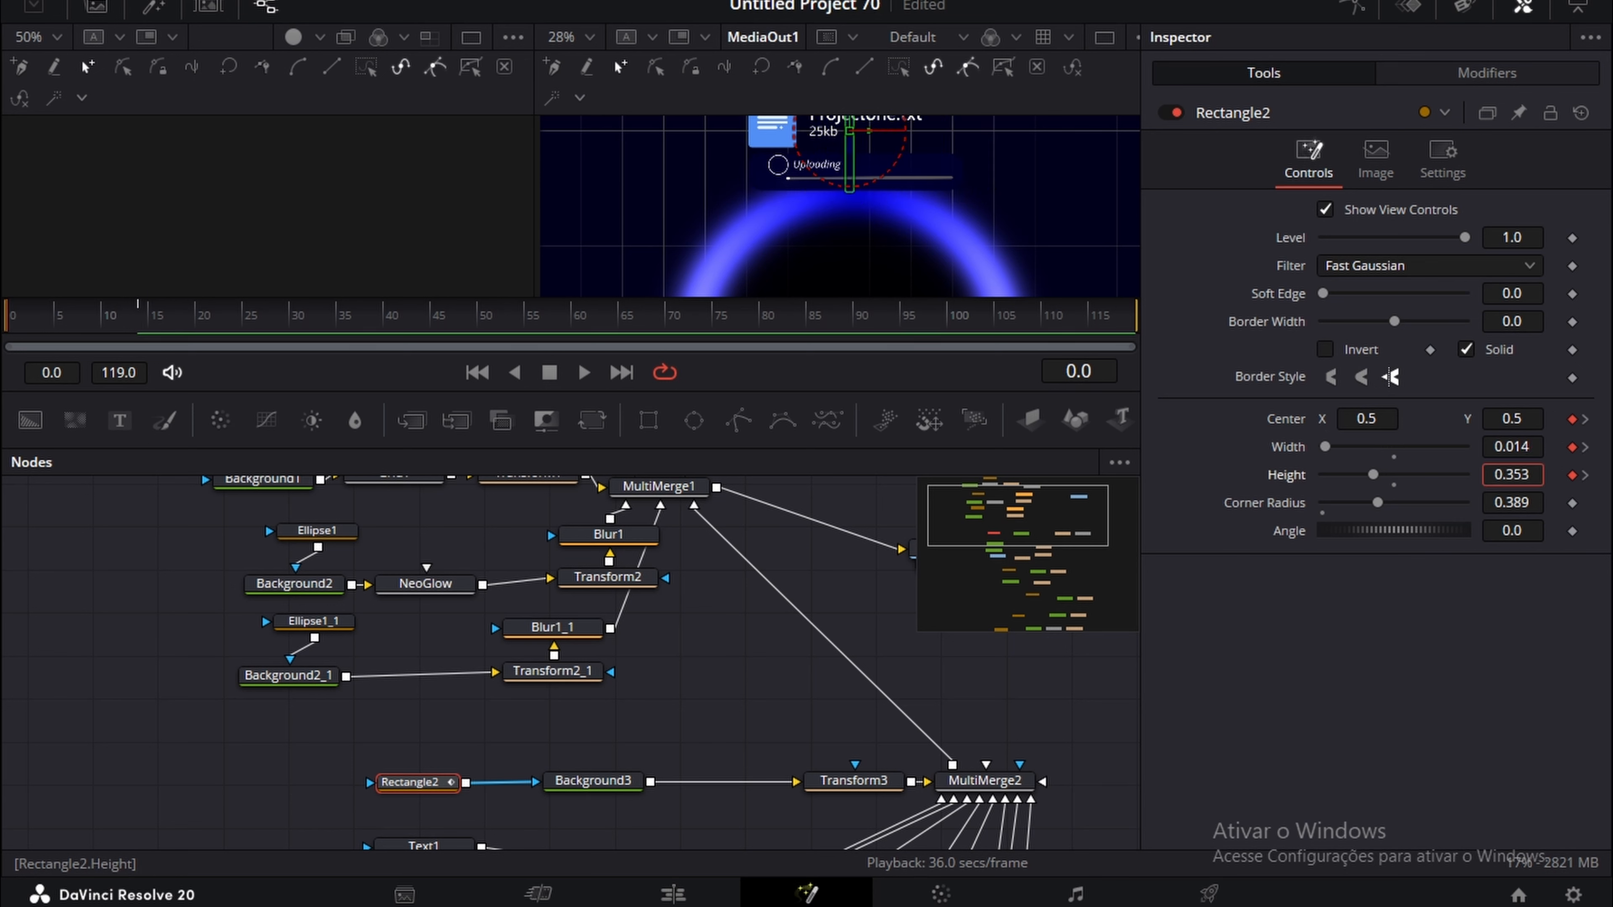
left_click_drag(1353, 475, 1312, 475)
left_click_drag(1524, 419, 1041, 422)
Step: Keyframe the Size and Center of Transform4, which carries the file name text, at frame 12
left_click_drag(19, 321, 121, 313)
scroll(364, 774, "down", 2)
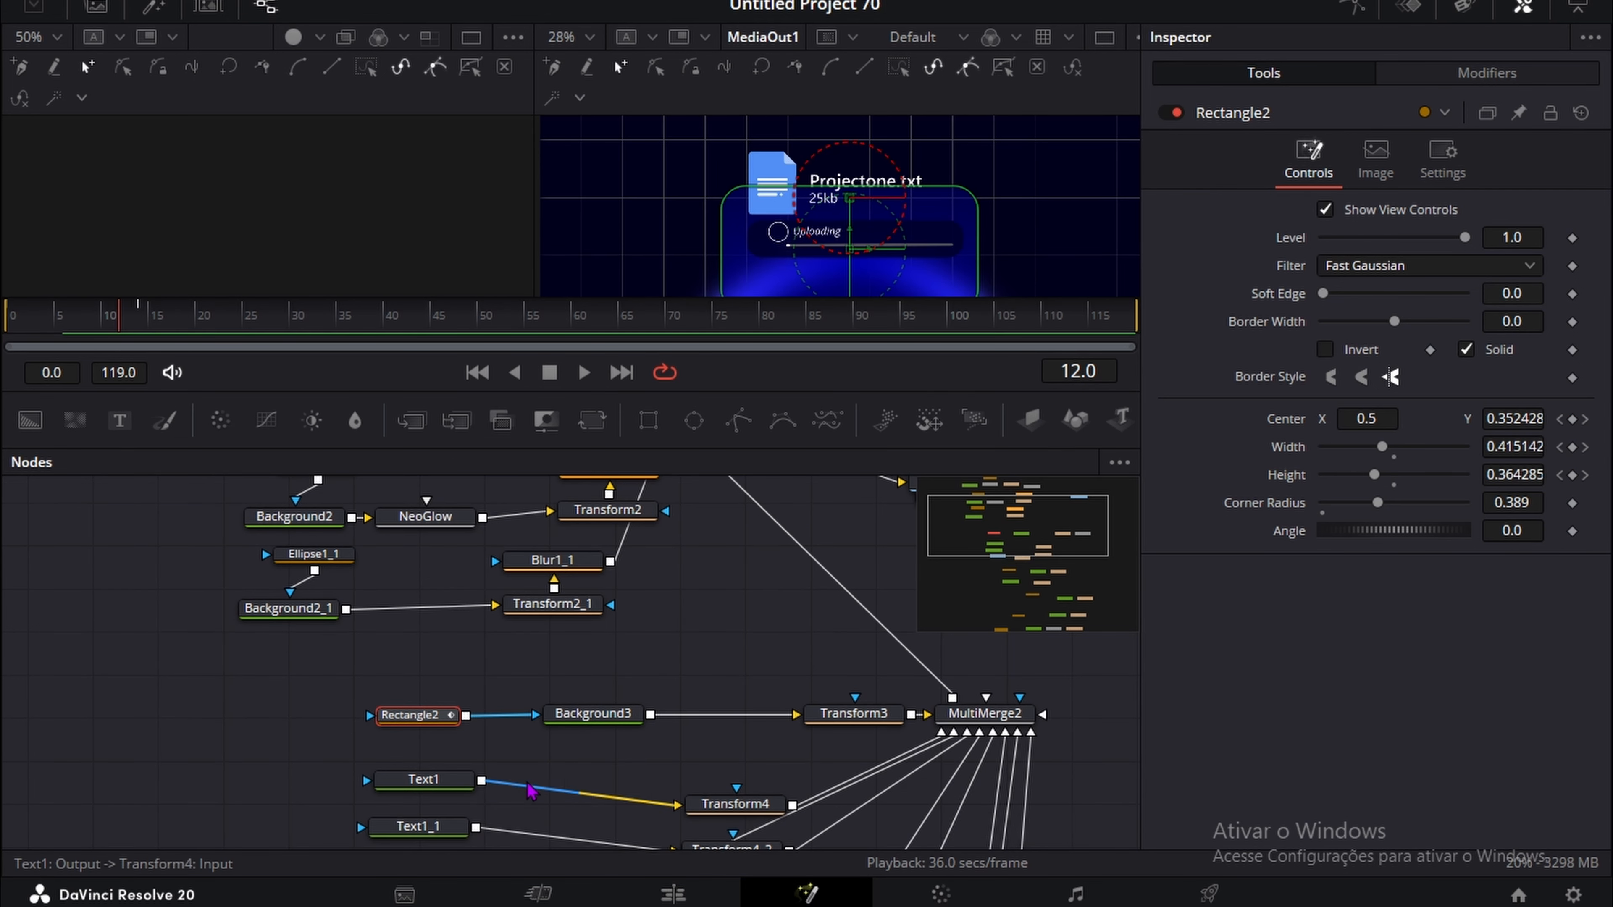
left_click(740, 806)
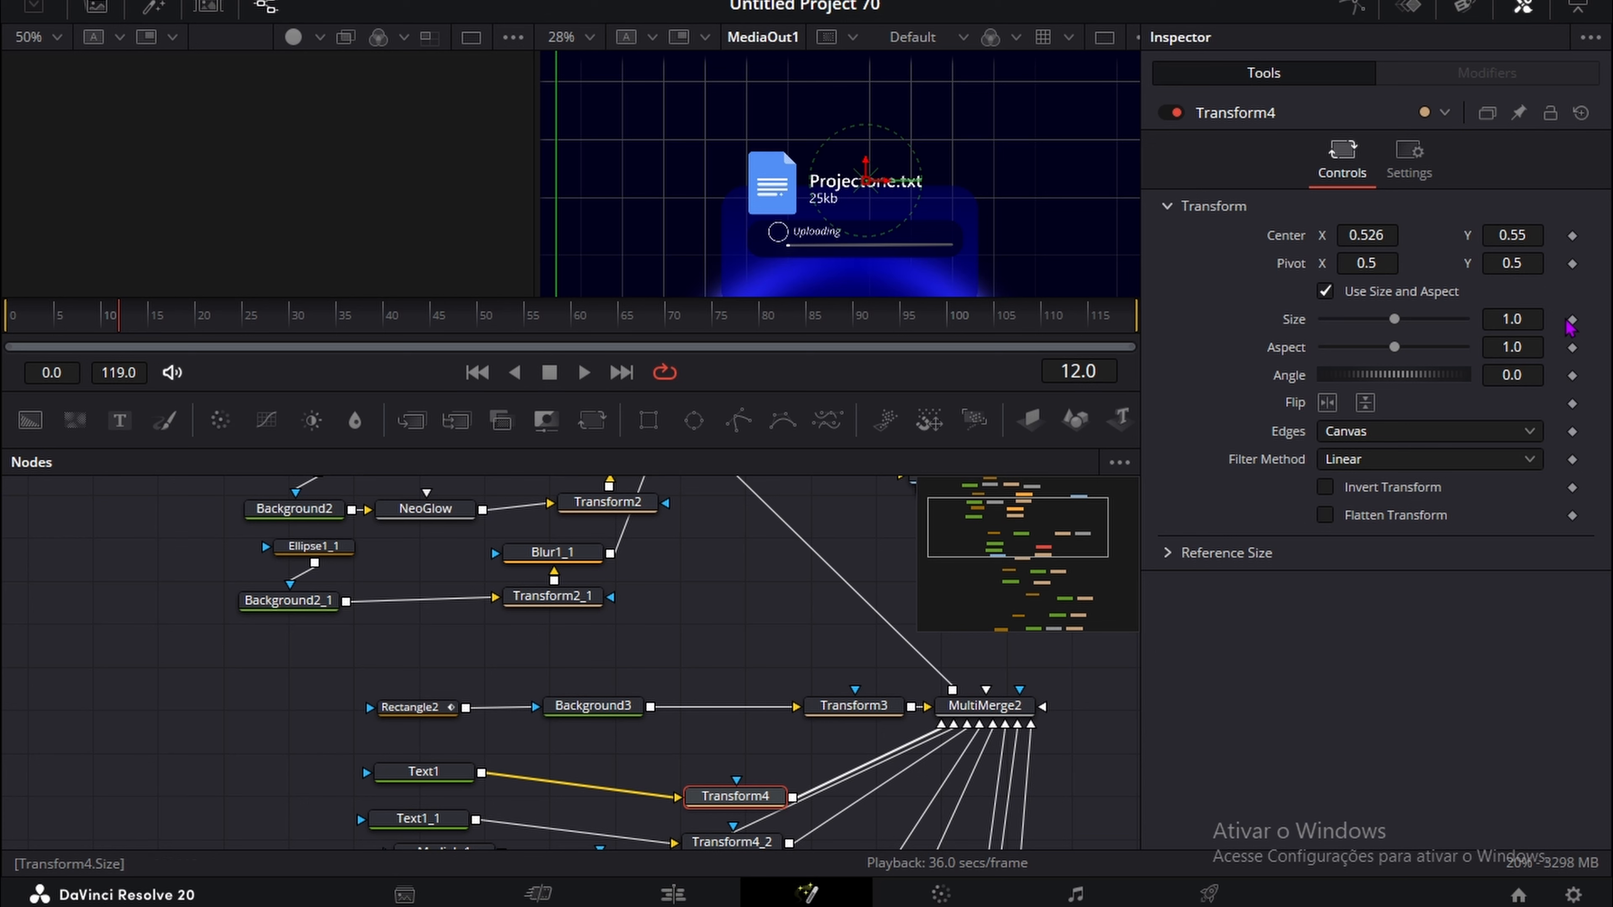
left_click_drag(1512, 320, 1511, 320)
key("ctrl+z")
left_click(1572, 321)
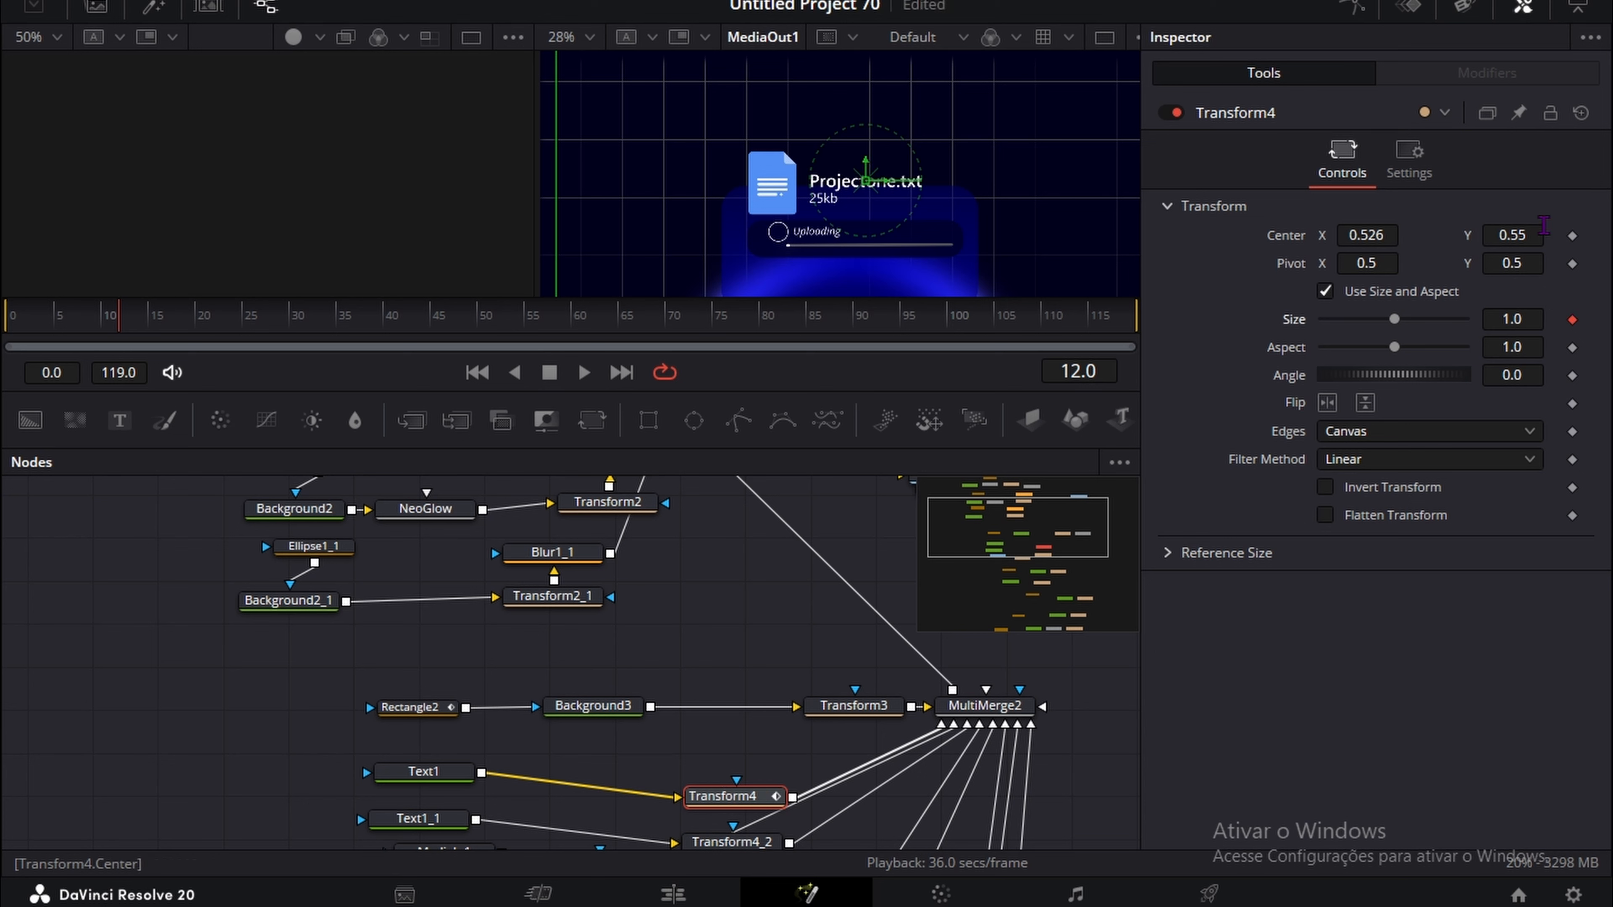
left_click(1572, 236)
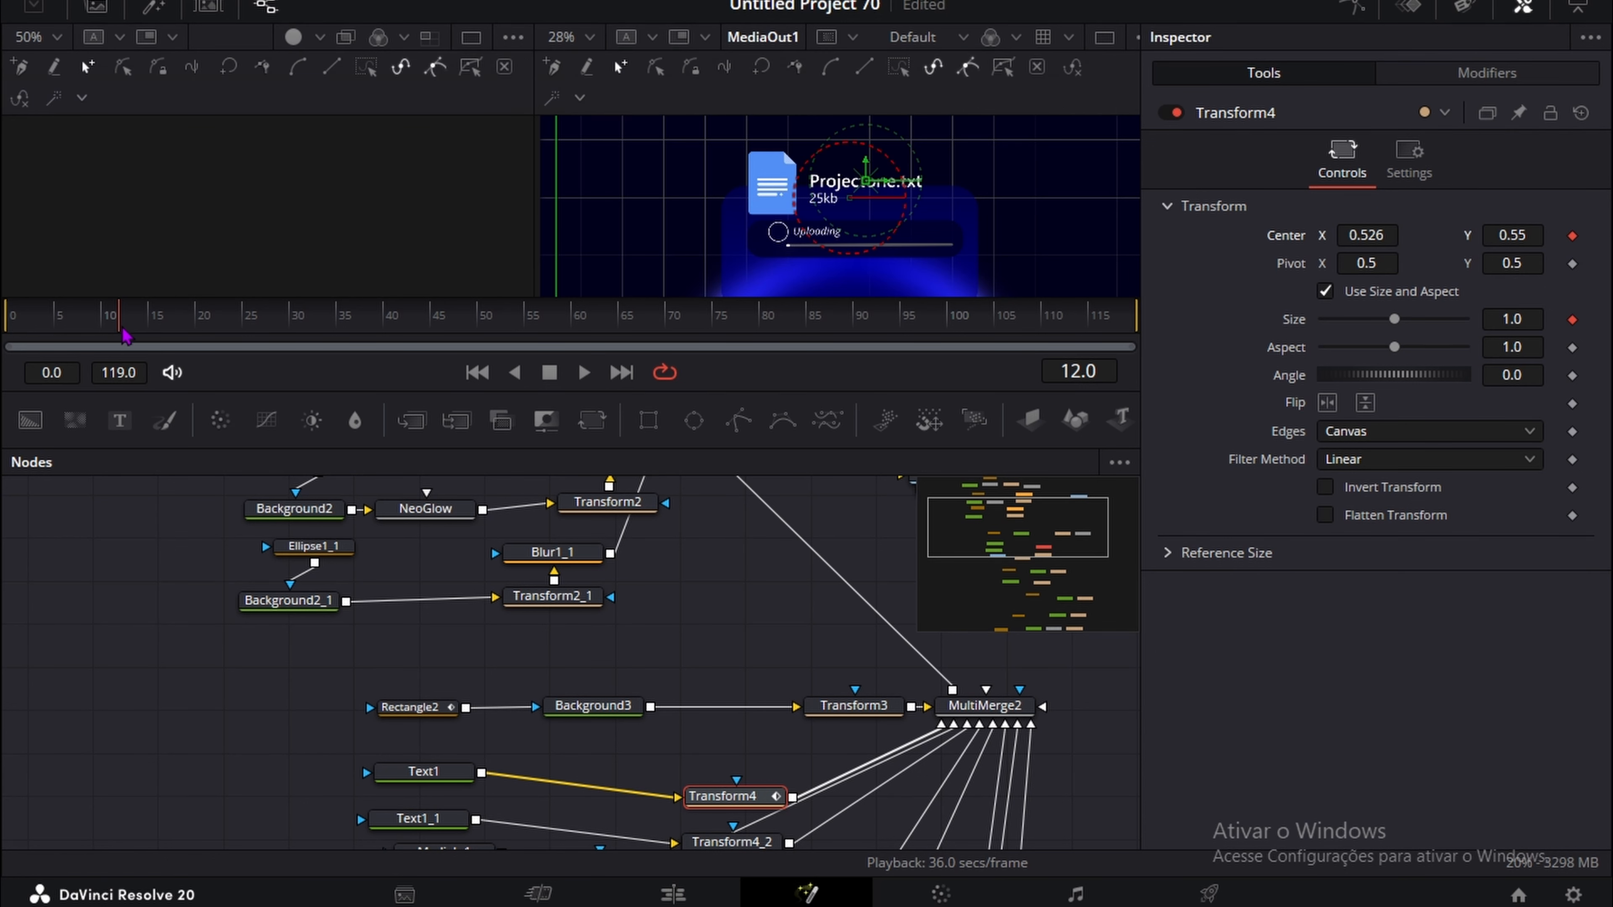
Step: Keyframe Transform4's Size and Center at frame 19, and set its Size at frame 12 to 0.0
left_click_drag(122, 318, 157, 318)
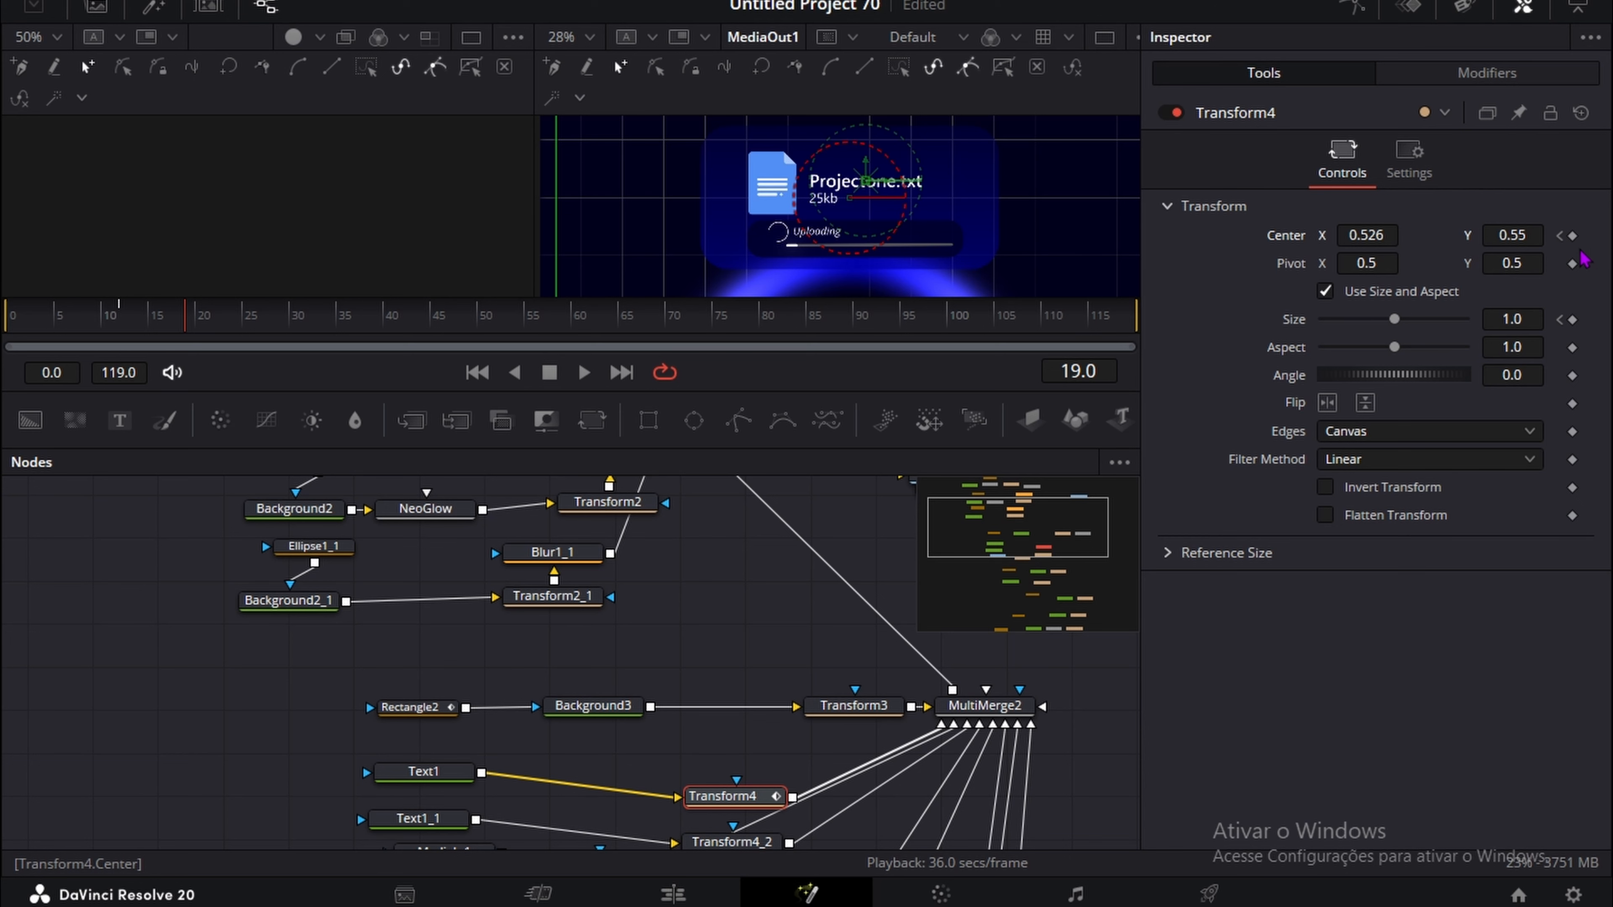
left_click(1559, 320)
left_click_drag(1512, 319, 1429, 325)
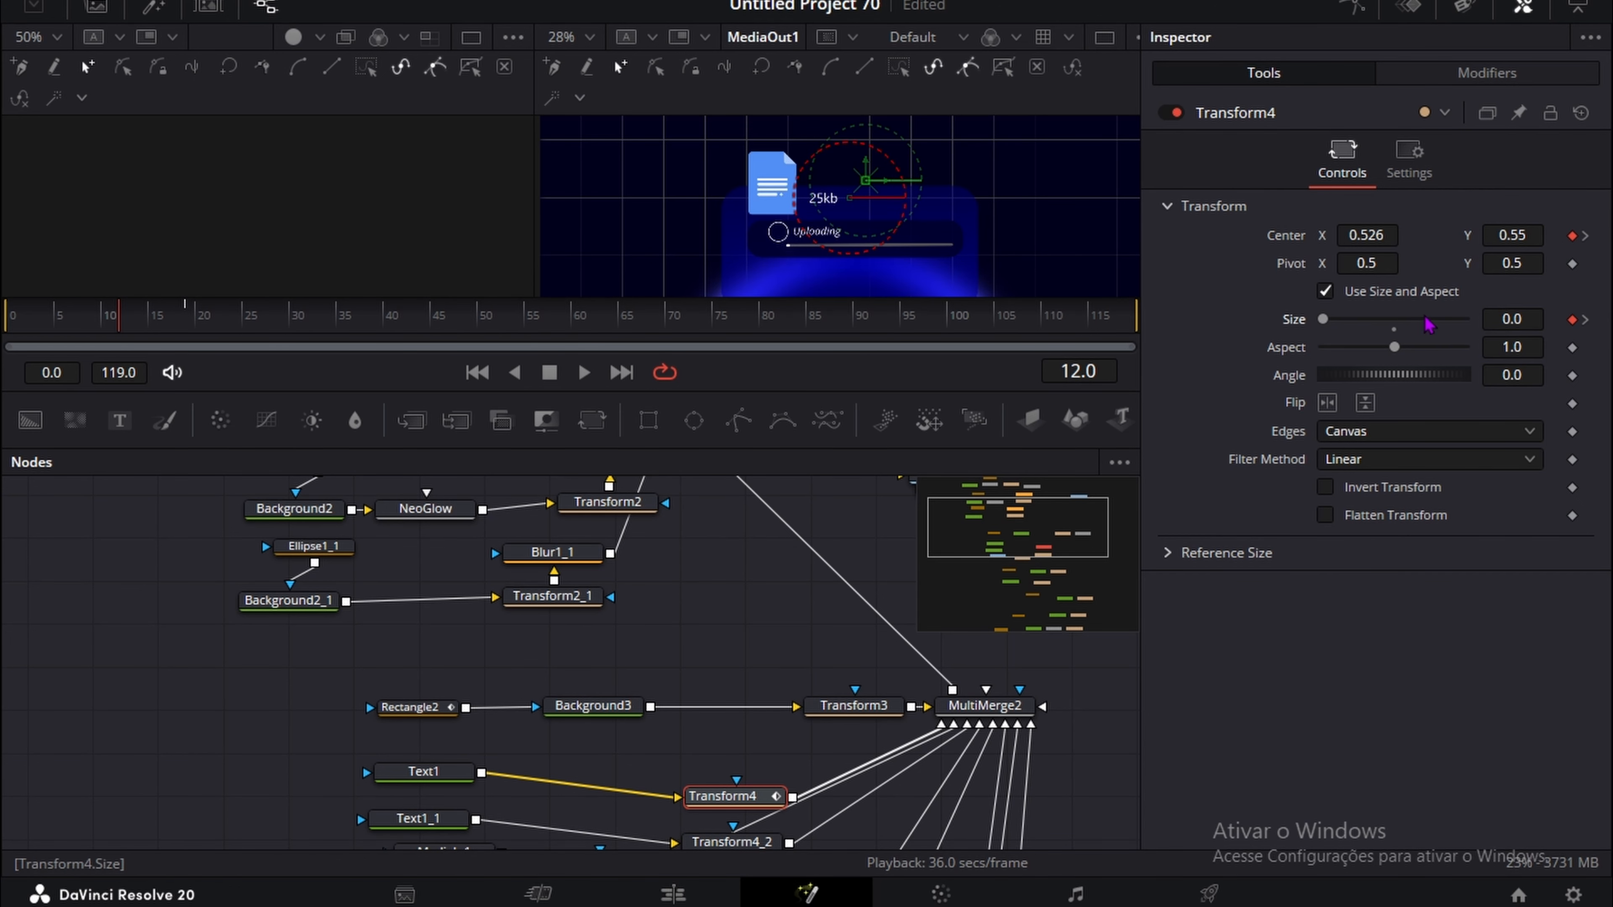
Step: Keyframe the Size and Center of Transform4_2, which carries the 25kb text, at frames 12 and 19
scroll(731, 762, "down", 1)
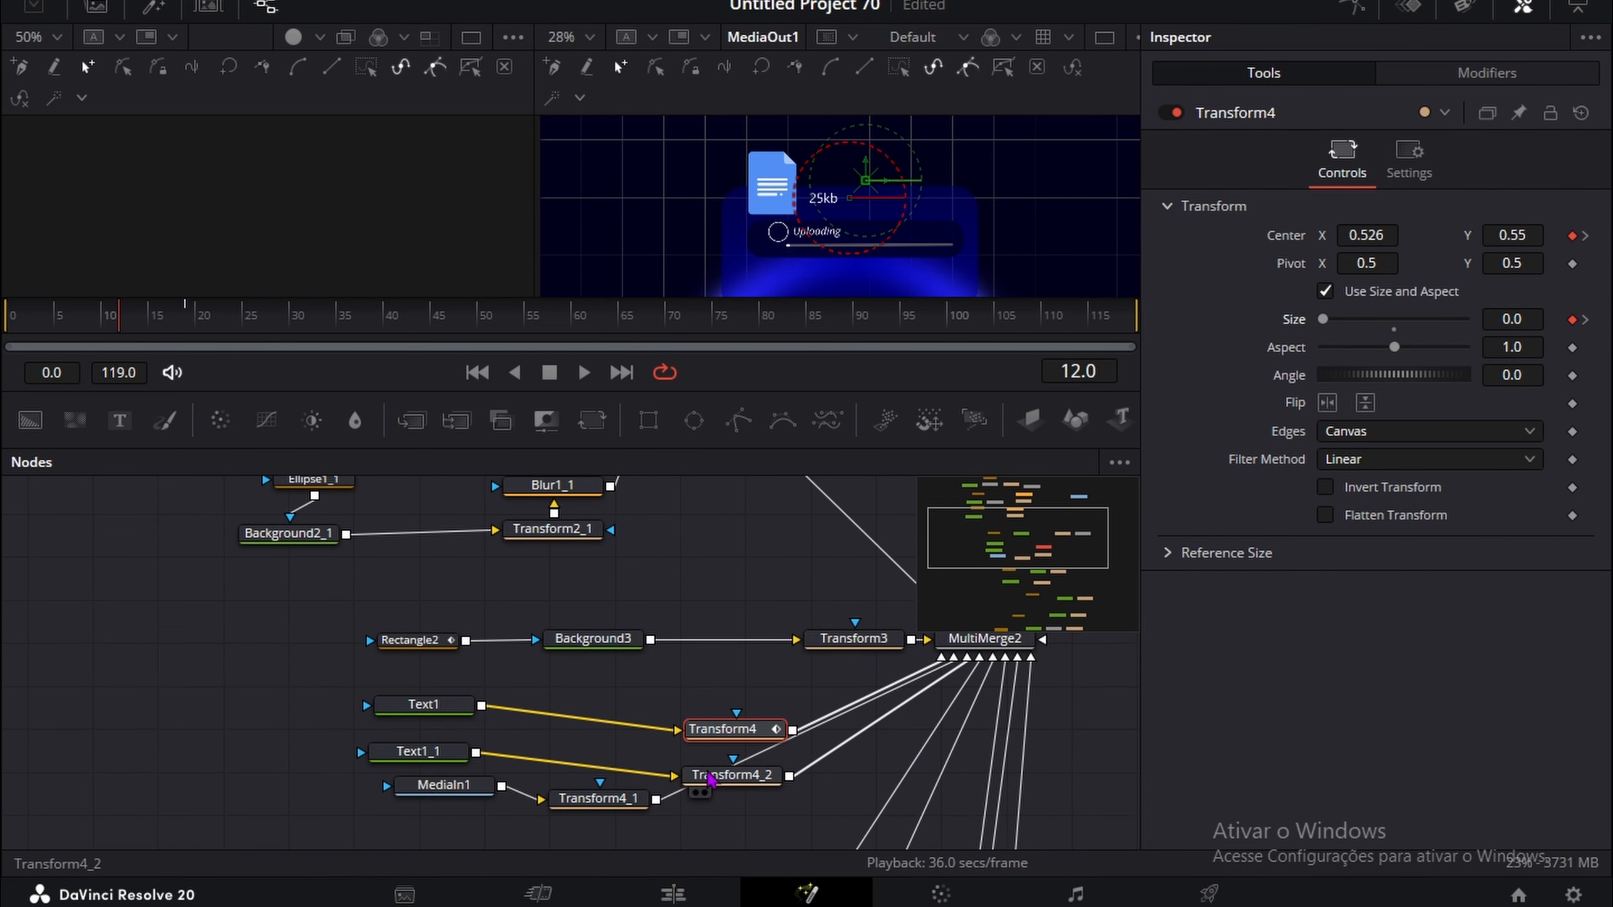
left_click(767, 784)
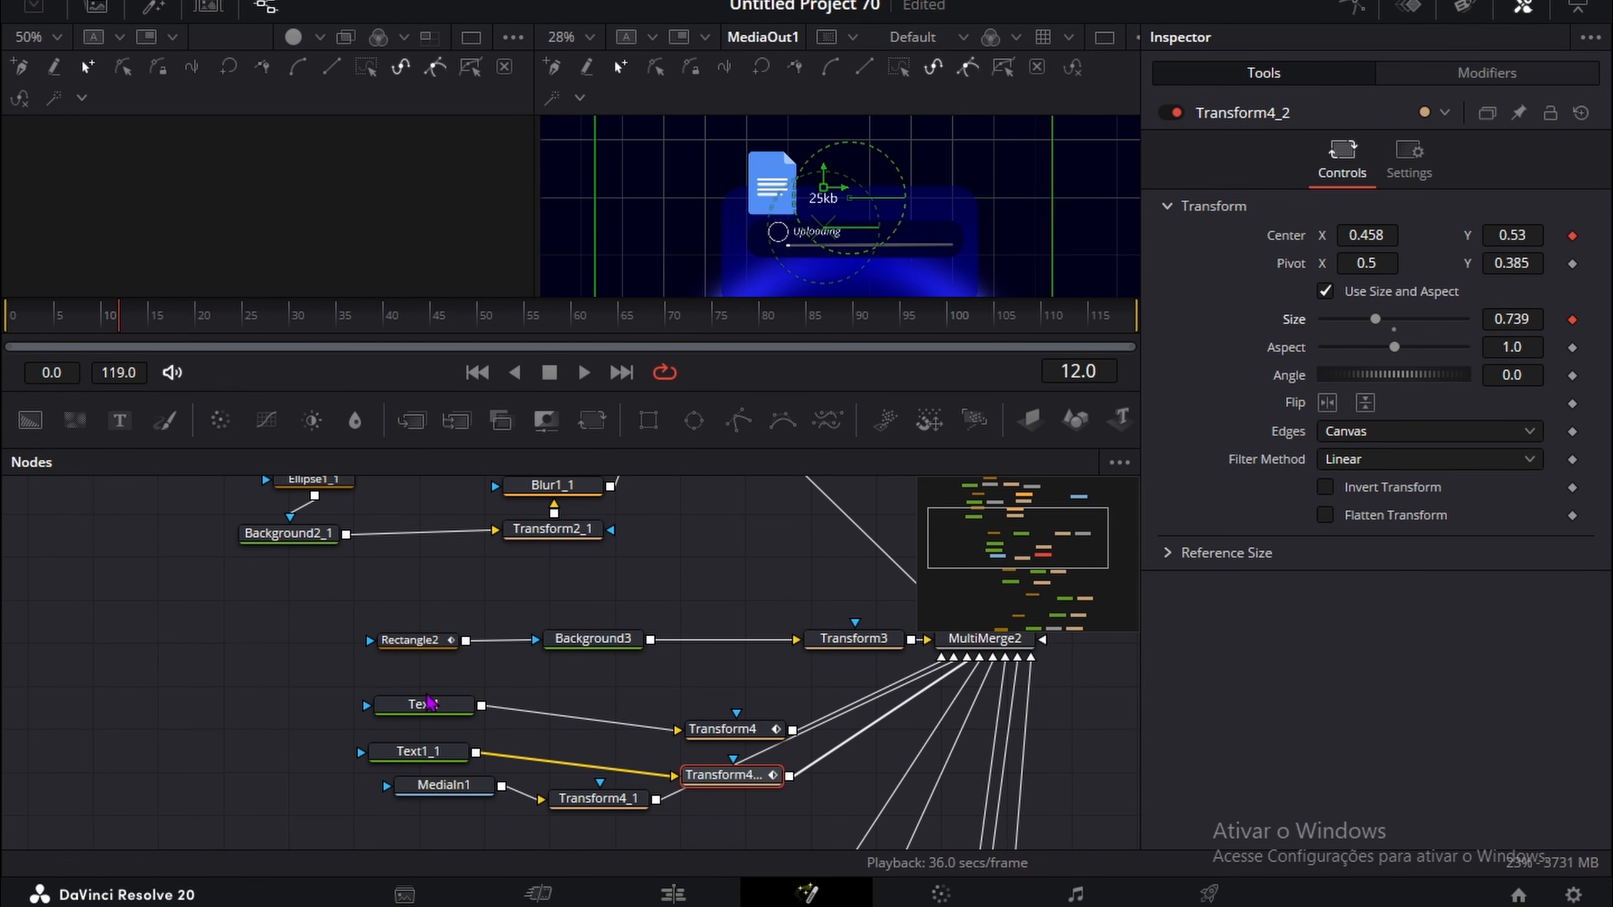
left_click(737, 731)
left_click(172, 323)
left_click(185, 322)
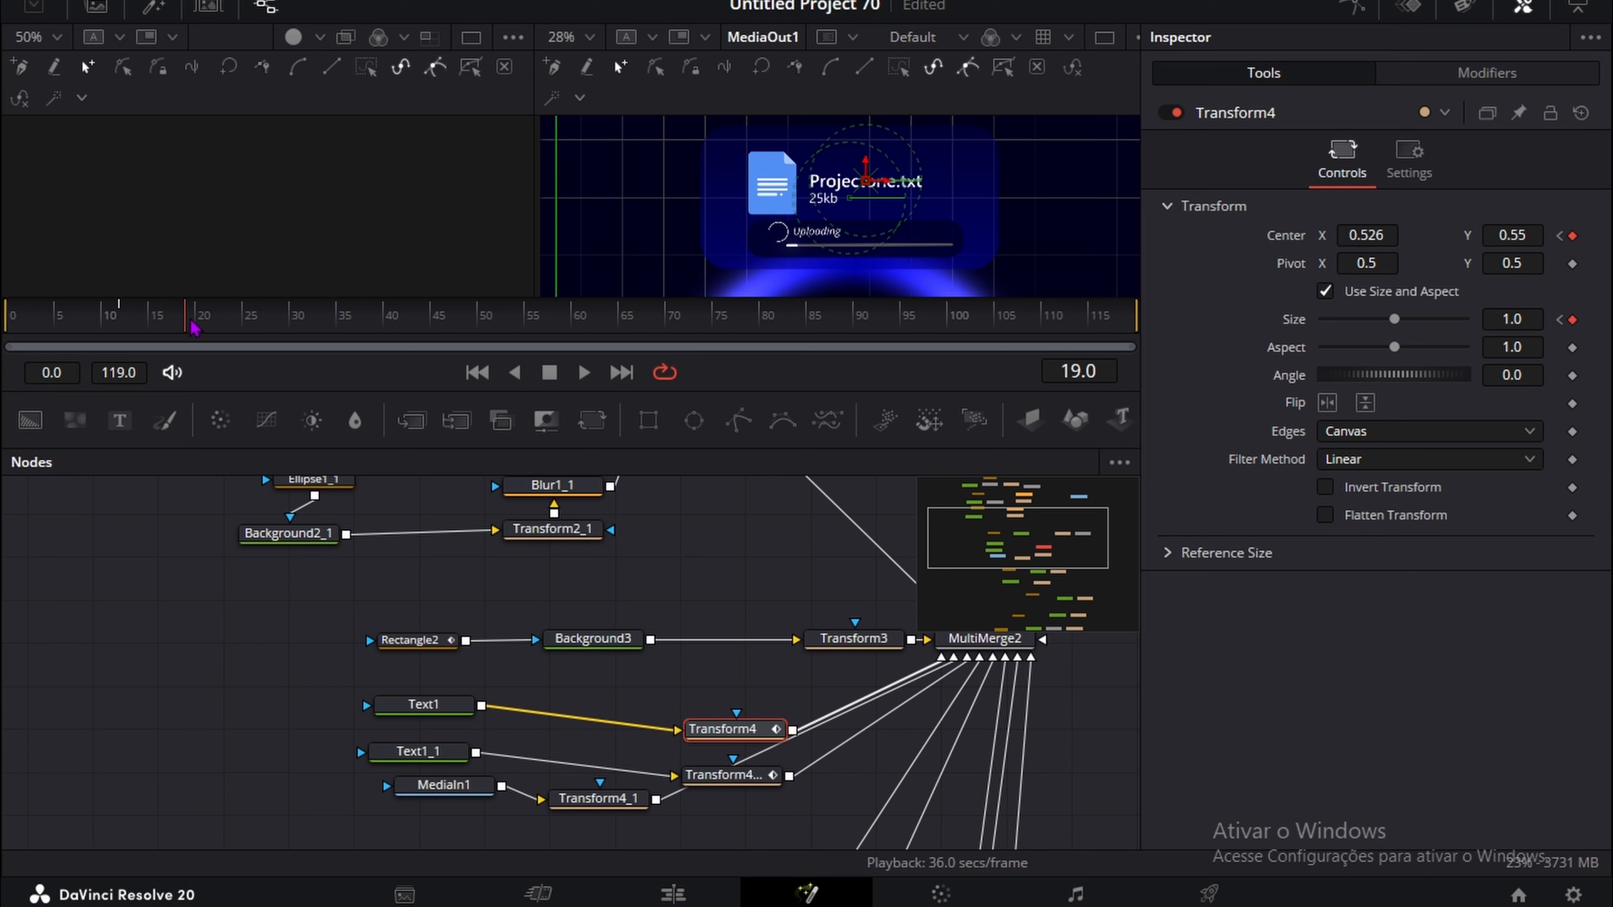
left_click(731, 775)
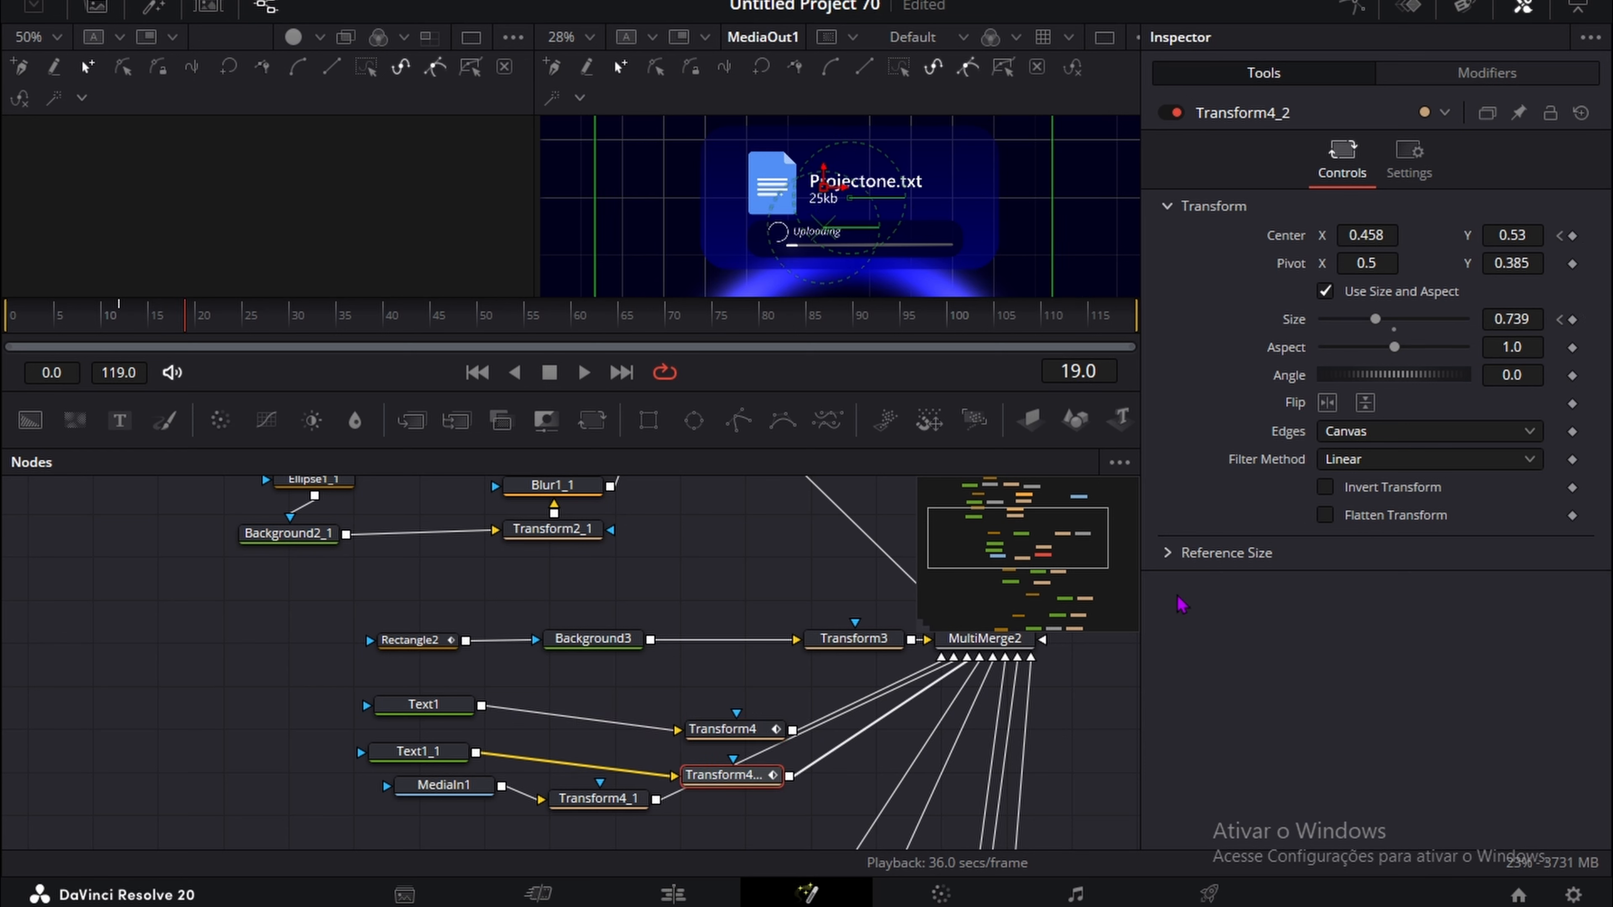
left_click(1573, 320)
left_click(1572, 236)
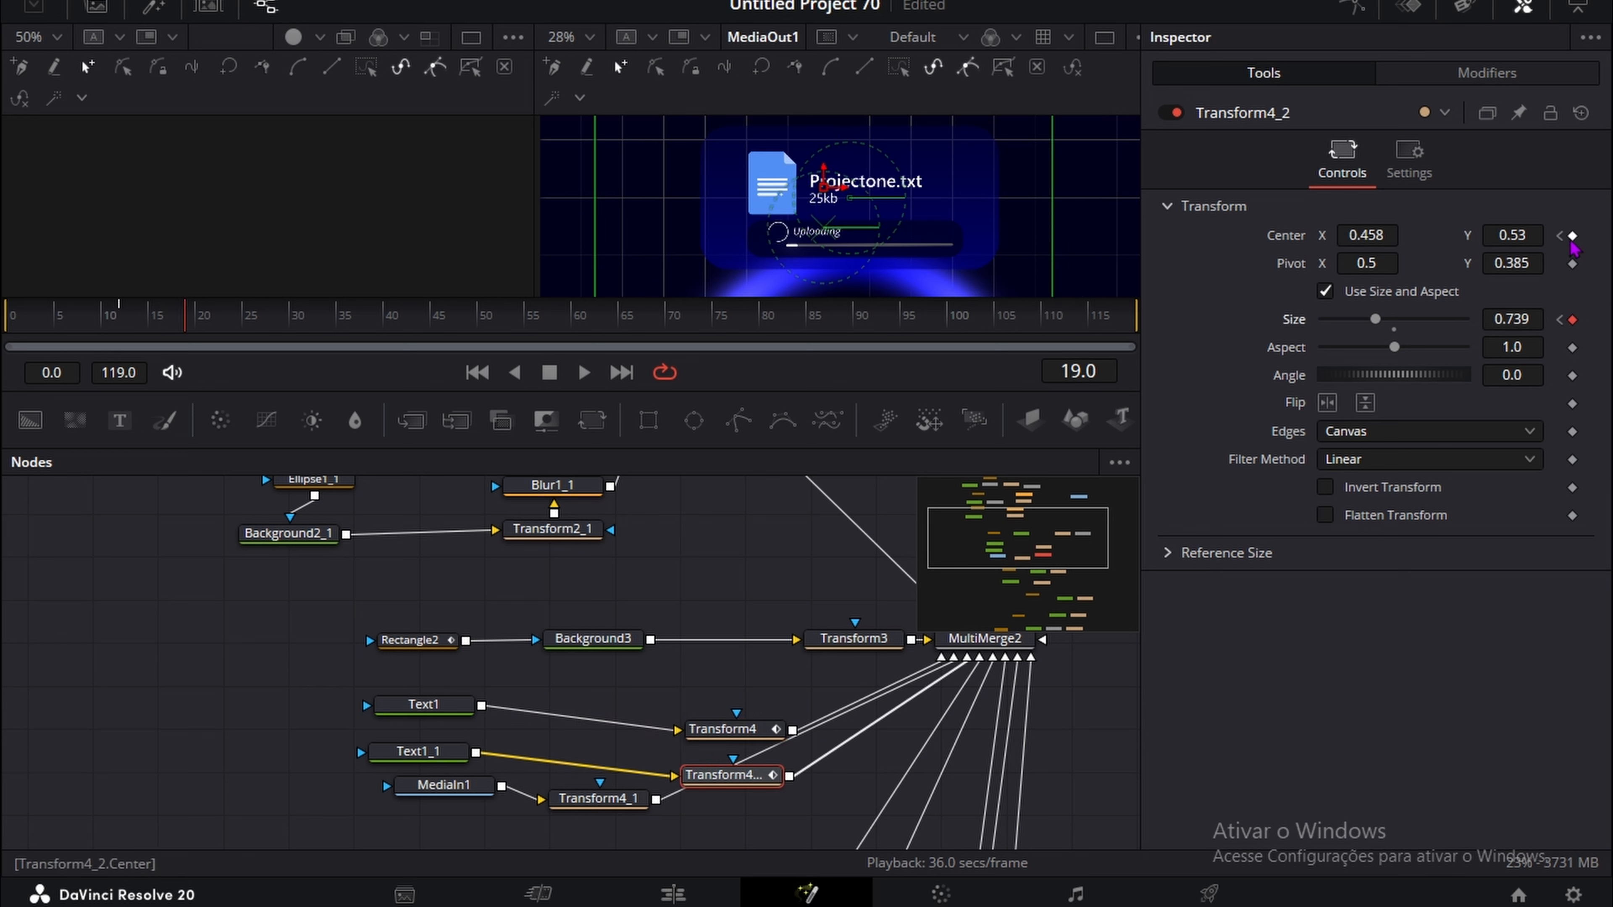
Step: At frame 12, set Transform4_2's Size to 0.0 and its Center Y to 0.6
left_click(1561, 320)
left_click_drag(1513, 320, 1290, 320)
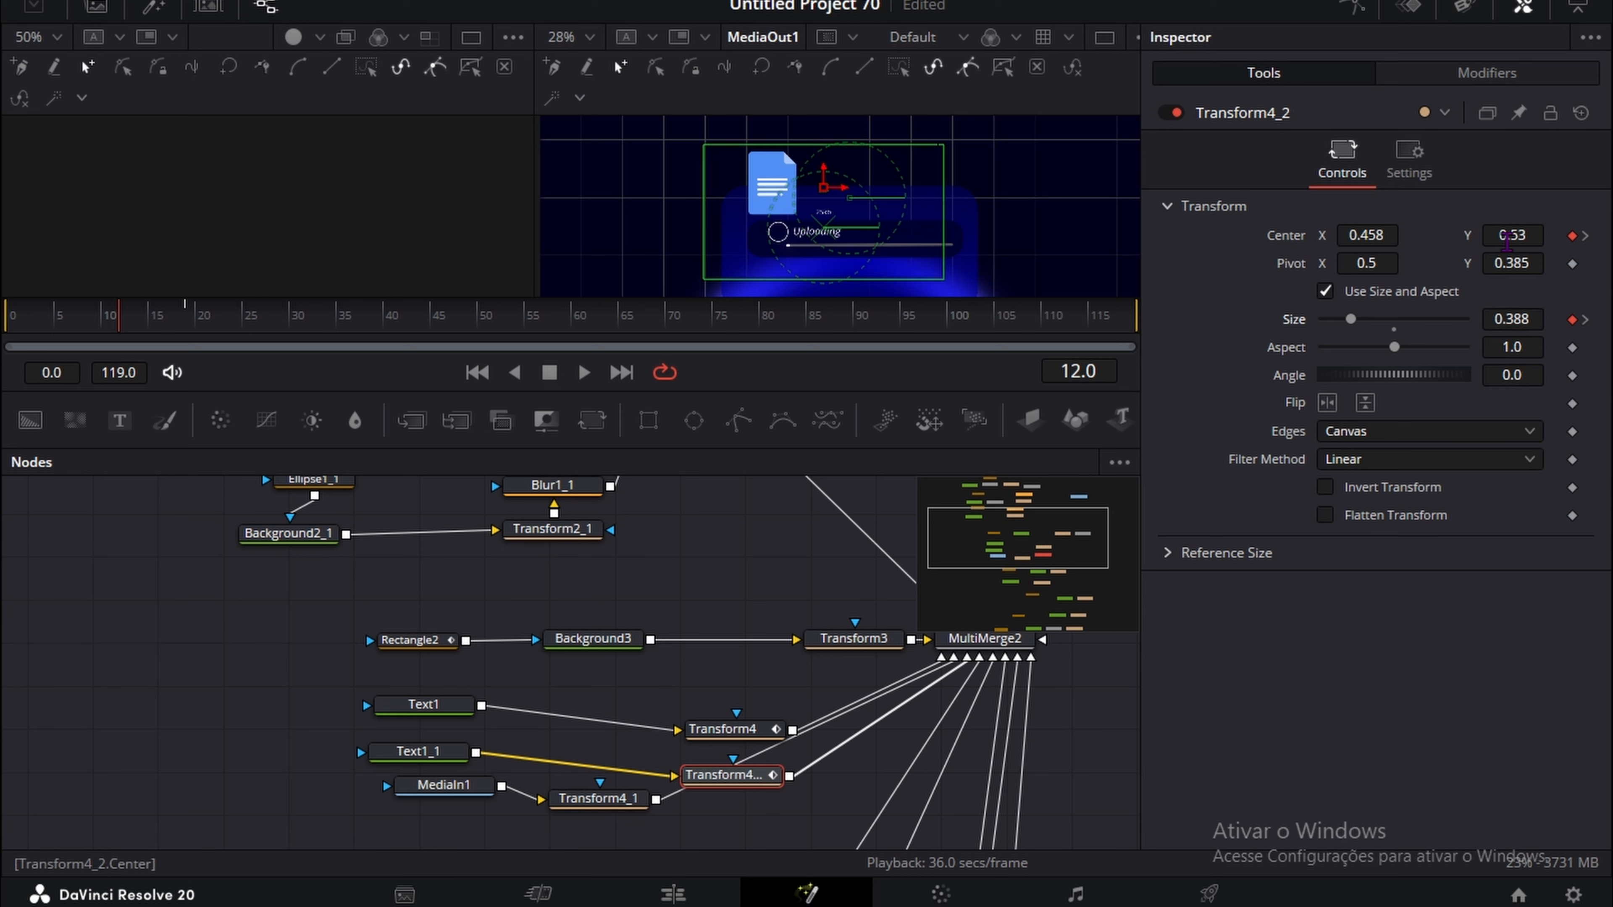
mouse_move(1513, 236)
left_mouse_down()
mouse_move(1556, 236)
mouse_move(1542, 236)
left_mouse_up()
left_click_drag(1524, 318, 1097, 201)
left_click_drag(1519, 233, 1535, 233)
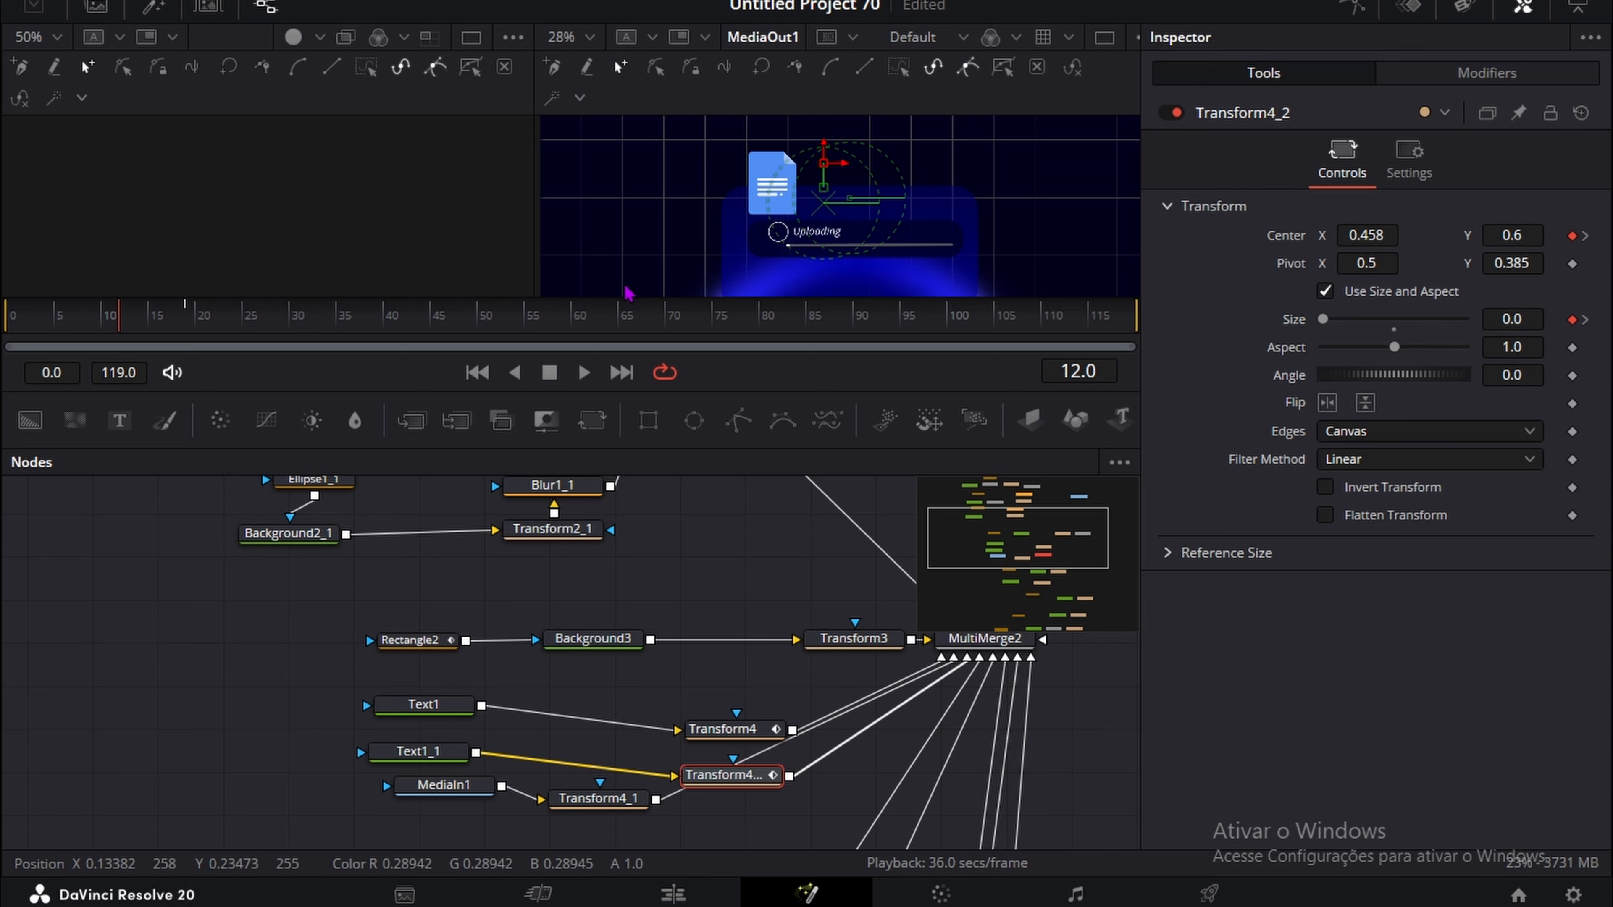
mouse_move(133, 313)
left_mouse_down()
mouse_move(175, 315)
mouse_move(120, 316)
left_mouse_up()
Step: Keyframe the Center, Width and Height of Rectangle3, the rounded bar behind the Uploading text, at frame 12
scroll(533, 667, "down", 5)
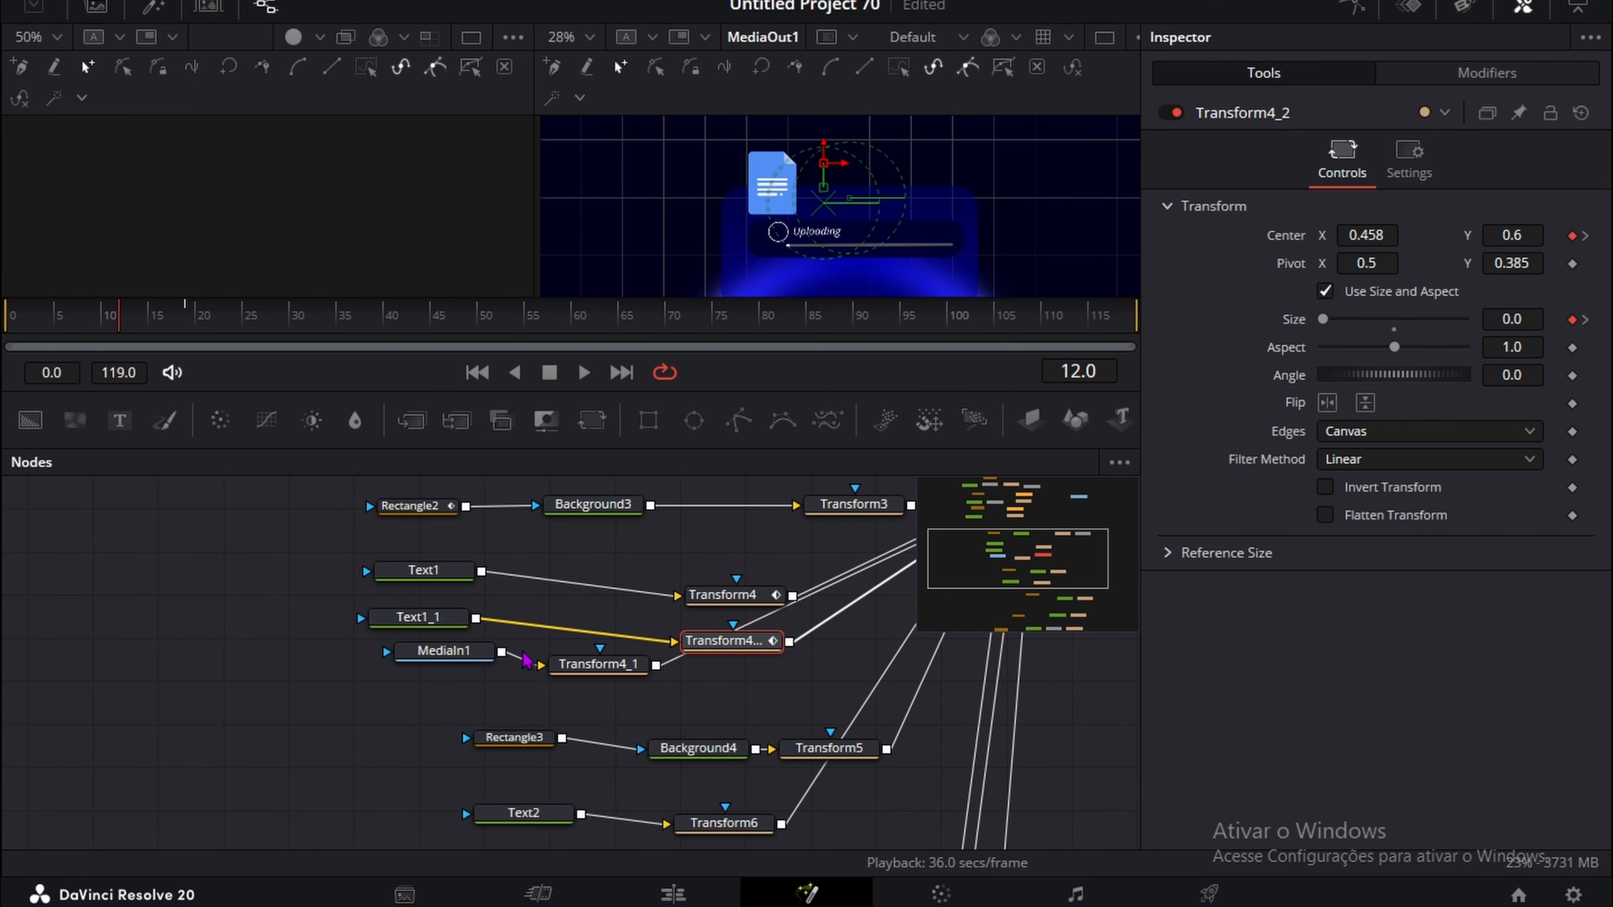
left_click(515, 670)
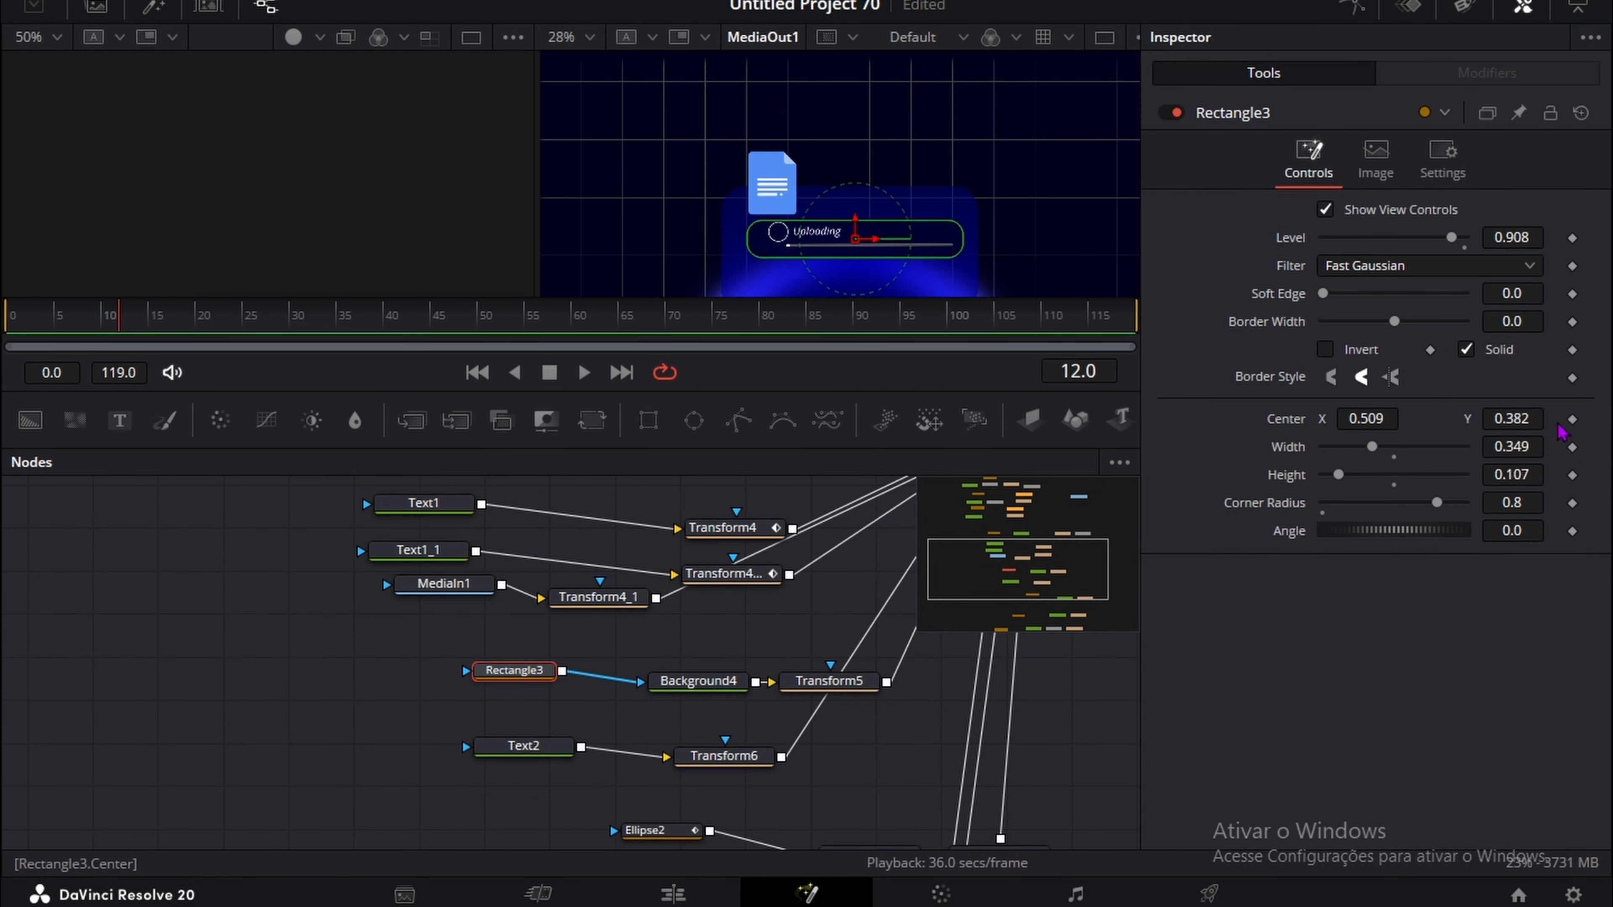
left_click(1573, 420)
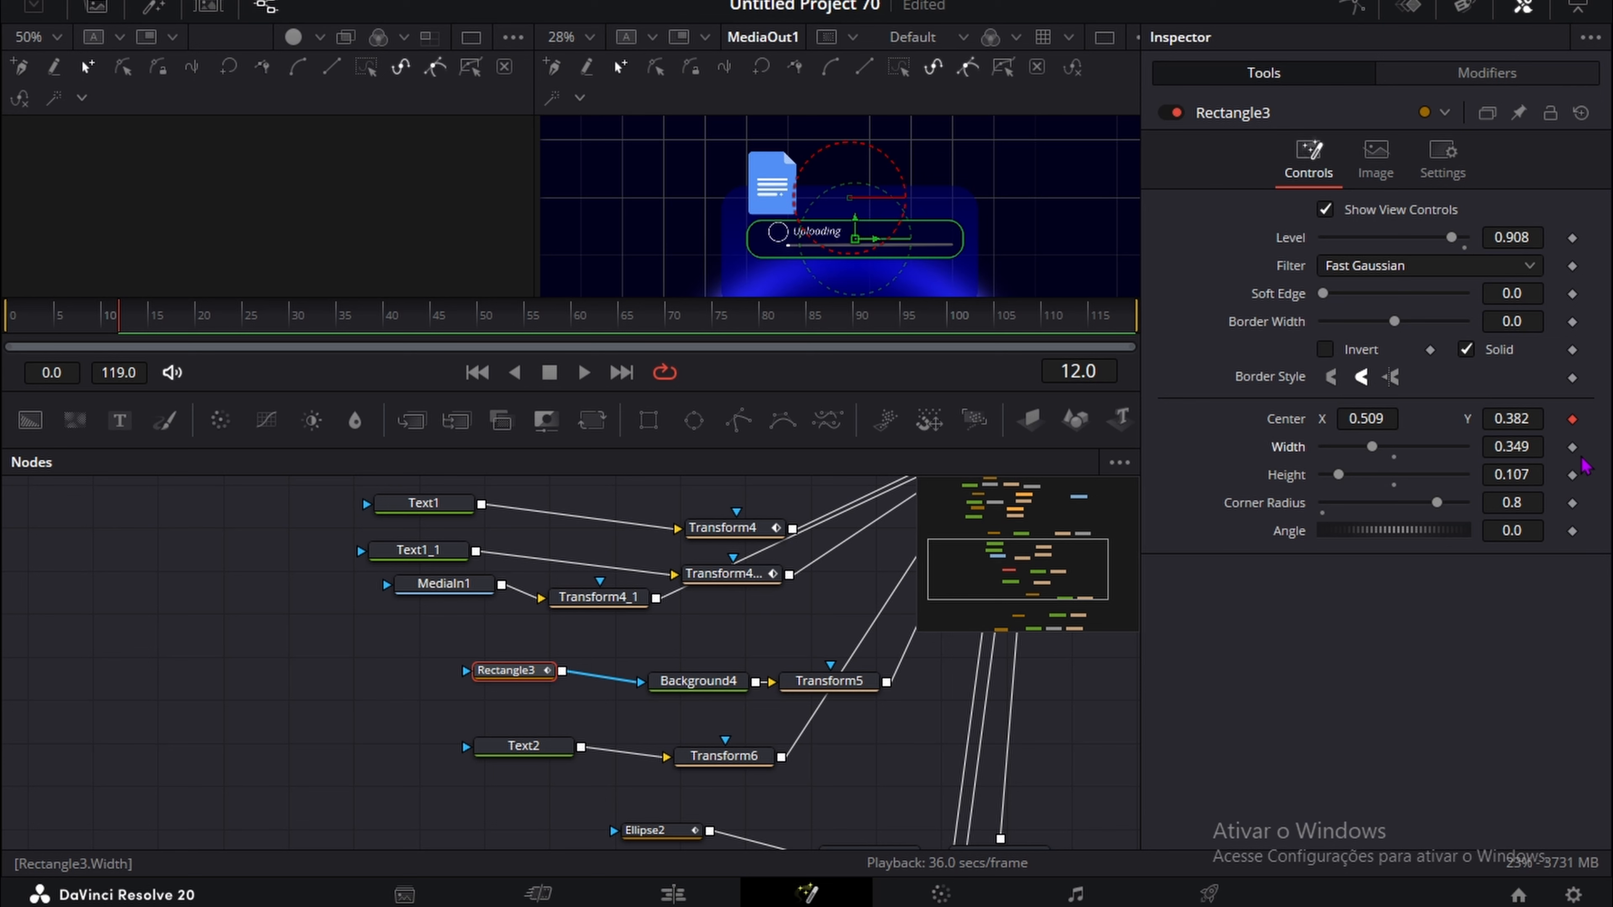
left_click(1573, 446)
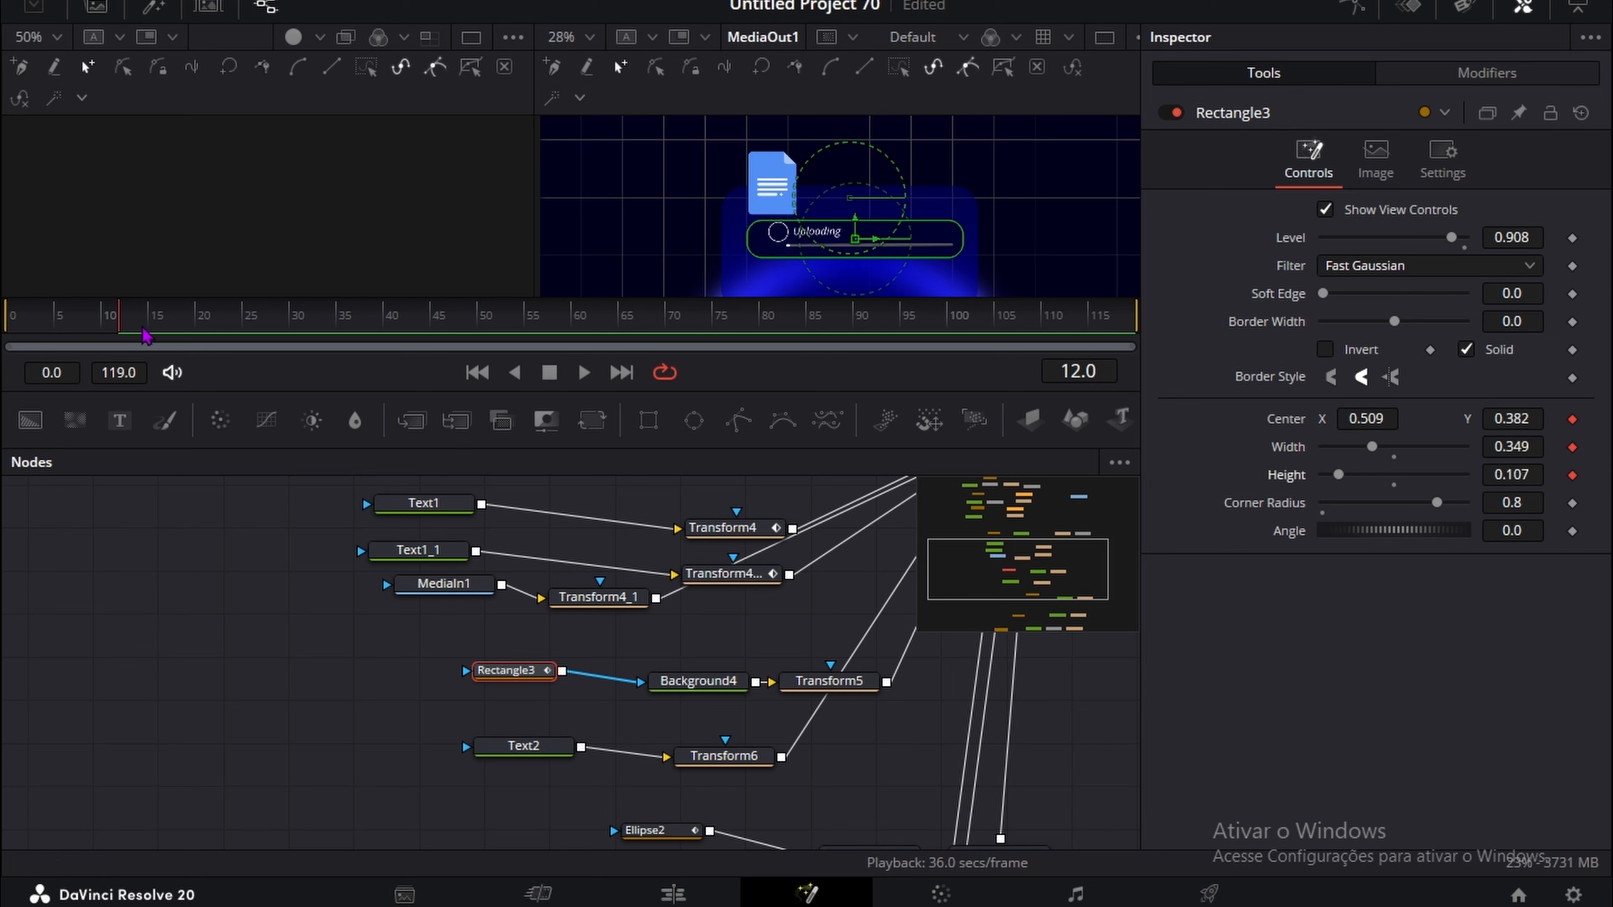
Step: Keyframe Rectangle3's Center, Width and Height at frame 15, and set its Height at frame 12 to 0.0
left_click(157, 326)
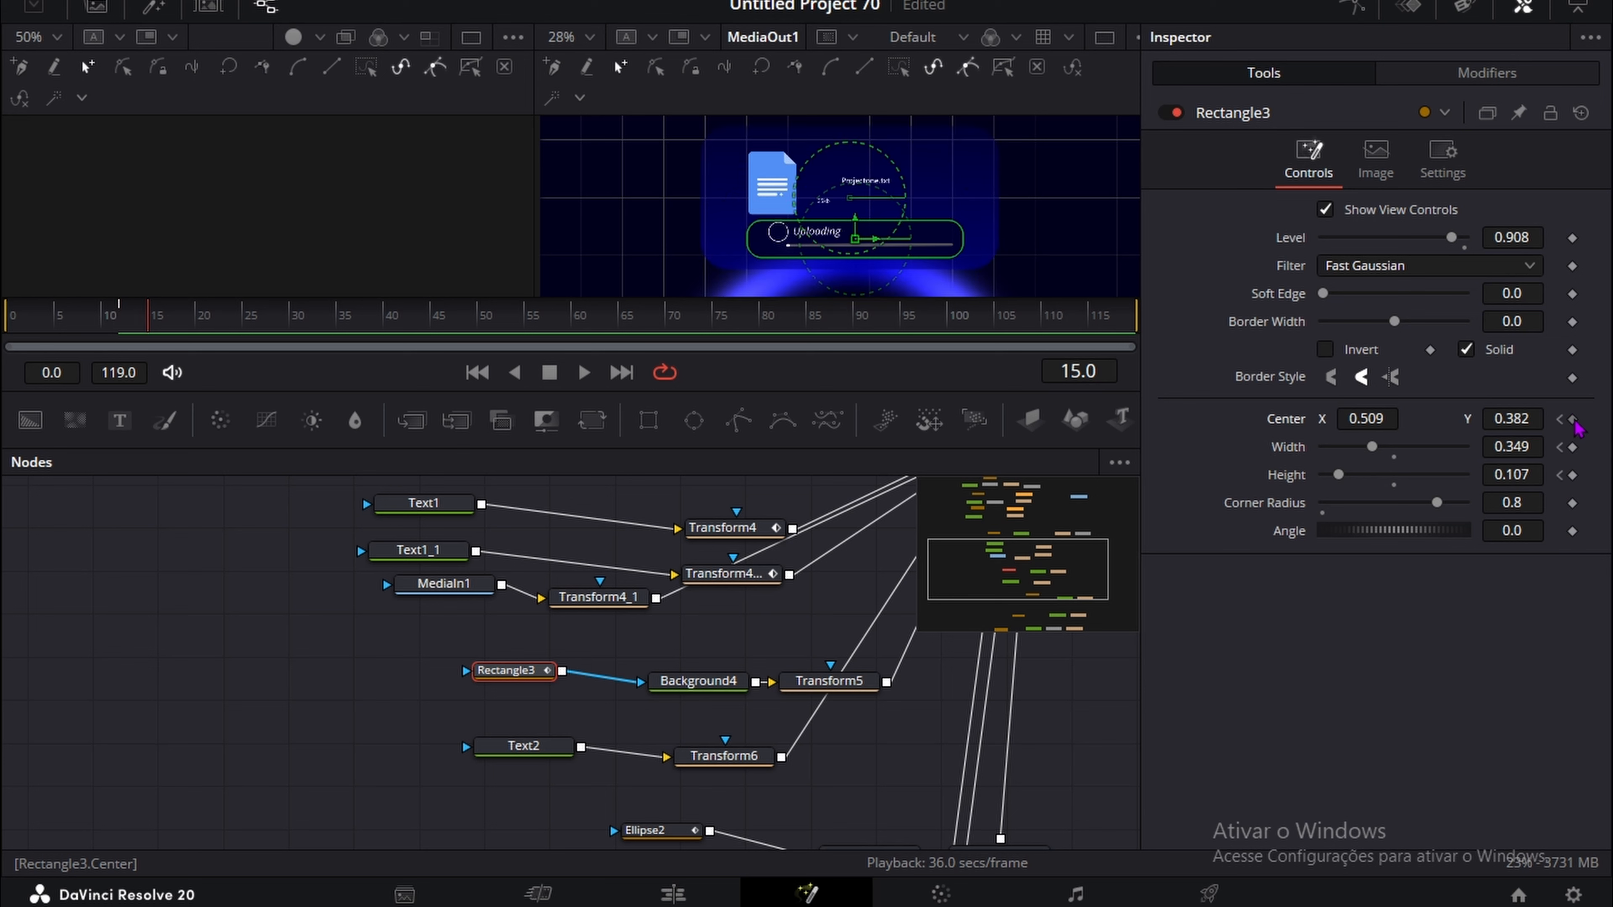
left_click(1559, 475)
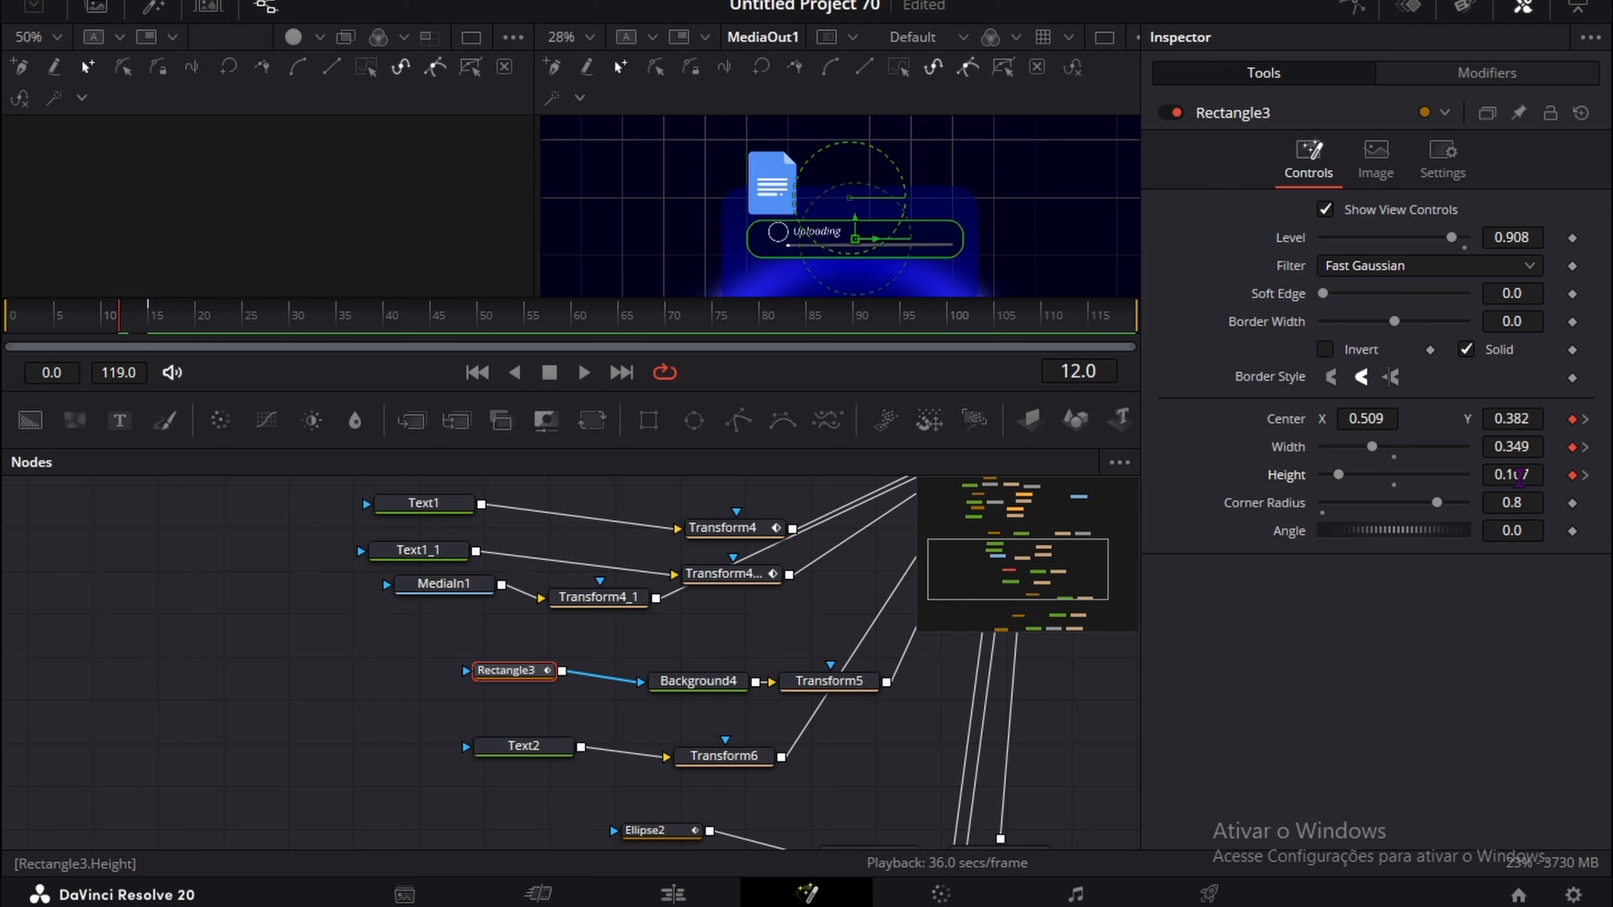
left_click(1519, 478)
type("0")
key("Return")
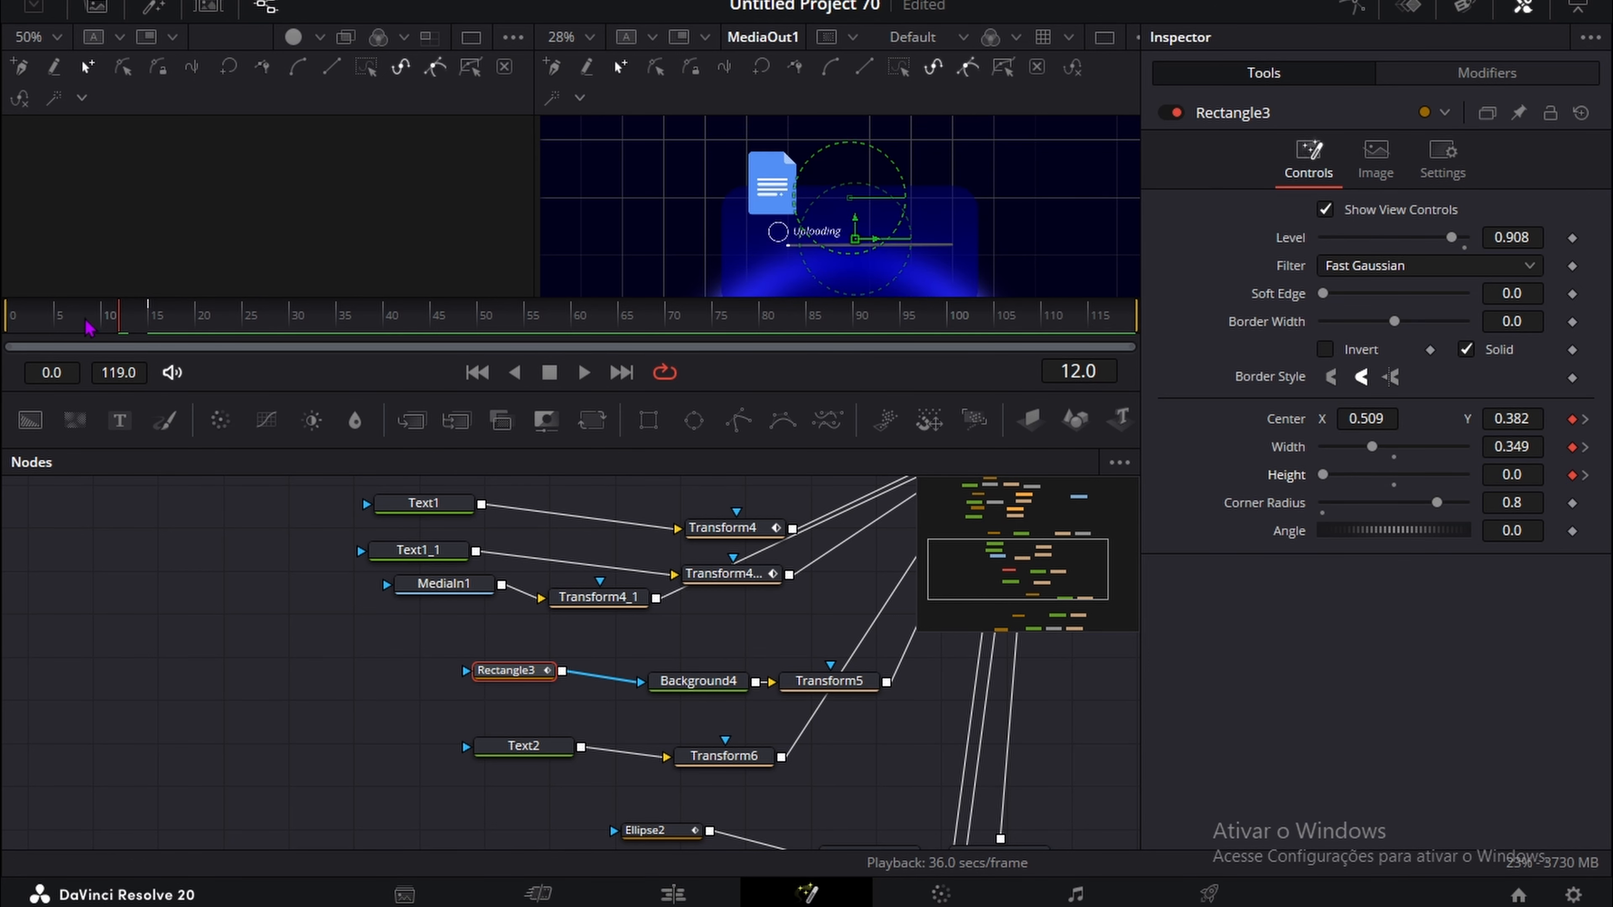
Step: Keyframe the Size and Center of Transform6, which carries the Uploading text, at frame 12
left_click(744, 766)
left_click(1572, 319)
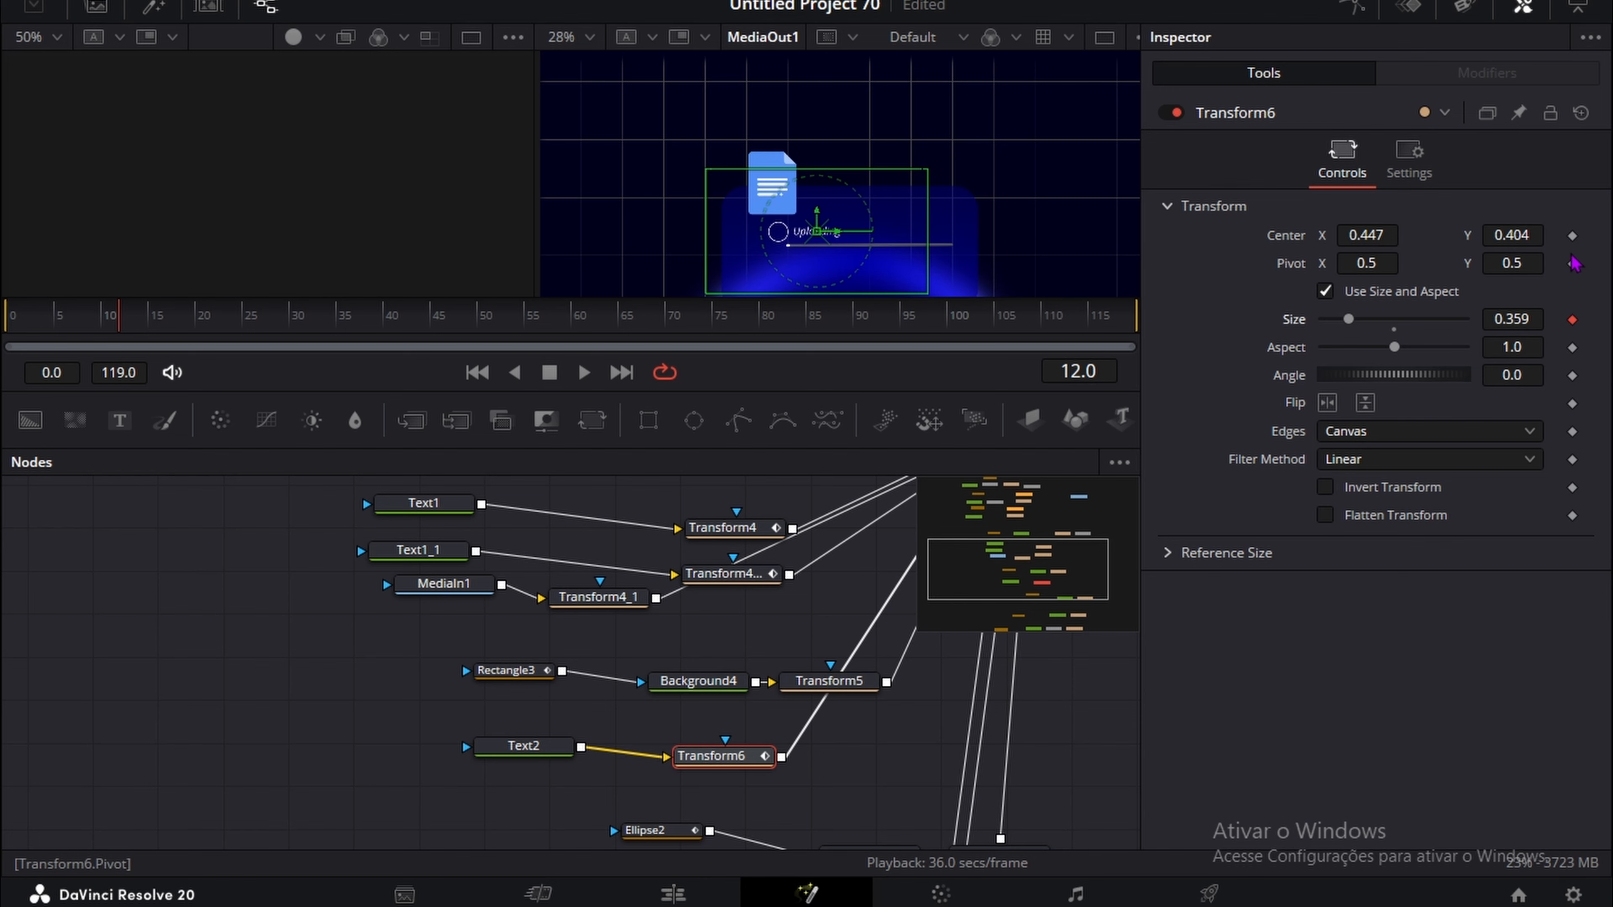
left_click(1572, 235)
Step: Keyframe Transform6's Size and Center at frame 15, and set its Size at frame 12 to 0.0
left_click(521, 671)
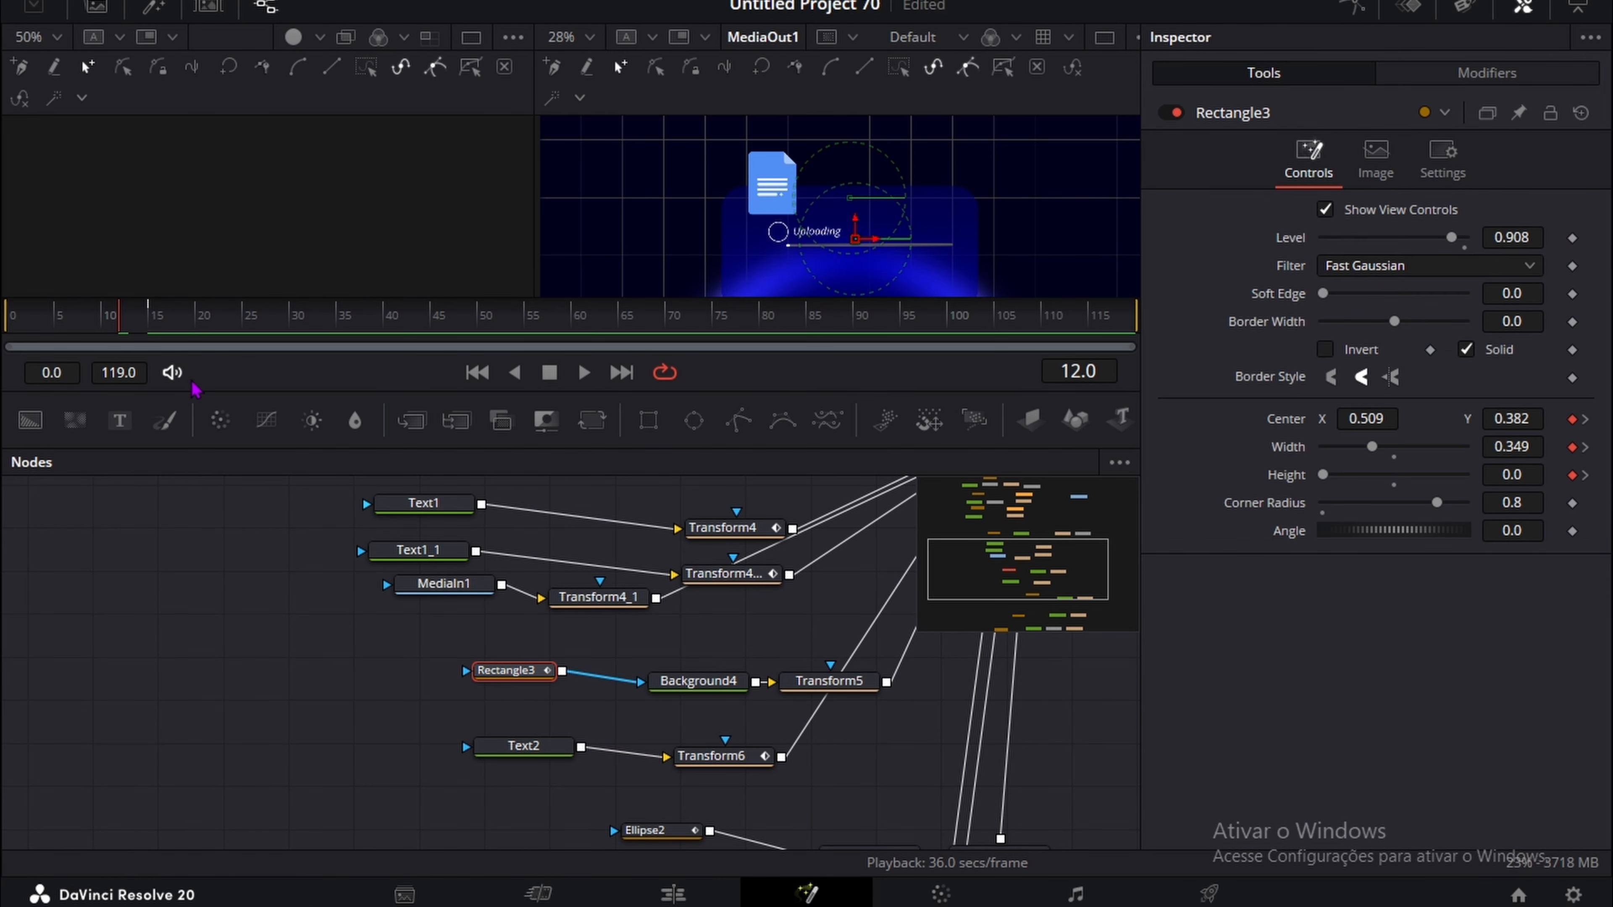
left_click(157, 321)
left_click(520, 748)
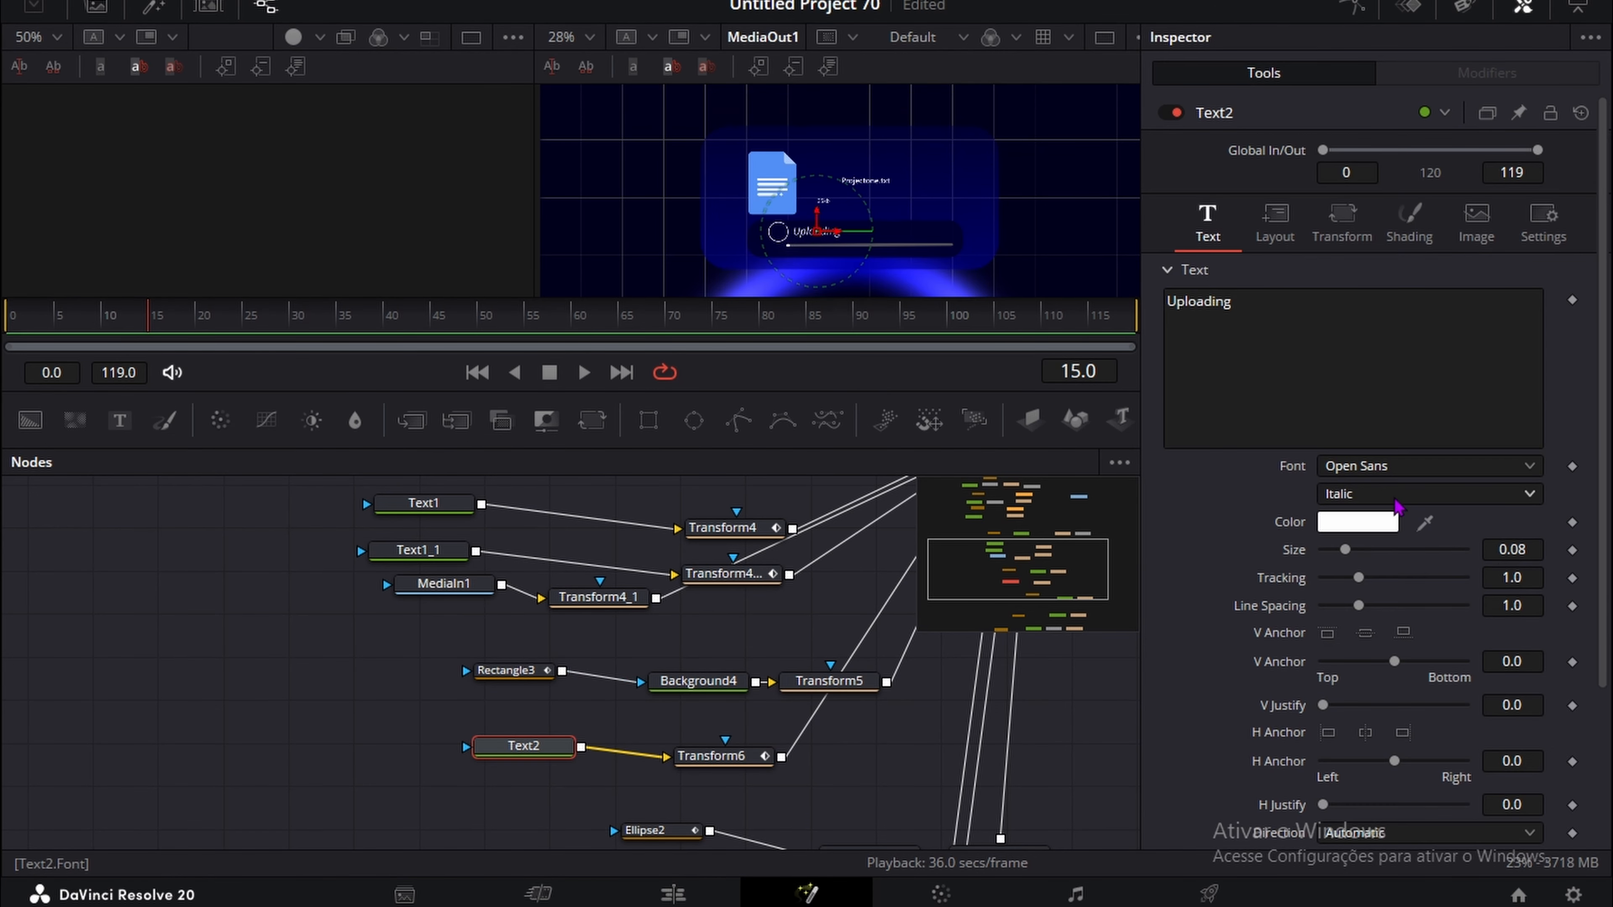
left_click(723, 757)
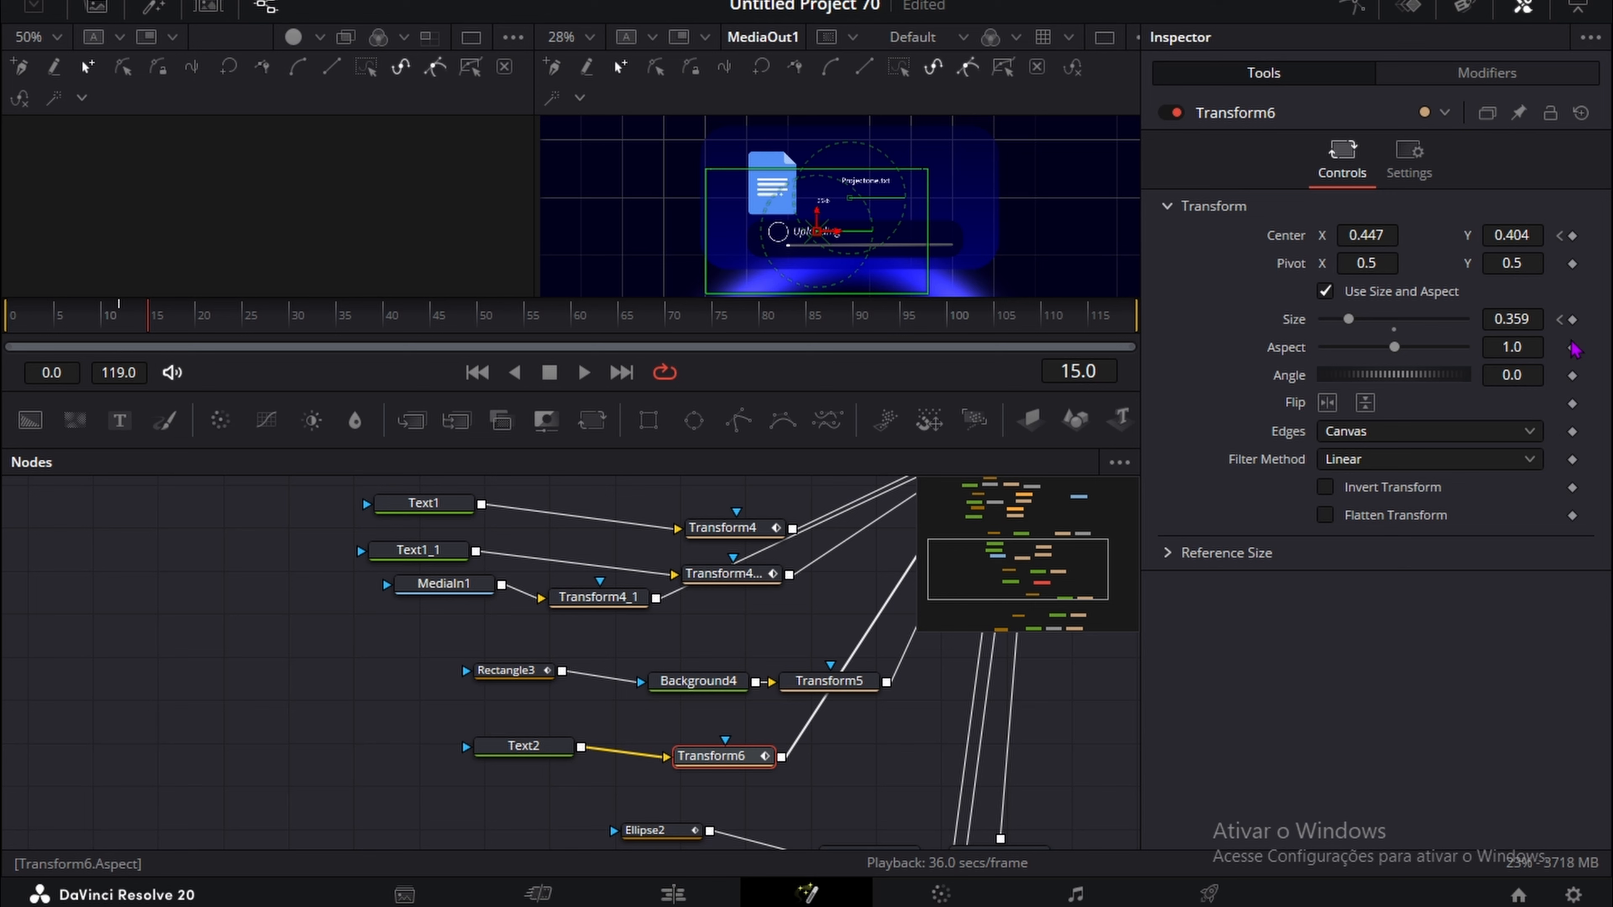
left_click(1573, 319)
left_click(1559, 320)
left_click_drag(1525, 320, 1103, 212)
Step: Keyframe the Center and Size of Transform7, which carries the small loading ring, at frame 12
scroll(1042, 819, "down", 3)
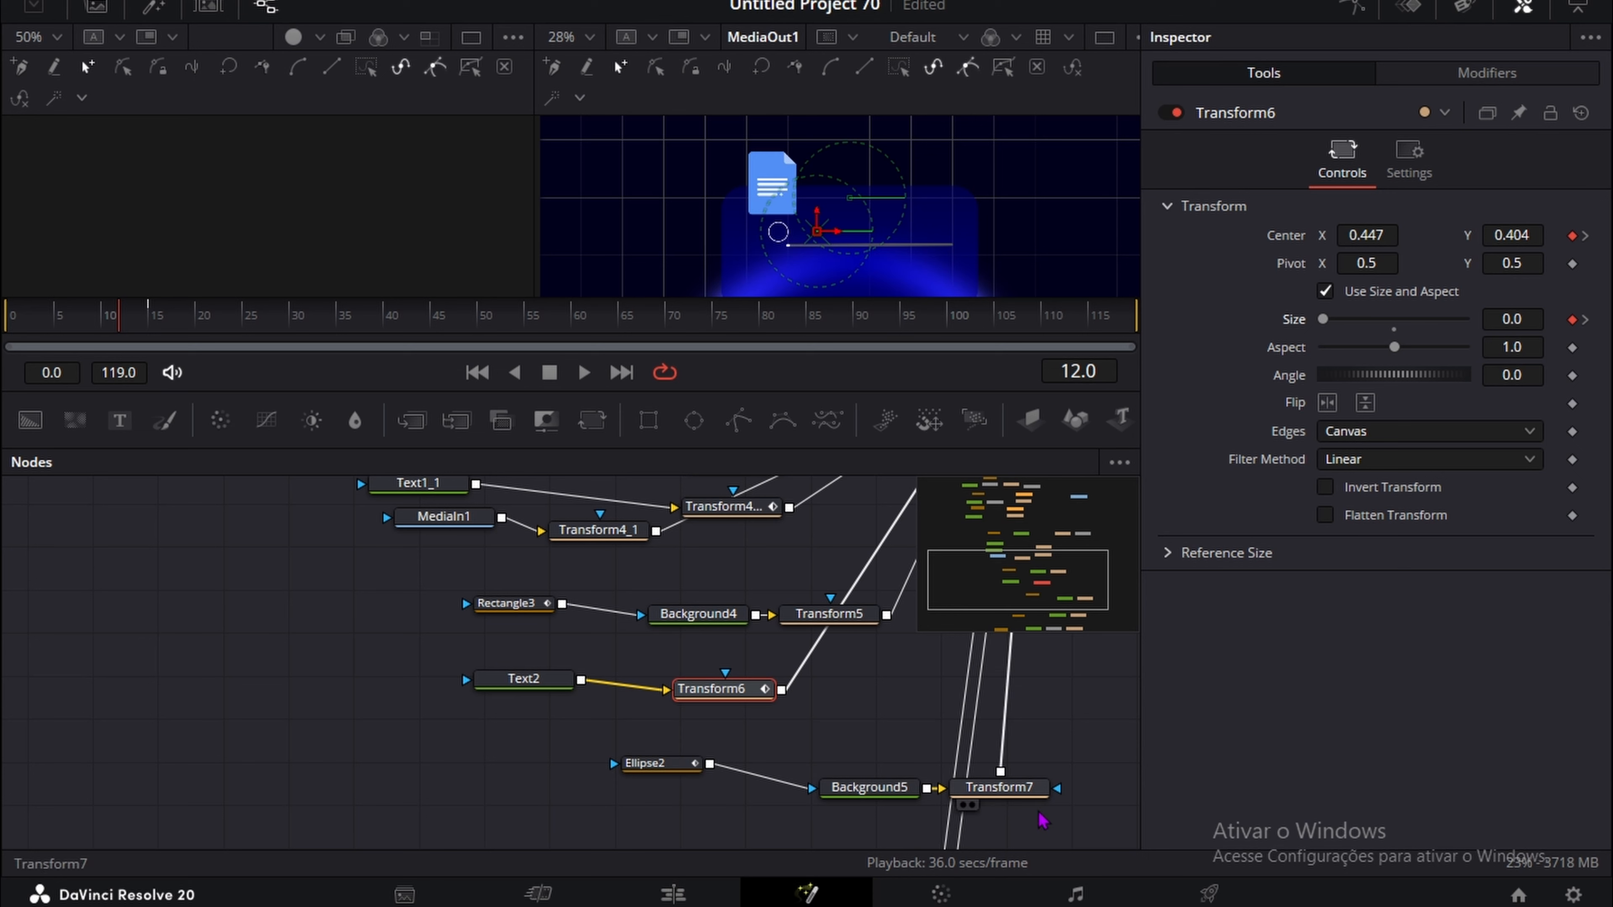
left_click(1033, 794)
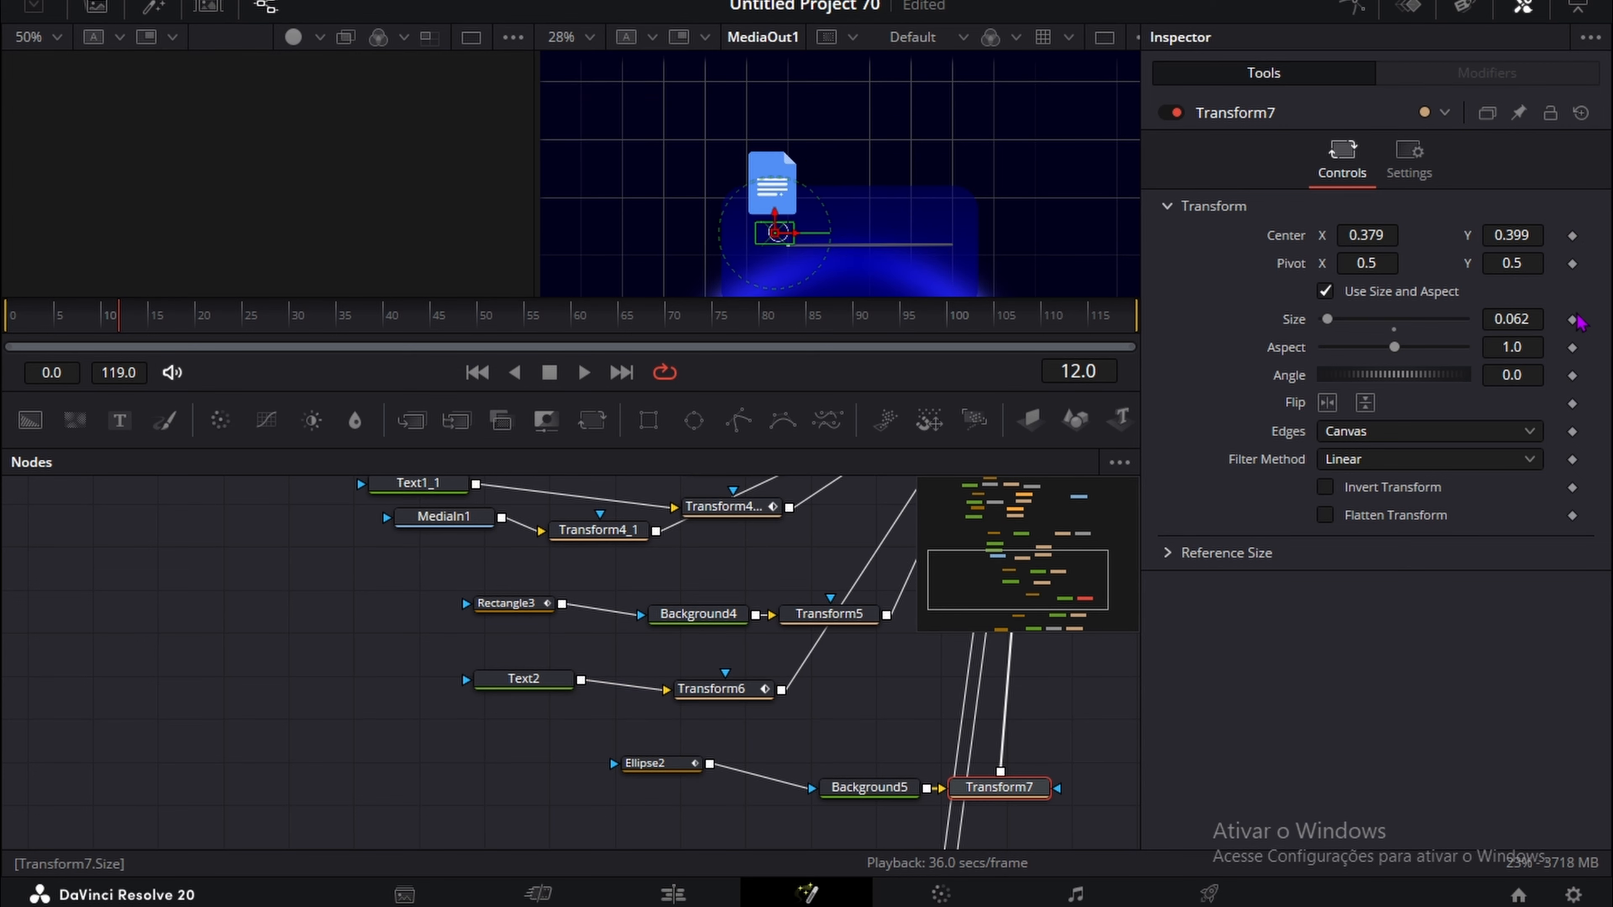
left_click(1572, 235)
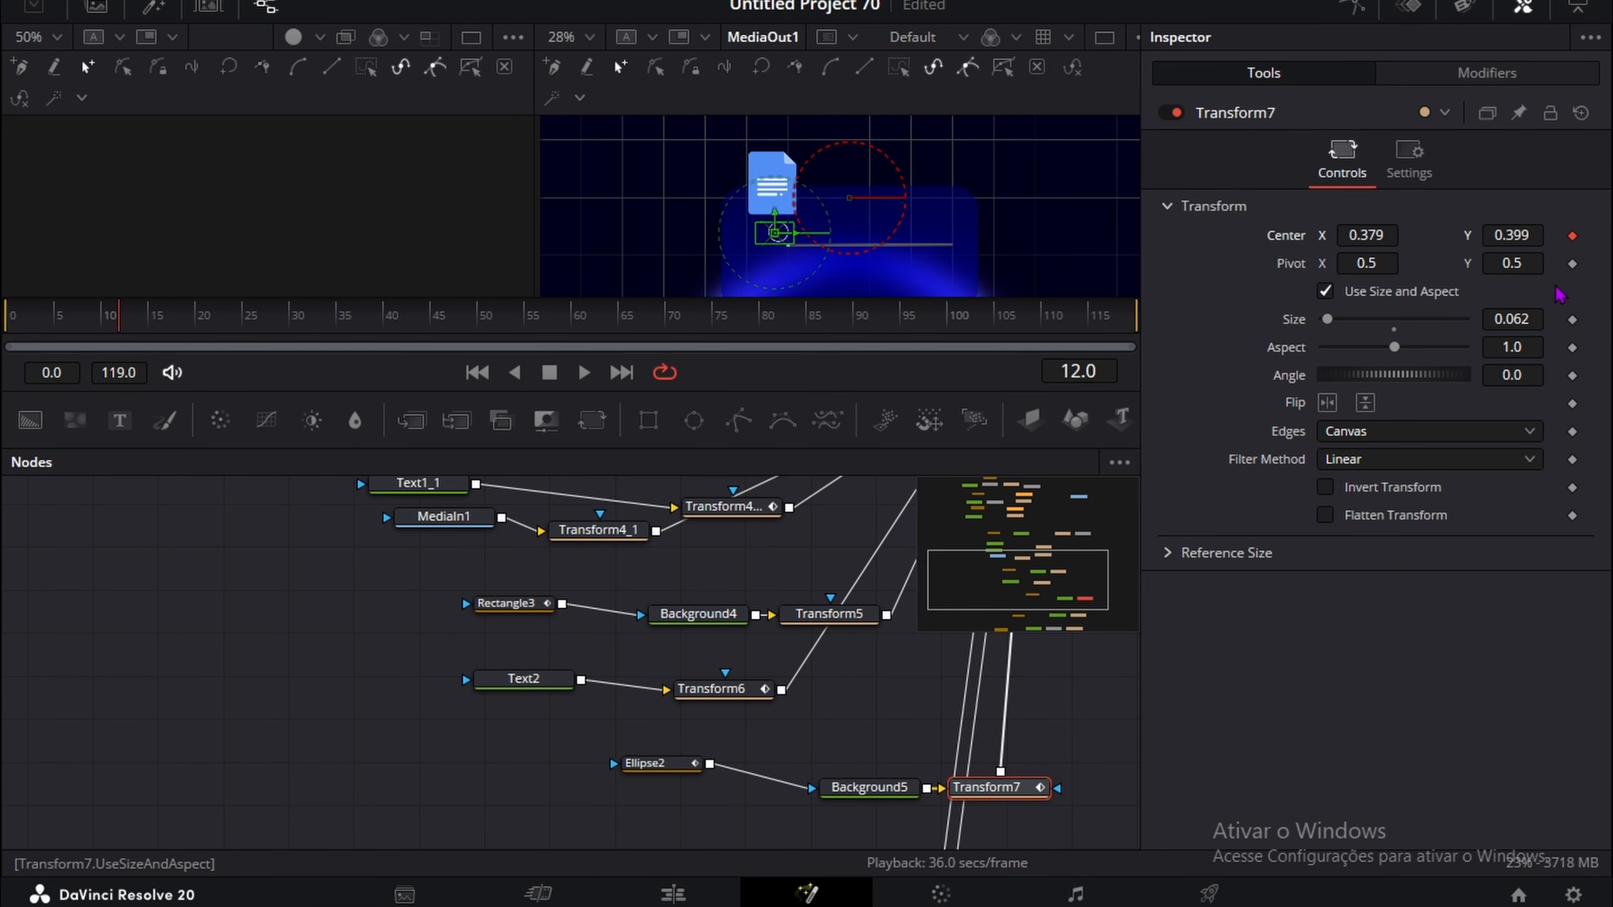
left_click(1572, 319)
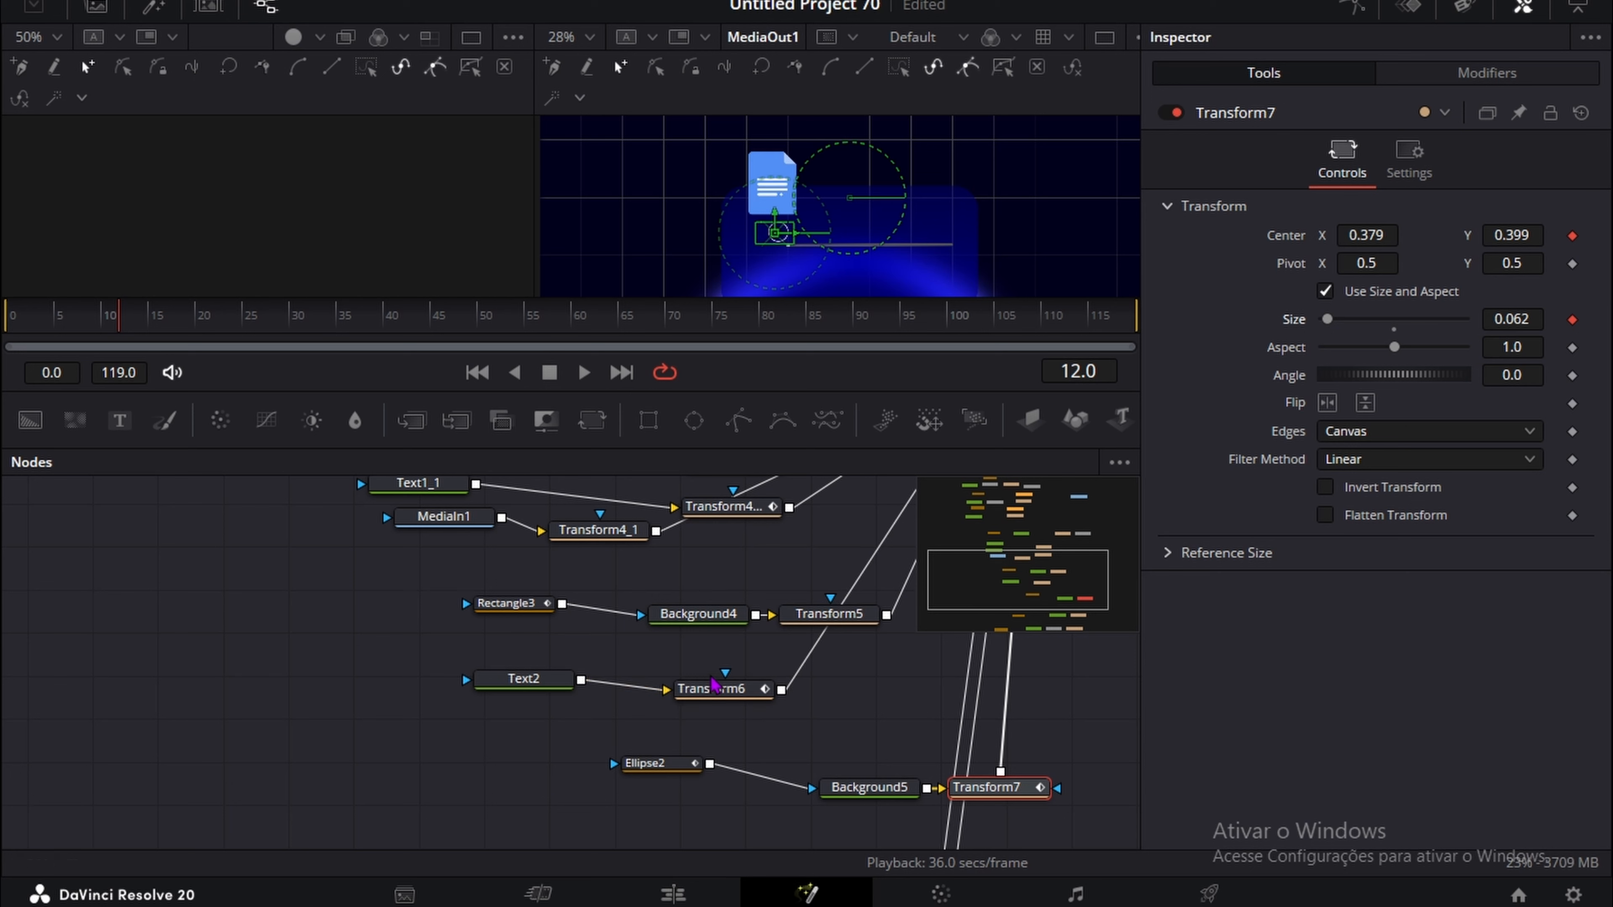
Step: Keyframe Transform7's Center and Size at frame 15, and scale the loading ring down to nothing at frame 12
left_click(718, 690)
left_click(147, 332)
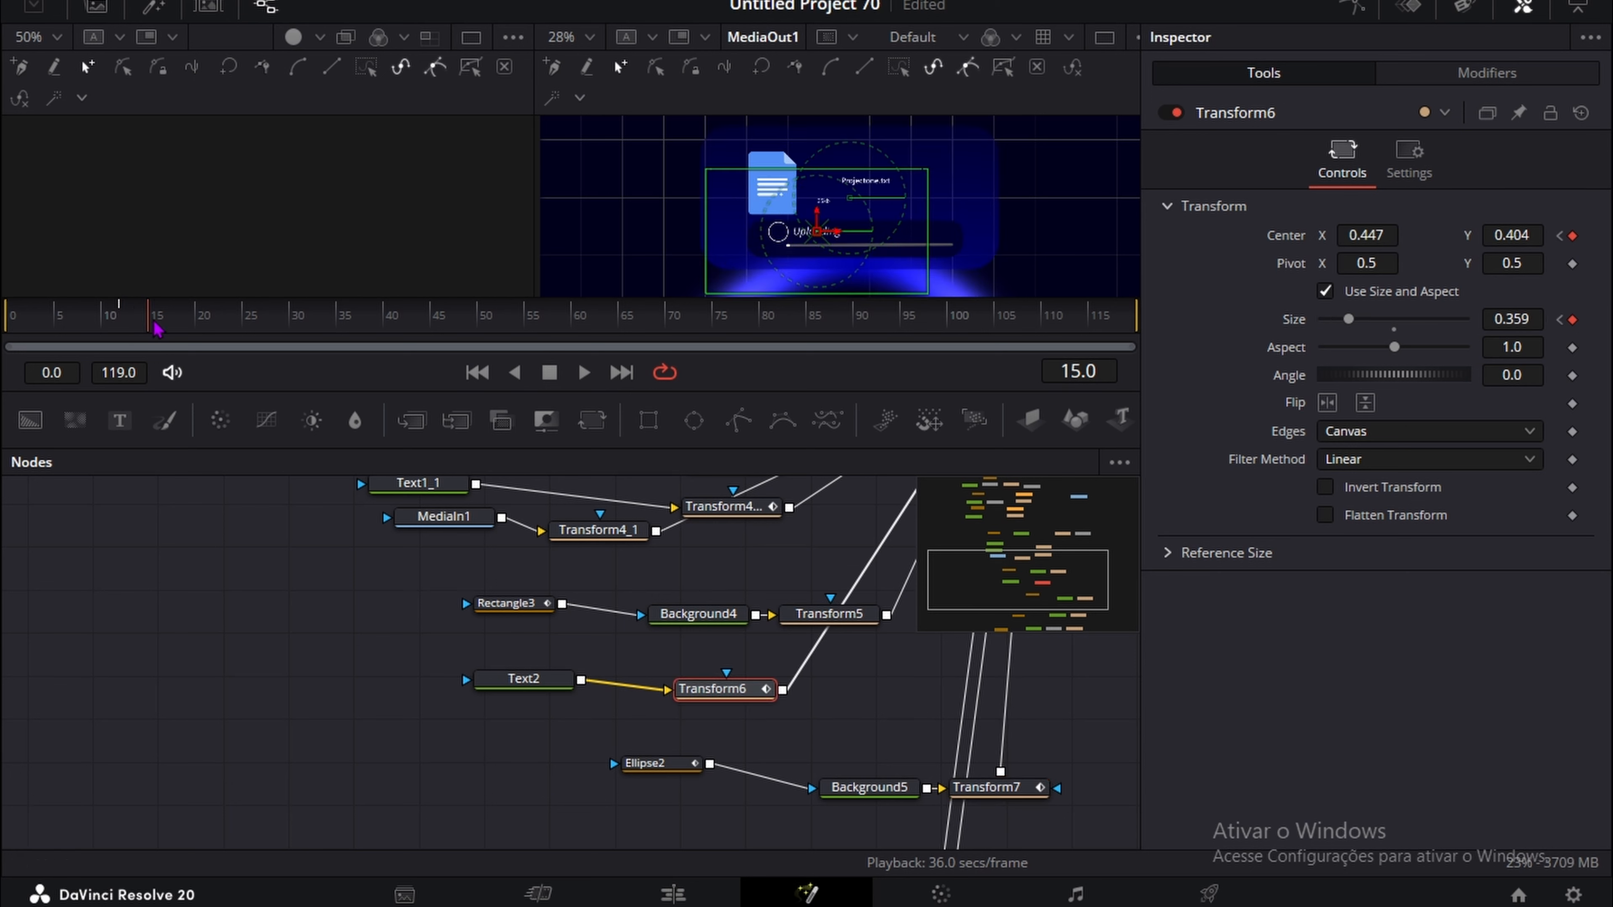
left_click(1016, 788)
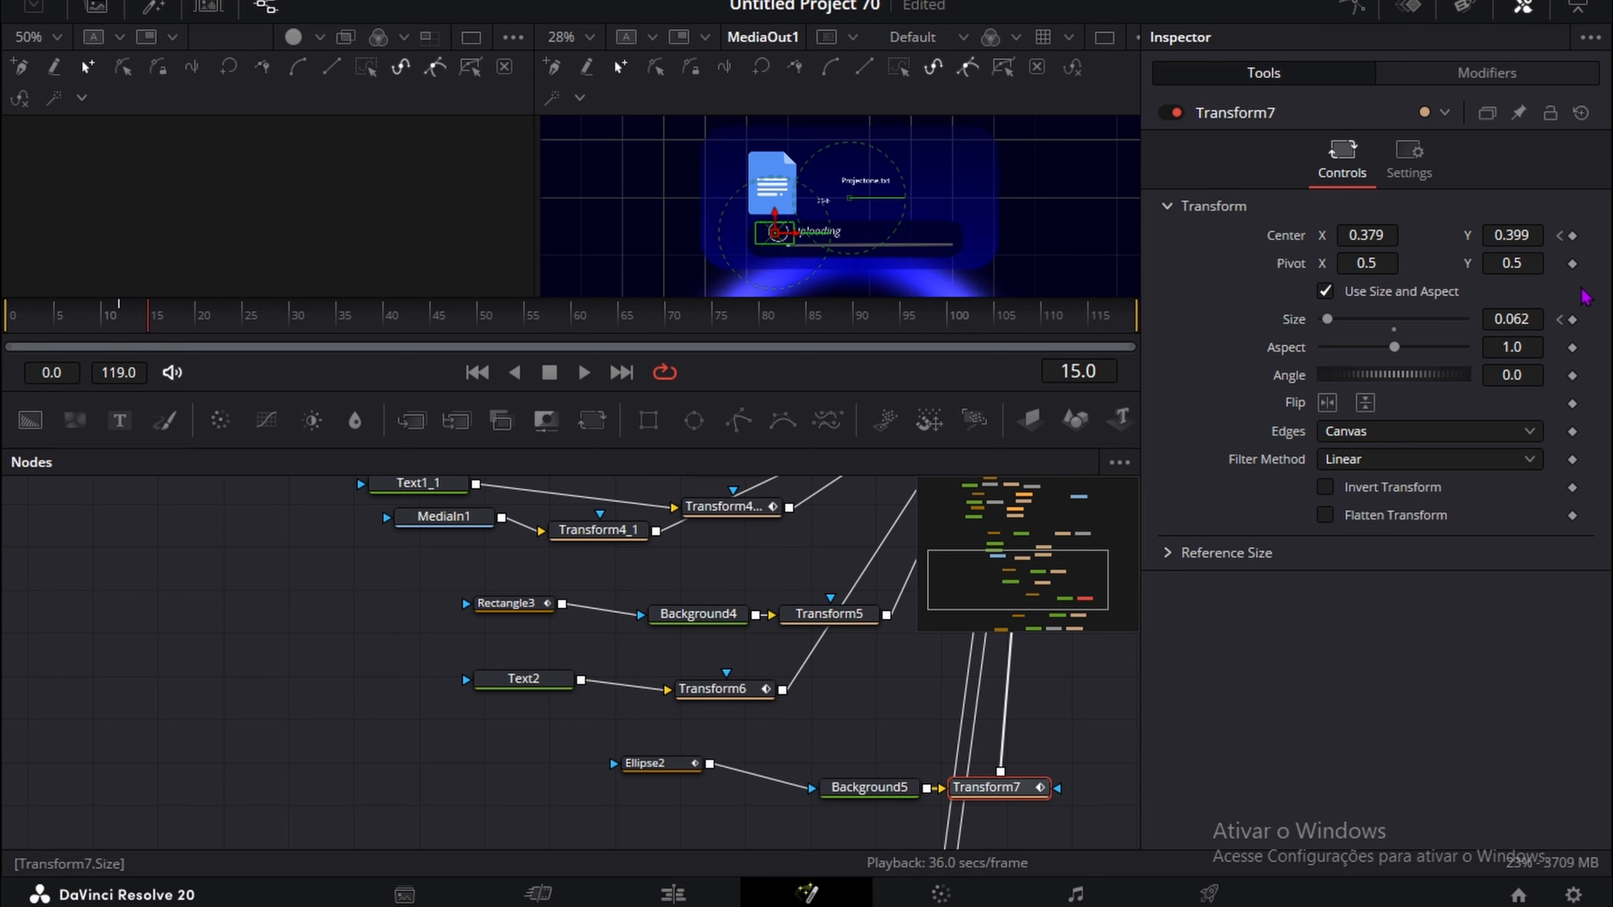
left_click(1560, 235)
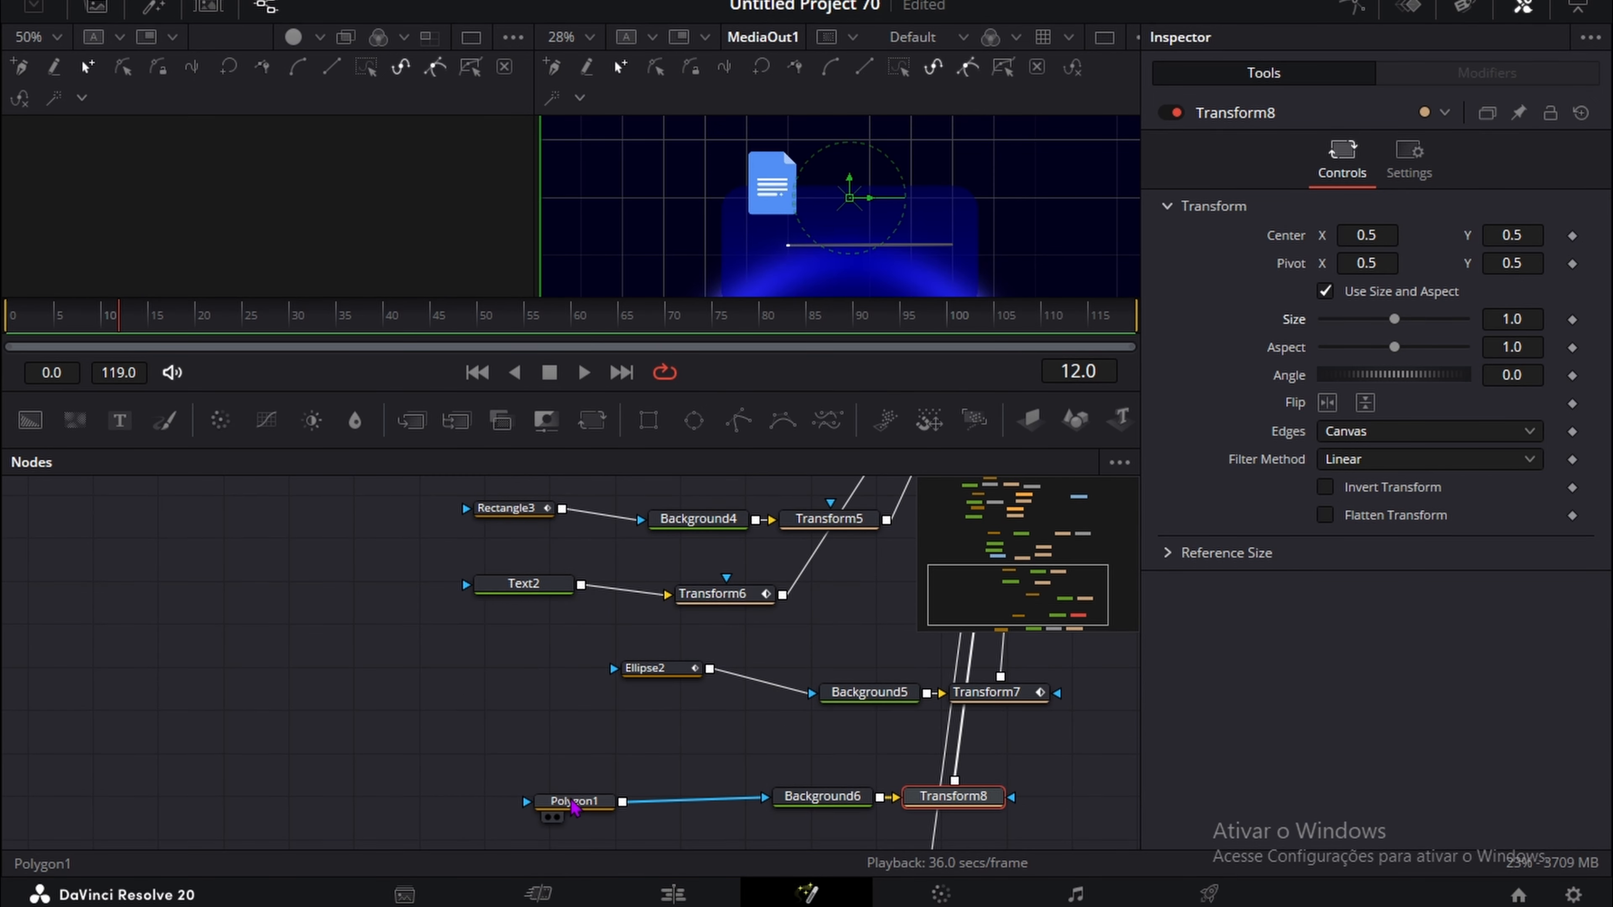
Step: Keyframe the Level of Polygon1, the progress track line, at frame 12, and go to frame 15 where Transform7 is keyframed
left_click(554, 802)
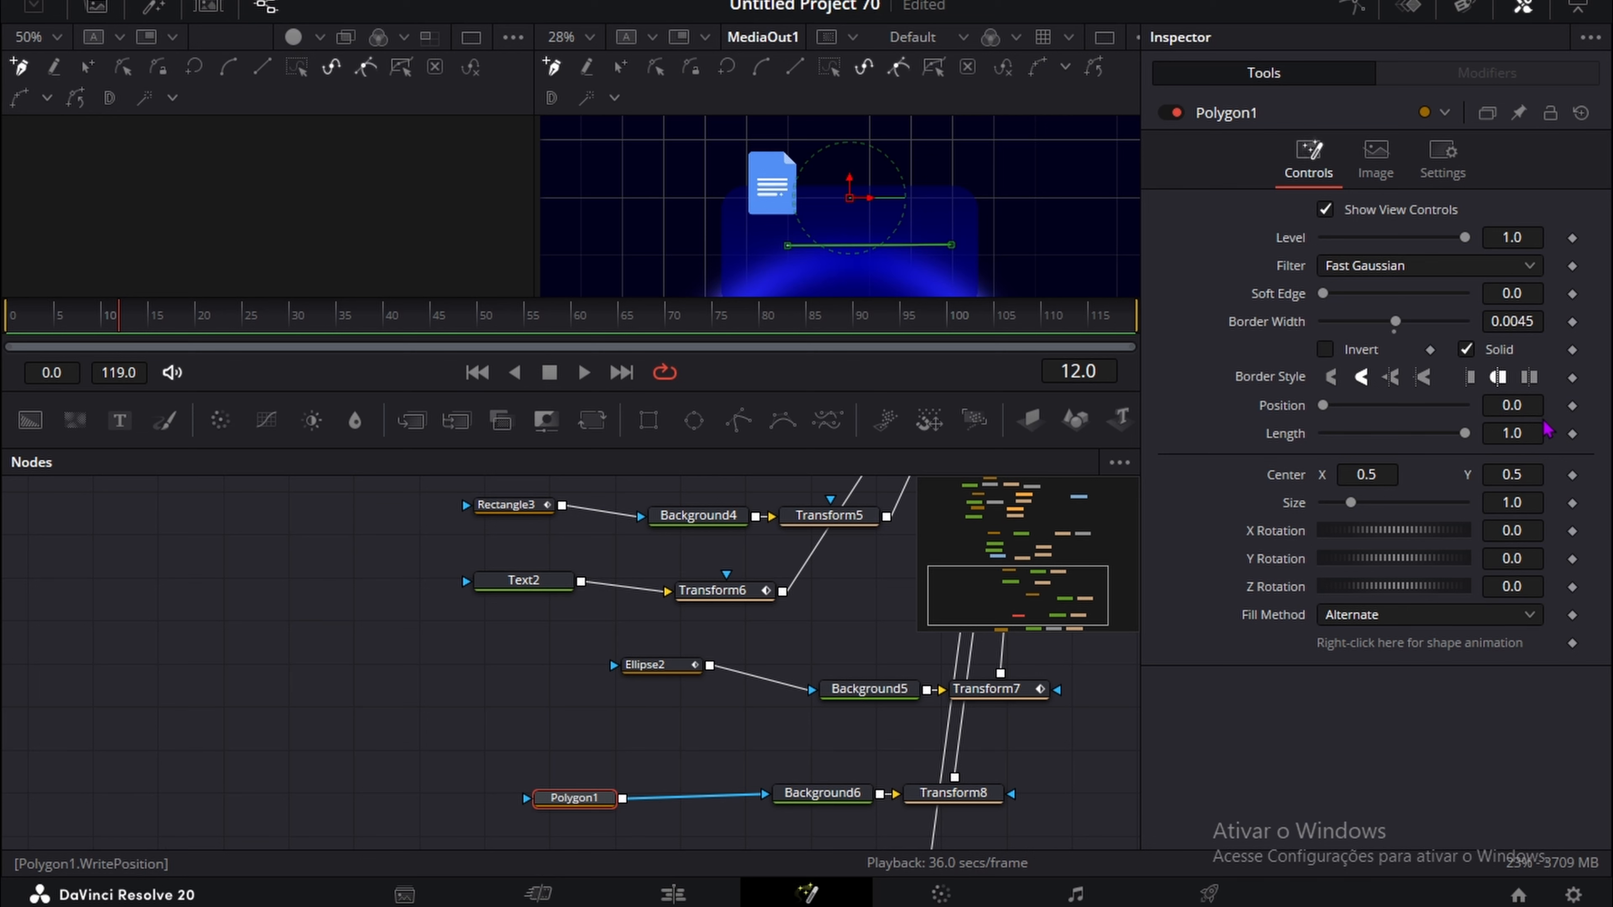
left_click(1572, 237)
left_click_drag(129, 313, 140, 314)
left_click(641, 664)
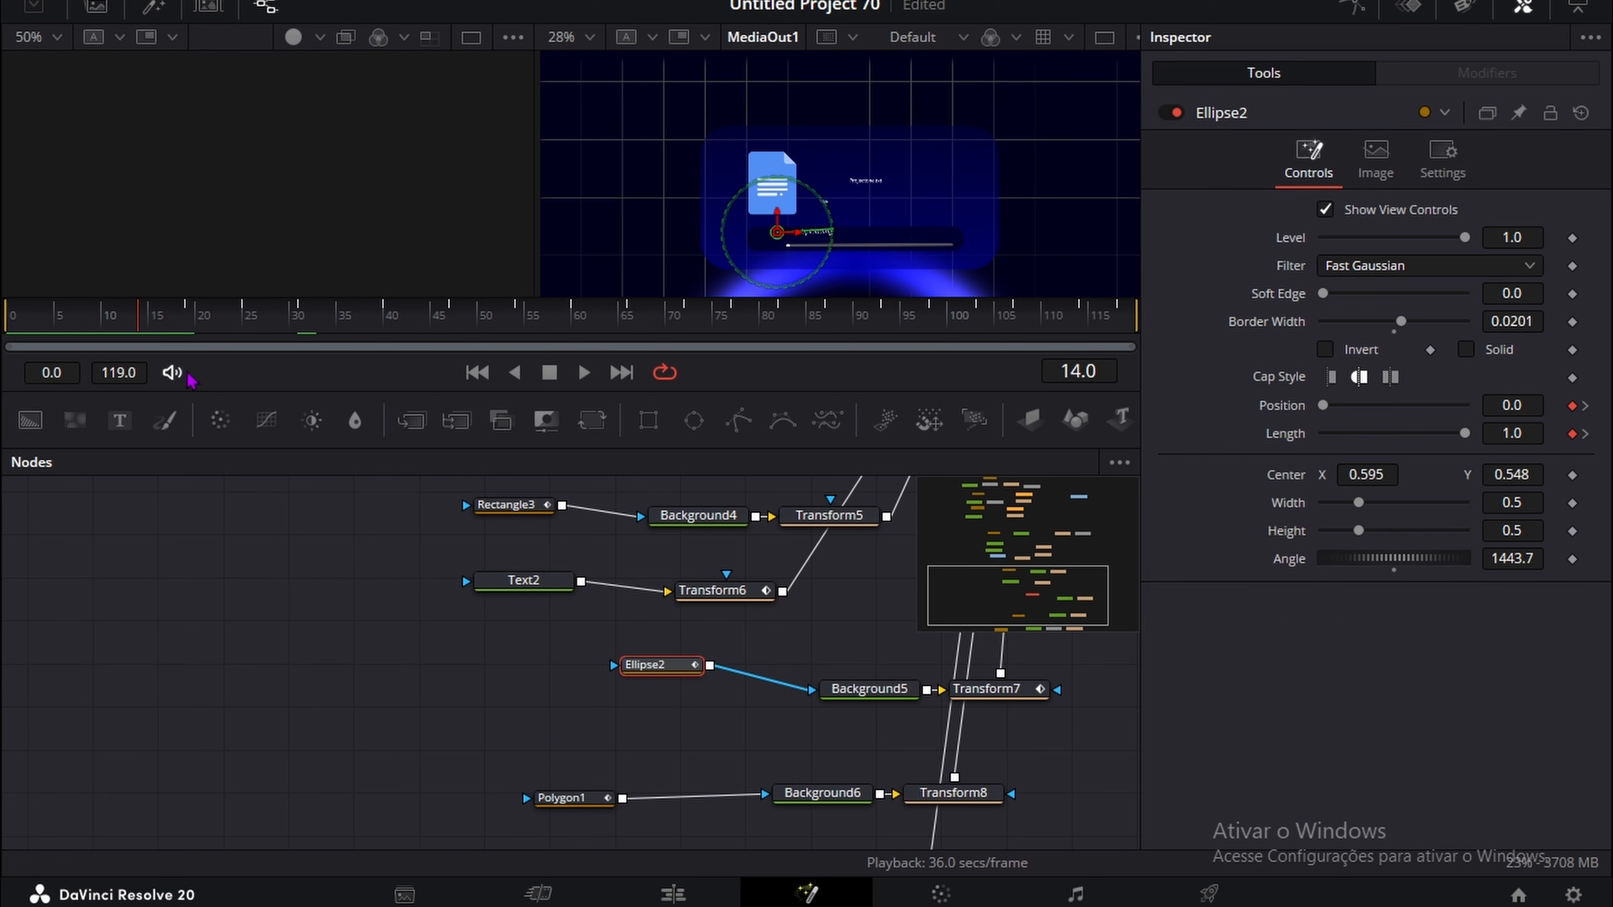
left_click(561, 798)
left_click(155, 317)
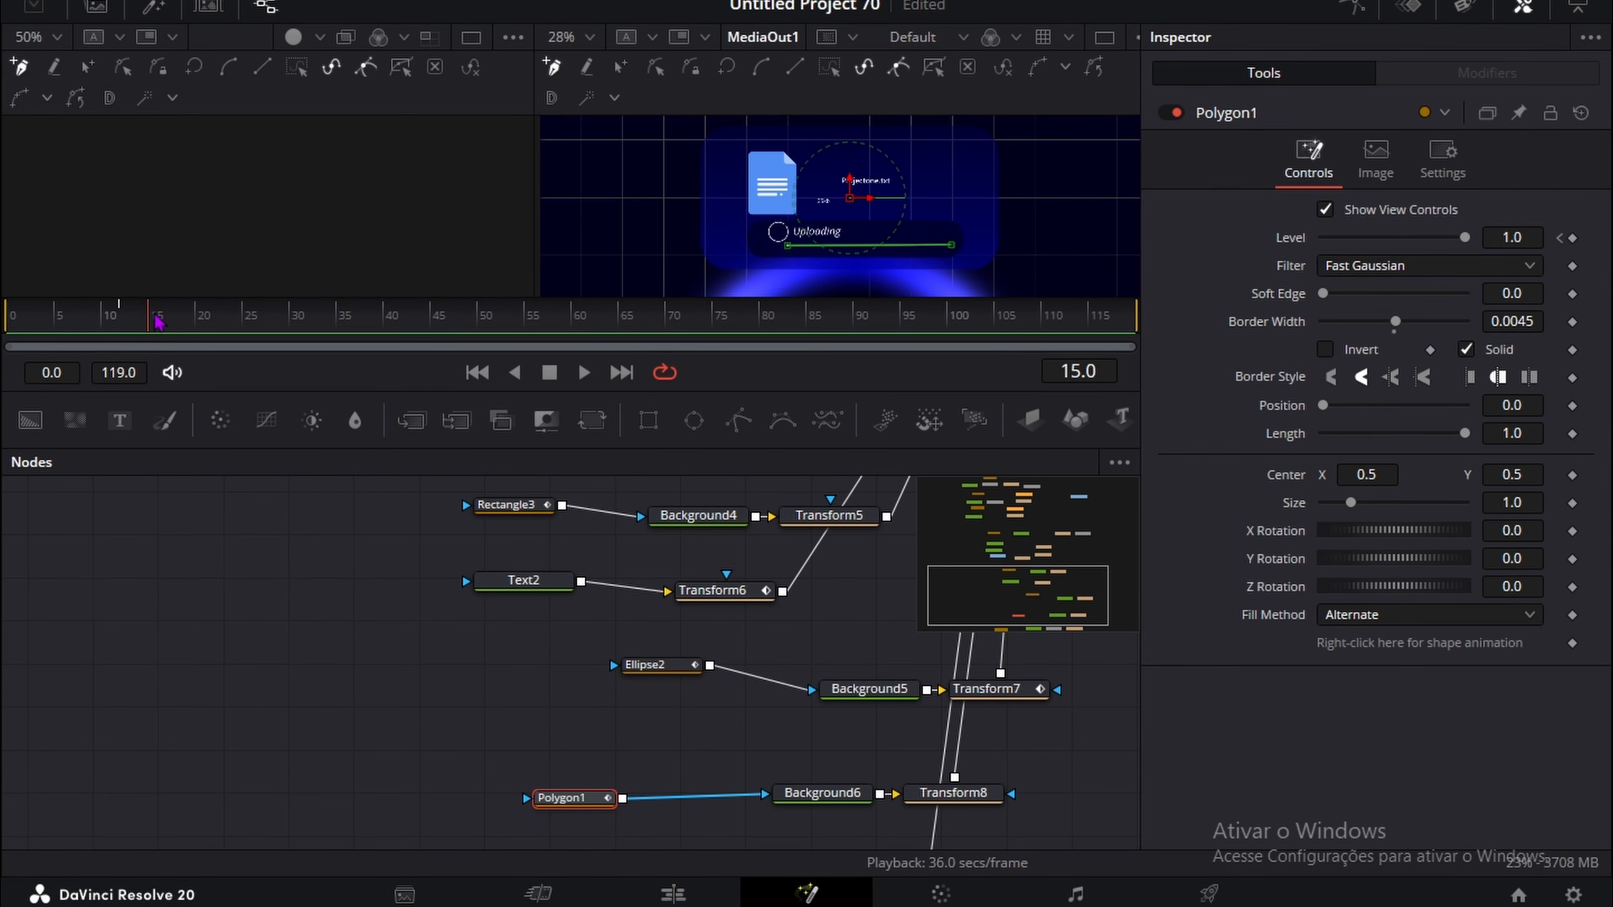
left_click(987, 689)
key("Left")
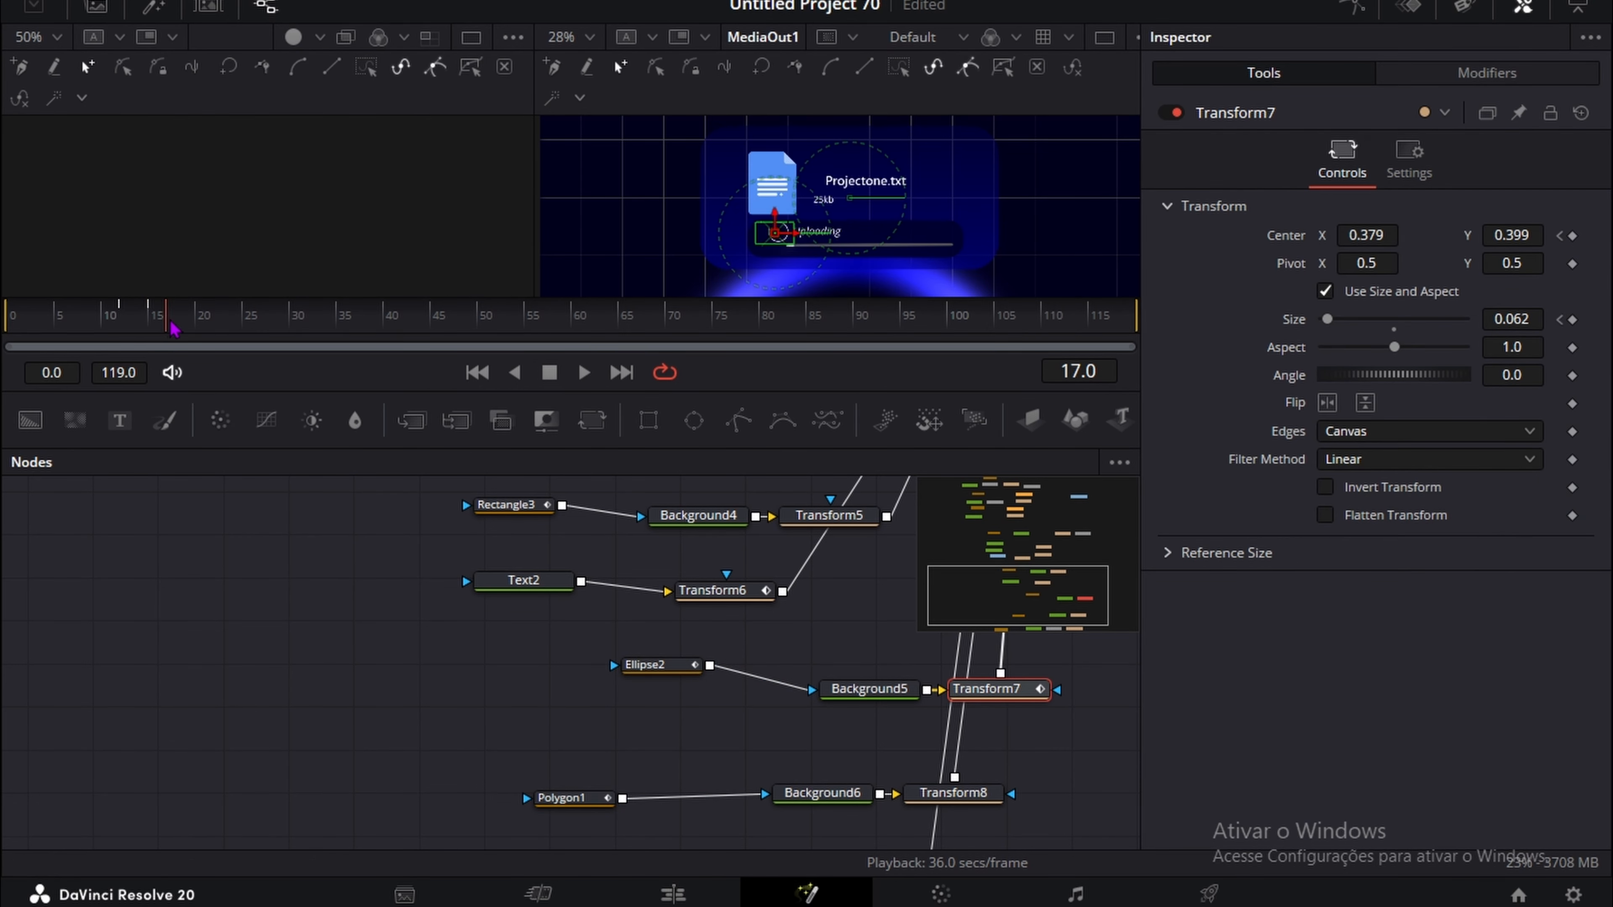
left_click(148, 317)
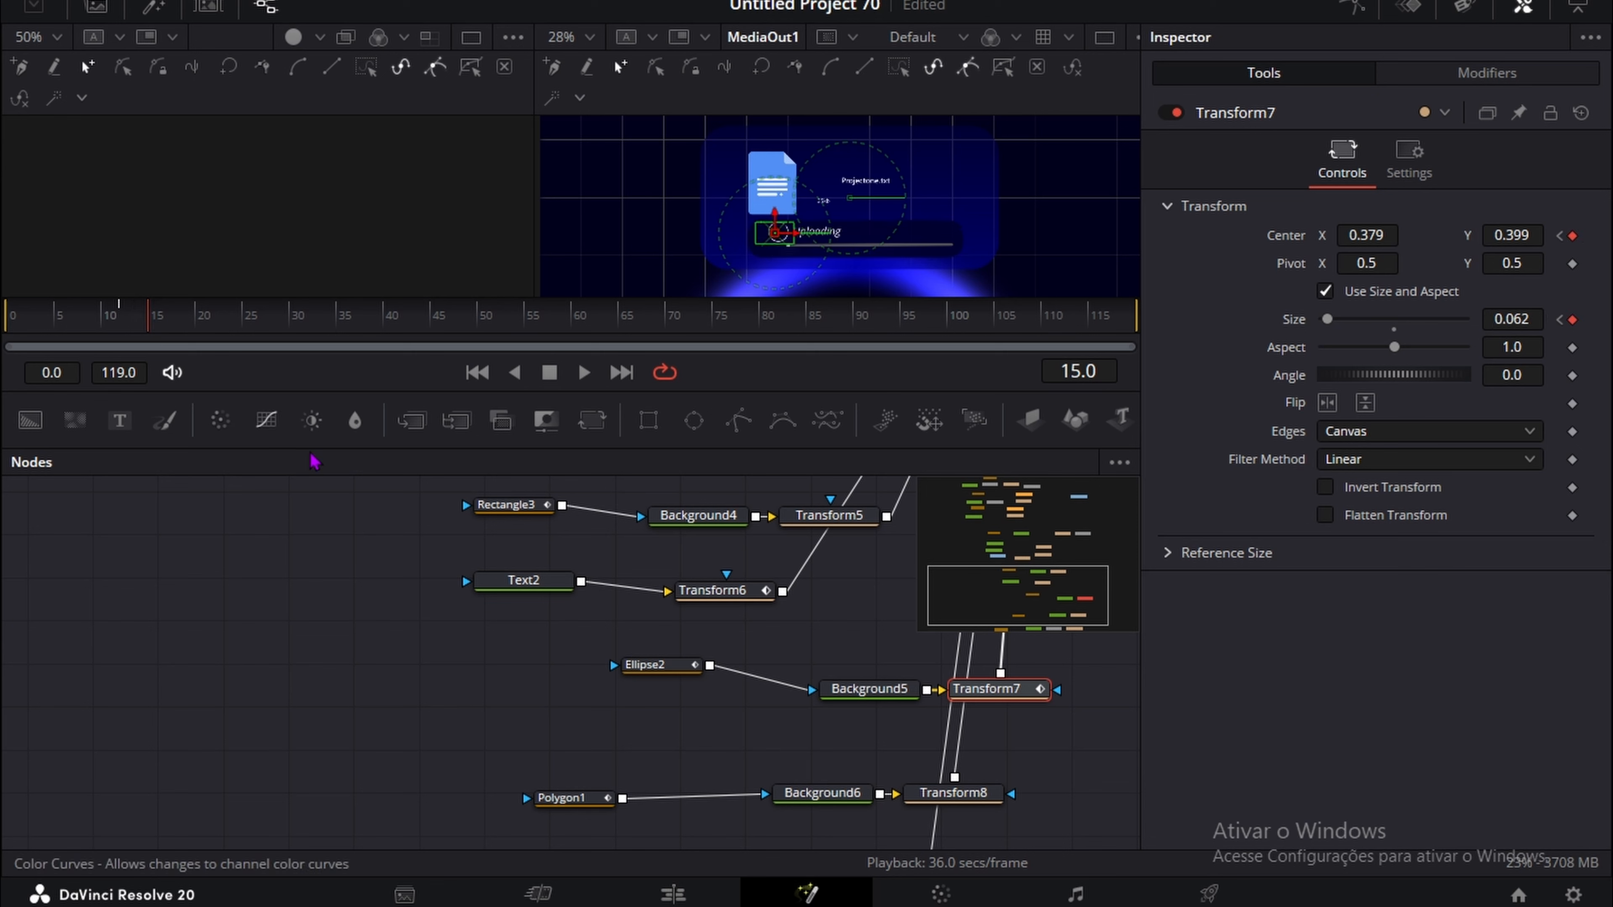
left_click(561, 798)
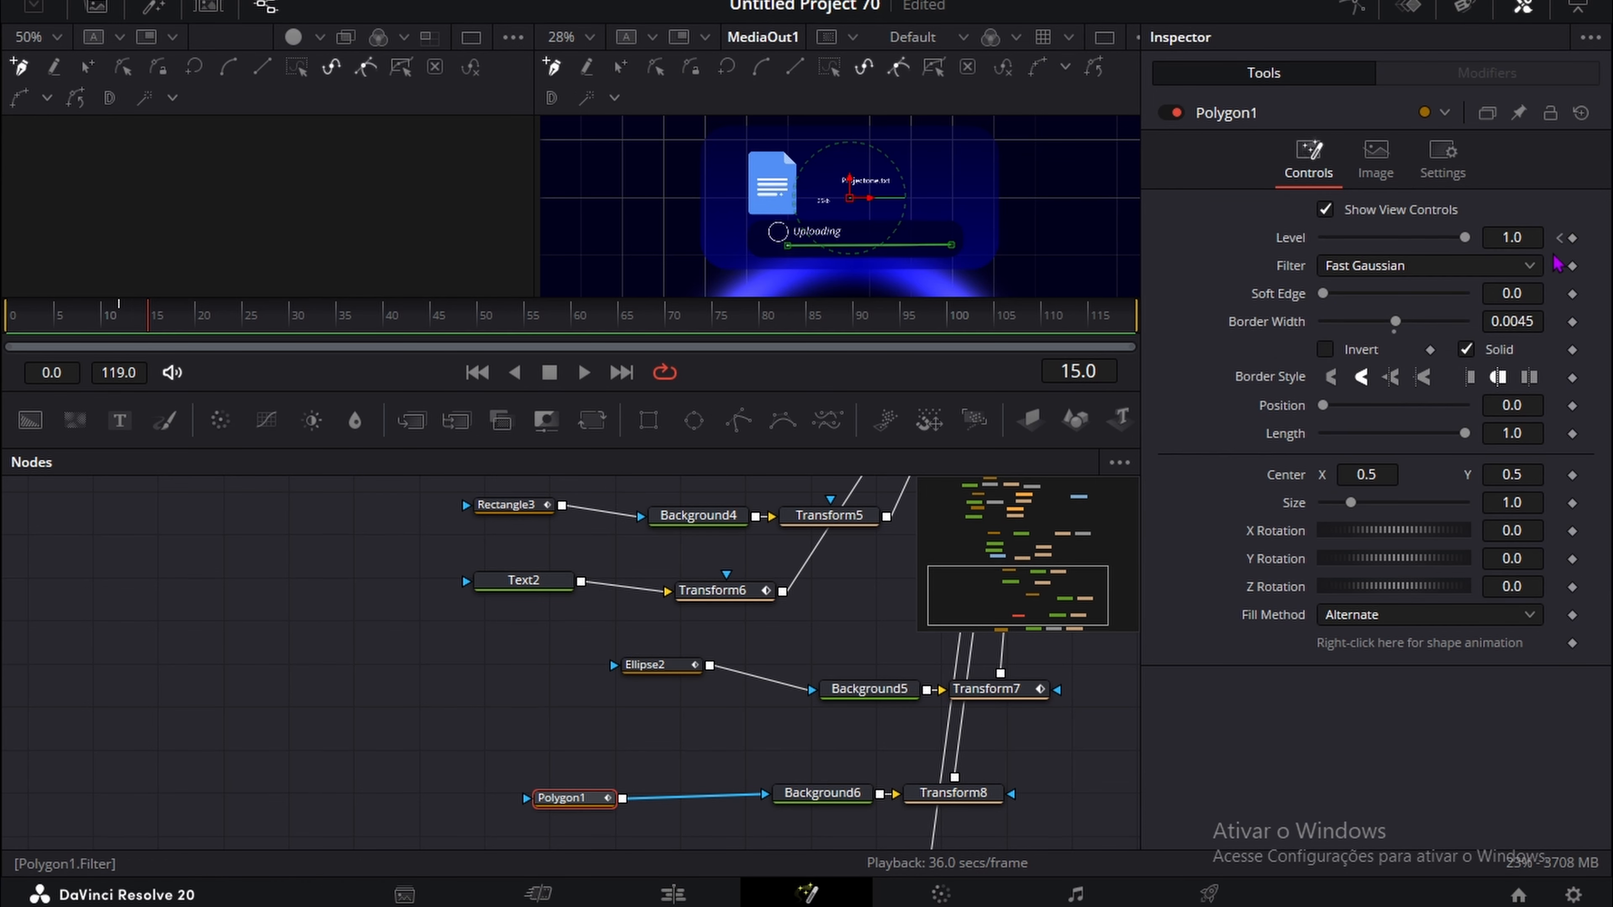
Step: Keyframe Polygon1's Level at frame 15, and set its Level at frame 12 to 0.0
left_click(1573, 239)
left_click(1560, 238)
left_click_drag(1513, 238, 889, 152)
Step: Keyframe the Level of Polygon1_1, the glowing progress line, at frames 12 and 15, with a Level of 0.0 at frame 12
scroll(602, 706, "down", 2)
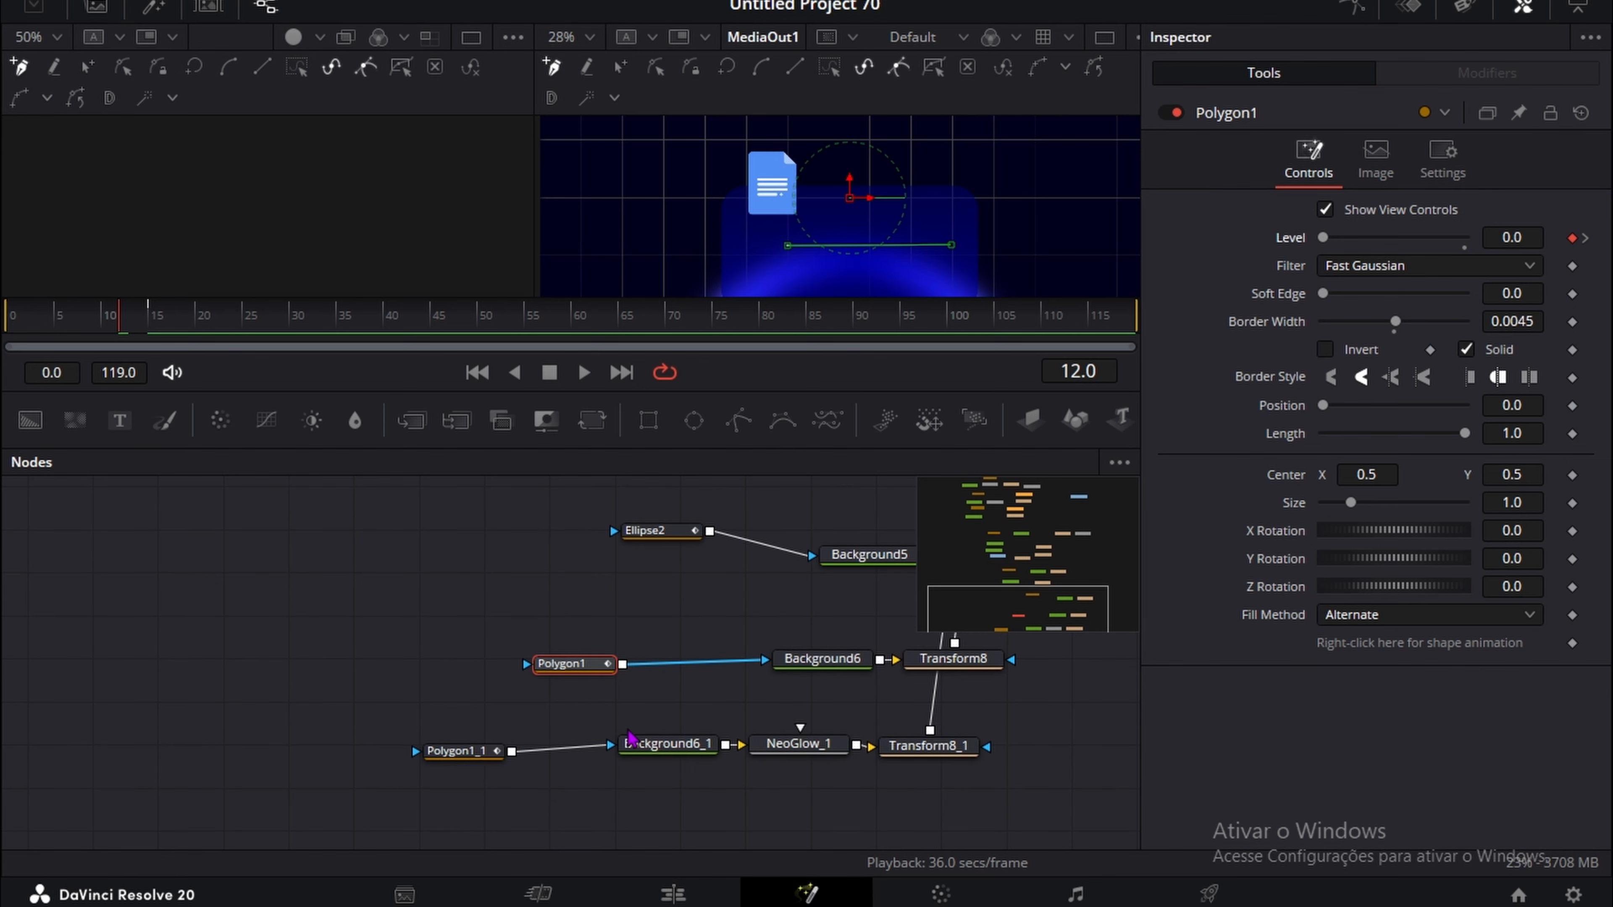
left_click(461, 751)
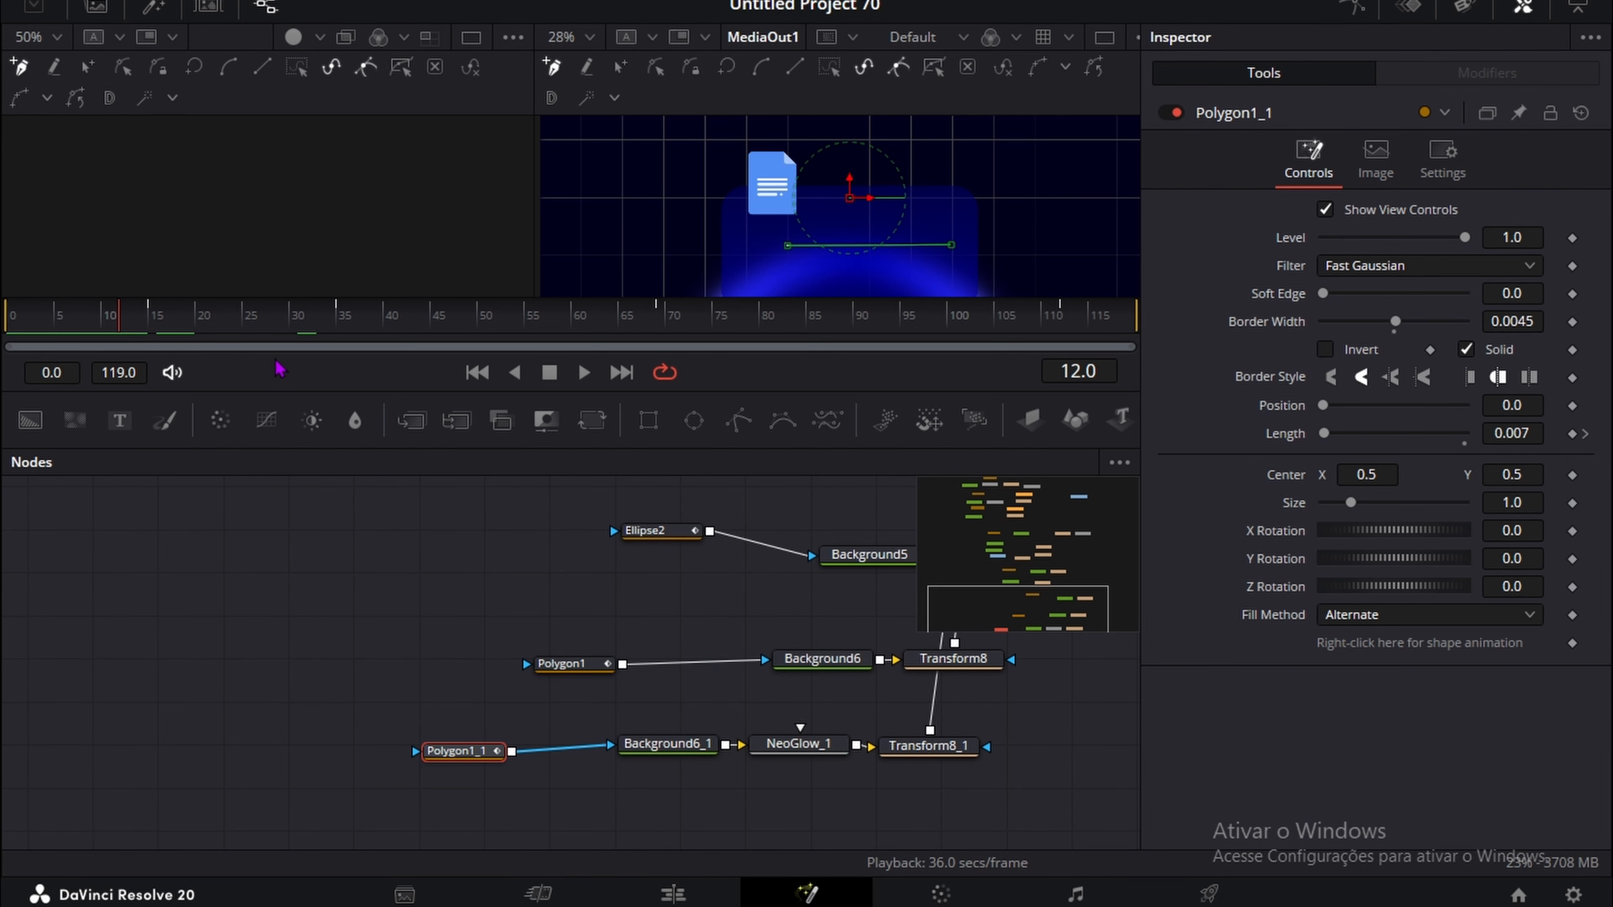
left_click(1572, 237)
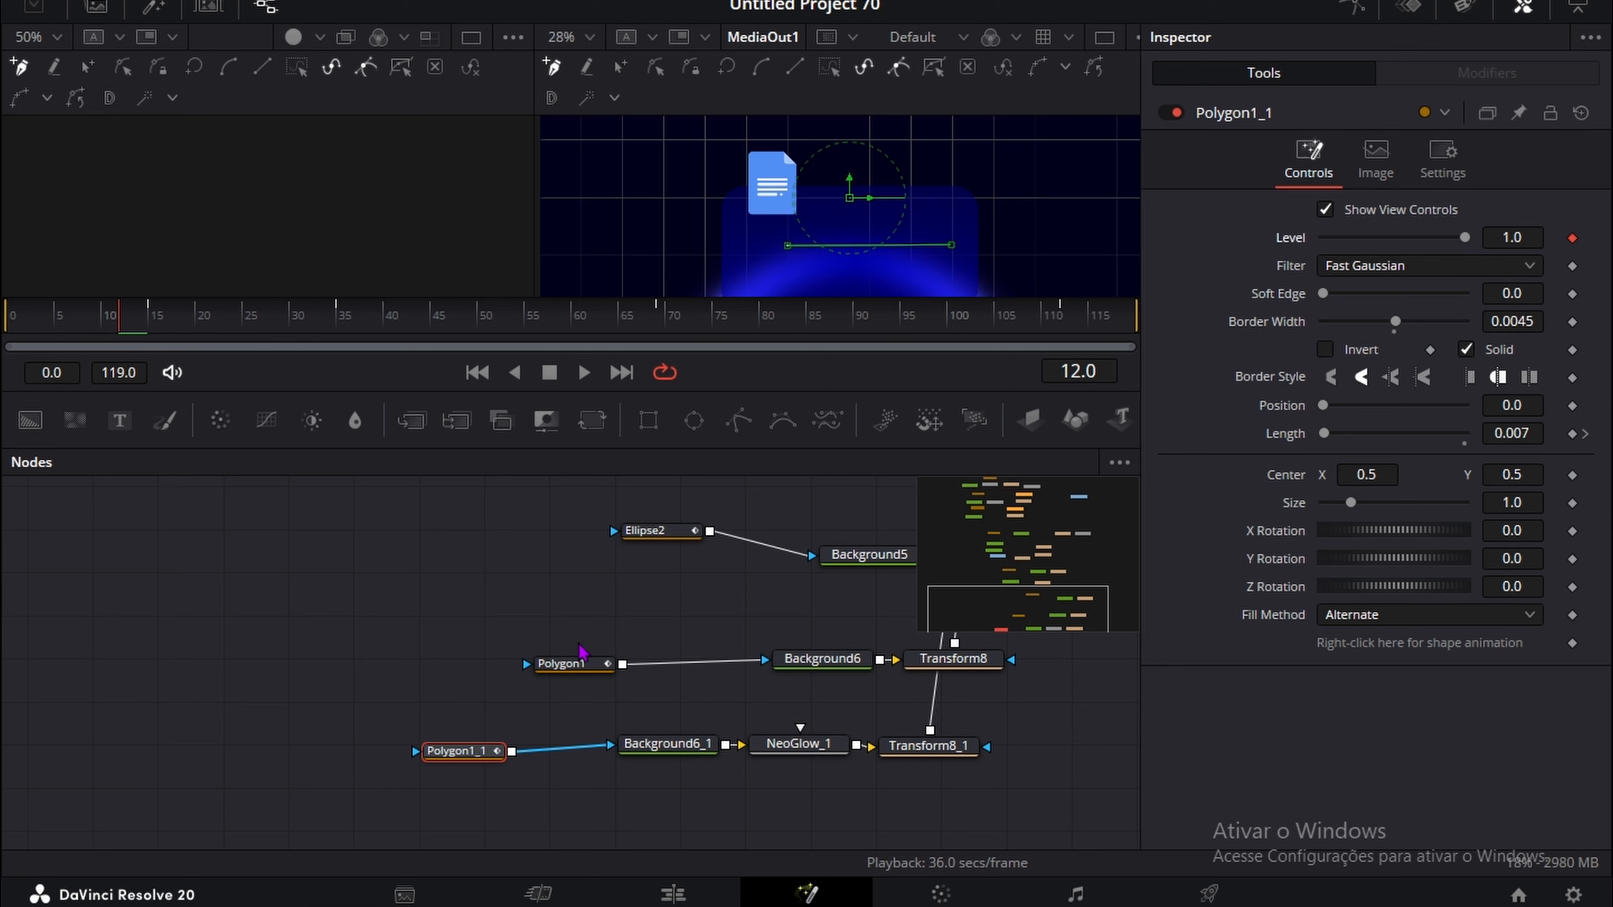
left_click(574, 665)
left_click_drag(130, 332, 159, 340)
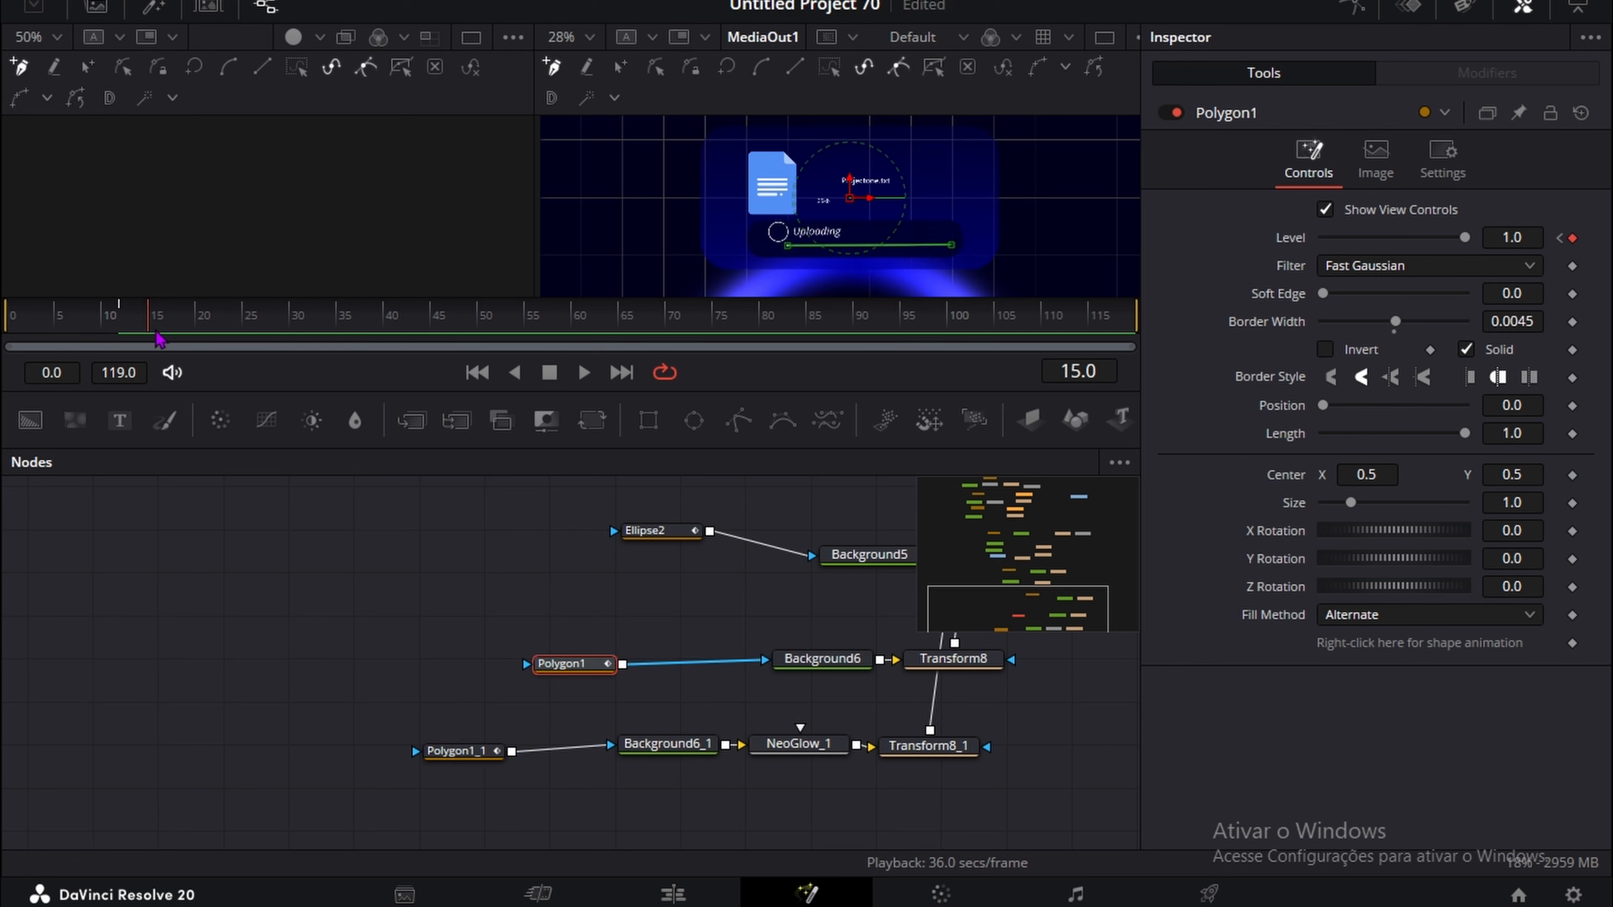
left_click(455, 752)
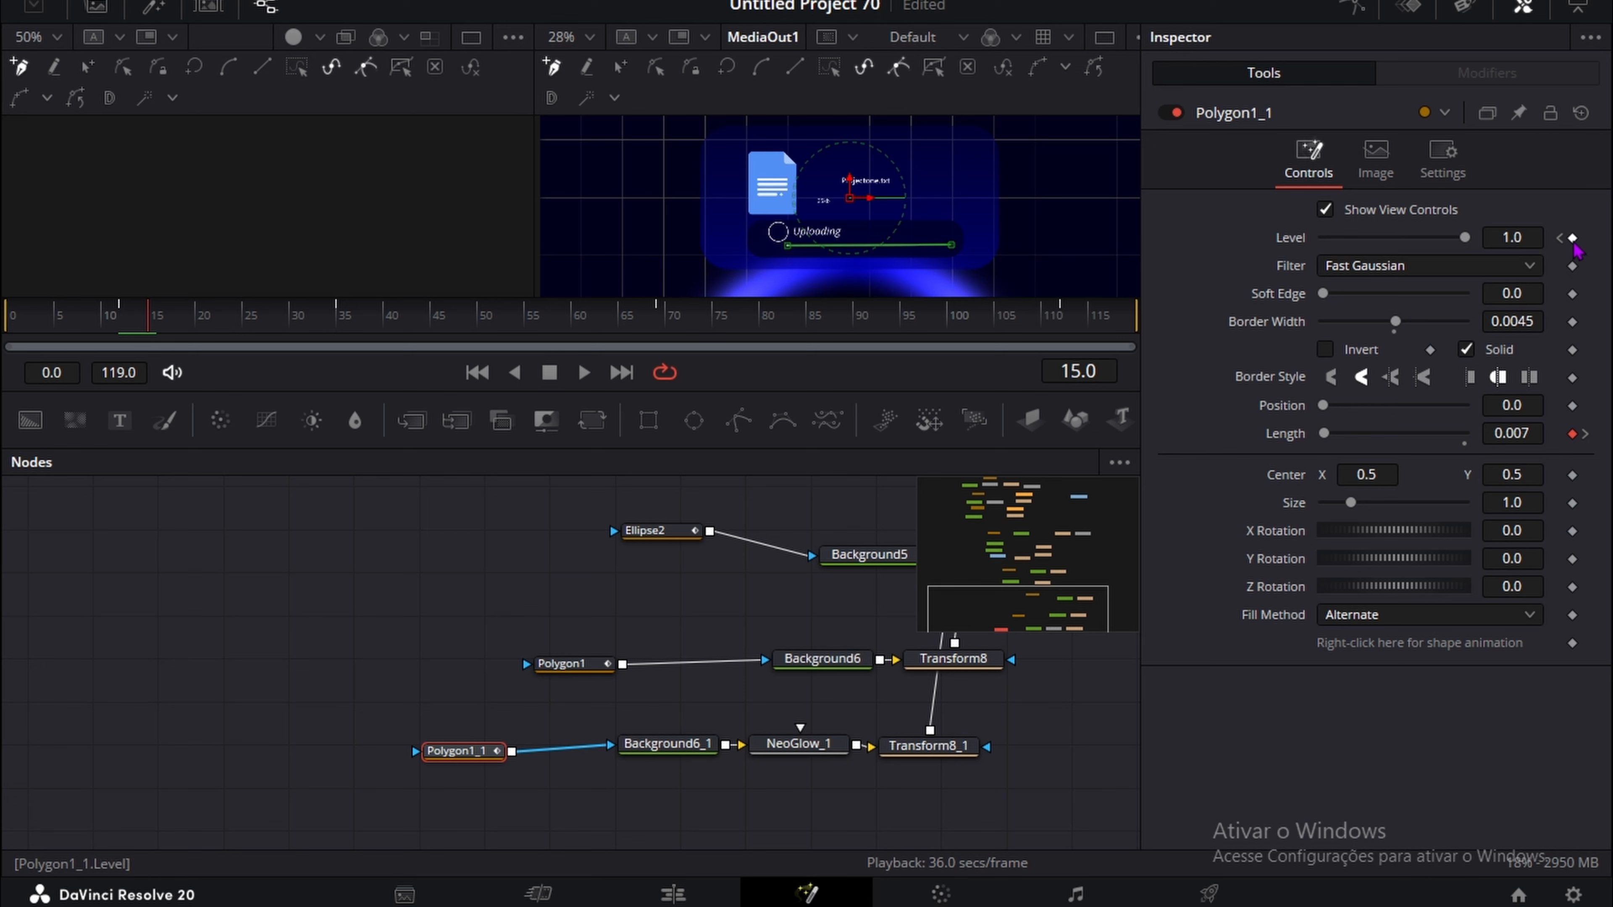
left_click(1560, 238)
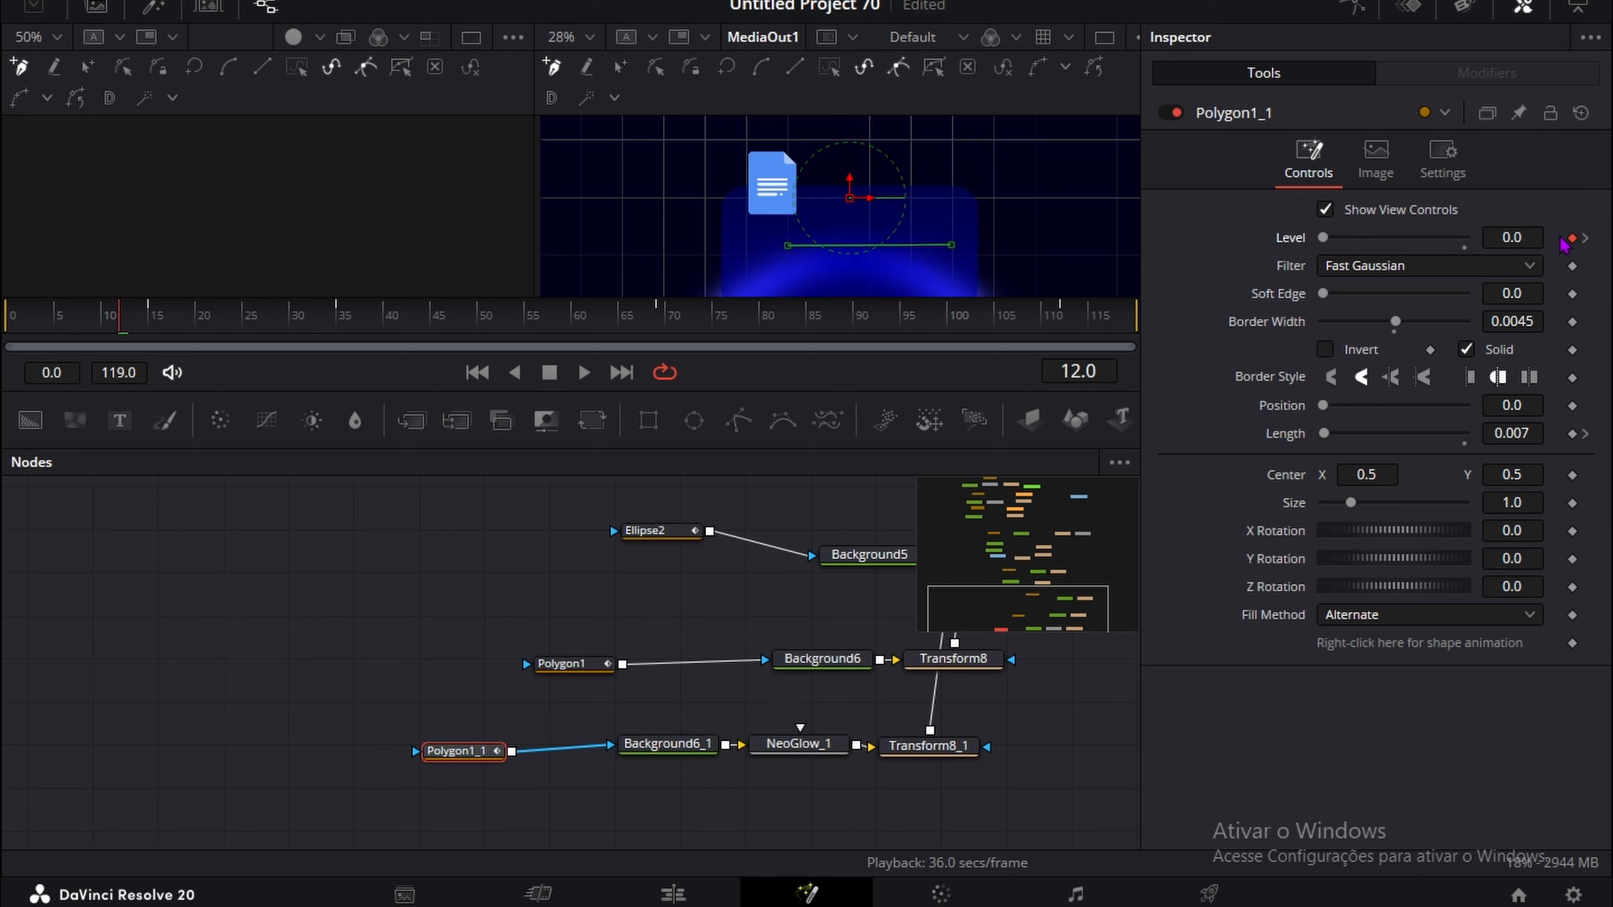
Step: Deselect the nodes and scrub the frames leading up to frame 12 to check the card's entrance
left_click(547, 598)
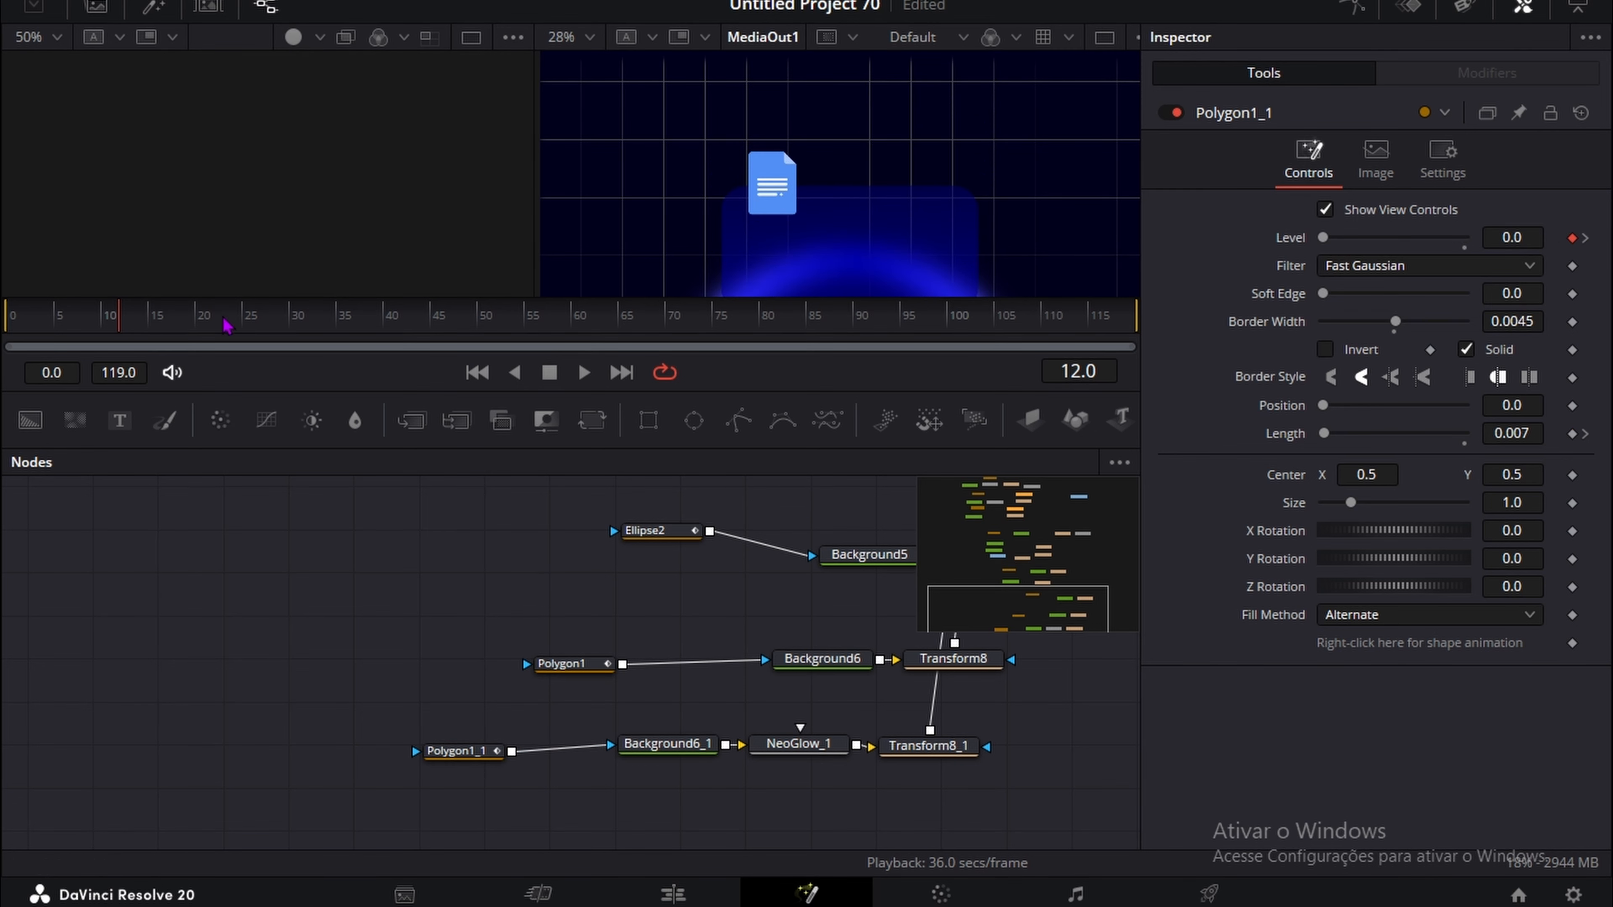
left_click(94, 324)
left_click_drag(94, 324, 121, 326)
Step: Keyframe the Size and Center of Transform4_1, the document icon's transform, at frame 12
scroll(623, 565, "up", 2)
scroll(636, 585, "down", 4)
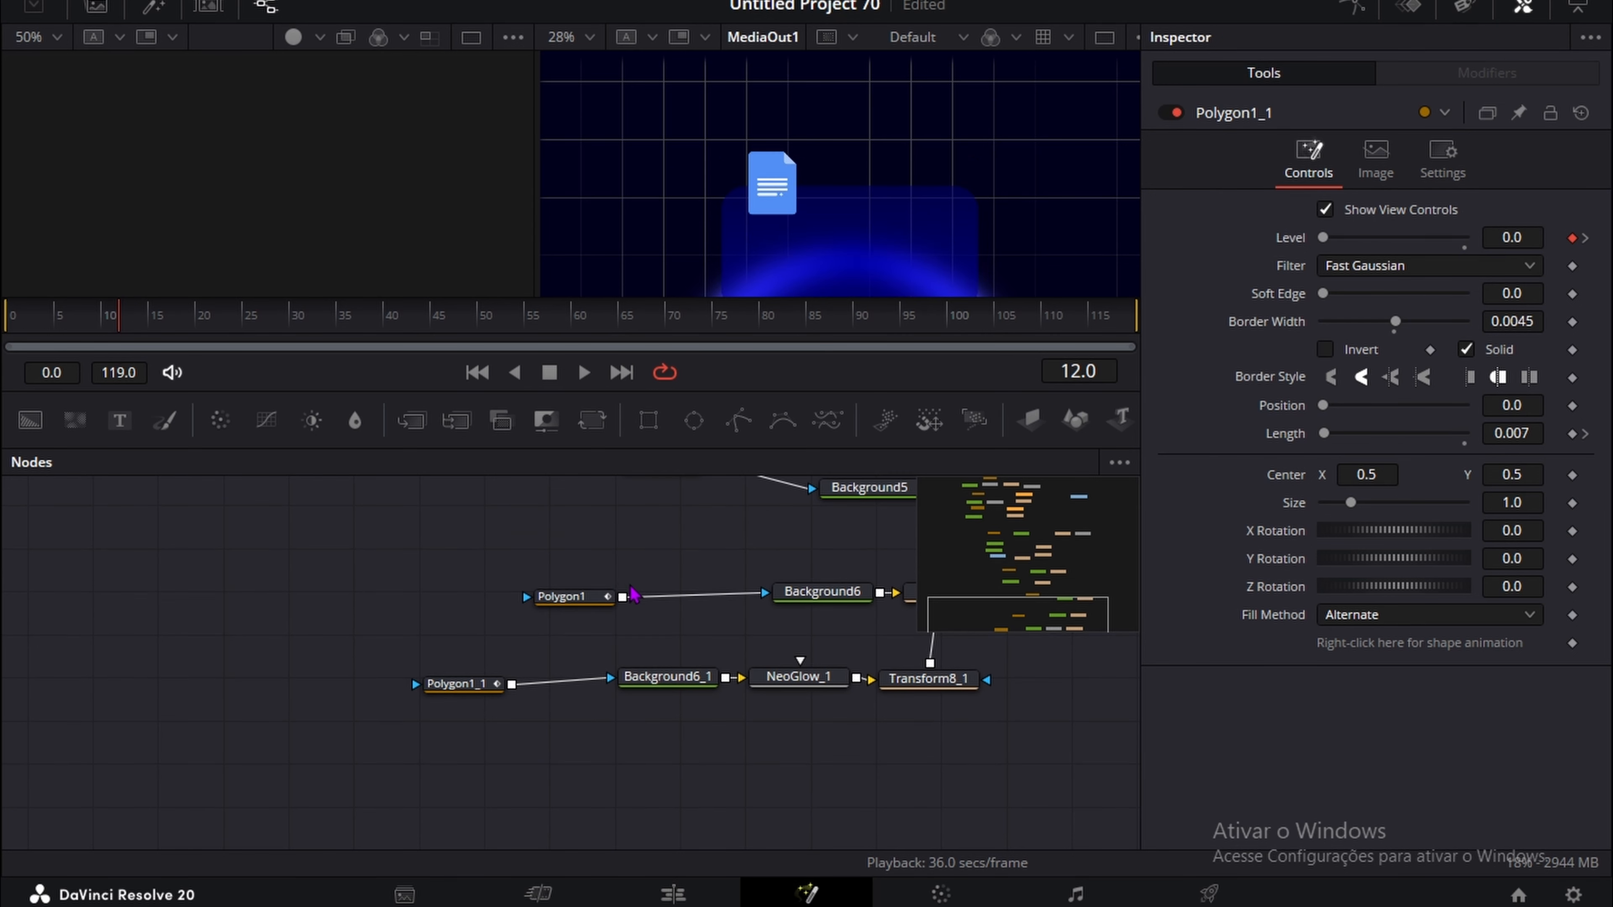
scroll(559, 701, "up", 8)
scroll(559, 702, "up", 10)
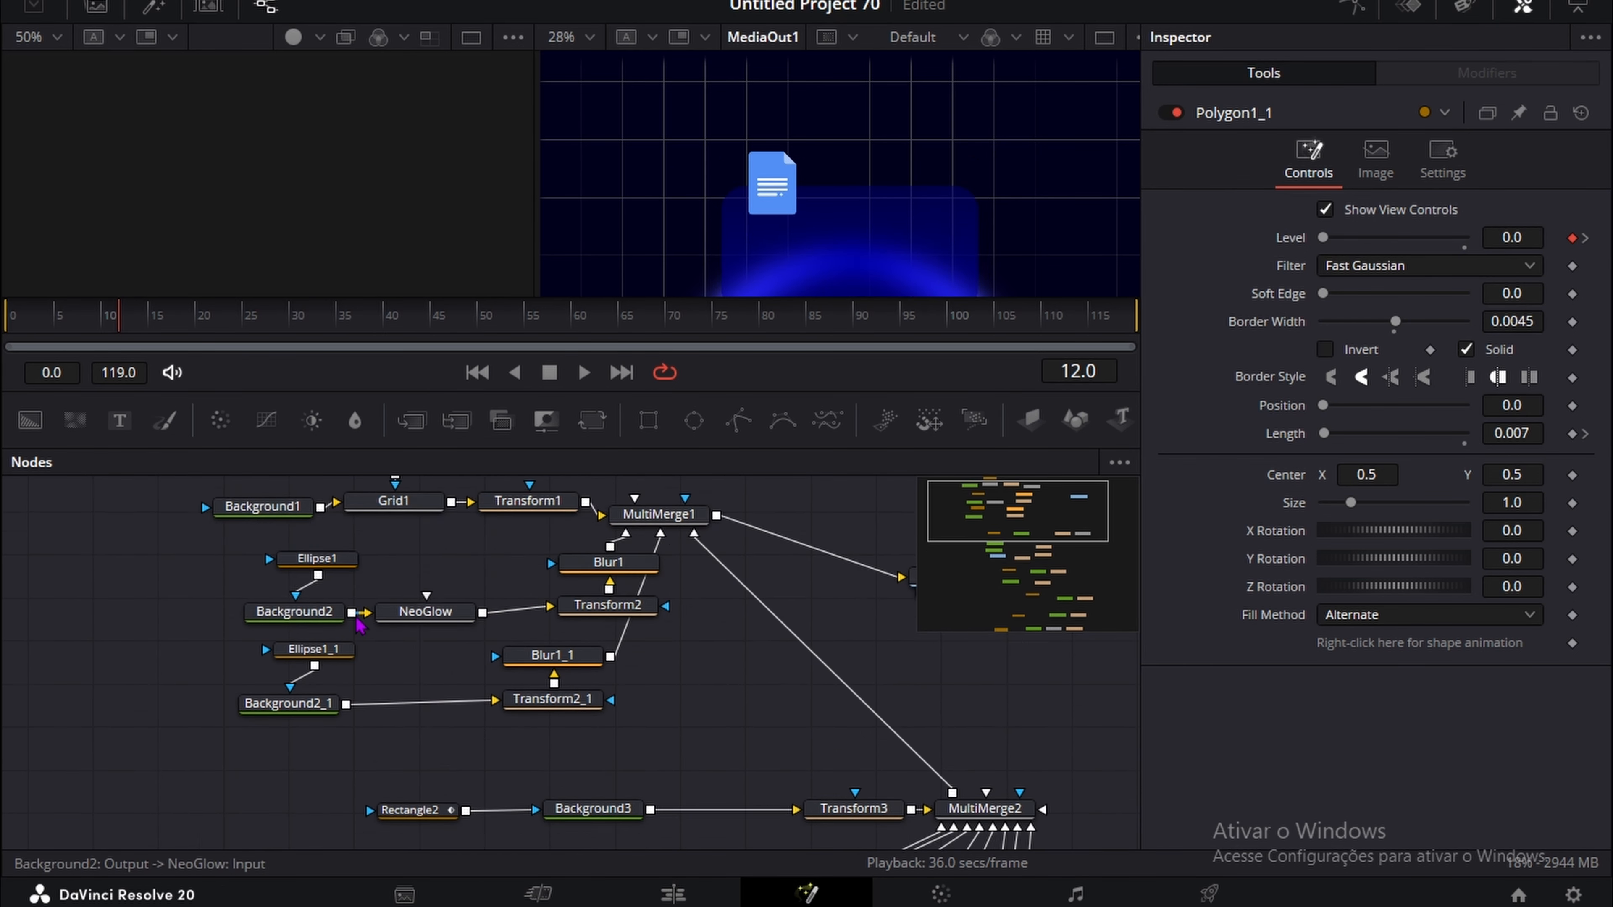
scroll(257, 619, "down", 5)
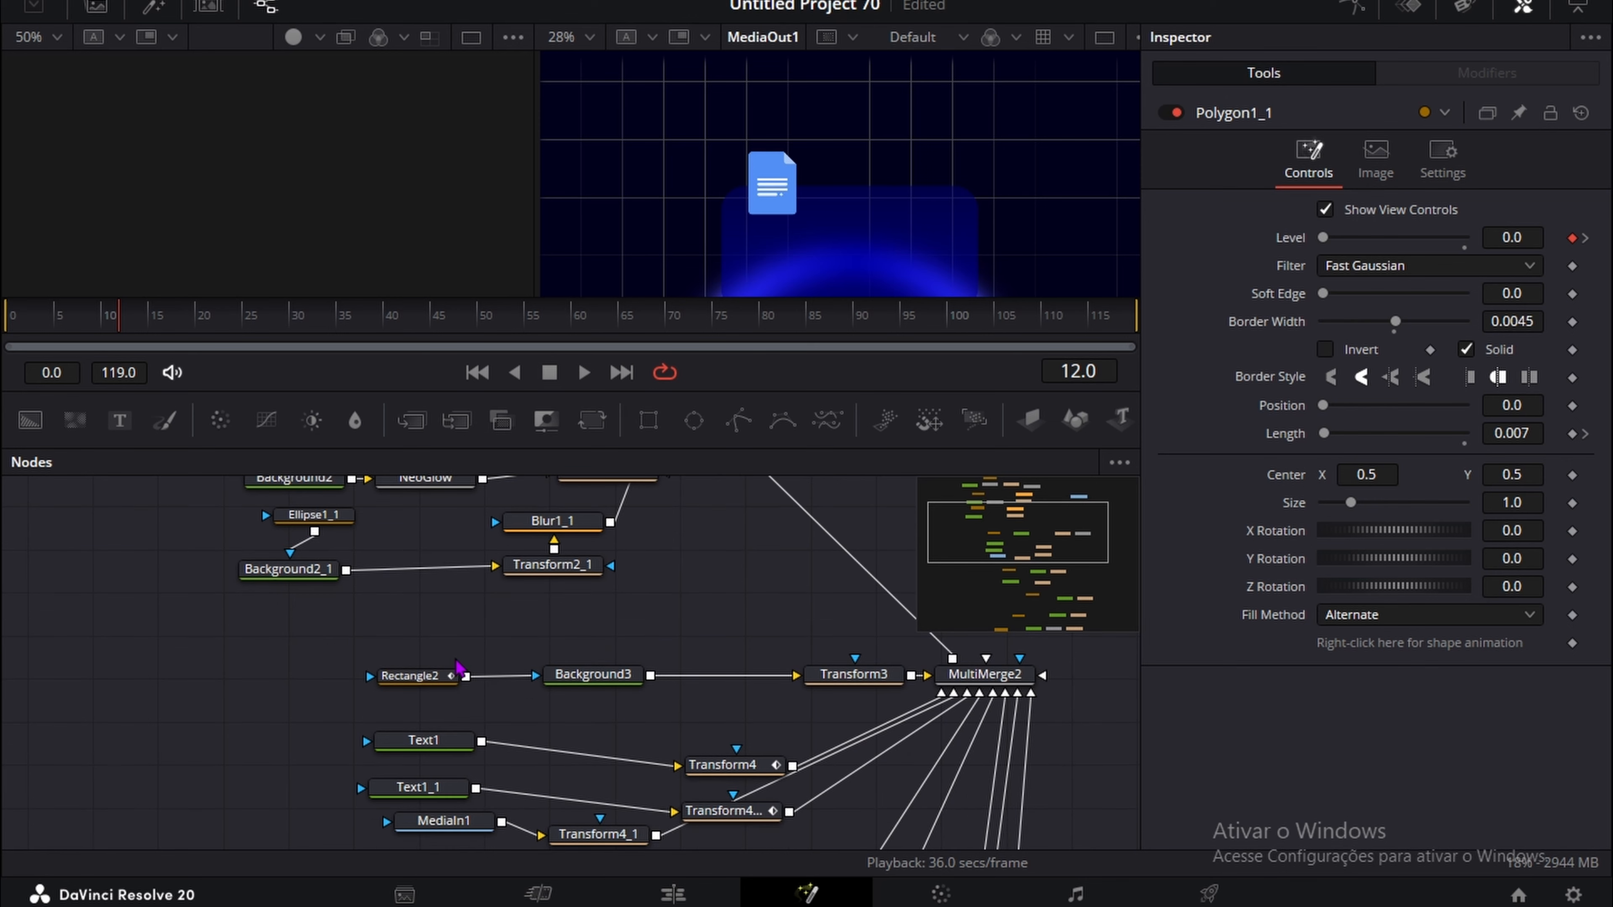
scroll(505, 673, "down", 2)
left_click(594, 700)
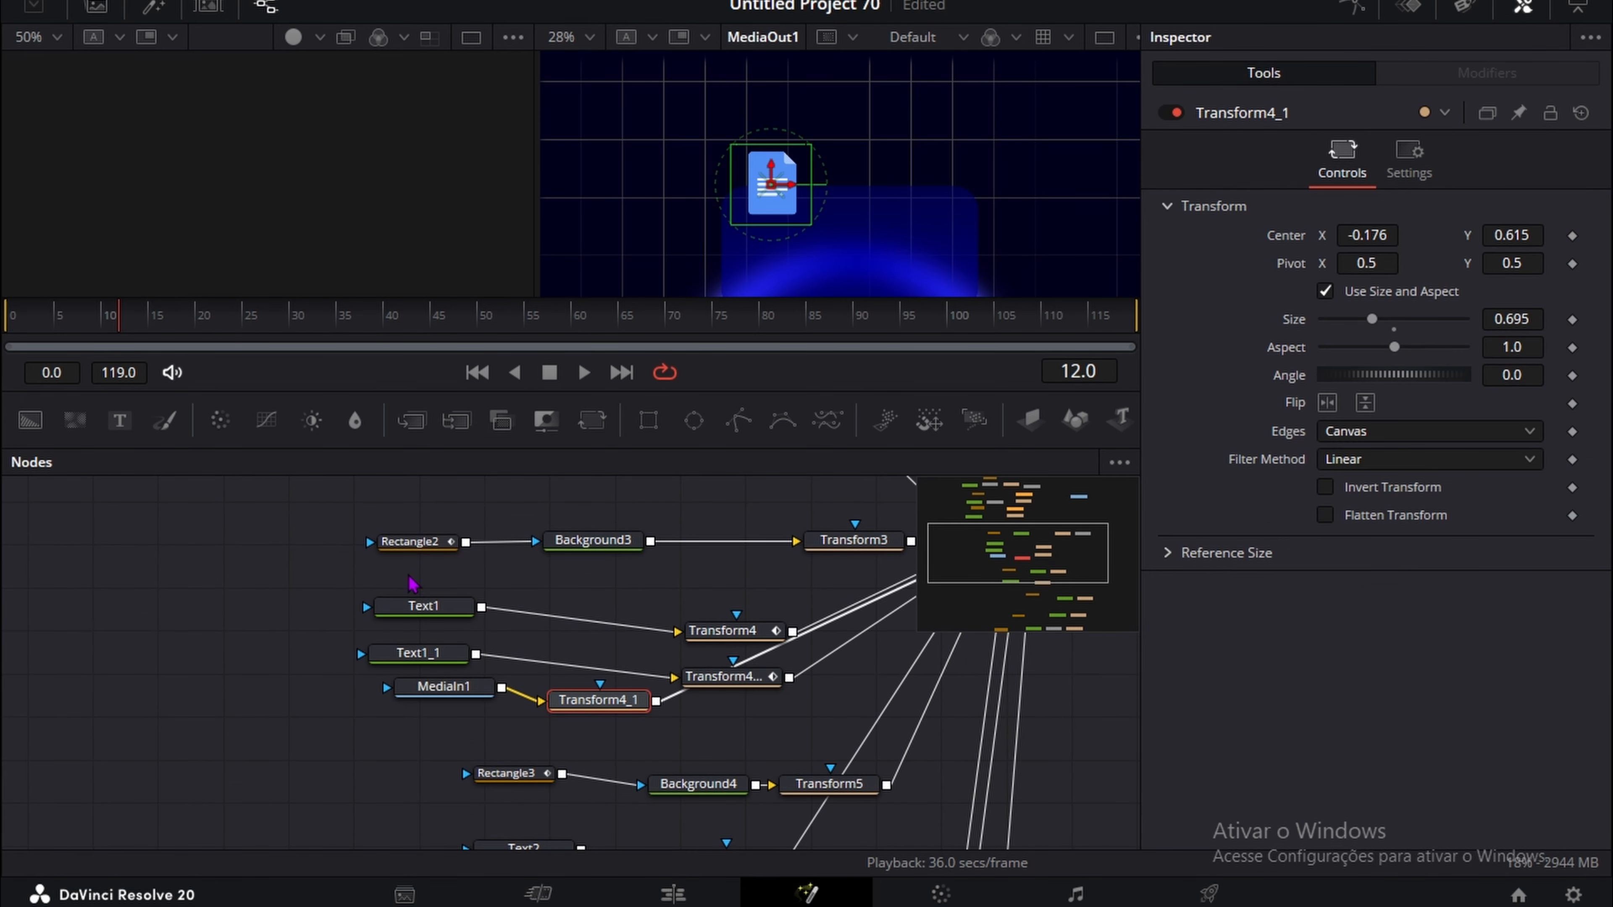
left_click(722, 631)
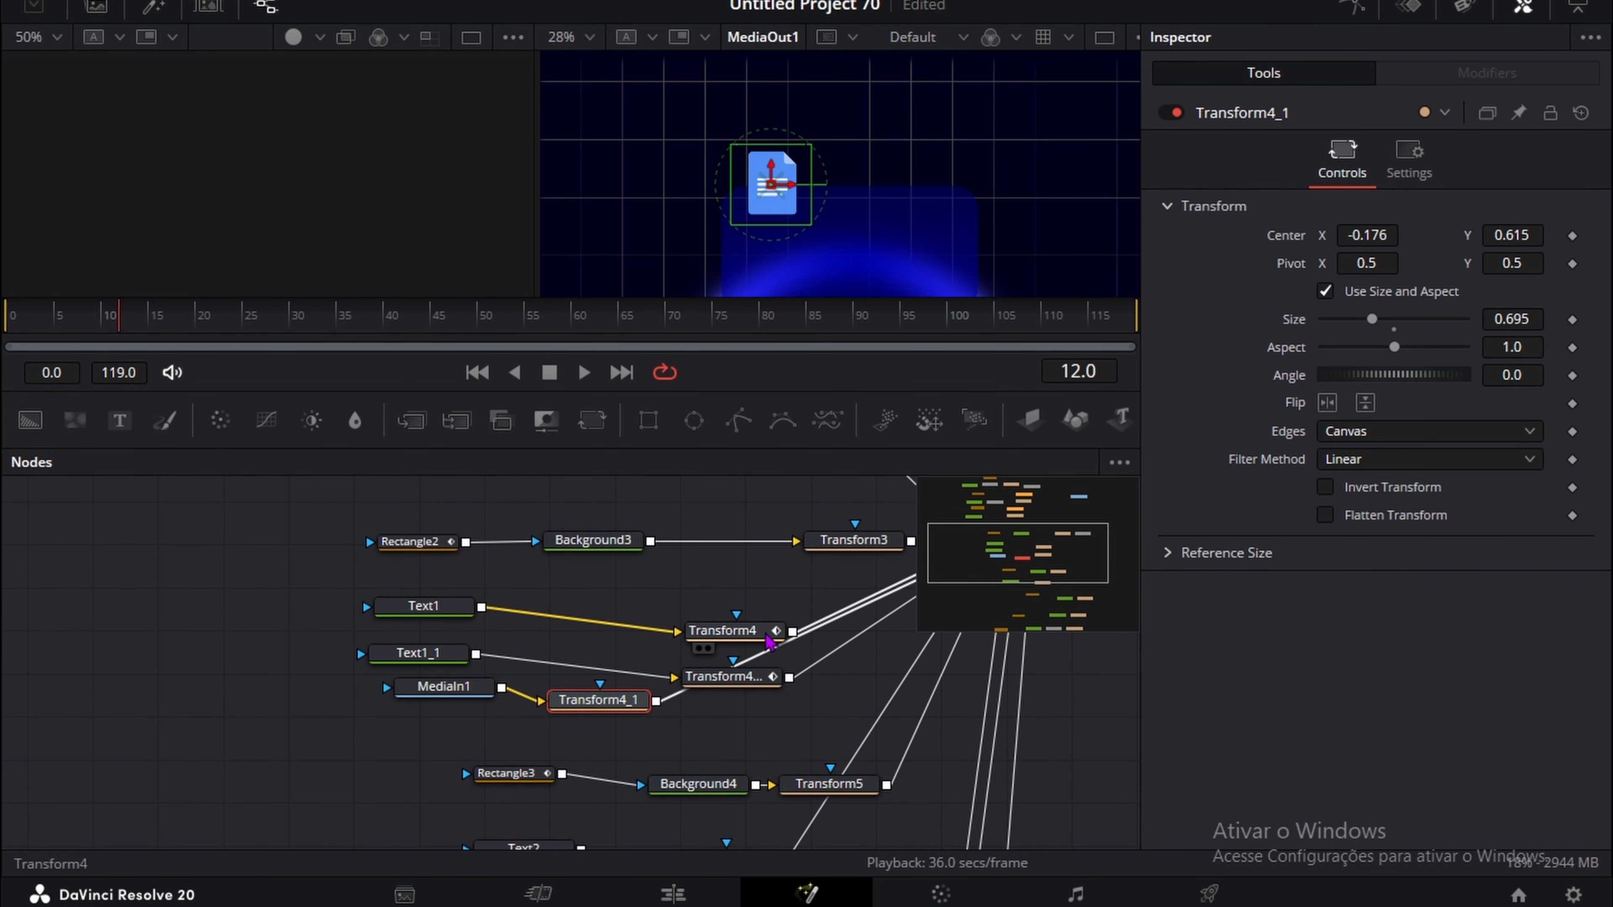
left_click(597, 699)
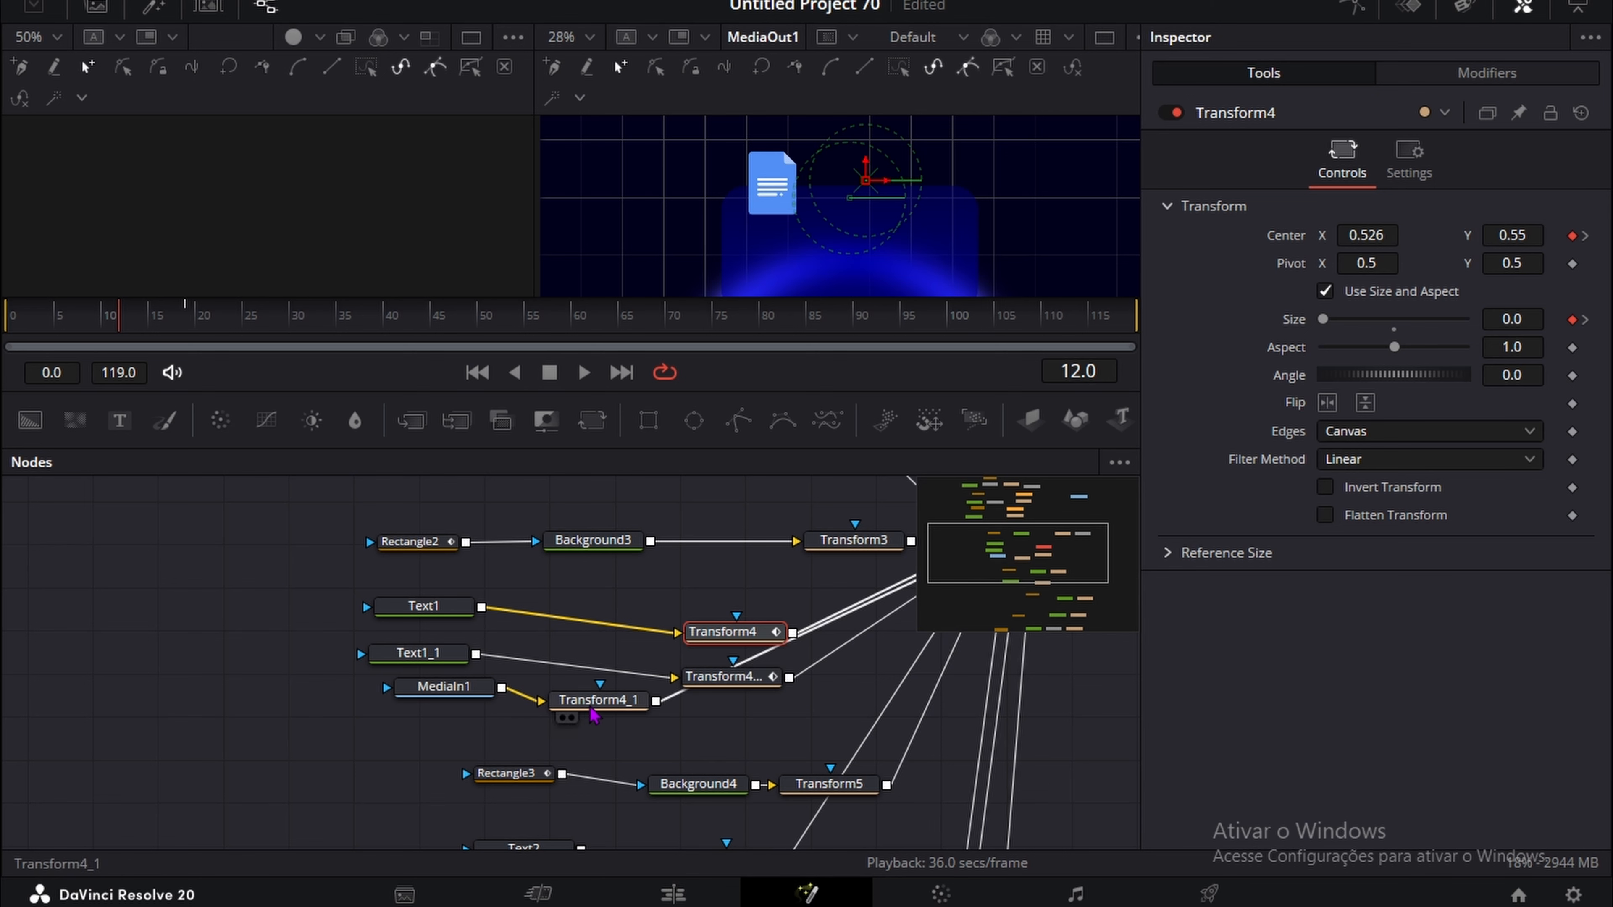
left_click(1573, 319)
left_click(1572, 235)
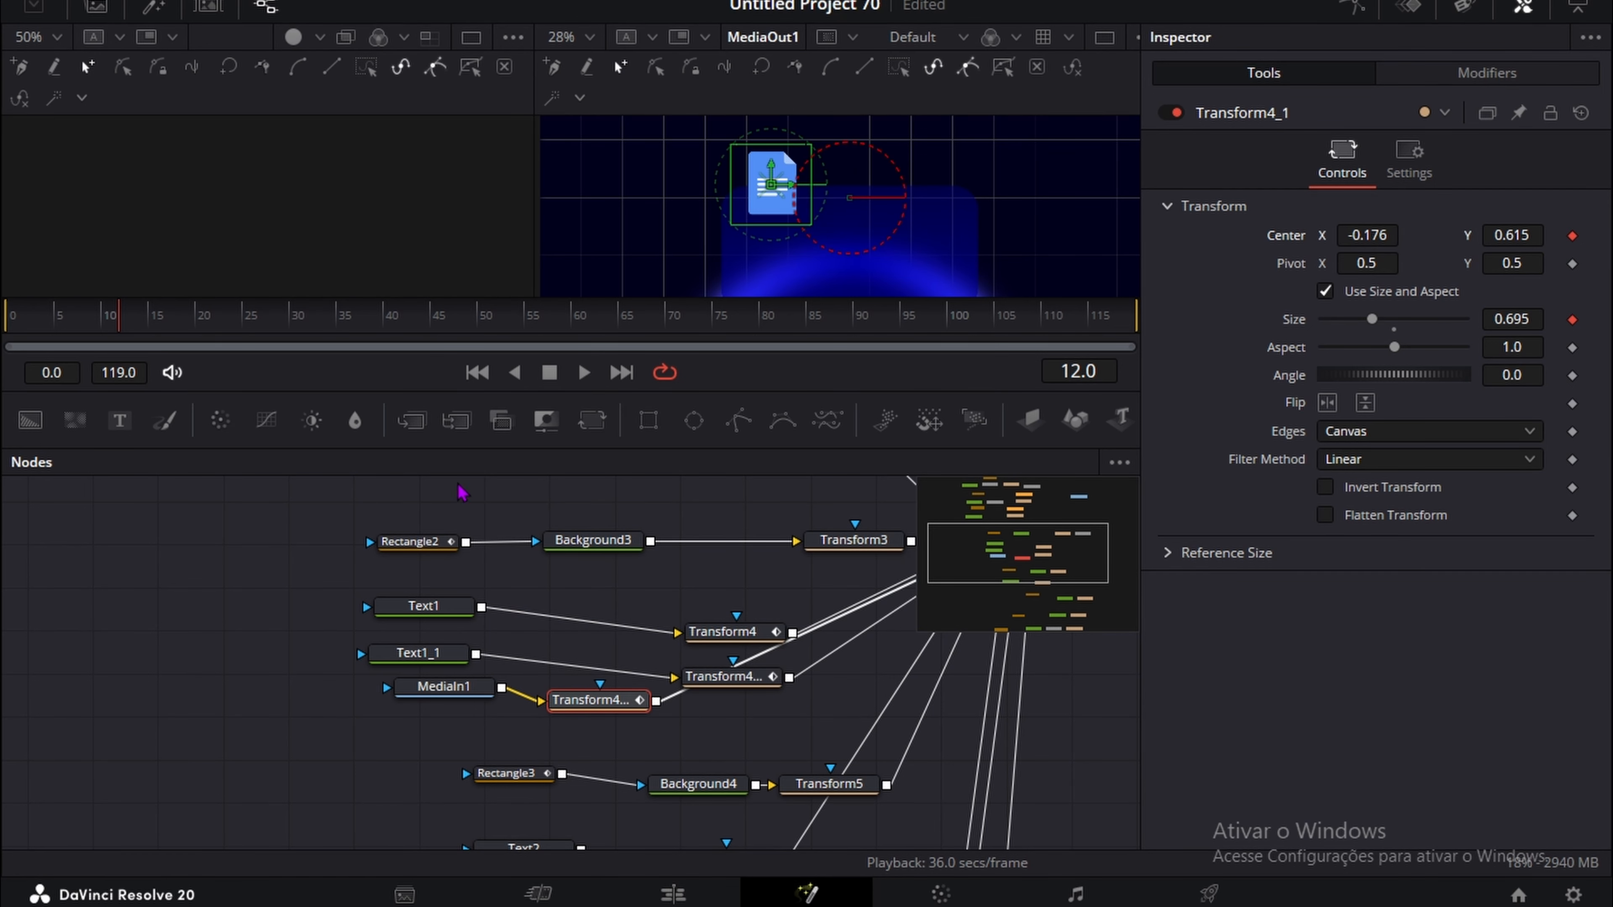
Step: Go to frame 19 where Transform4_2 is keyframed, and keyframe Transform4_1's Size, Center and Angle
left_click(758, 683)
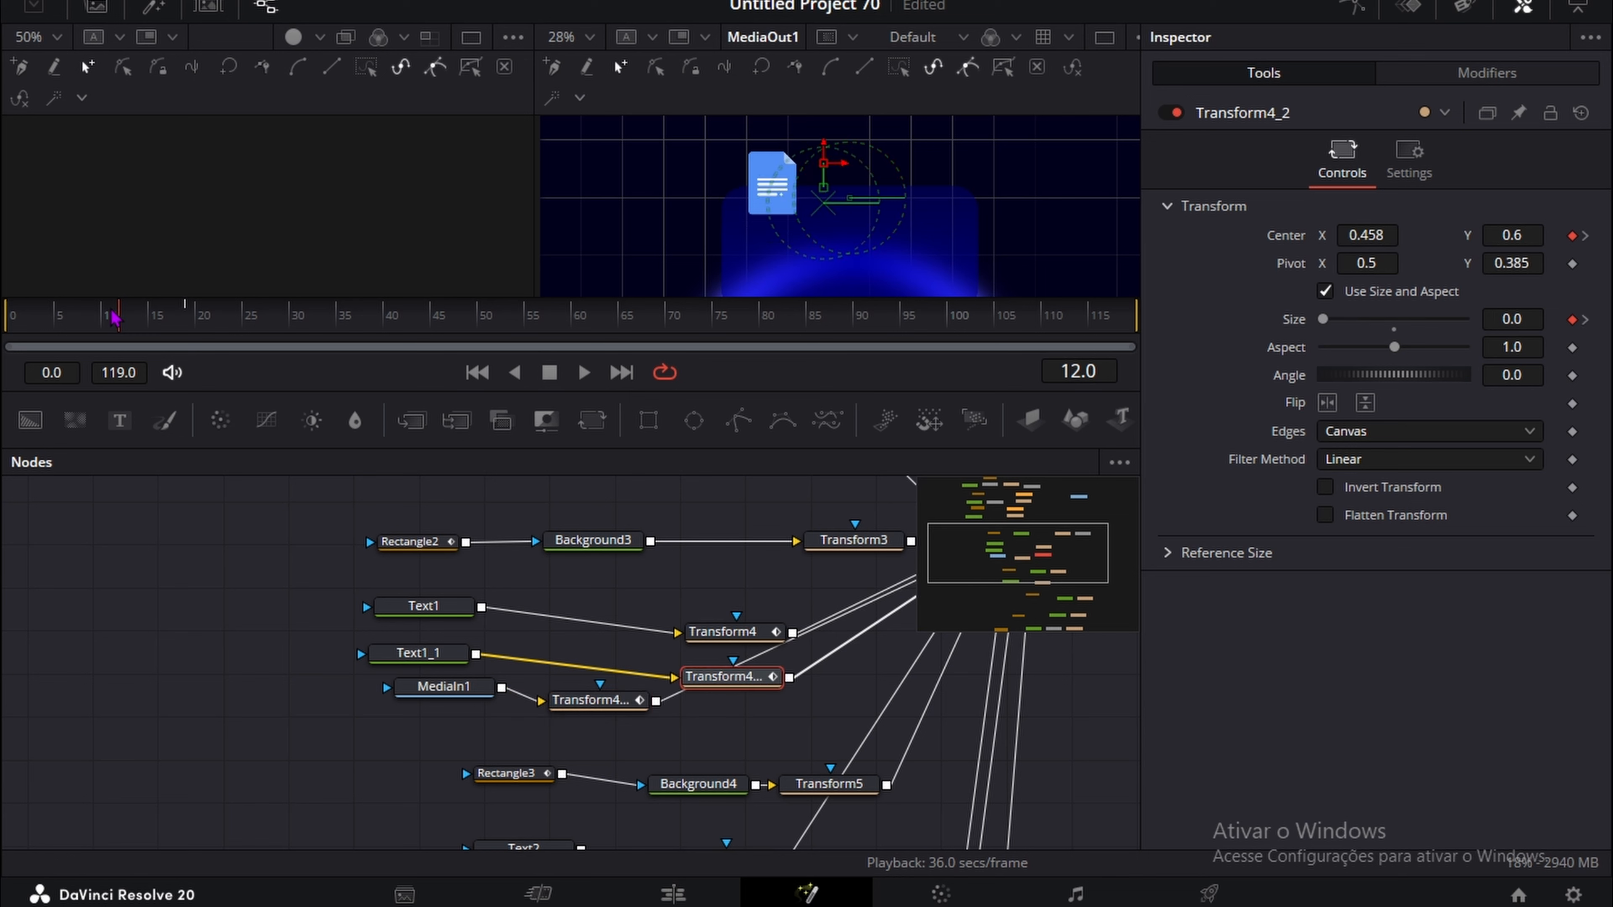
left_click_drag(130, 321, 182, 325)
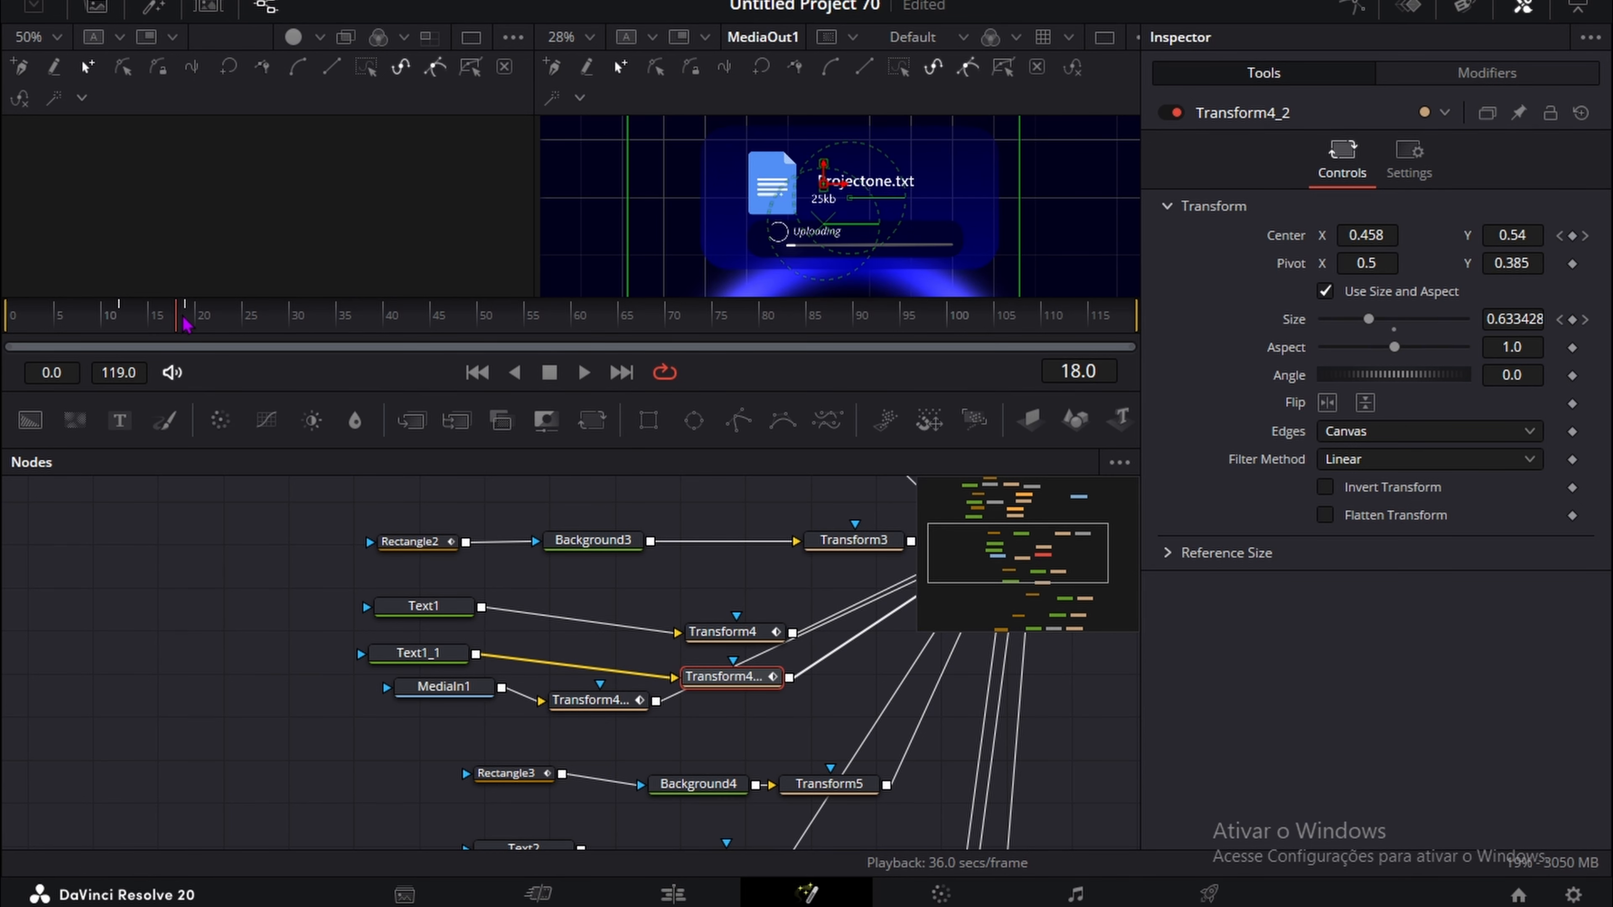
left_click(191, 324)
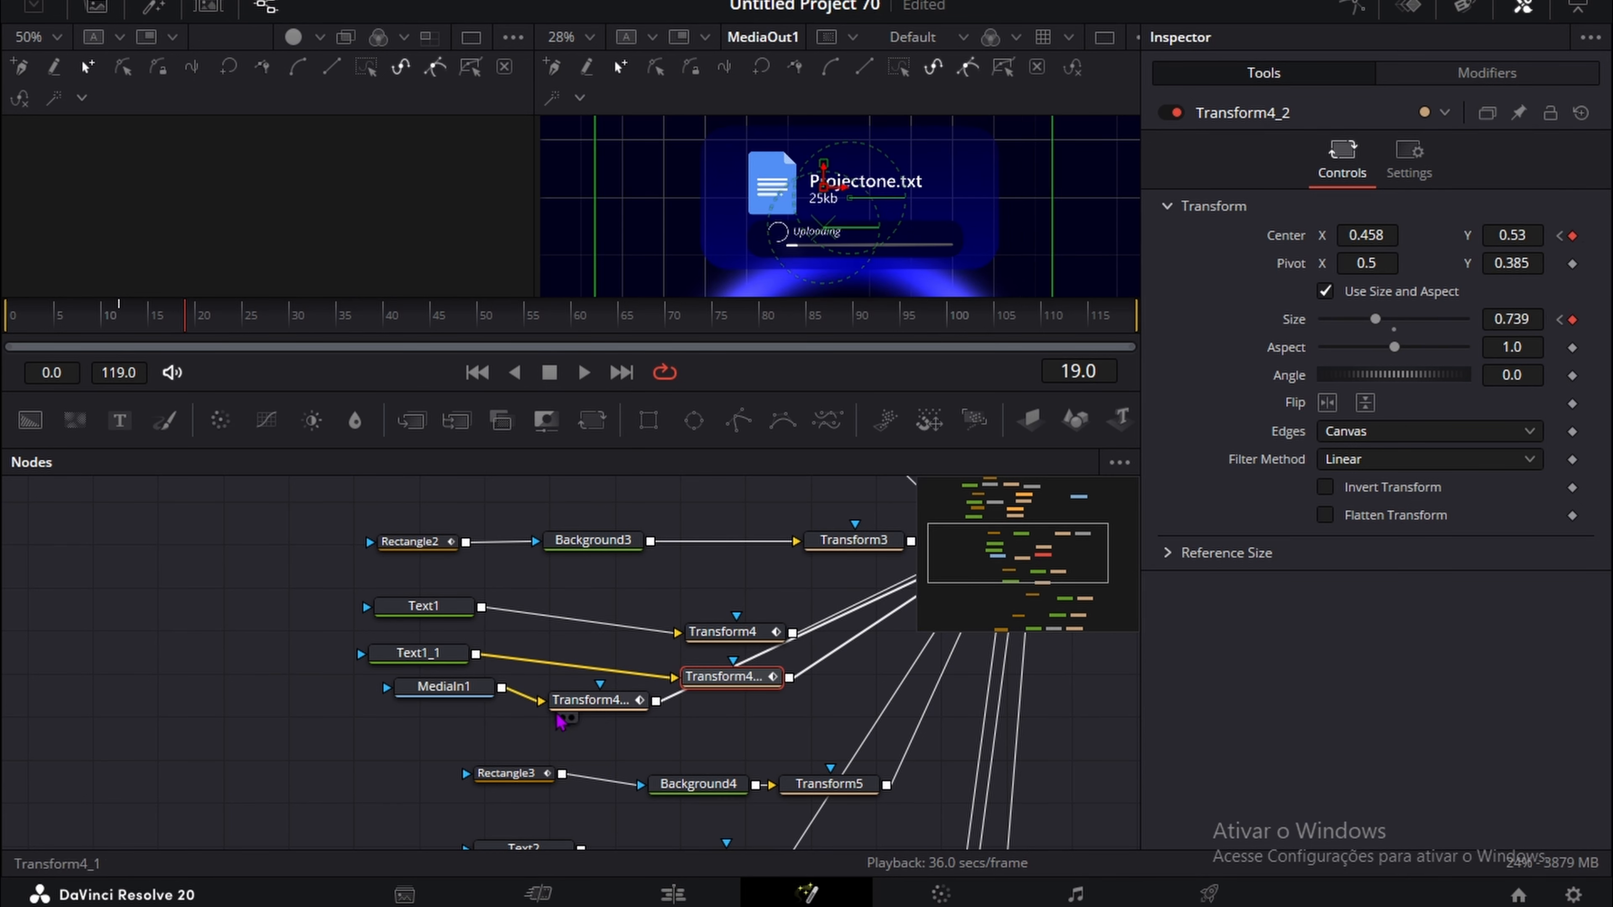
left_click(574, 701)
left_click(1573, 319)
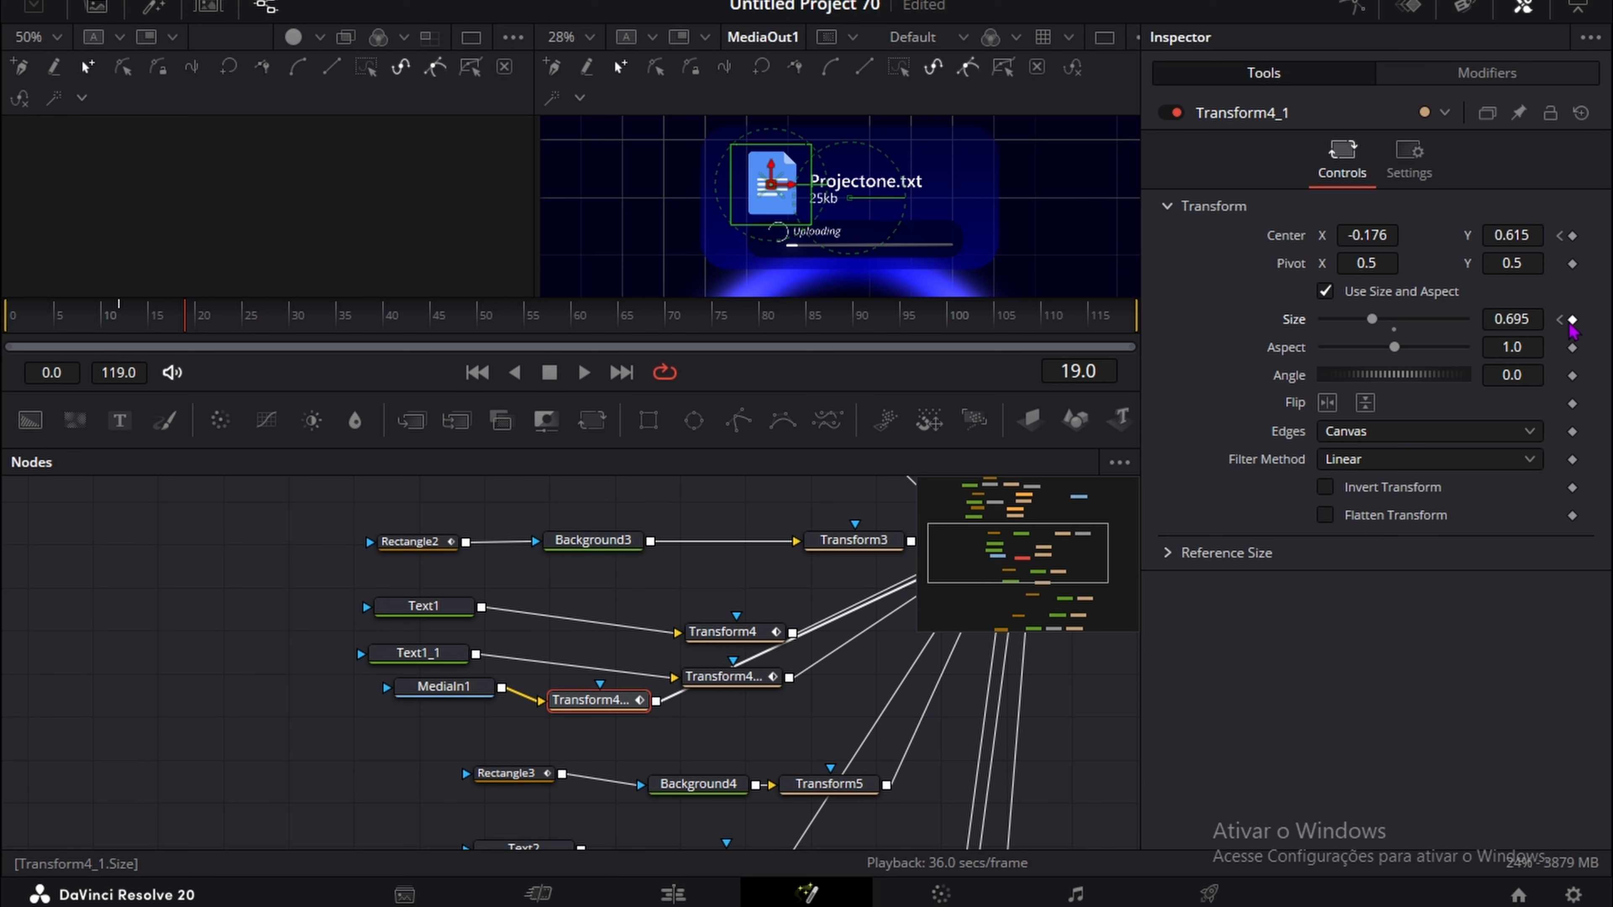
left_click(1573, 235)
left_click(1573, 375)
Step: At frame 12, shrink Transform4_1's Size and tilt its Angle, and scrub ahead to frame 31 to check the icon's entrance
left_click(1560, 320)
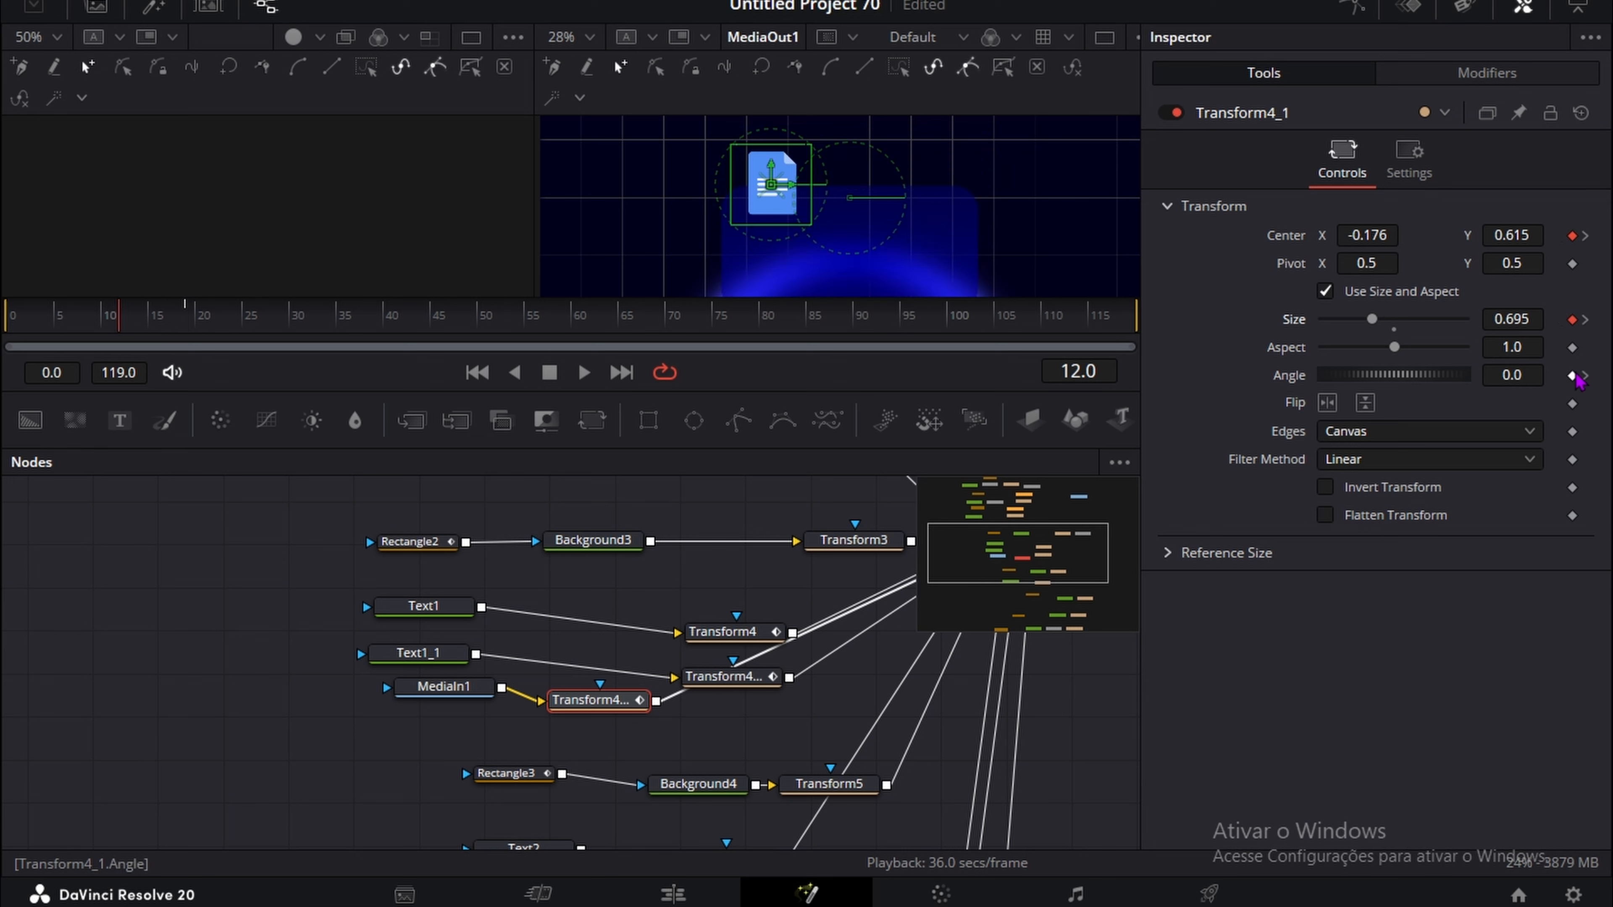
left_click_drag(1532, 318, 943, 136)
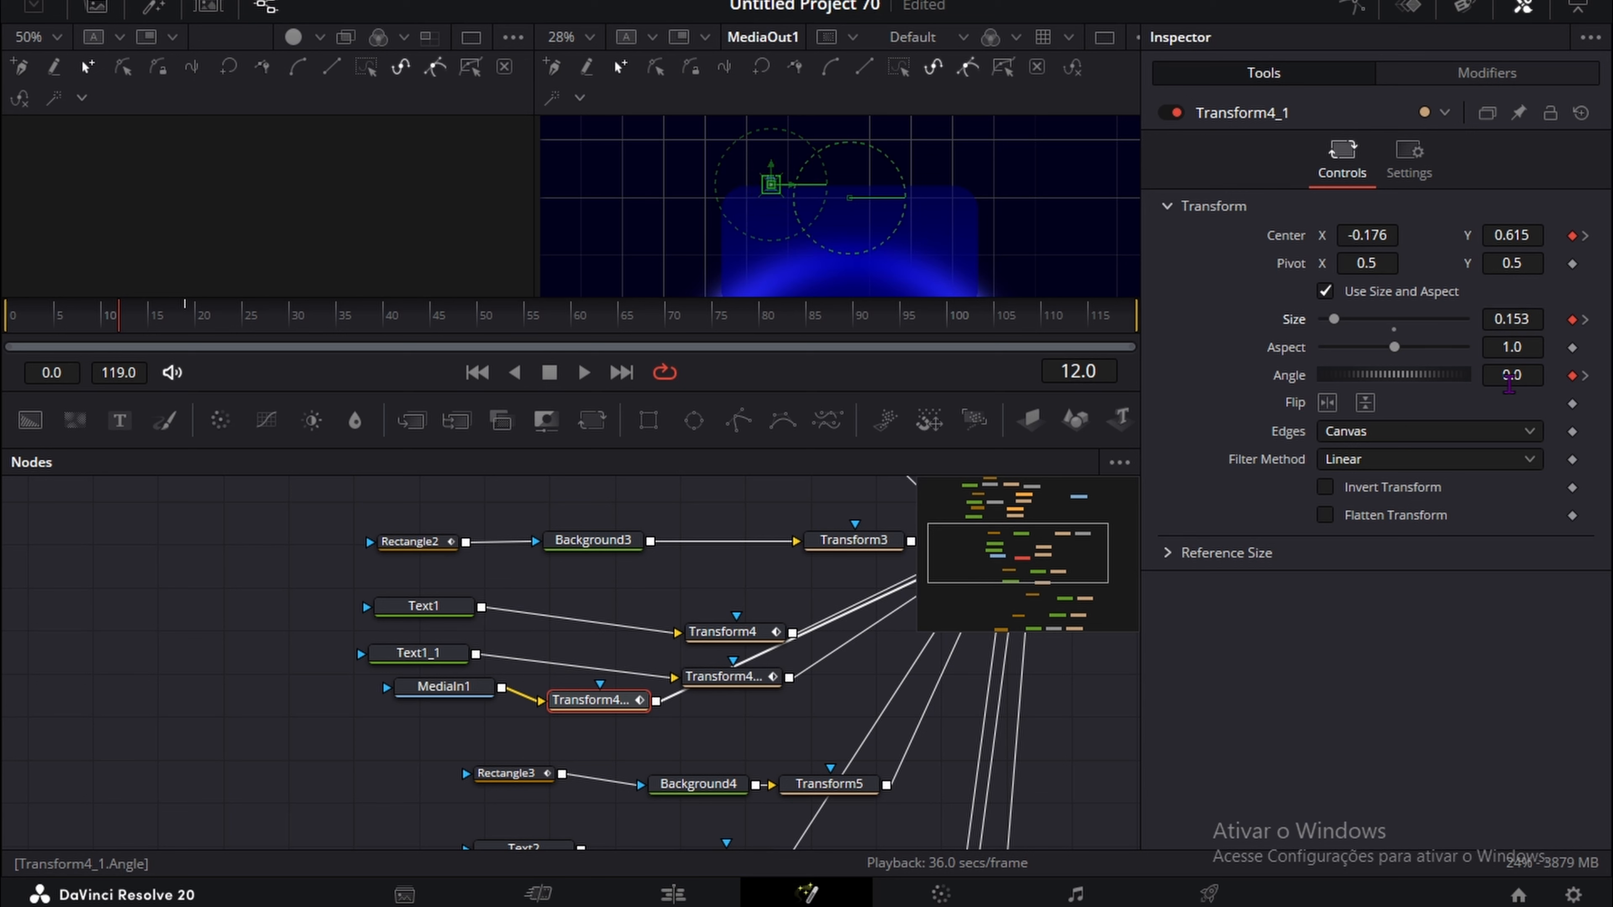
left_click_drag(1511, 376, 1611, 376)
left_click_drag(1519, 318, 151, 248)
left_click_drag(152, 339, 289, 317)
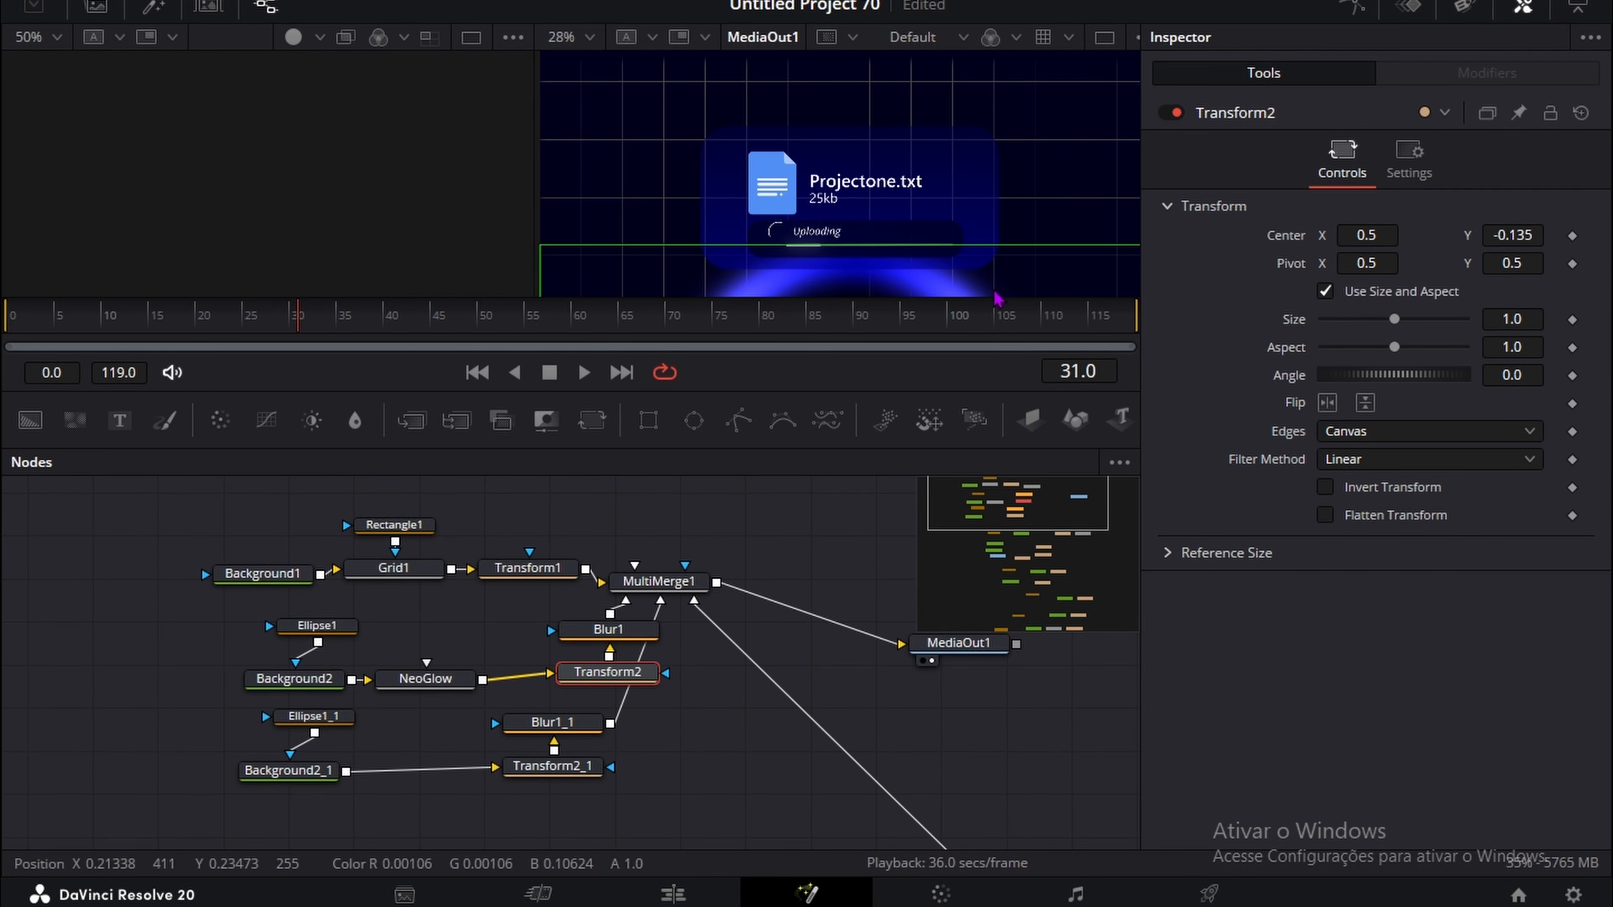
Step: Return to frame 12 where Transform4 is keyframed, and keyframe the Center of Transform2, the glowing ring's transform
left_click_drag(1512, 235, 1426, 247)
key("ctrl+z")
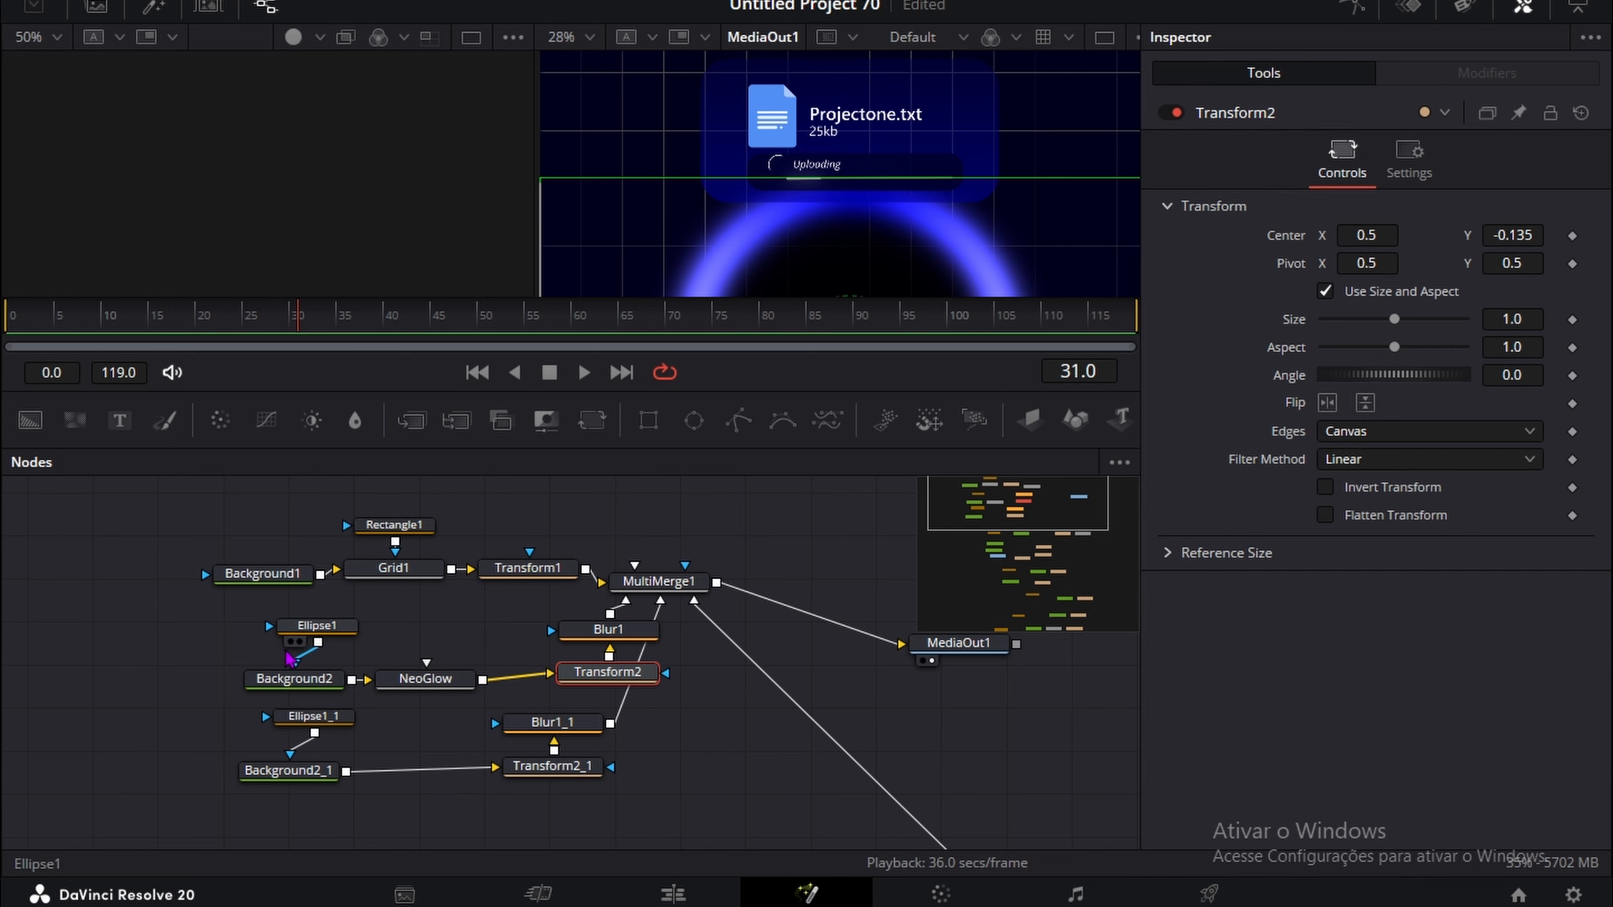
scroll(445, 731, "down", 4)
left_click(769, 771)
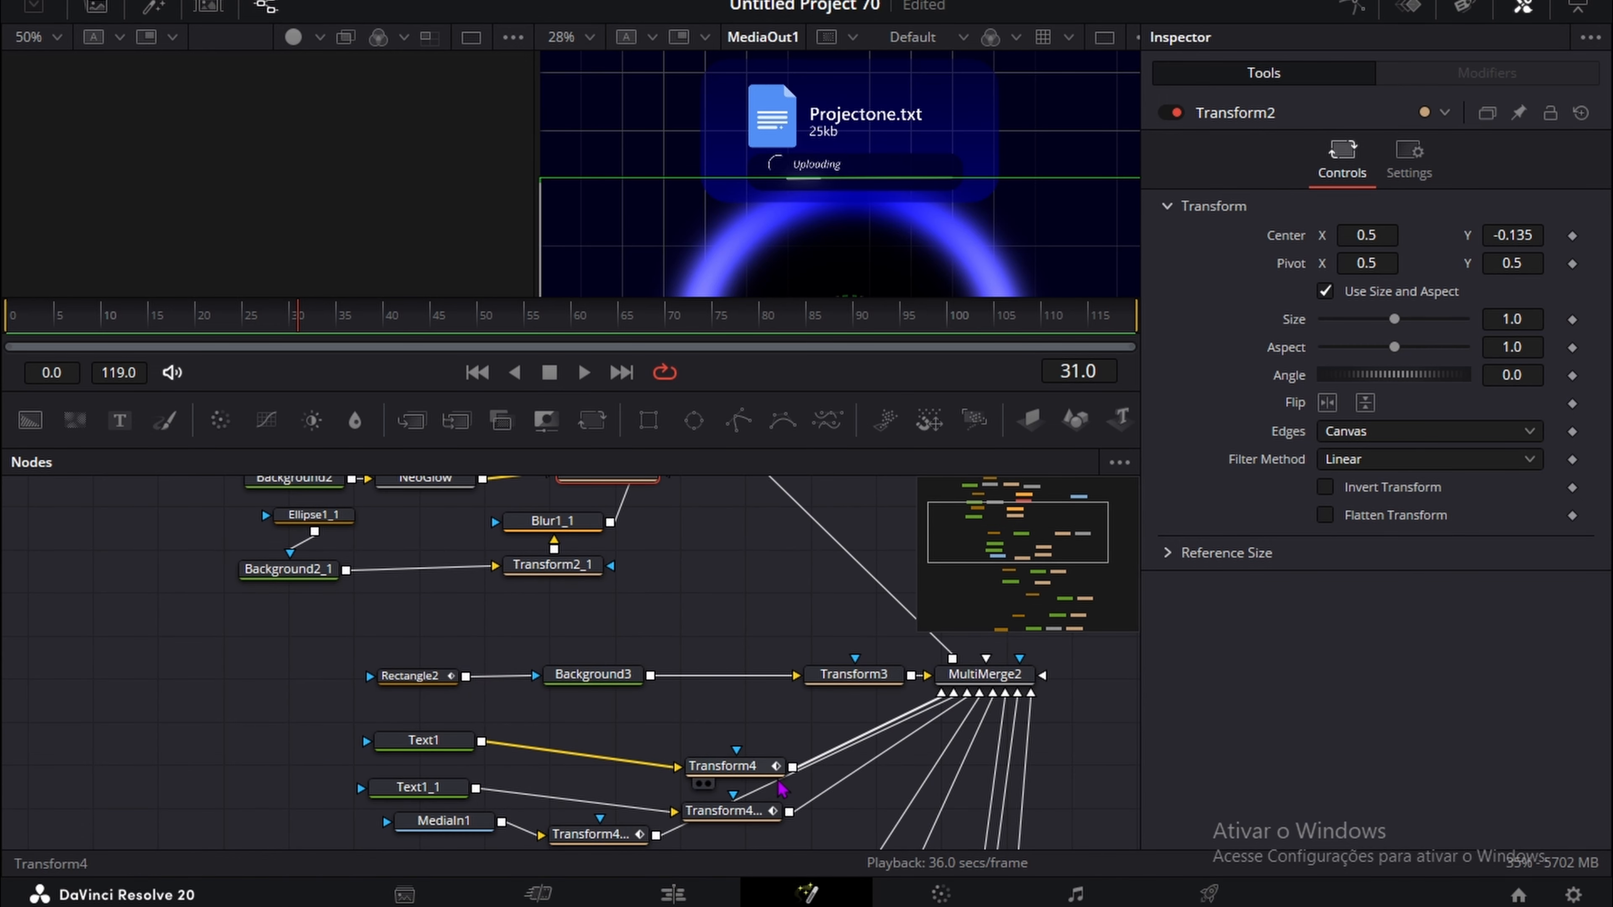
left_click_drag(166, 325, 125, 326)
scroll(419, 539, "up", 1)
left_click(575, 632)
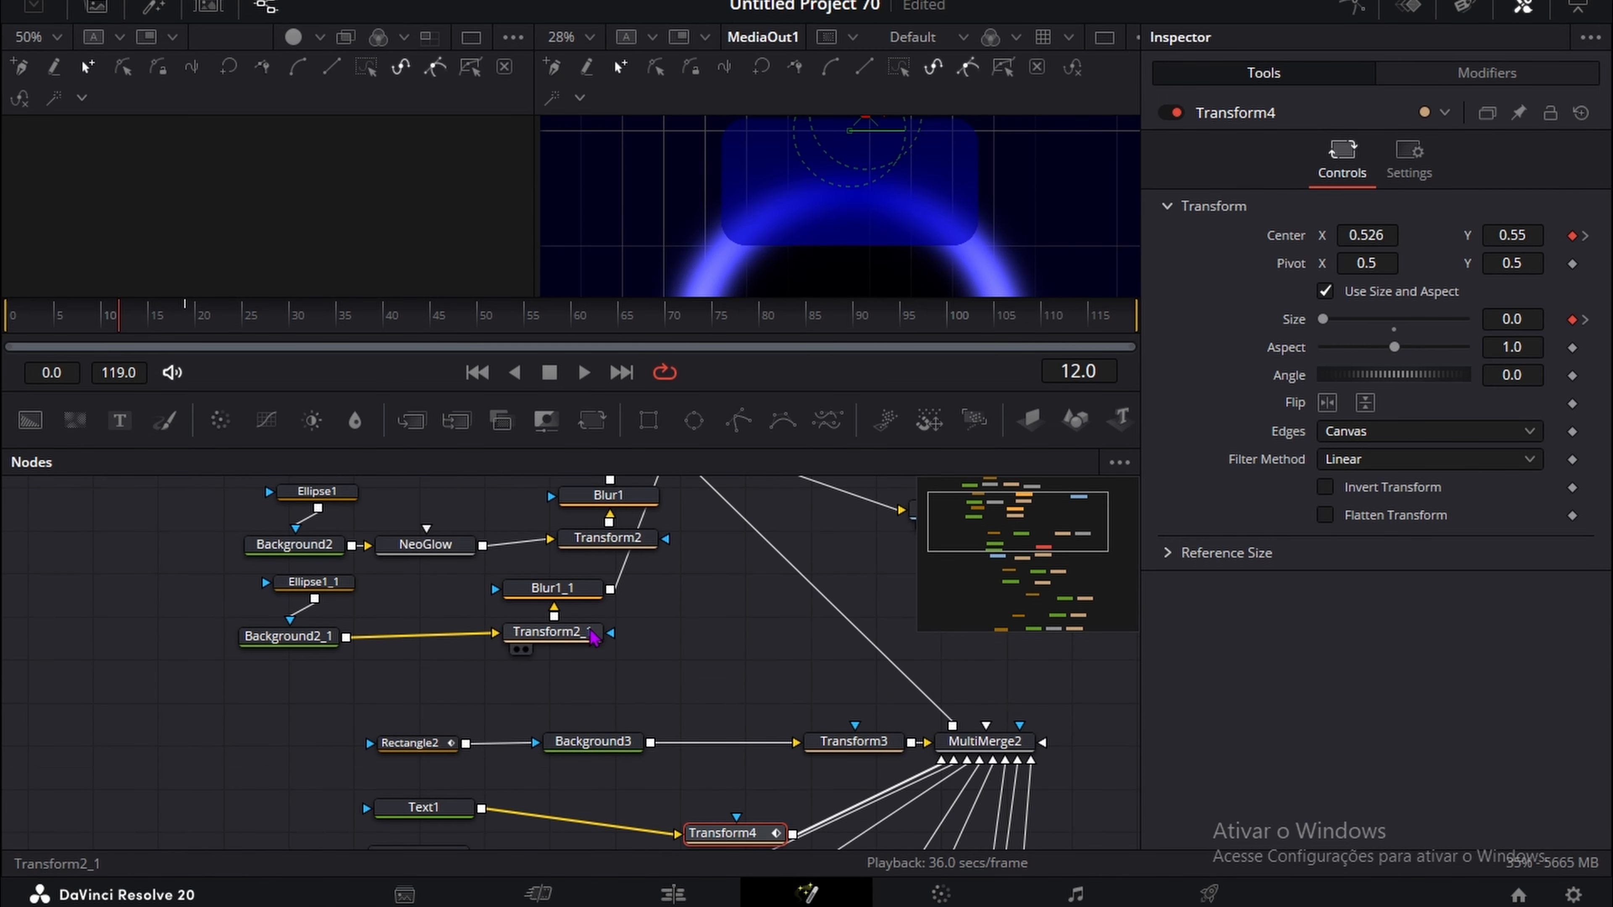
left_click(635, 539)
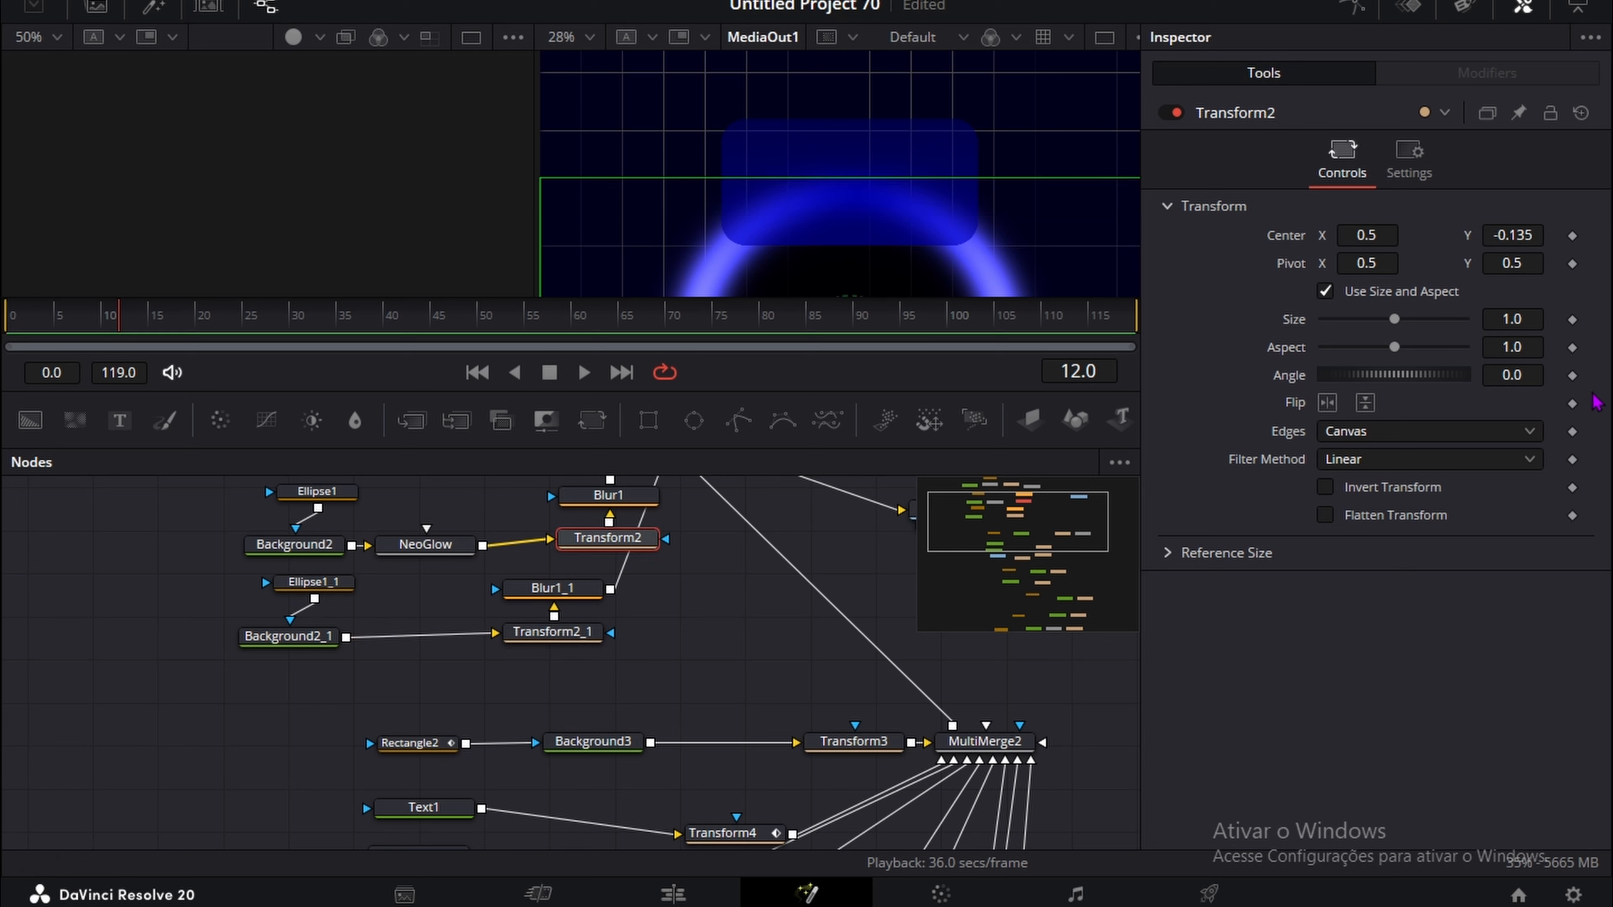
left_click(1572, 235)
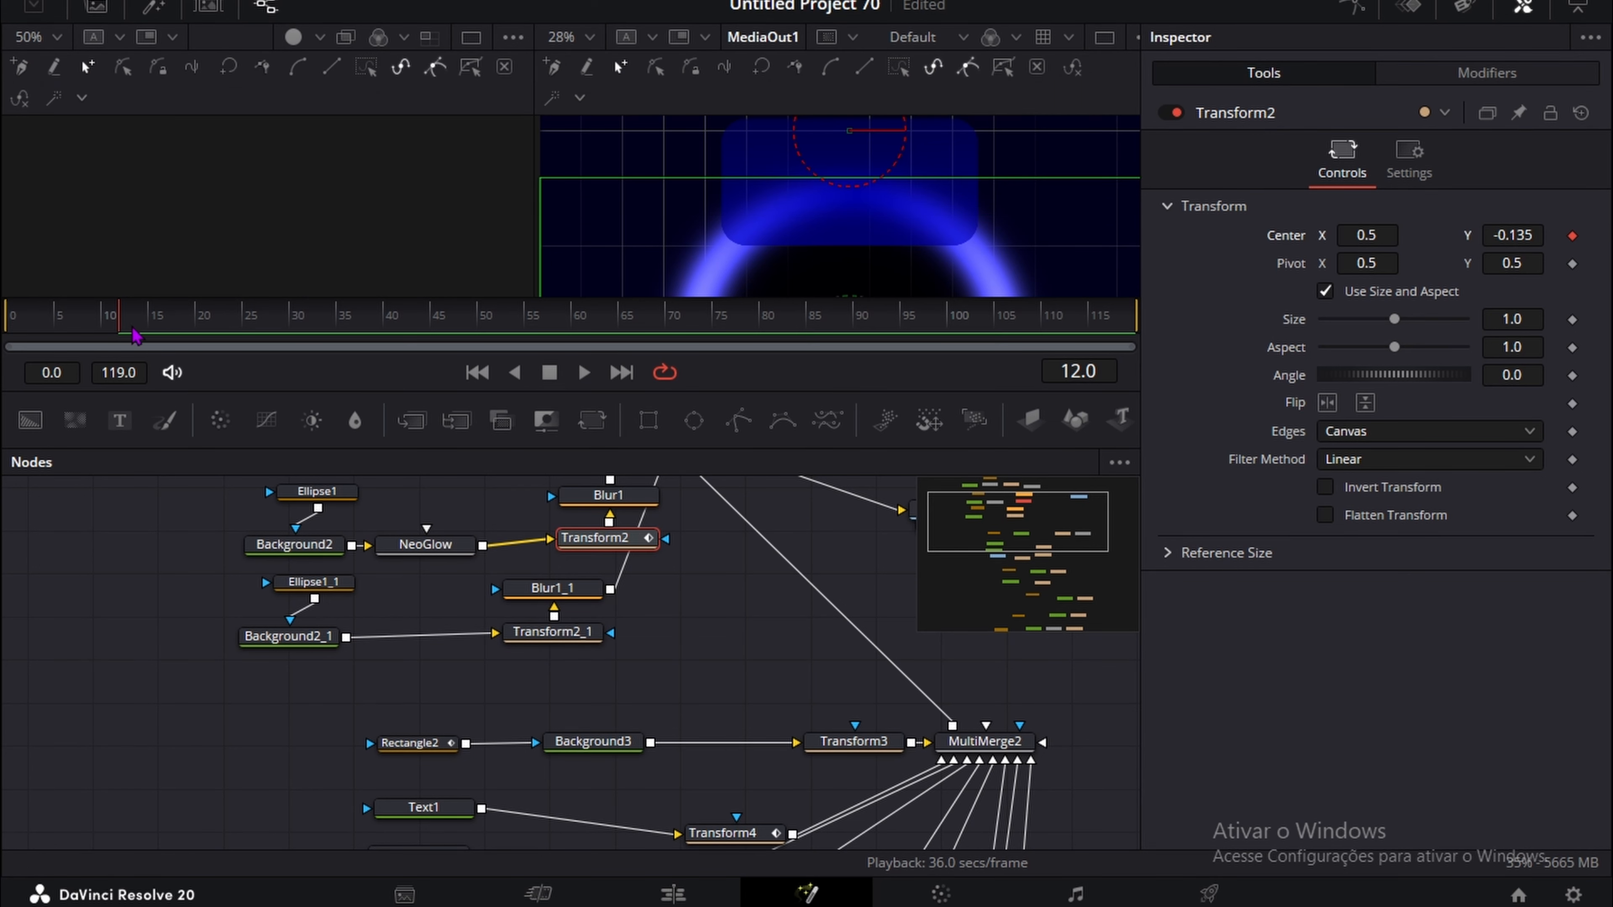
Step: Keyframe Transform2's Center at frame 1 and lower its Center Y so the ring starts further down
left_click_drag(137, 337, 22, 337)
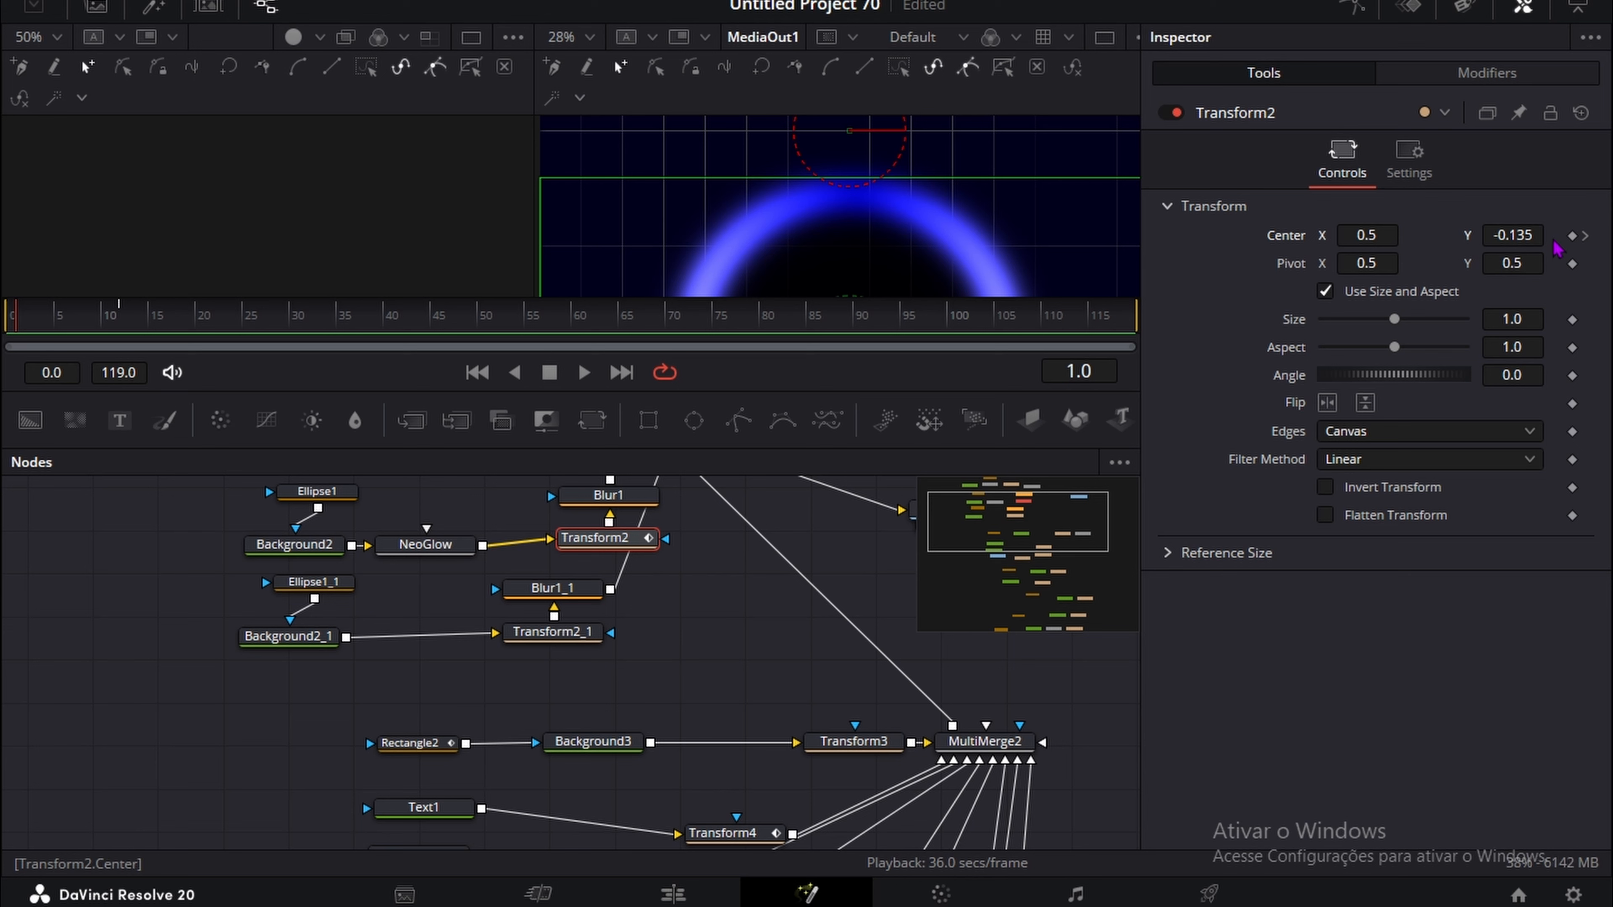
left_click(1573, 236)
left_click_drag(1515, 235, 592, 278)
Step: Keyframe Transform2_1's Center at frame 12 and at the timeline's start, lowering its Center Y at the start
left_click_drag(22, 318, 118, 316)
left_click(588, 633)
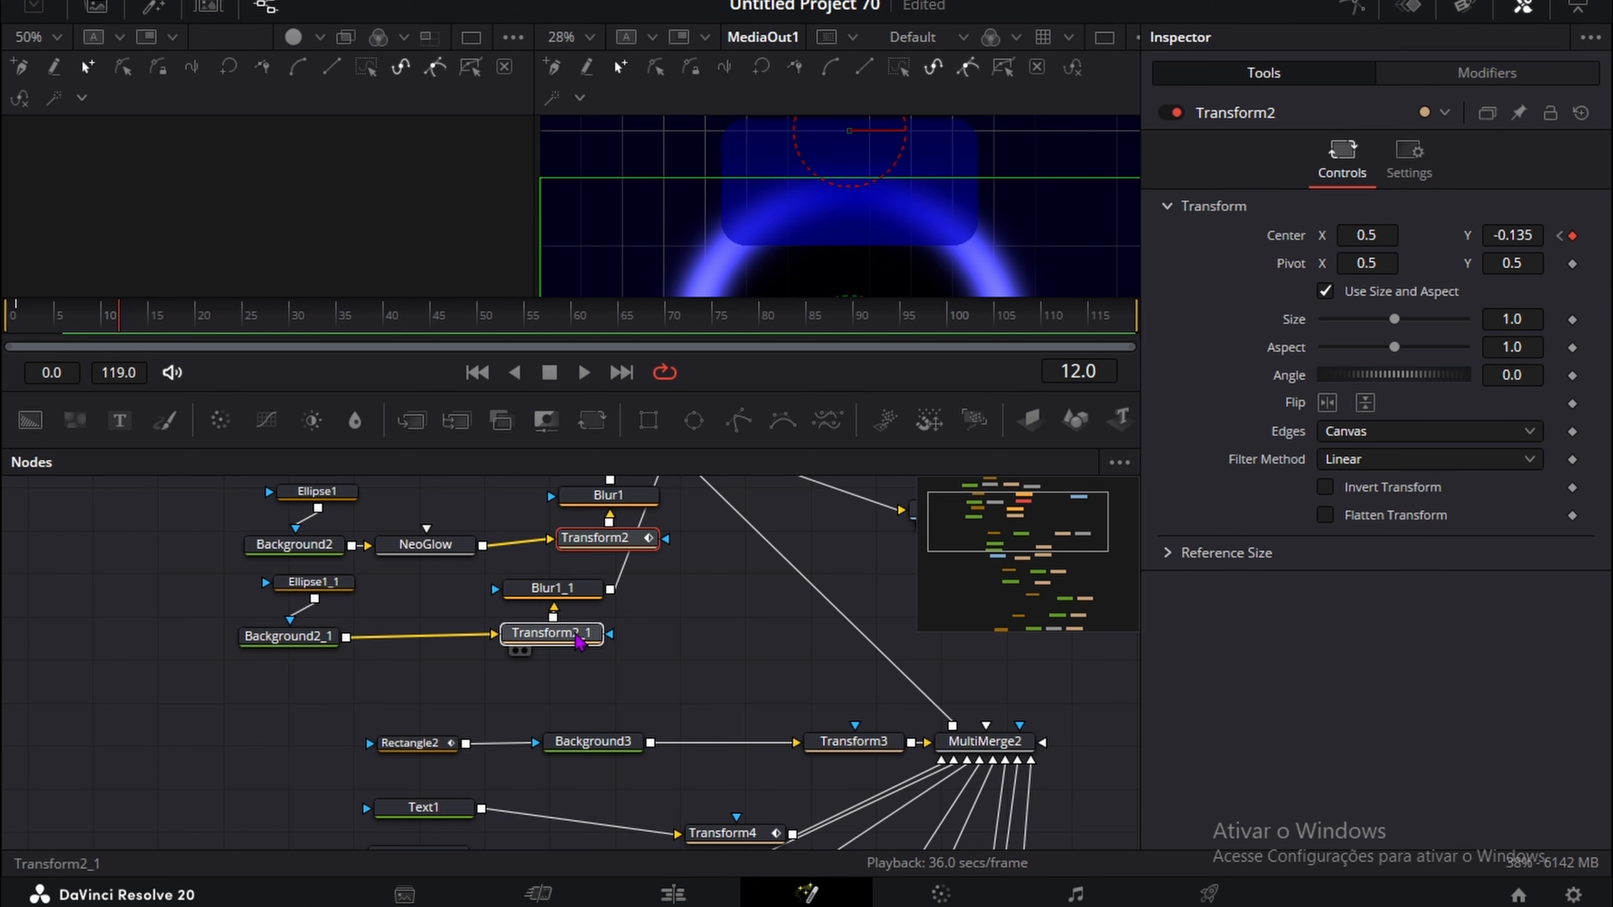
left_click(1572, 236)
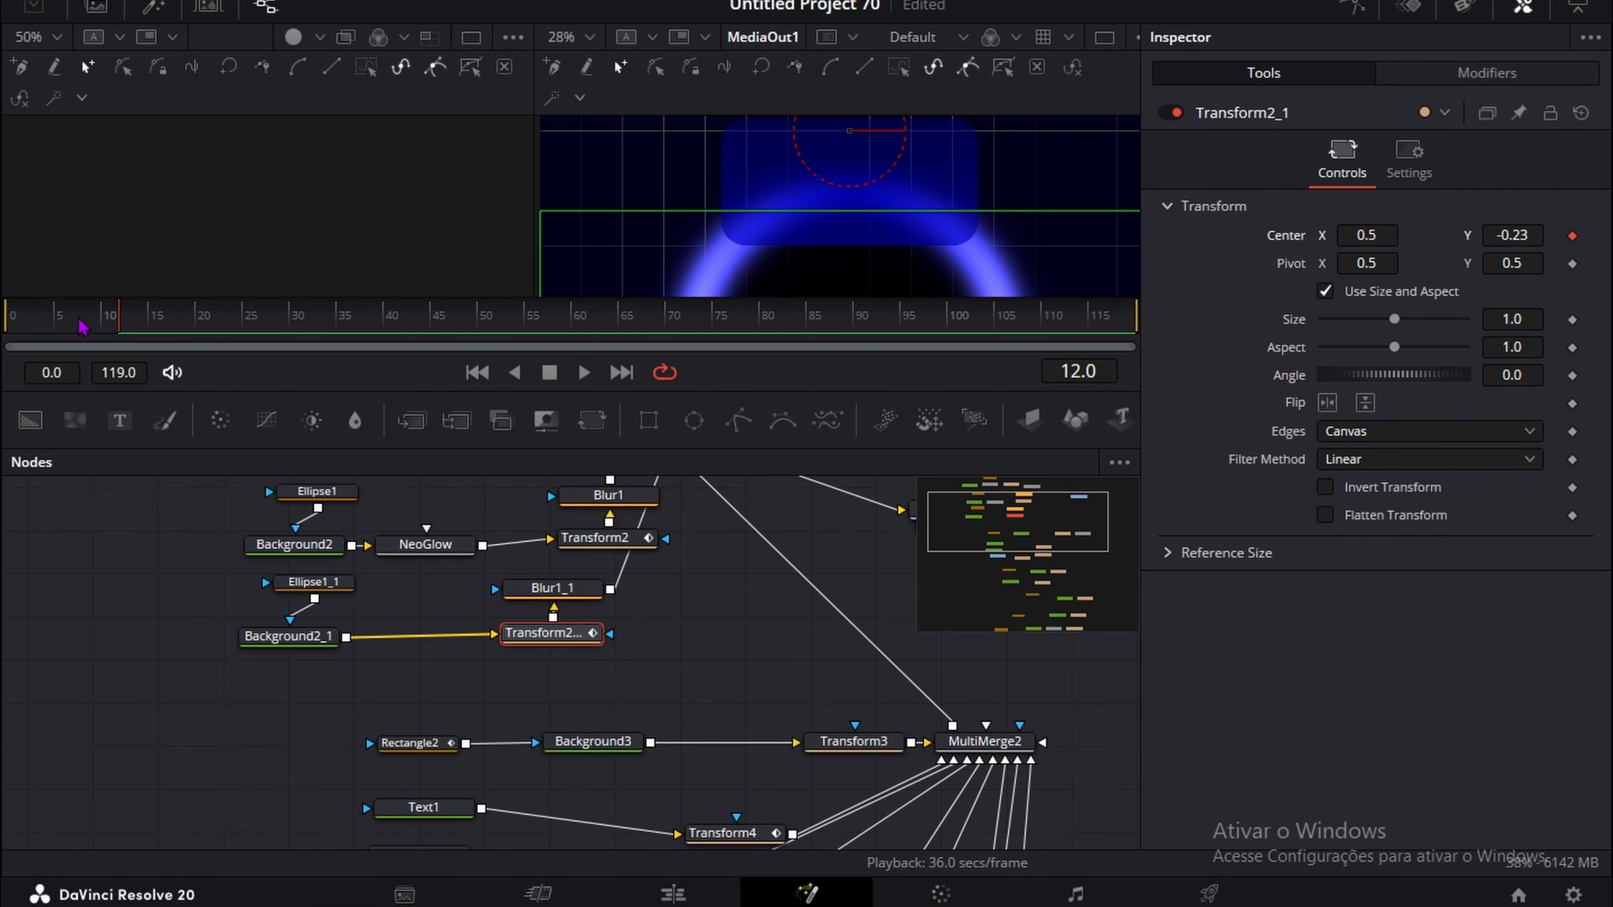
left_click_drag(84, 324, 4, 278)
left_click(1573, 237)
left_click_drag(1505, 237, 878, 300)
left_click_drag(59, 329, 166, 327)
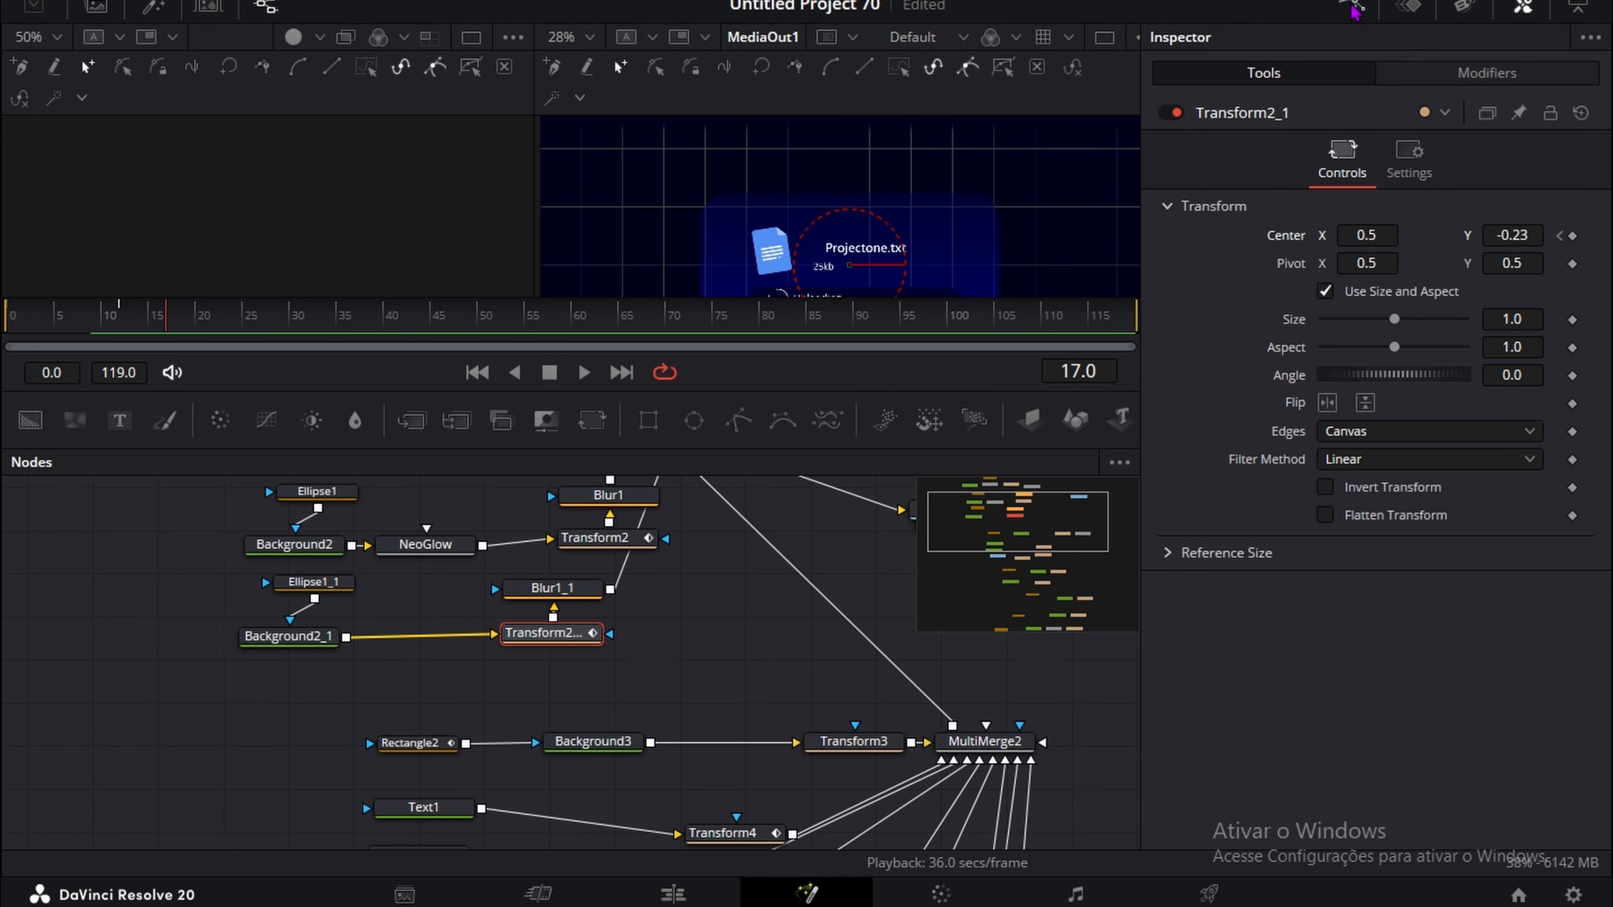
Step: Open the Spline editor and hide the curves of Ellipse2, Transform7, Transform6 and Rectangle3
left_click(1353, 7)
scroll(664, 575, "down", 8)
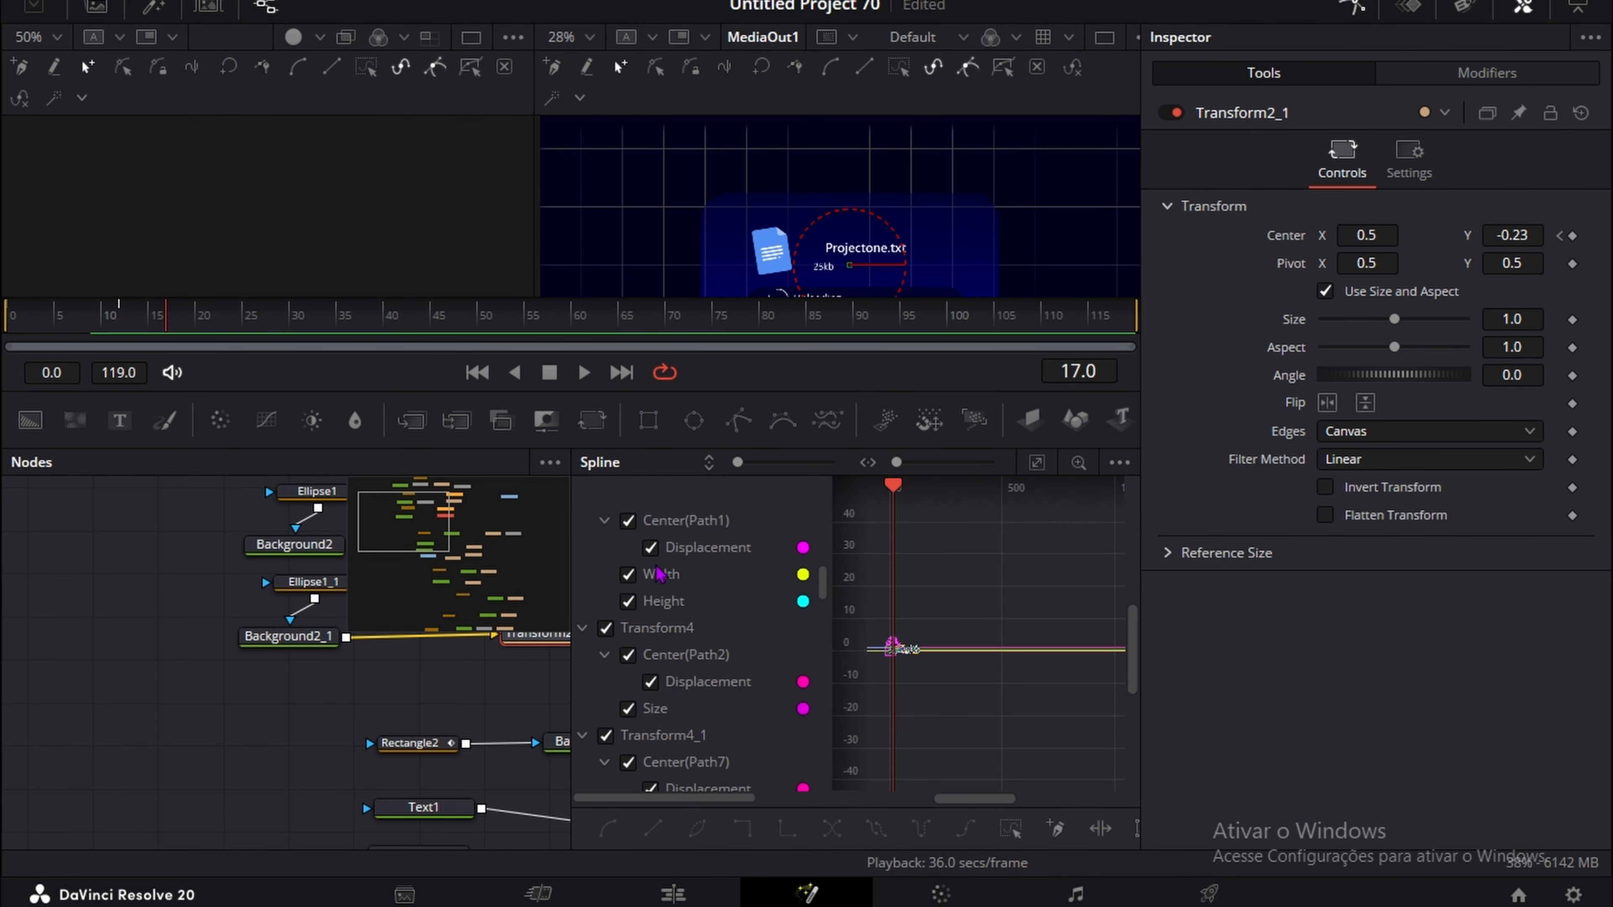
scroll(659, 573, "down", 6)
left_click_drag(355, 839, 314, 816)
left_click(181, 664)
scroll(872, 280, "down", 3)
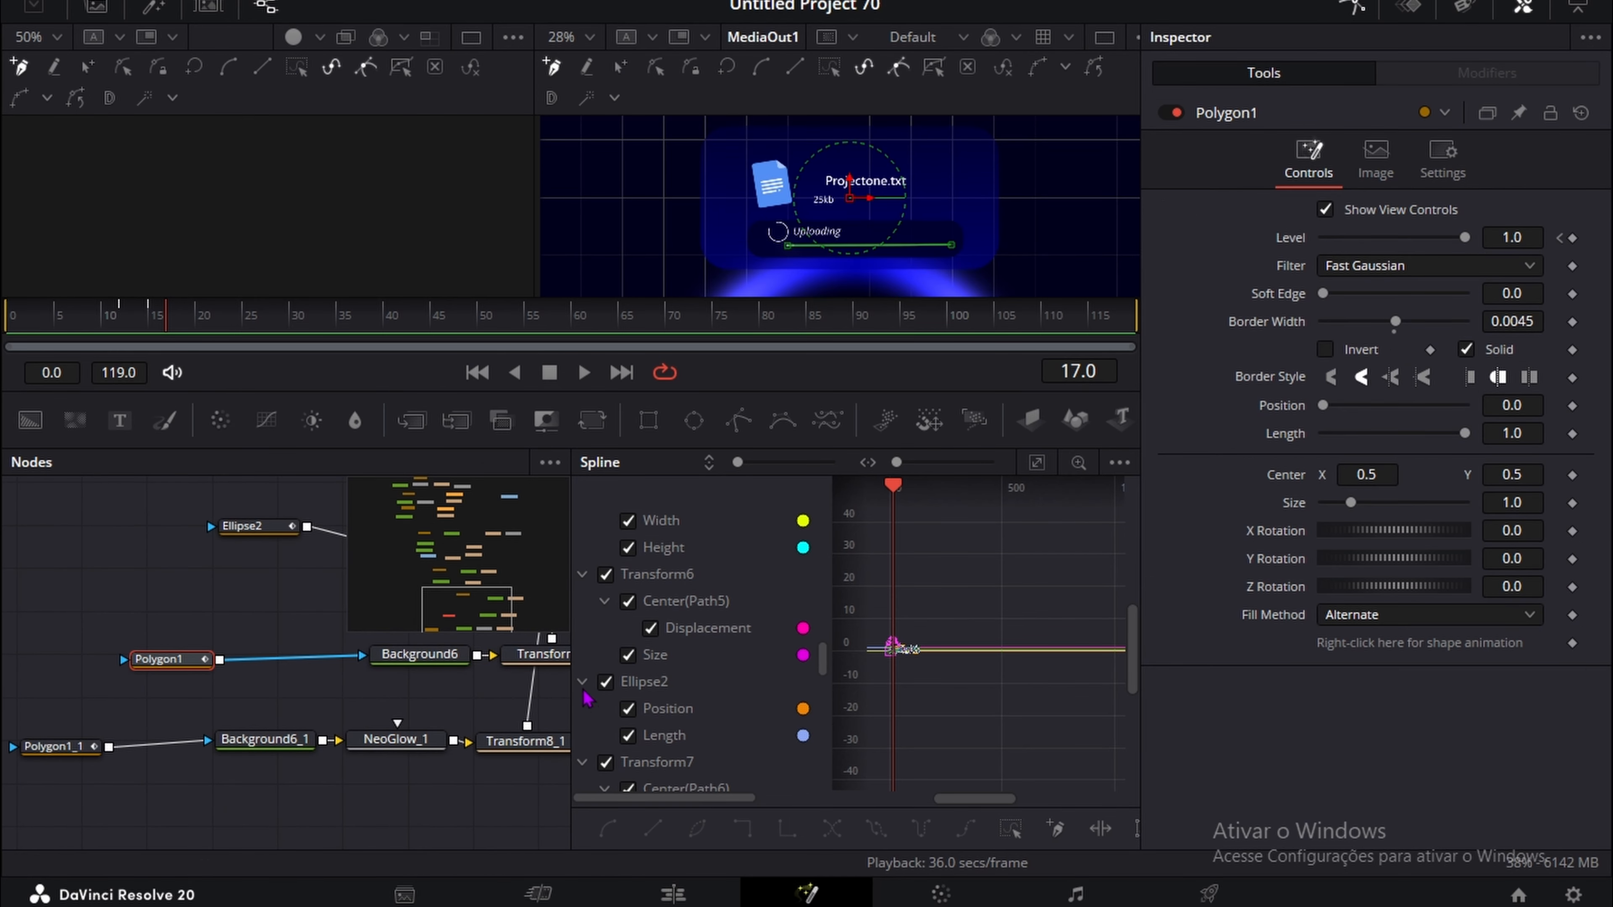
left_click(605, 681)
left_click(609, 762)
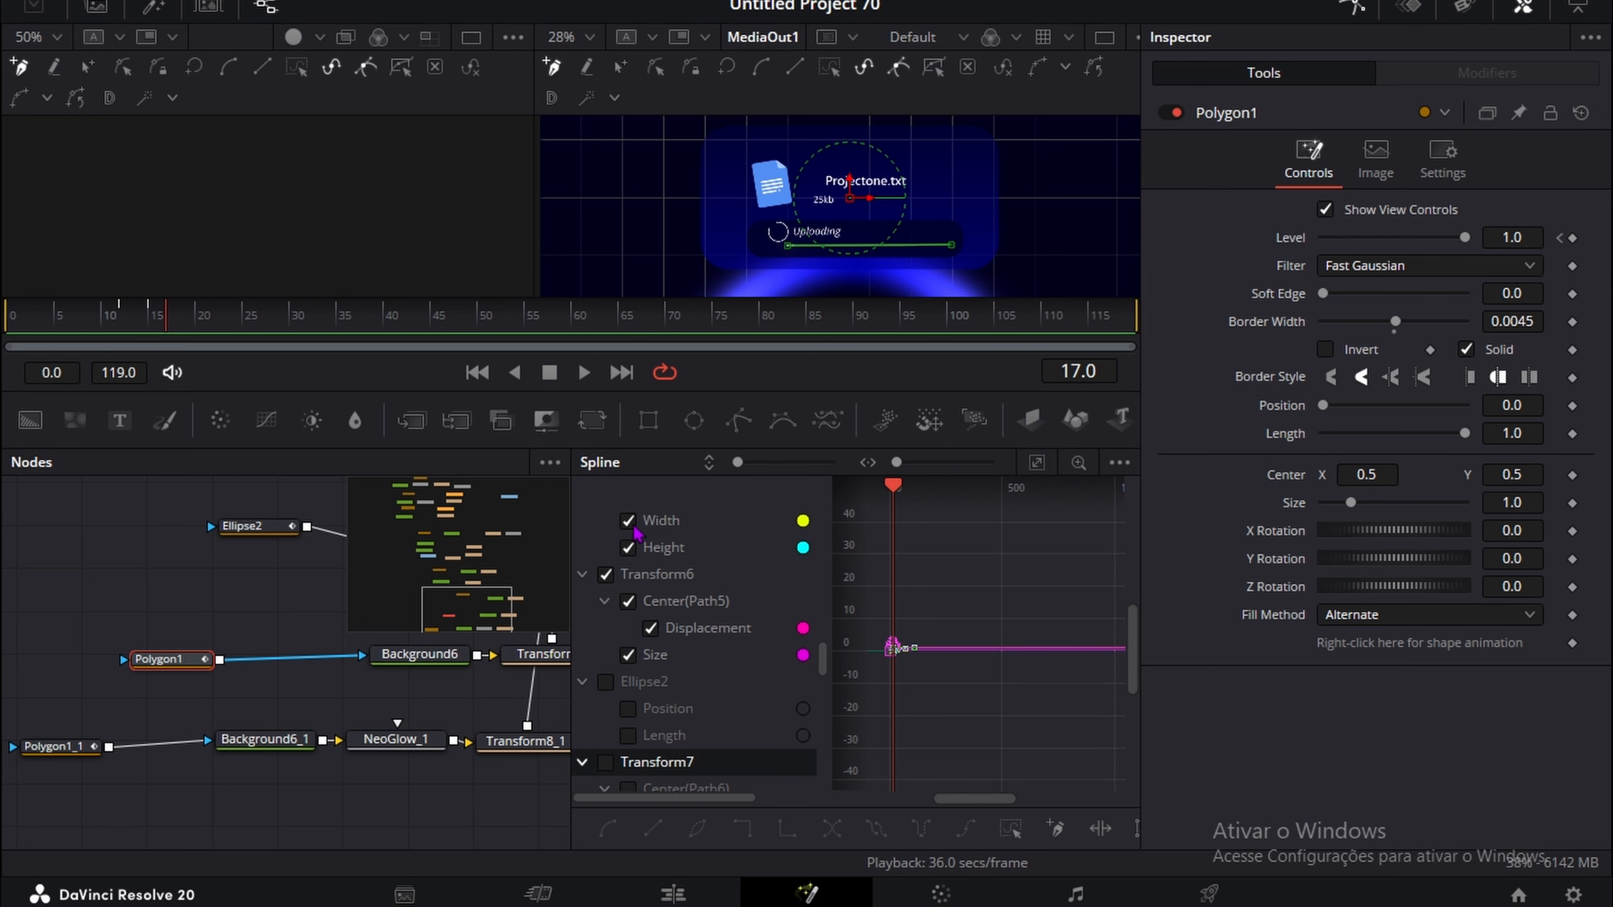
left_click(607, 575)
scroll(675, 661, "up", 1)
left_click(606, 520)
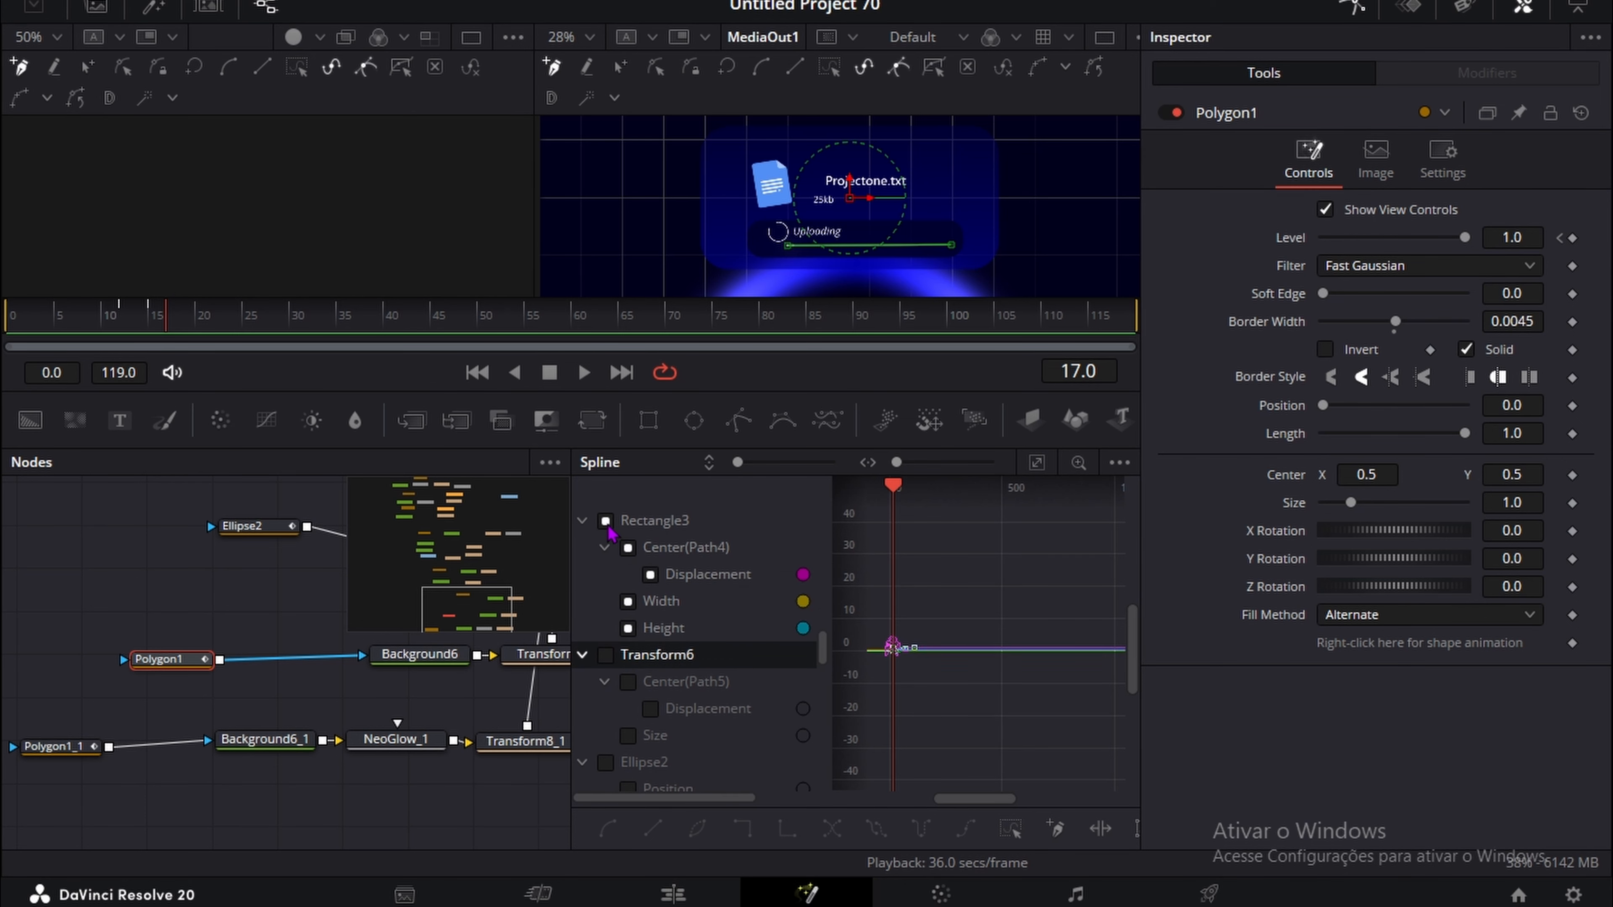
Step: Hide the curves of Transform4_1, Rectangle2, Transform4, Transform4_2, Polygon1 and Polygon1_1 in the Spline editor
scroll(657, 623, "up", 3)
scroll(657, 624, "up", 2)
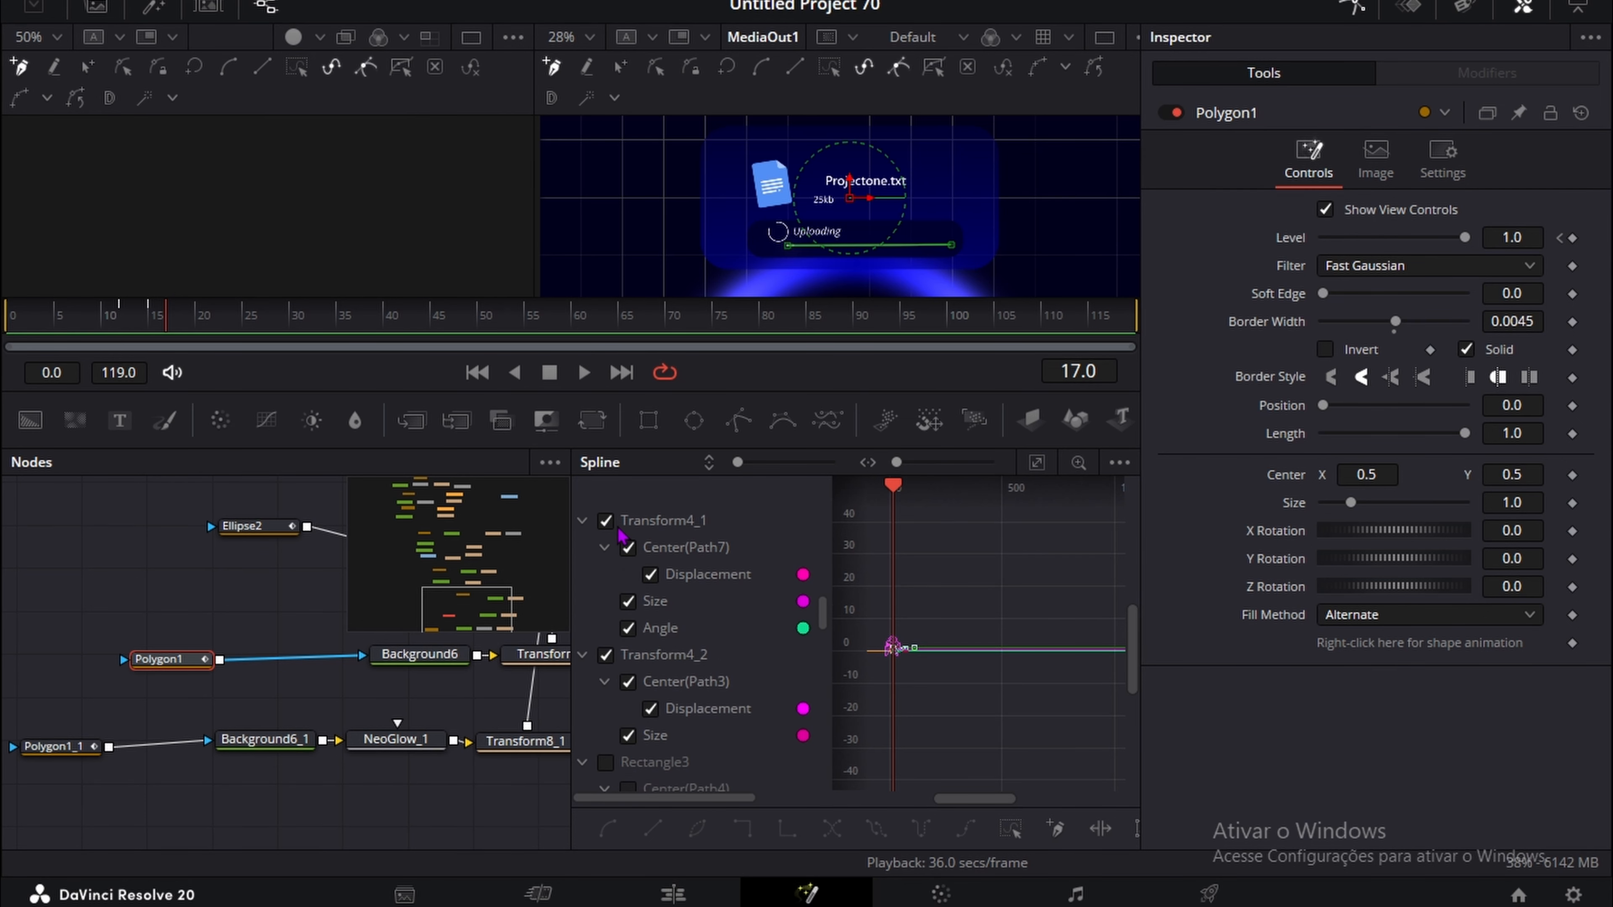
left_click(617, 523)
left_click(607, 524)
scroll(611, 597, "up", 5)
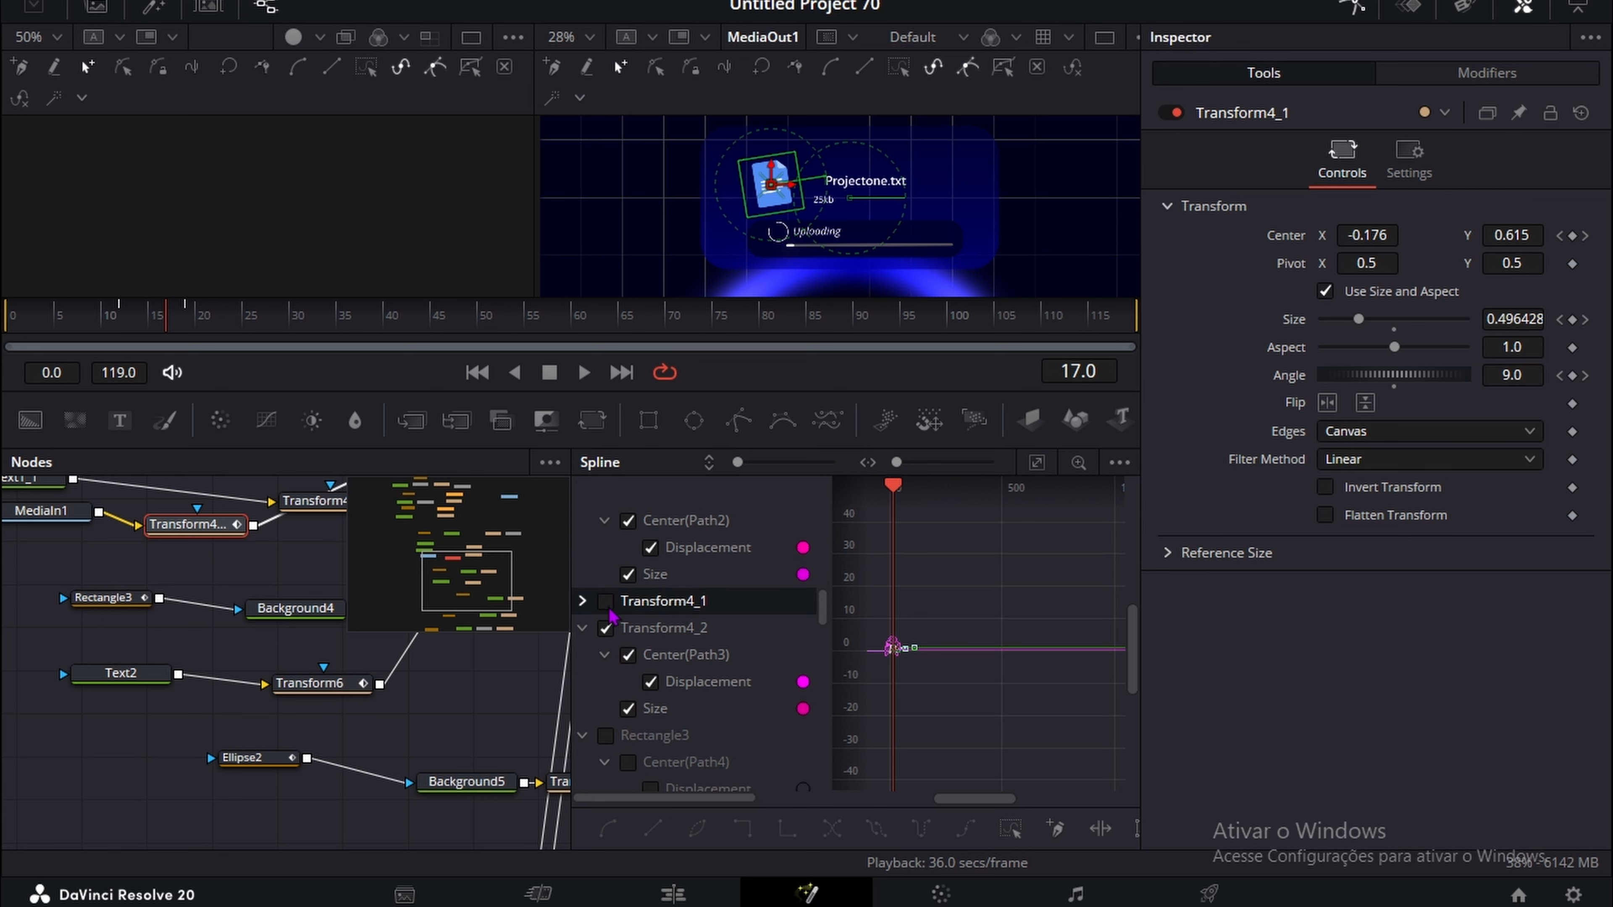
left_click(606, 521)
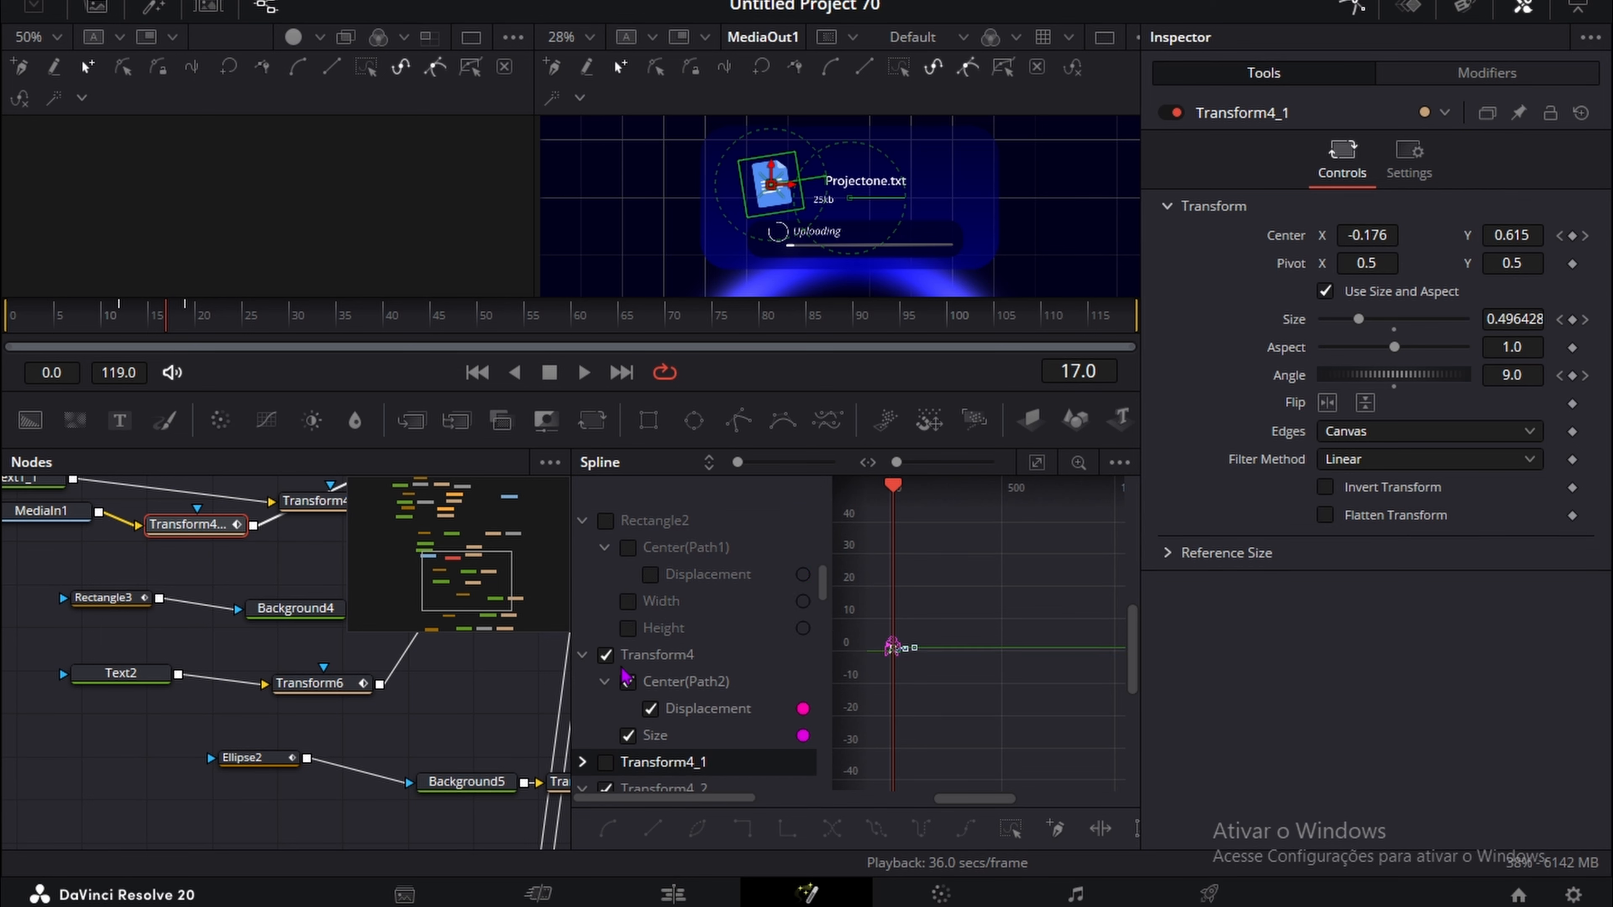
scroll(643, 660, "down", 5)
left_click(607, 548)
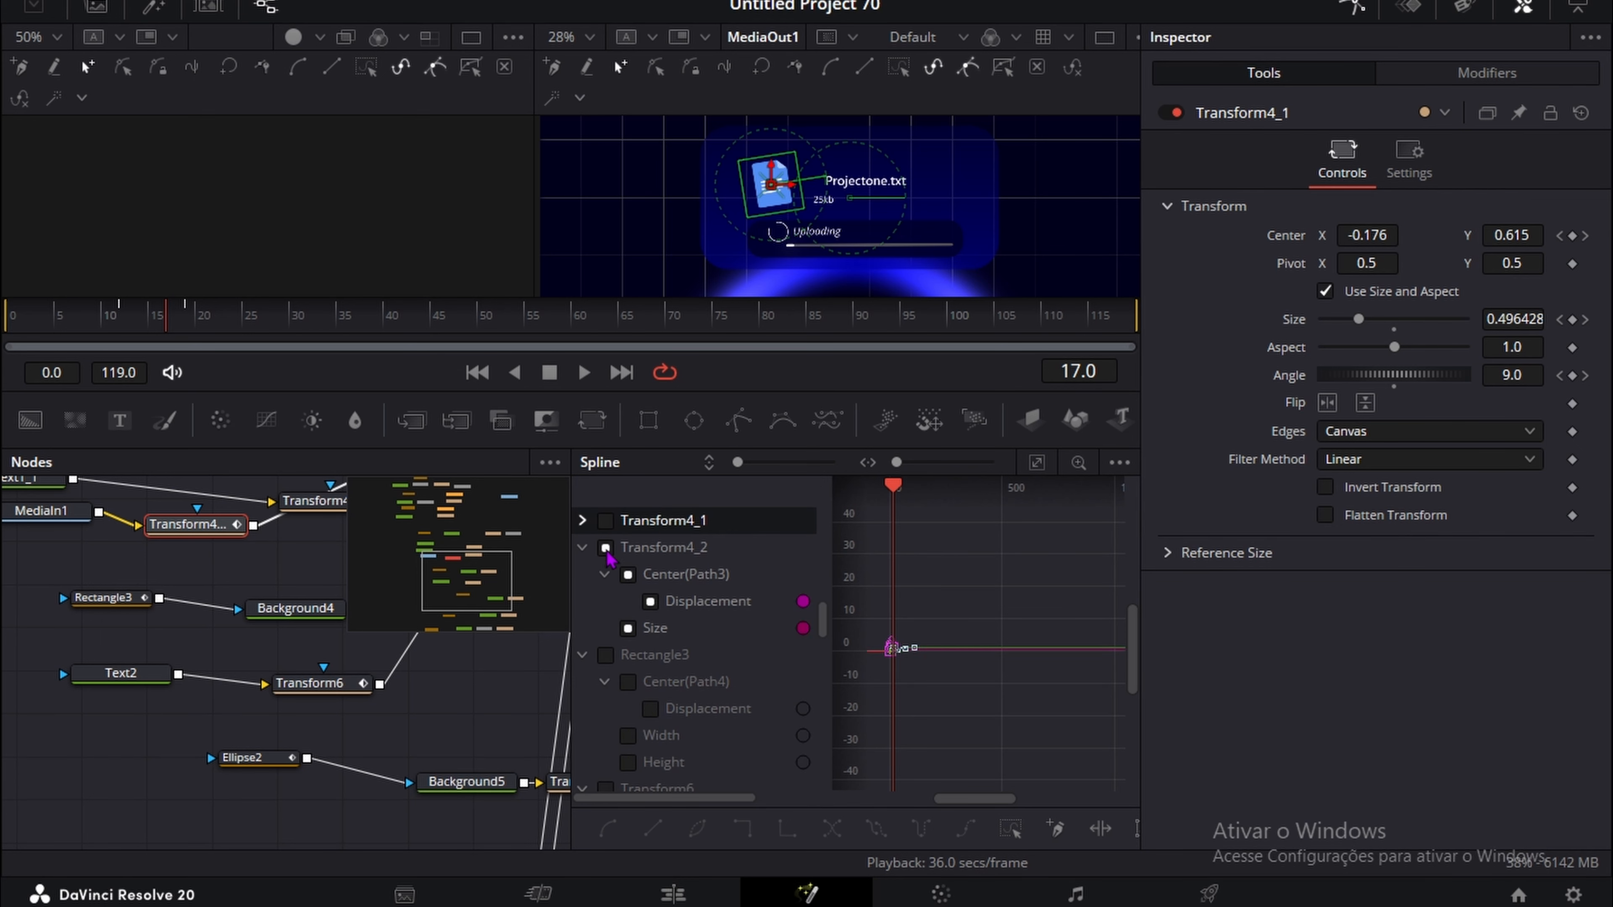
scroll(603, 629, "down", 5)
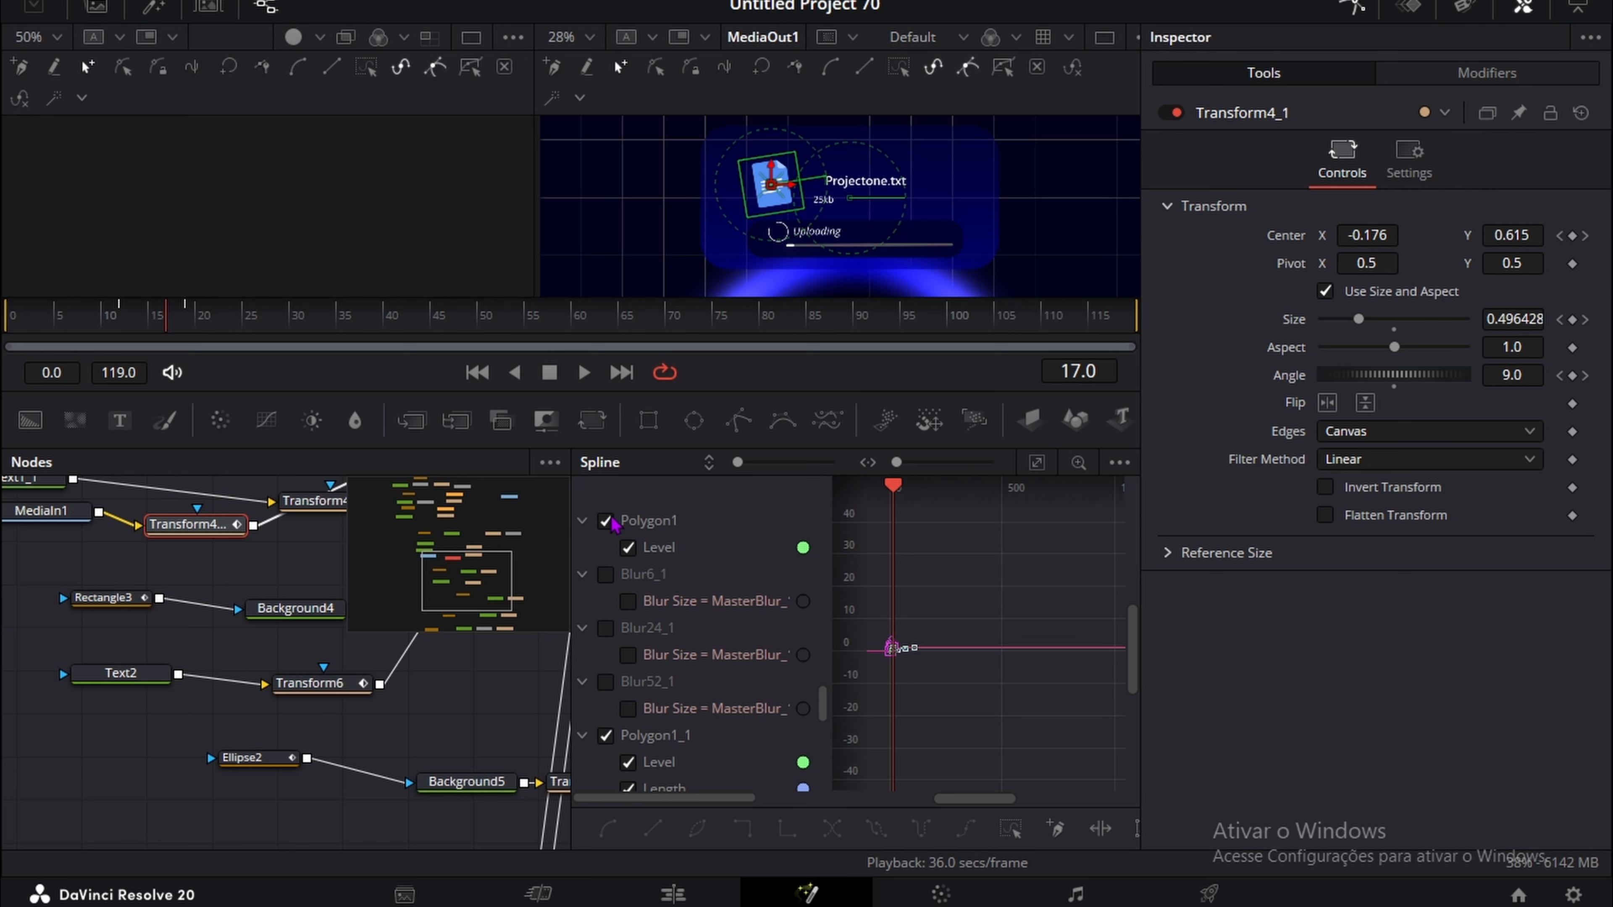
left_click(605, 735)
scroll(644, 626, "down", 6)
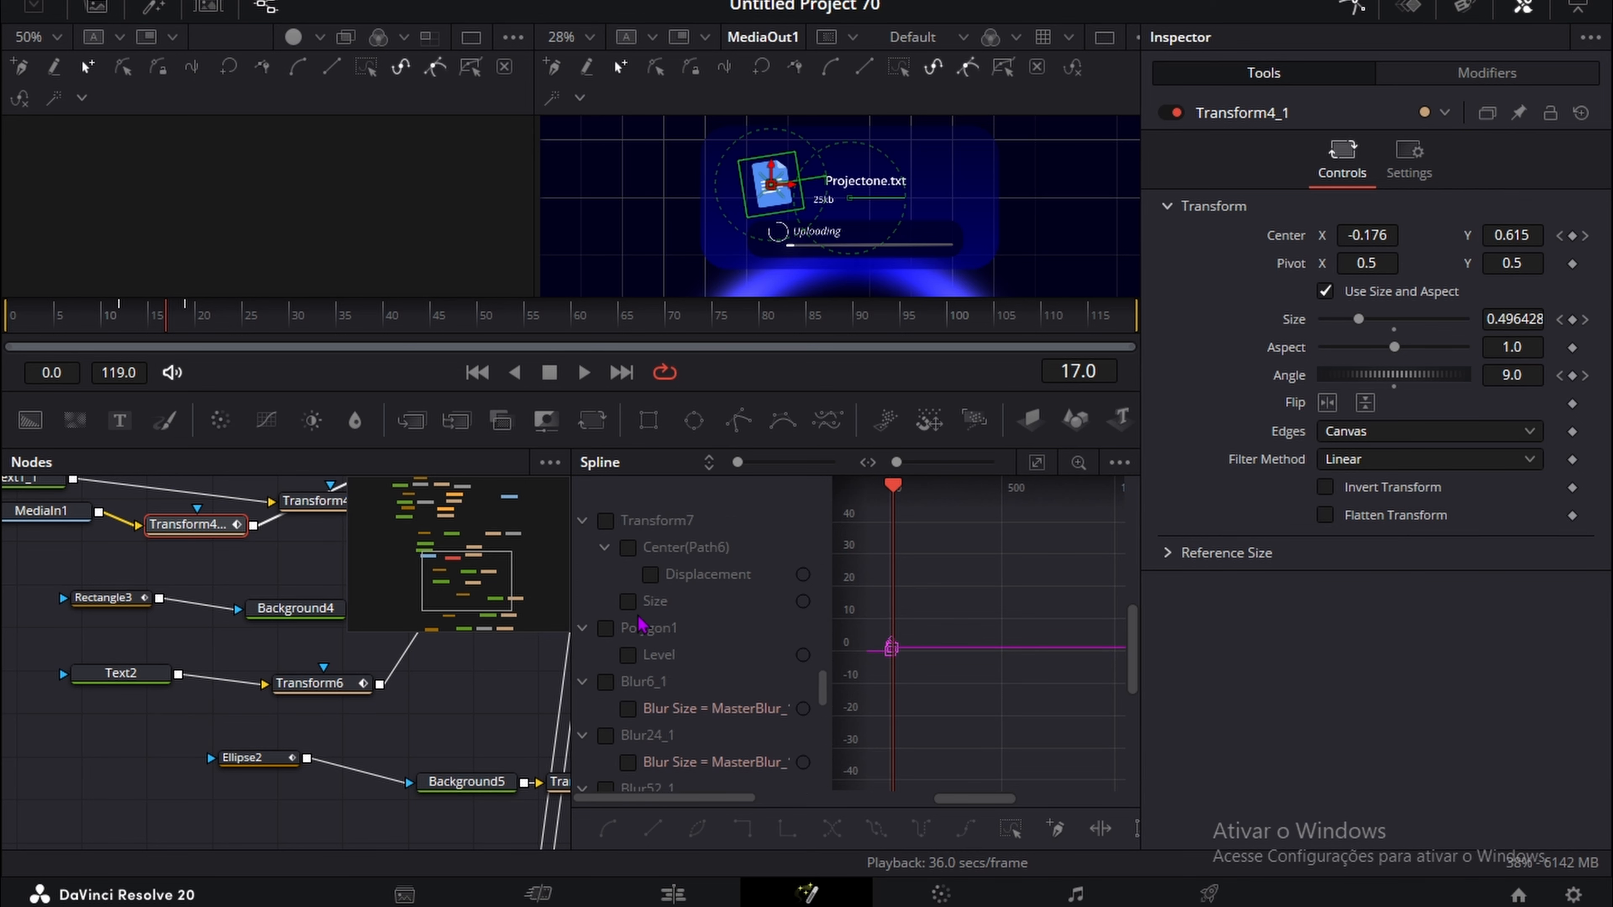
Step: Show Rectangle3's curves in the Spline editor to apply an Out Back Cubic ease, and hide them again
scroll(644, 625, "up", 6)
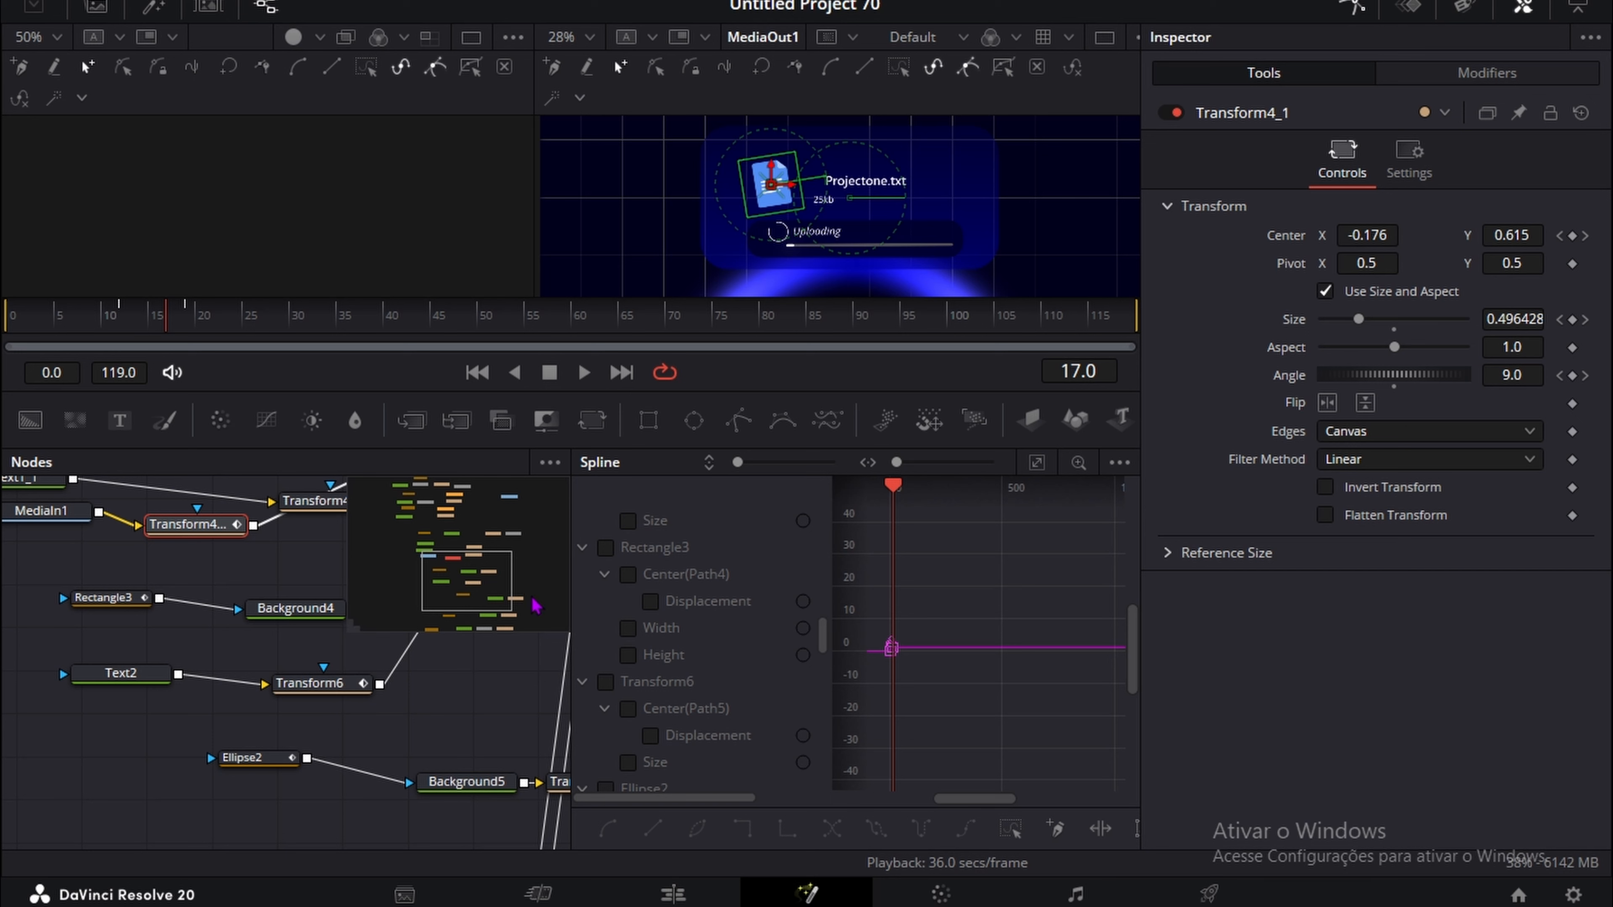
left_click(605, 546)
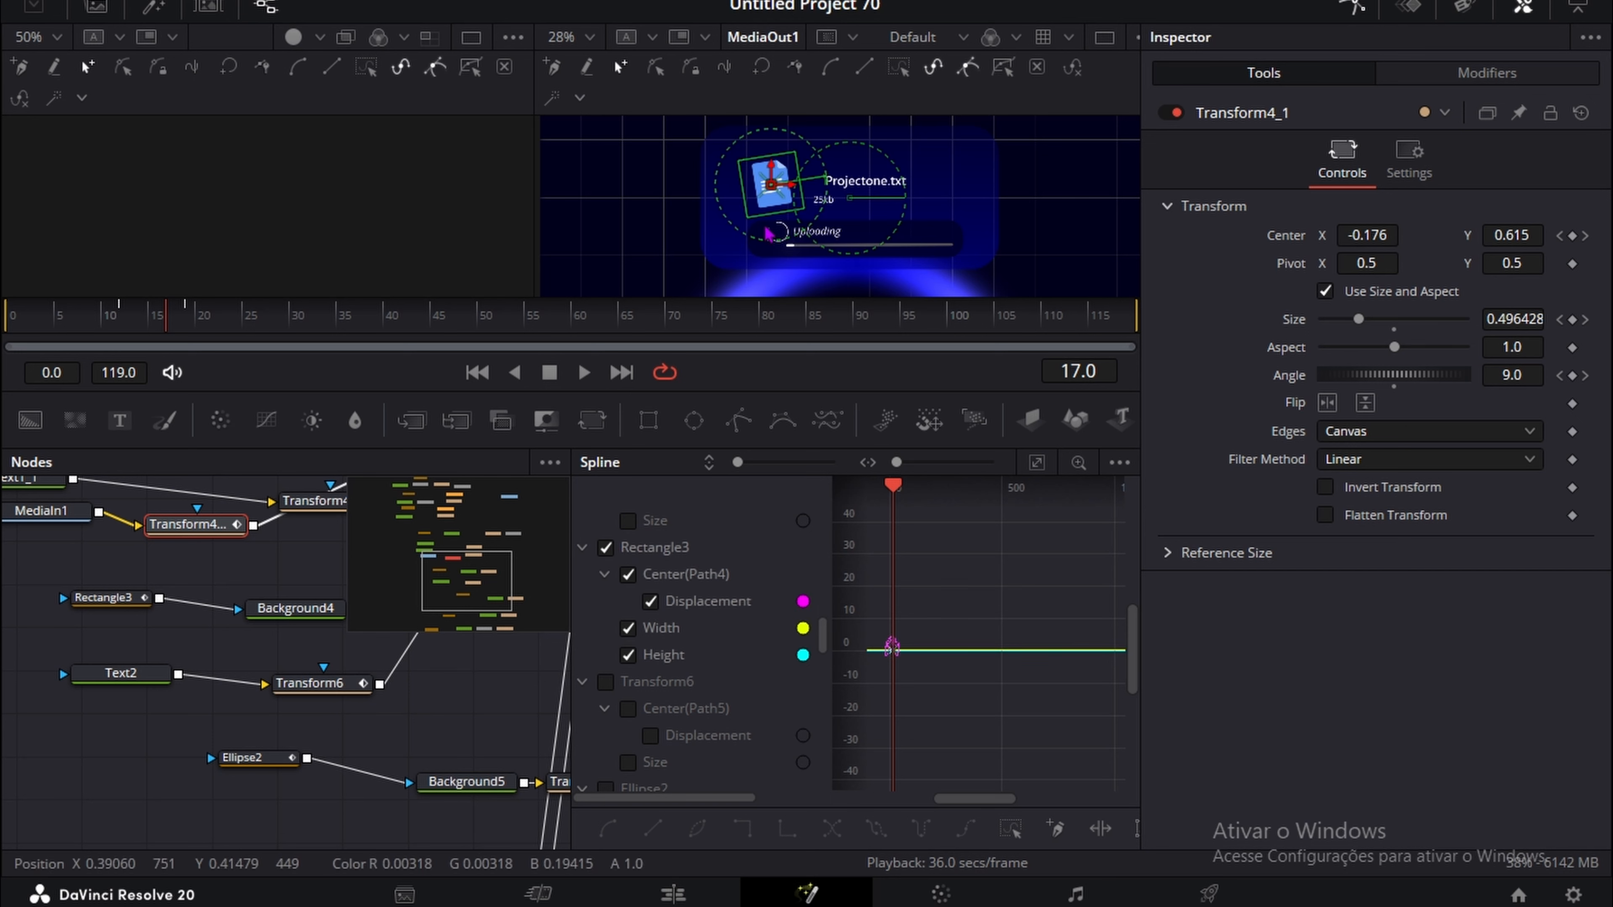
right_click(975, 622)
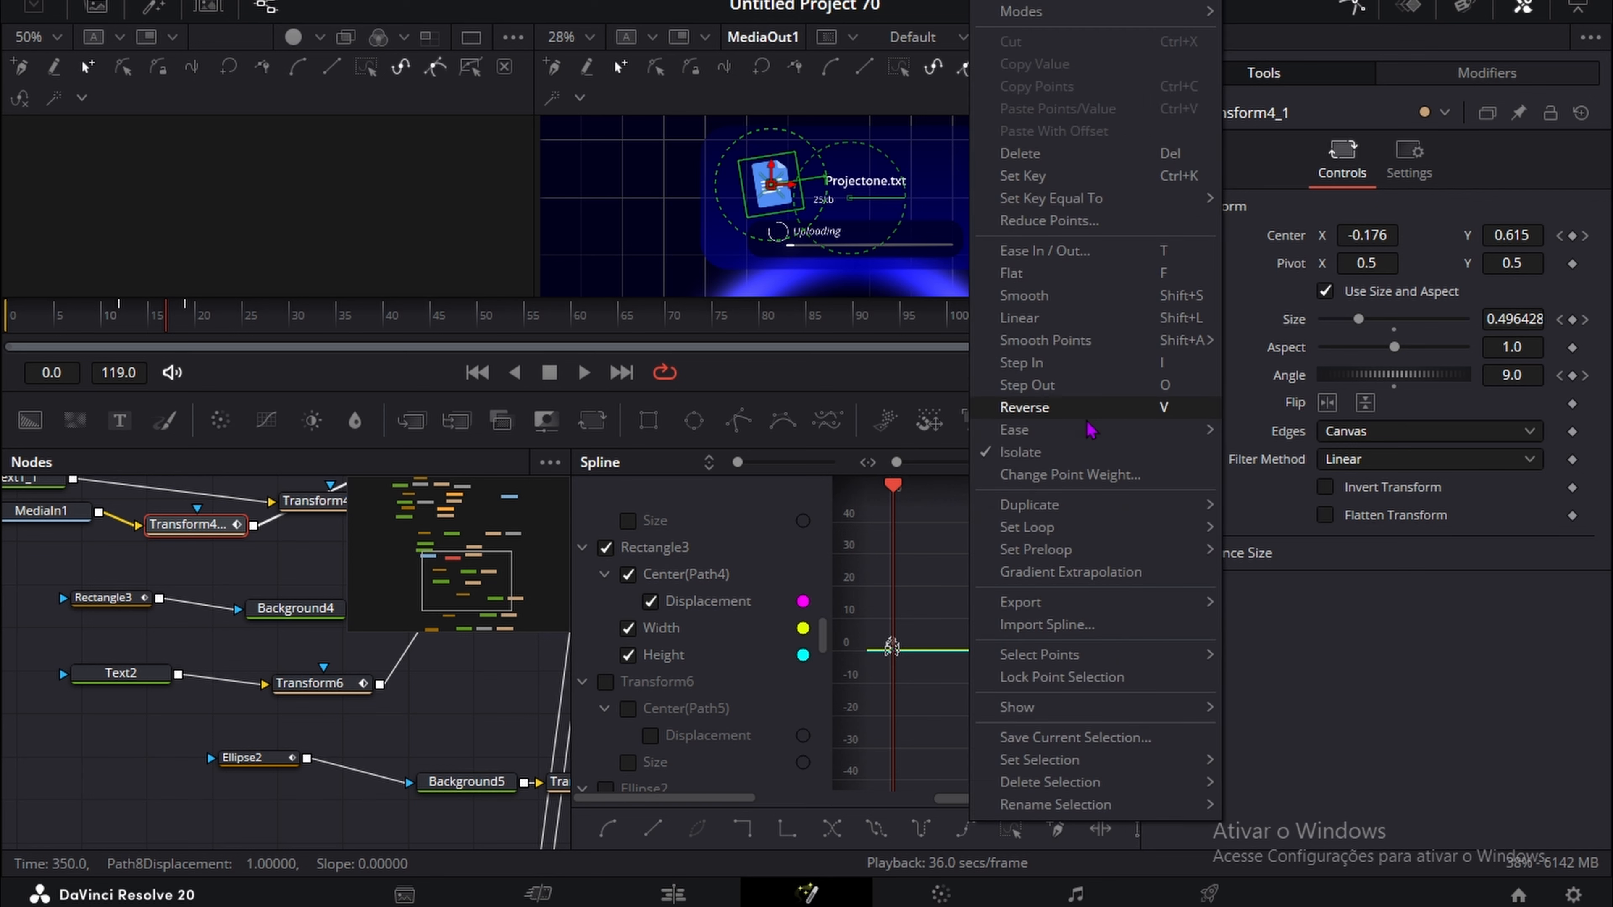
mouse_move(1171, 433)
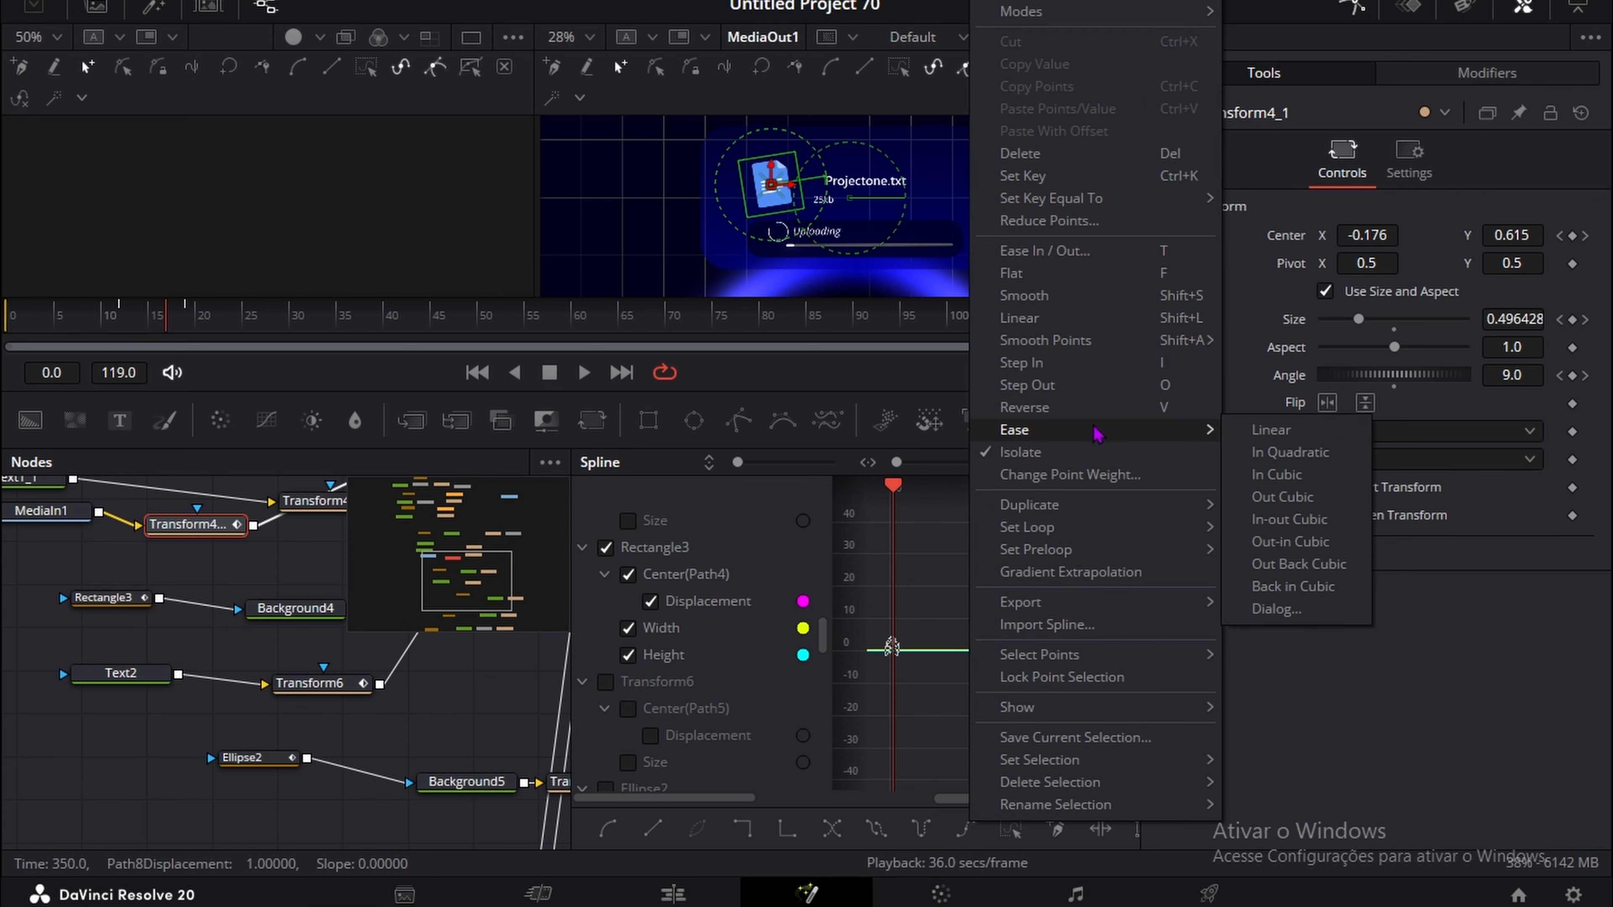
left_click(1297, 564)
scroll(640, 628, "down", 3)
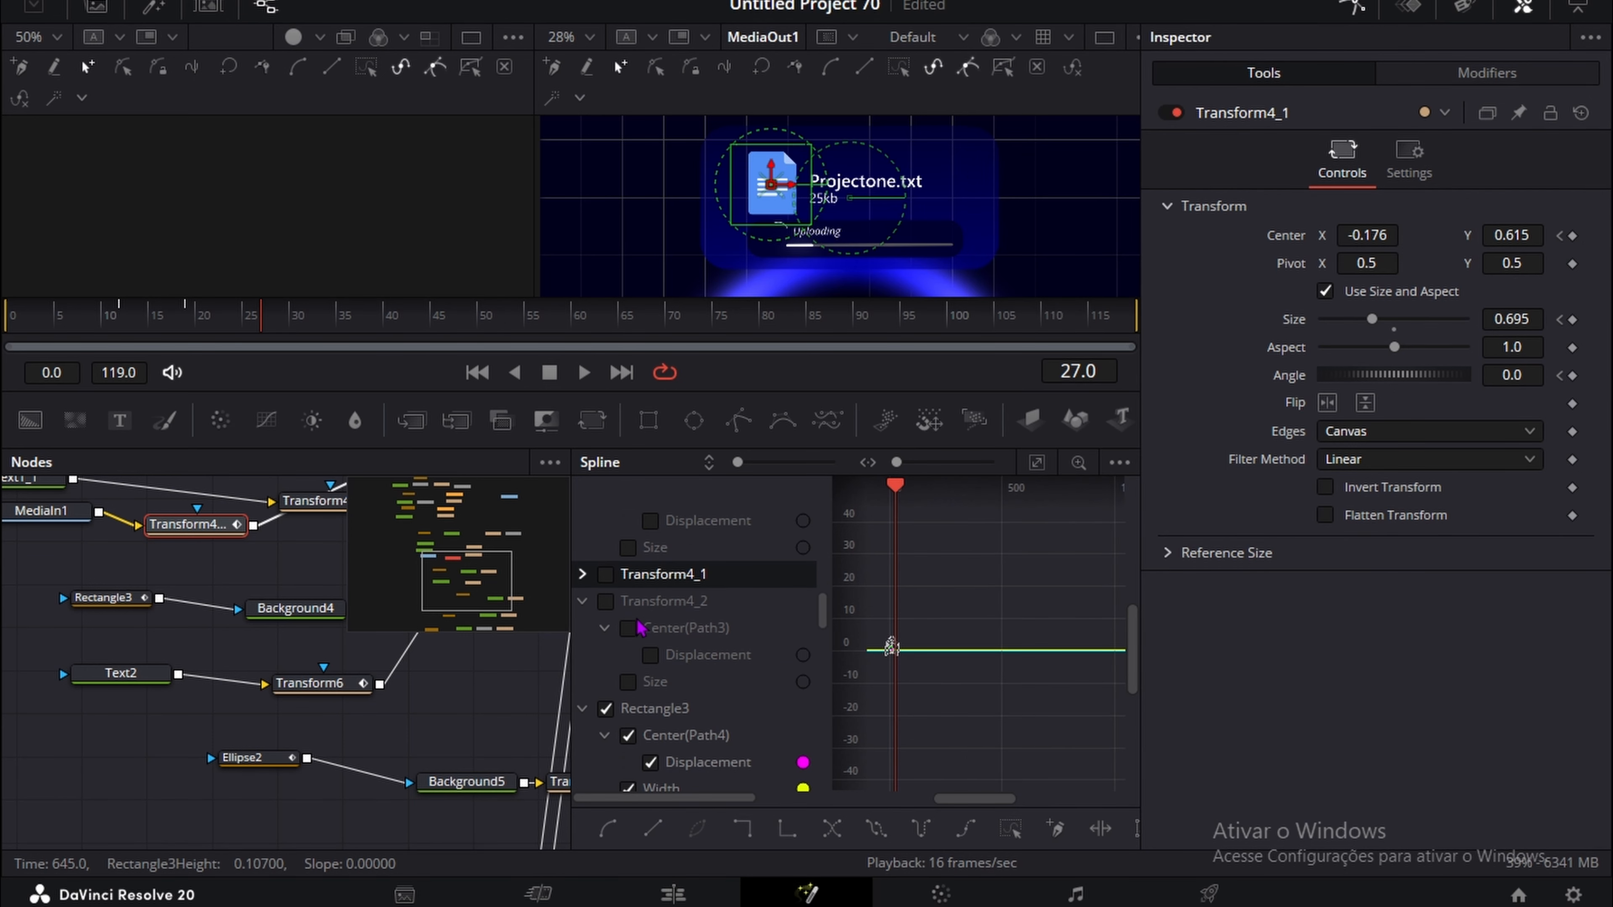
left_click(607, 709)
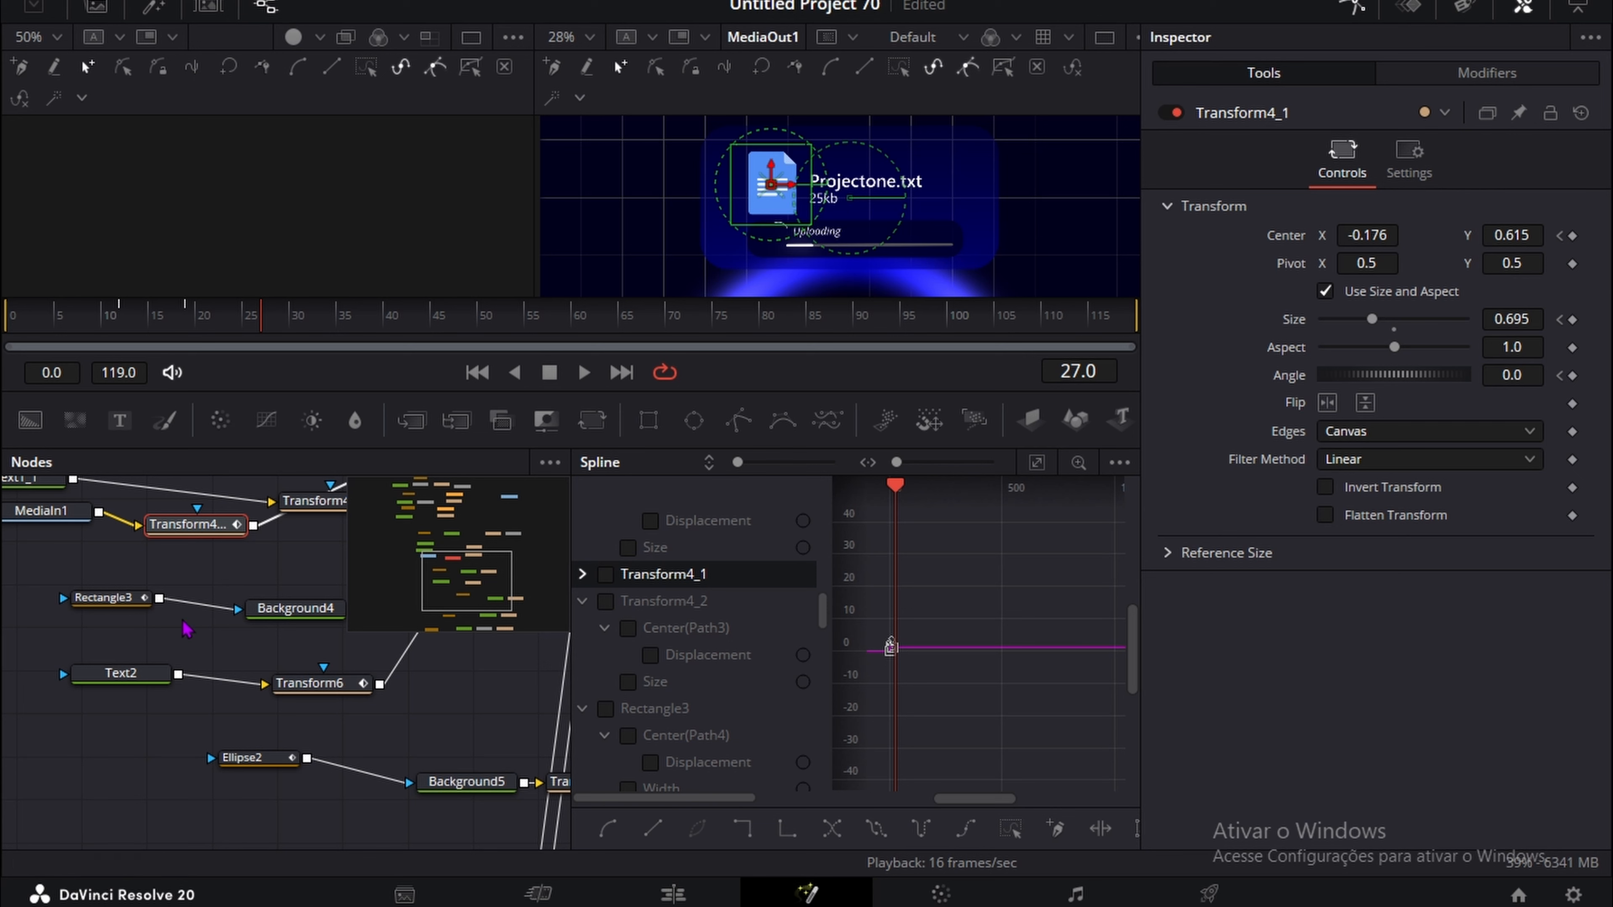
Step: Show Transform4_1's curves in the Spline editor and apply an Out Back Cubic ease to them
left_click(105, 597)
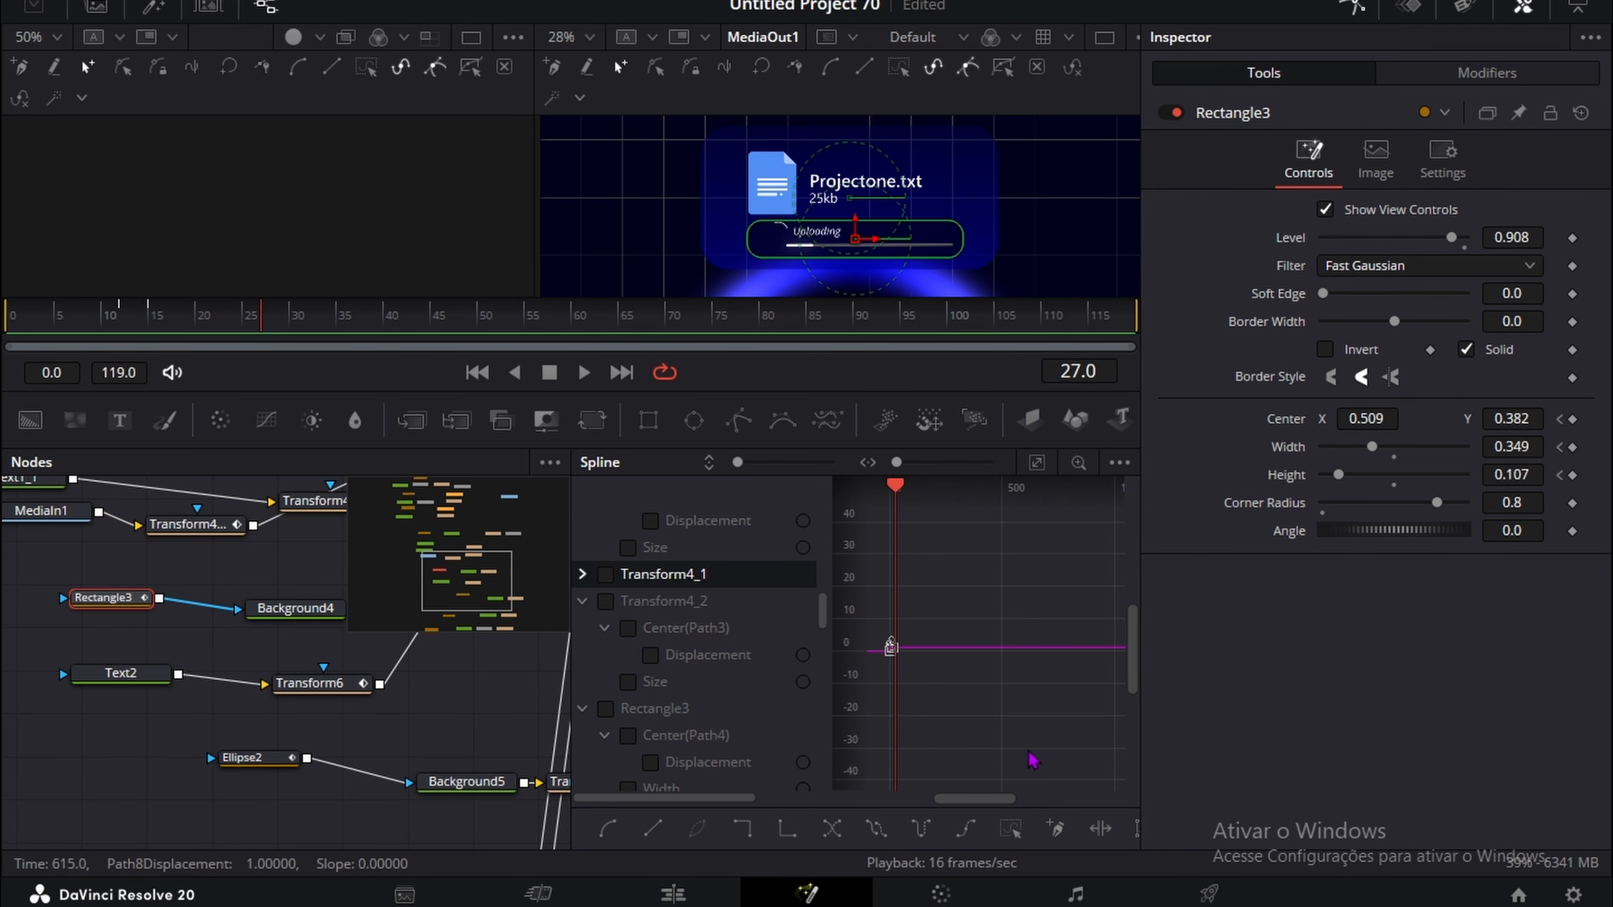
right_click(964, 624)
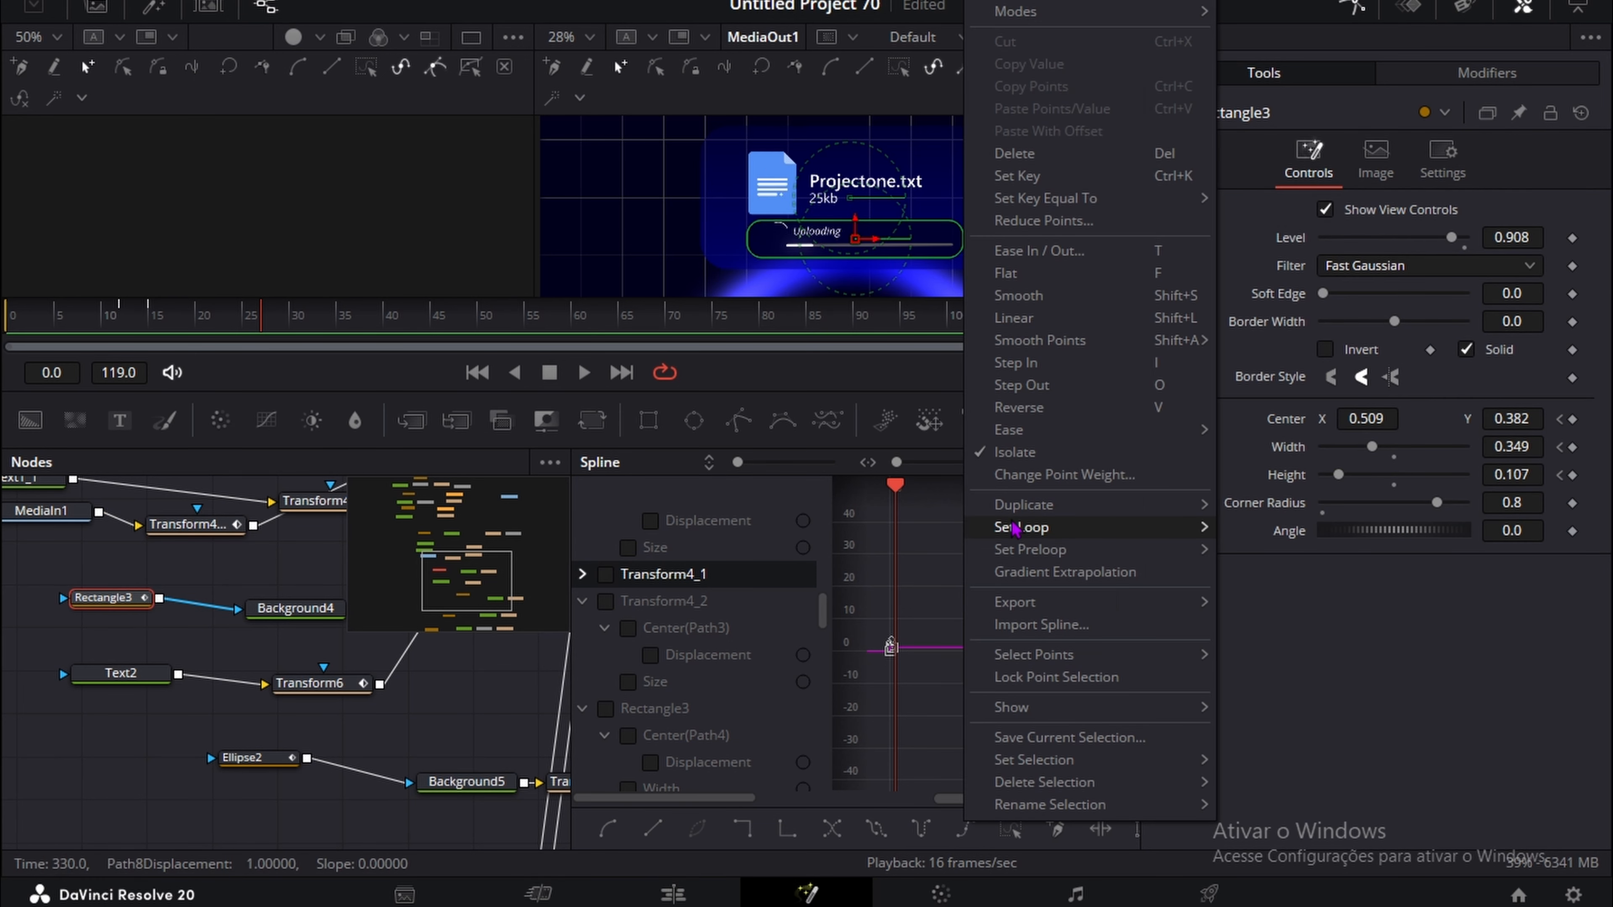
left_click(605, 575)
right_click(993, 625)
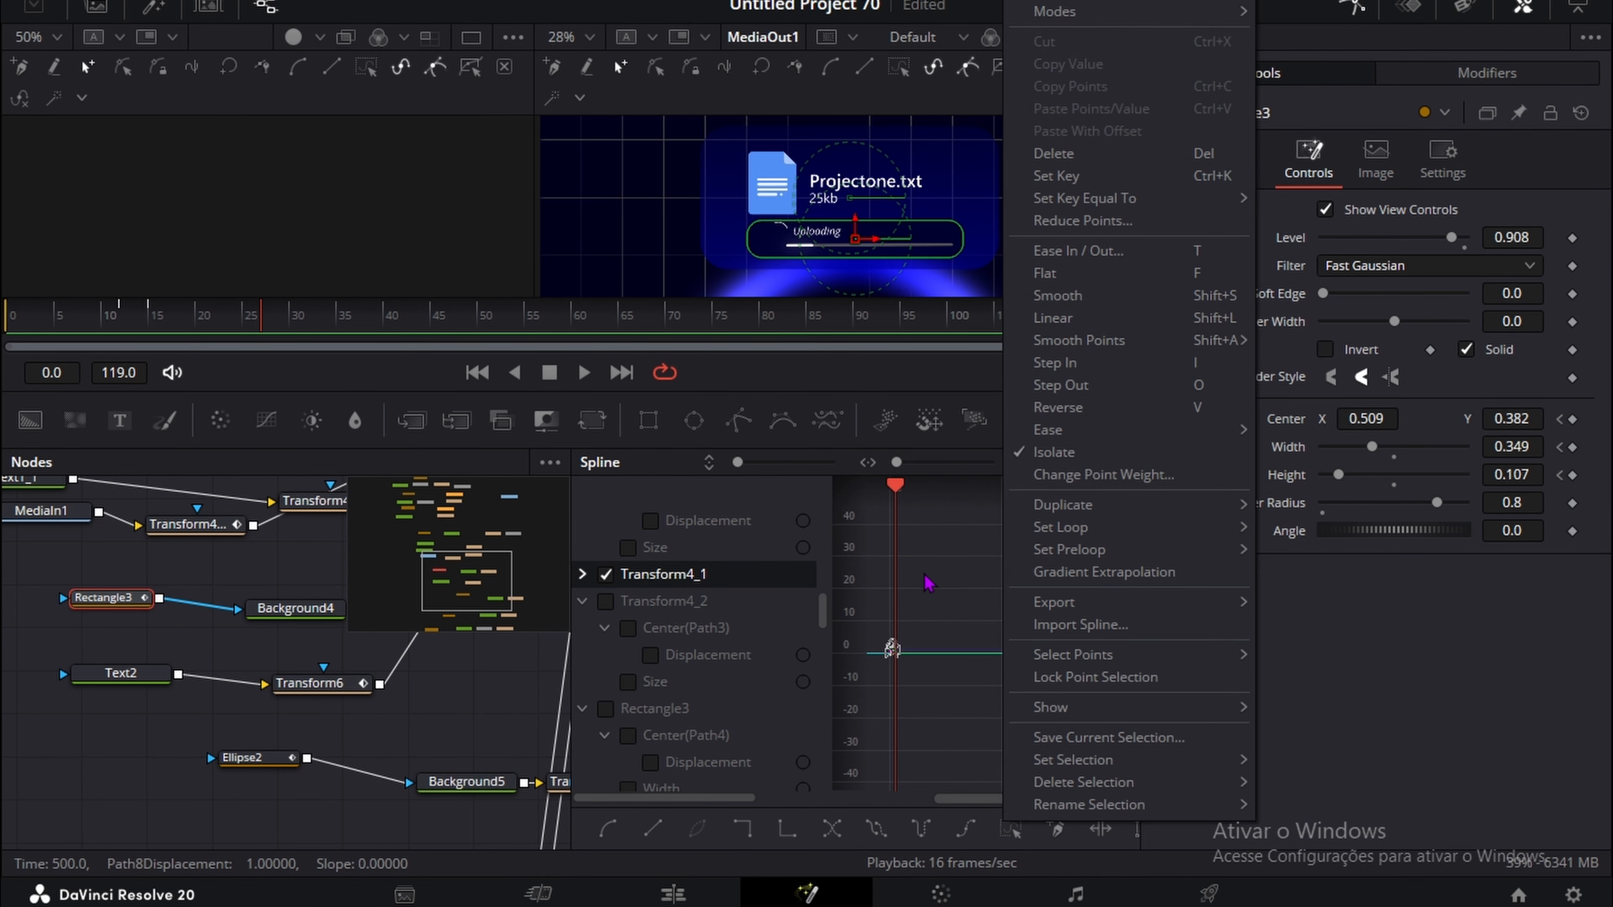
mouse_move(1102, 430)
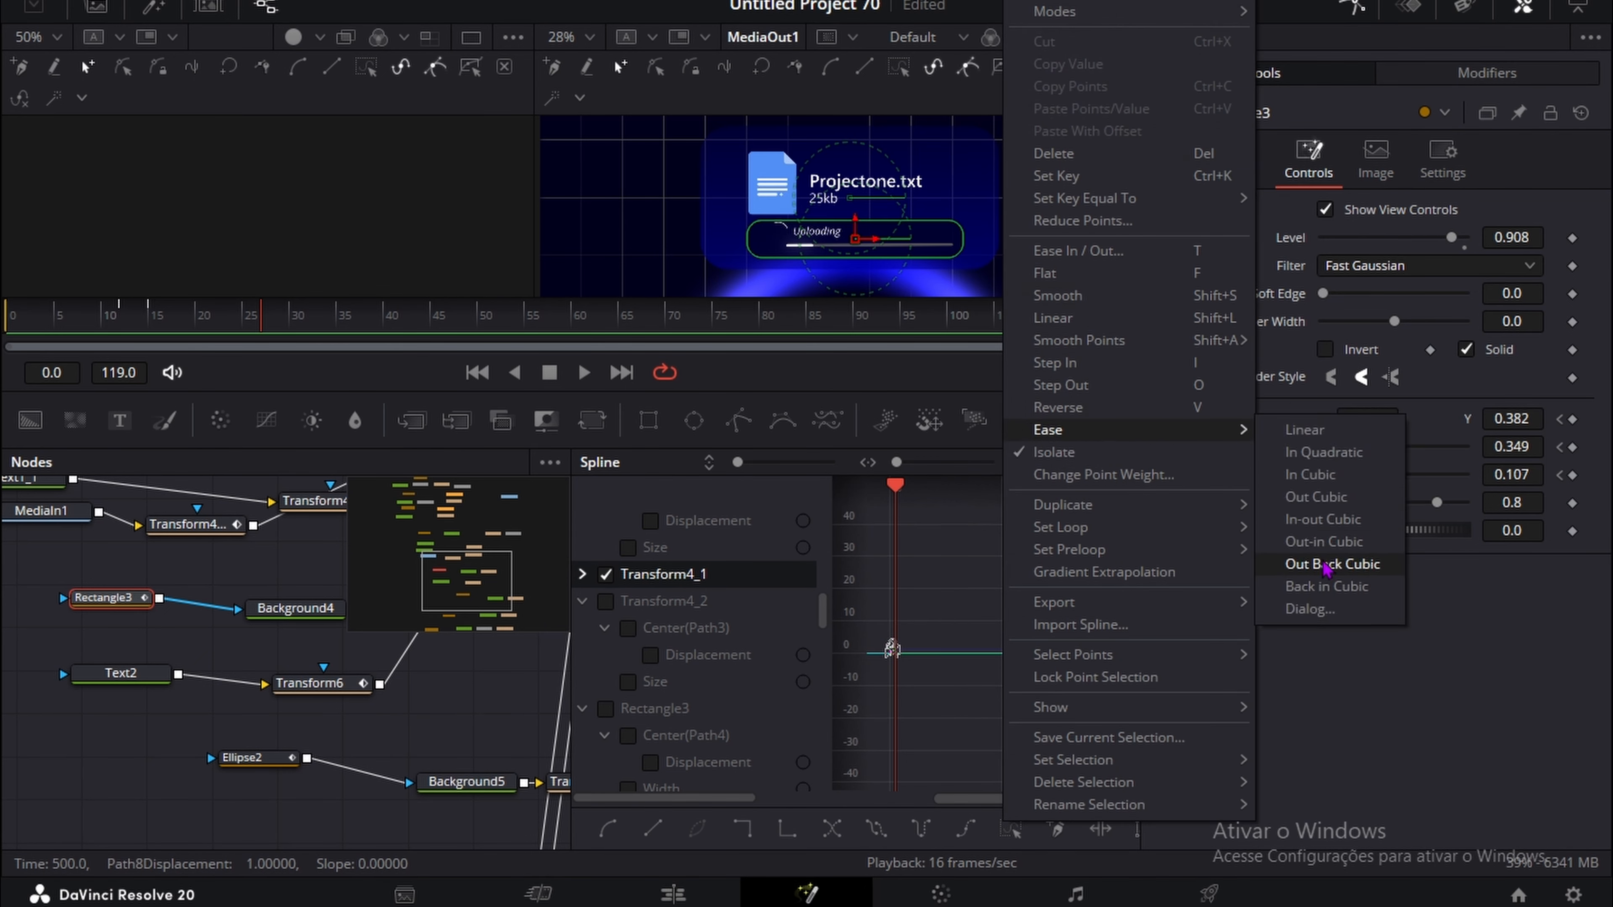
left_click(1339, 573)
Step: Hide Transform2_1's curve in the Spline editor and apply an Out Back Cubic ease to Transform2's Center displacement curve
left_click_drag(82, 502, 245, 696)
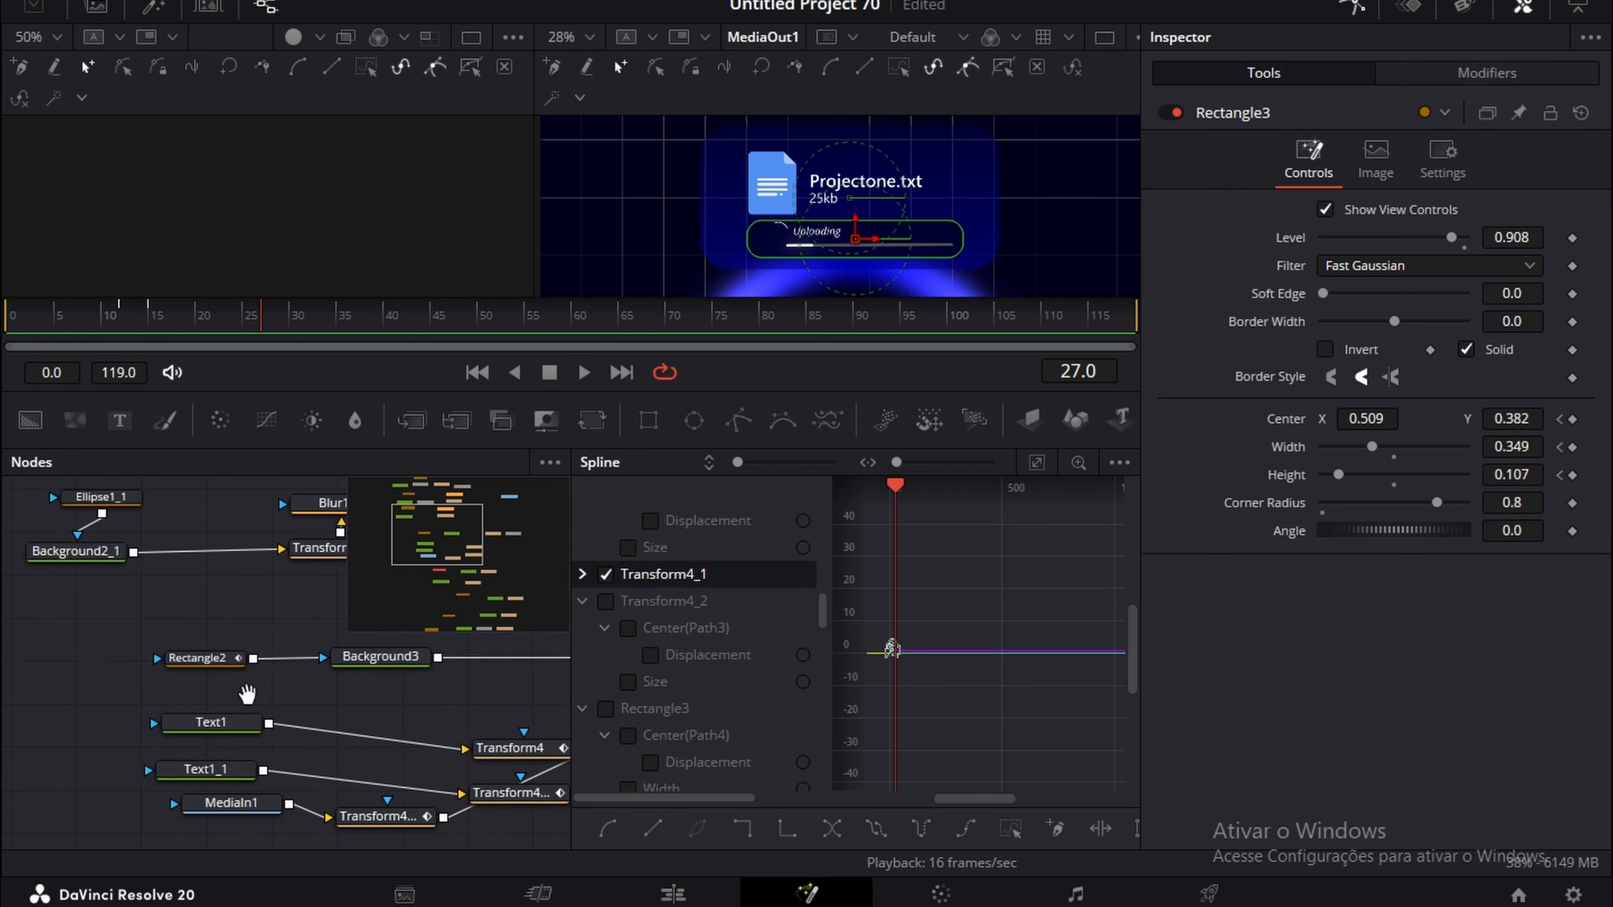
left_click(216, 661)
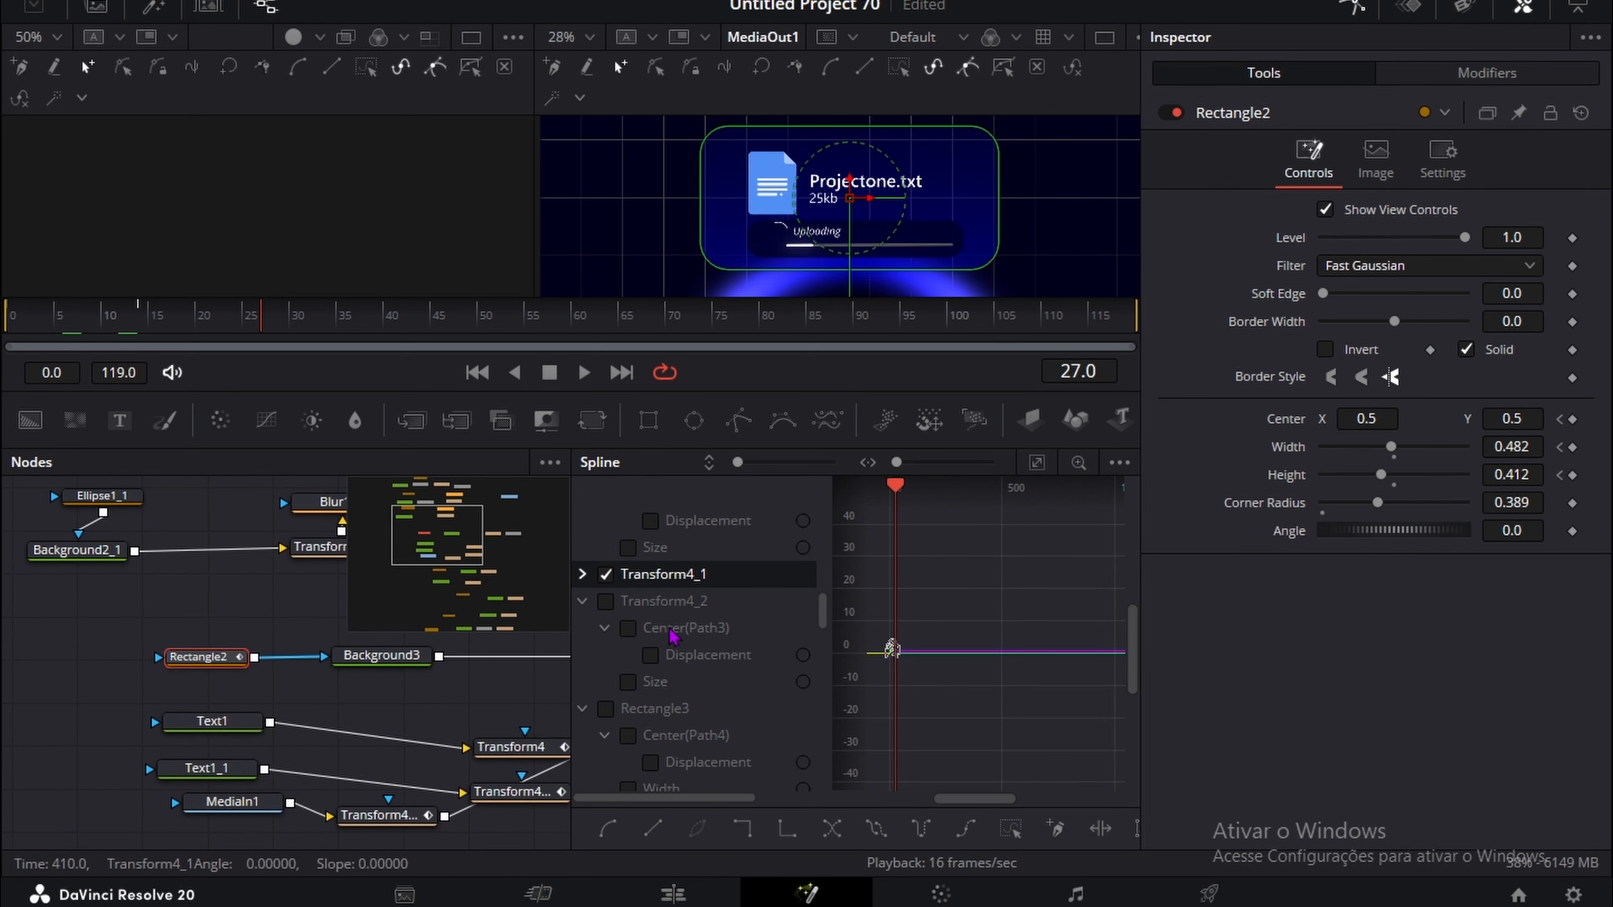
scroll(733, 641, "up", 3)
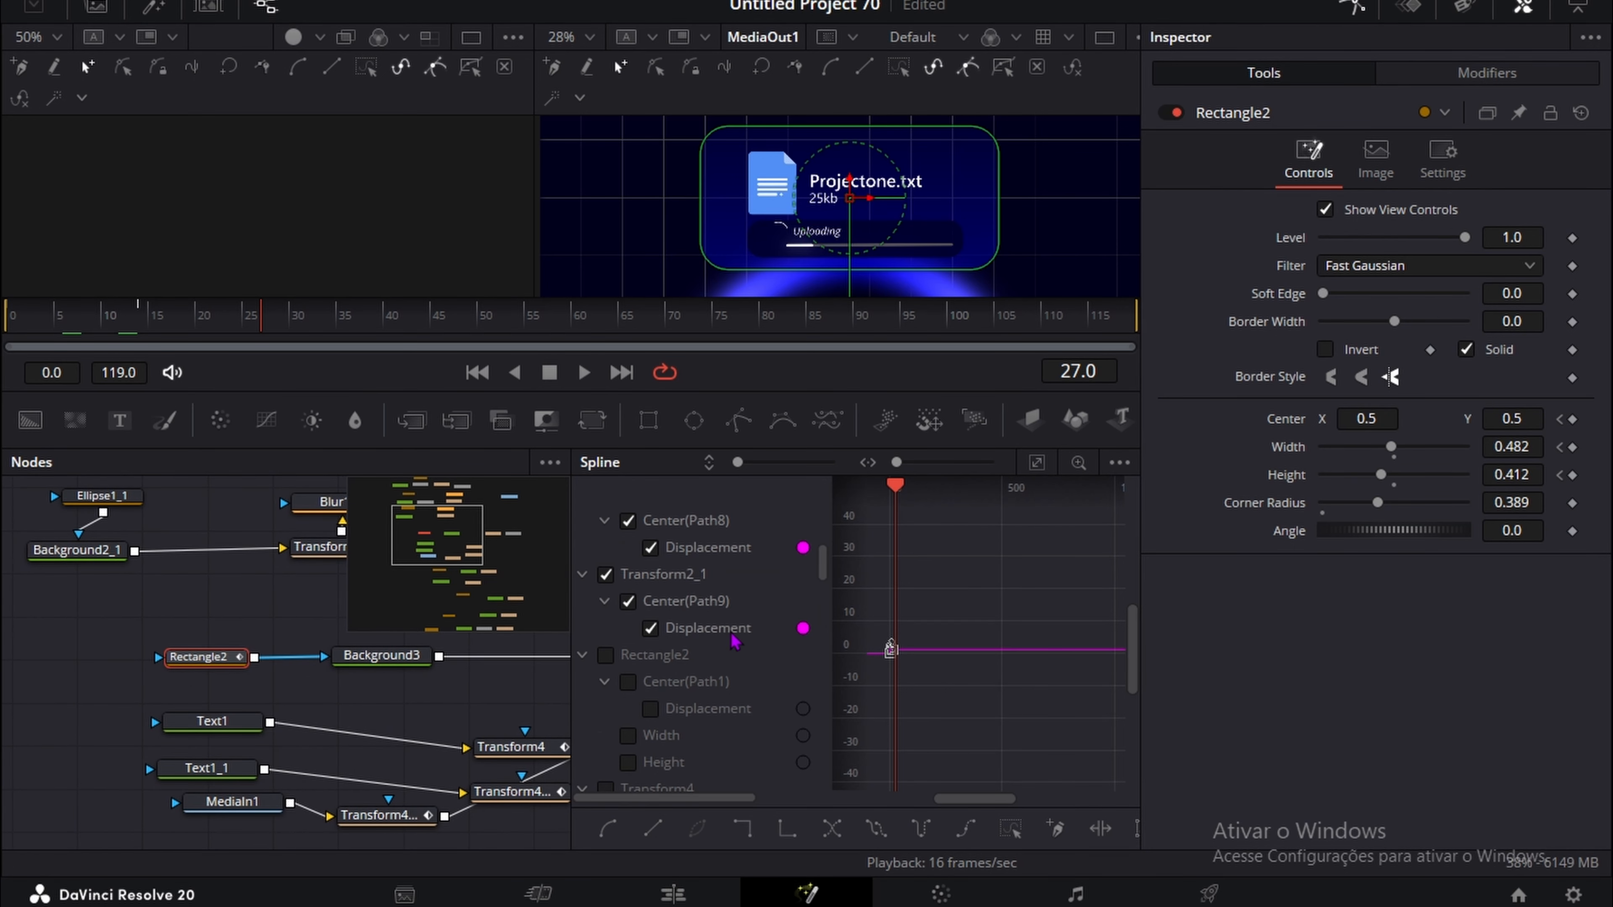
scroll(634, 598, "up", 3)
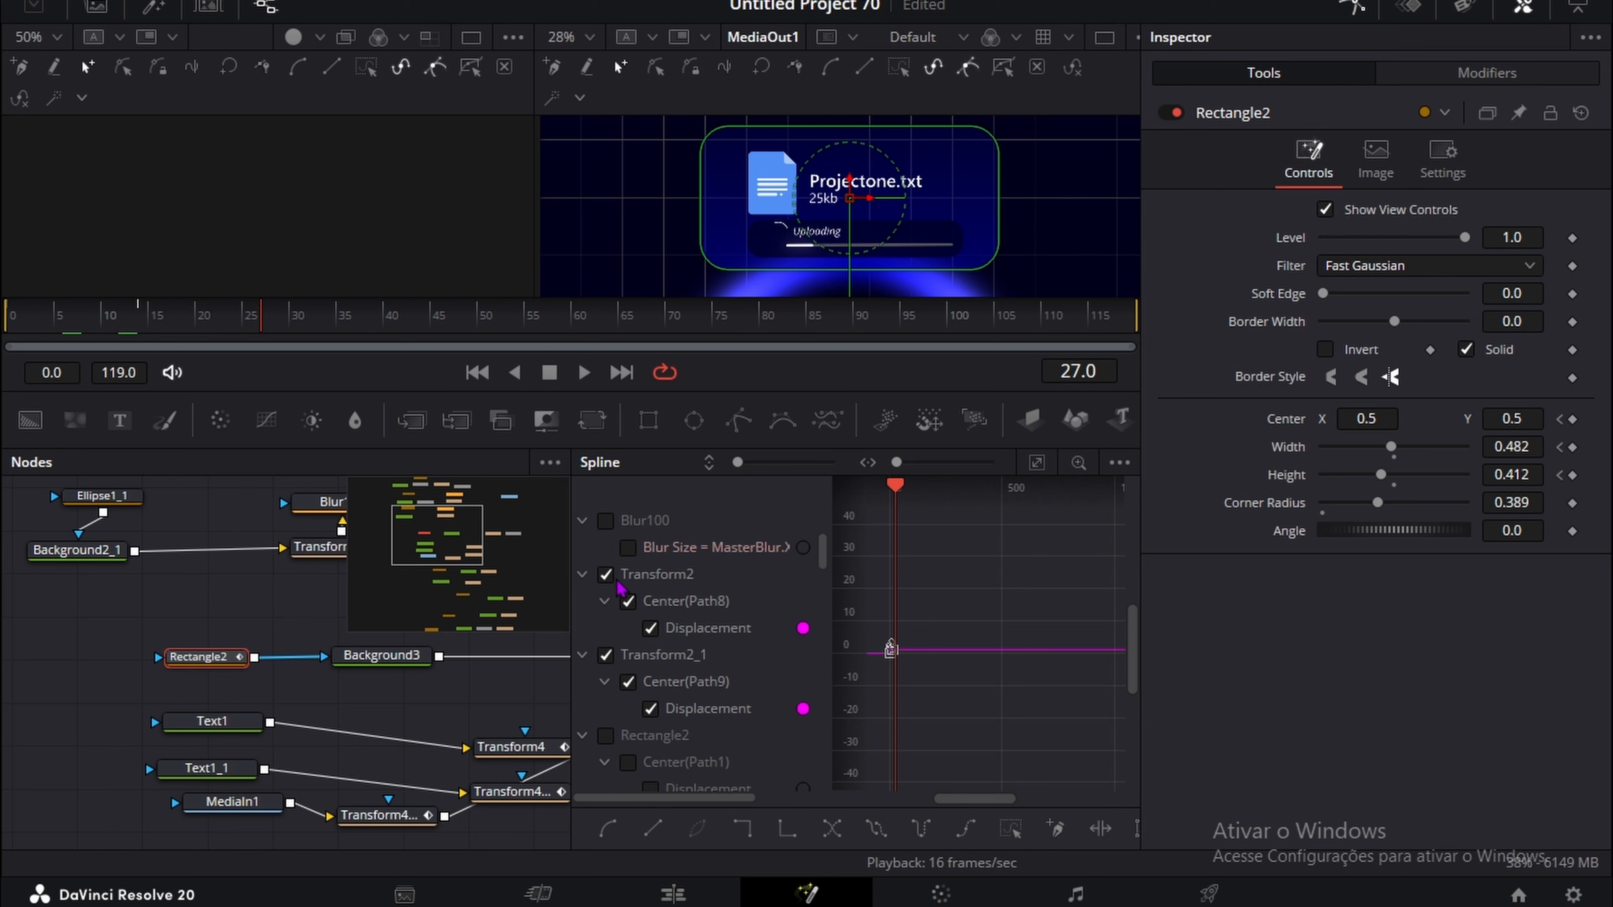
left_click(607, 655)
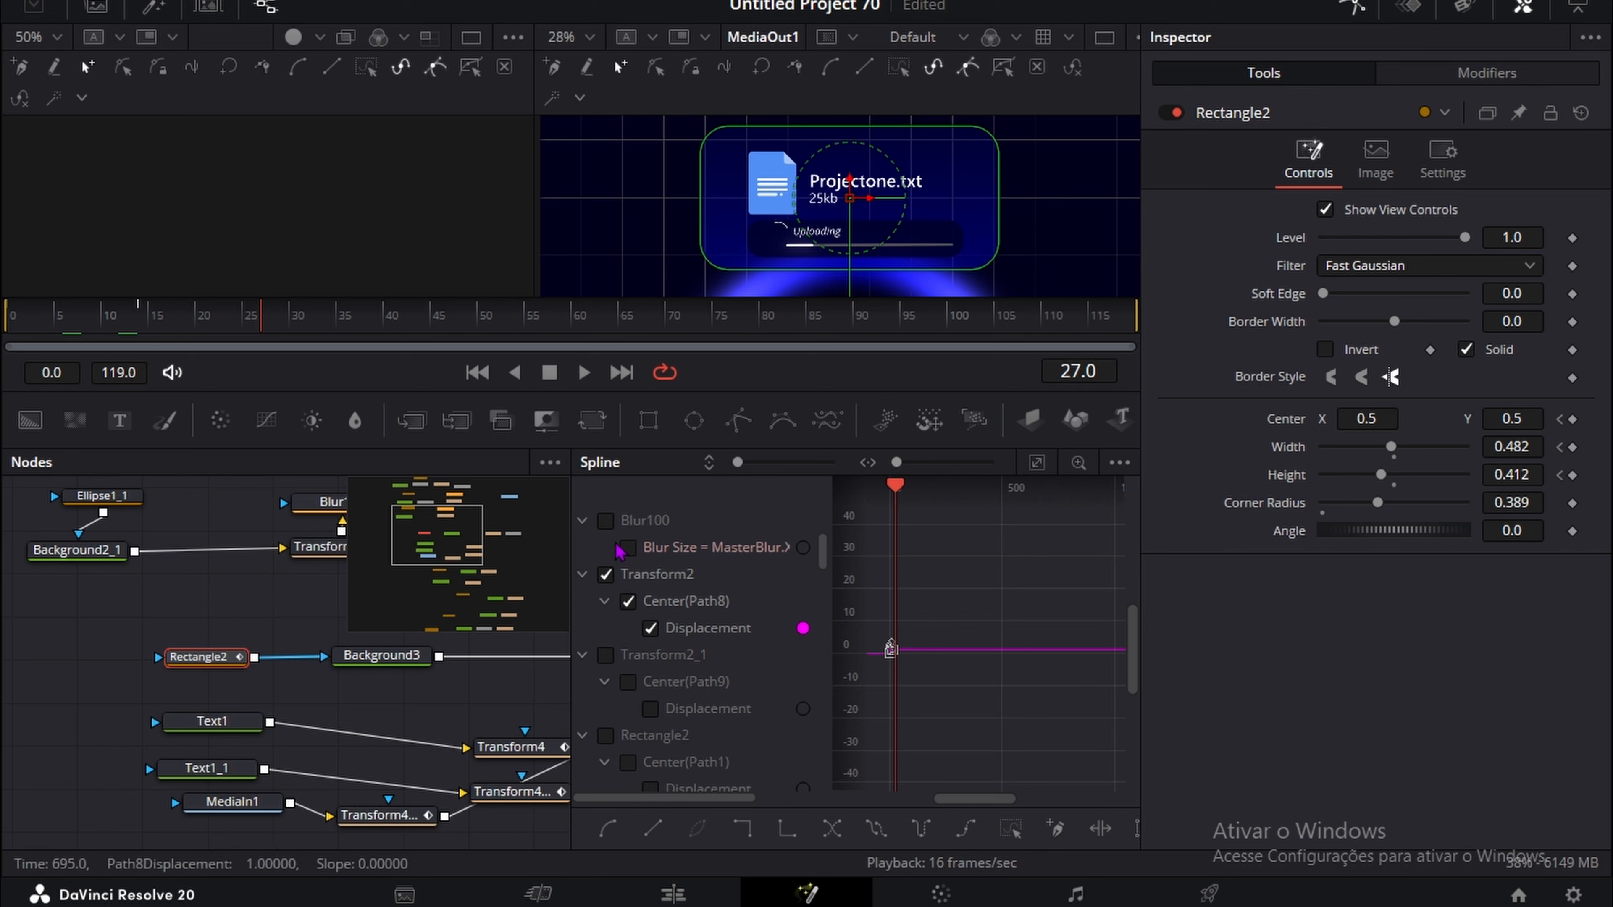
scroll(619, 552, "up", 6)
right_click(965, 445)
mouse_move(1055, 436)
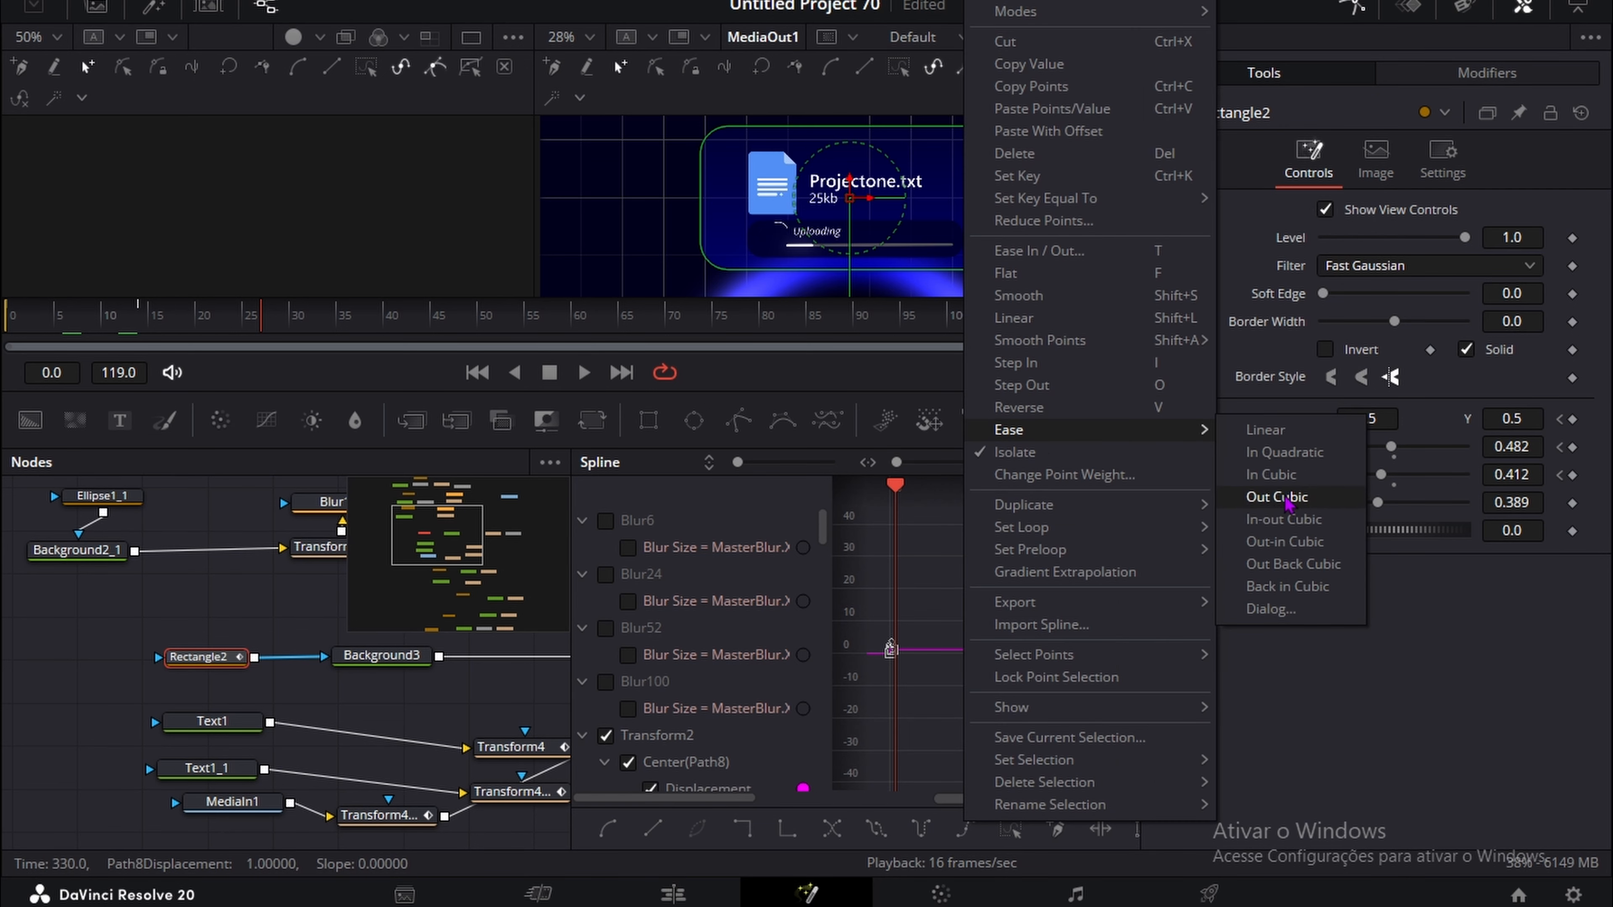
left_click(1306, 567)
Step: Reverse Transform4_1's spline curves and apply an Out Back Cubic ease to them
left_click_drag(538, 746, 349, 826)
left_click(351, 829)
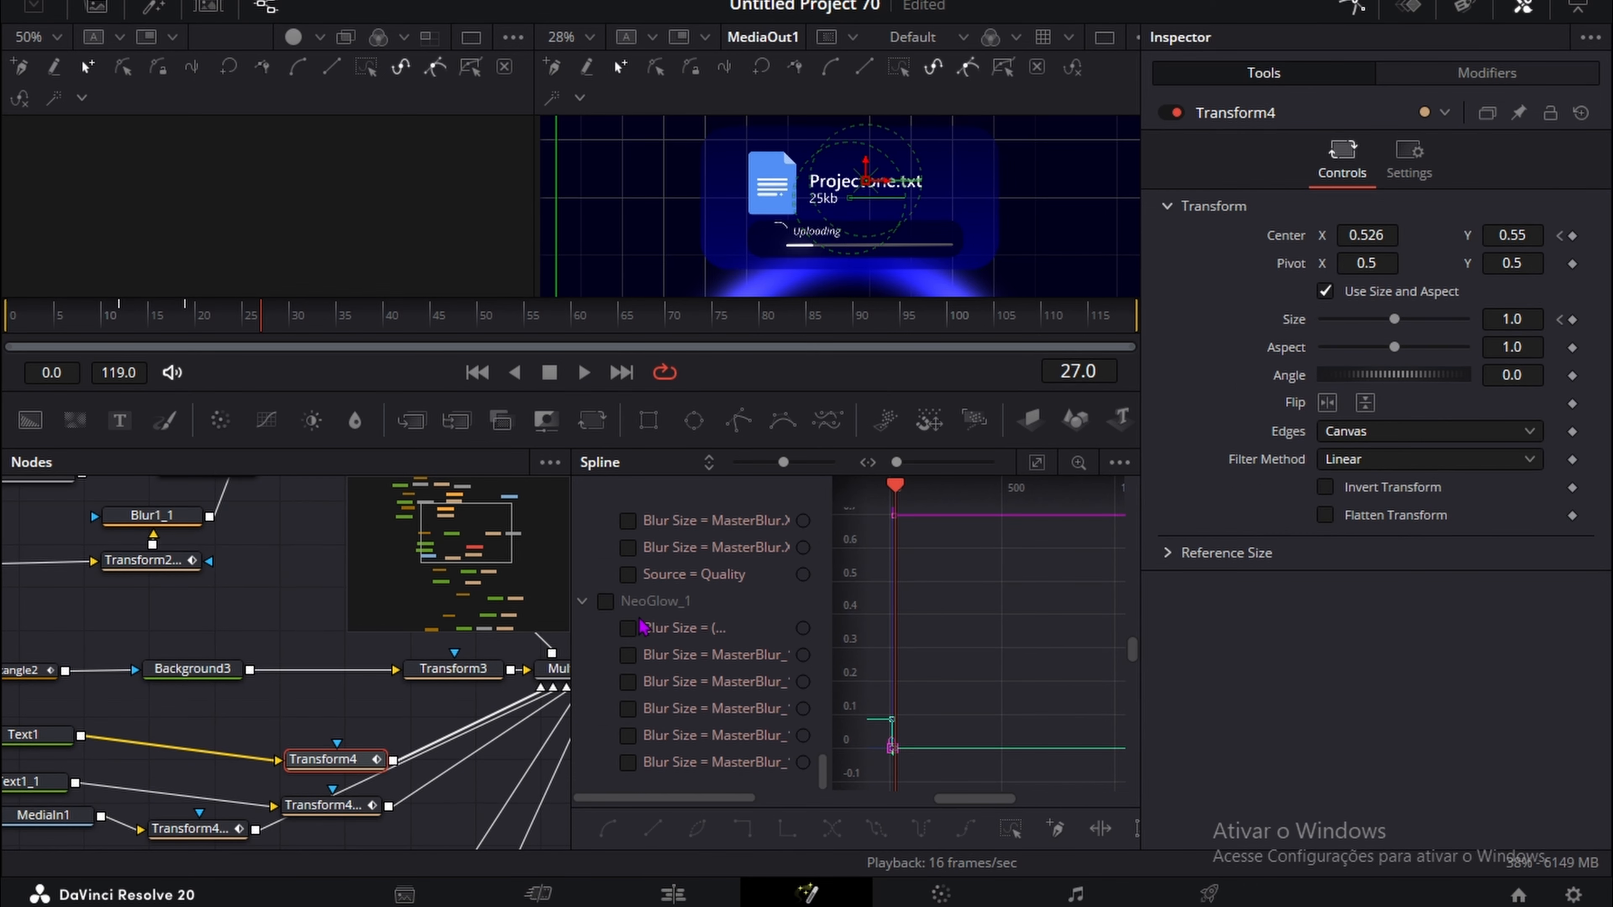
scroll(681, 661, "up", 5)
scroll(684, 665, "up", 5)
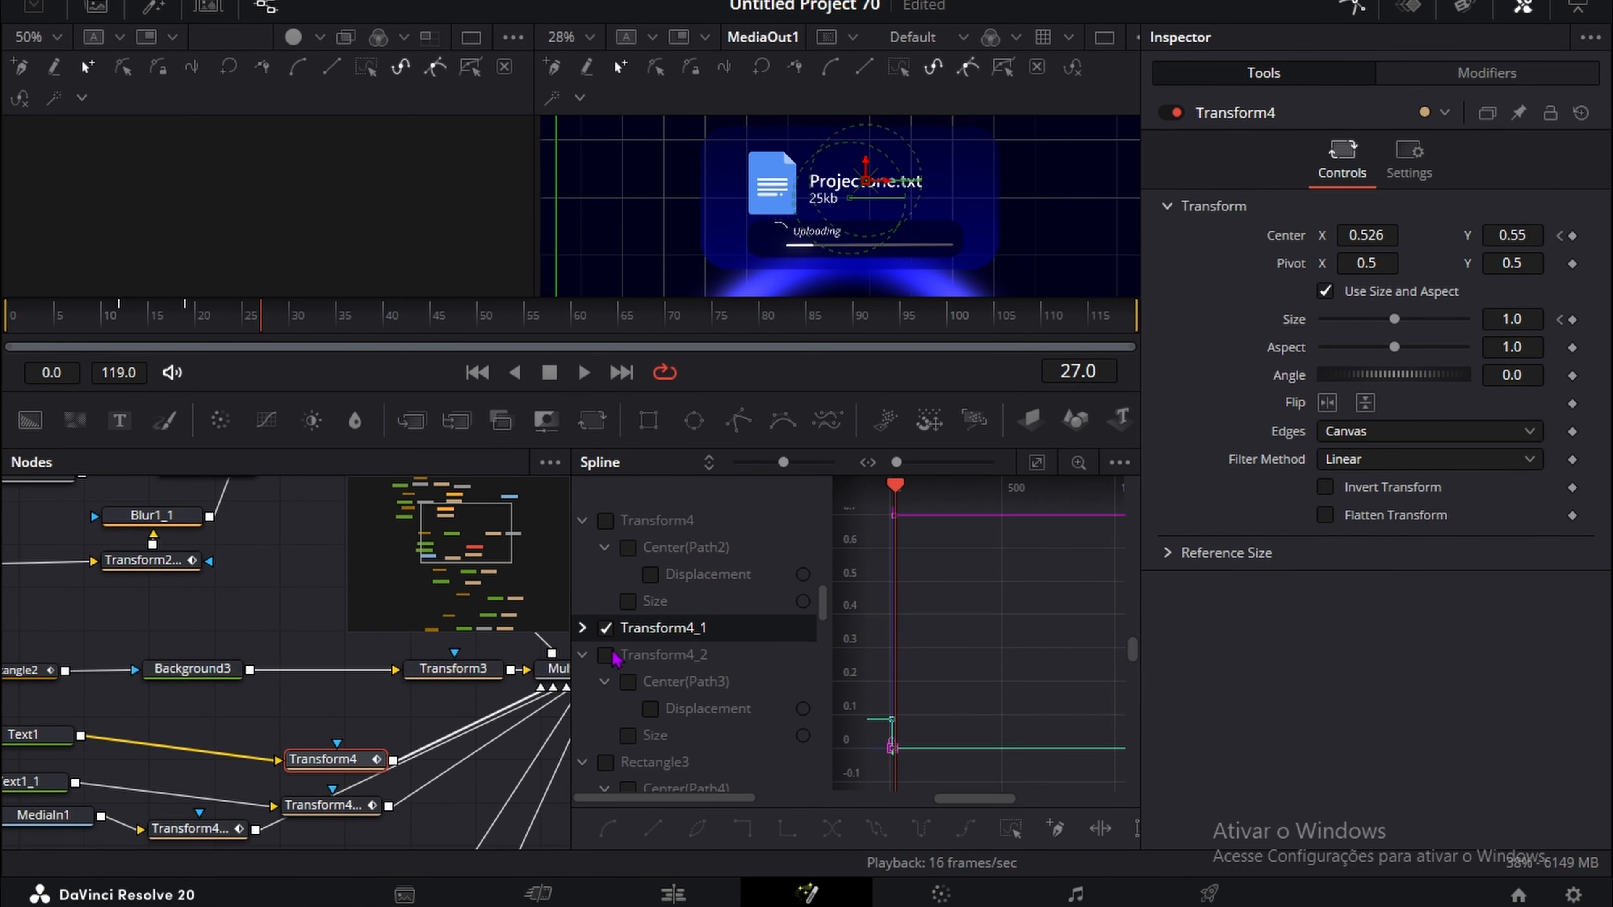
right_click(1016, 627)
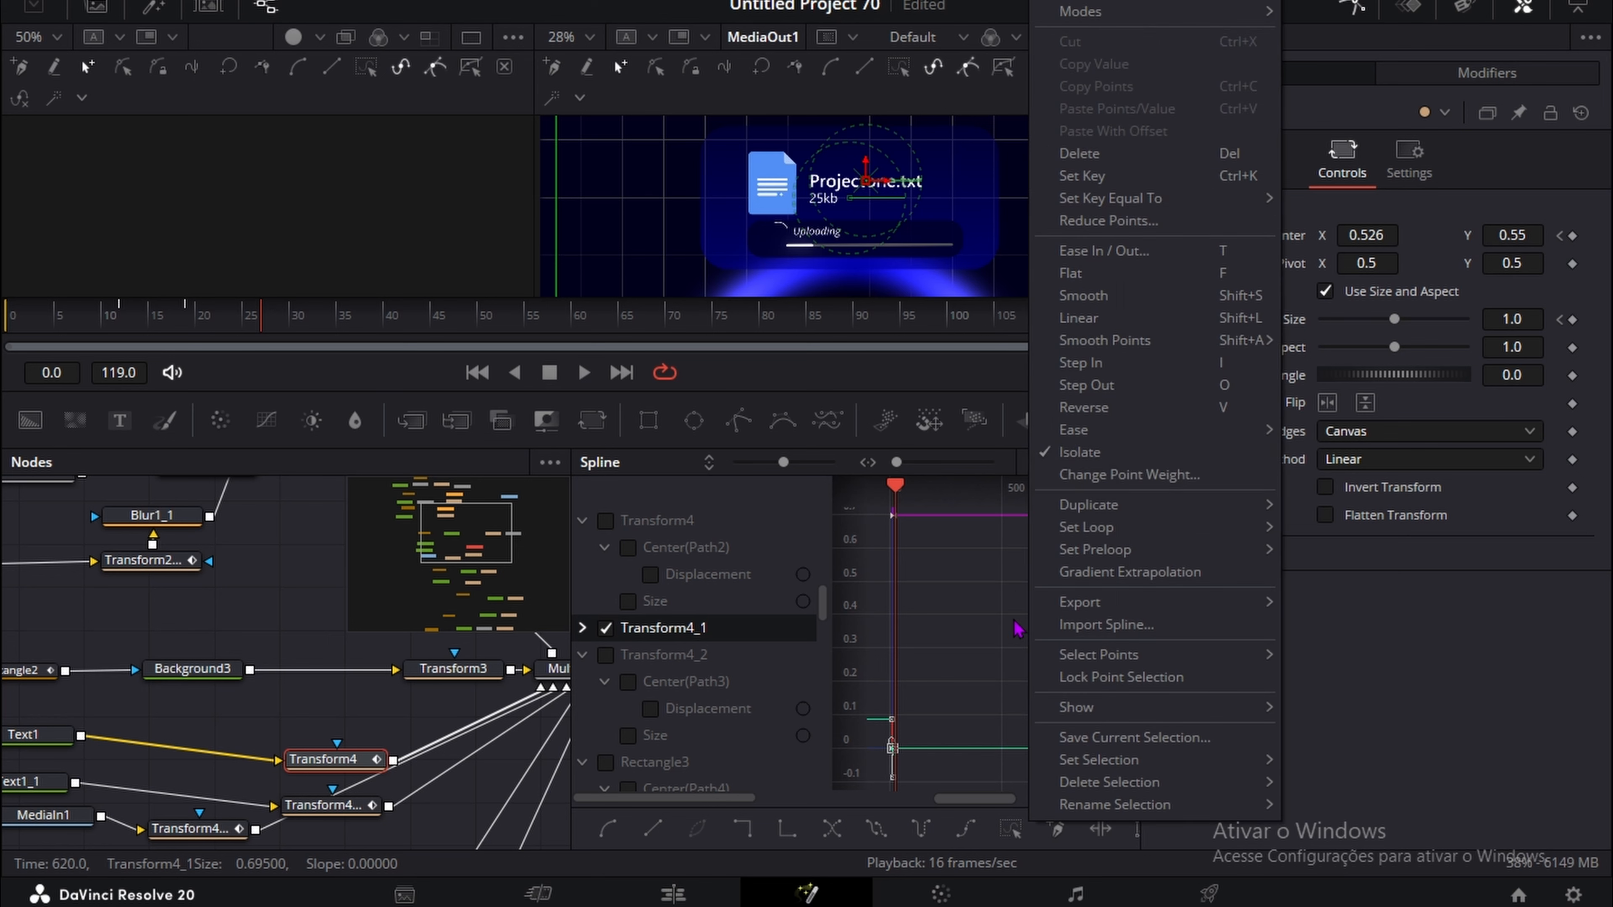
left_click(1080, 451)
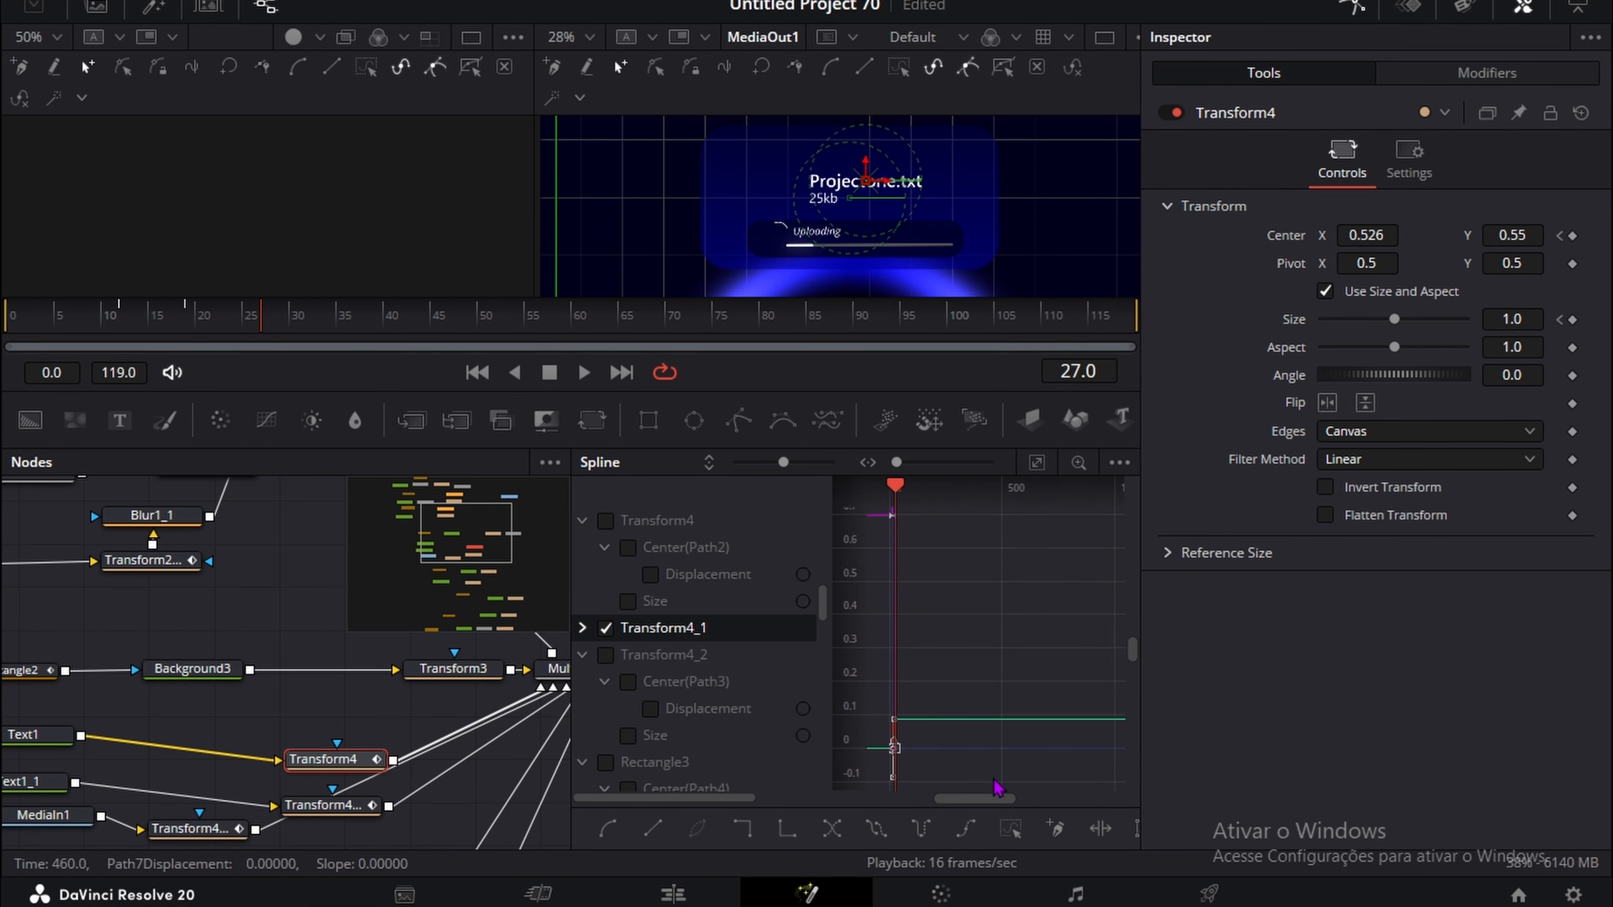
left_click(1036, 462)
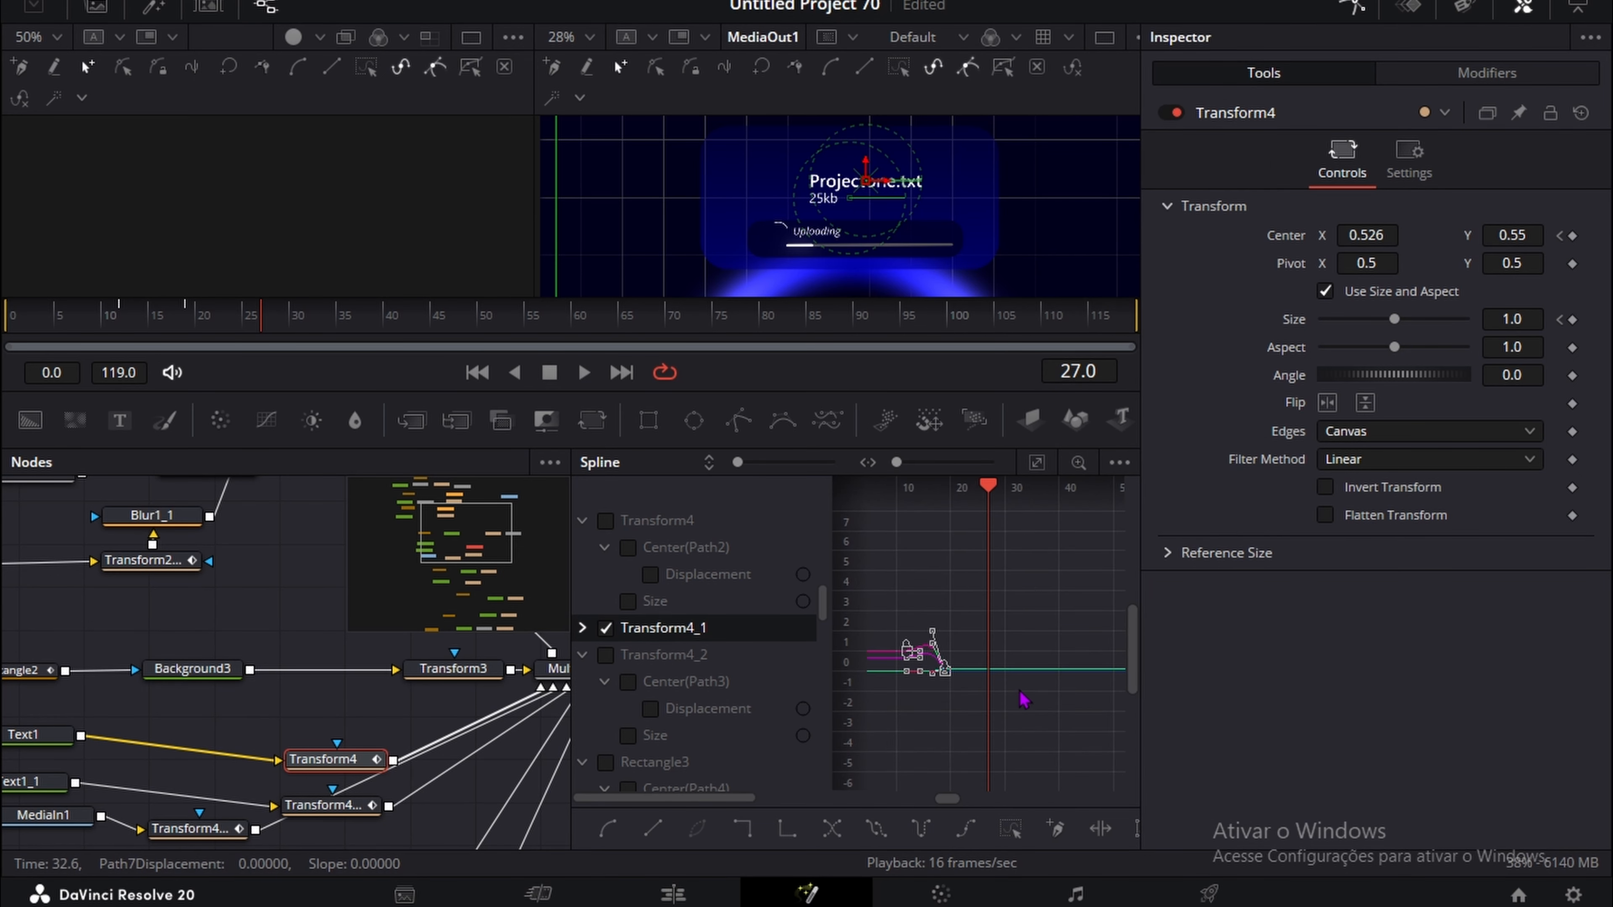
right_click(924, 641)
mouse_move(1041, 430)
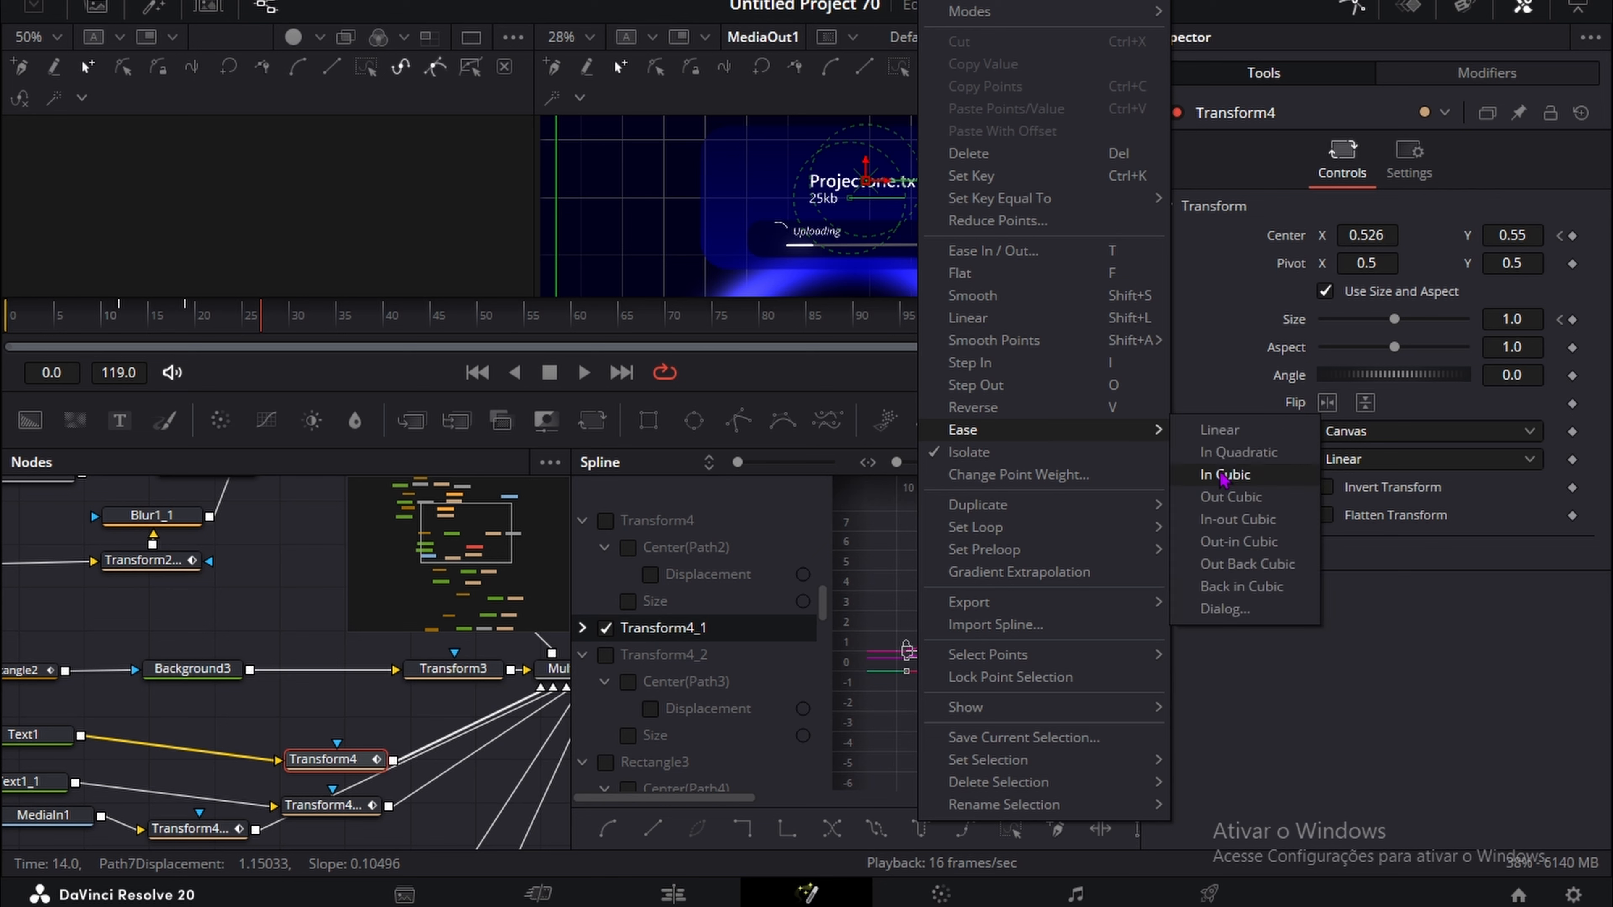
left_click(1243, 563)
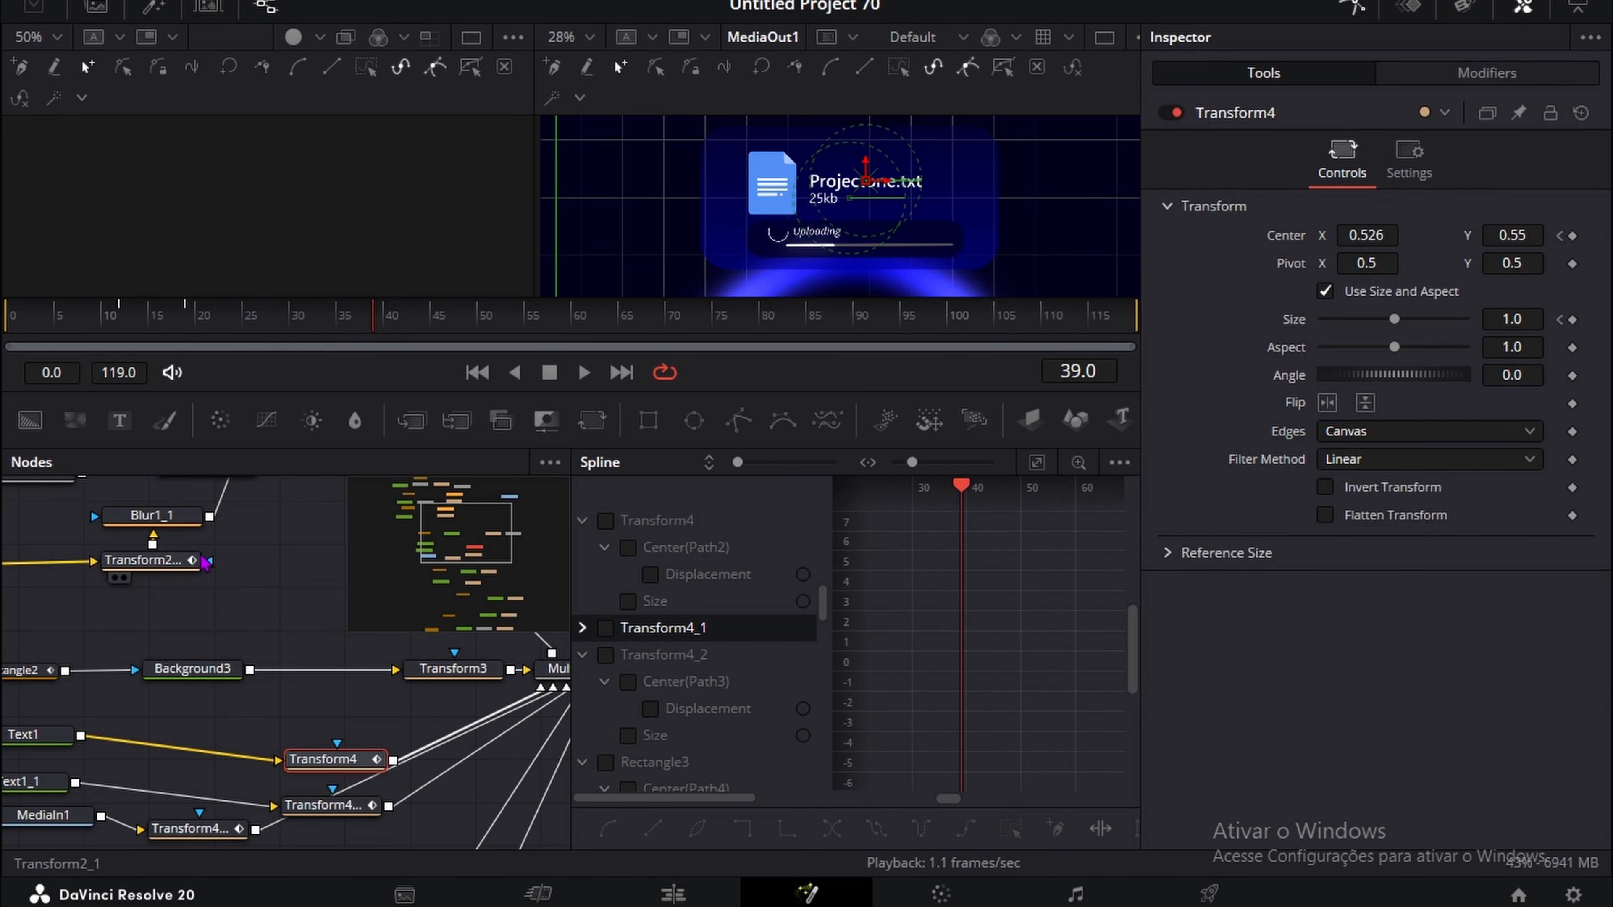
Step: Open the Transform2 node's splines for editing and fit its Center displacement curve in the Spline editor
scroll(197, 595, "down", 3)
scroll(280, 711, "up", 6)
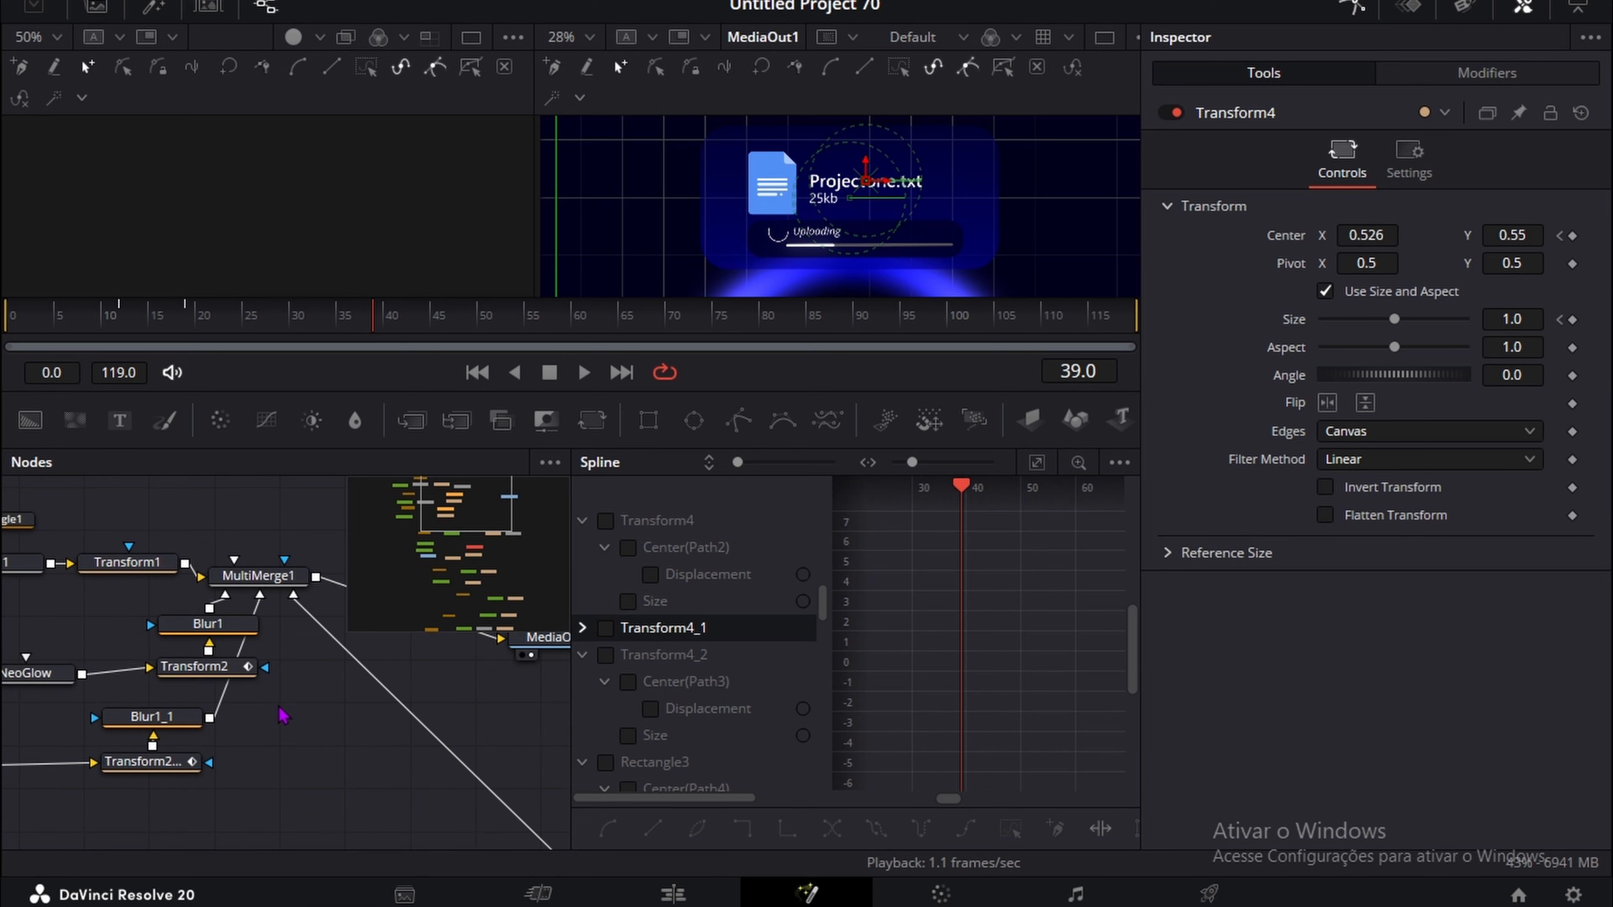
left_click(207, 677)
right_click(199, 672)
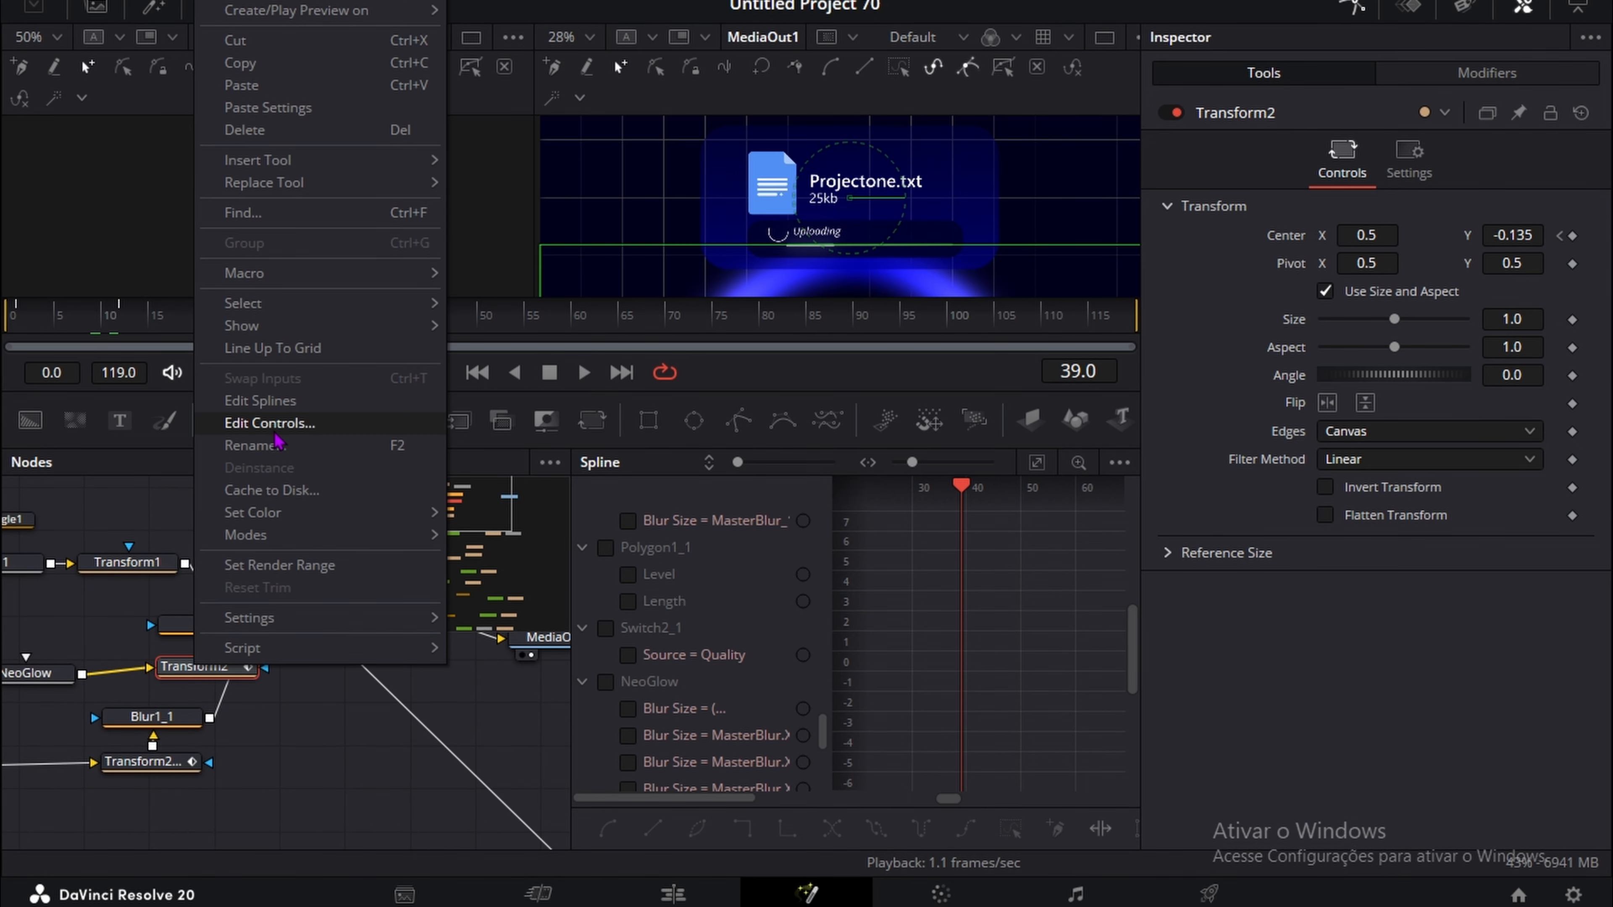
left_click(267, 401)
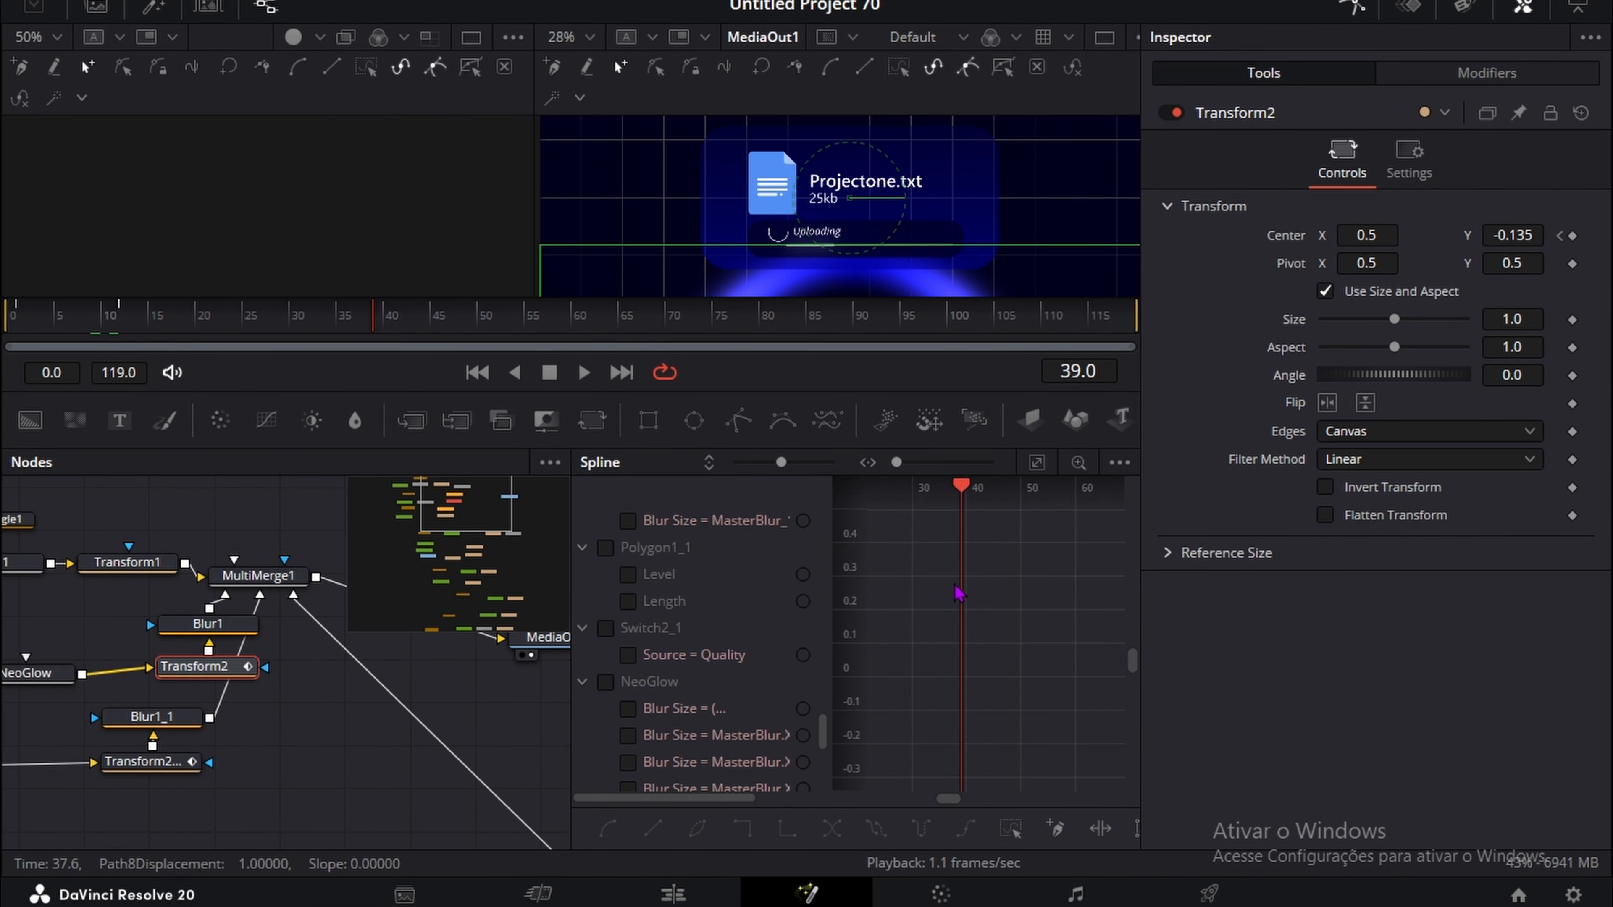
scroll(737, 564, "down", 8)
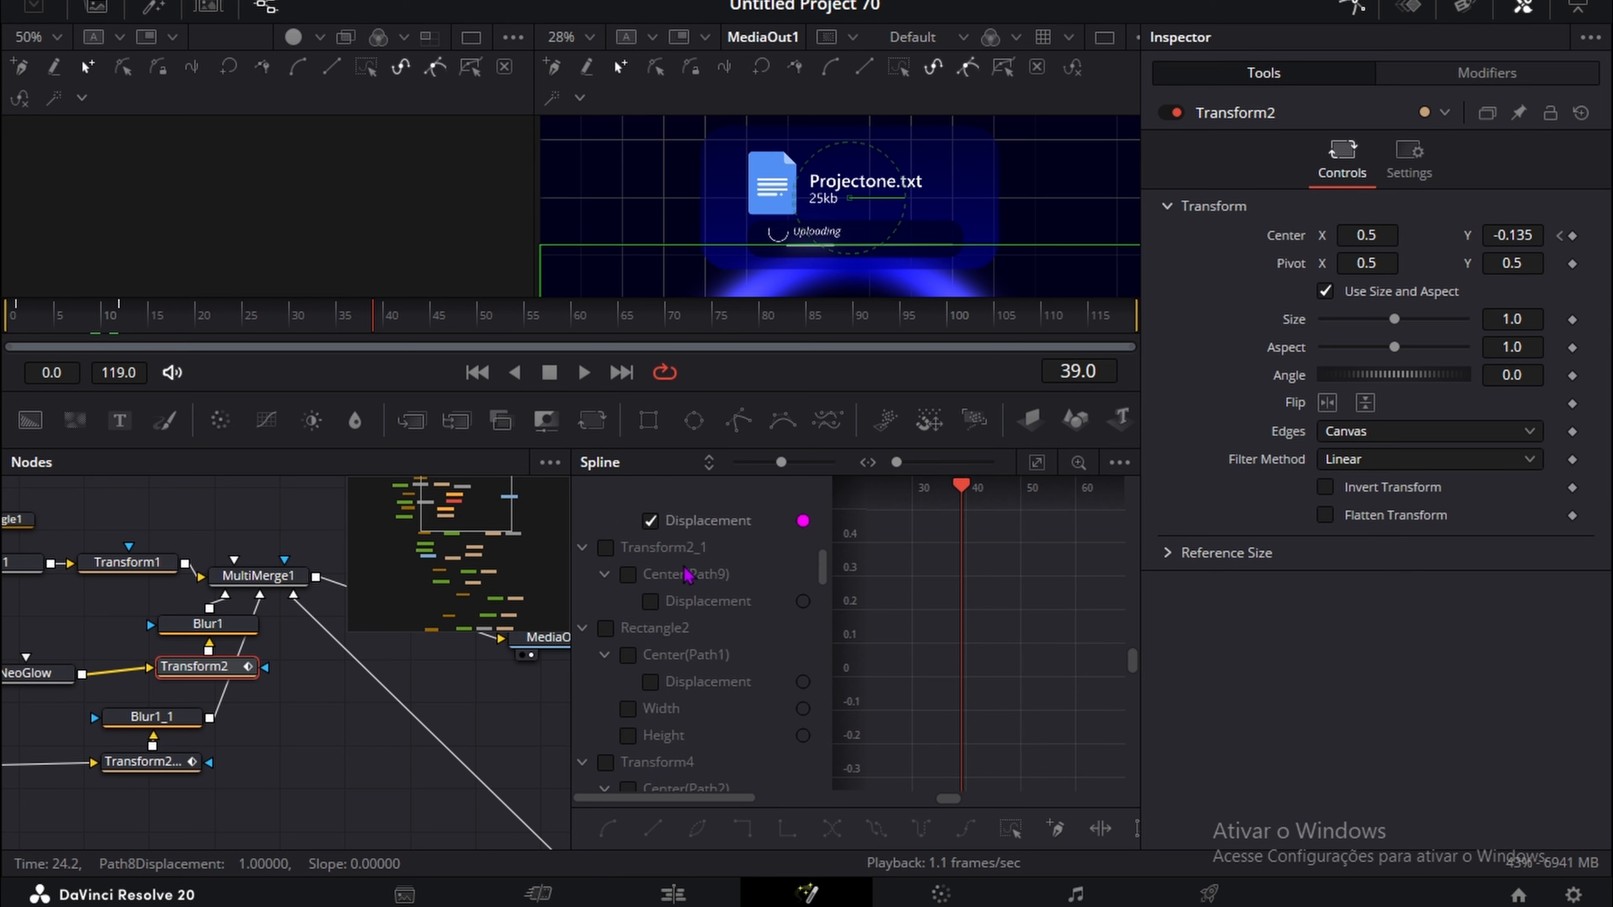
scroll(684, 575, "down", 3)
left_click(1036, 463)
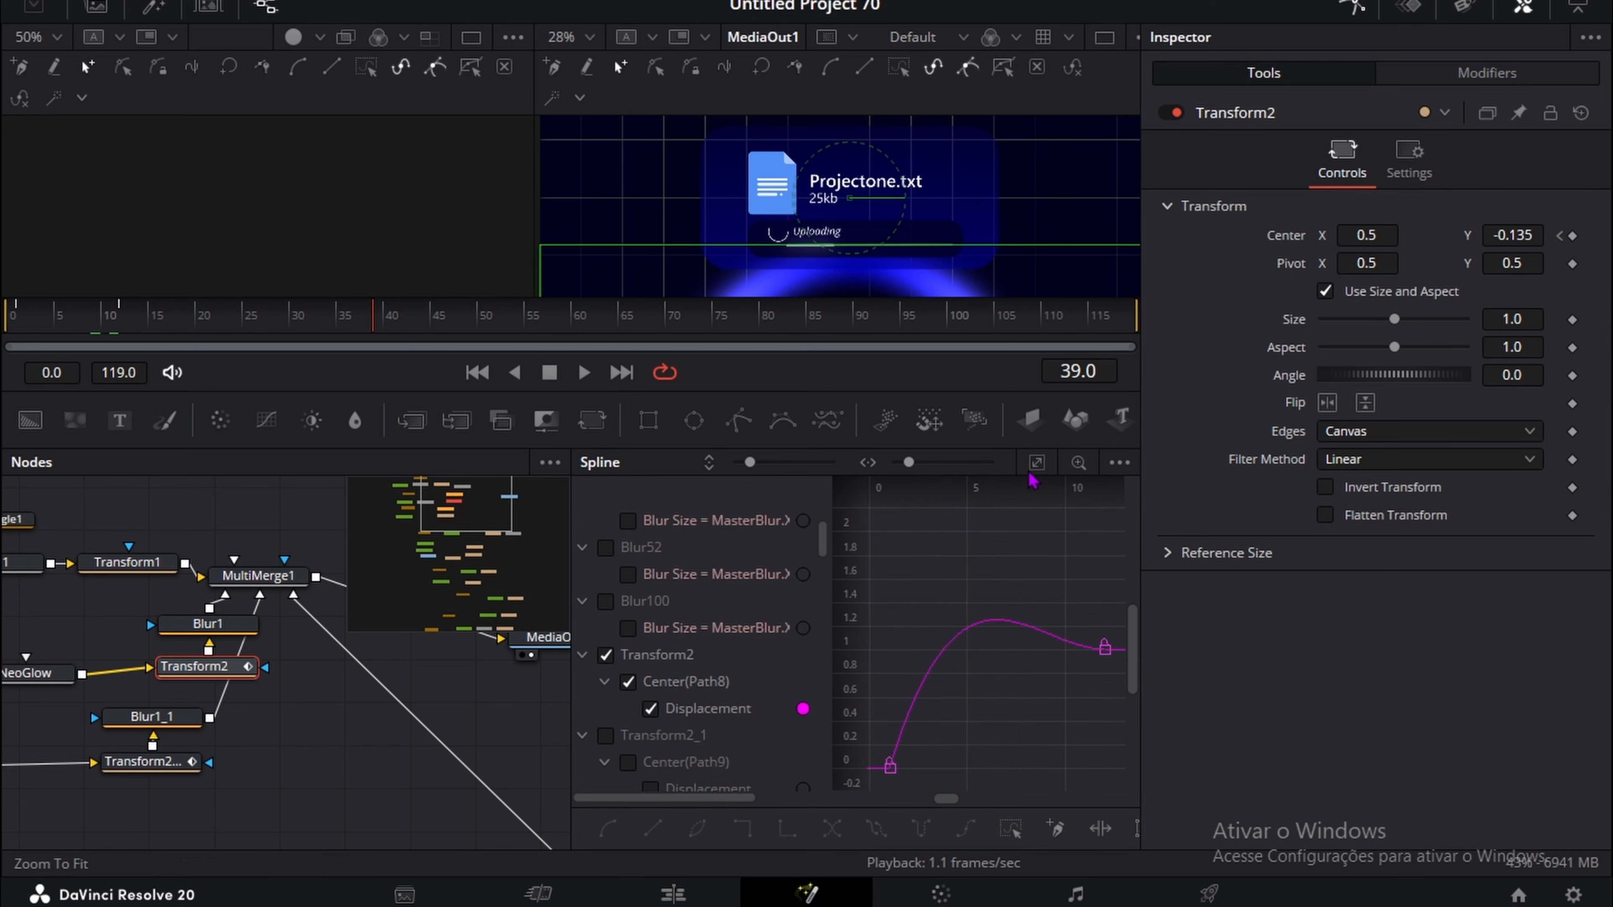
Step: Apply an Out Cubic ease to Transform2's Center displacement curve
scroll(1010, 673, "down", 5)
left_click_drag(903, 609, 903, 602)
right_click(963, 637)
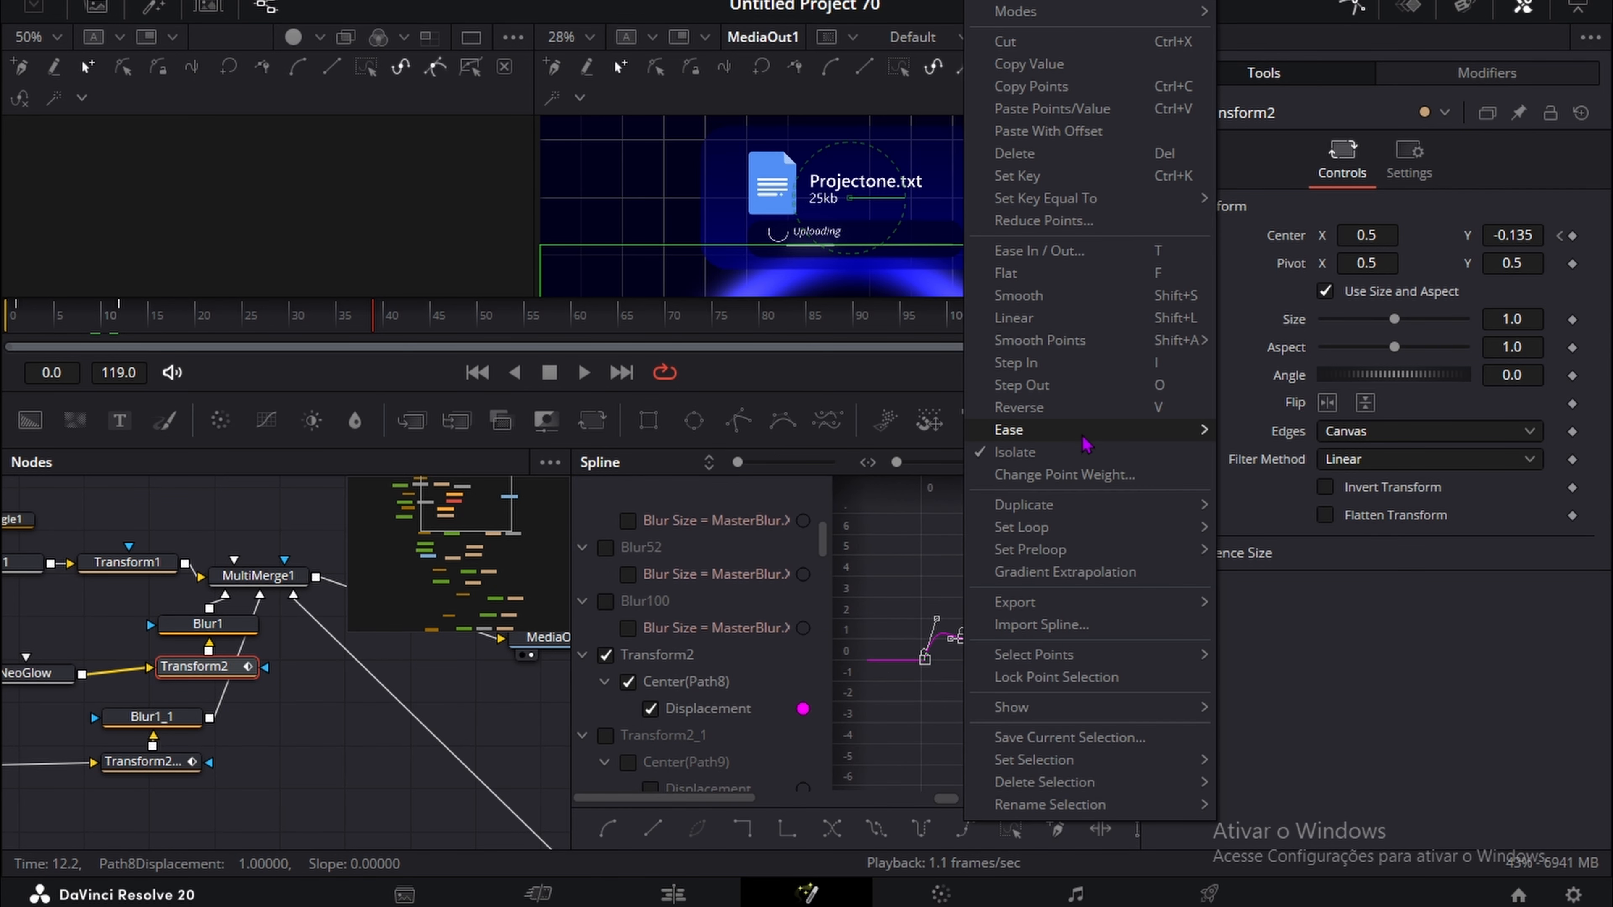
mouse_move(1079, 430)
left_click(1283, 500)
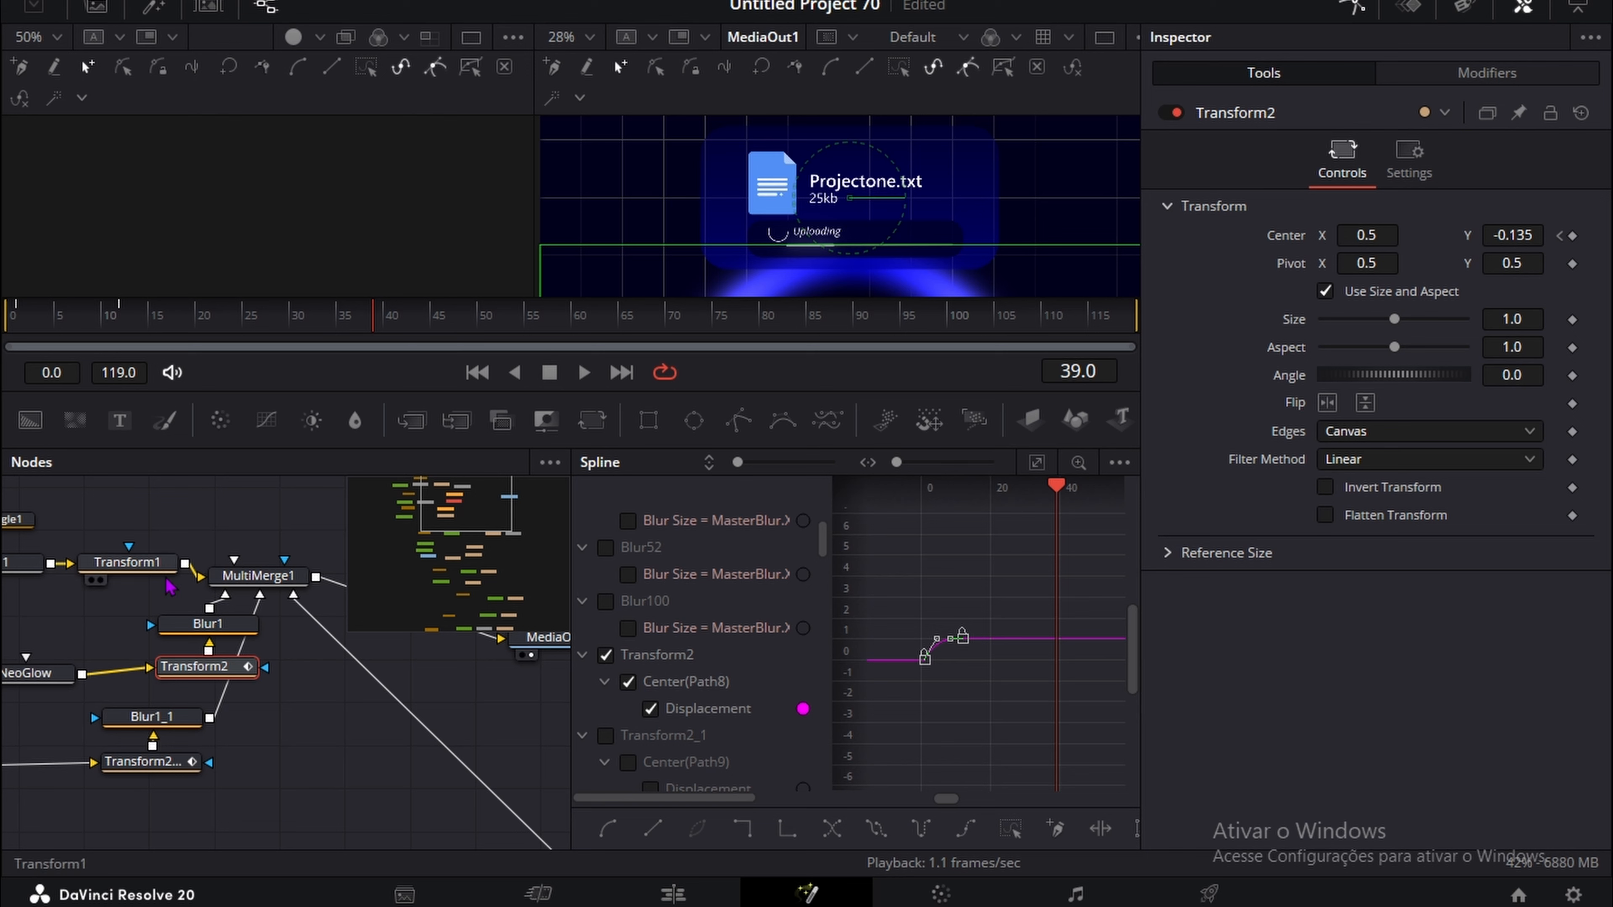
Step: Open Transform2_1's splines with Transform2's curve hidden, and apply an Out Cubic ease to its Center displacement curve
left_click(159, 762)
right_click(175, 766)
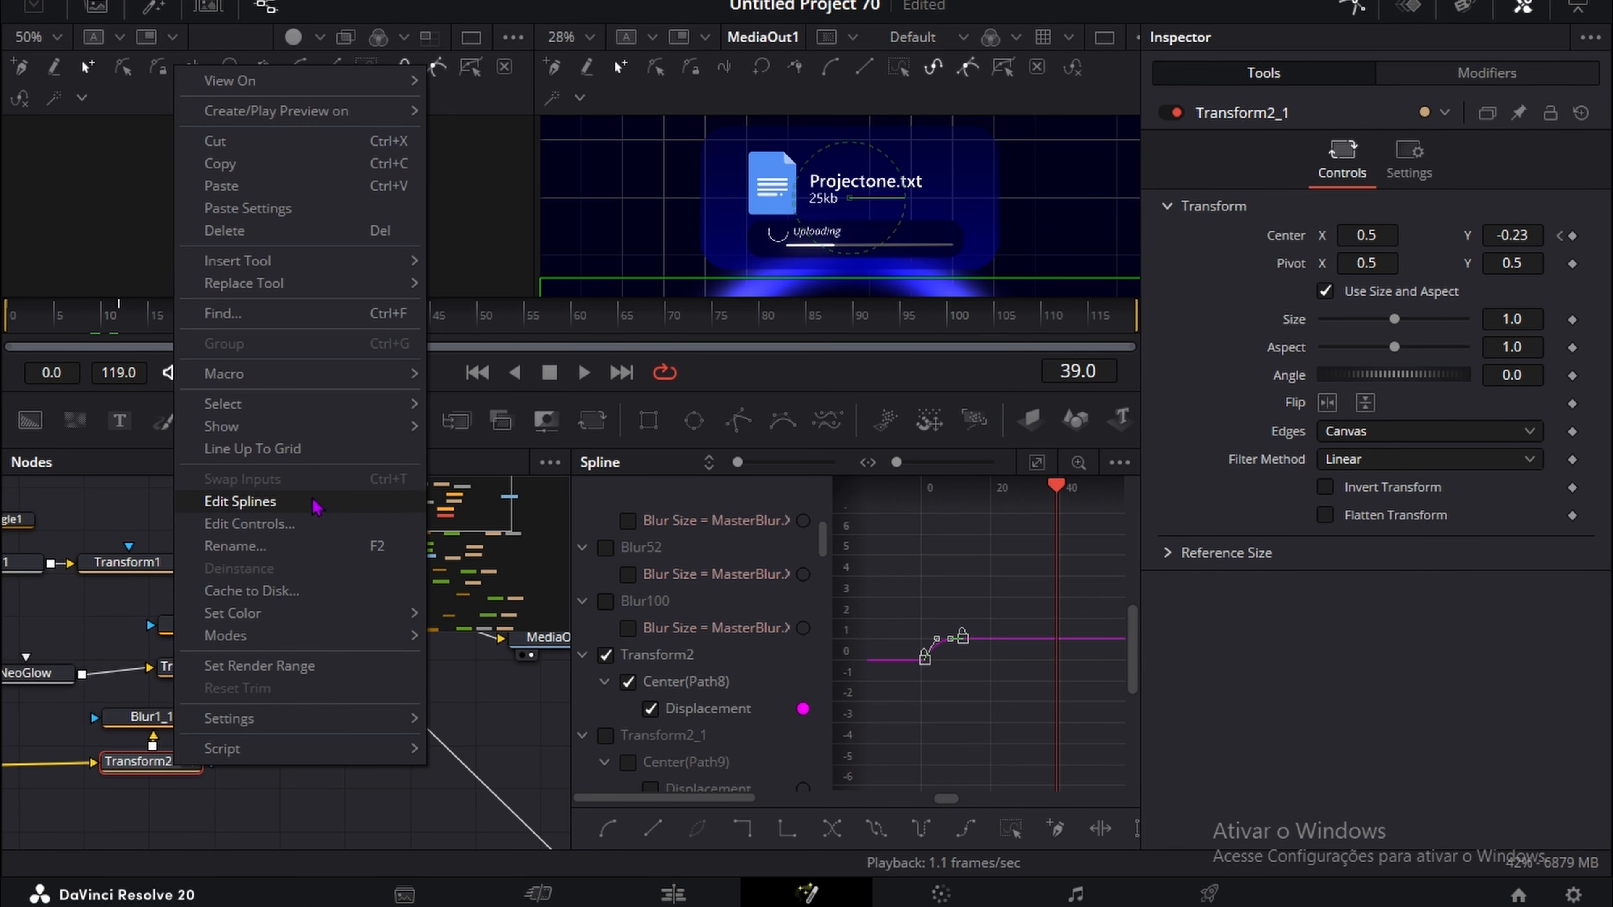
left_click(285, 508)
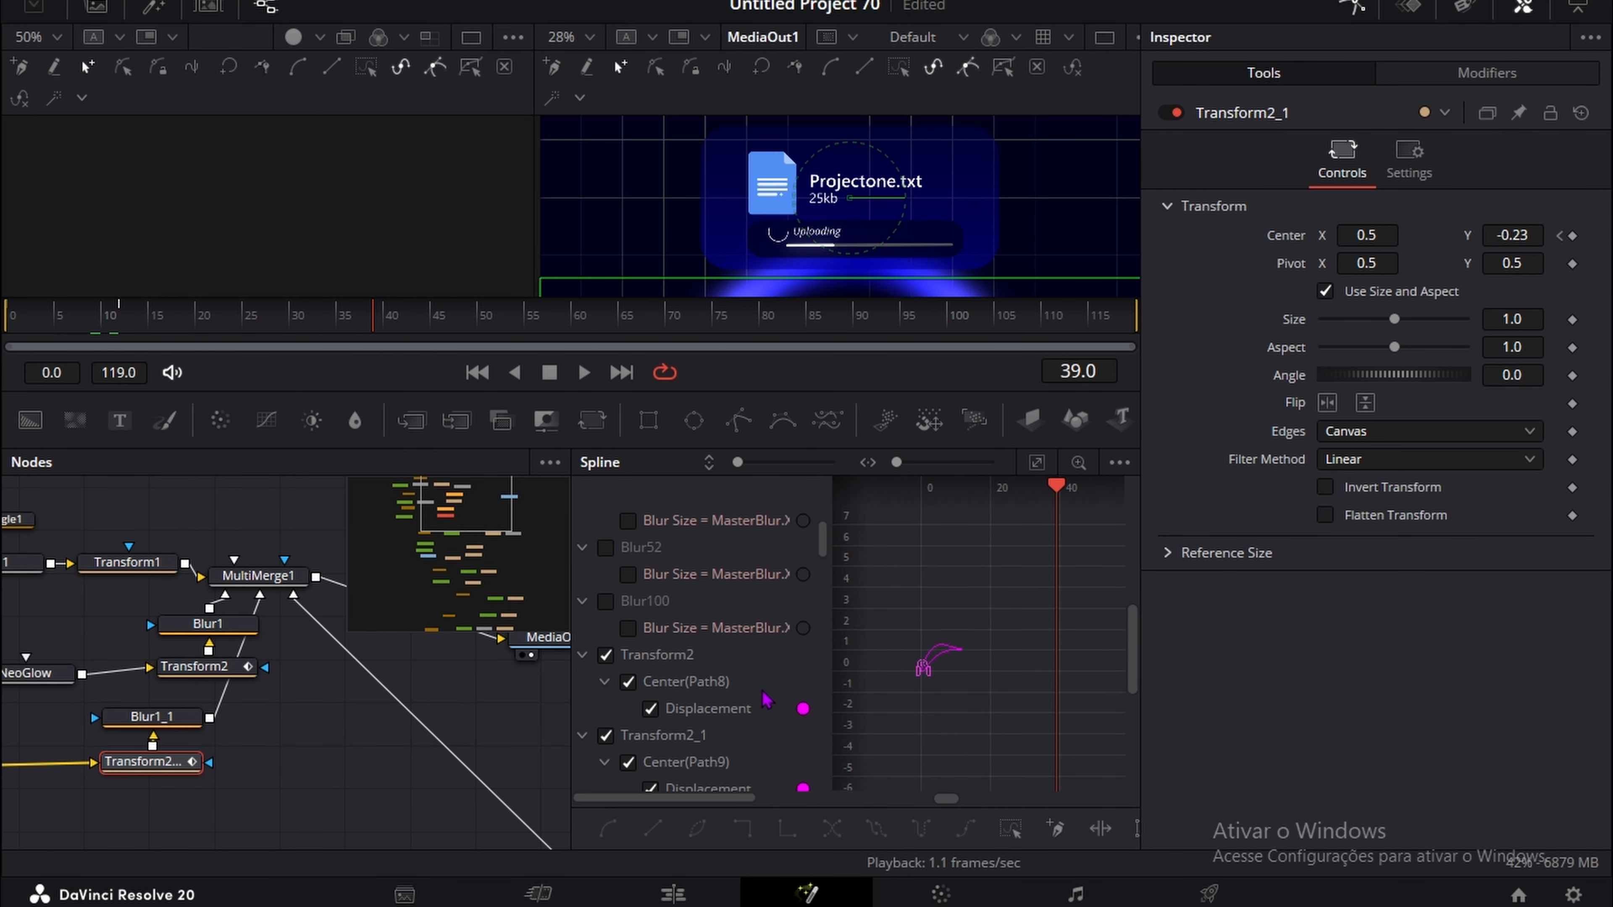
left_click(607, 655)
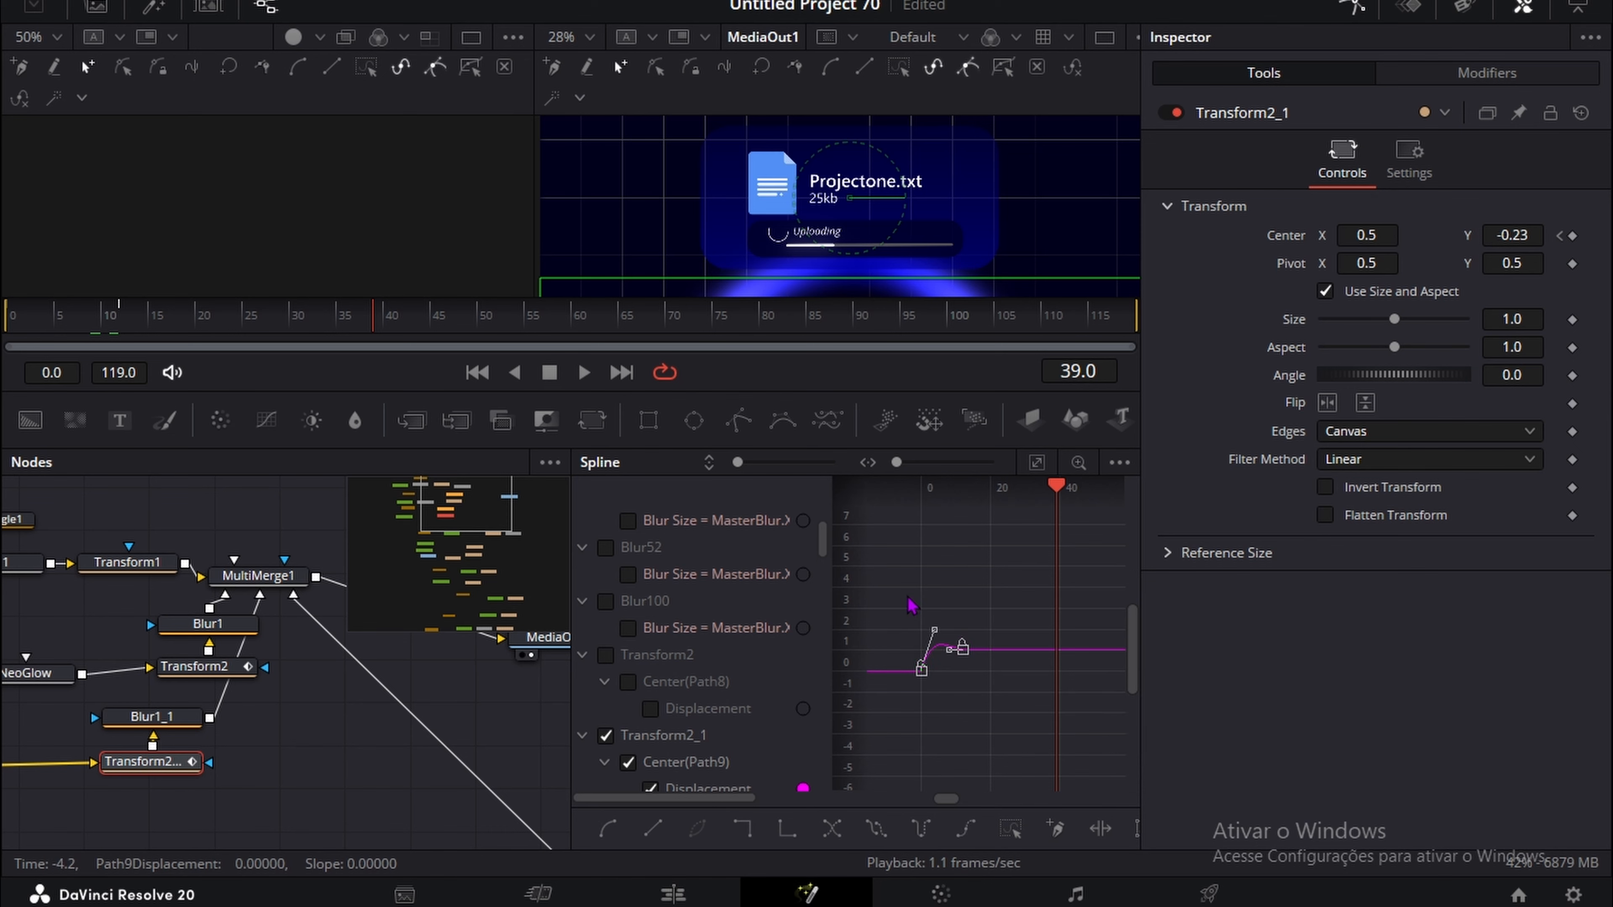
right_click(910, 648)
mouse_move(1016, 430)
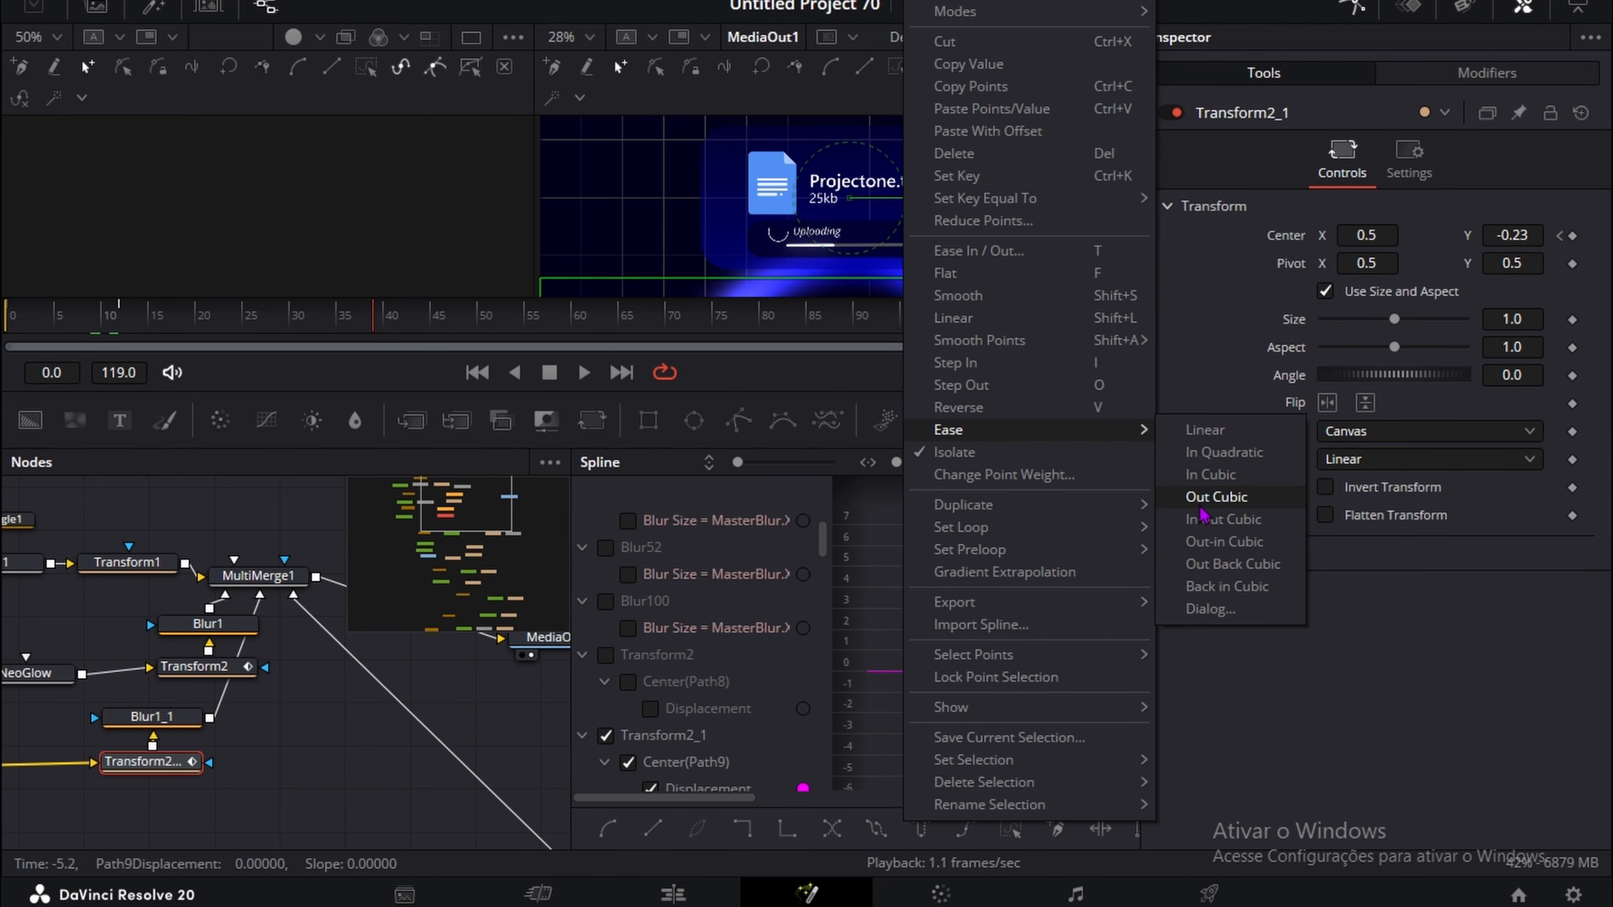
left_click(1223, 499)
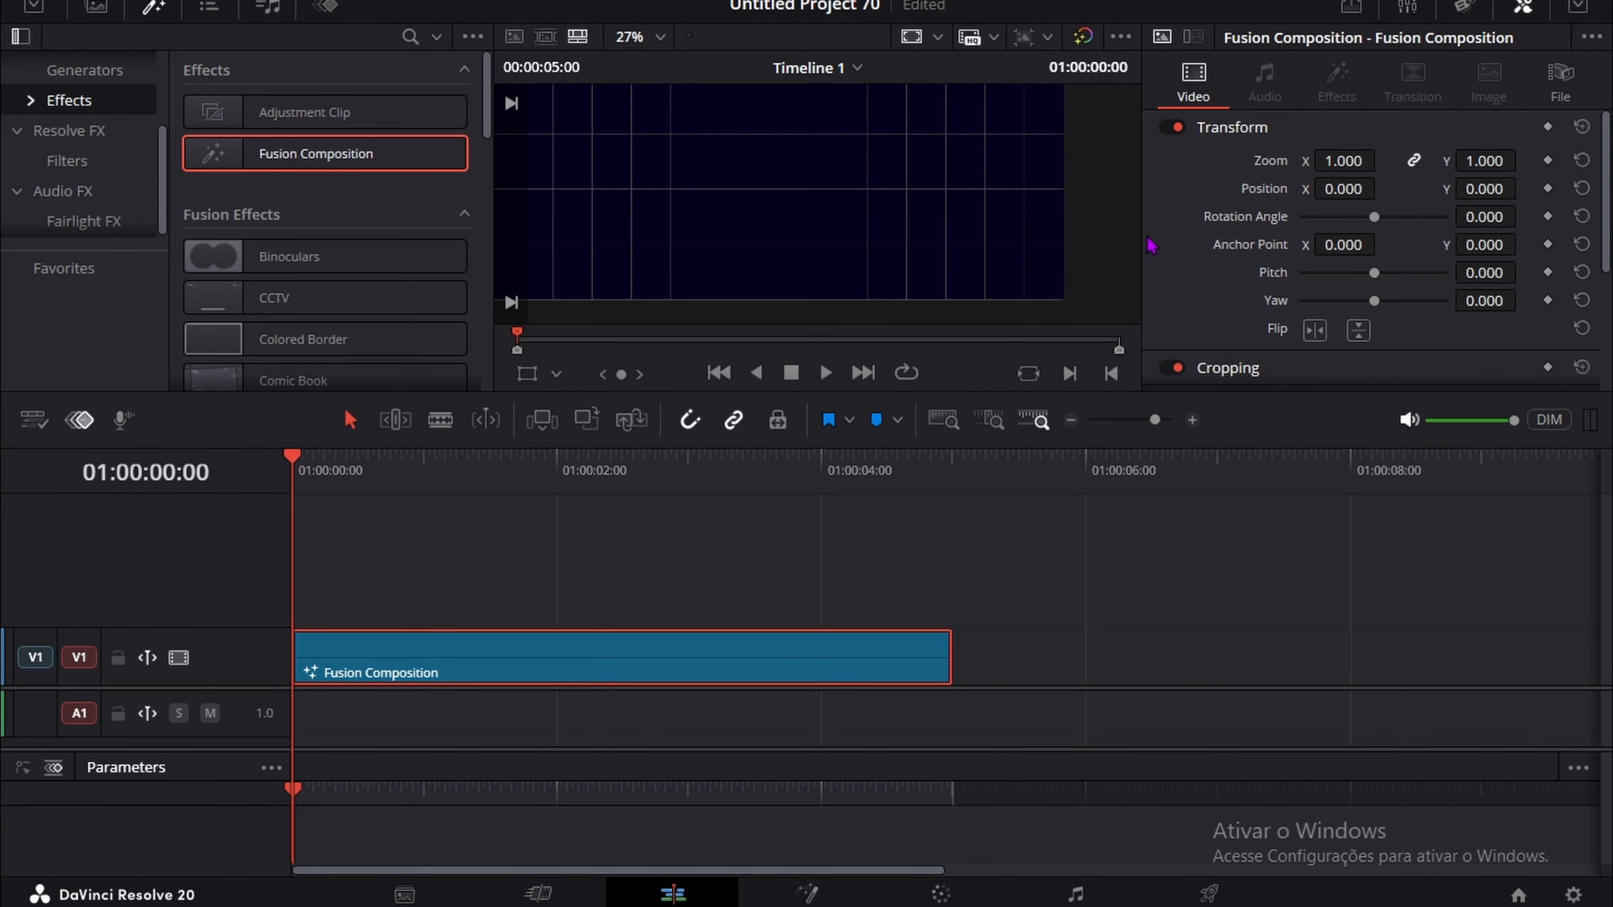
Step: Keyframe the Fusion Composition clip's Zoom and Position at 01:00:00:00 and again at 01:00:00:18
scroll(771, 202, "up", 1)
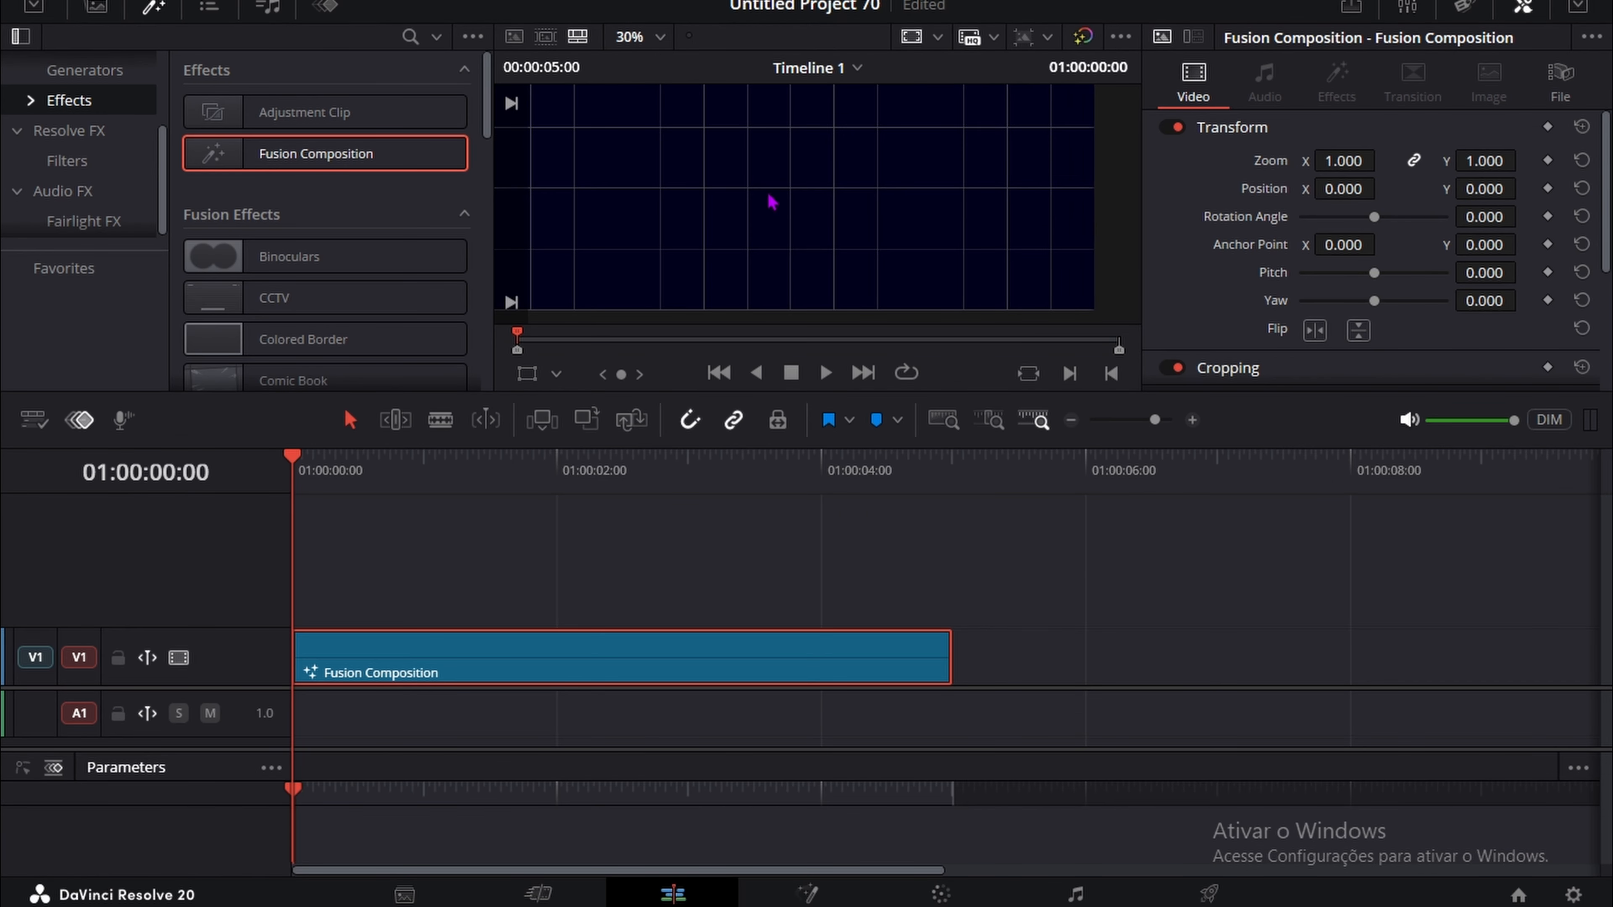
left_click(1548, 162)
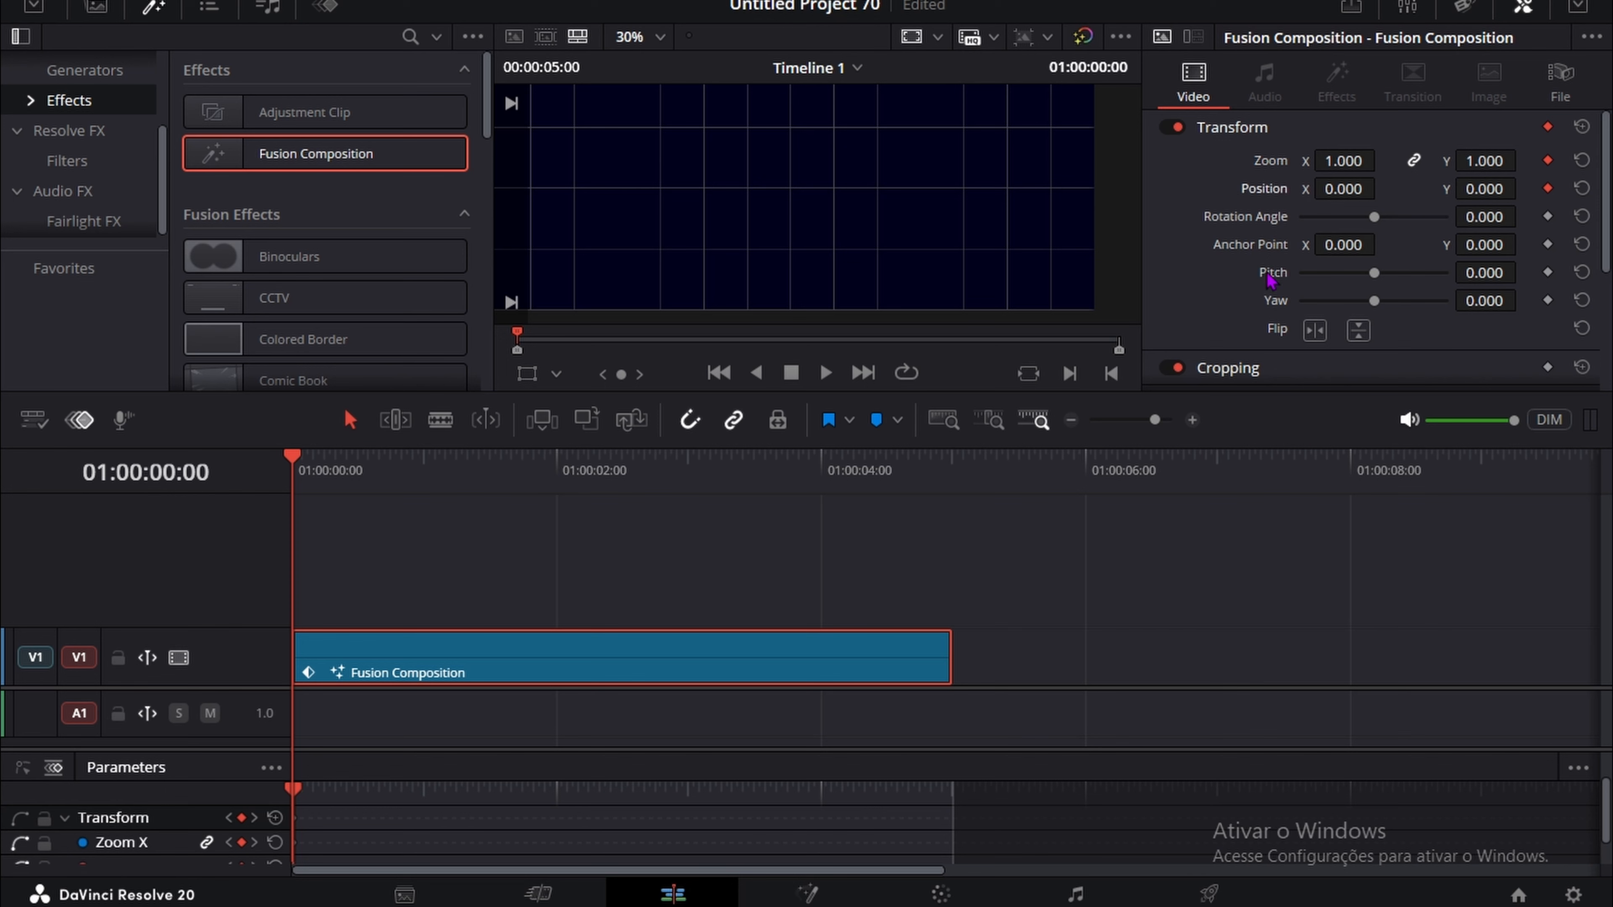
left_click_drag(285, 494, 392, 489)
left_click(1548, 160)
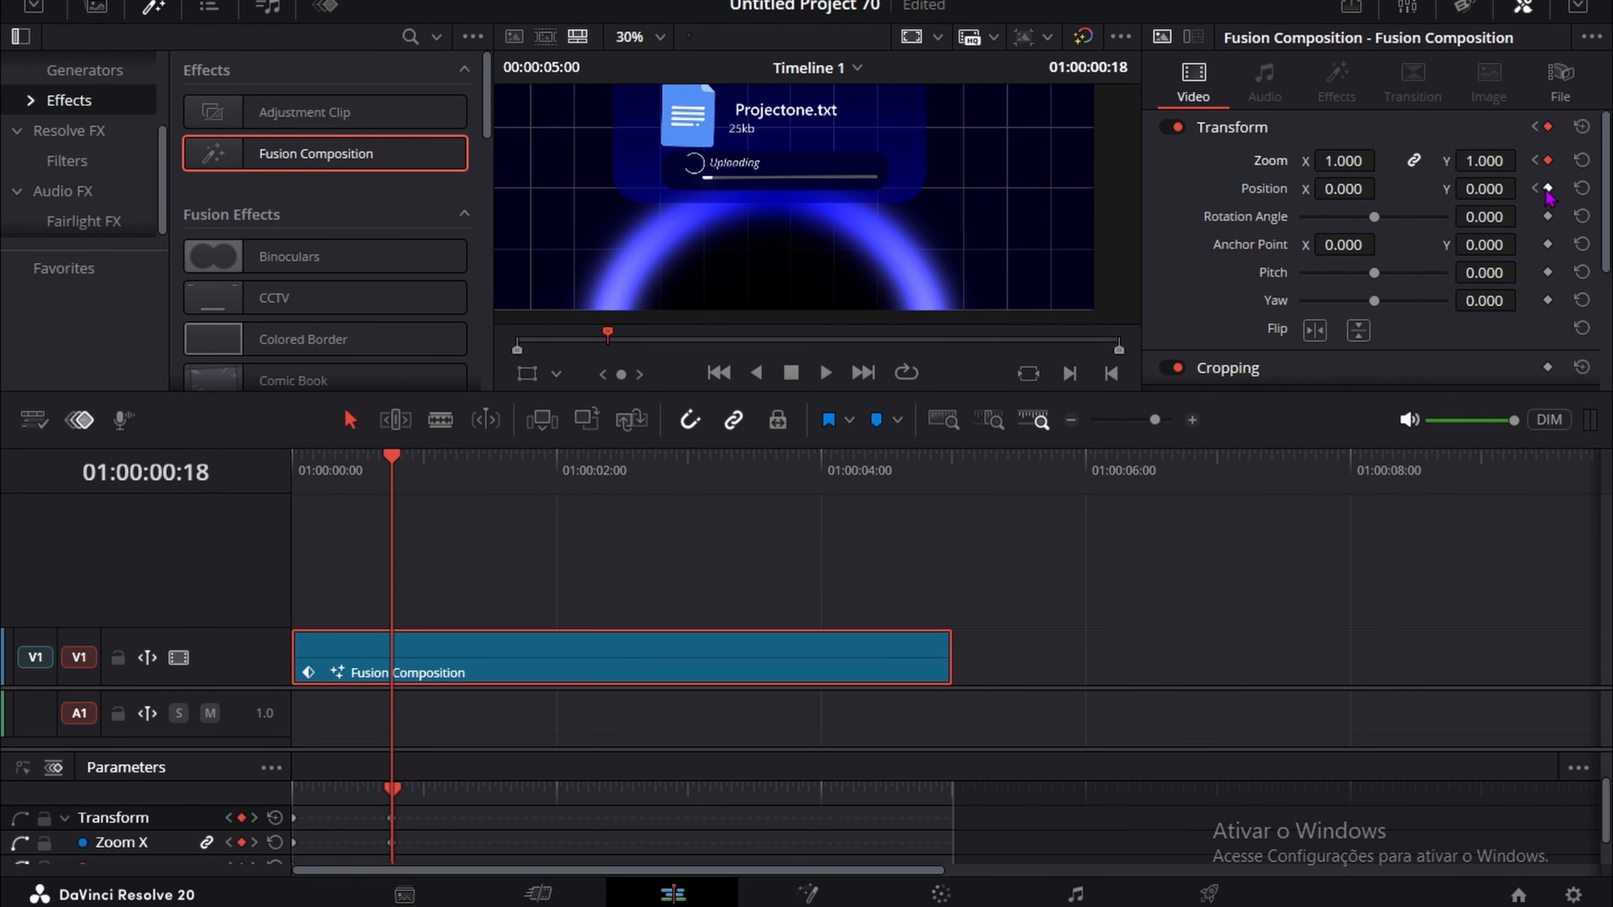
scroll(816, 172, "up", 1)
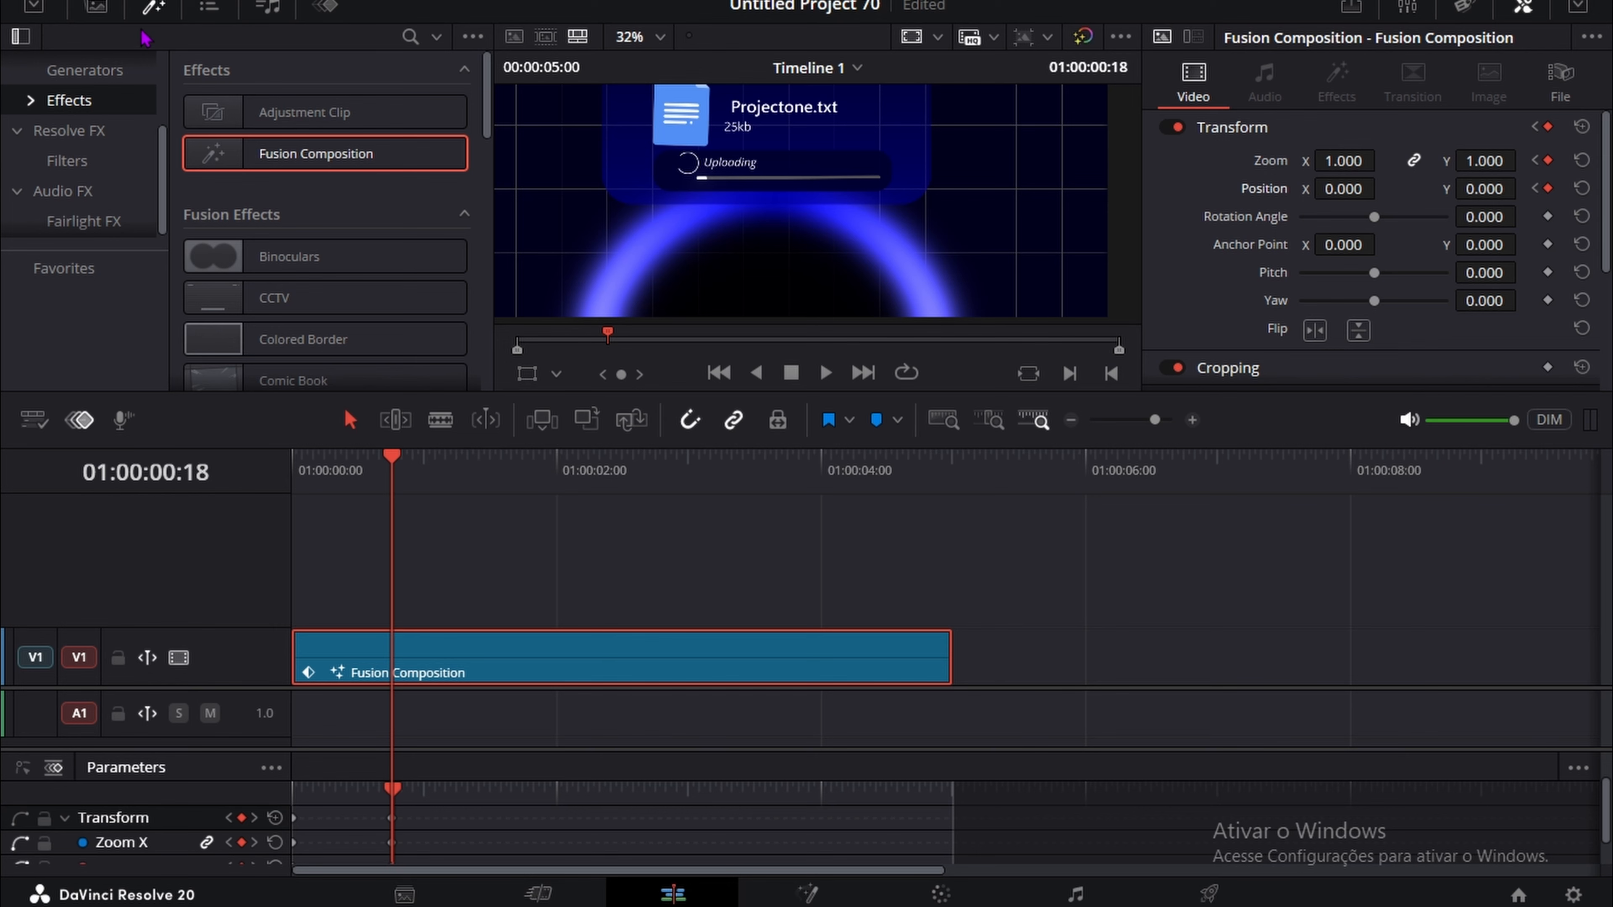
Step: Set the clip's Zoom to 1.290 at the 01:00:00:18 keyframe with the effects library hidden, and play the timeline
left_click(152, 7)
scroll(567, 225, "up", 3)
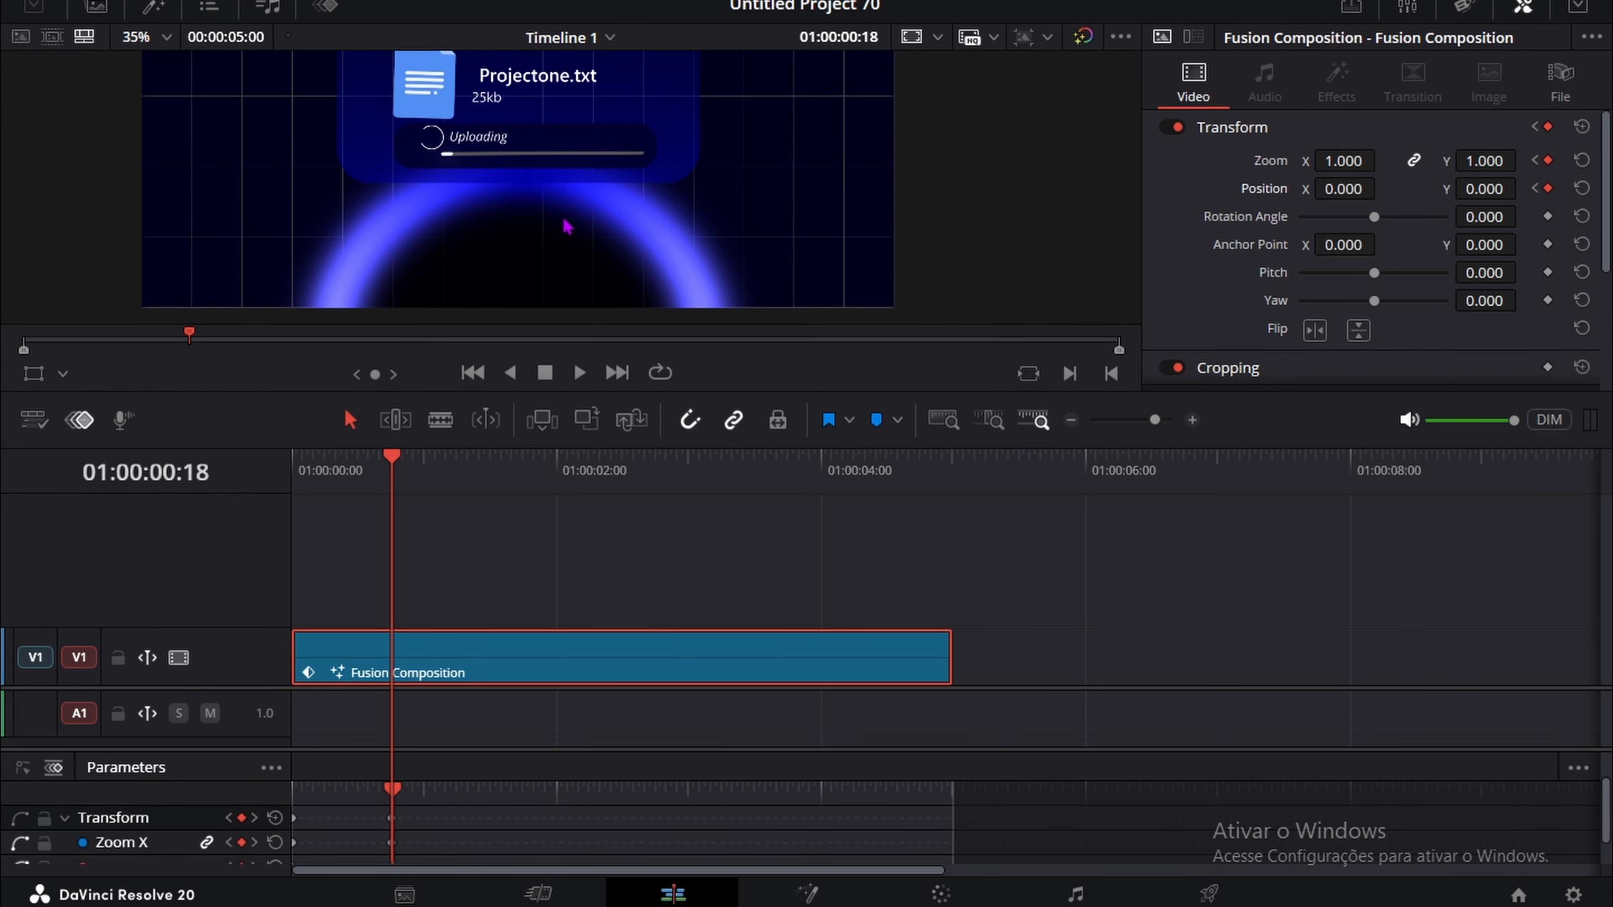
scroll(567, 226, "up", 2)
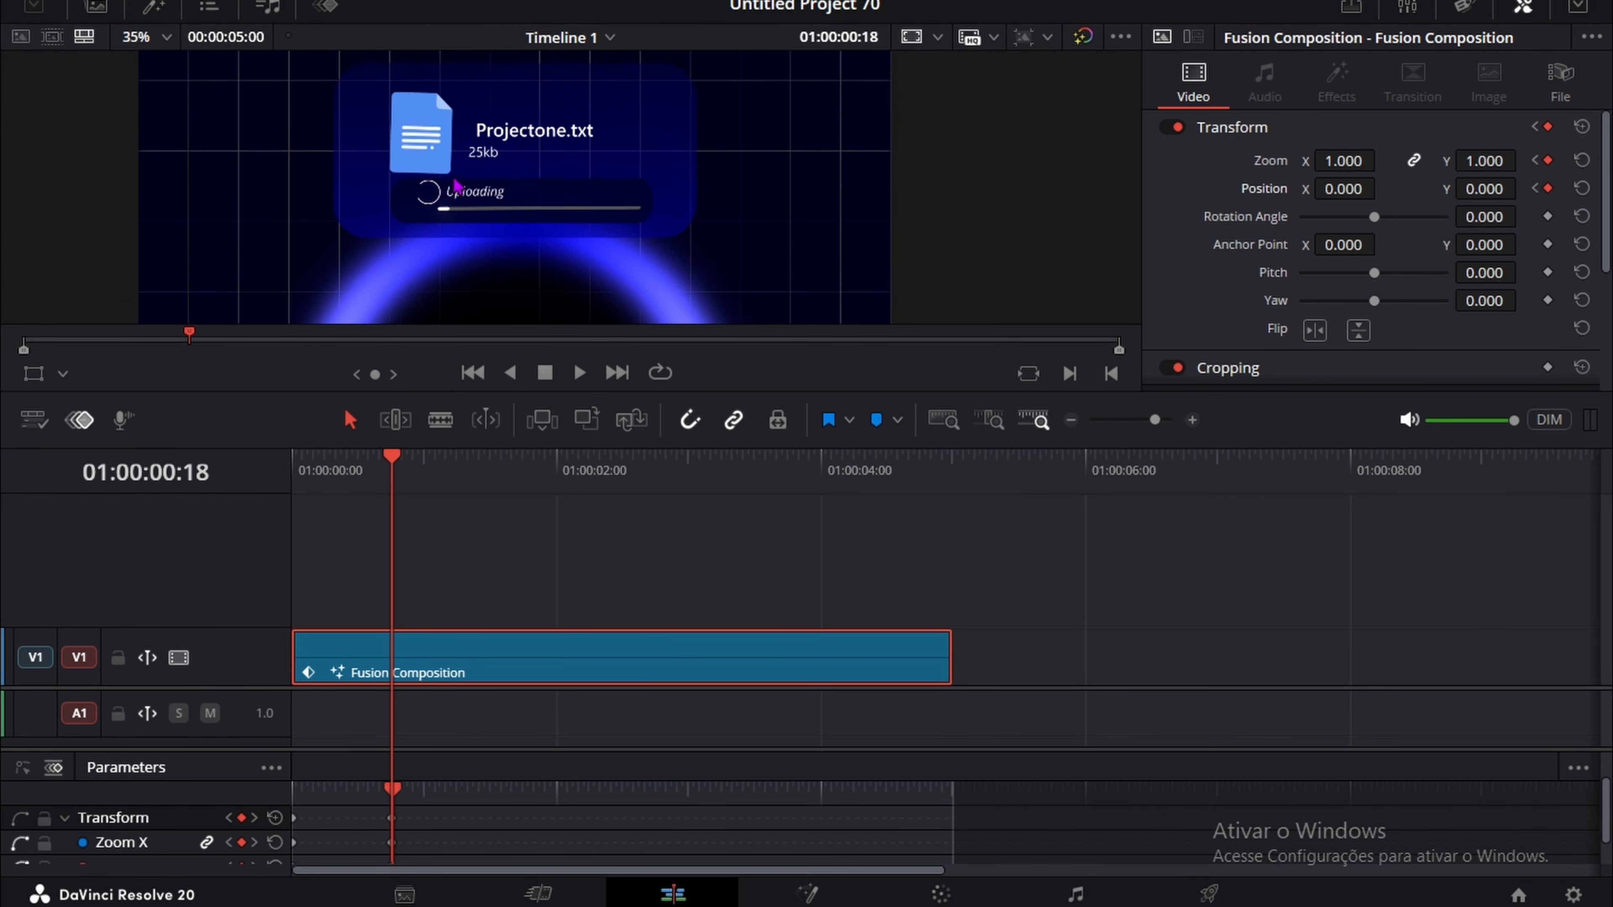
scroll(667, 167, "down", 5)
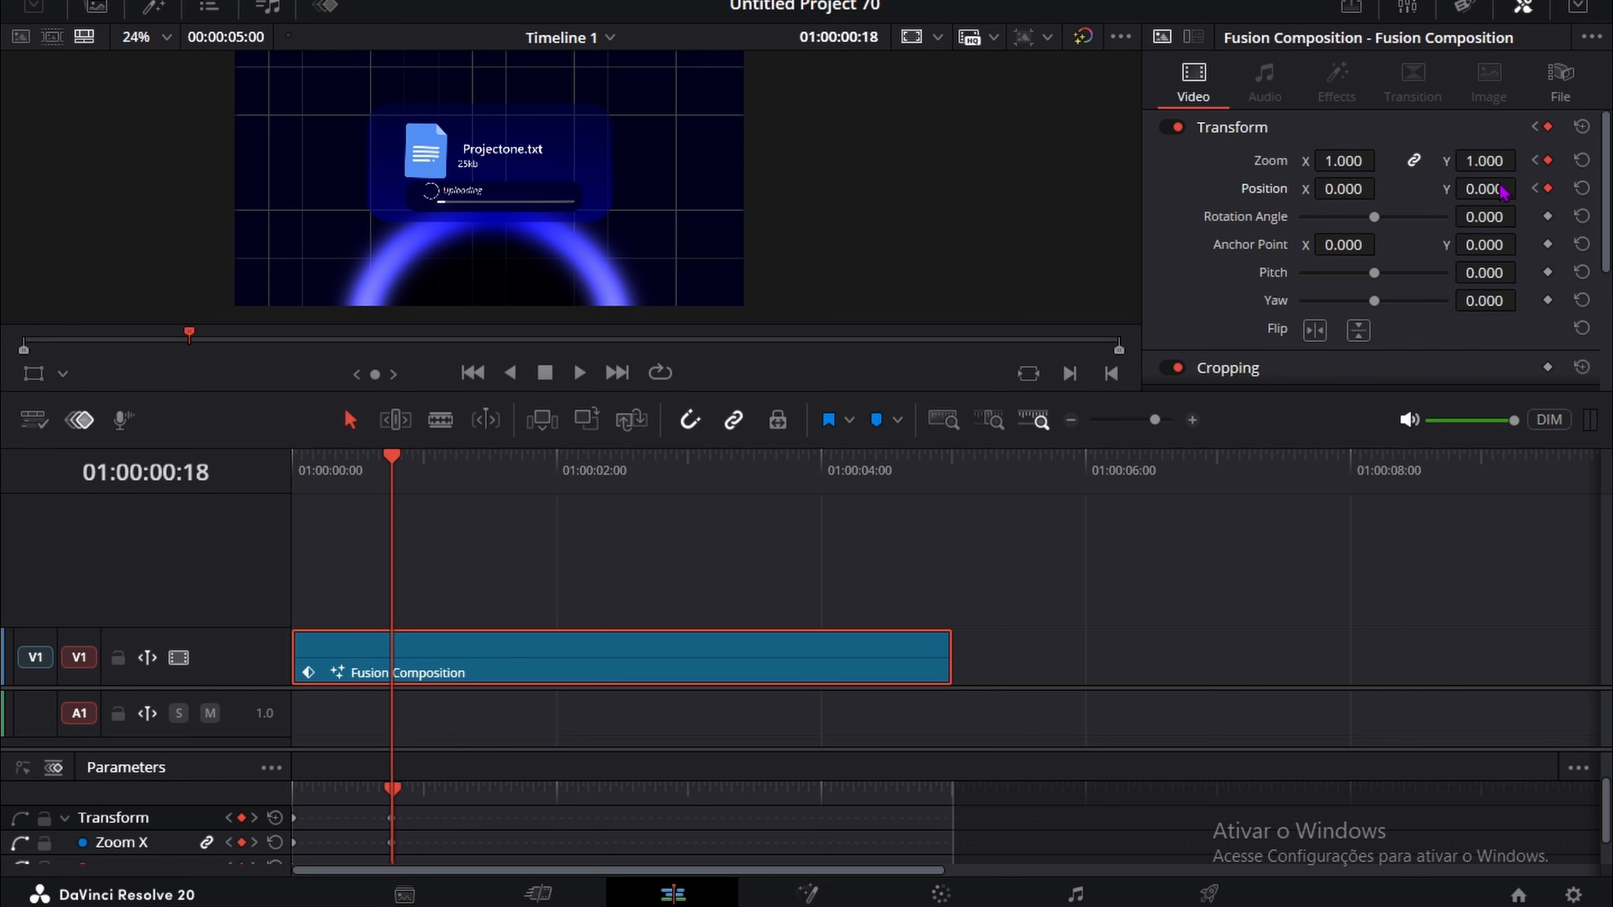
left_click_drag(1505, 166, 1522, 159)
key("space")
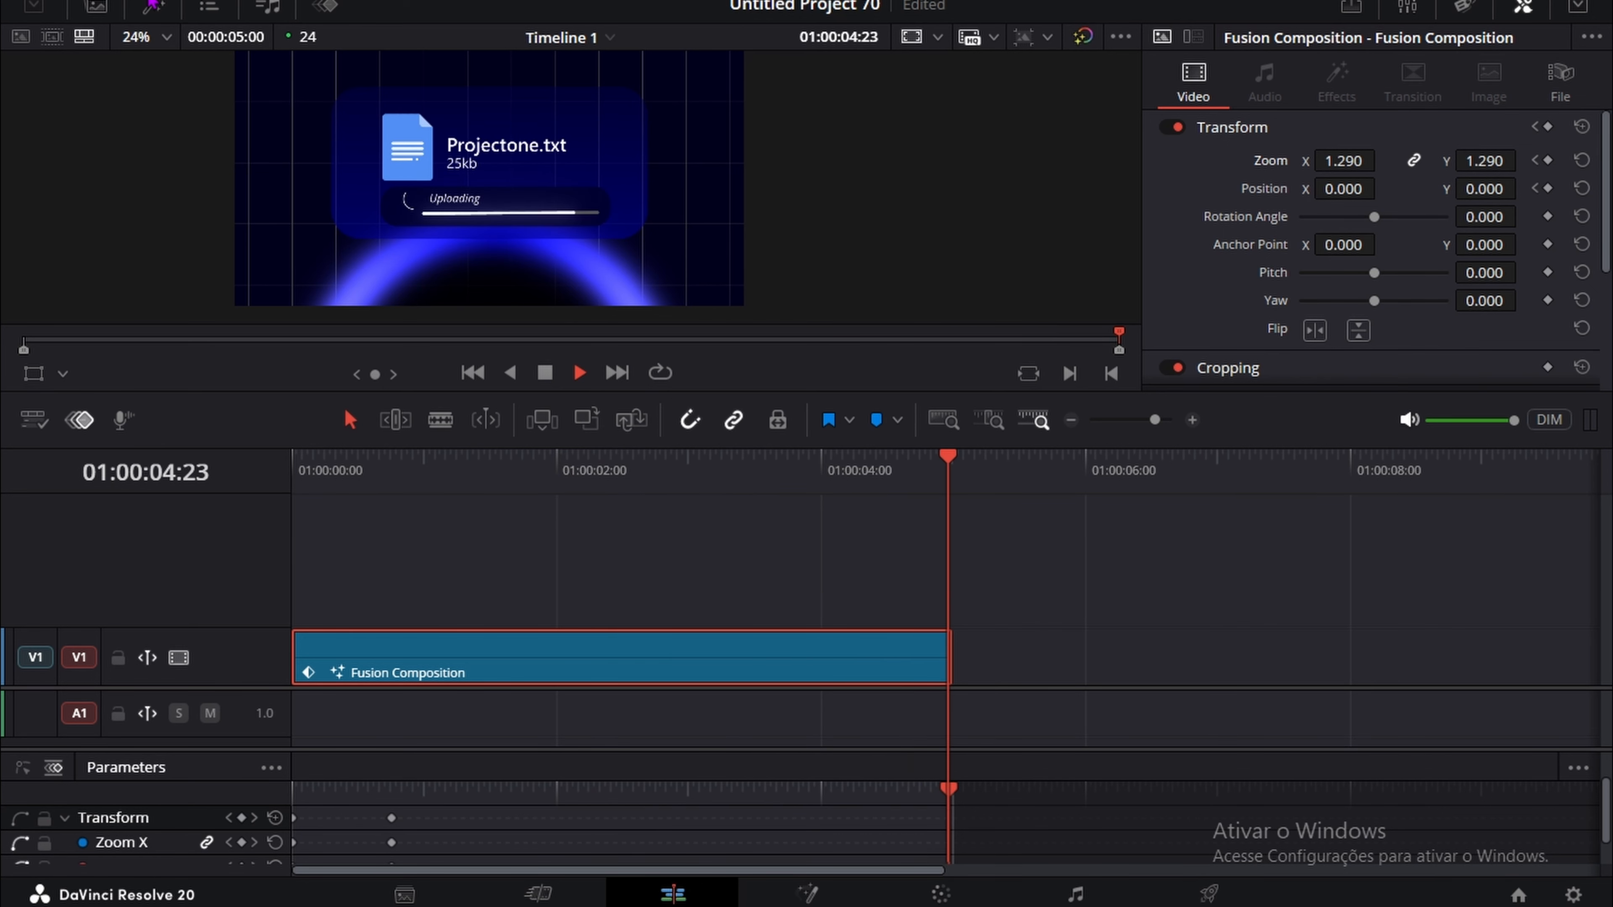
Step: Show the clip's Zoom and Position keyframes as curves, ease all of them, and play back the animation
left_click(324, 7)
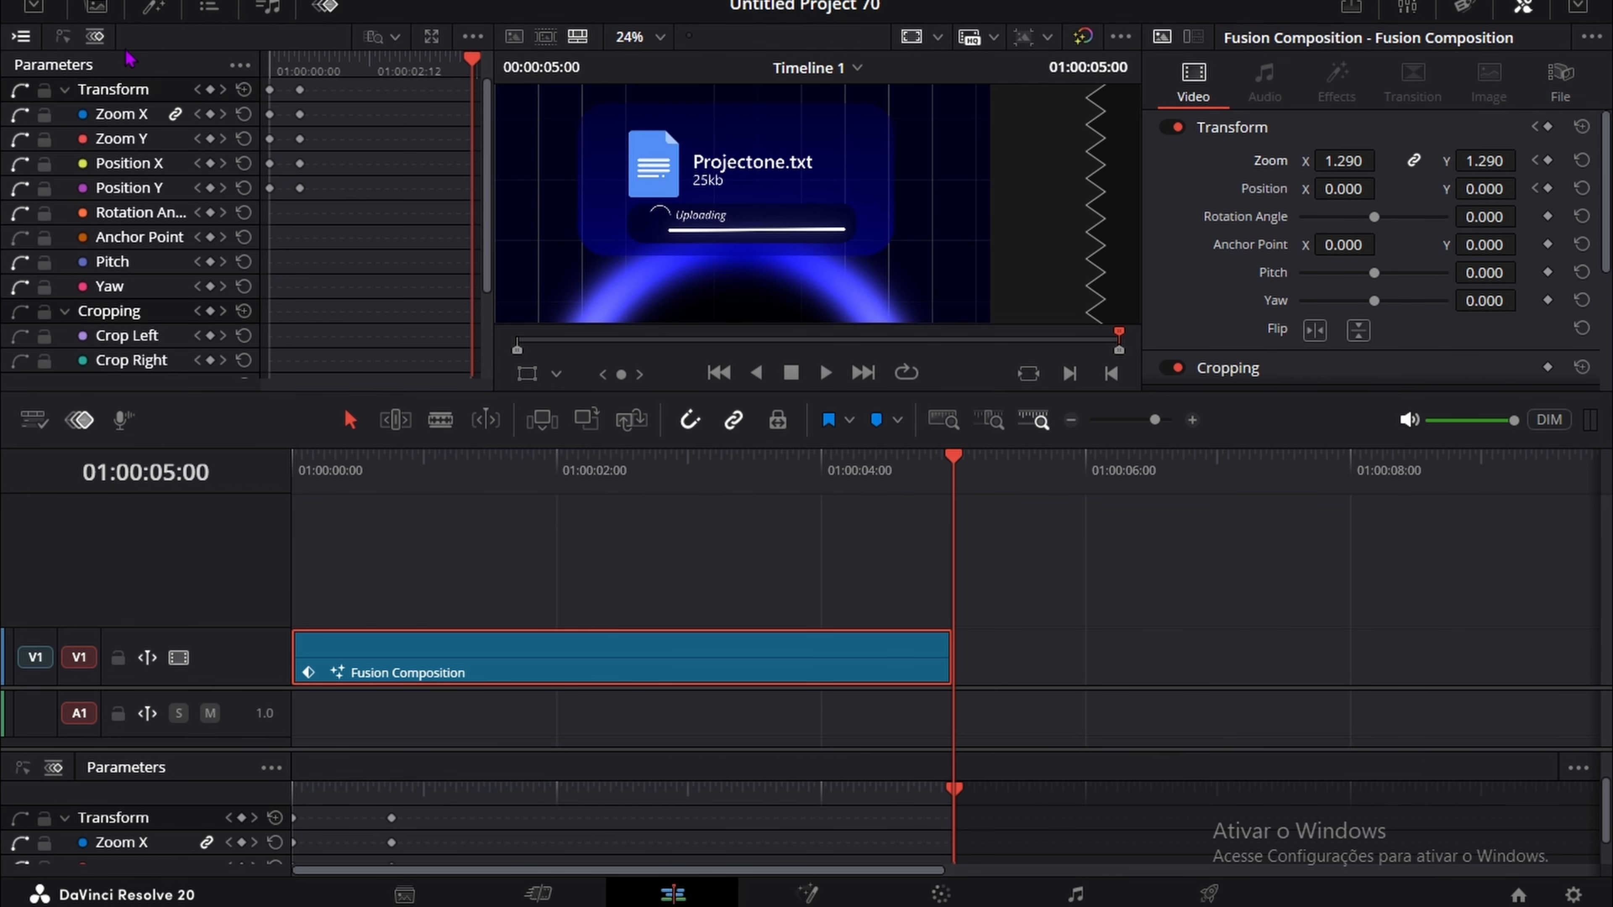
left_click(62, 36)
left_click_drag(433, 331, 259, 83)
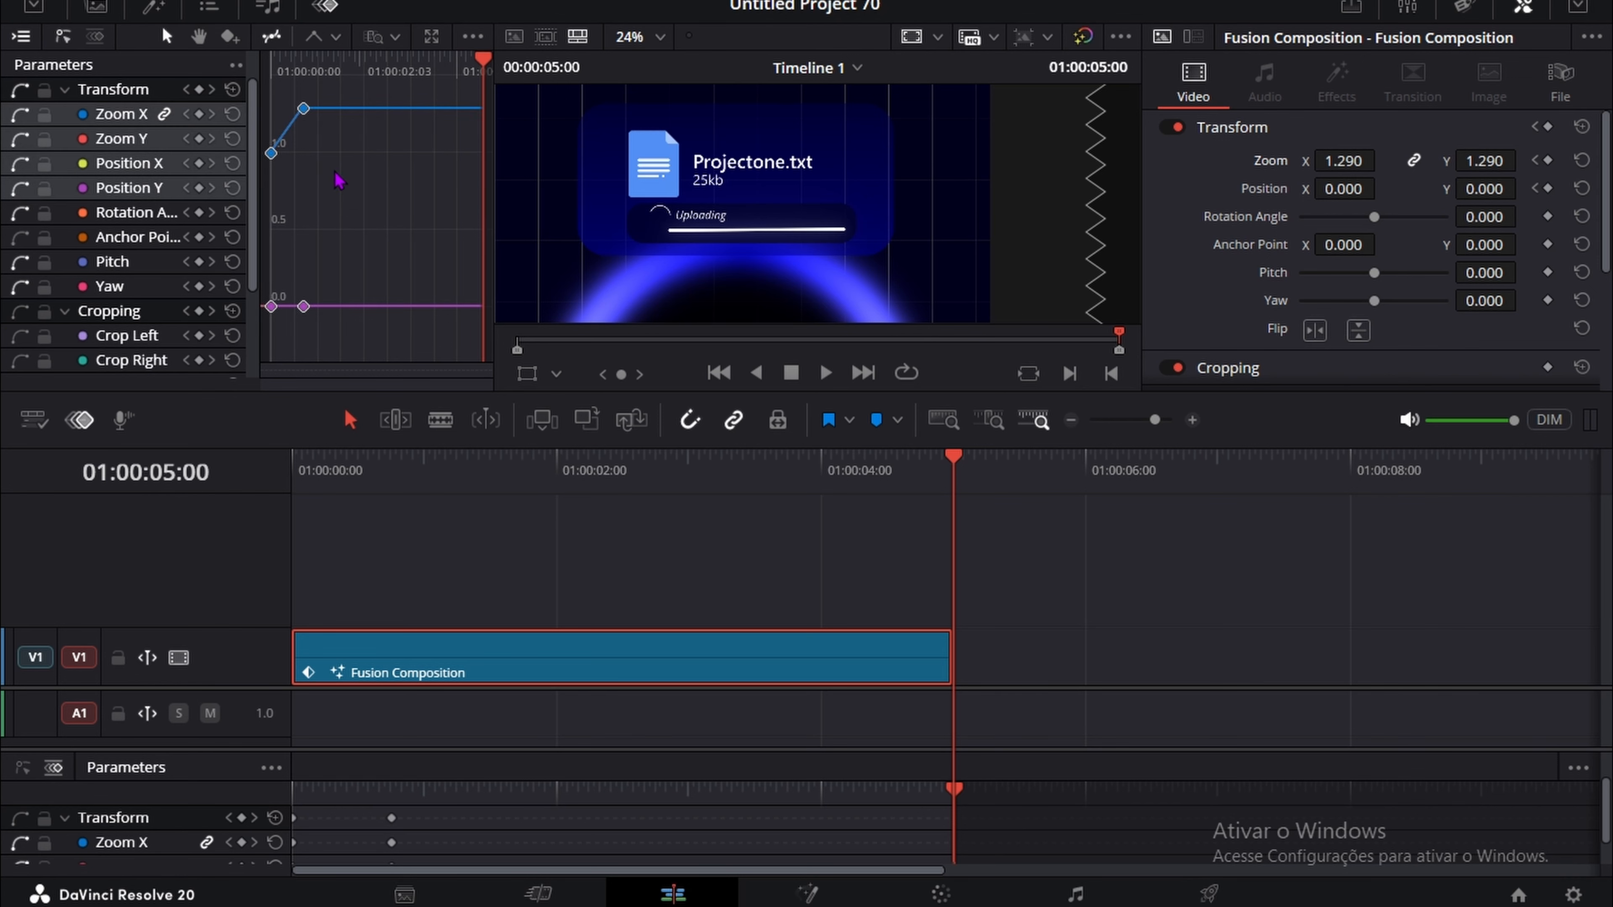
right_click(336, 174)
left_click(450, 147)
key("space")
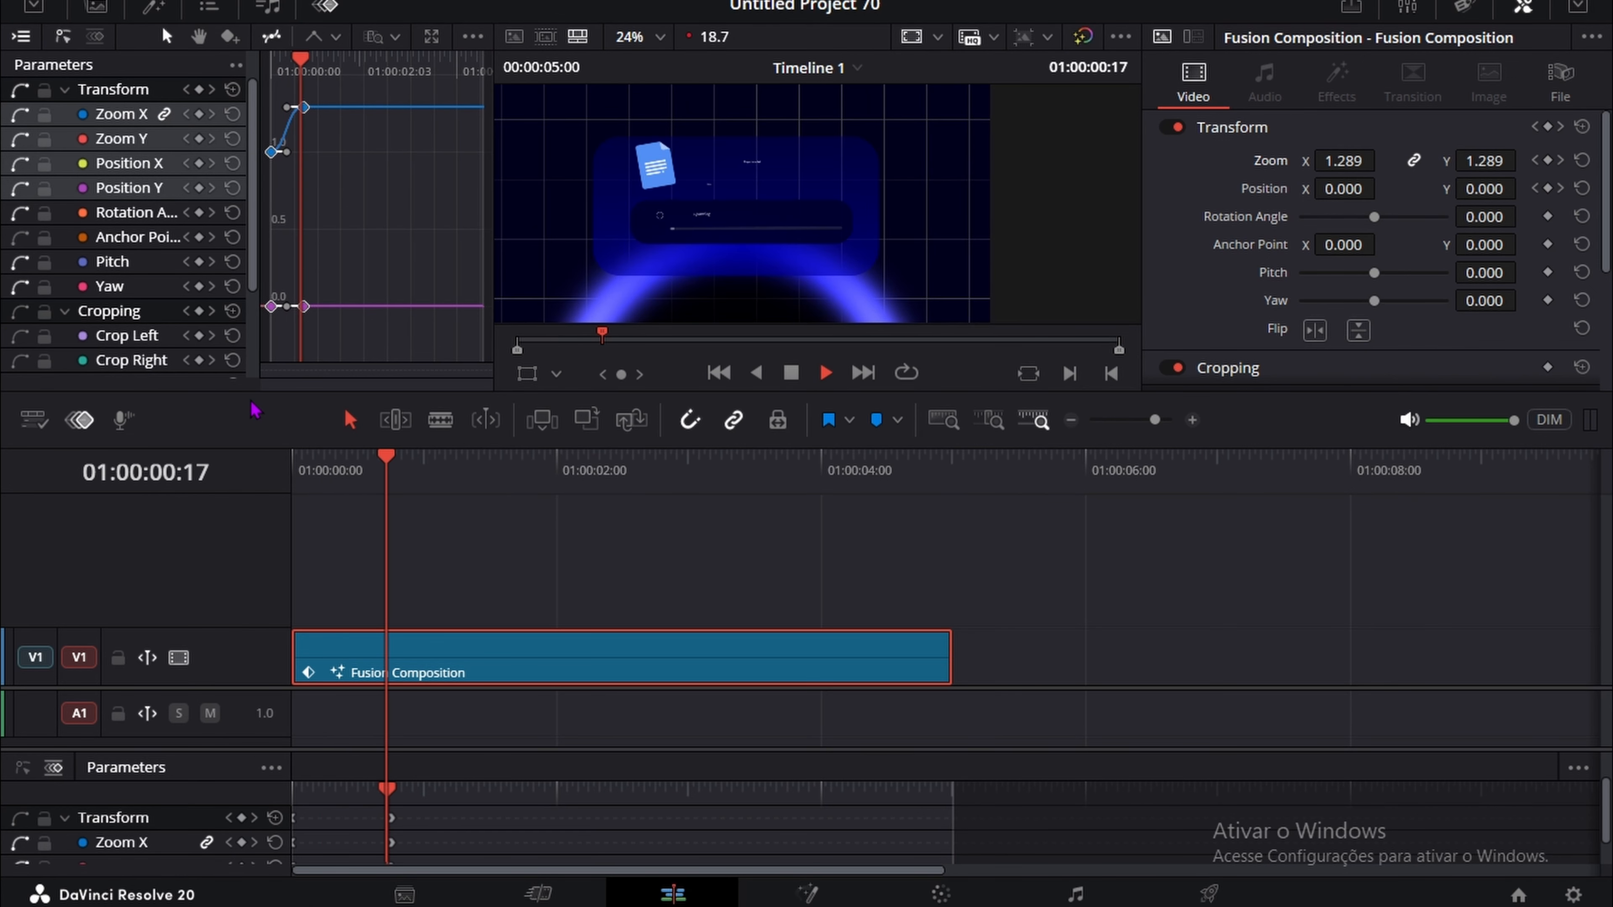